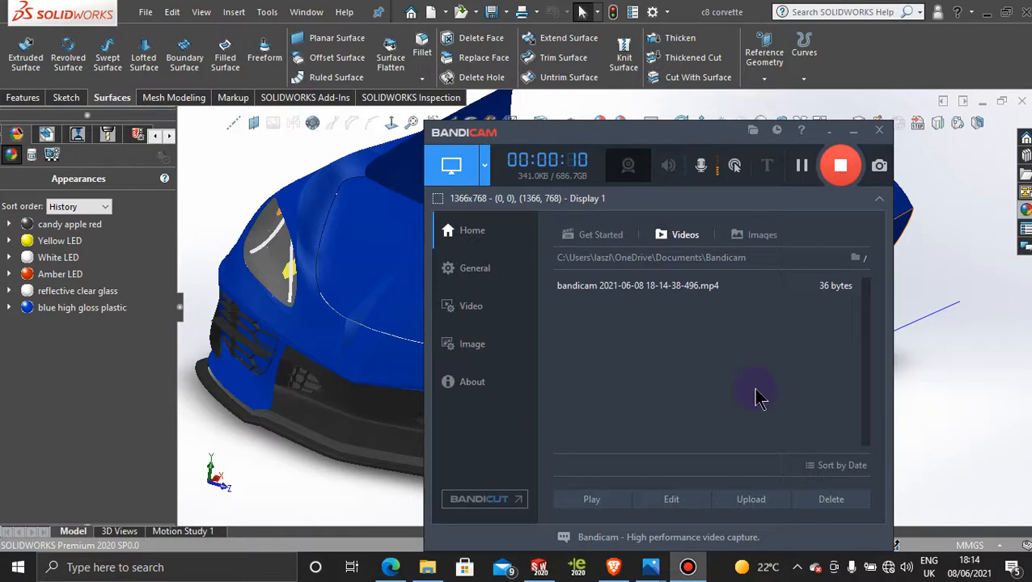
pyautogui.click(853, 131)
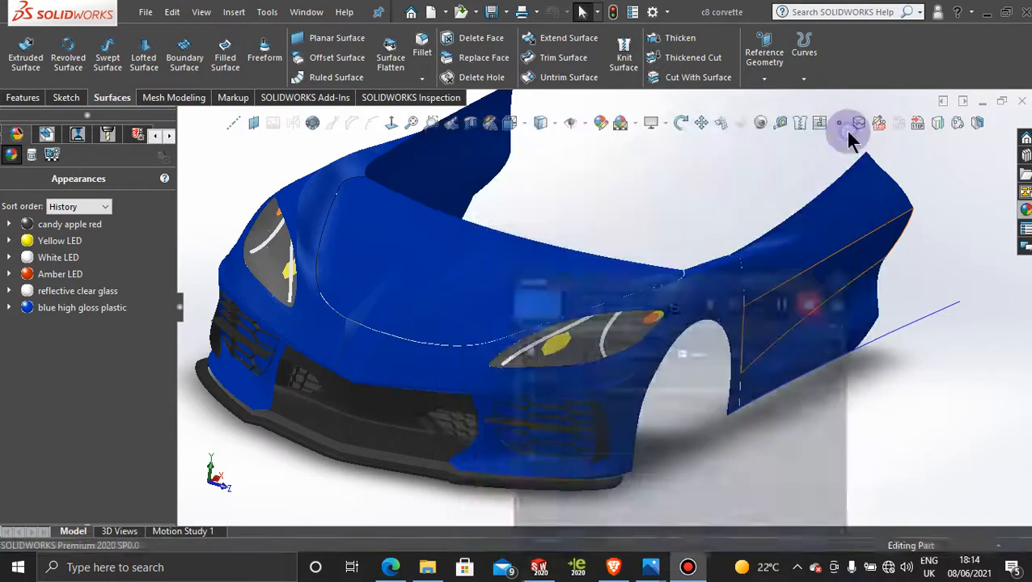
pyautogui.scroll(2, 820, 390)
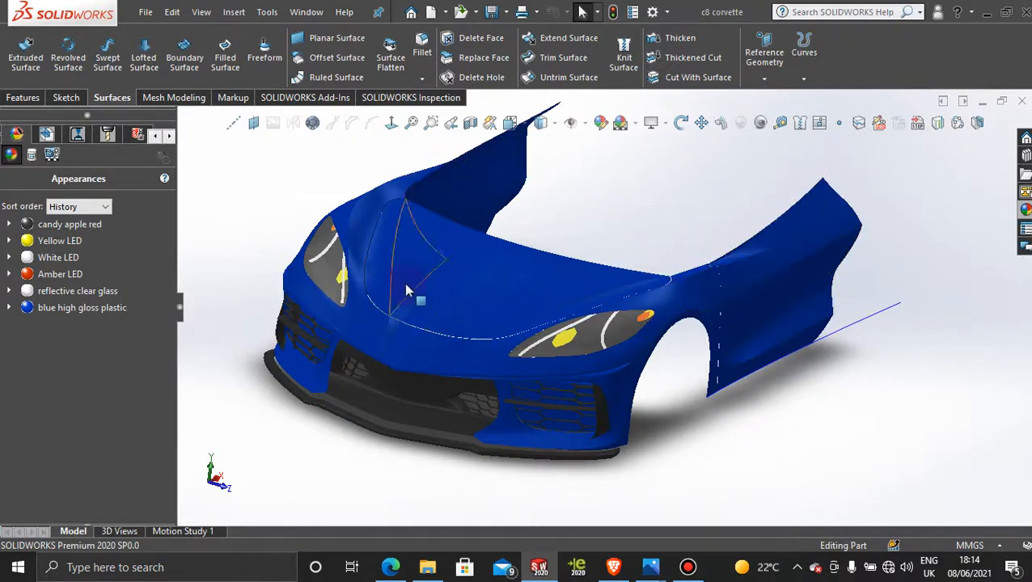
pyautogui.click(617, 204)
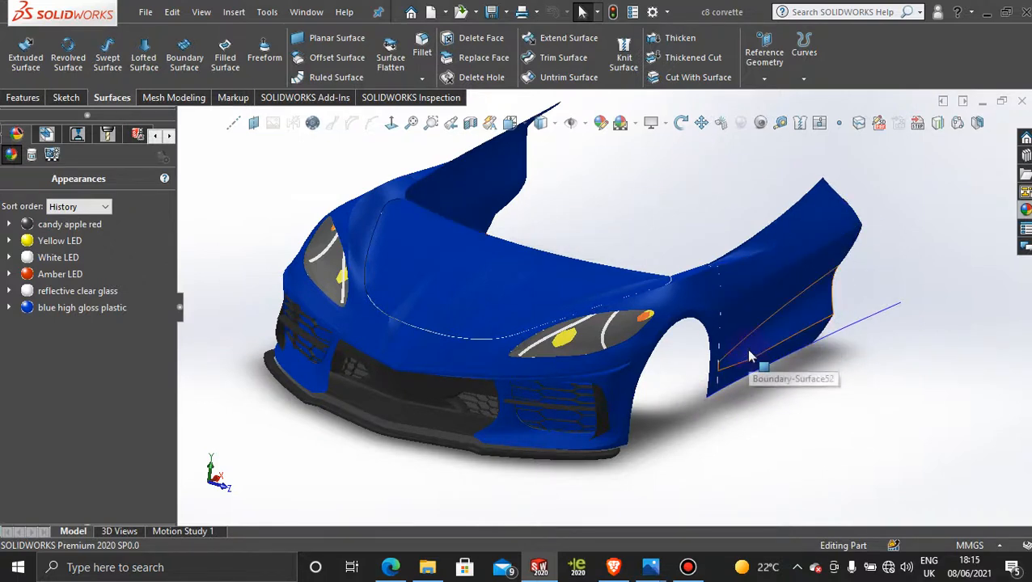
pyautogui.click(685, 351)
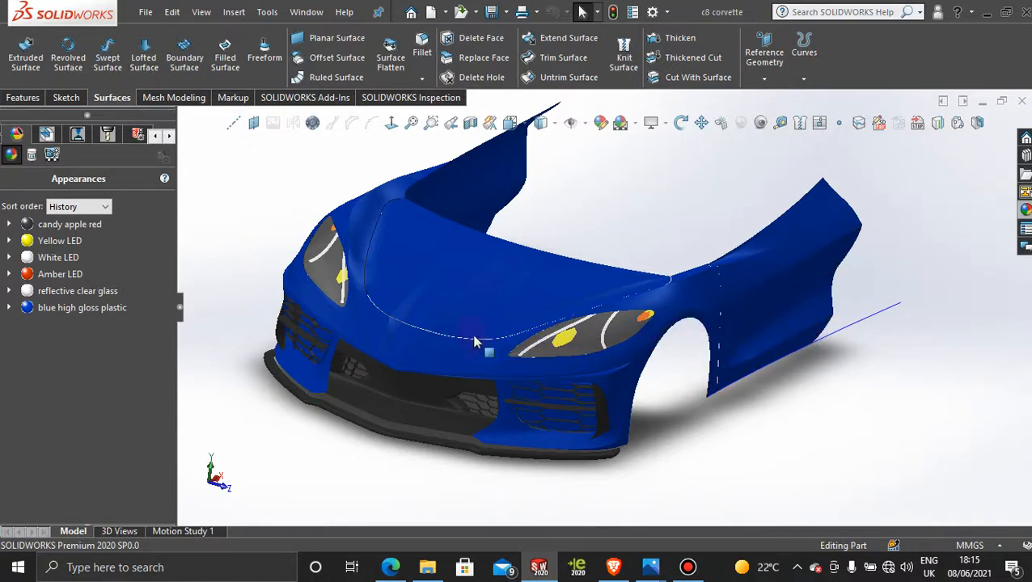
pyautogui.click(364, 190)
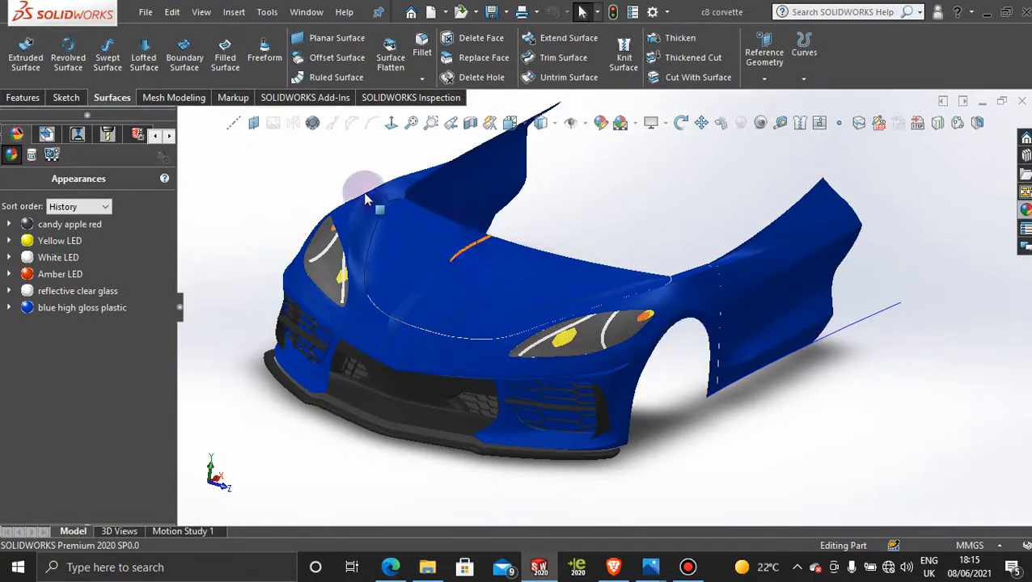
pyautogui.click(804, 356)
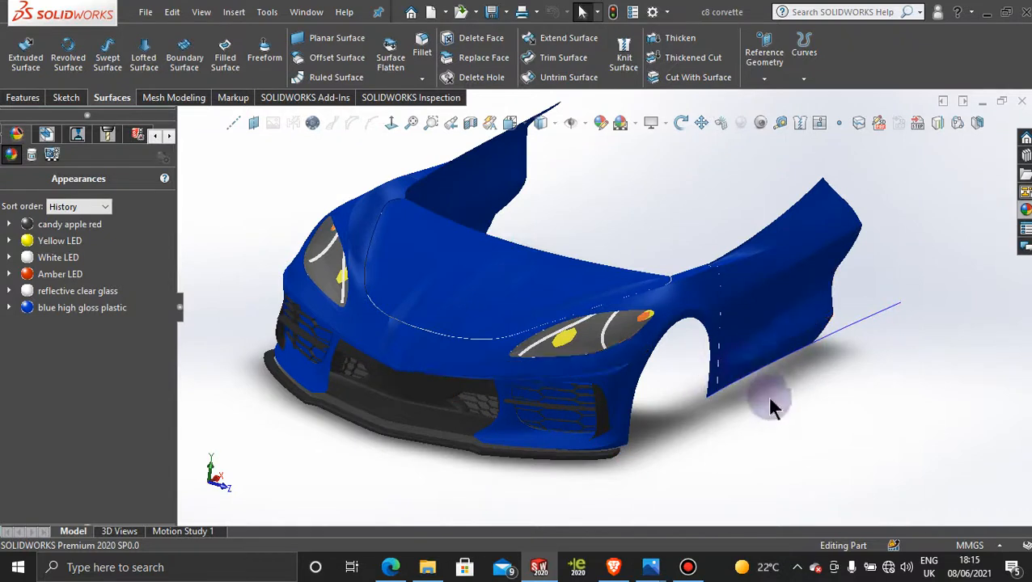
# - Bring the hidden feature tree selector back within reach beside the car model
pyautogui.click(155, 136)
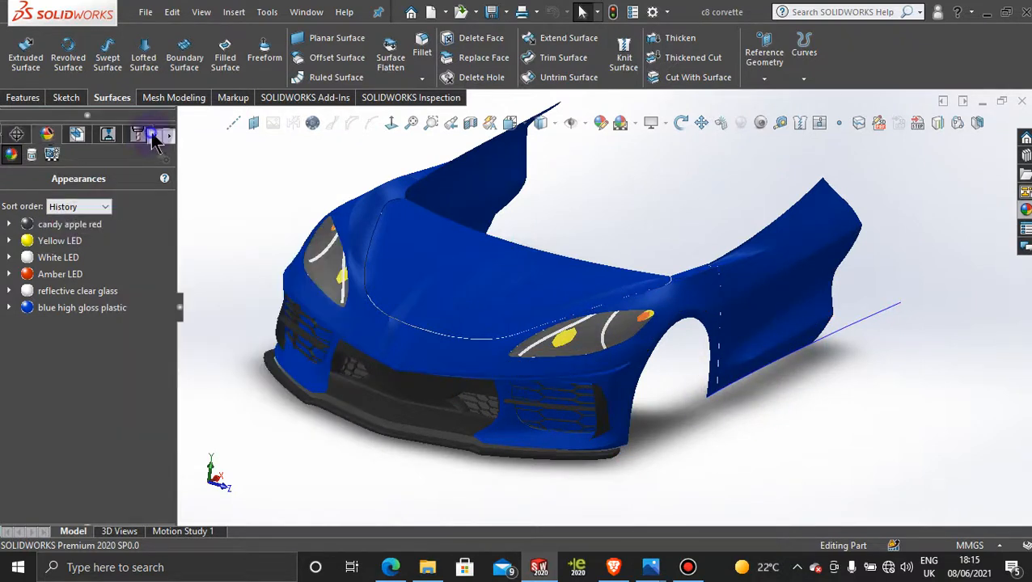
pyautogui.click(155, 137)
pyautogui.click(156, 137)
pyautogui.click(156, 138)
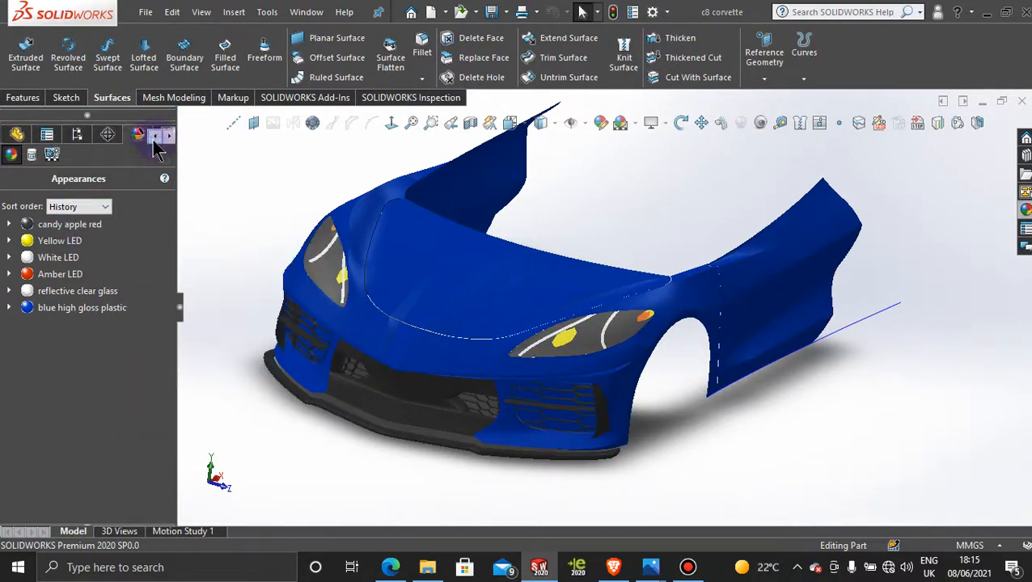
# - Switch to Photos to examine the side intake and rear fender shapes in the Corvette rear three-quarter picture, and return to SOLIDWORKS
pyautogui.moveTo(661, 571)
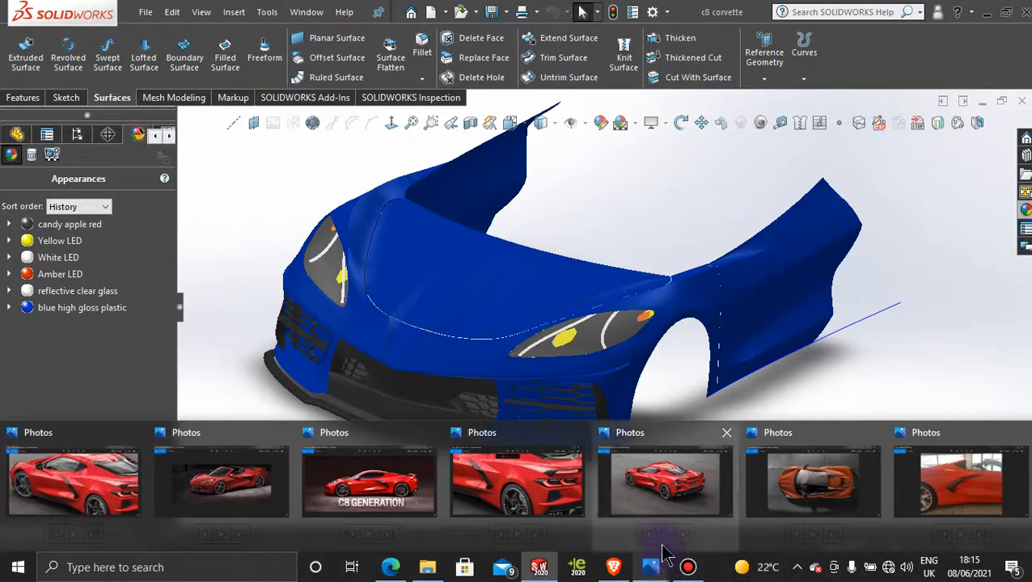
pyautogui.click(109, 482)
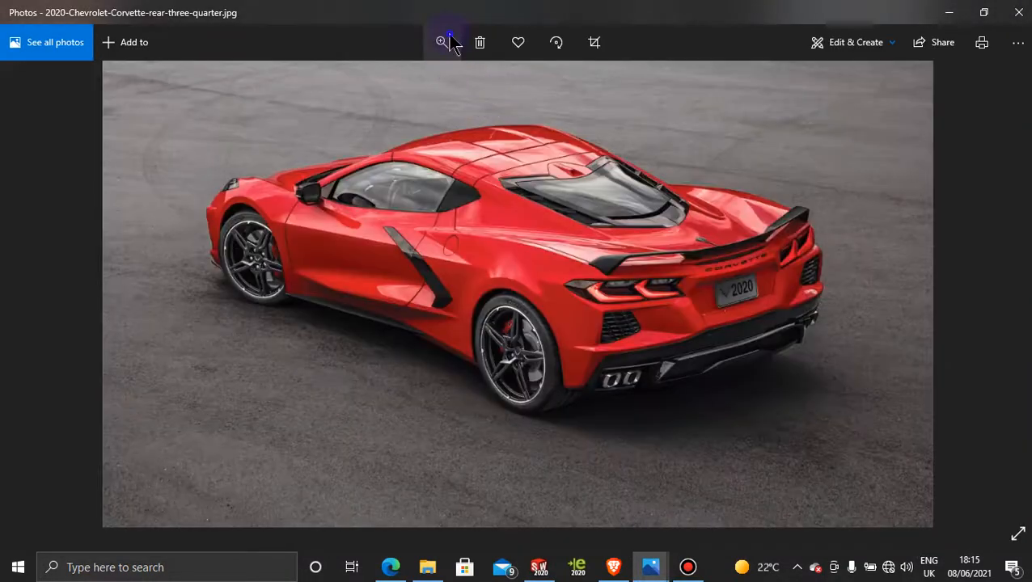
pyautogui.click(441, 42)
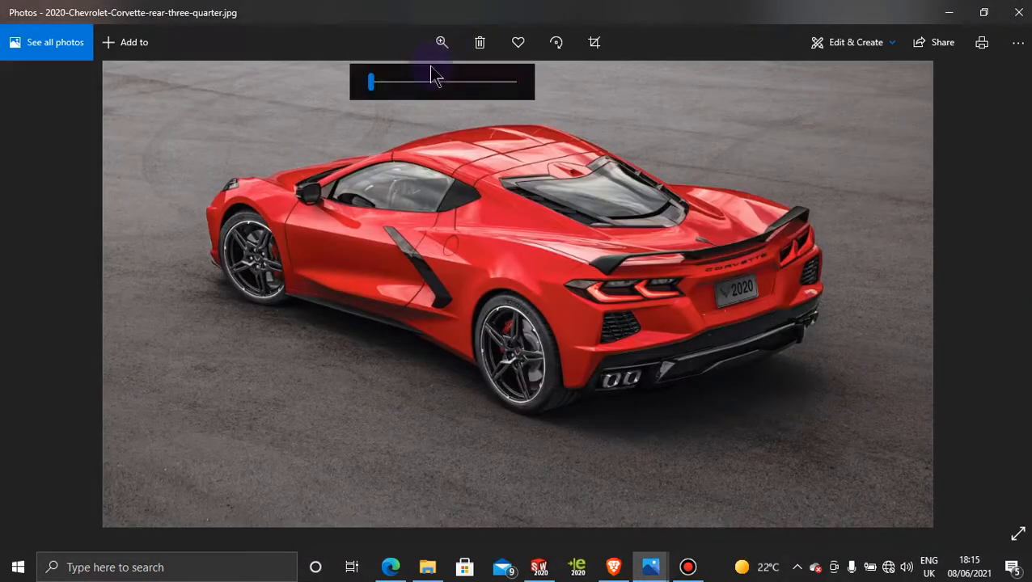
pyautogui.moveTo(408, 80)
pyautogui.mouseDown()
pyautogui.moveTo(419, 82)
pyautogui.moveTo(404, 82)
pyautogui.mouseUp()
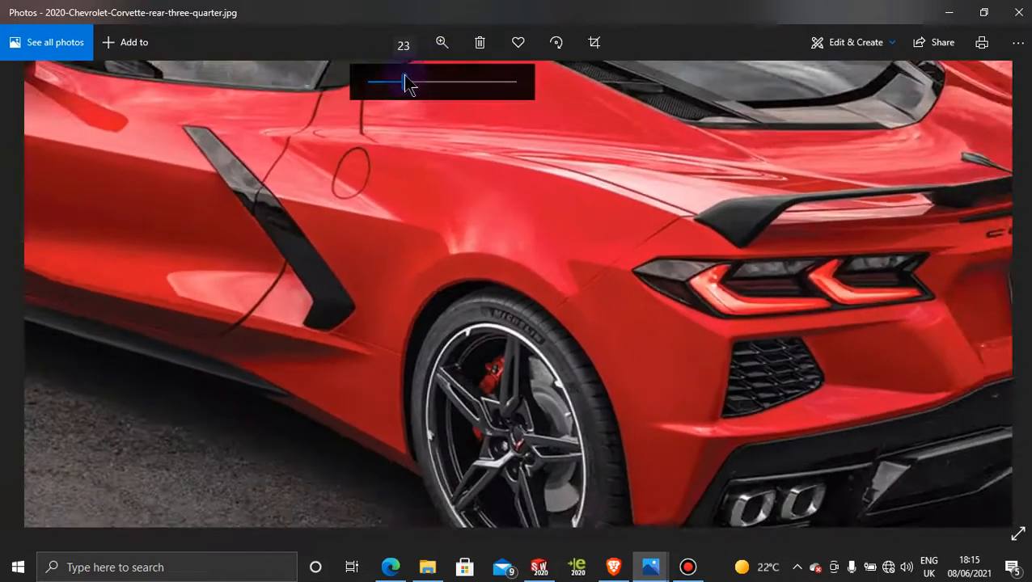
pyautogui.moveTo(443, 174); pyautogui.dragTo(608, 267)
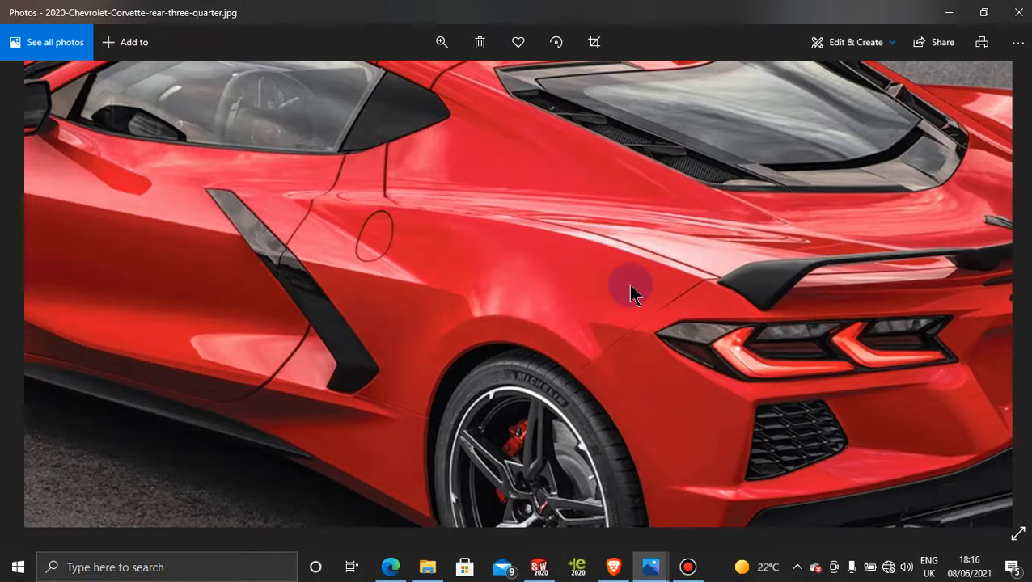
pyautogui.click(442, 42)
pyautogui.moveTo(402, 82); pyautogui.dragTo(385, 83)
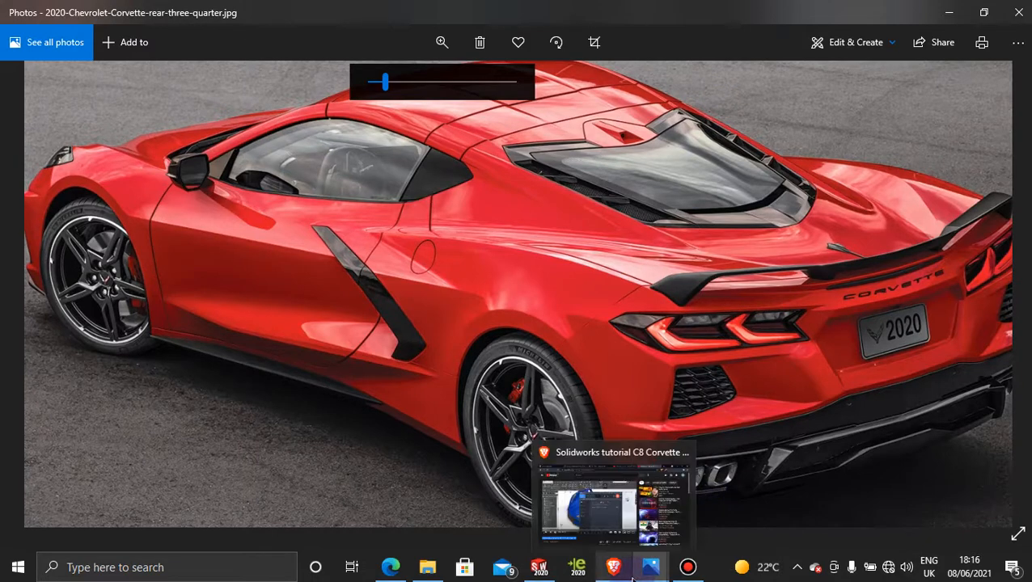
pyautogui.moveTo(651, 568)
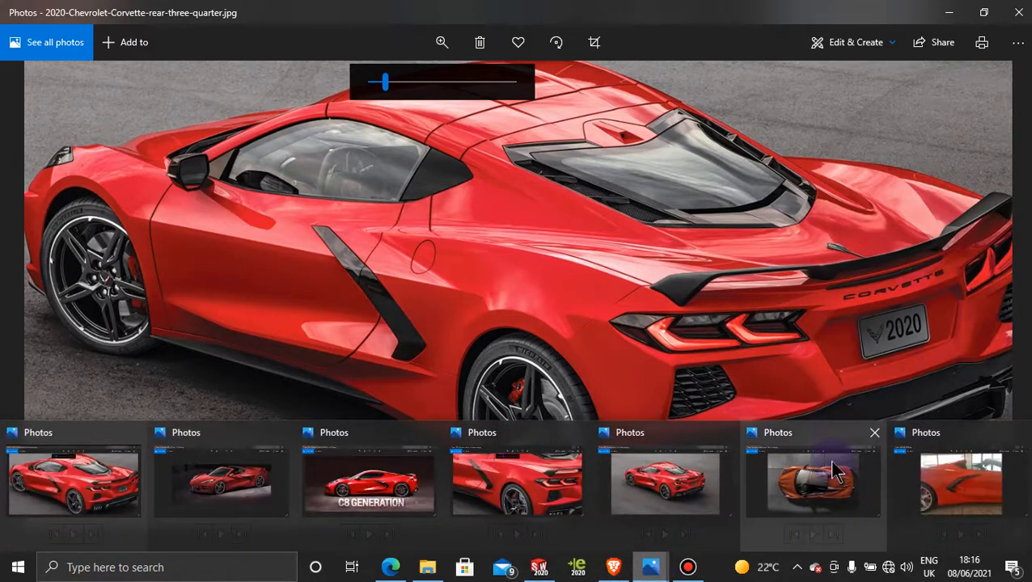
pyautogui.moveTo(837, 473)
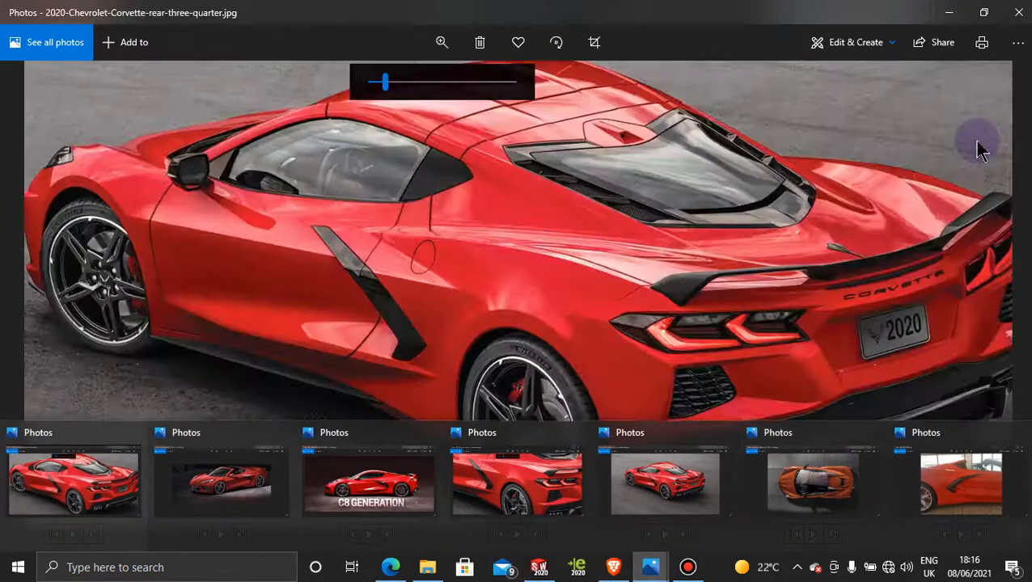
pyautogui.click(950, 19)
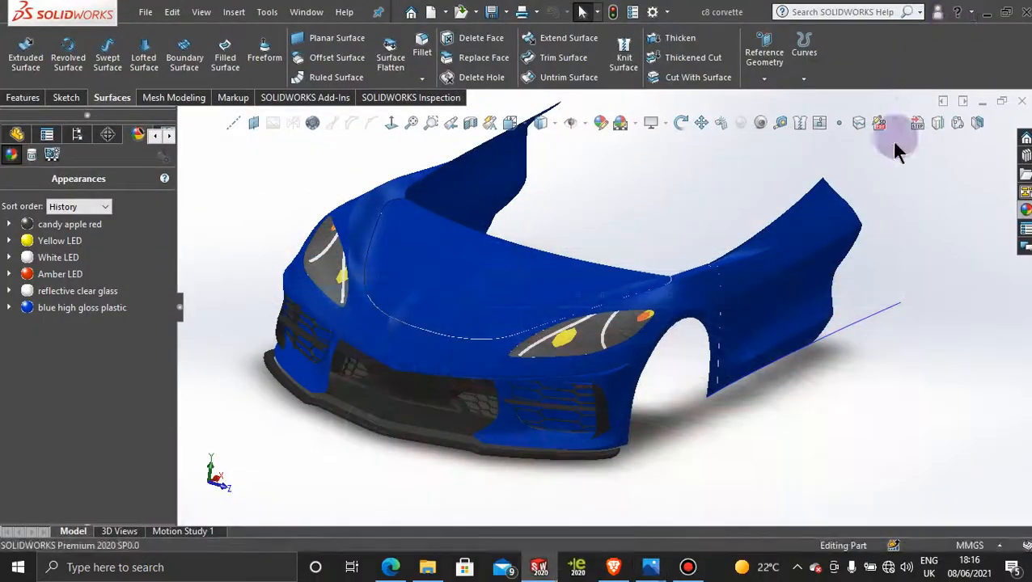
# - Delete the Mirror31 feature at the end of the feature tree, removing the mirrored side panel
pyautogui.moveTo(894, 149); pyautogui.dragTo(742, 308, button='middle')
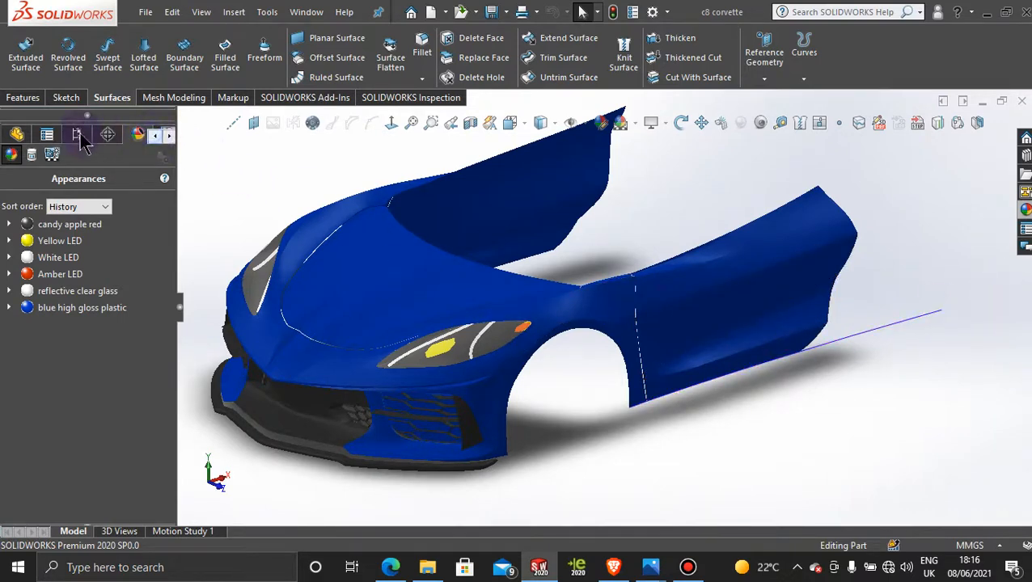
pyautogui.click(17, 134)
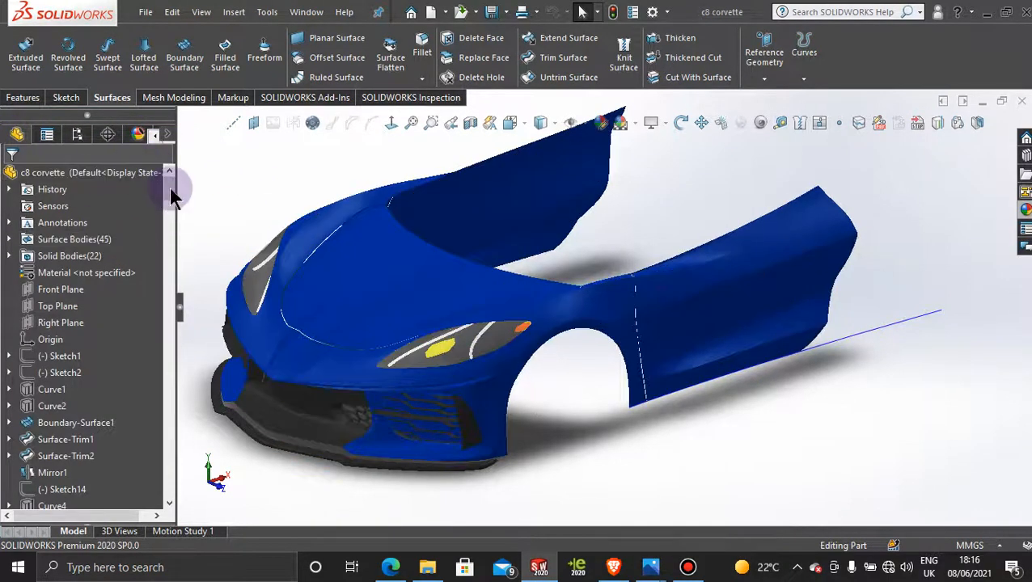
pyautogui.moveTo(169, 196); pyautogui.dragTo(170, 498)
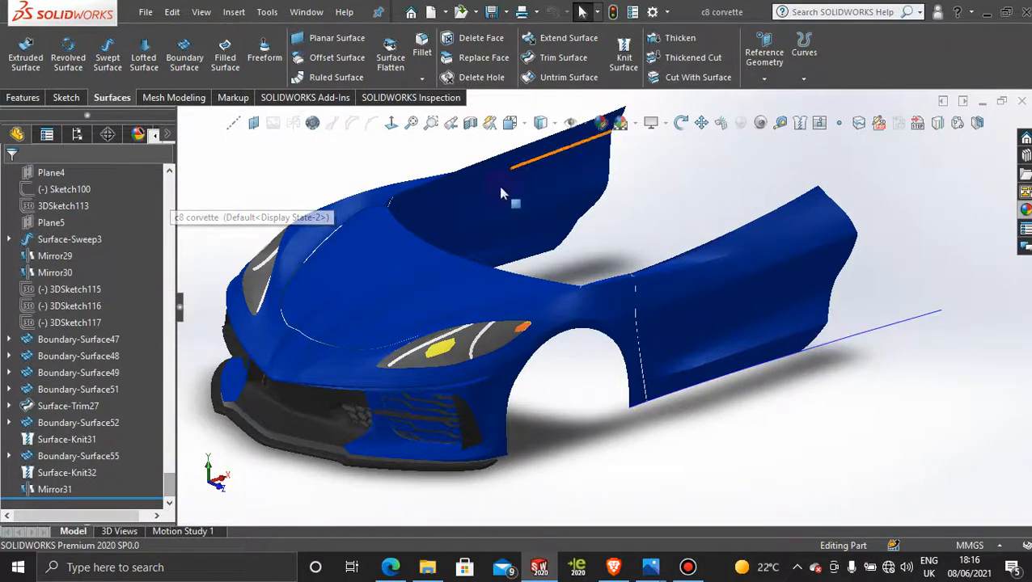
pyautogui.rightClick(66, 492)
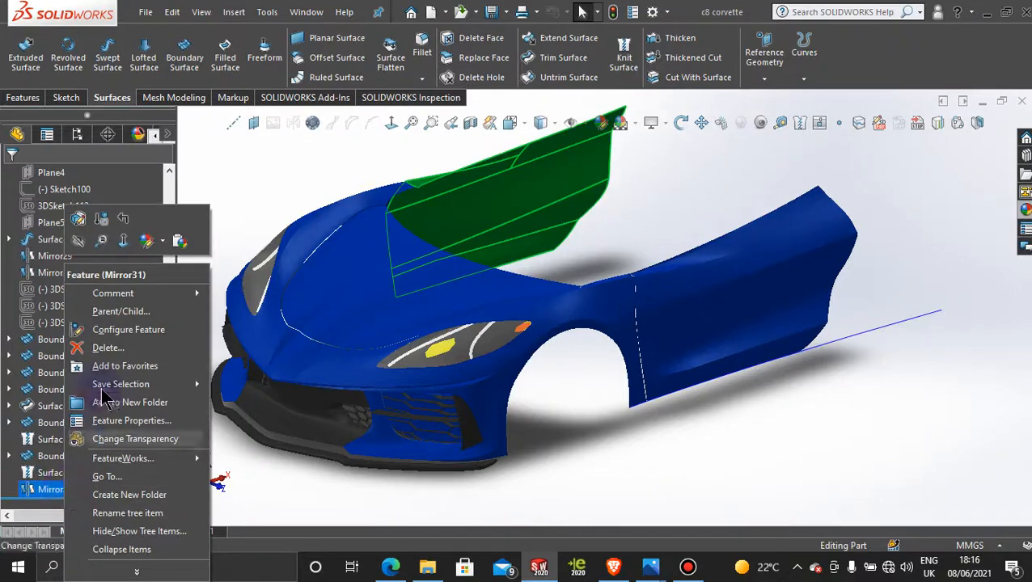
pyautogui.click(113, 348)
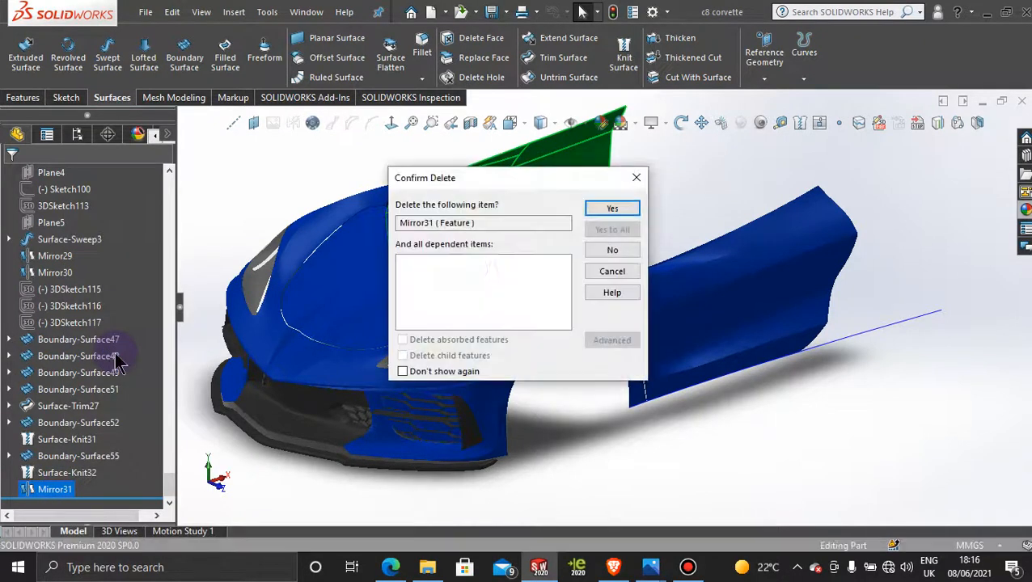
pyautogui.click(595, 208)
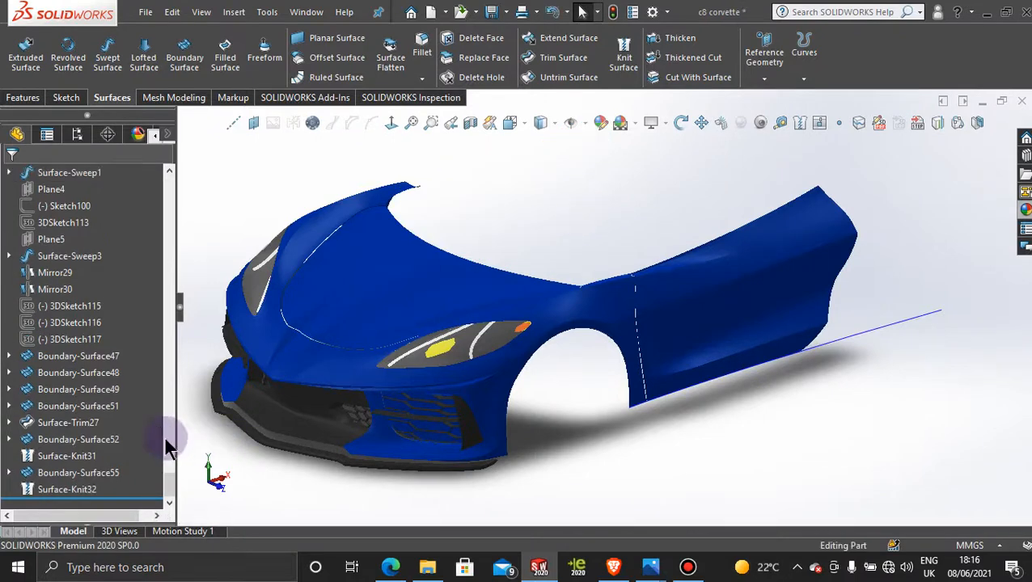
# - Delete the Surface-Knit32 feature and the Boundary-Surface55 strip along the lower edge of the side panel
pyautogui.rightClick(68, 489)
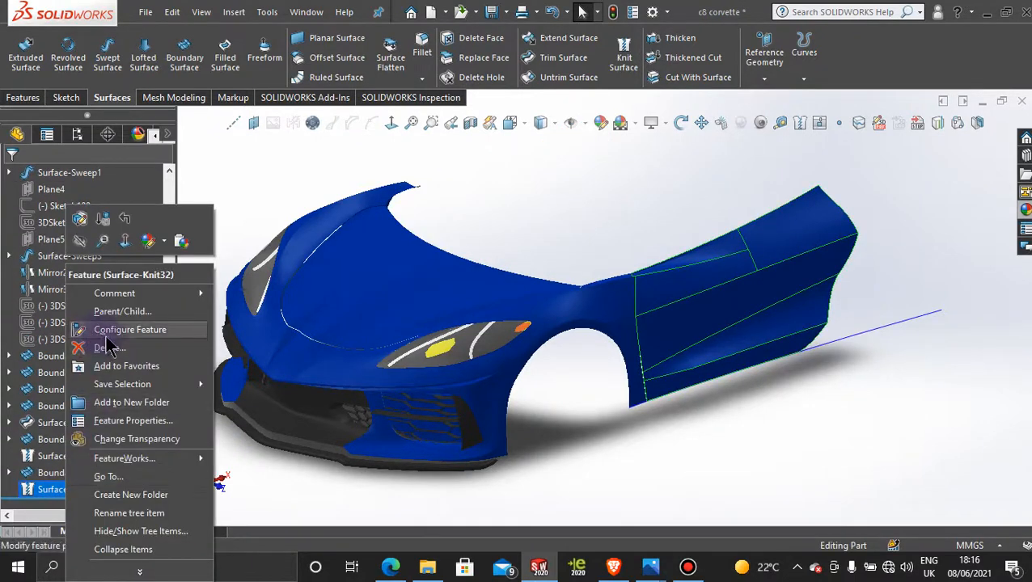
pyautogui.click(109, 347)
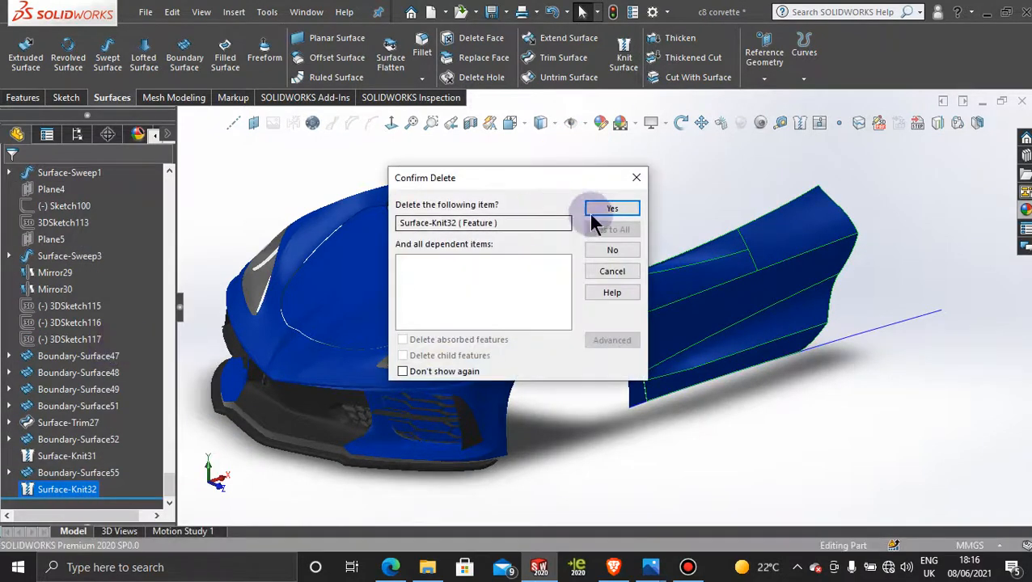
pyautogui.click(611, 212)
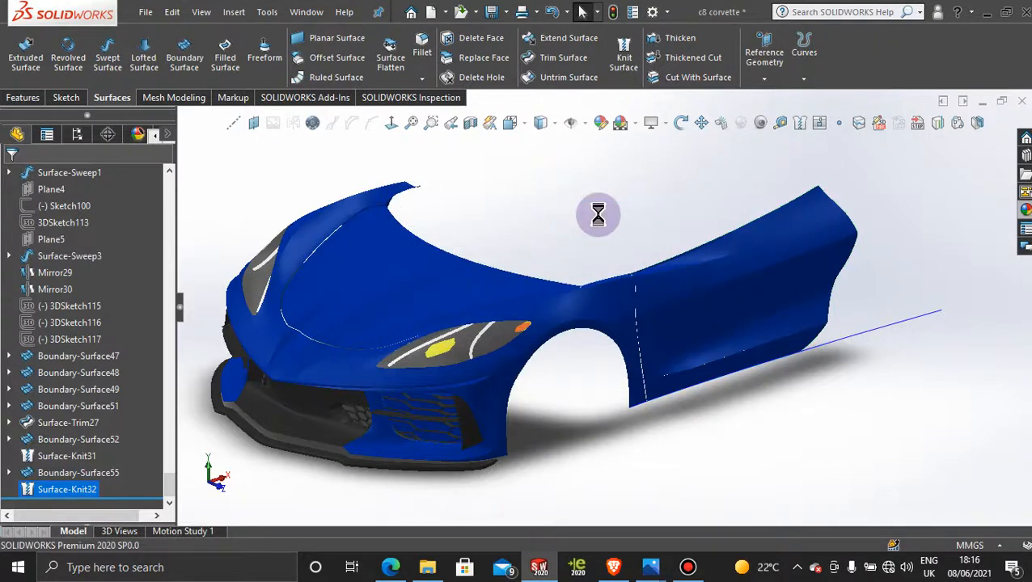
pyautogui.rightClick(768, 354)
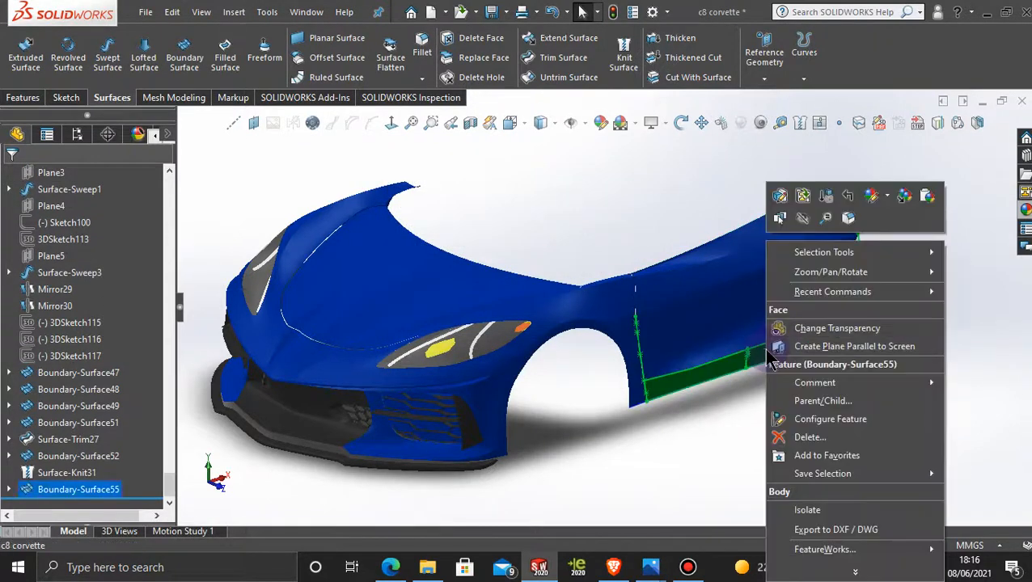
pyautogui.click(801, 437)
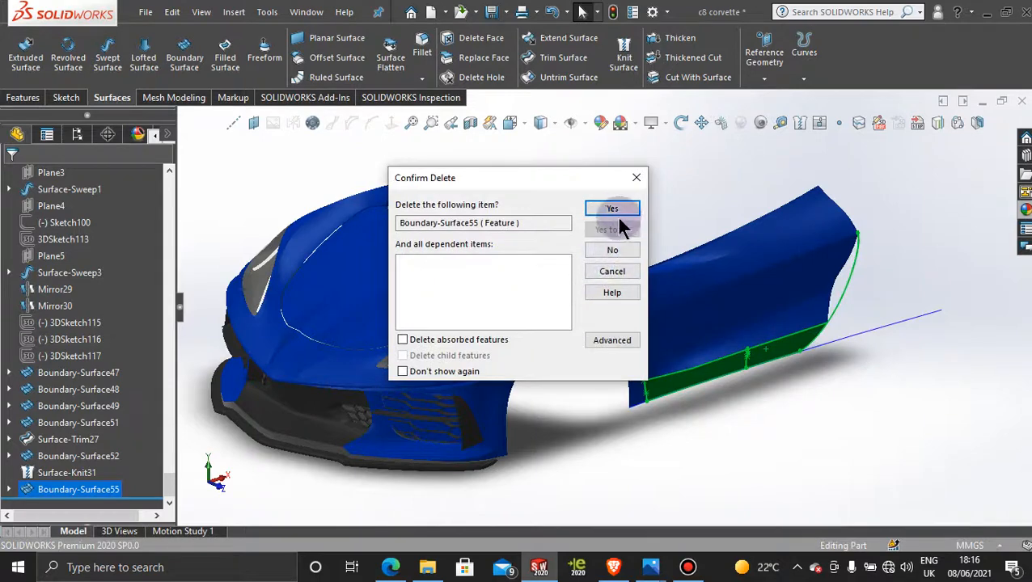
pyautogui.click(613, 210)
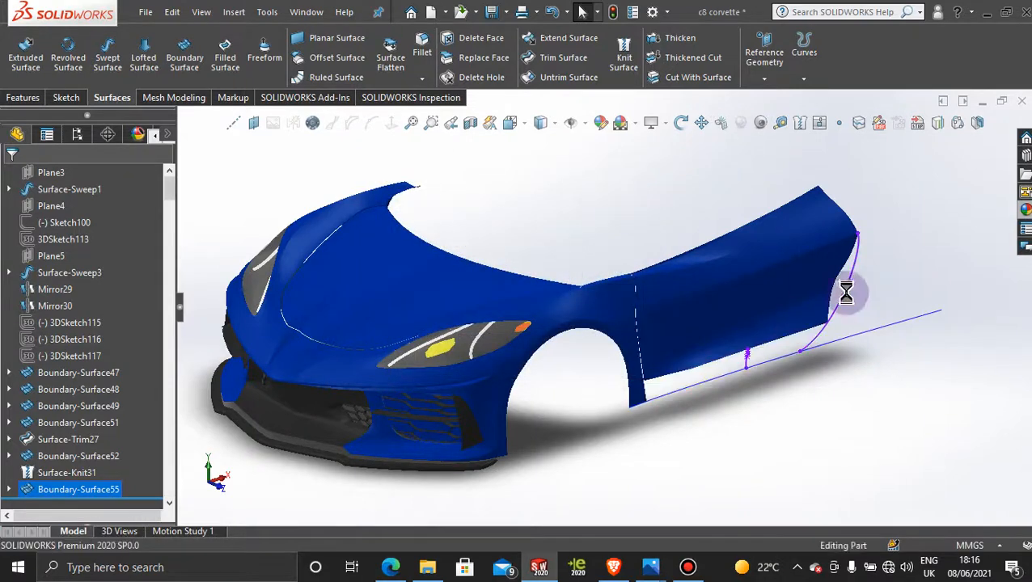
# - Delete the Boundary-Surface52 face on the lower side panel and the short 3DSketch129 beneath it
pyautogui.rightClick(808, 327)
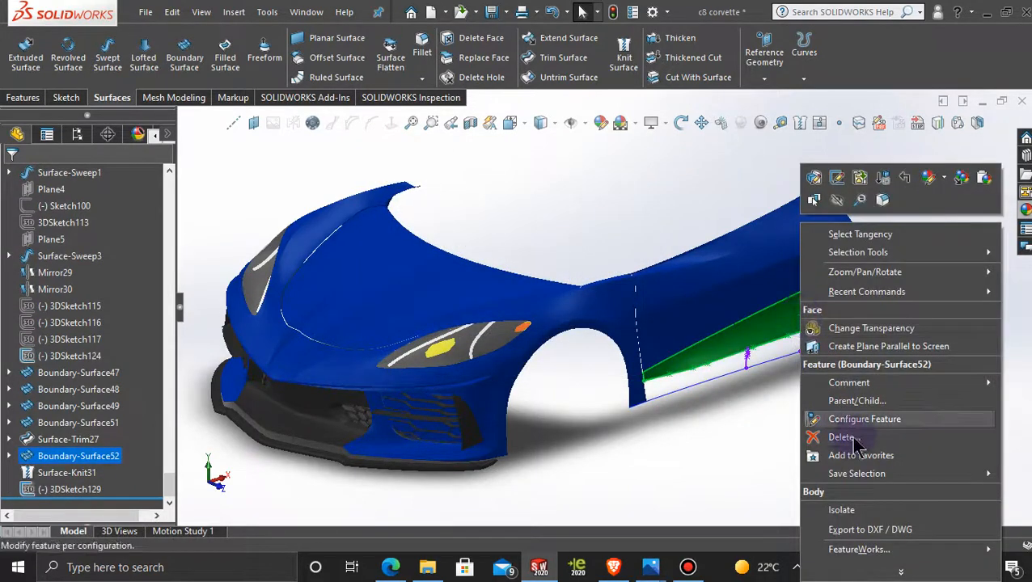
pyautogui.click(841, 438)
pyautogui.click(623, 217)
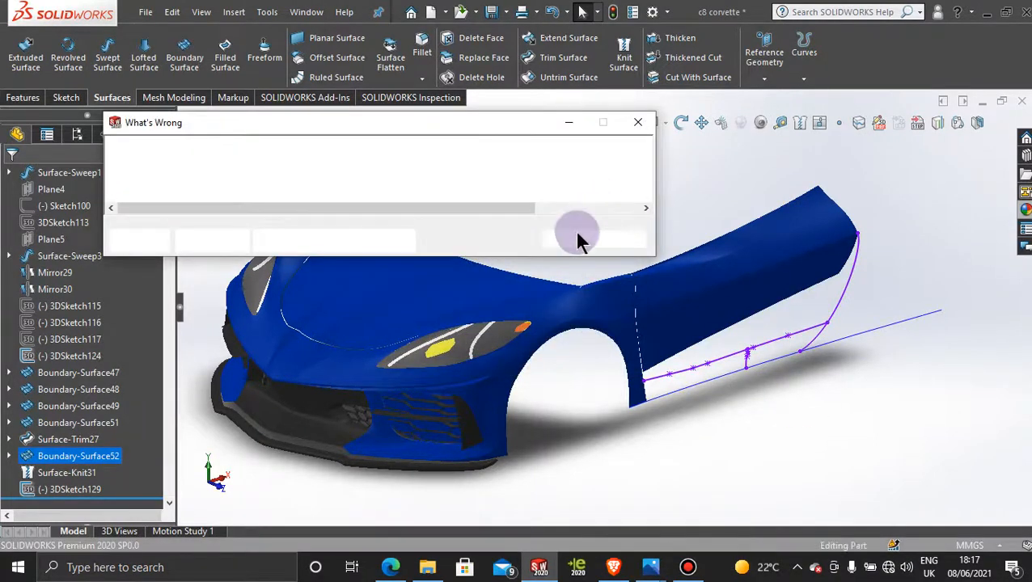
pyautogui.click(558, 237)
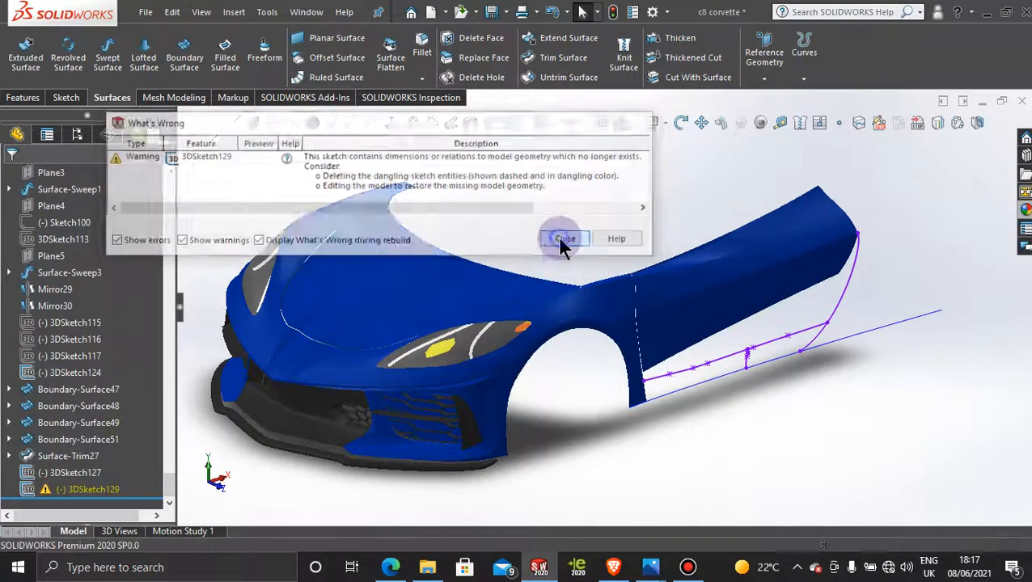
pyautogui.rightClick(751, 366)
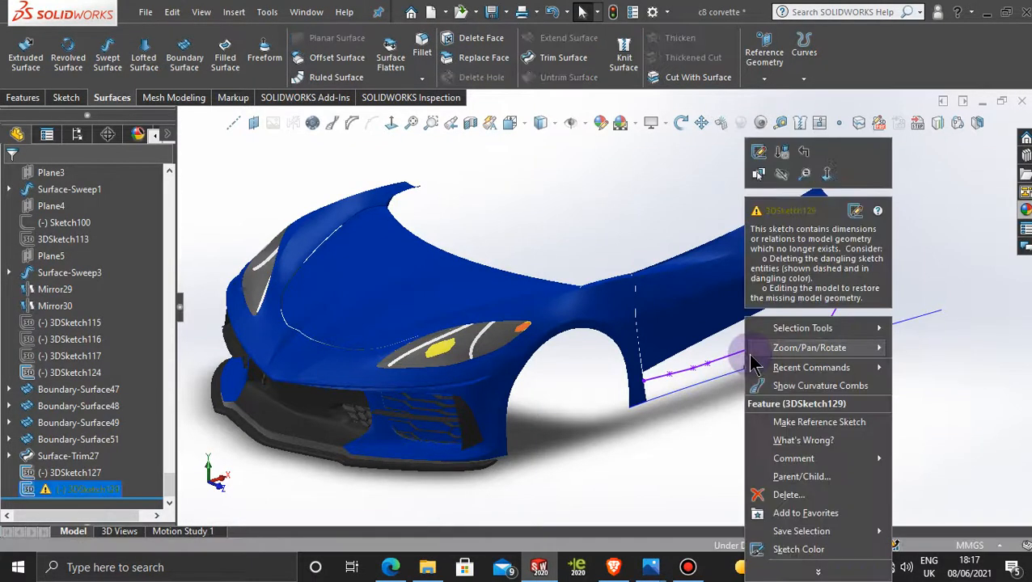
pyautogui.click(786, 493)
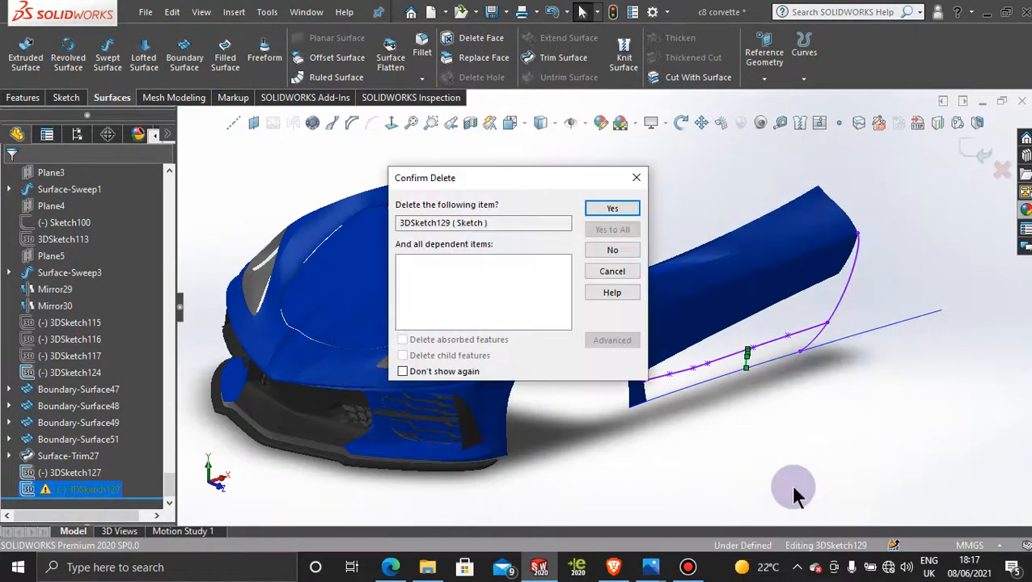
pyautogui.click(614, 211)
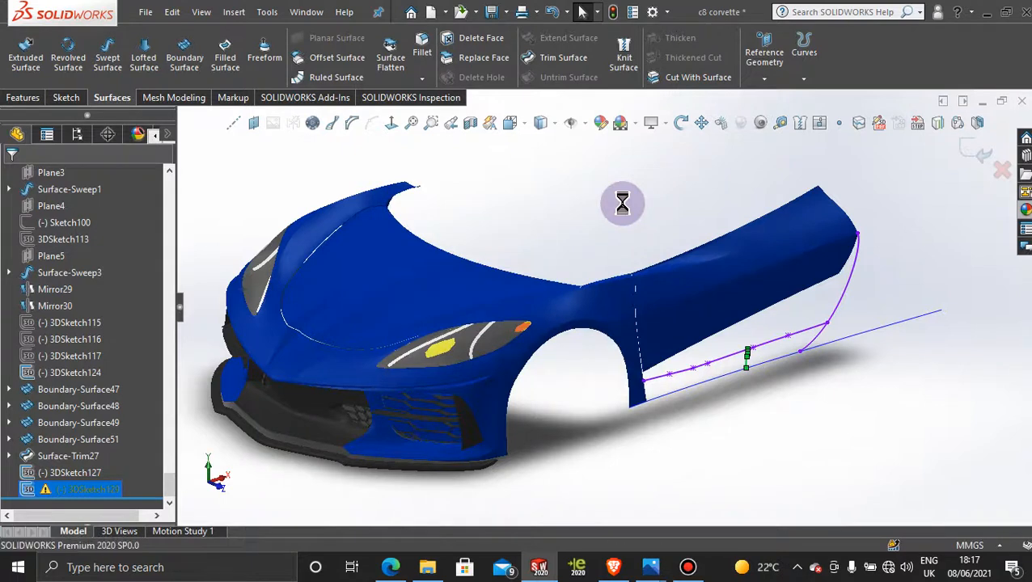
# - Activate <Default>_Display State 1 to show the reference pictures, and orient the model normal to the Front Plane
pyautogui.scroll(2, 857, 334)
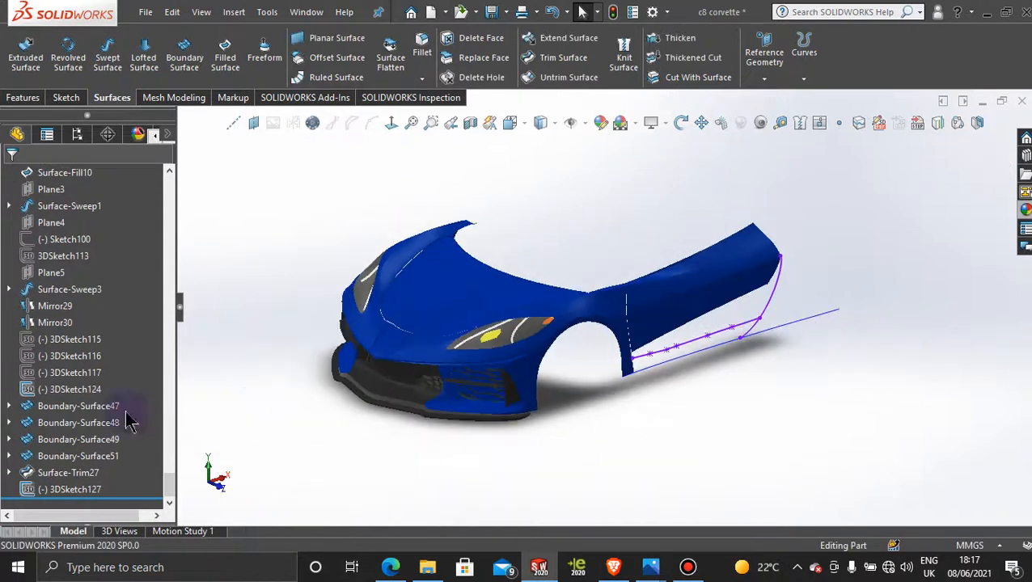
pyautogui.click(76, 134)
pyautogui.click(98, 472)
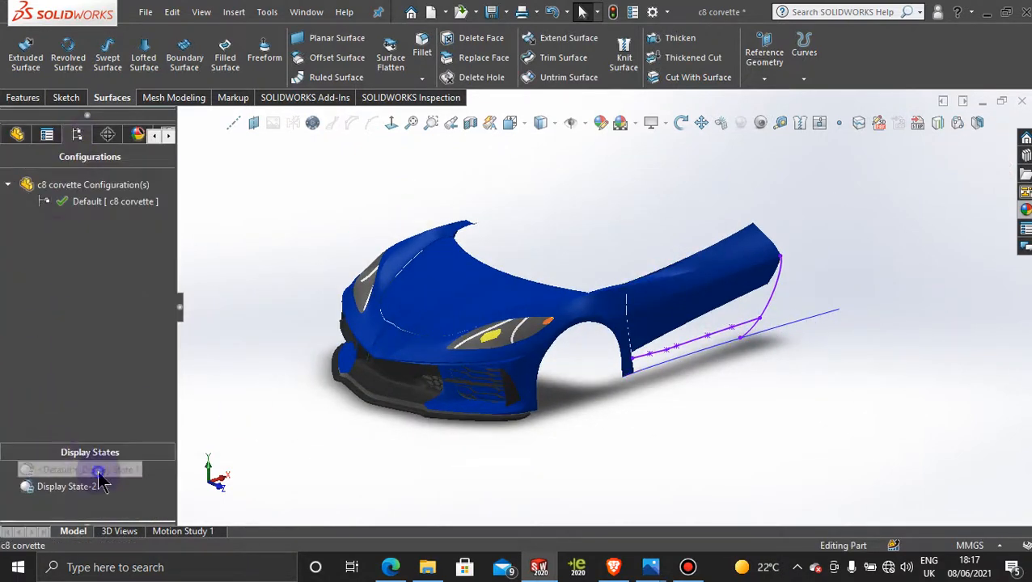
pyautogui.doubleClick(98, 472)
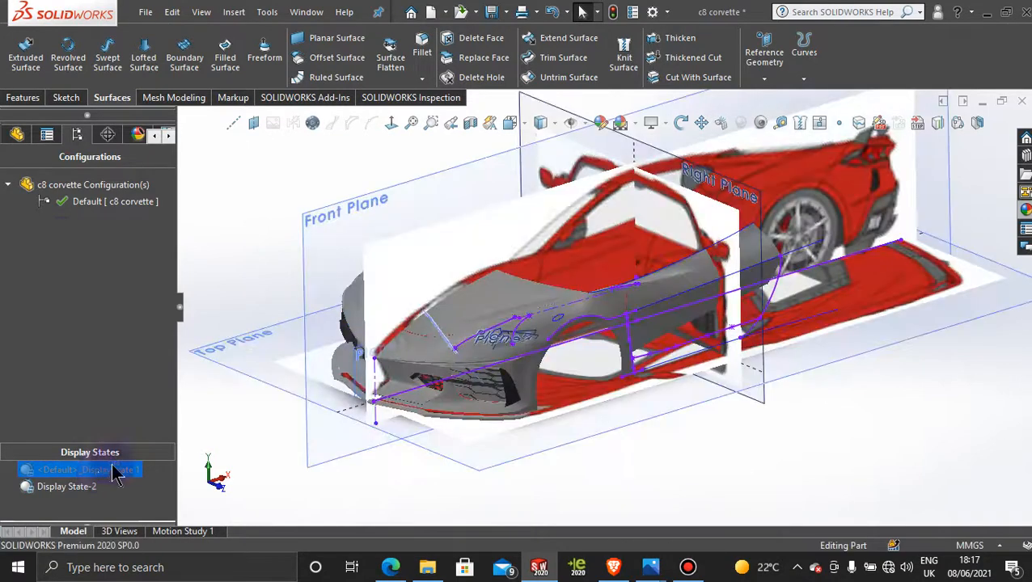
pyautogui.scroll(1, 798, 426)
pyautogui.click(462, 214)
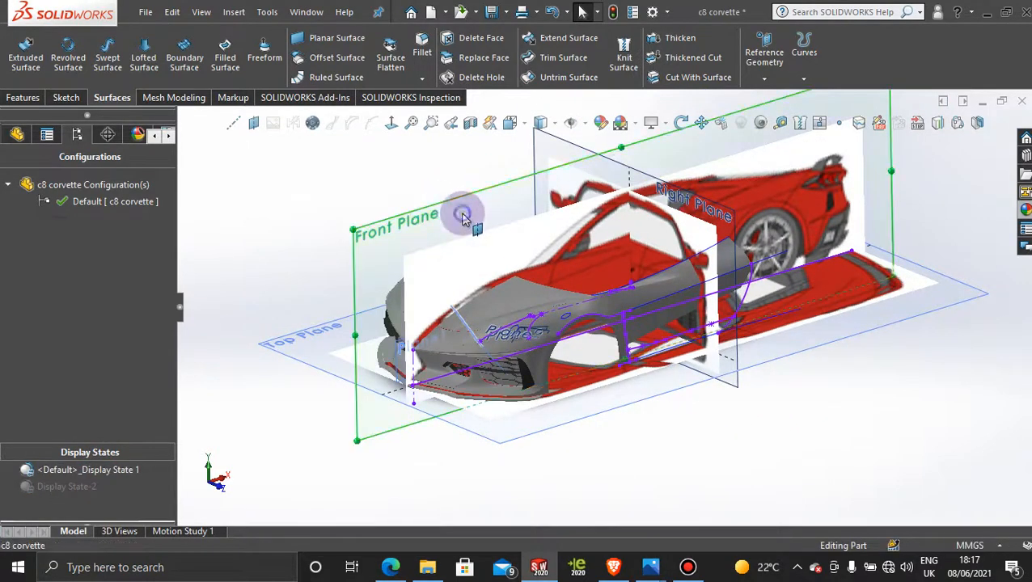
pyautogui.click(387, 126)
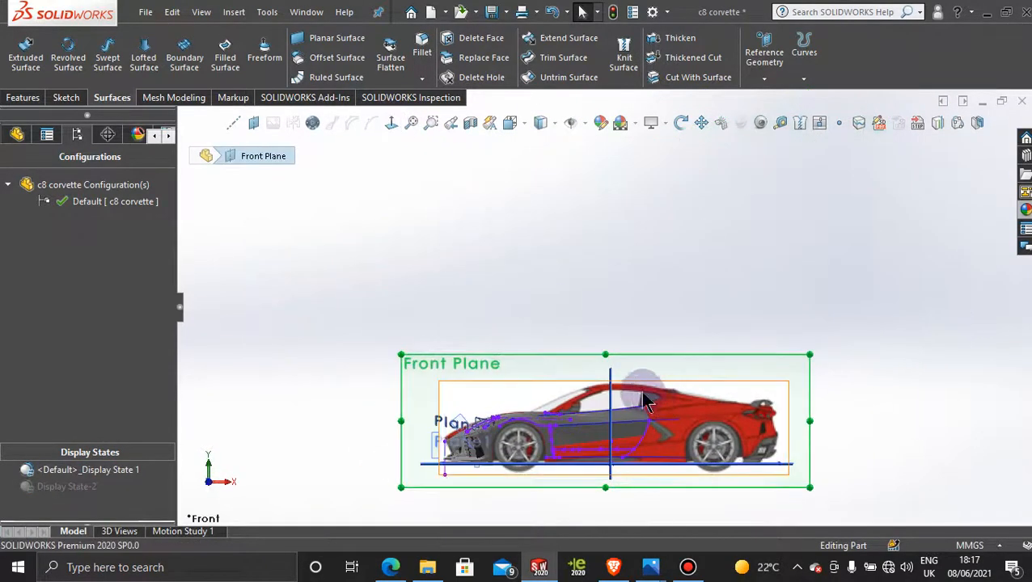
# - Open 3DSketch127, the spline running along the lower part of the door, for editing
pyautogui.scroll(-4, 645, 402)
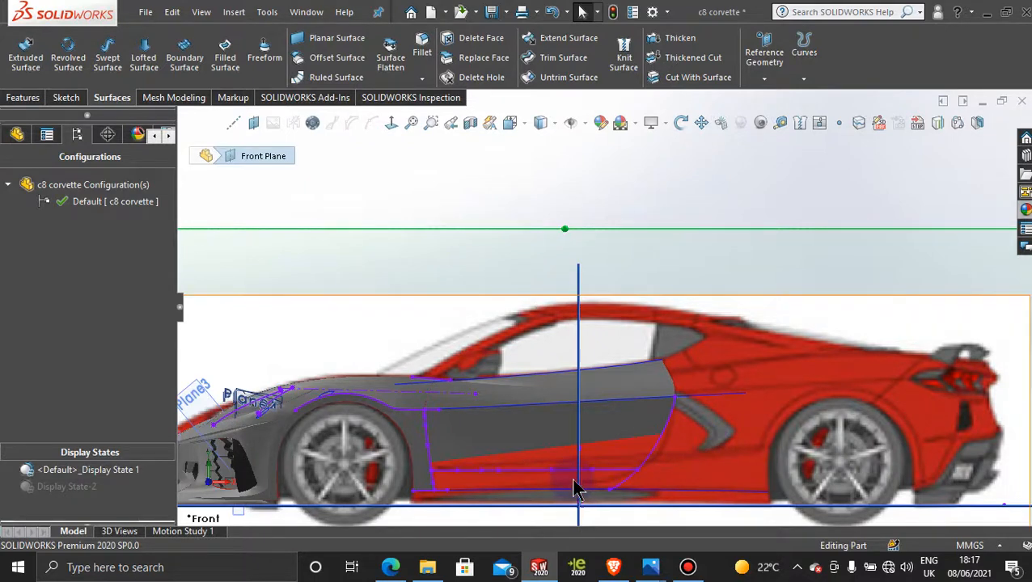
pyautogui.scroll(-1, 663, 465)
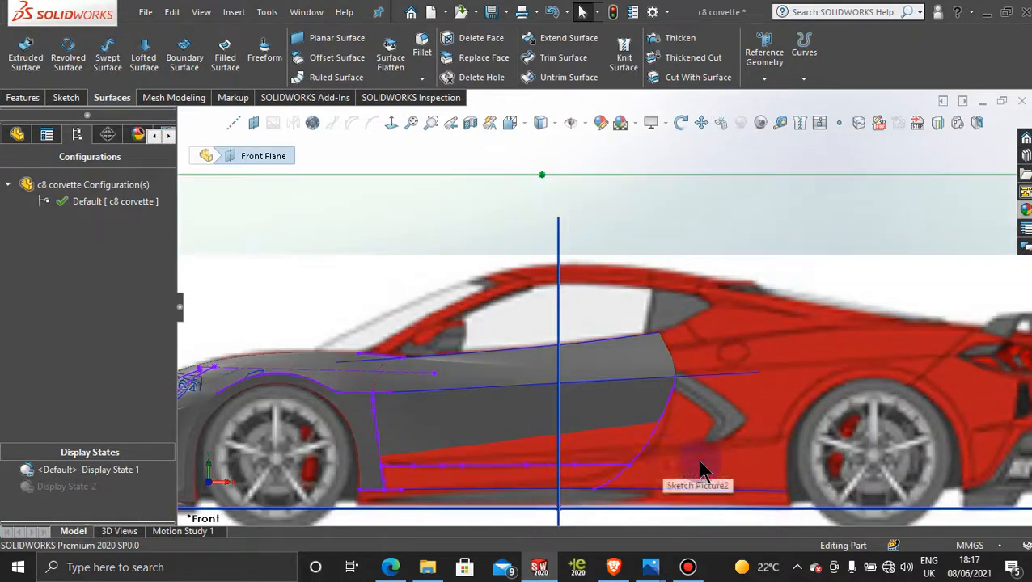
pyautogui.scroll(1, 687, 422)
pyautogui.scroll(-3, 686, 422)
pyautogui.scroll(2, 687, 421)
pyautogui.scroll(-2, 477, 386)
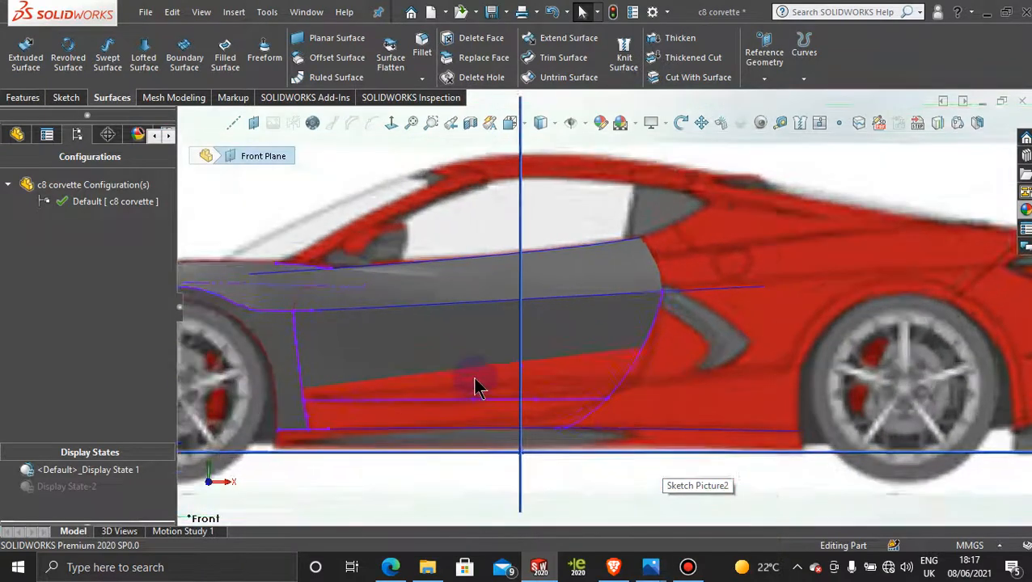
pyautogui.doubleClick(524, 402)
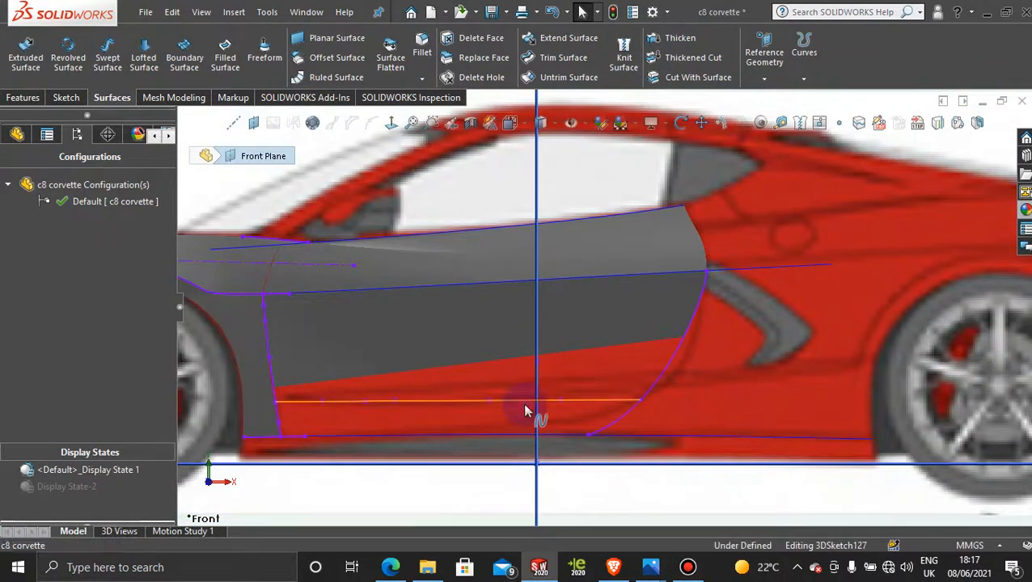
pyautogui.rightClick(525, 402)
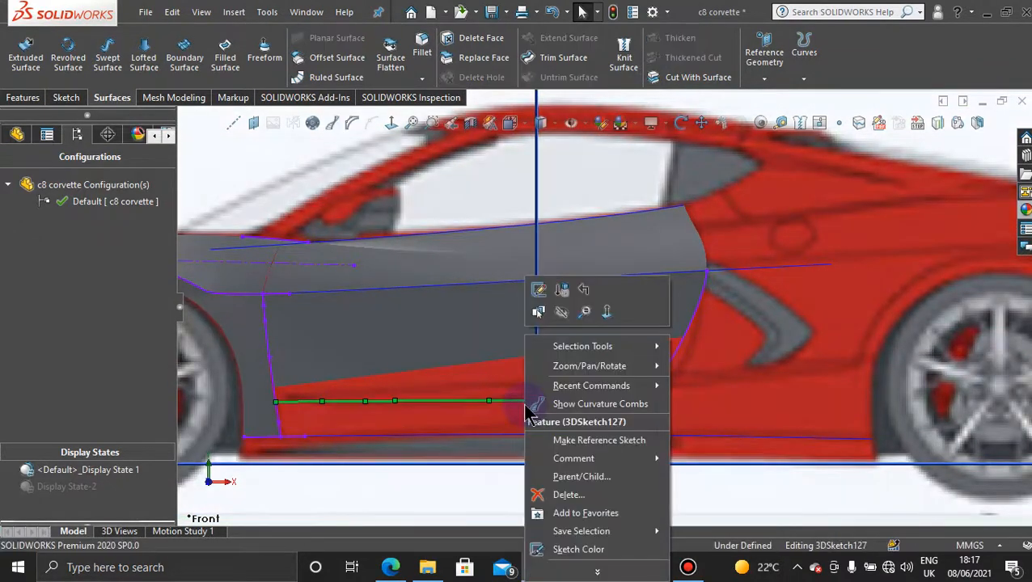
pyautogui.click(545, 292)
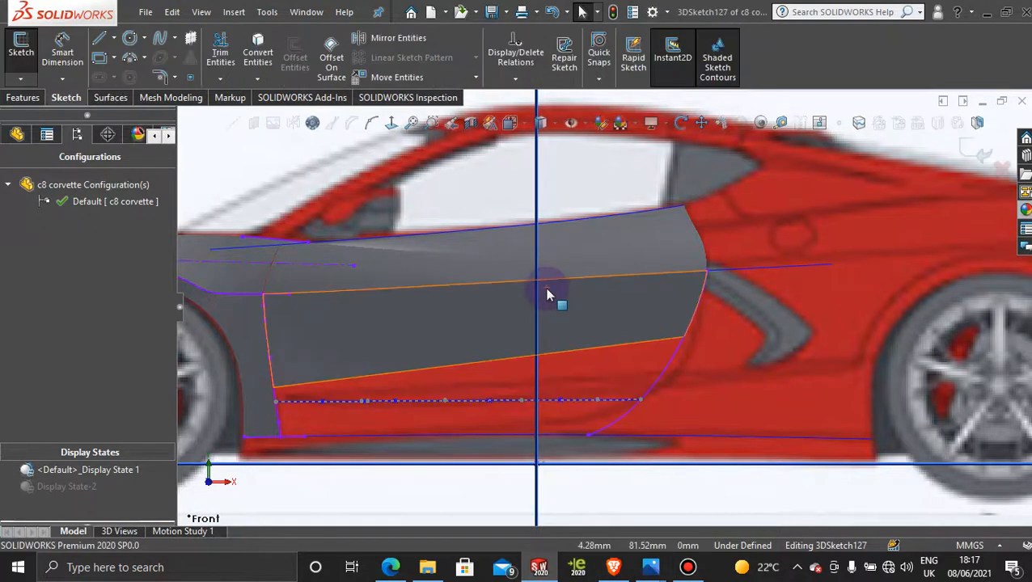
# - Raise the lower door spline's rear endpoint to about X 53.2, Y 35.4, and lift its intermediate control points into a gentle rearward rise
pyautogui.moveTo(643, 401); pyautogui.dragTo(652, 391)
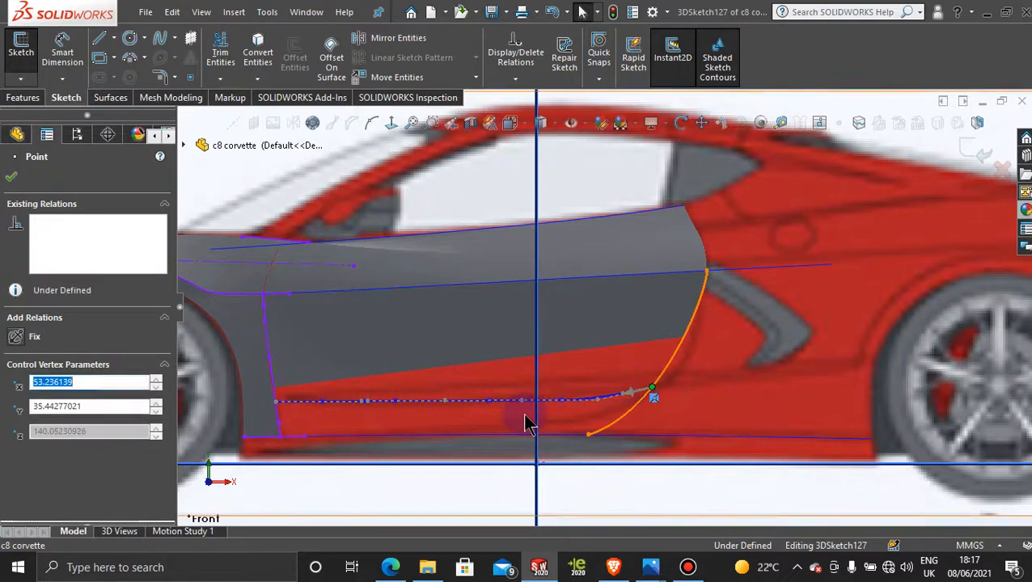
pyautogui.click(598, 401)
pyautogui.moveTo(597, 401); pyautogui.dragTo(593, 394)
pyautogui.moveTo(521, 398); pyautogui.dragTo(520, 396)
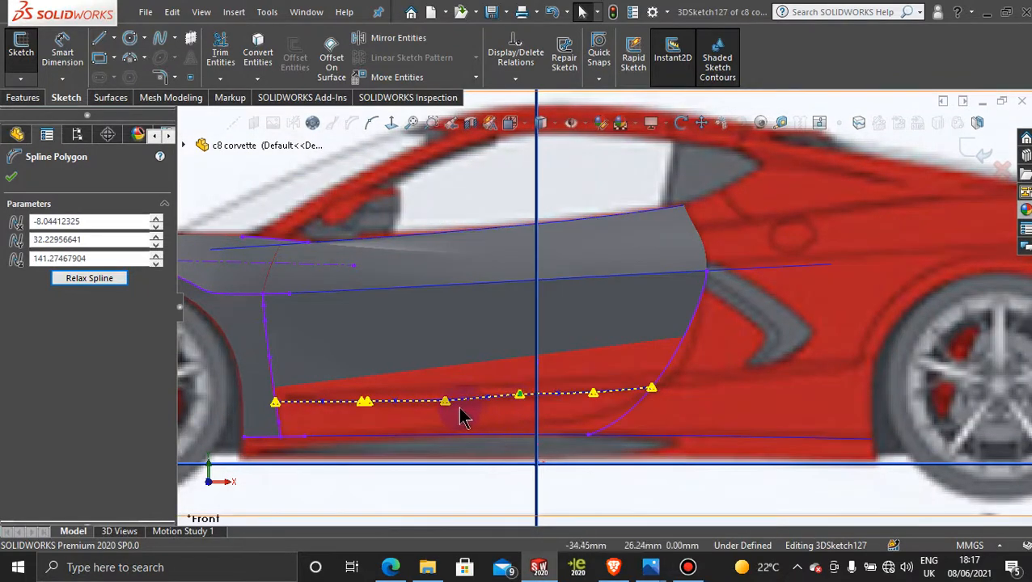
pyautogui.moveTo(445, 403)
pyautogui.mouseDown()
pyautogui.moveTo(412, 374)
pyautogui.moveTo(427, 376)
pyautogui.mouseUp()
pyautogui.scroll(-3, 370, 409)
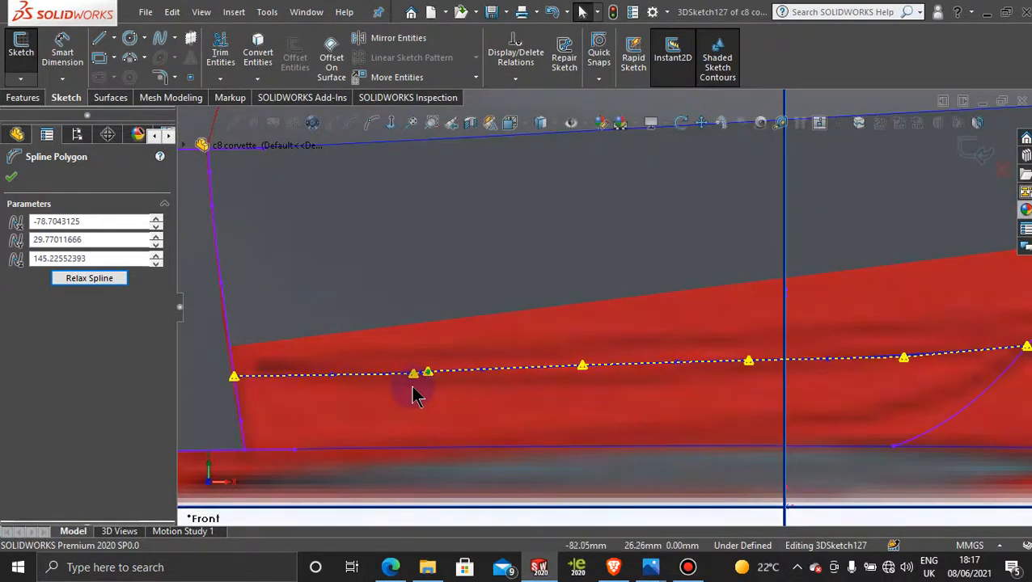
pyautogui.scroll(3, 706, 368)
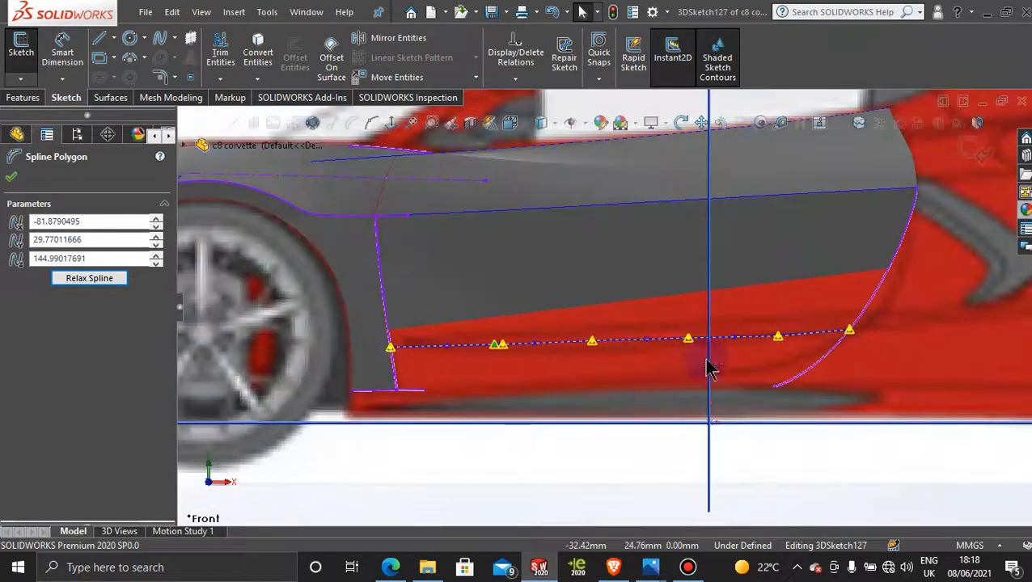
# - Raise the spline's rear endpoint to about X 57.2, Y 40.7, and adjust the three control points ahead of it along the pictured door crease
pyautogui.scroll(-2, 776, 341)
pyautogui.moveTo(774, 341); pyautogui.dragTo(774, 338)
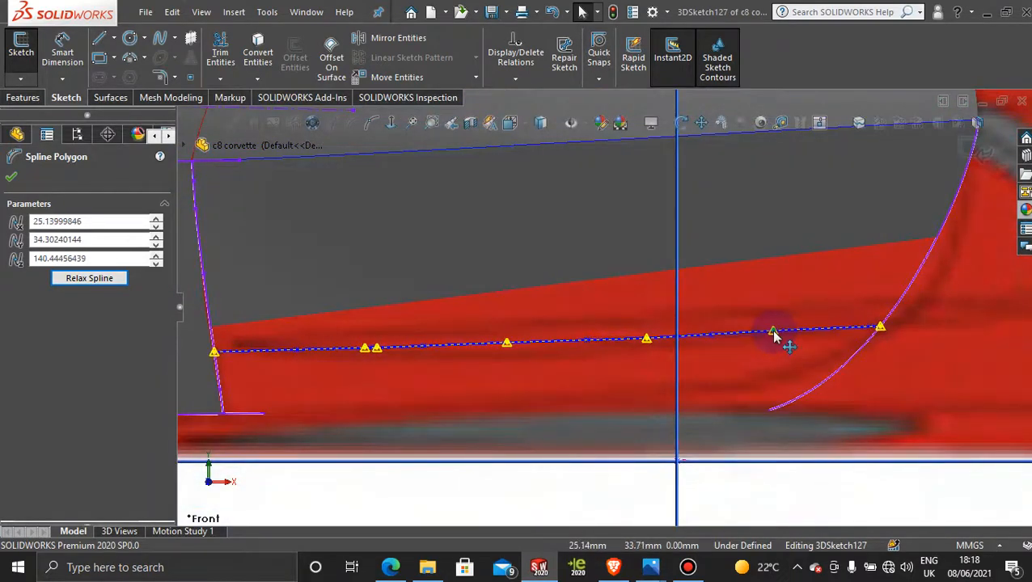
pyautogui.moveTo(649, 340); pyautogui.dragTo(649, 343)
pyautogui.scroll(3, 659, 347)
pyautogui.scroll(-2, 720, 310)
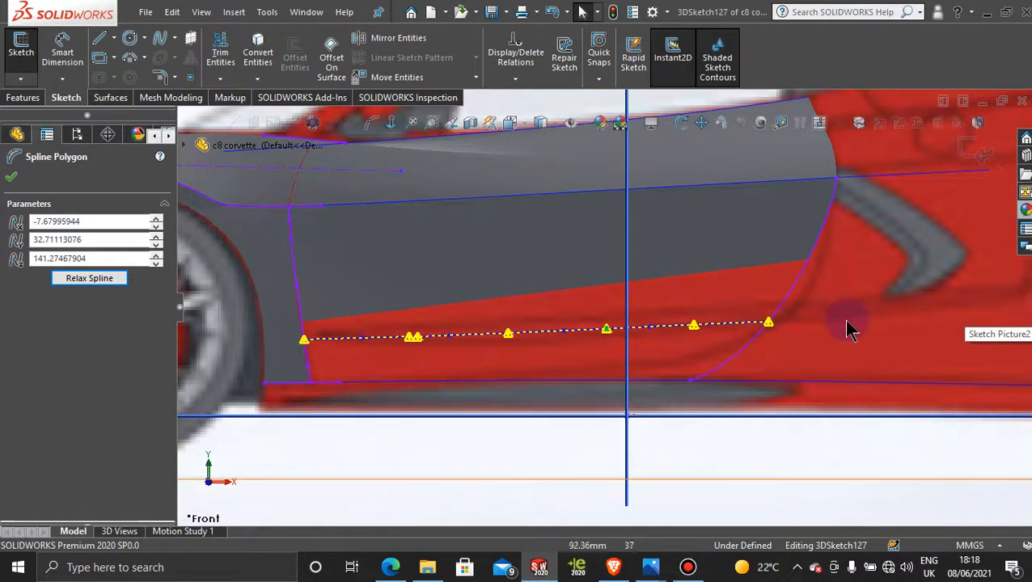
pyautogui.moveTo(767, 324); pyautogui.dragTo(774, 318)
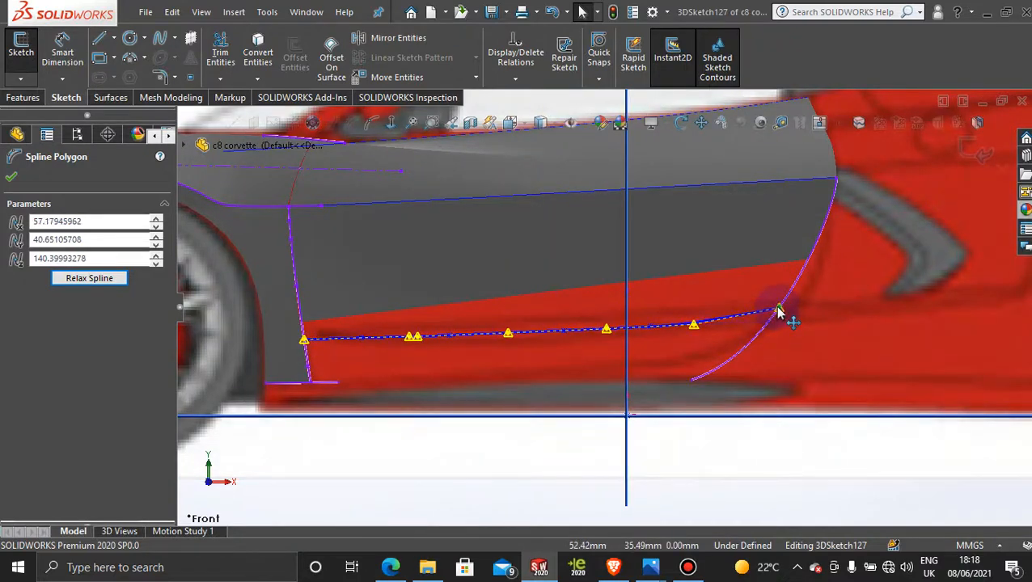
pyautogui.click(694, 325)
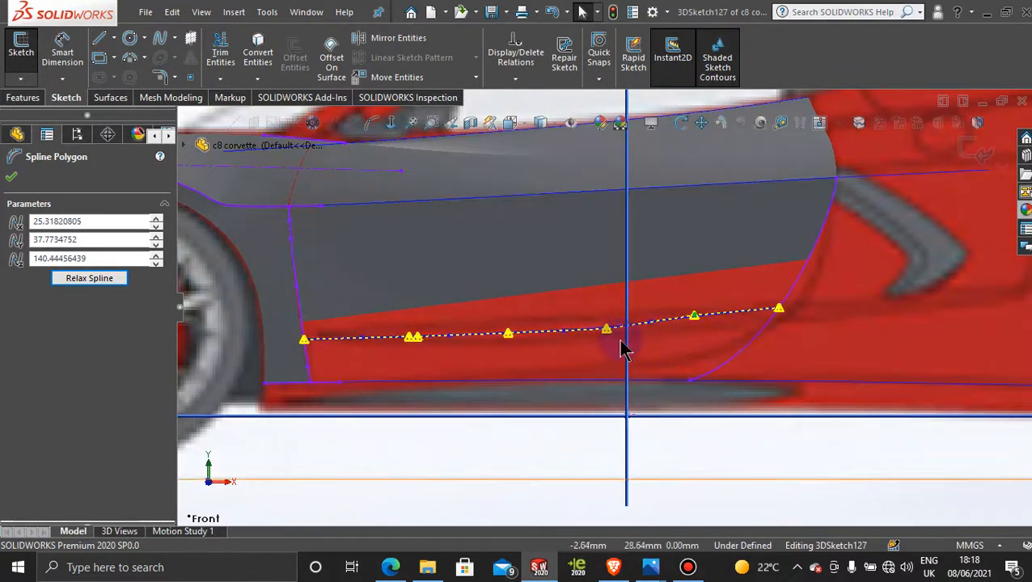
pyautogui.moveTo(610, 334)
pyautogui.mouseDown()
pyautogui.moveTo(610, 324)
pyautogui.moveTo(576, 336)
pyautogui.moveTo(607, 327)
pyautogui.mouseUp()
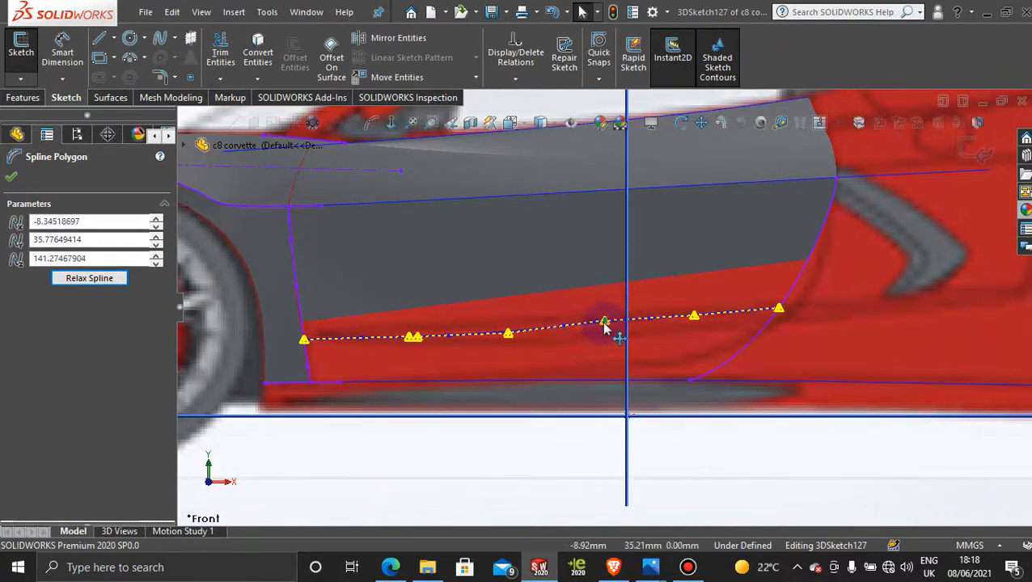
pyautogui.click(508, 332)
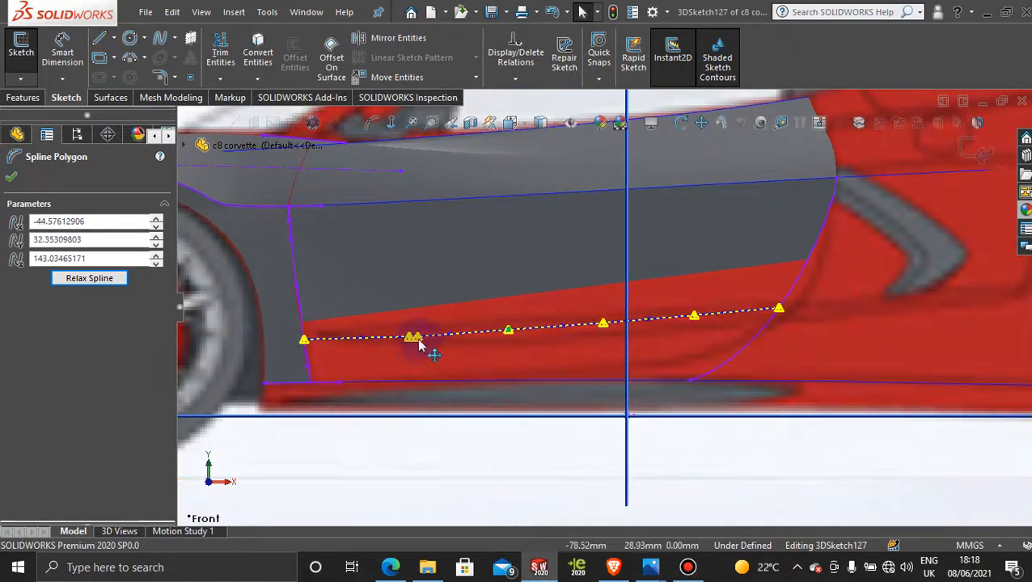
# - Smooth the spline's front and middle control points in side view, setting their heights to about Y 30.6, 33.1 and 35.3
pyautogui.scroll(-2, 433, 348)
pyautogui.moveTo(440, 333)
pyautogui.mouseDown()
pyautogui.moveTo(431, 343)
pyautogui.moveTo(426, 330)
pyautogui.mouseUp()
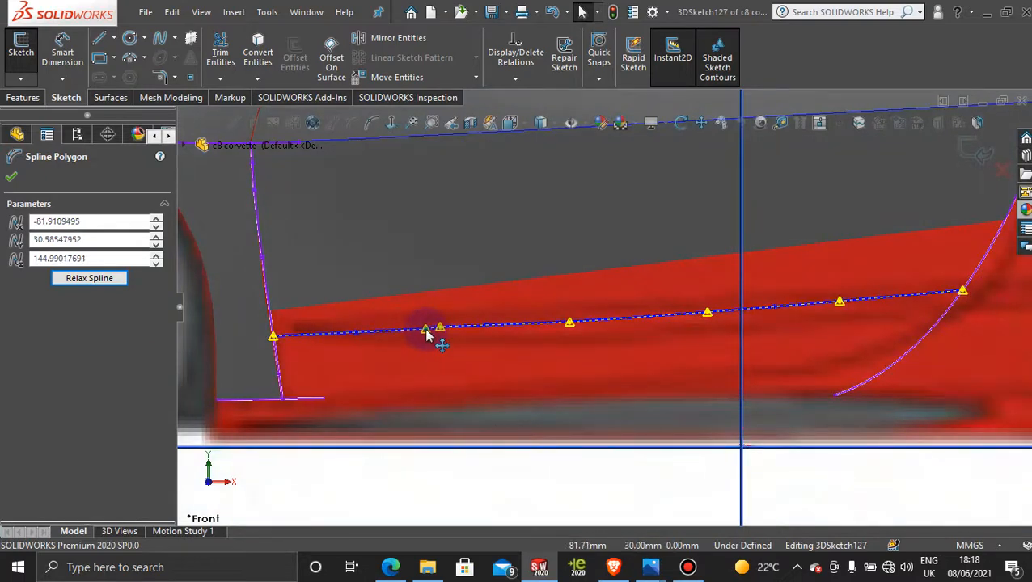
pyautogui.moveTo(564, 321); pyautogui.dragTo(565, 314)
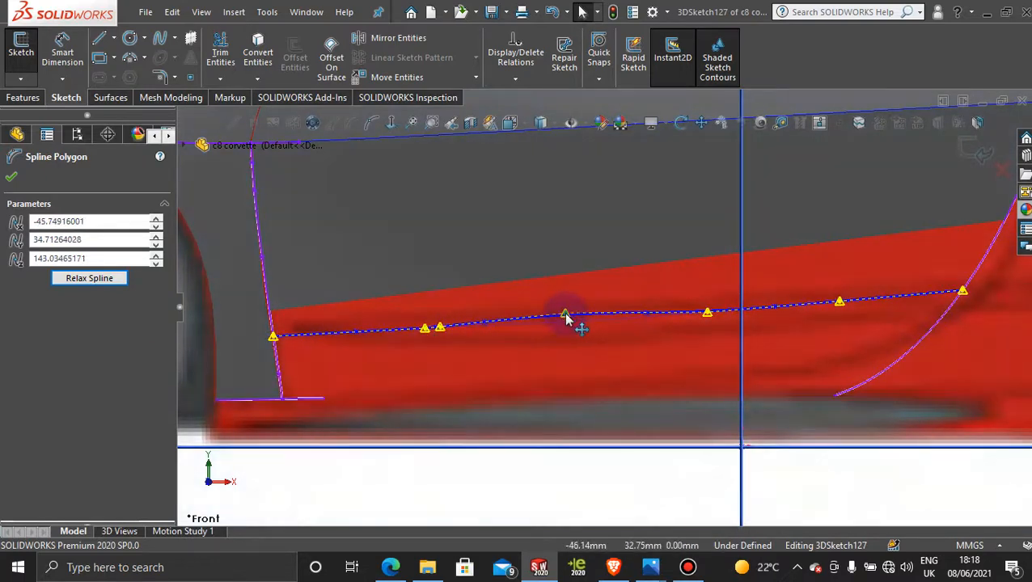
pyautogui.click(705, 315)
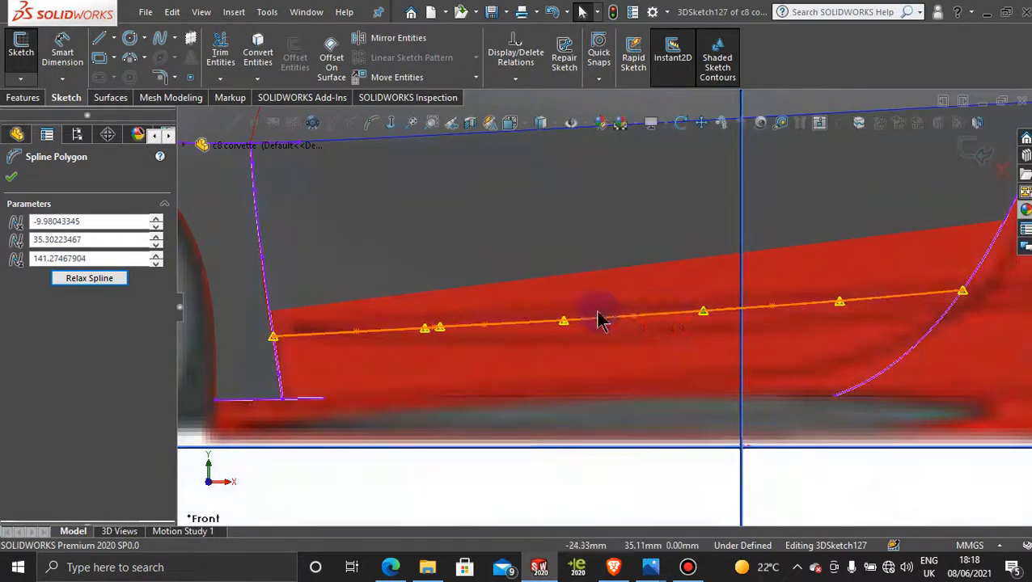
pyautogui.click(565, 324)
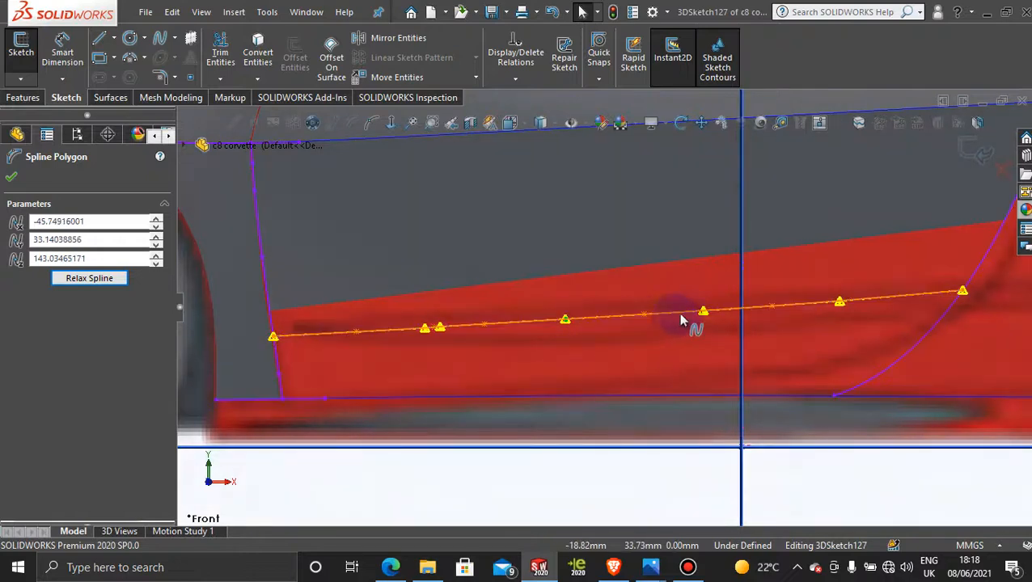
pyautogui.click(703, 312)
pyautogui.scroll(3, 742, 350)
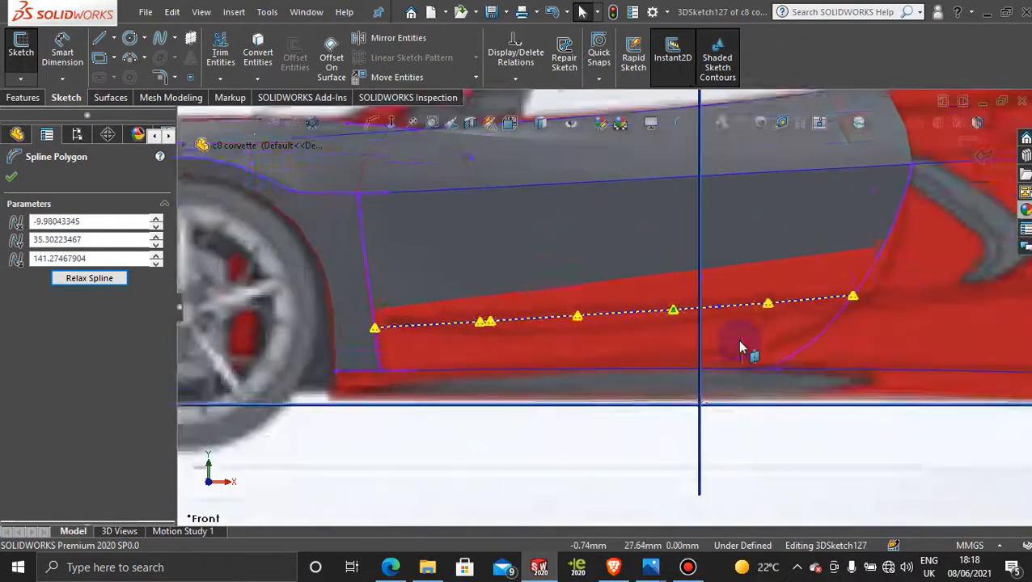
pyautogui.scroll(-5, 752, 307)
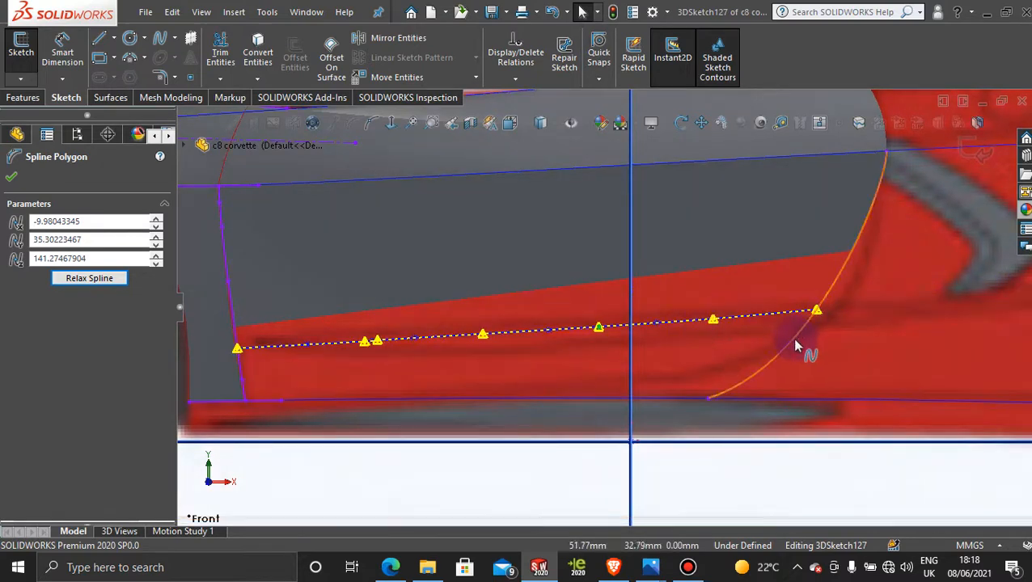
pyautogui.scroll(8, 796, 346)
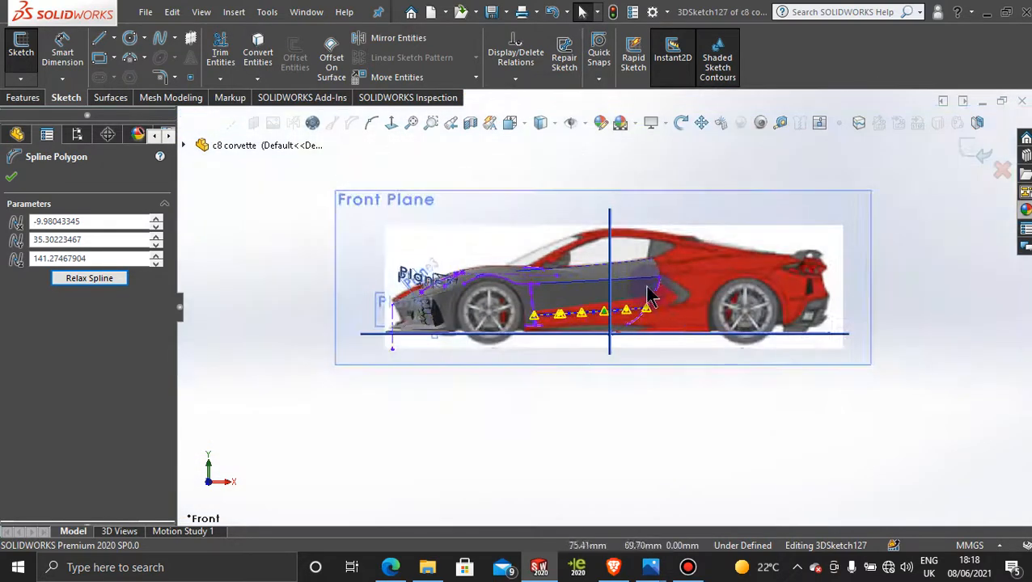
# - In the top view, move three of the spline's control points outward to about Z 144.1, 142.1 and 141.2, smoothing its outward bulge
pyautogui.scroll(-3, 651, 297)
pyautogui.moveTo(702, 228); pyautogui.dragTo(707, 424, button='middle')
pyautogui.scroll(3, 495, 242)
pyautogui.scroll(-6, 490, 245)
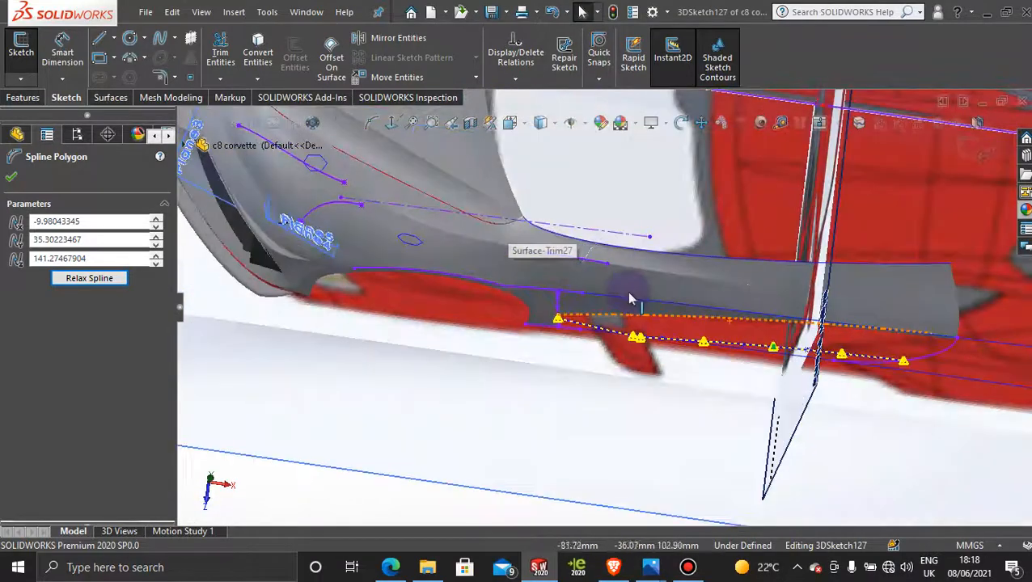
pyautogui.press('space')
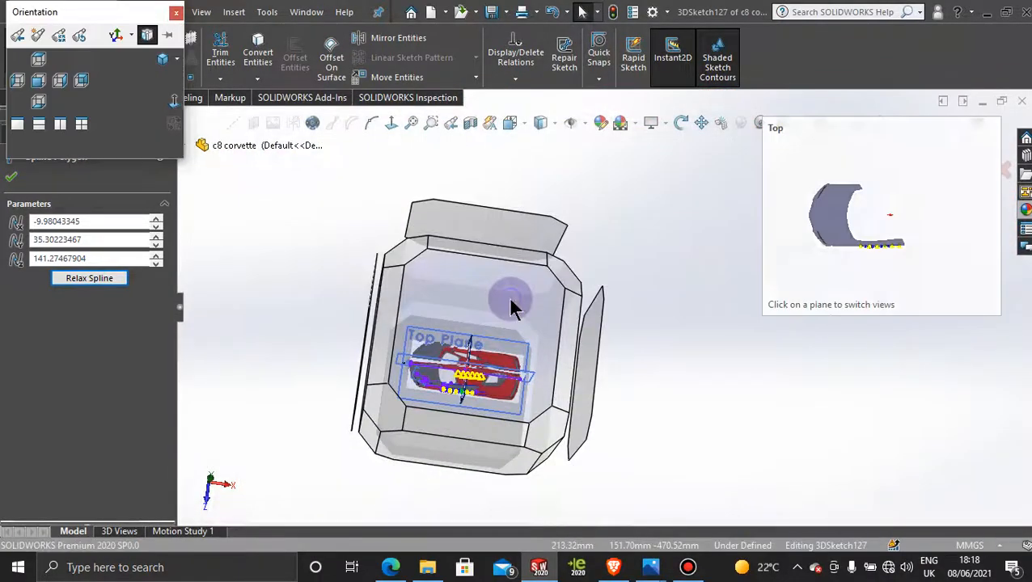
pyautogui.click(511, 299)
pyautogui.scroll(-8, 617, 449)
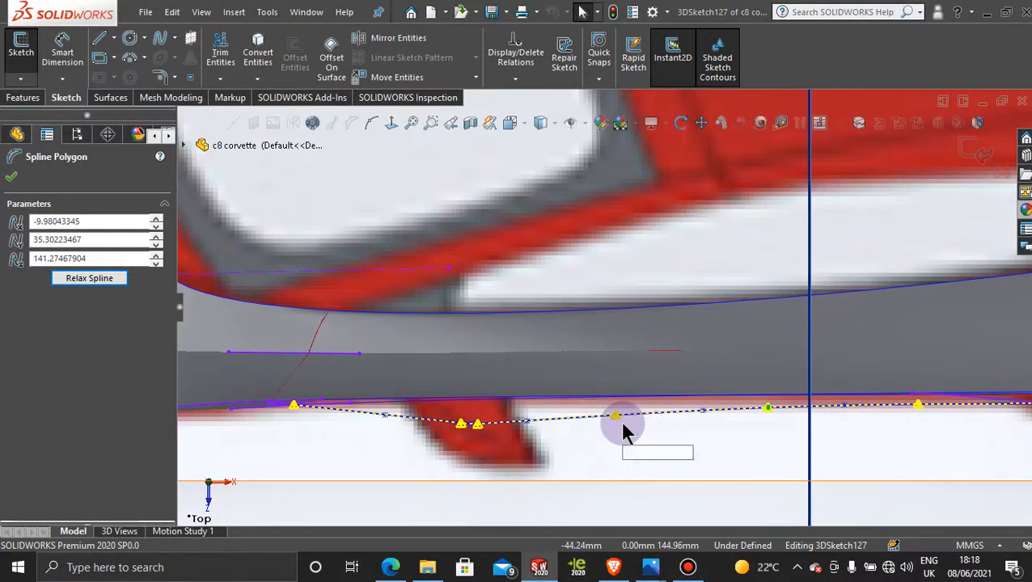
pyautogui.click(616, 421)
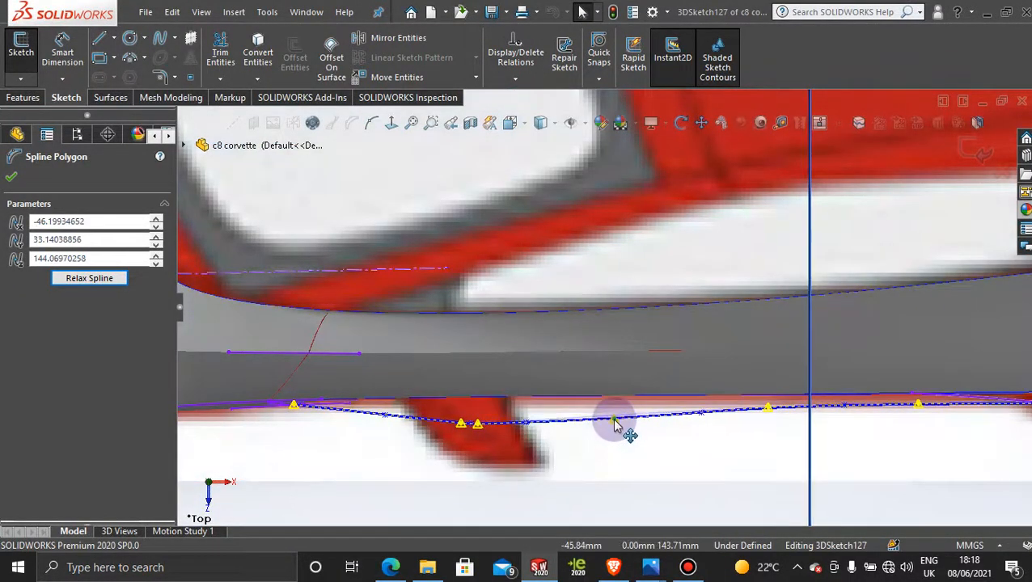
pyautogui.click(768, 411)
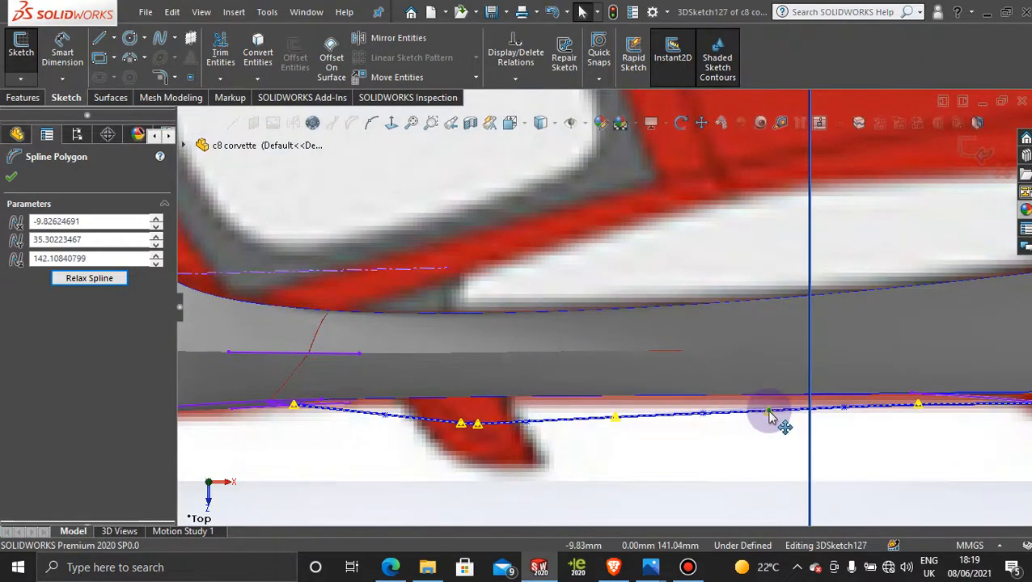
pyautogui.moveTo(769, 411); pyautogui.dragTo(765, 413)
pyautogui.click(916, 409)
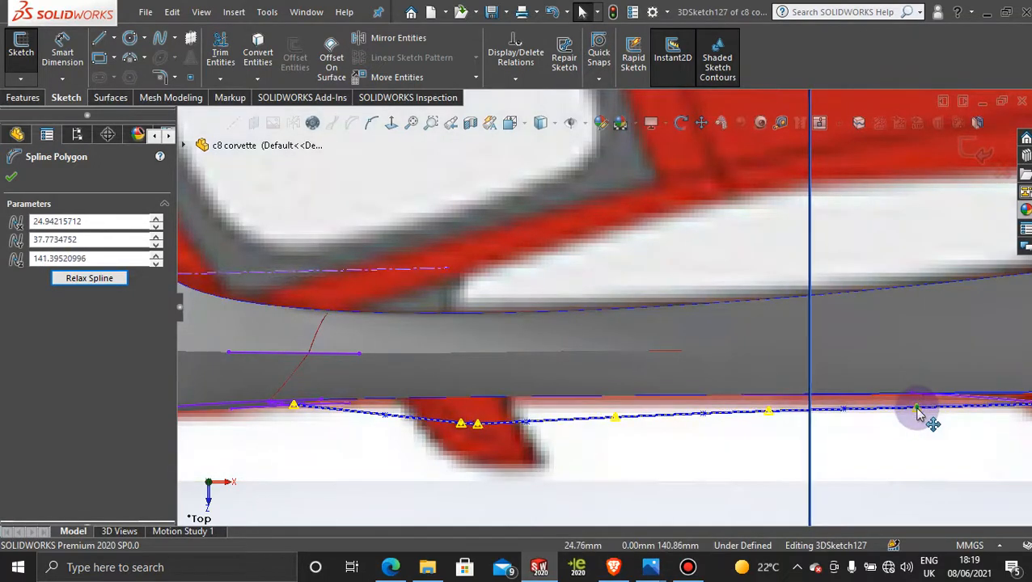
pyautogui.moveTo(917, 406); pyautogui.dragTo(920, 409)
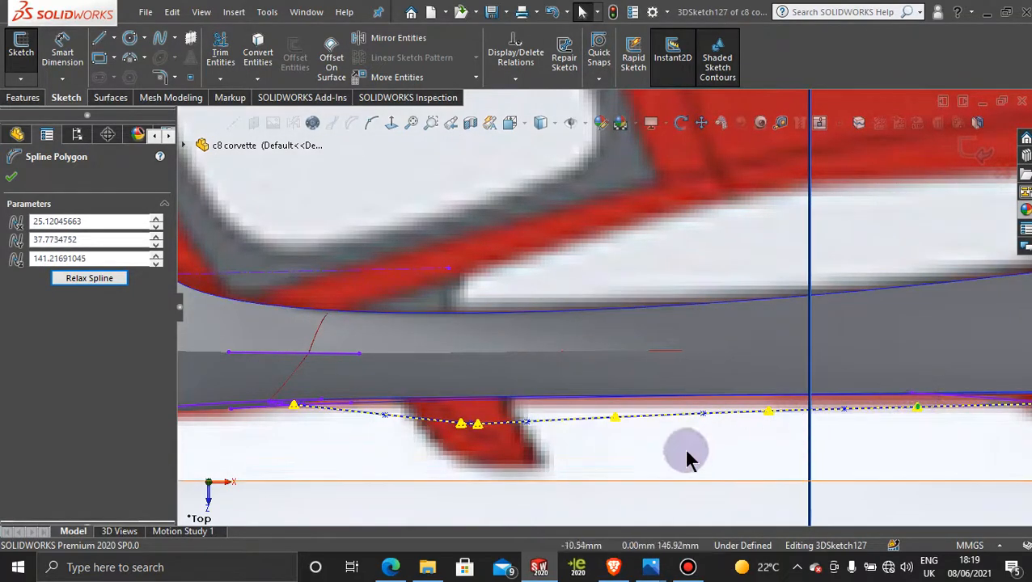
# - Check the reshaped lower door spline against the reference picture in angled and front-plane views, and finish editing 3DSketch127
pyautogui.scroll(5, 559, 449)
pyautogui.moveTo(684, 369); pyautogui.dragTo(694, 191, button='middle')
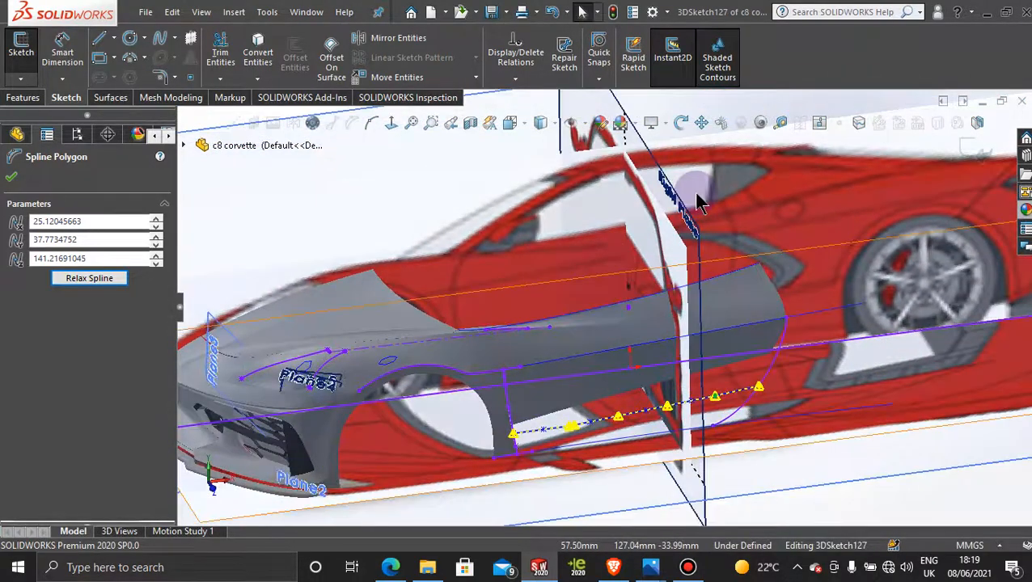
pyautogui.press('space')
pyautogui.click(474, 325)
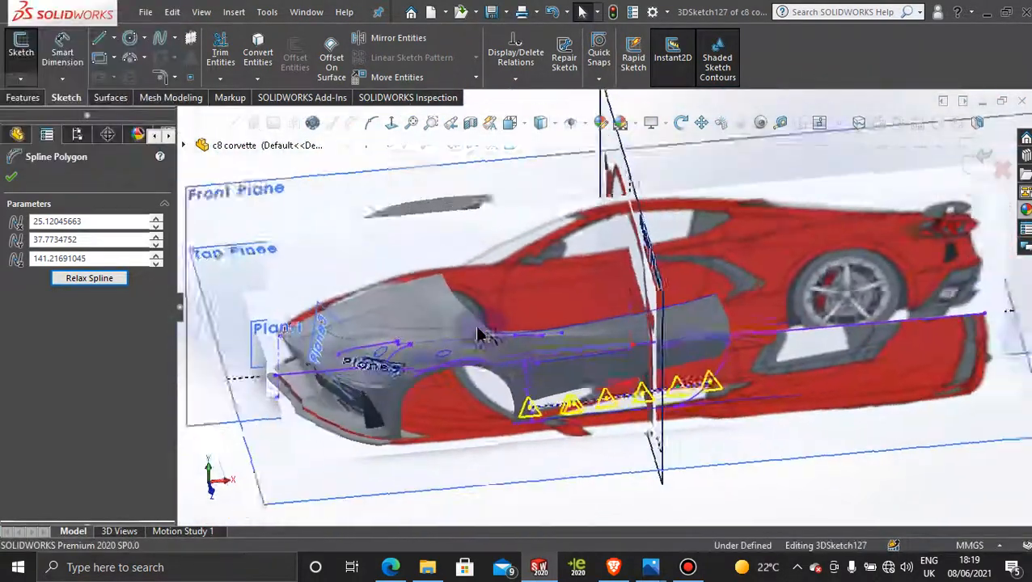
pyautogui.click(749, 345)
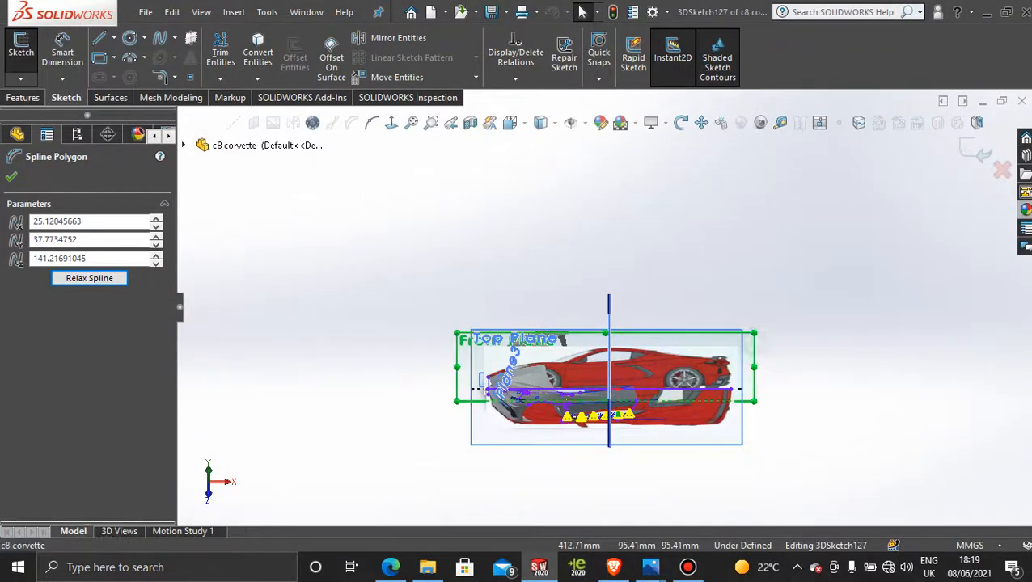
pyautogui.click(390, 123)
pyautogui.scroll(-5, 614, 440)
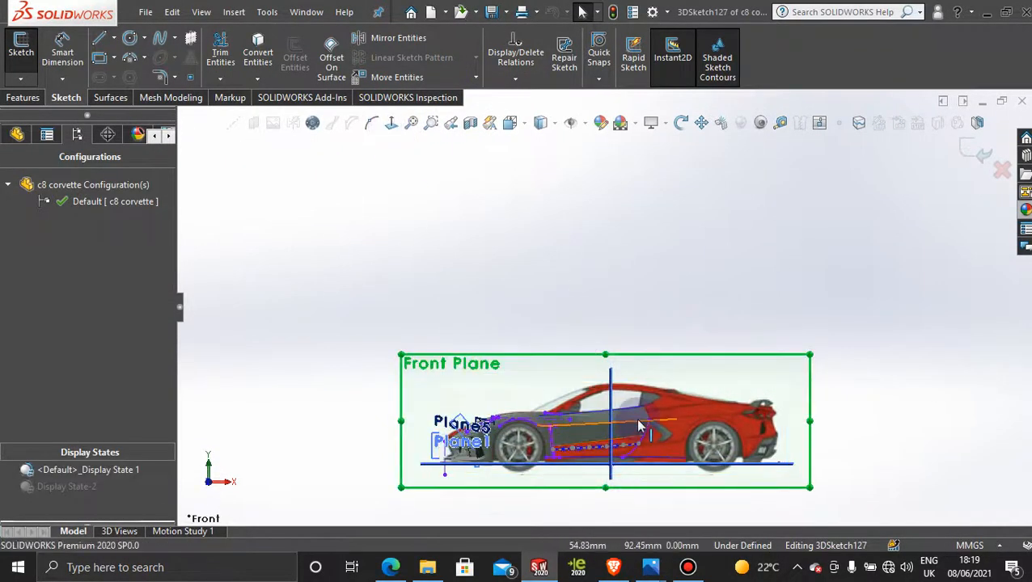
pyautogui.scroll(-2, 600, 455)
pyautogui.scroll(5, 478, 413)
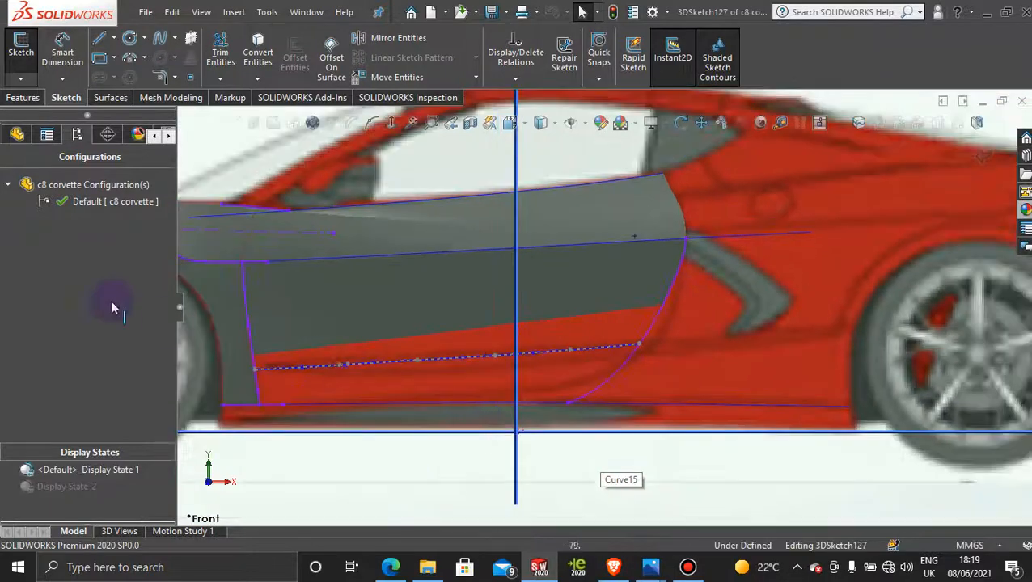
pyautogui.scroll(5, 700, 386)
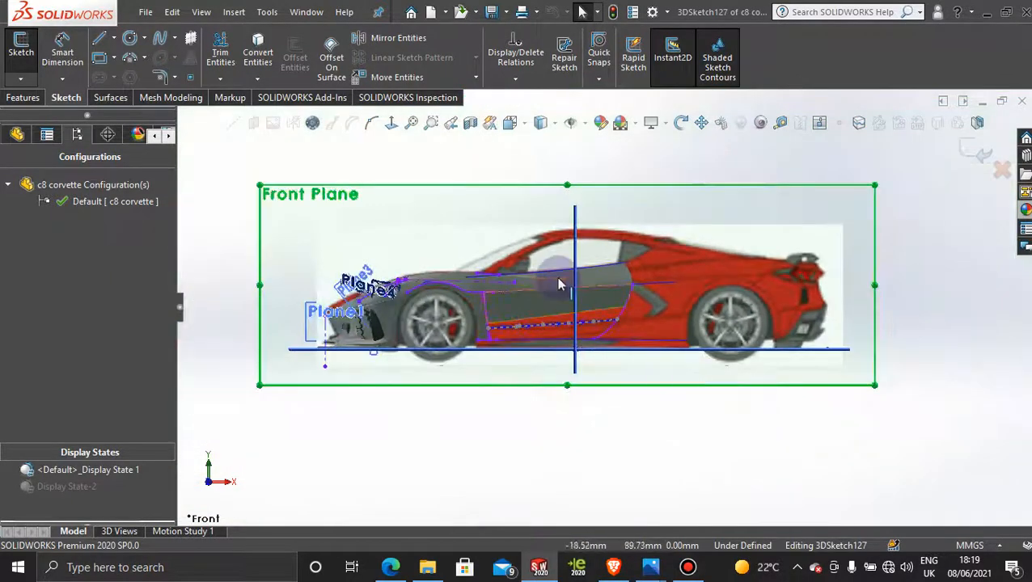
pyautogui.scroll(-3, 645, 363)
pyautogui.scroll(5, 644, 363)
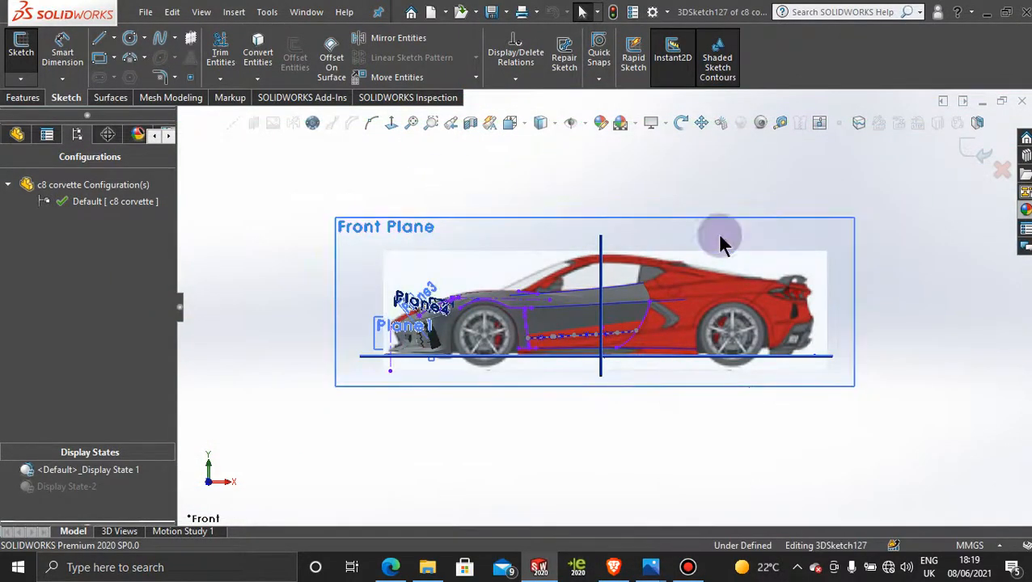
pyautogui.click(973, 150)
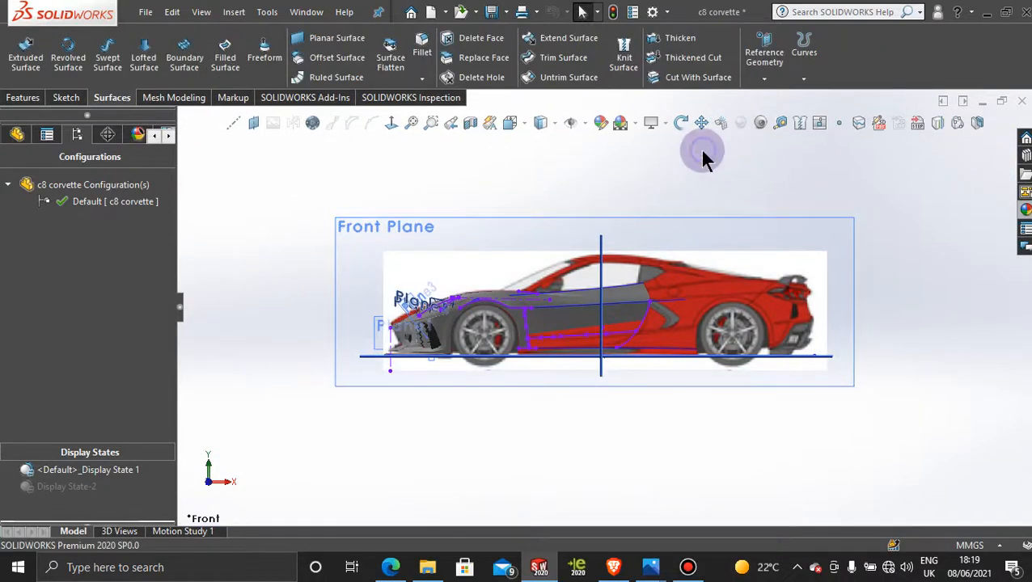
# - On the Front Plane, sketch a straight line from the door surface's lower front corner, rising rearward past its rear edge to the side intake
pyautogui.scroll(-3, 618, 226)
pyautogui.click(662, 234)
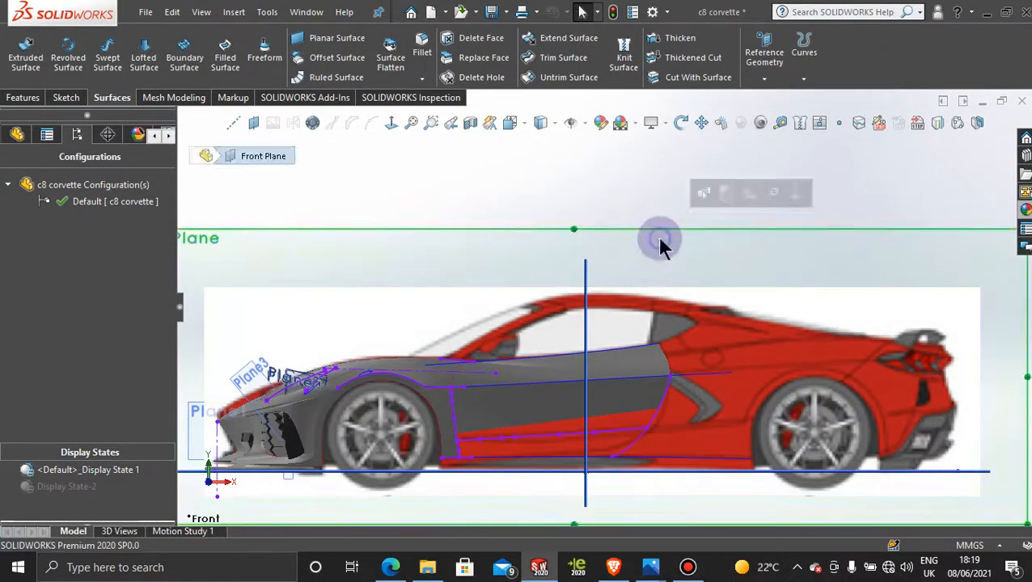
pyautogui.click(725, 194)
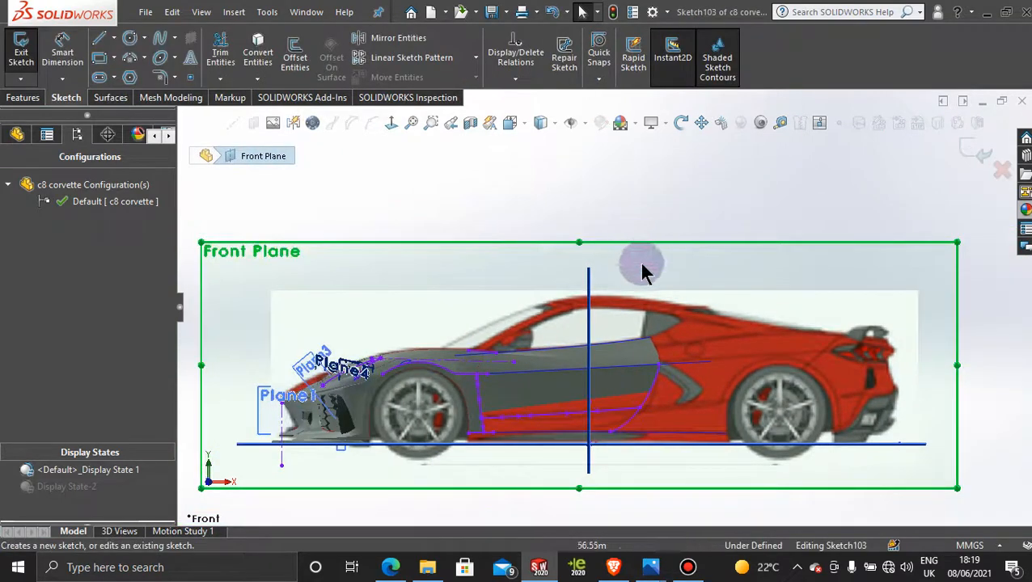
pyautogui.click(392, 126)
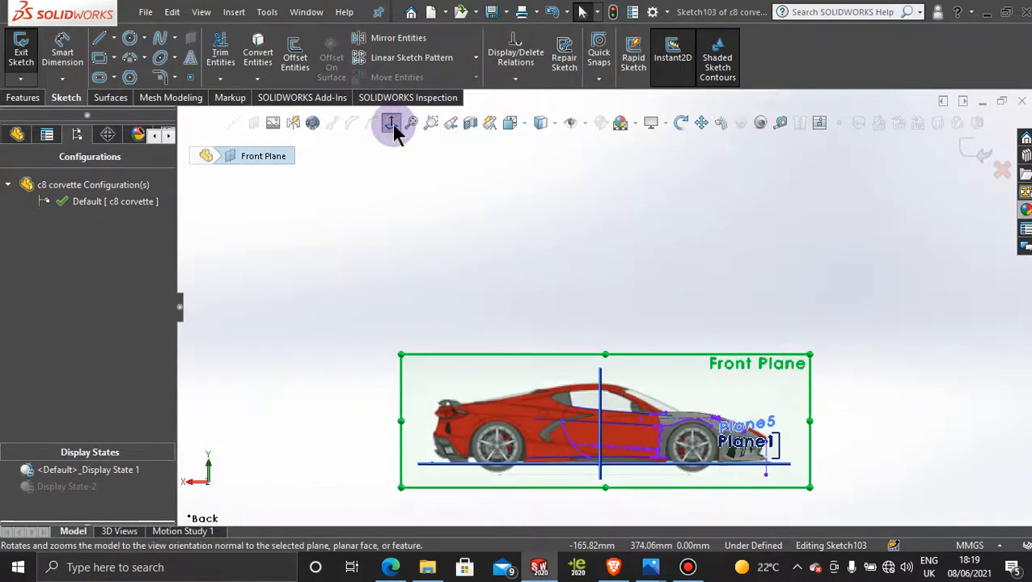
pyautogui.scroll(-5, 607, 449)
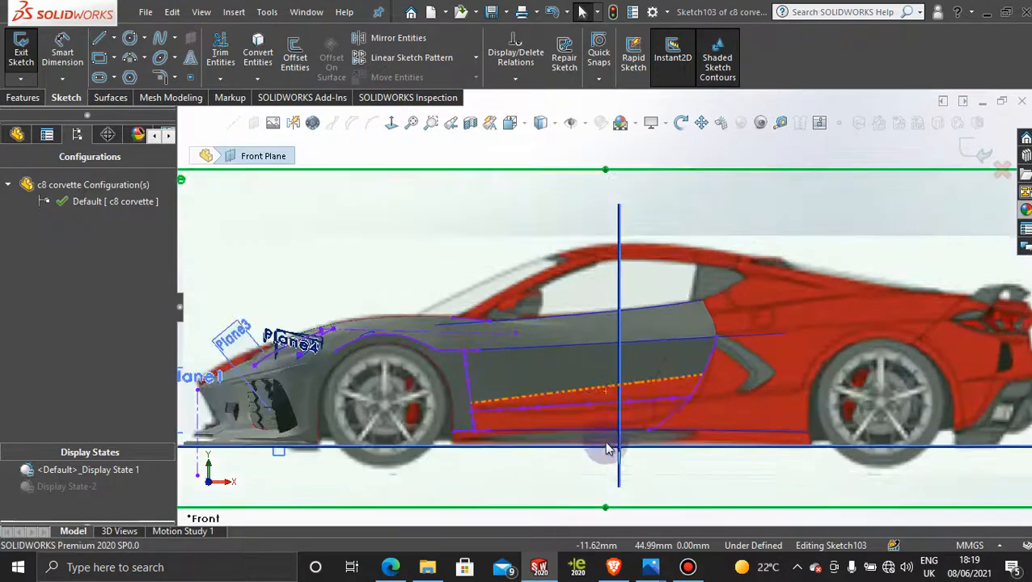
pyautogui.scroll(-1, 675, 411)
pyautogui.scroll(-2, 530, 308)
pyautogui.scroll(2, 531, 309)
pyautogui.scroll(-2, 530, 308)
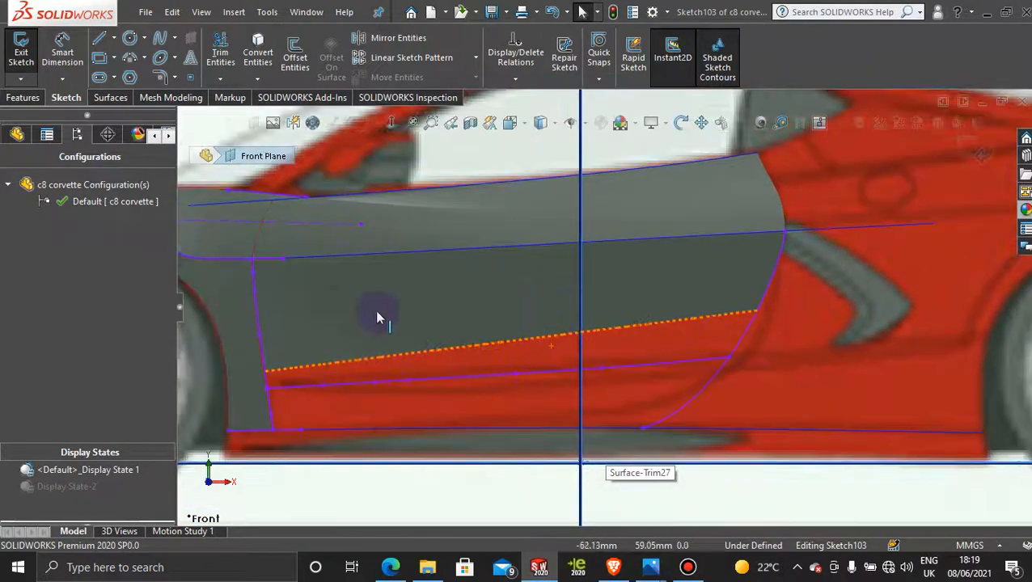
pyautogui.scroll(-2, 304, 284)
pyautogui.click(97, 42)
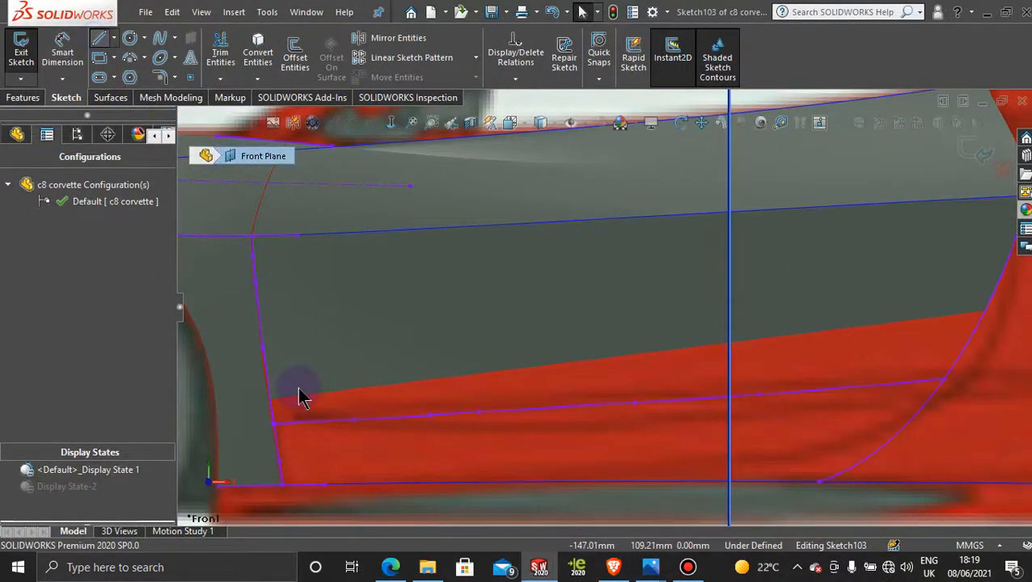
pyautogui.scroll(-1, 299, 396)
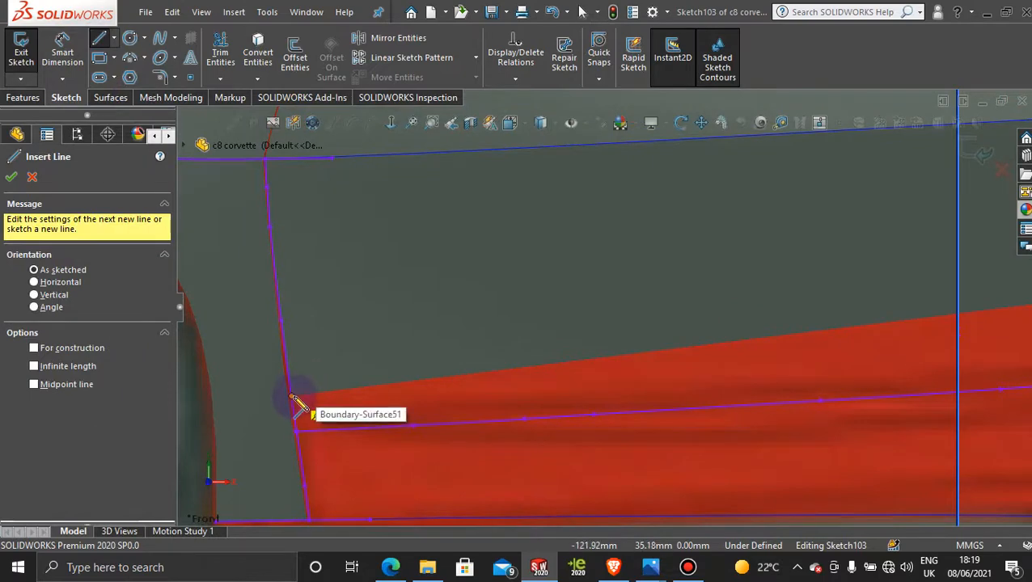
pyautogui.click(292, 396)
pyautogui.scroll(5, 914, 355)
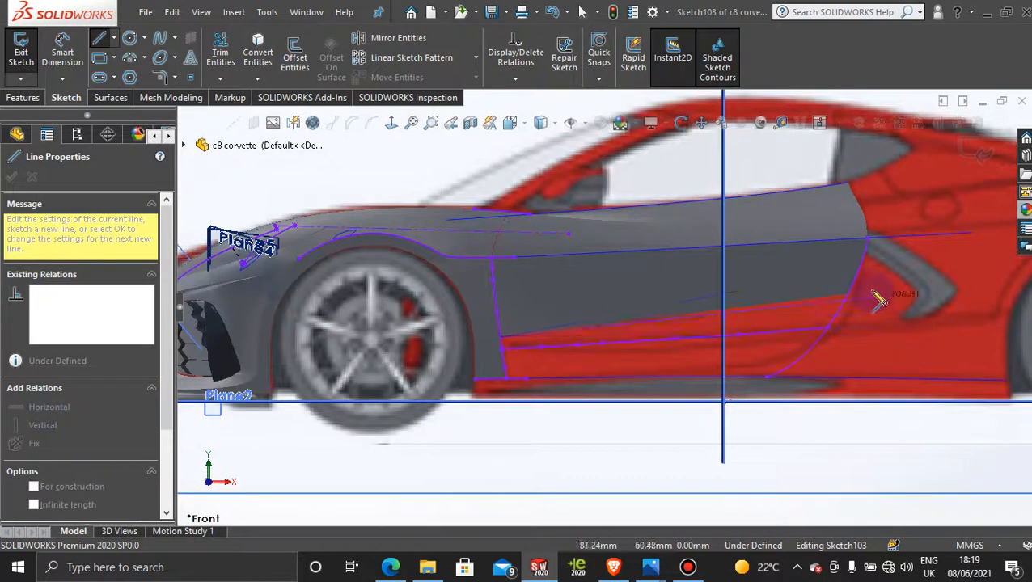
pyautogui.click(920, 253)
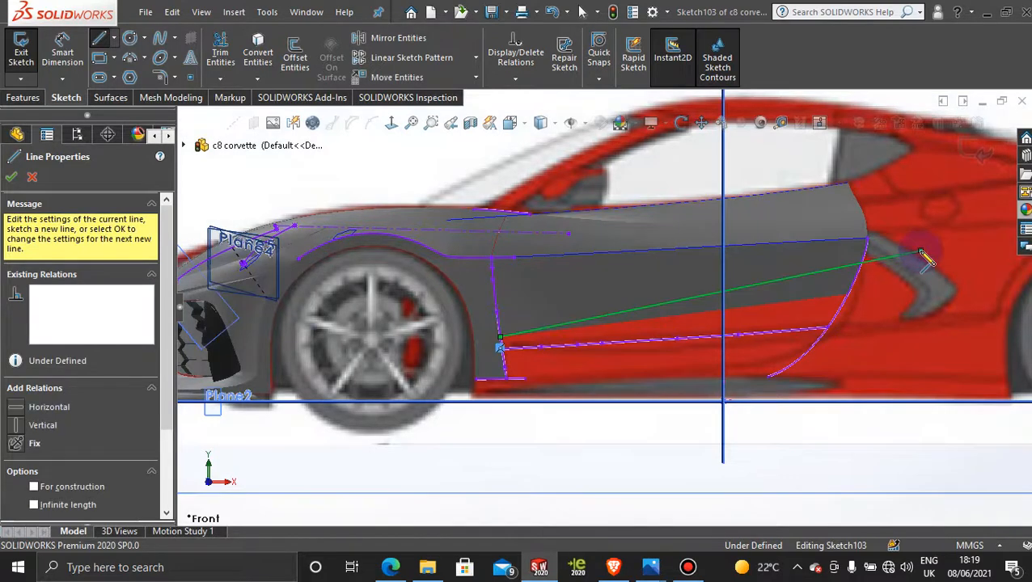
pyautogui.press('Escape')
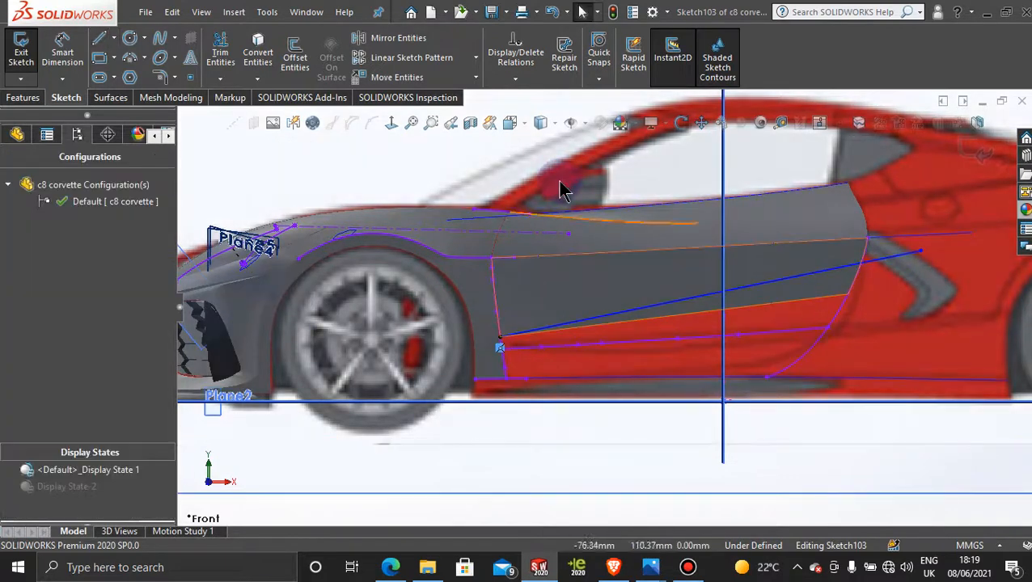
# - Try to trim the door surface's lower wedge with the sketched line
pyautogui.click(111, 100)
pyautogui.click(559, 58)
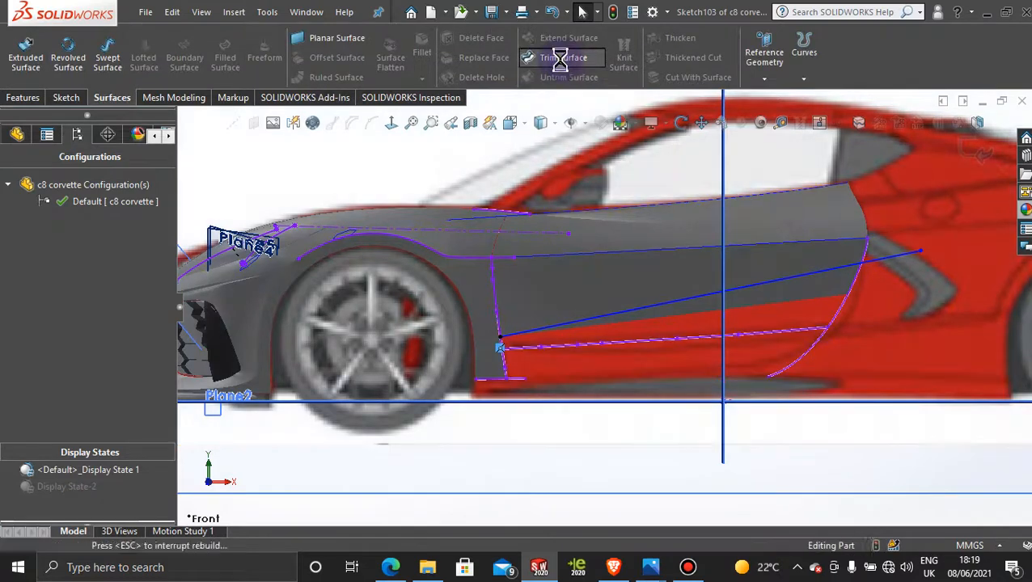
pyautogui.click(813, 297)
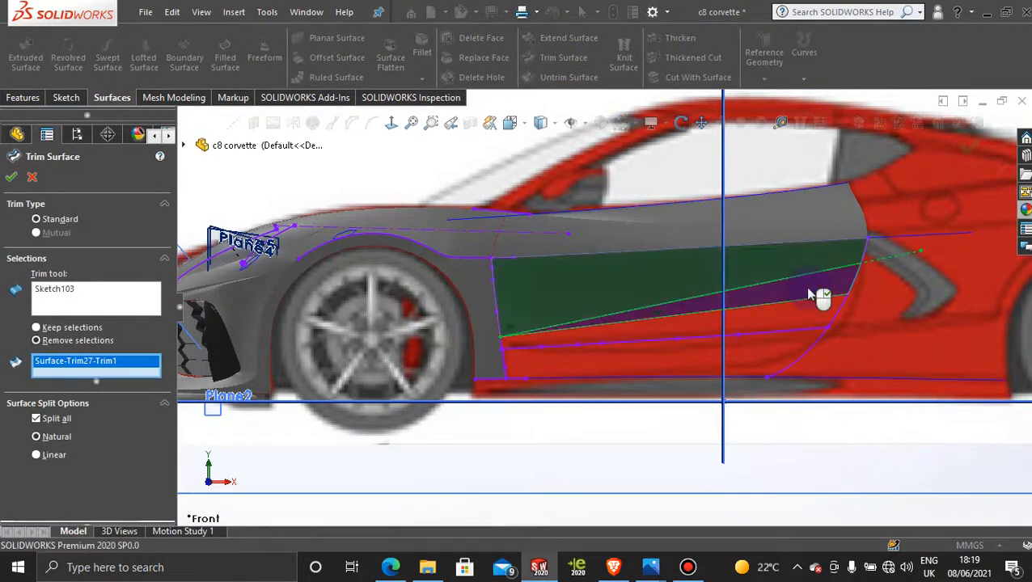
pyautogui.click(14, 178)
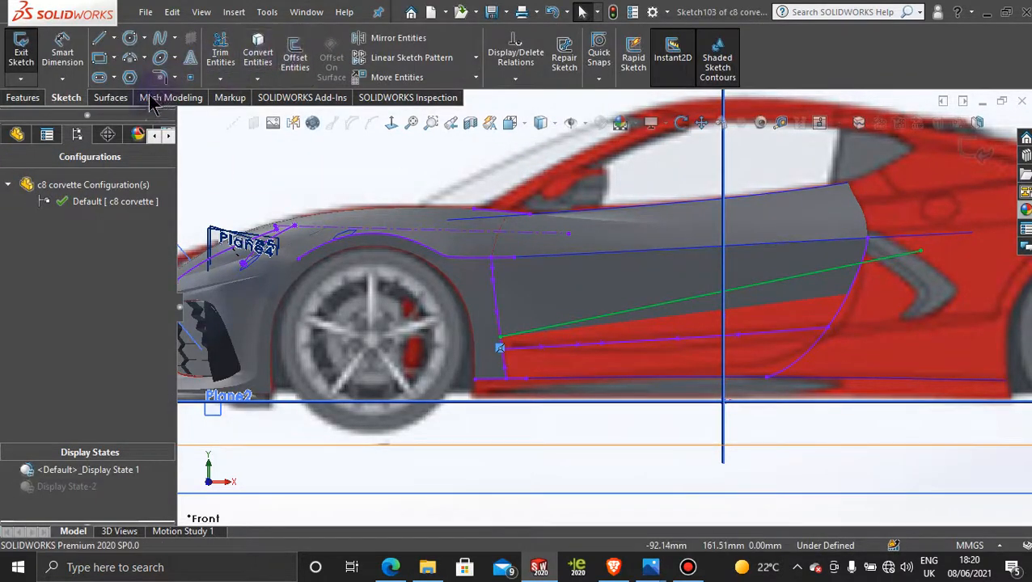
# - Trim the door surface with Sketch103, removing the wedge below the rising line
pyautogui.click(113, 97)
pyautogui.click(550, 58)
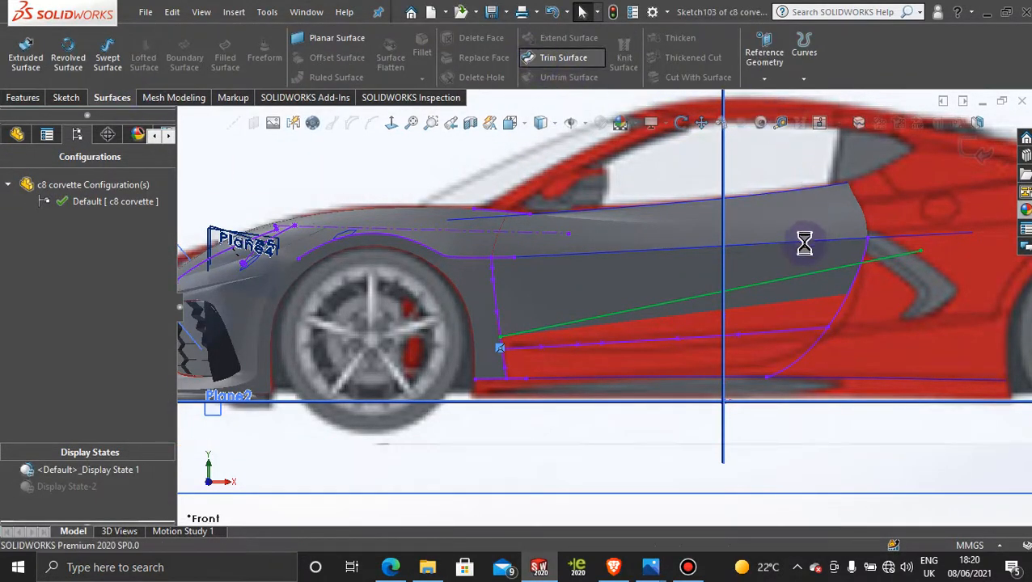
pyautogui.click(792, 283)
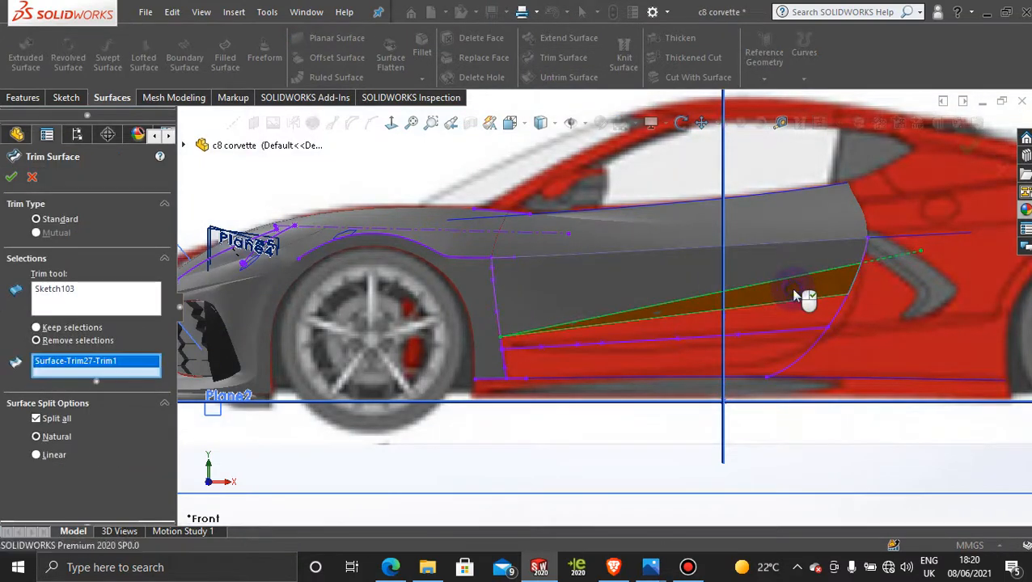
pyautogui.click(11, 178)
pyautogui.scroll(3, 795, 362)
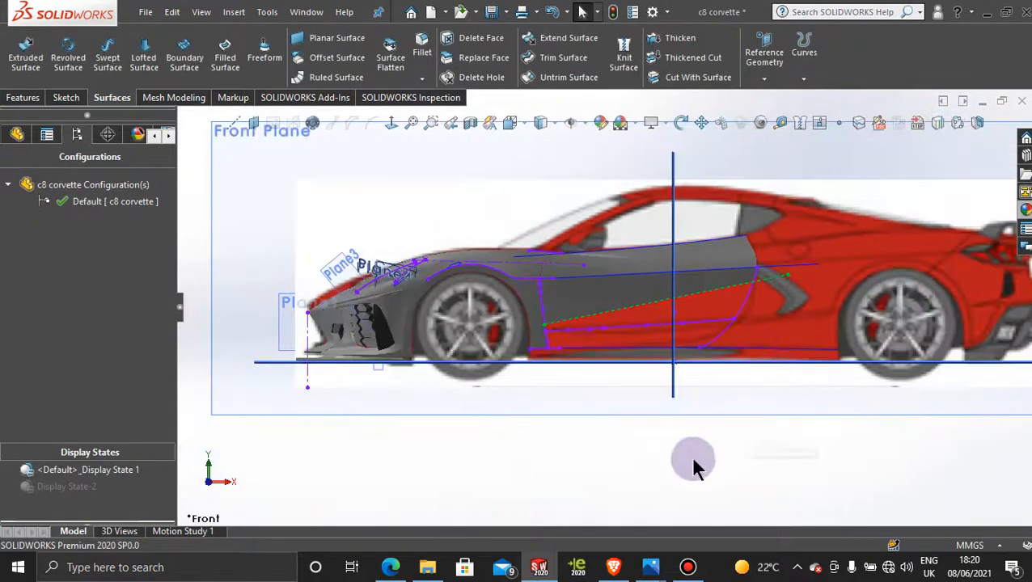
# - Set up a Boundary Surface with the trimmed door edge and the lower door spline (3DSketch127) as Direction 1 curves
pyautogui.scroll(-4, 644, 322)
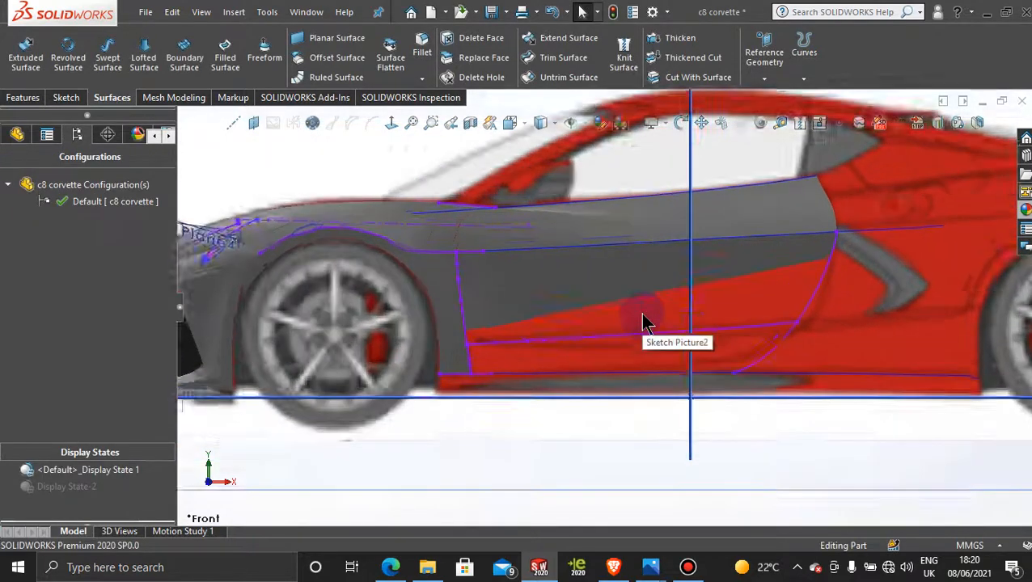
pyautogui.scroll(-4, 645, 321)
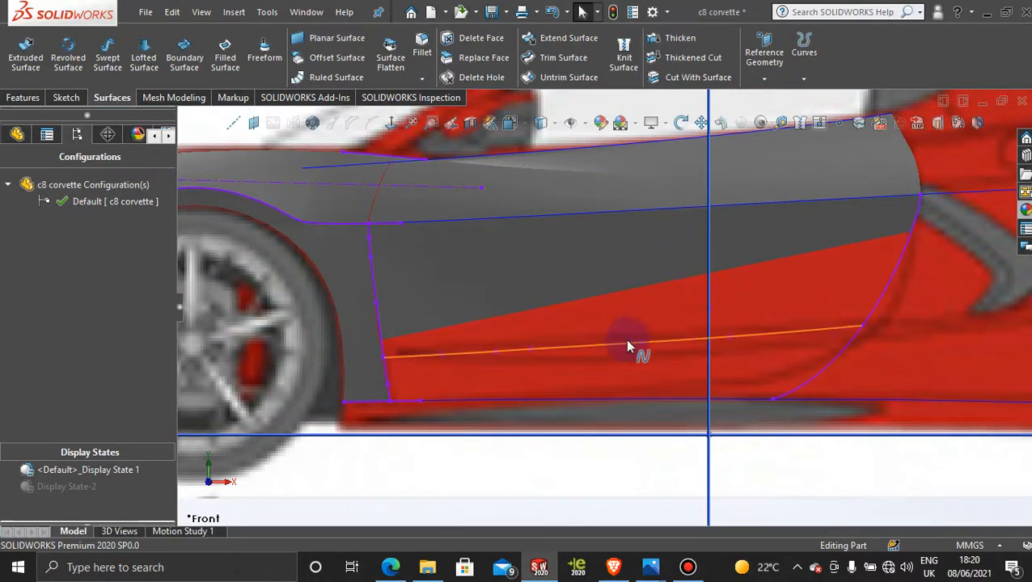
pyautogui.click(386, 348)
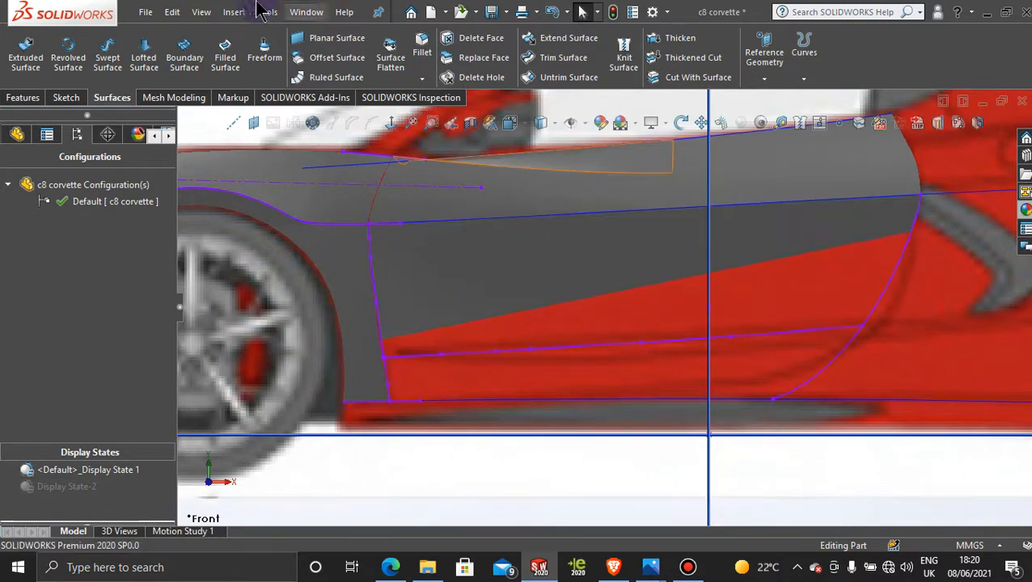
pyautogui.click(186, 62)
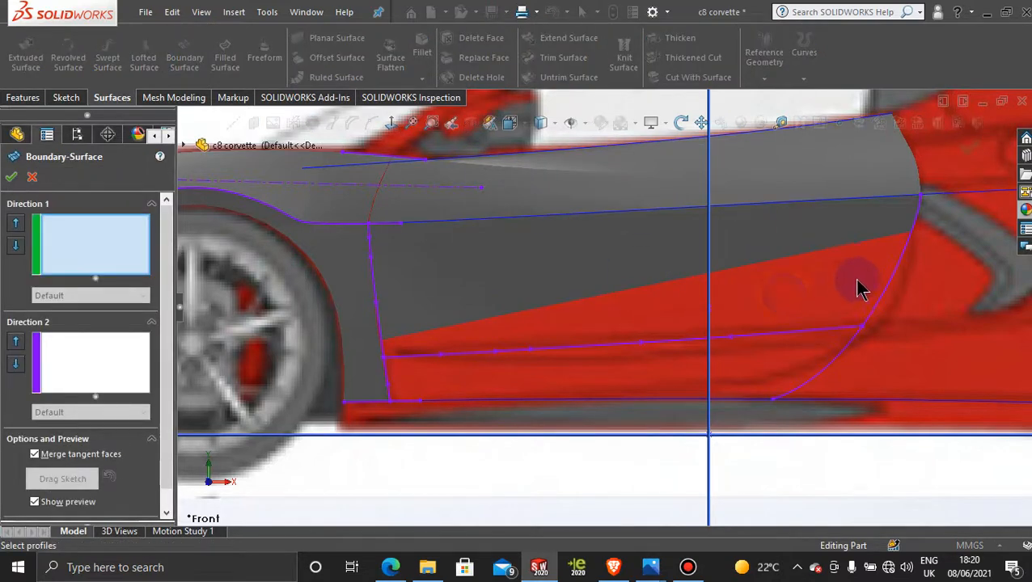
pyautogui.click(801, 254)
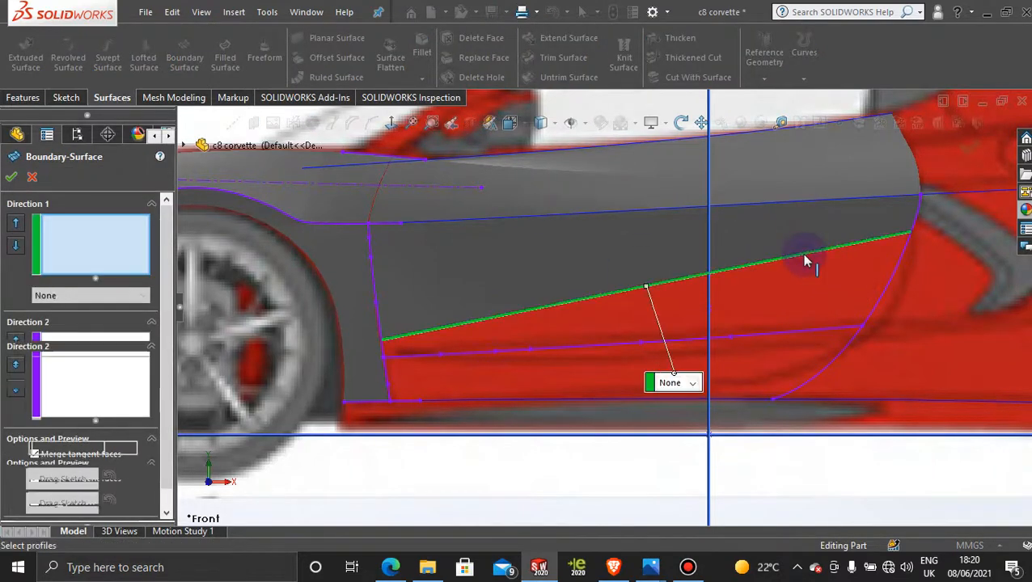
pyautogui.click(770, 331)
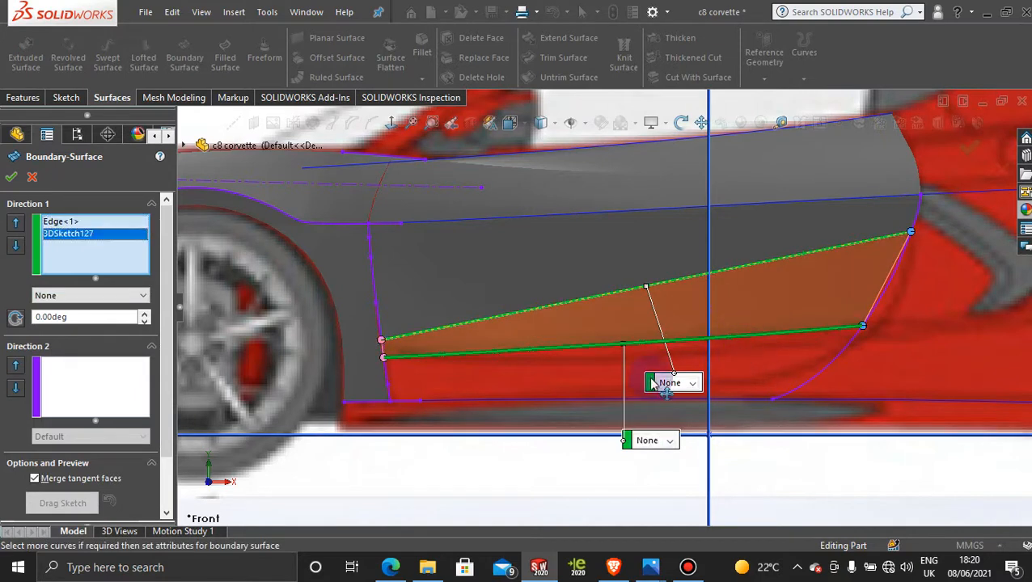
# - Try the Tangency To Face, None, Curvature To Face and Direction Vector conditions on the boundary surface's trimmed door edge
pyautogui.click(689, 384)
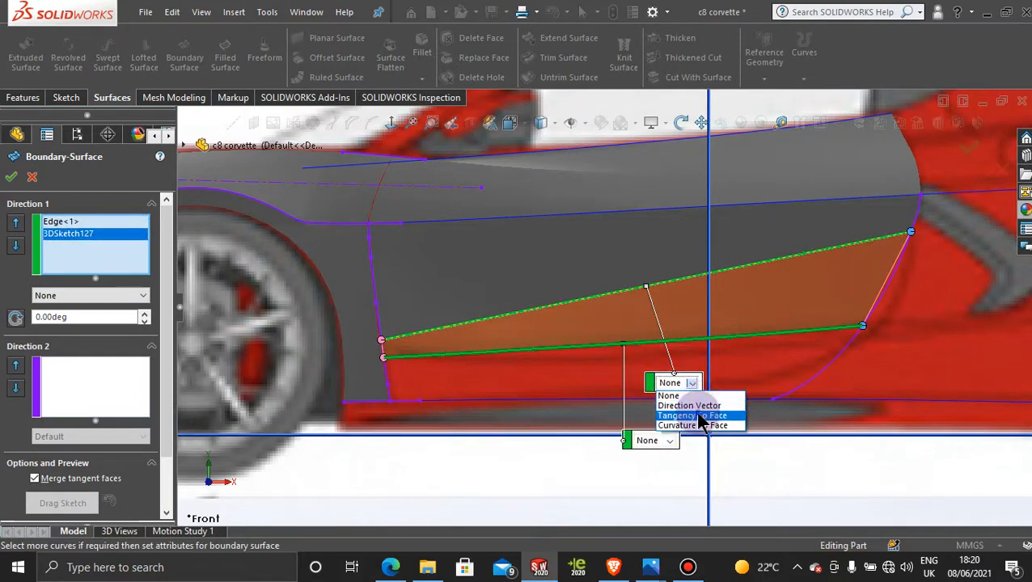
pyautogui.click(697, 415)
pyautogui.click(702, 388)
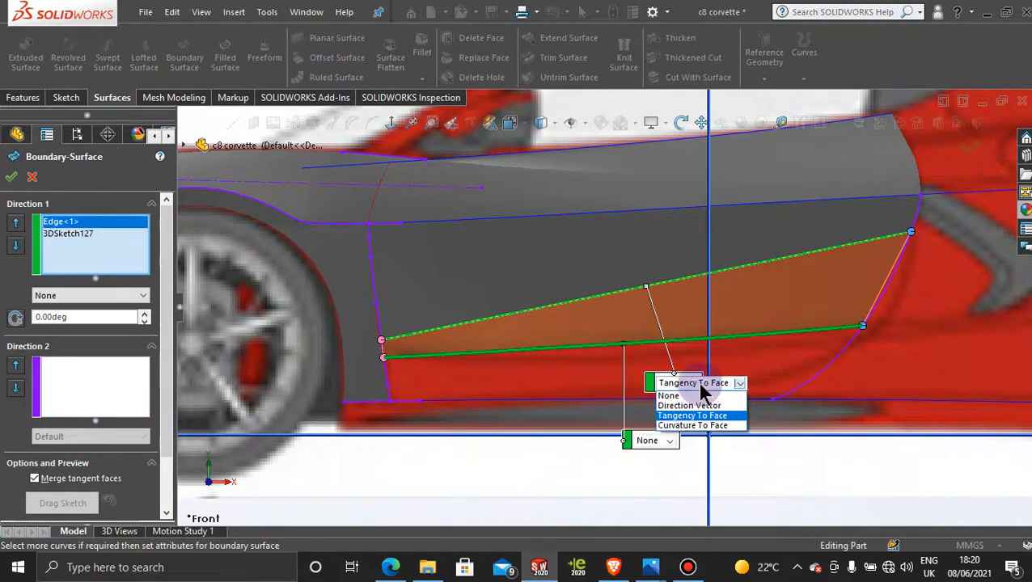
pyautogui.click(689, 393)
pyautogui.click(697, 386)
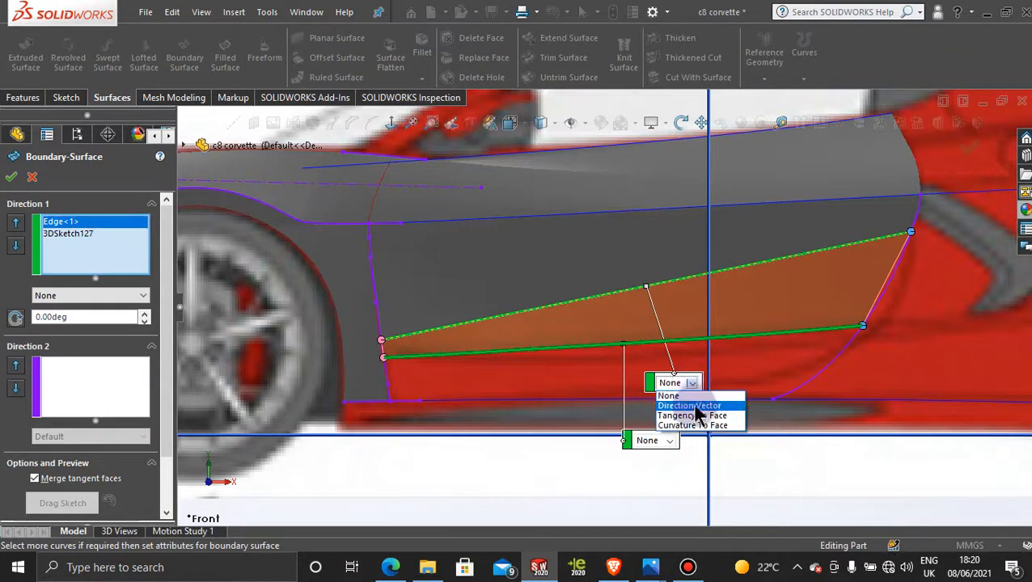
pyautogui.click(694, 416)
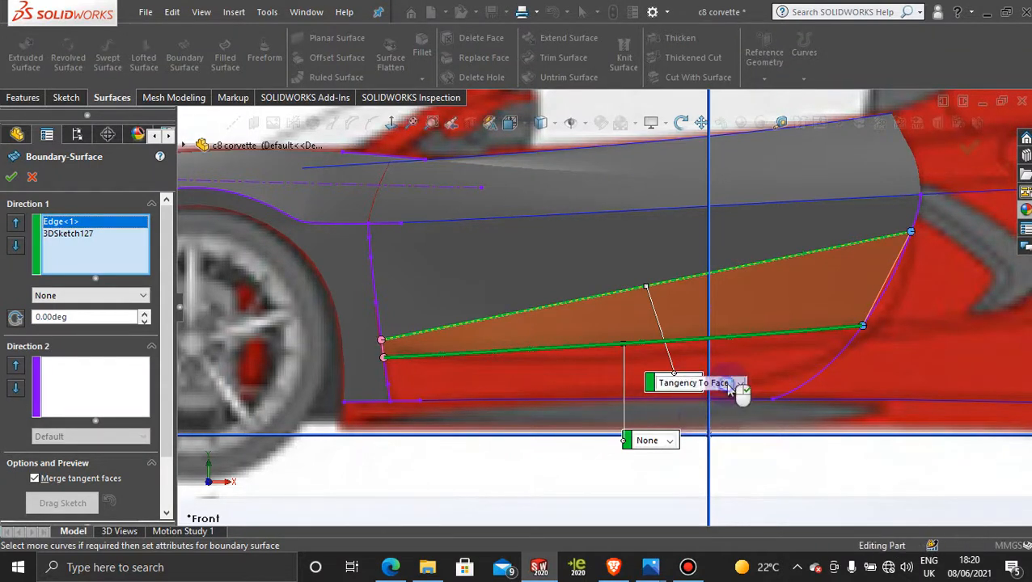
pyautogui.click(736, 385)
pyautogui.click(723, 426)
pyautogui.click(736, 386)
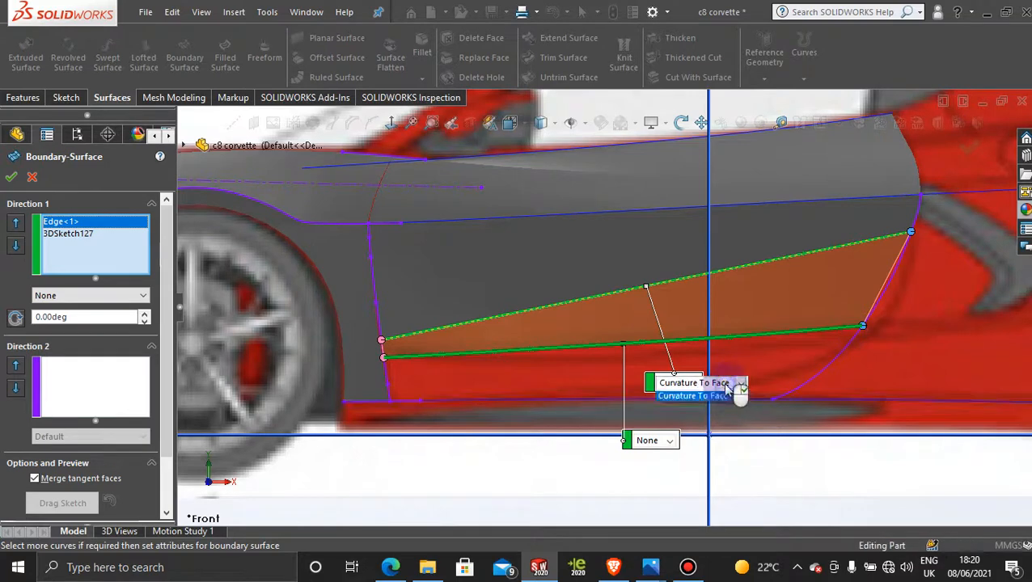
pyautogui.click(720, 406)
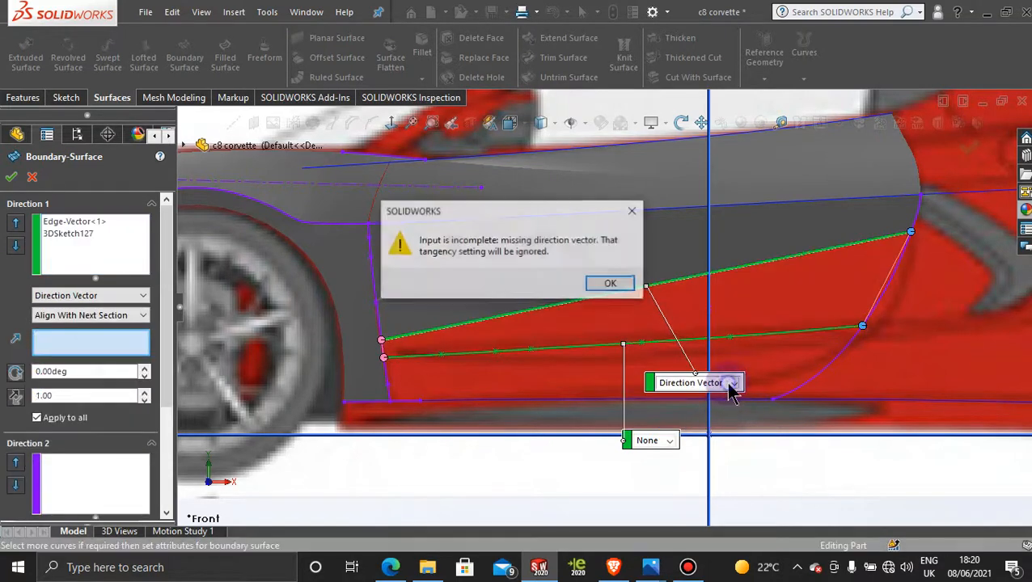
pyautogui.click(633, 212)
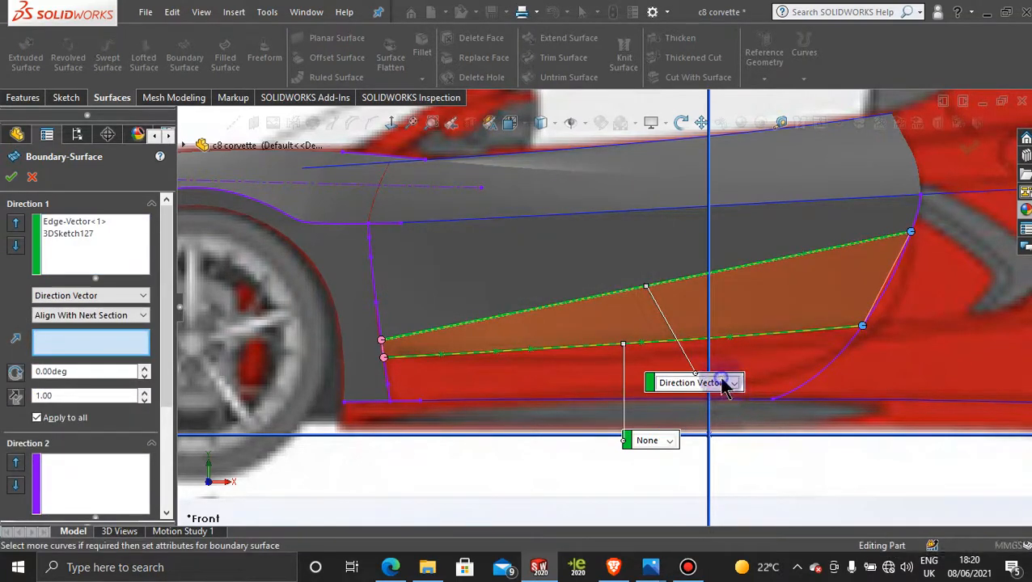
# - Set the trimmed door edge's condition to Tangency To Face and create the boundary surface down to the lower door spline
pyautogui.click(732, 384)
pyautogui.click(717, 415)
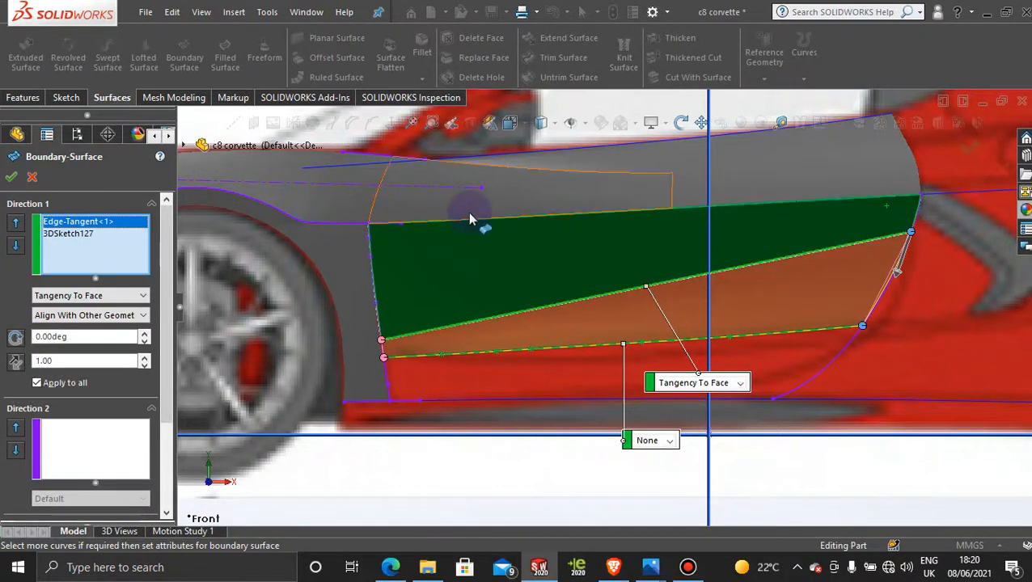
pyautogui.click(13, 177)
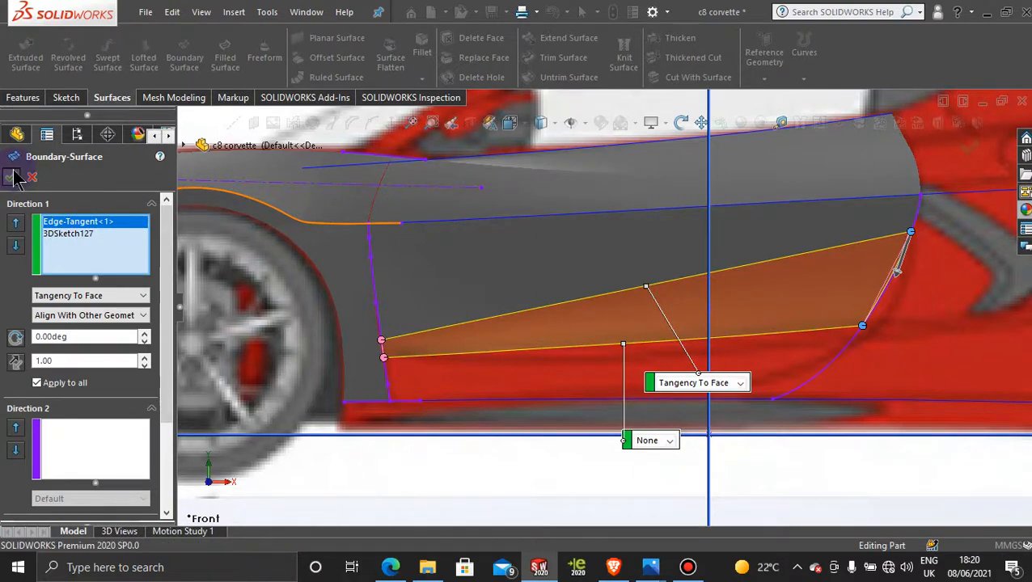
# - Activate Display State-2 and inspect the new lower door surface from several angles
pyautogui.scroll(4, 714, 323)
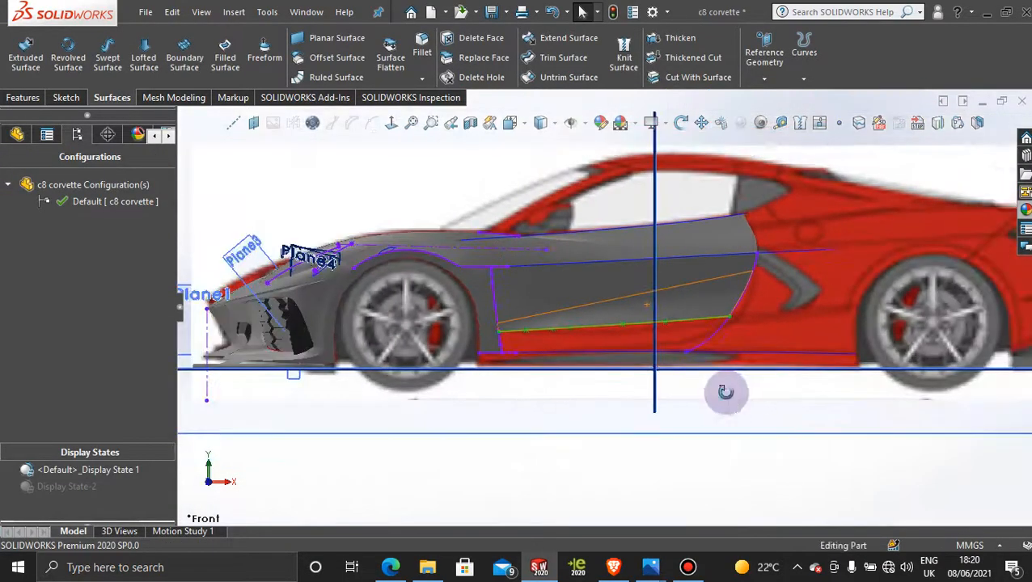
pyautogui.moveTo(725, 392); pyautogui.dragTo(747, 407, button='middle')
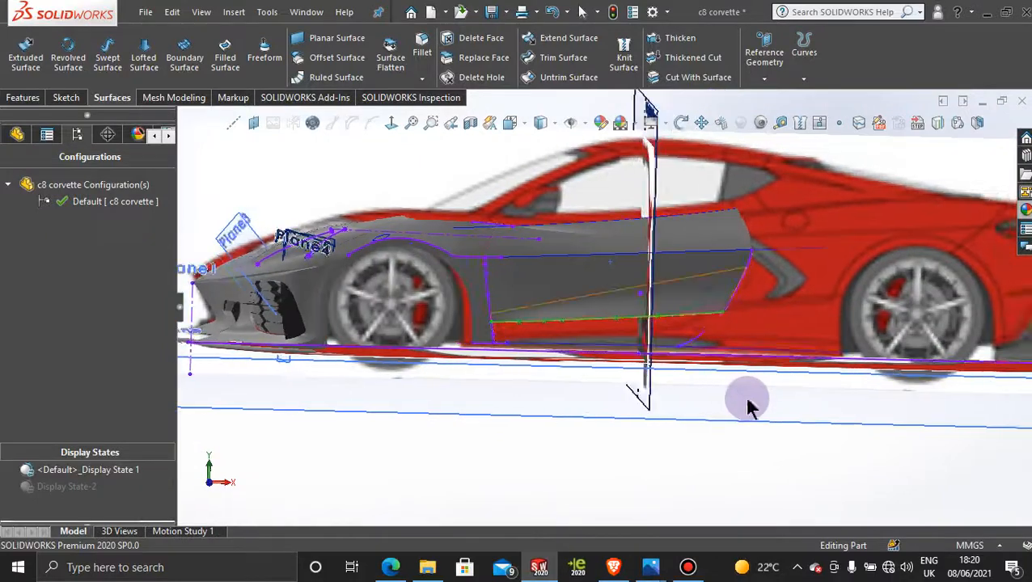
pyautogui.scroll(-5, 744, 408)
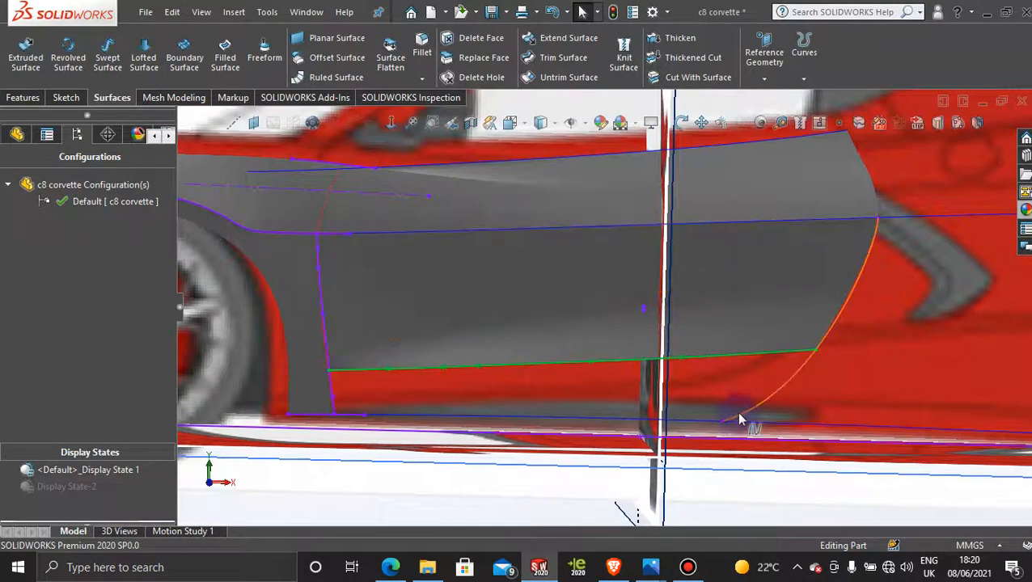
pyautogui.scroll(1, 738, 416)
pyautogui.scroll(2, 533, 337)
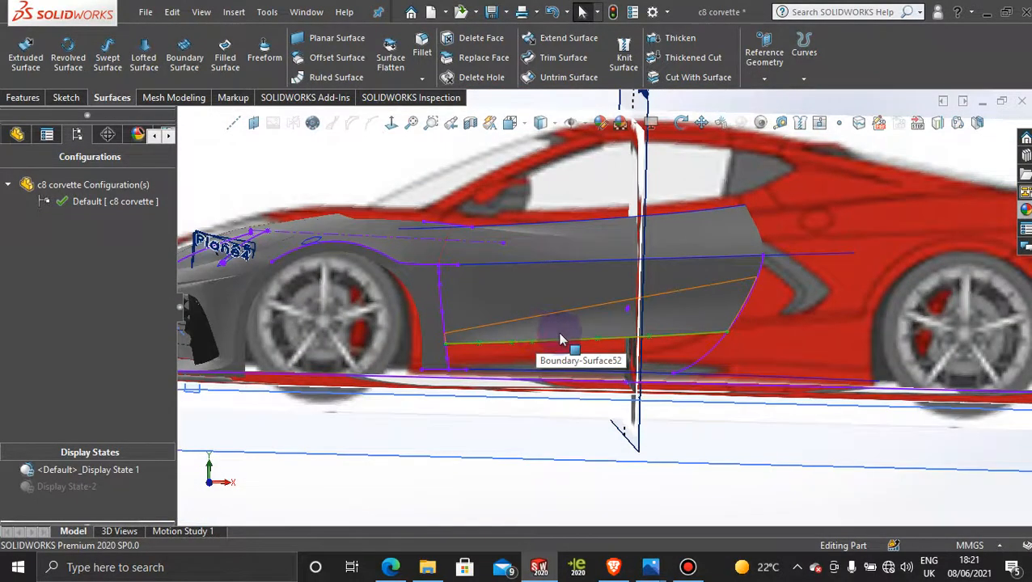
pyautogui.moveTo(563, 340); pyautogui.dragTo(594, 360, button='middle')
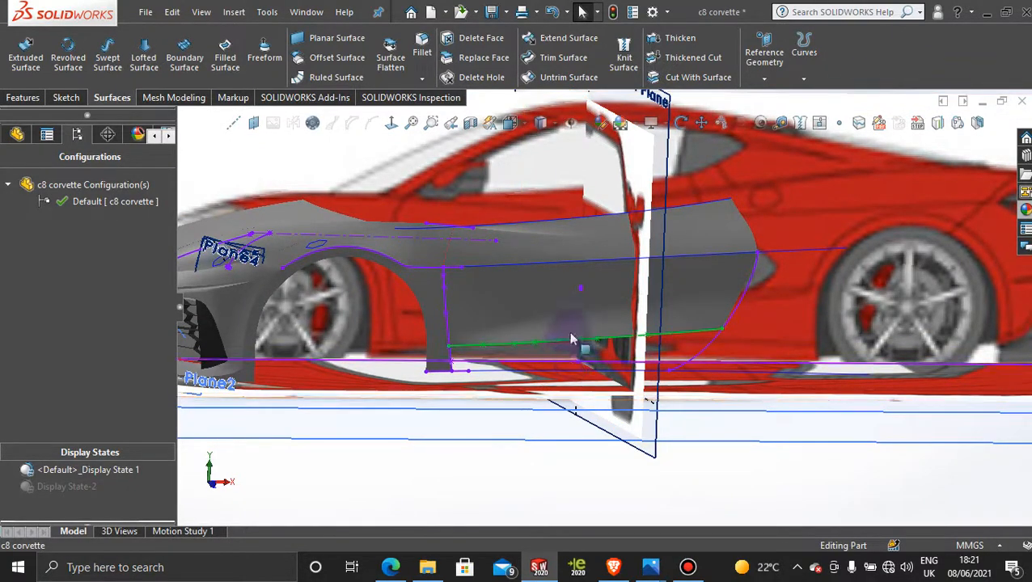
pyautogui.doubleClick(77, 488)
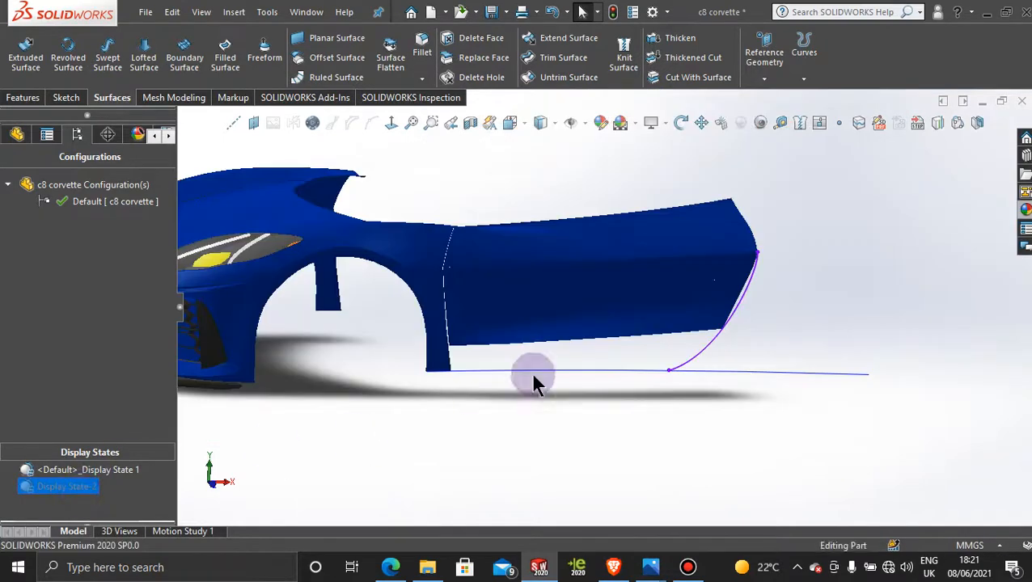
pyautogui.moveTo(548, 369); pyautogui.dragTo(495, 367, button='middle')
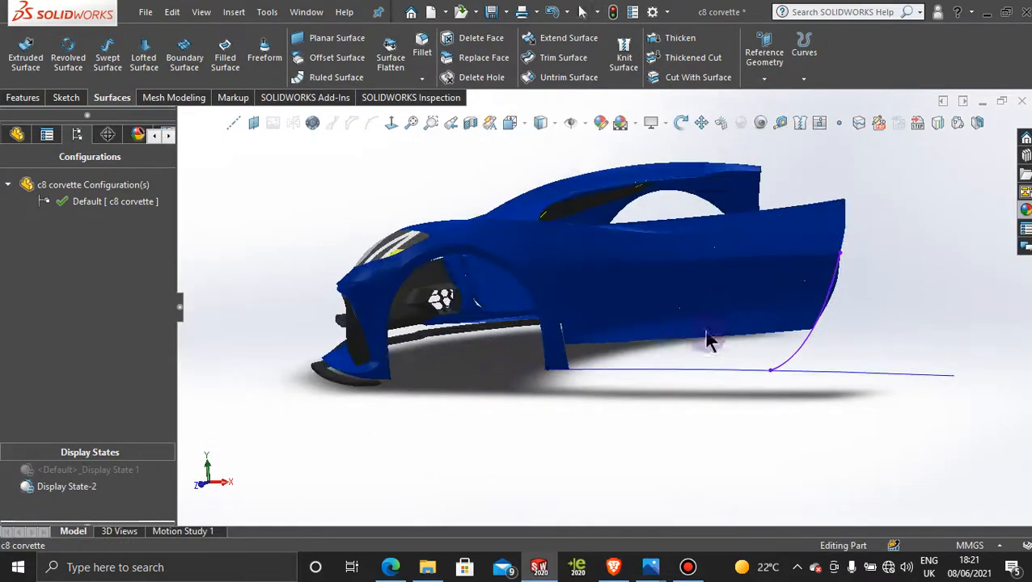
pyautogui.scroll(-2, 736, 329)
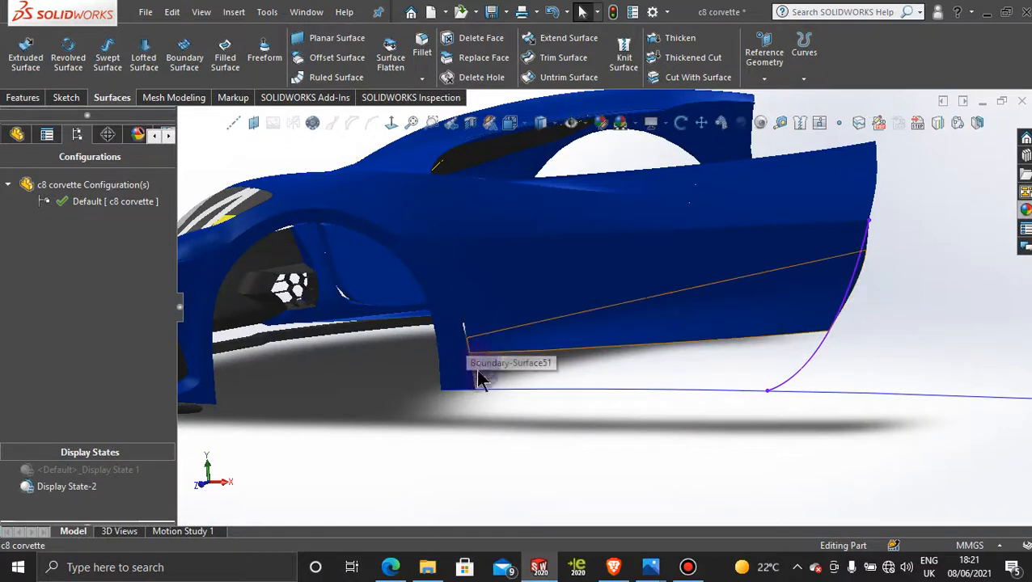
# - Show the hidden 3DSketch126 and 3DSketch120 that belong to Boundary-Surface51
pyautogui.click(17, 134)
pyautogui.scroll(1, 152, 215)
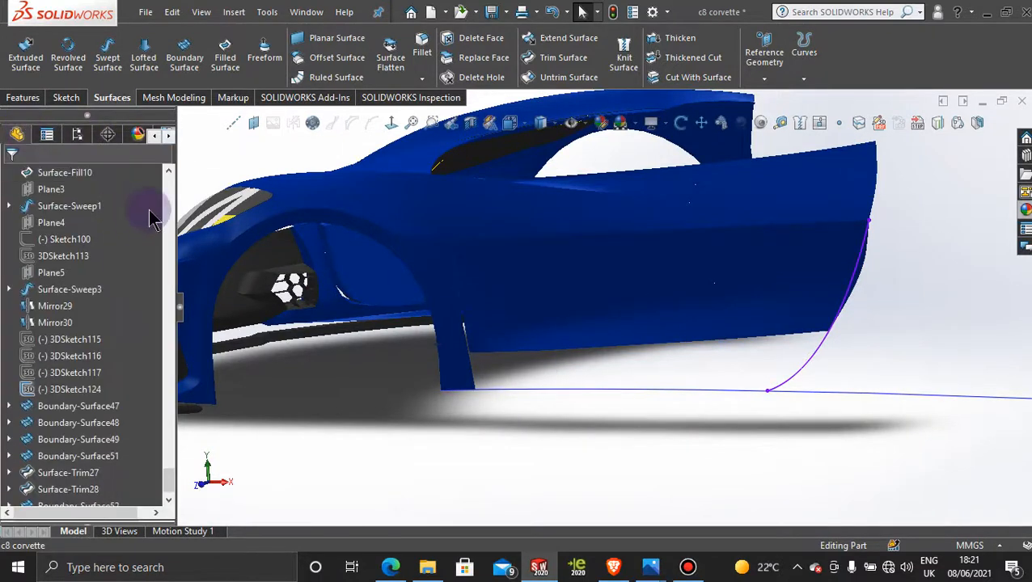
pyautogui.click(466, 309)
pyautogui.click(9, 456)
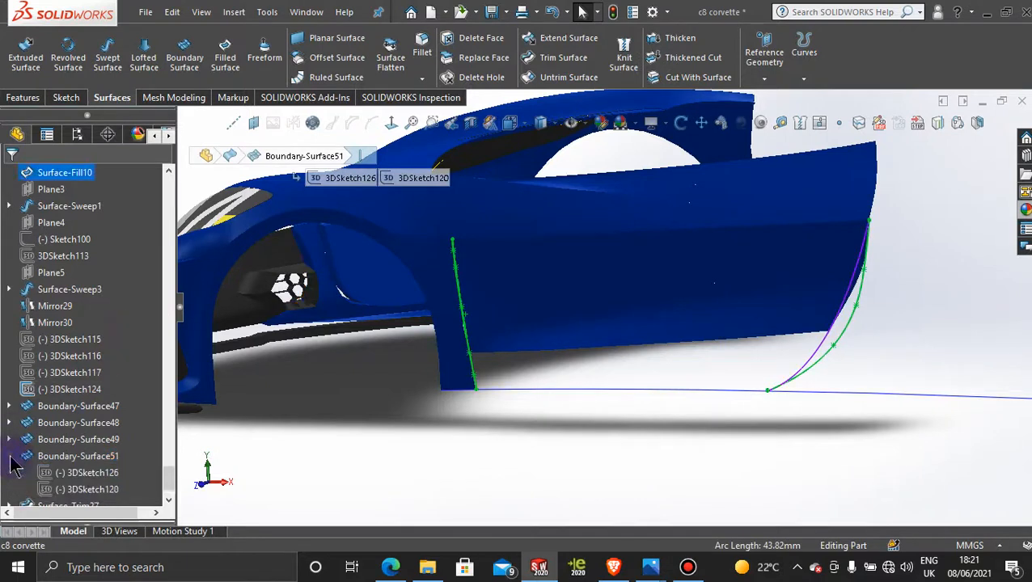
pyautogui.rightClick(59, 473)
pyautogui.click(74, 296)
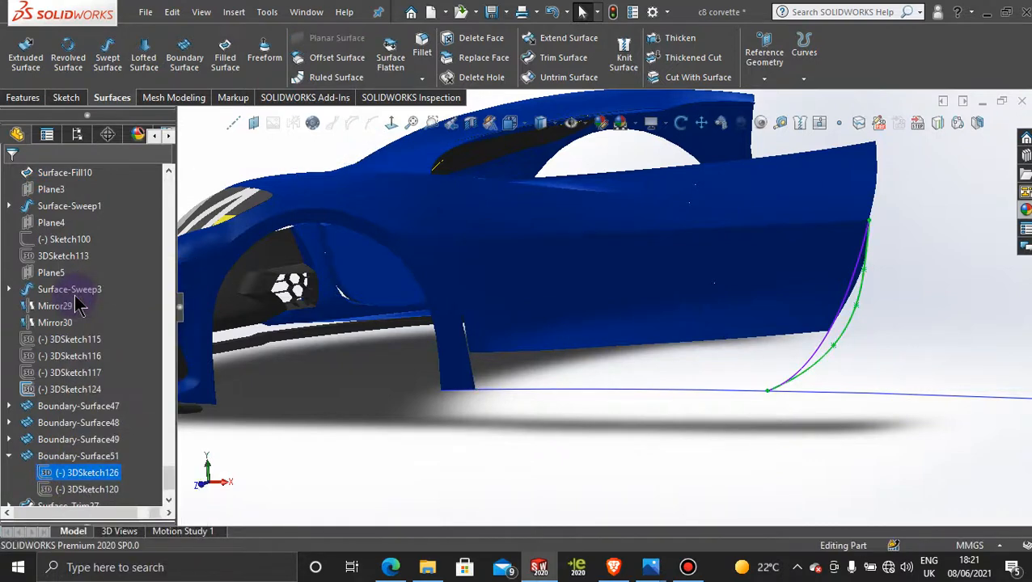
pyautogui.rightClick(104, 476)
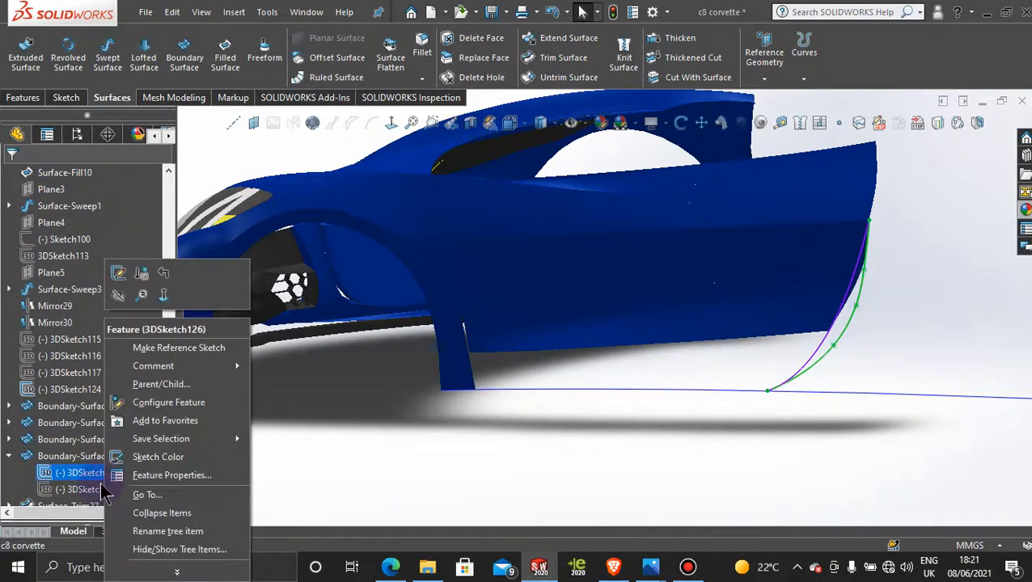
pyautogui.click(94, 490)
pyautogui.click(94, 490)
pyautogui.rightClick(95, 494)
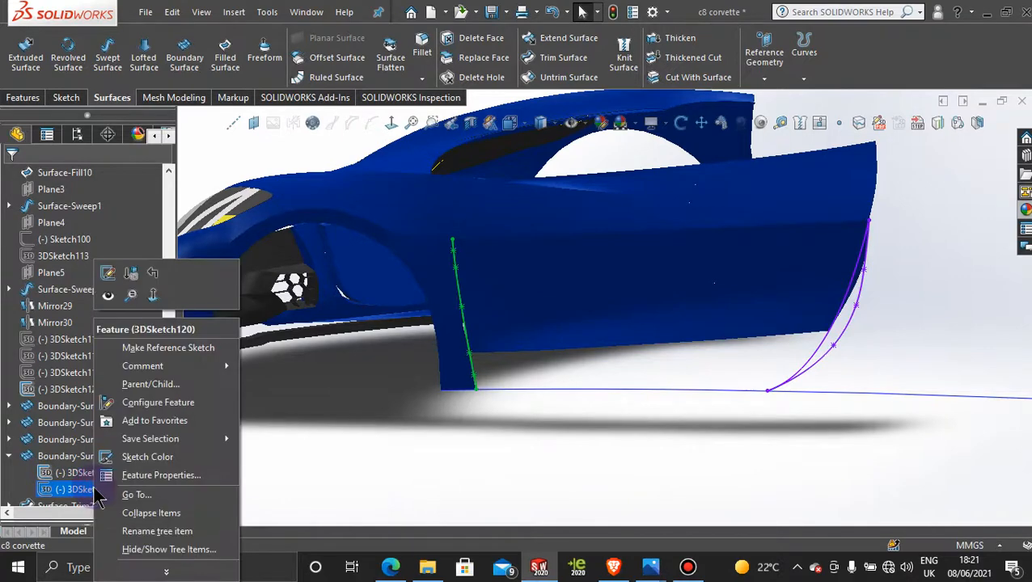
pyautogui.click(111, 273)
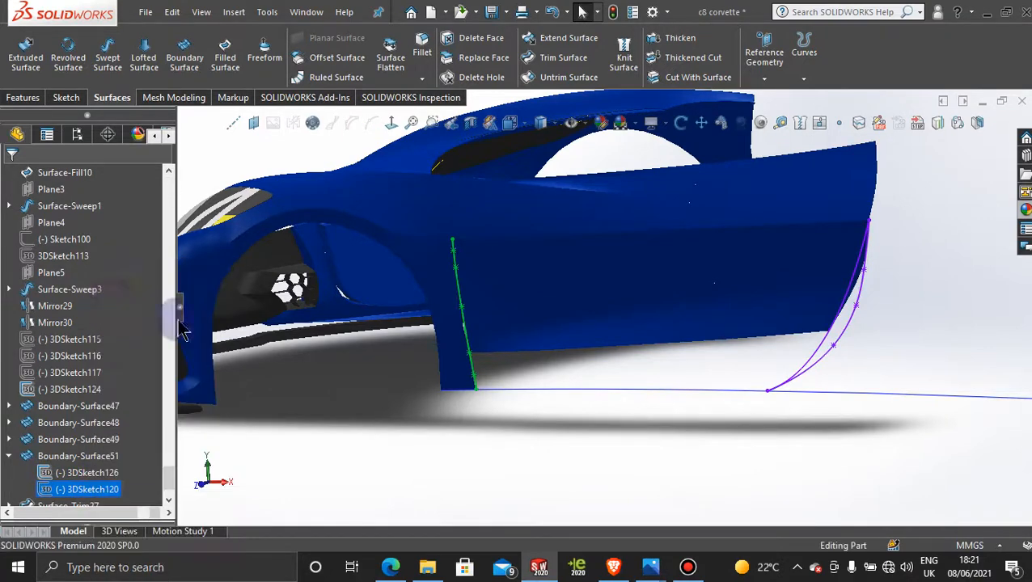
pyautogui.click(557, 404)
# - In a new 3D sketch, draw a two-point spline about 20 mm long from the door's lower edge near mid-length down to the sill line
pyautogui.scroll(3, 555, 428)
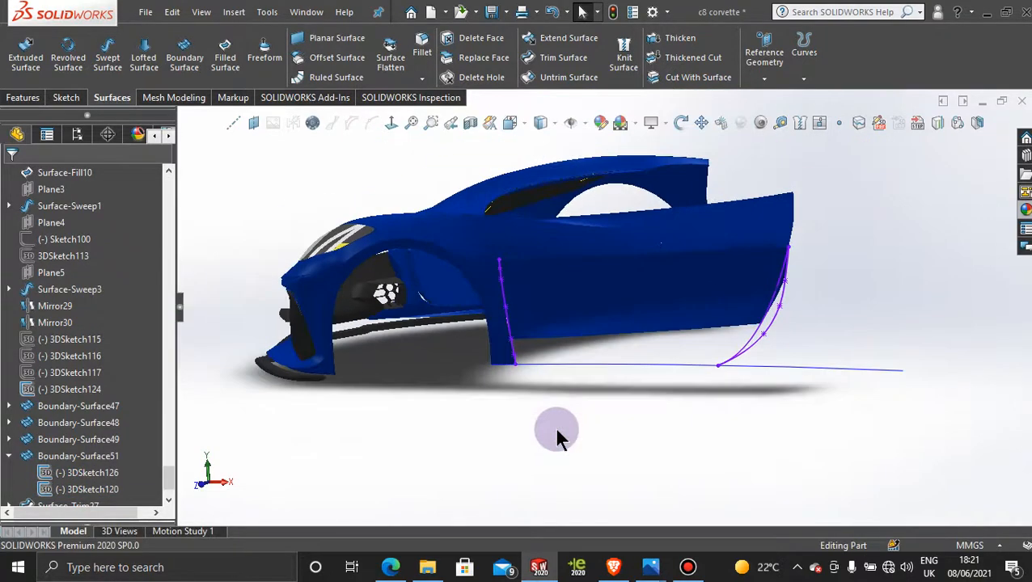
pyautogui.scroll(-3, 728, 346)
pyautogui.moveTo(785, 349); pyautogui.dragTo(836, 353, button='middle')
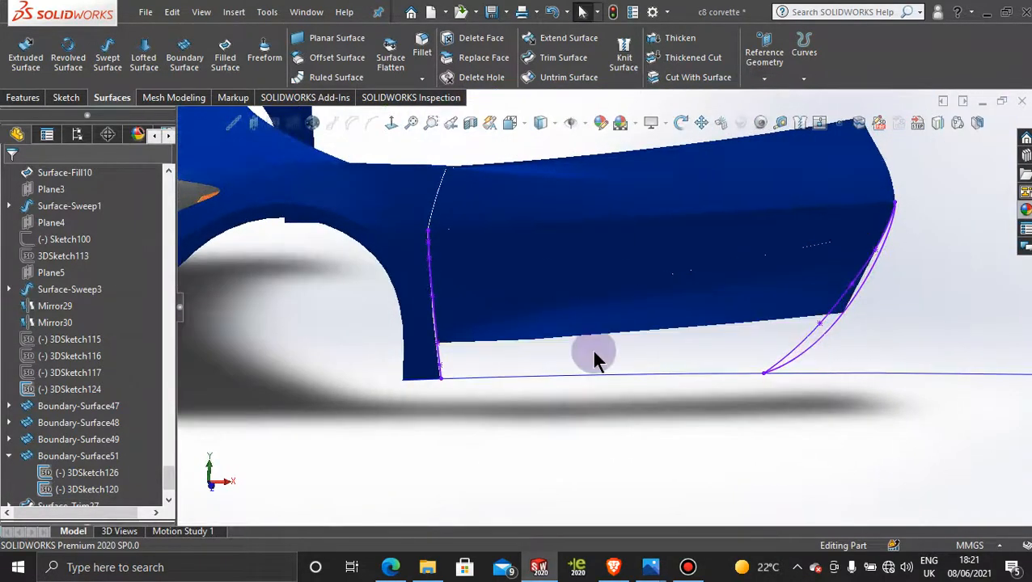
pyautogui.moveTo(591, 348); pyautogui.dragTo(576, 340, button='middle')
pyautogui.press('Escape')
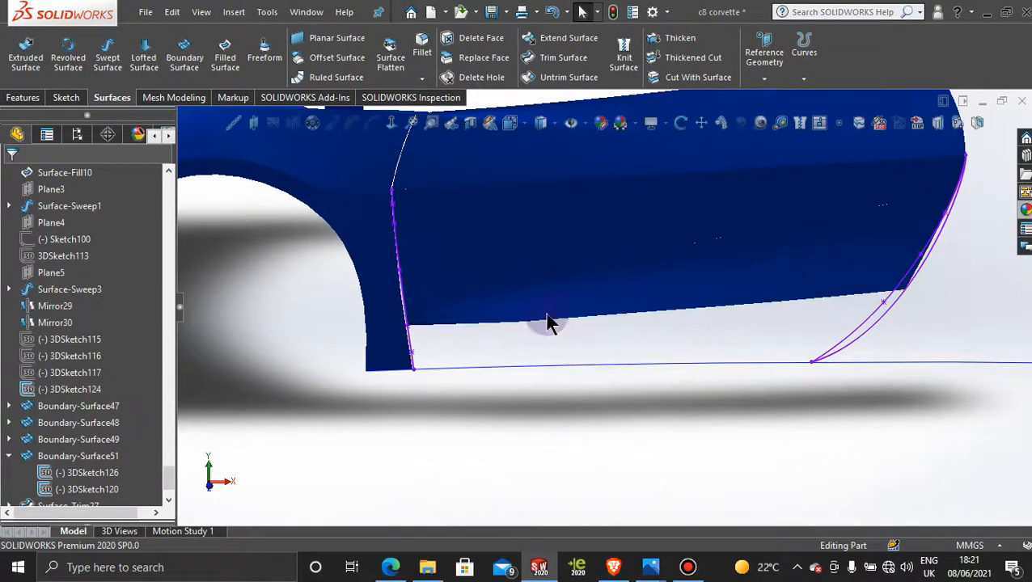
pyautogui.click(66, 97)
pyautogui.click(20, 79)
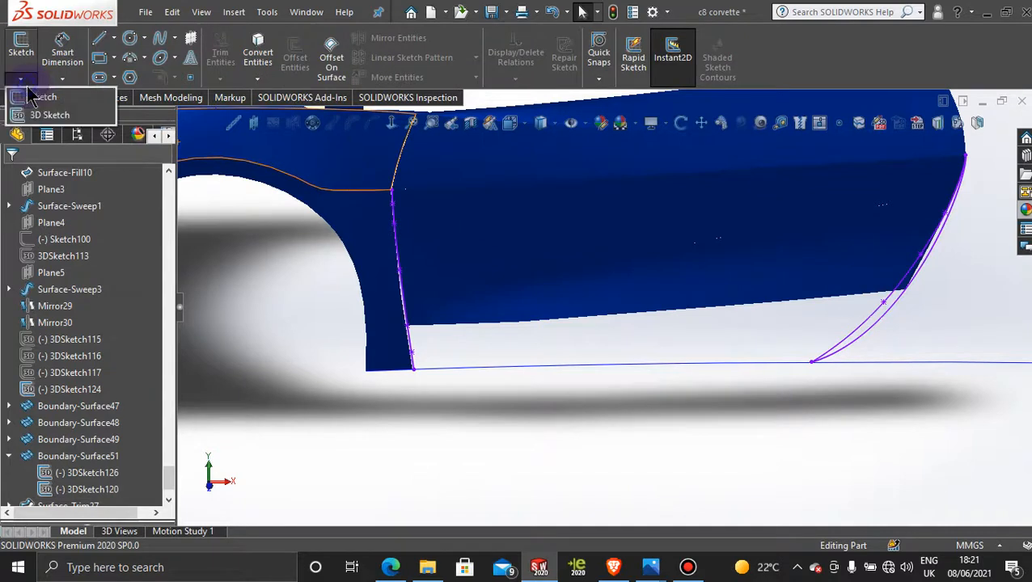
pyautogui.click(41, 111)
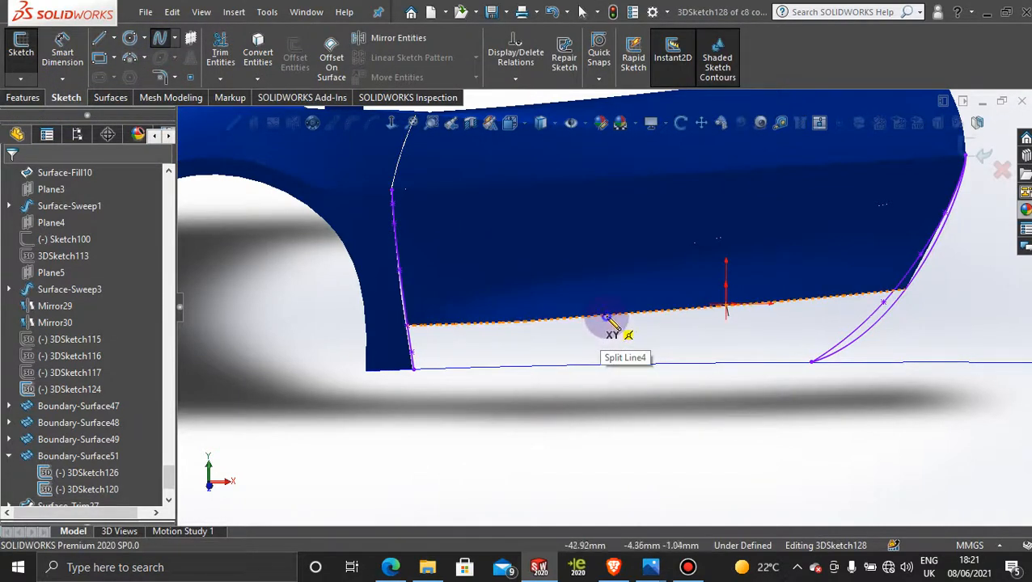
pyautogui.click(605, 369)
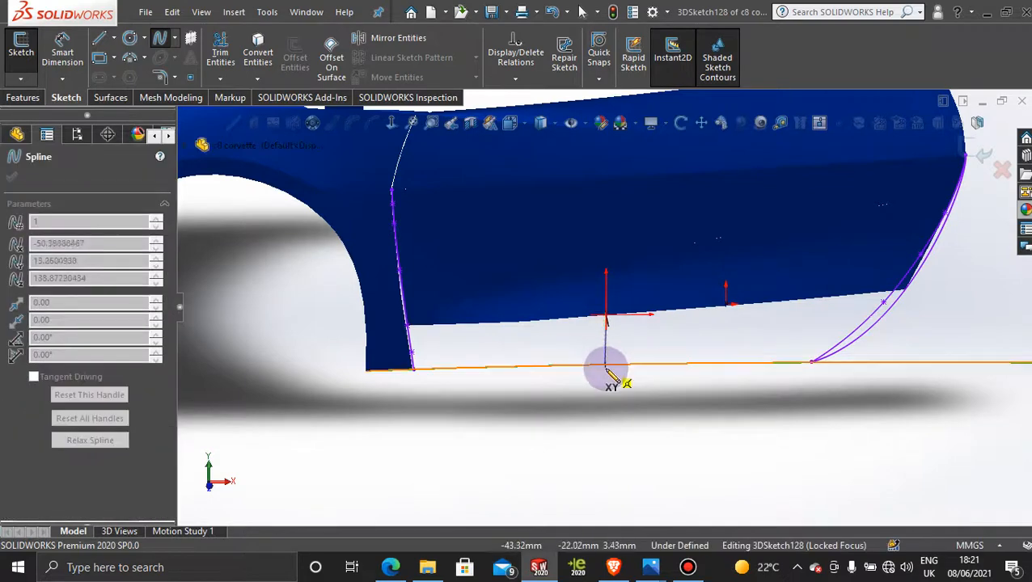
pyautogui.click(606, 366)
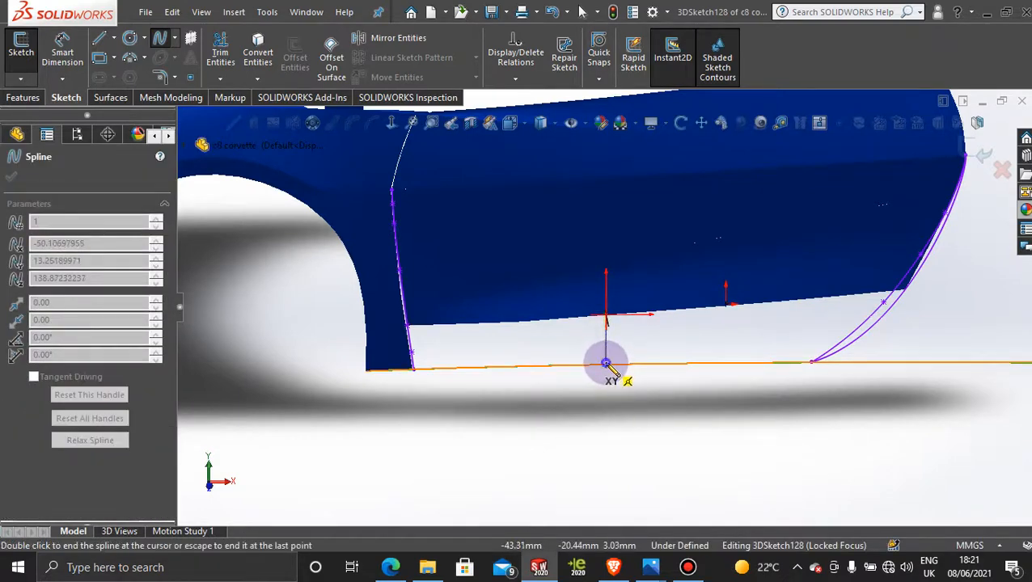
pyautogui.press('Escape')
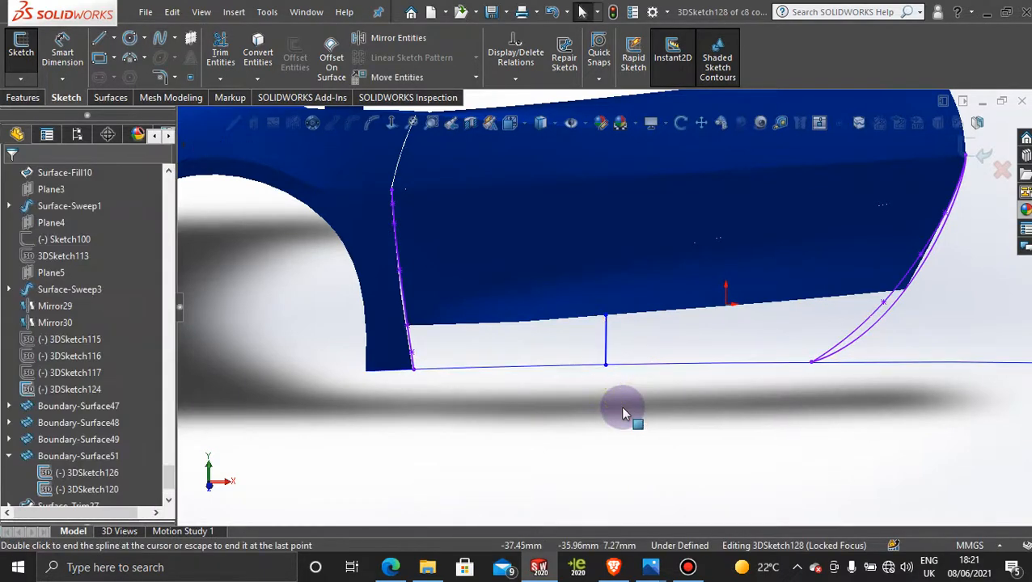
# - In the Right view, bend the mid-door spline by aiming its upper tangent handle nearly straight down from the door edge
pyautogui.moveTo(623, 410); pyautogui.dragTo(540, 325, button='middle')
pyautogui.press('space')
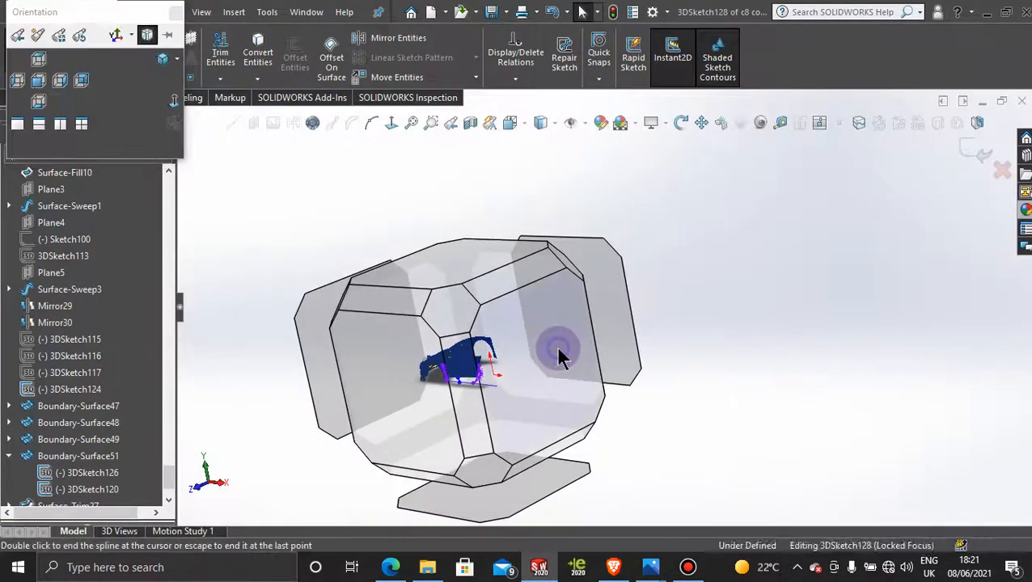
pyautogui.click(559, 356)
pyautogui.scroll(-8, 446, 370)
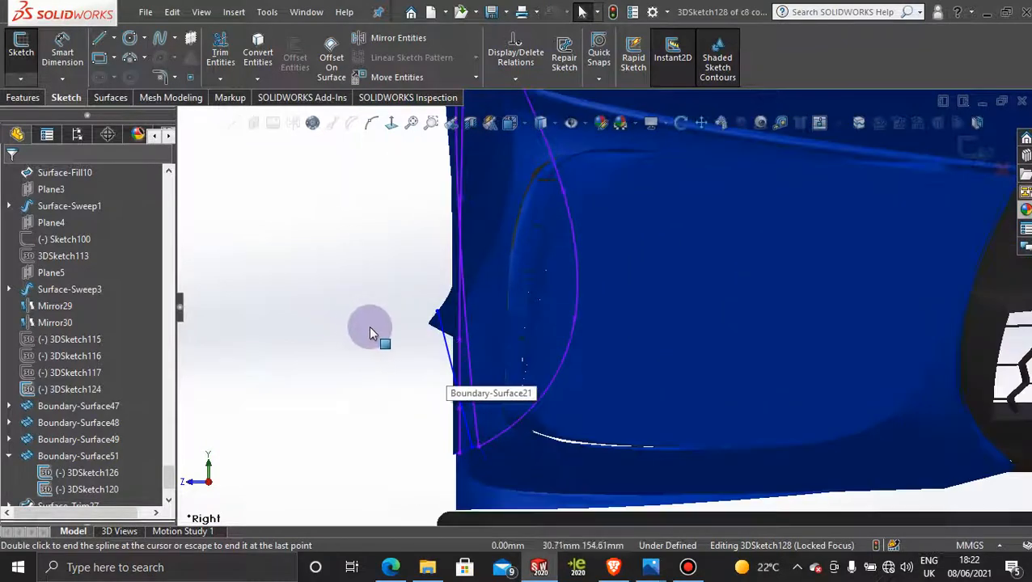
pyautogui.scroll(-1, 558, 422)
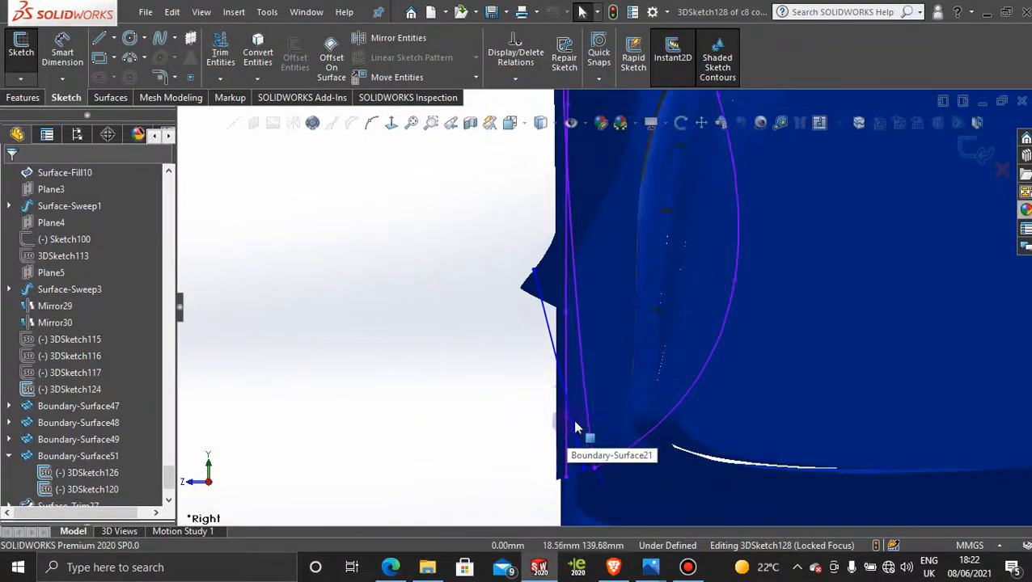
pyautogui.click(549, 335)
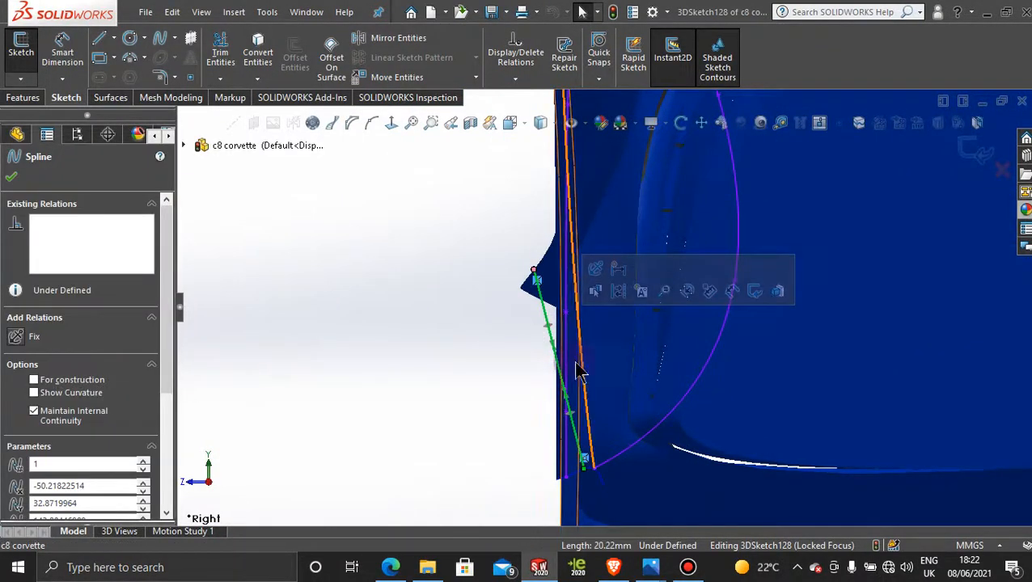
pyautogui.moveTo(554, 352); pyautogui.dragTo(539, 352)
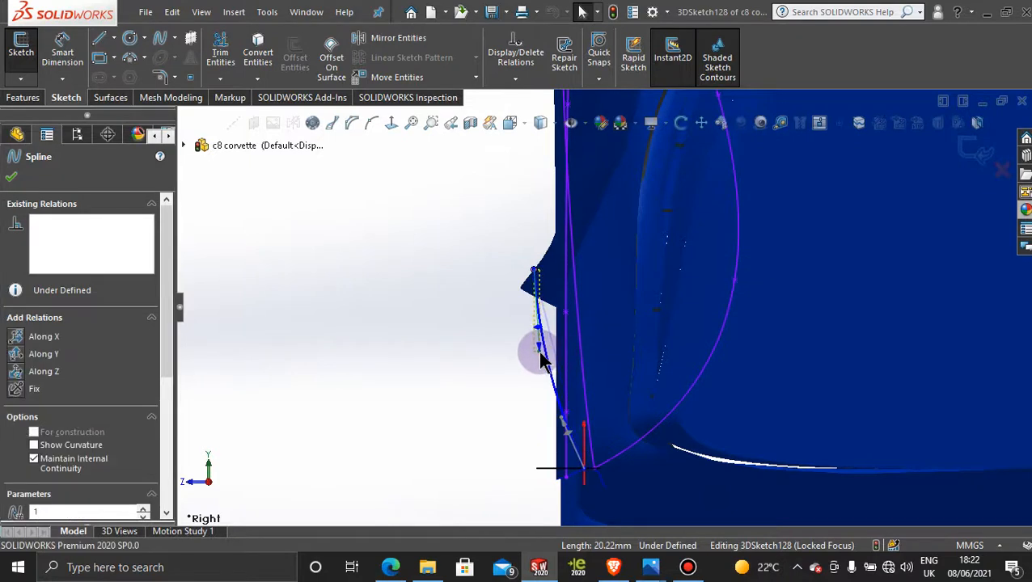
# - Turn the spline's lower tangent handle nearly vertical at the sill line, shorten the upper handle, and finish the 3D sketch
pyautogui.scroll(-2, 553, 414)
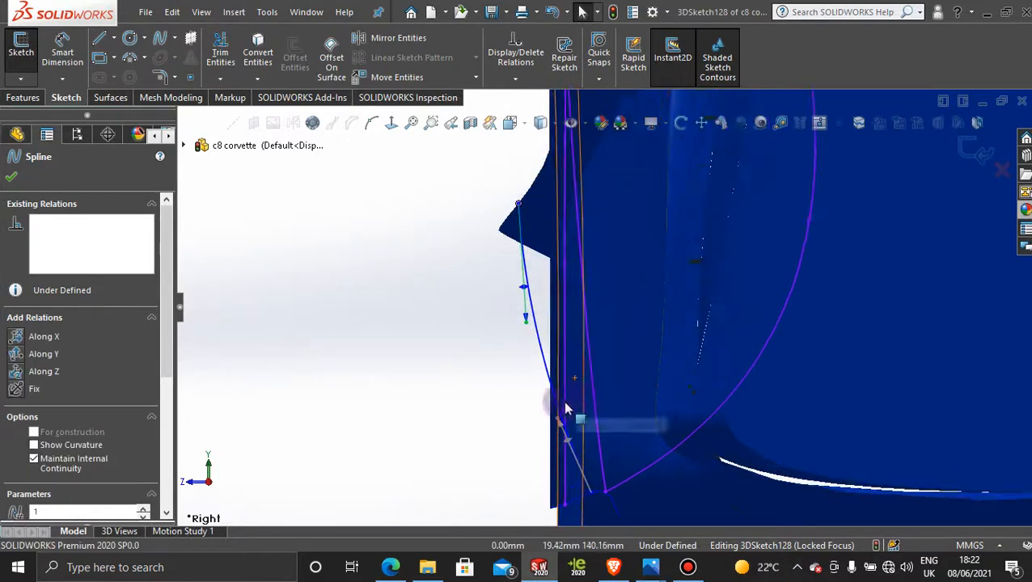
pyautogui.moveTo(566, 421); pyautogui.dragTo(582, 416)
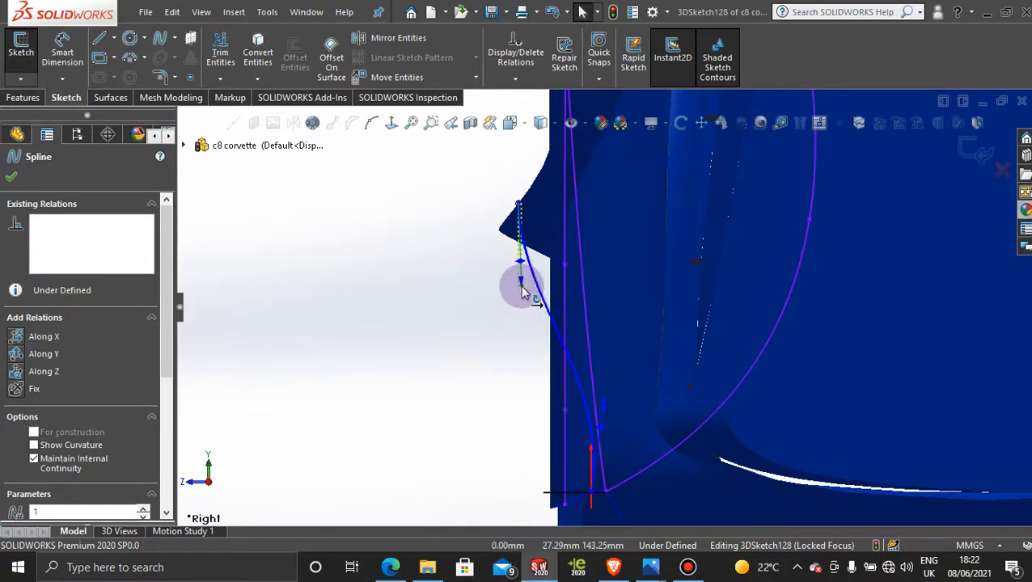
pyautogui.moveTo(521, 287); pyautogui.dragTo(522, 292)
pyautogui.scroll(3, 768, 259)
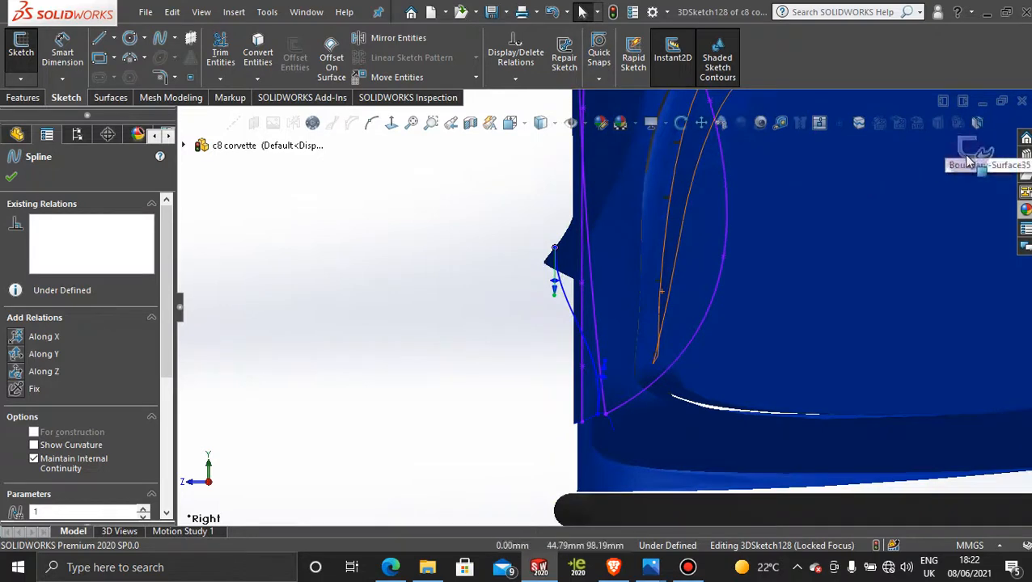
pyautogui.scroll(-2, 634, 346)
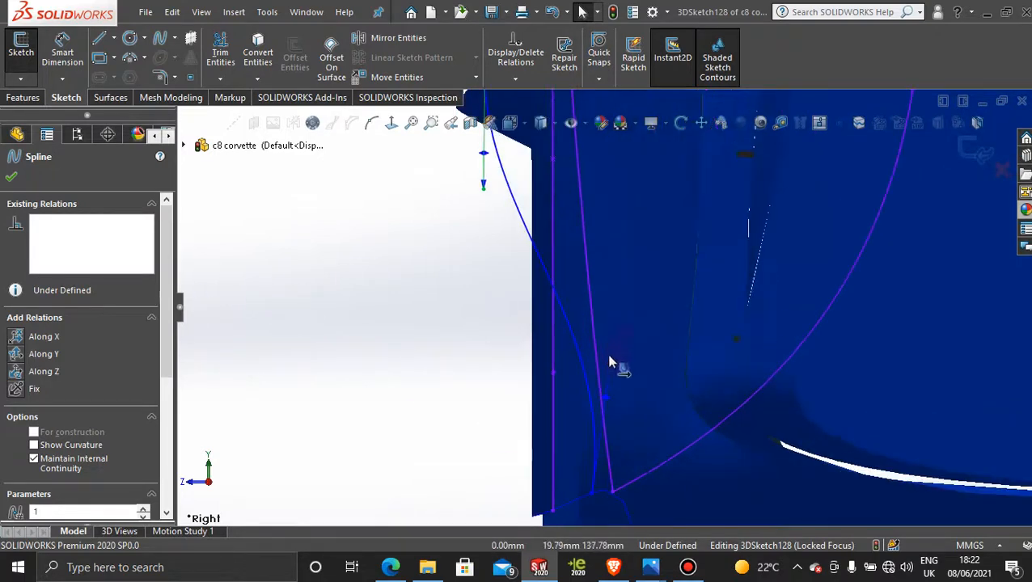
pyautogui.click(977, 151)
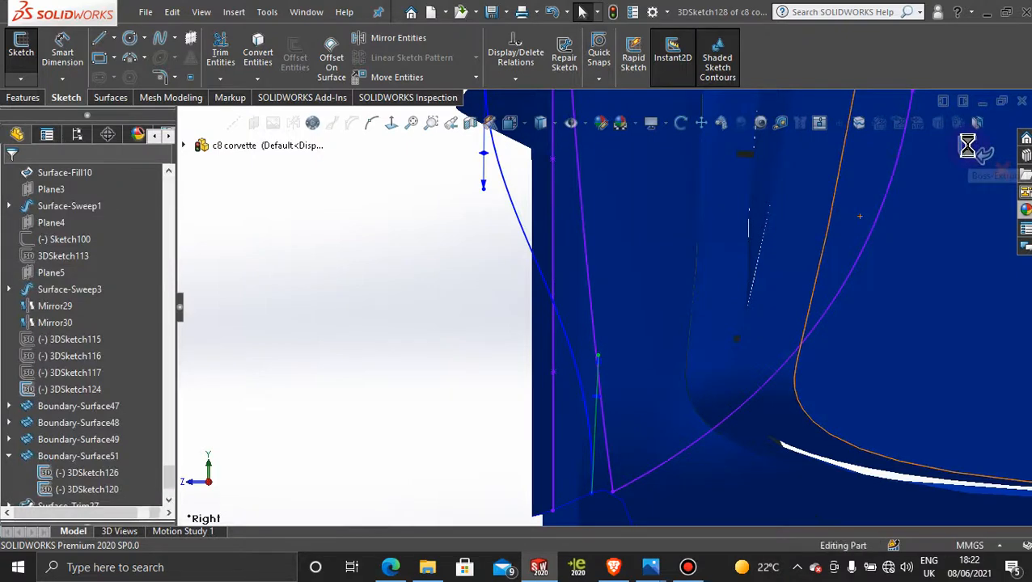
# - Start a boundary surface with only the door's lower edge and the sill line as Direction 1 curves, clearing the preselected 3DSketch128
pyautogui.scroll(5, 783, 286)
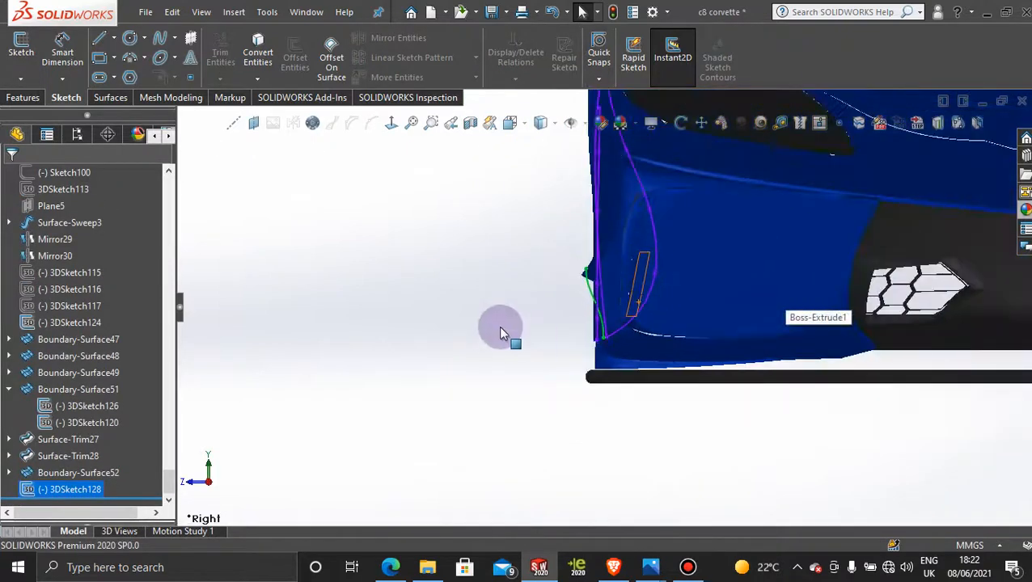
pyautogui.moveTo(499, 332); pyautogui.dragTo(901, 342, button='middle')
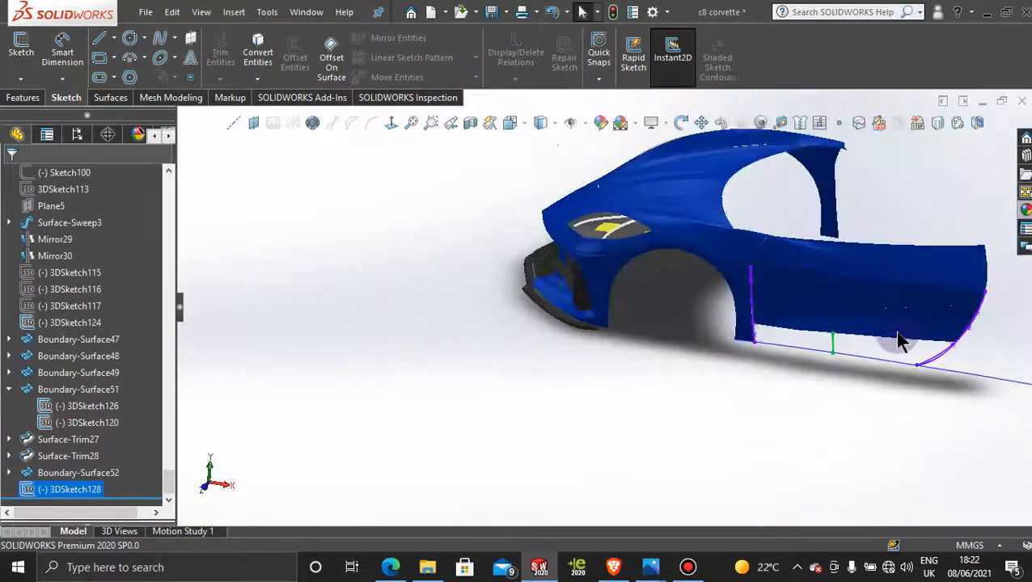
pyautogui.scroll(-3, 901, 342)
pyautogui.scroll(-2, 806, 369)
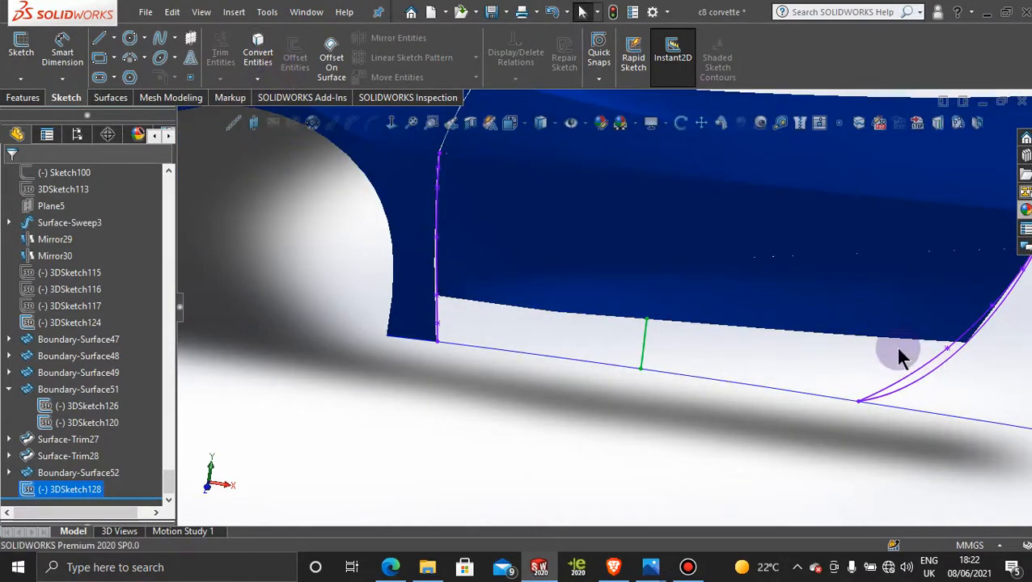
pyautogui.moveTo(877, 356); pyautogui.dragTo(943, 362, button='middle')
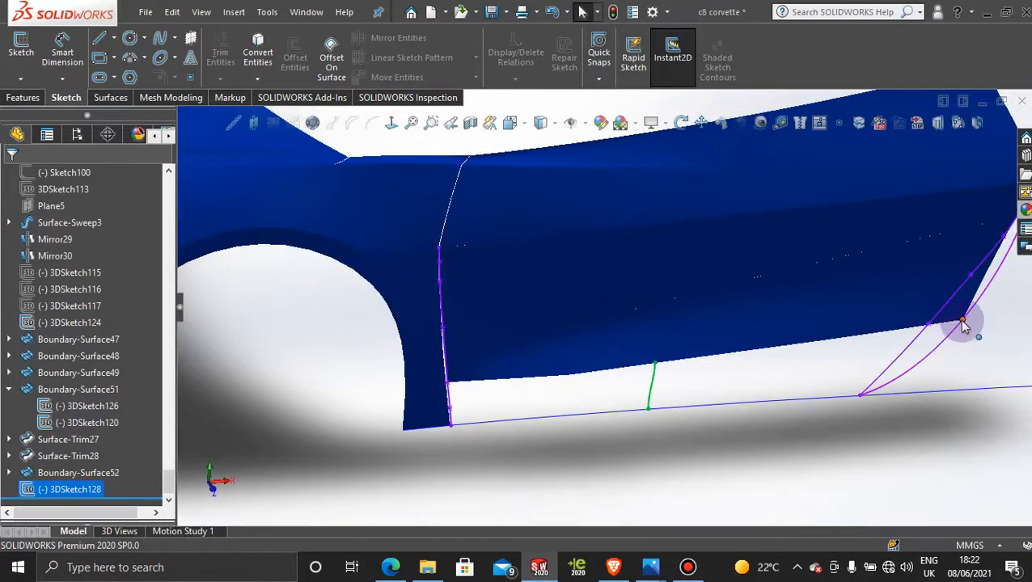
pyautogui.moveTo(818, 419)
pyautogui.mouseDown(button='middle')
pyautogui.moveTo(802, 411)
pyautogui.moveTo(824, 416)
pyautogui.mouseUp(button='middle')
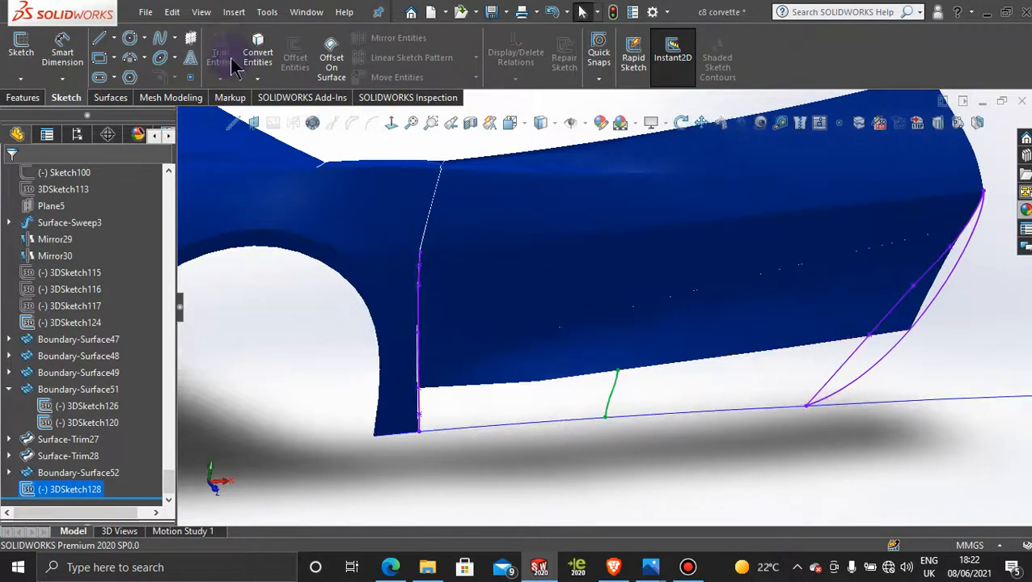
pyautogui.click(111, 97)
pyautogui.click(185, 54)
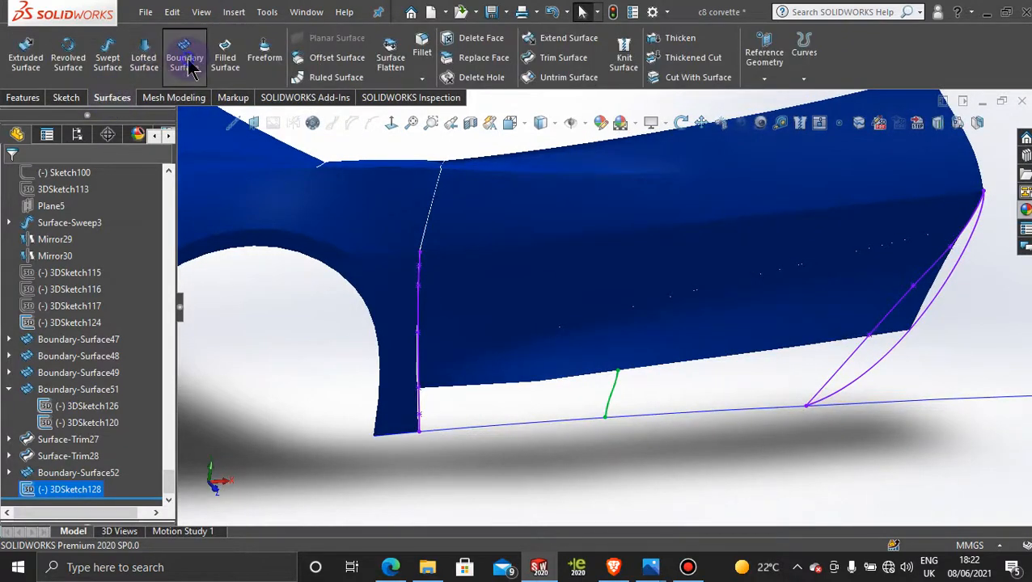
pyautogui.click(726, 363)
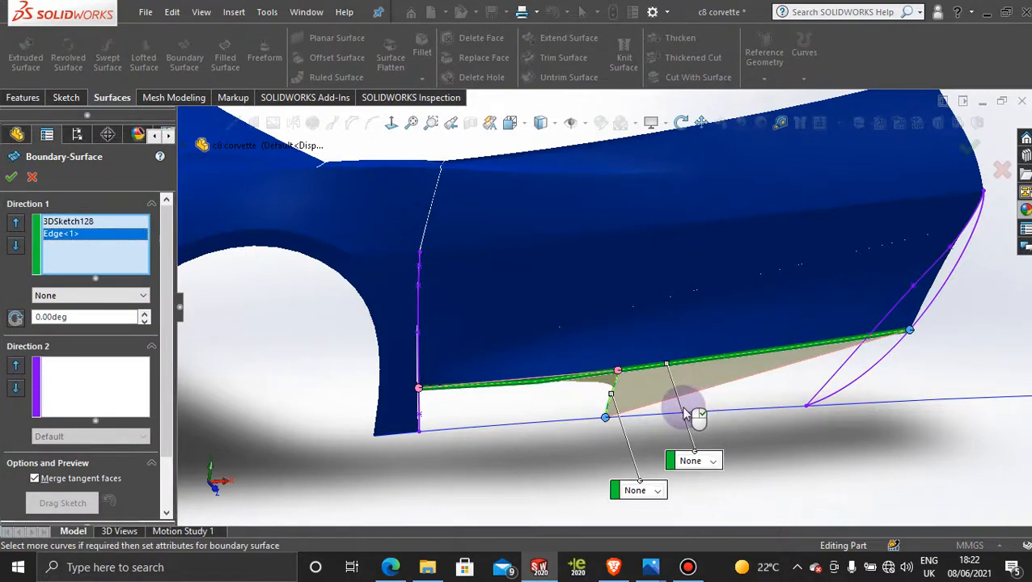
pyautogui.rightClick(84, 228)
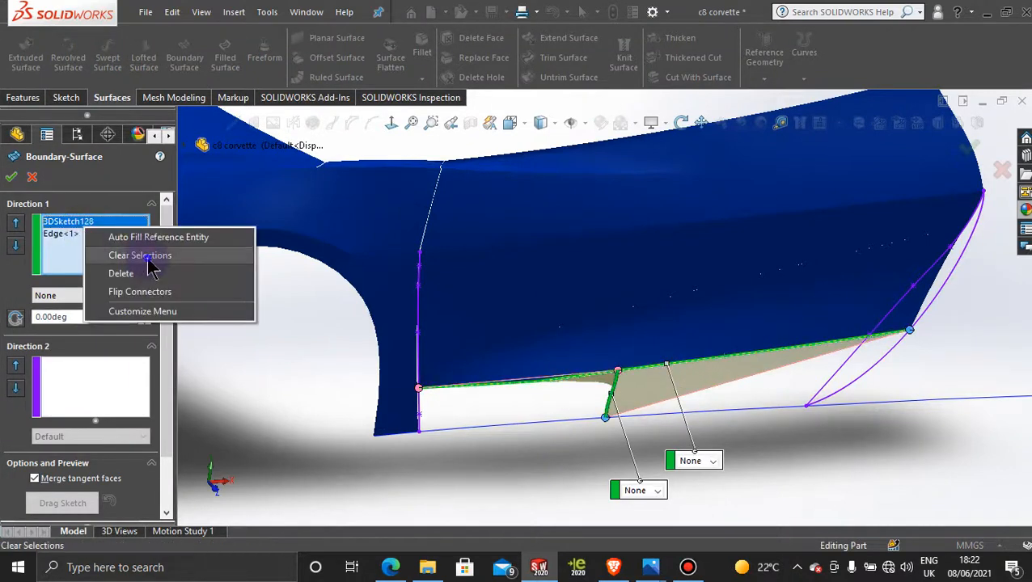
pyautogui.click(149, 261)
pyautogui.click(668, 366)
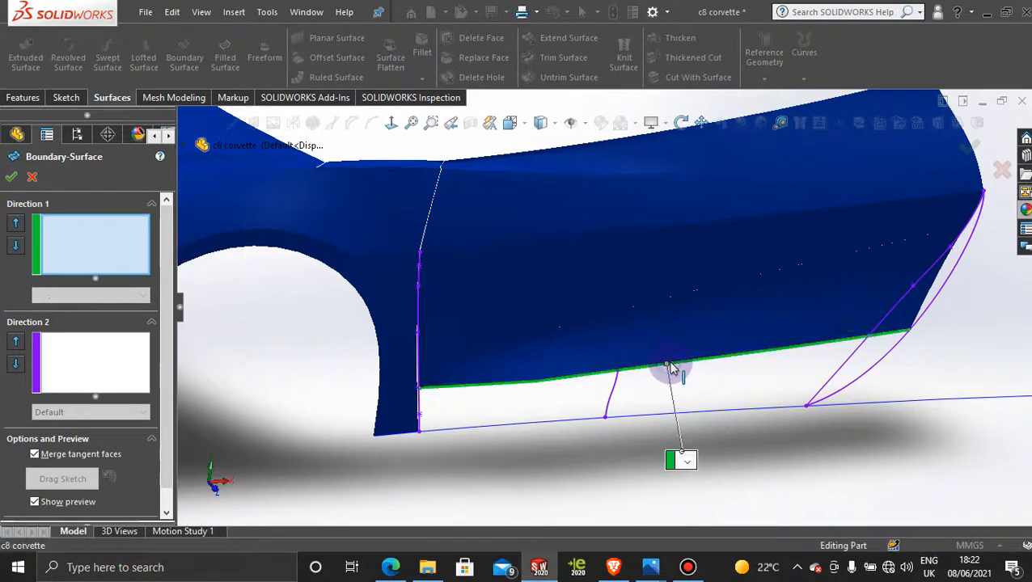
pyautogui.click(650, 414)
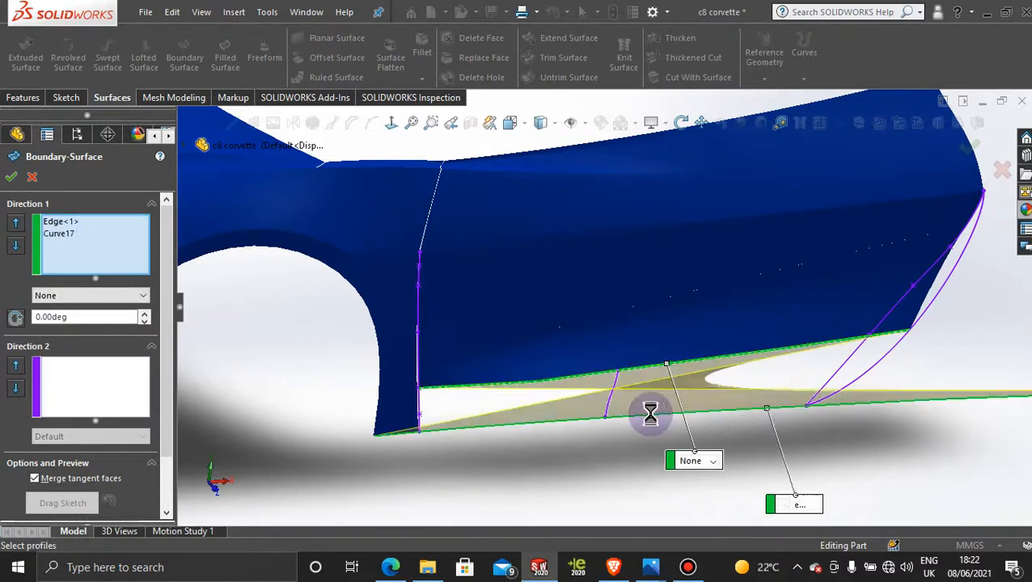
# - Flip the surface's connectors and move the sill-line connectors to the lower ends of the front and rear guide curves
pyautogui.rightClick(419, 391)
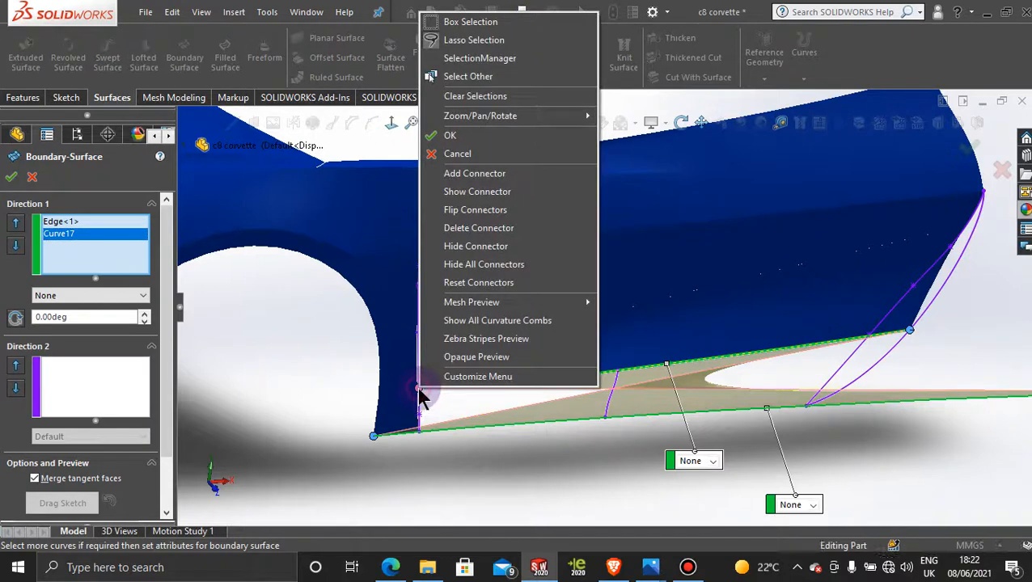
pyautogui.click(480, 212)
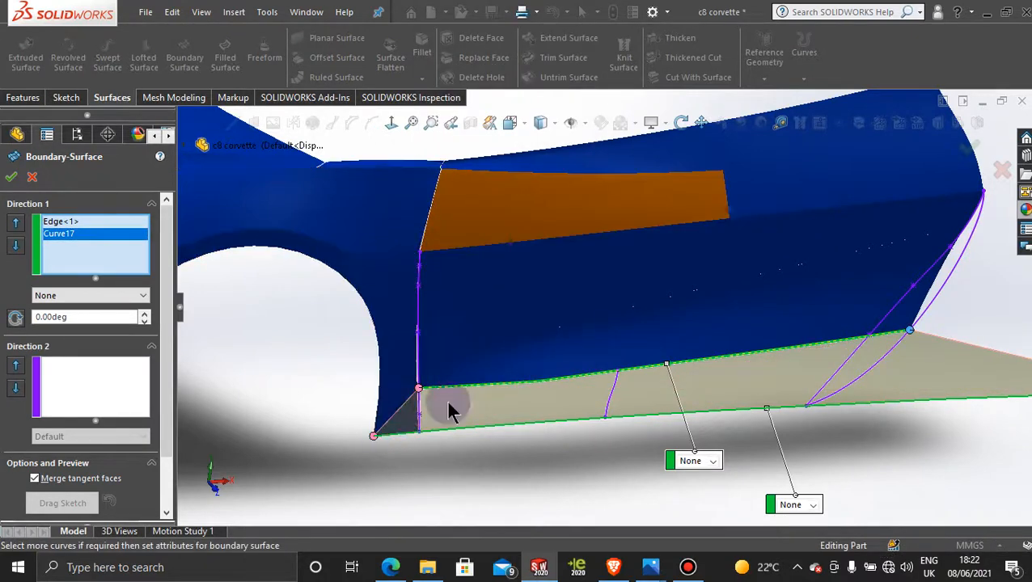
pyautogui.scroll(-4, 452, 410)
pyautogui.scroll(-2, 449, 416)
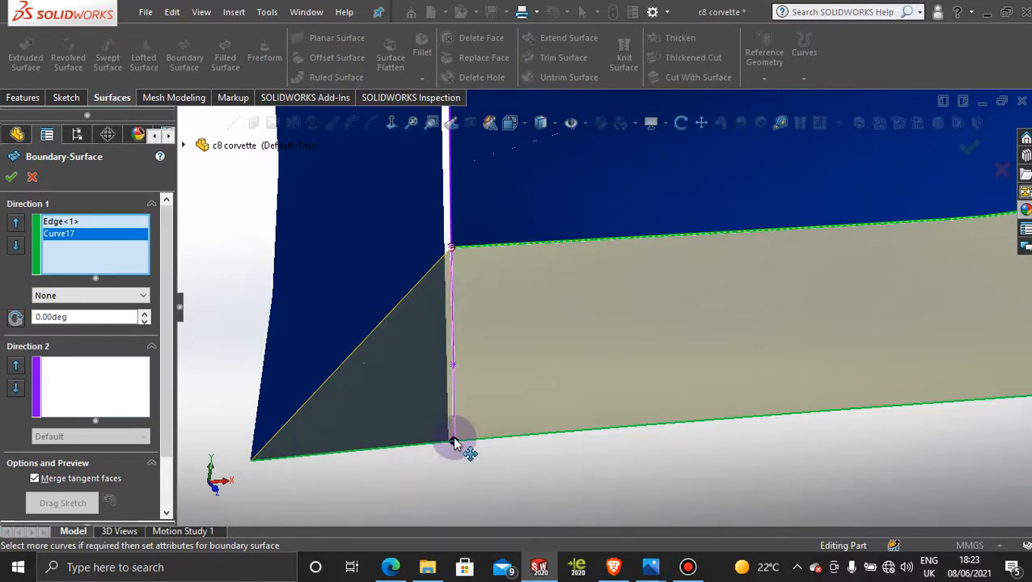
pyautogui.scroll(10, 592, 358)
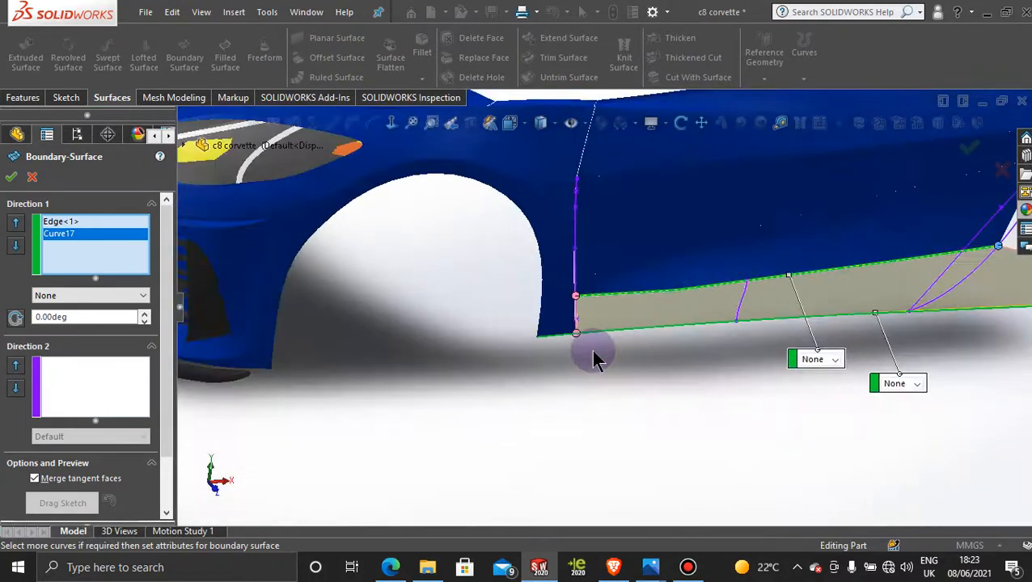
pyautogui.scroll(-8, 767, 299)
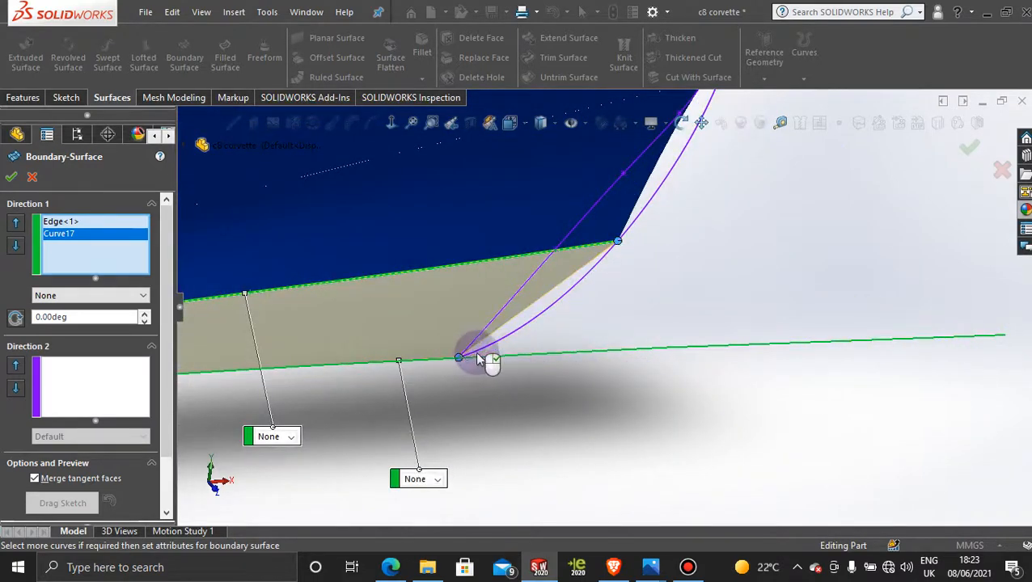
pyautogui.scroll(6, 518, 359)
pyautogui.scroll(-3, 469, 299)
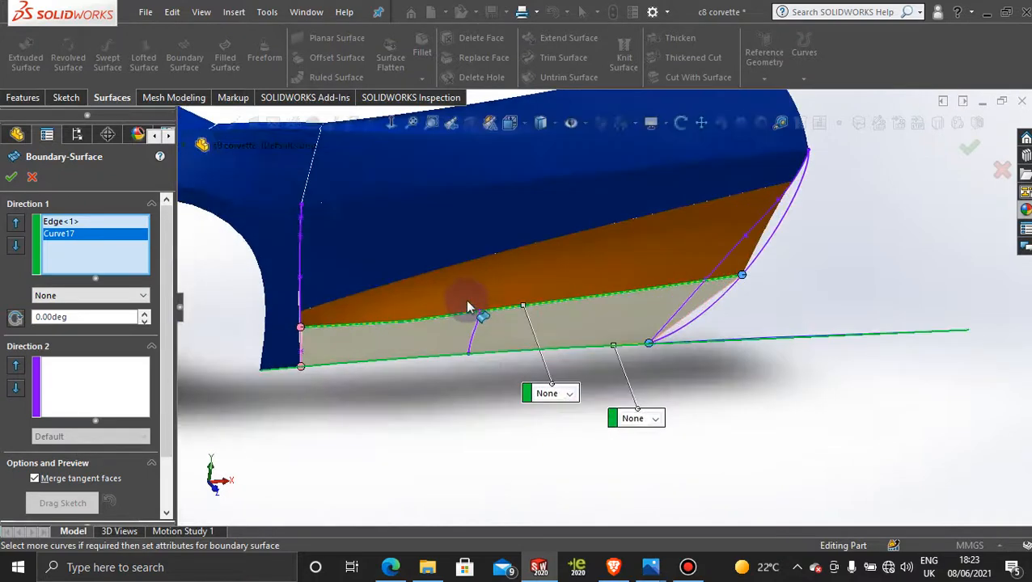
# - Add the mid-door spline 3DSketch128 as the Direction 2 curve and create the boundary surface down to the sill
pyautogui.click(97, 386)
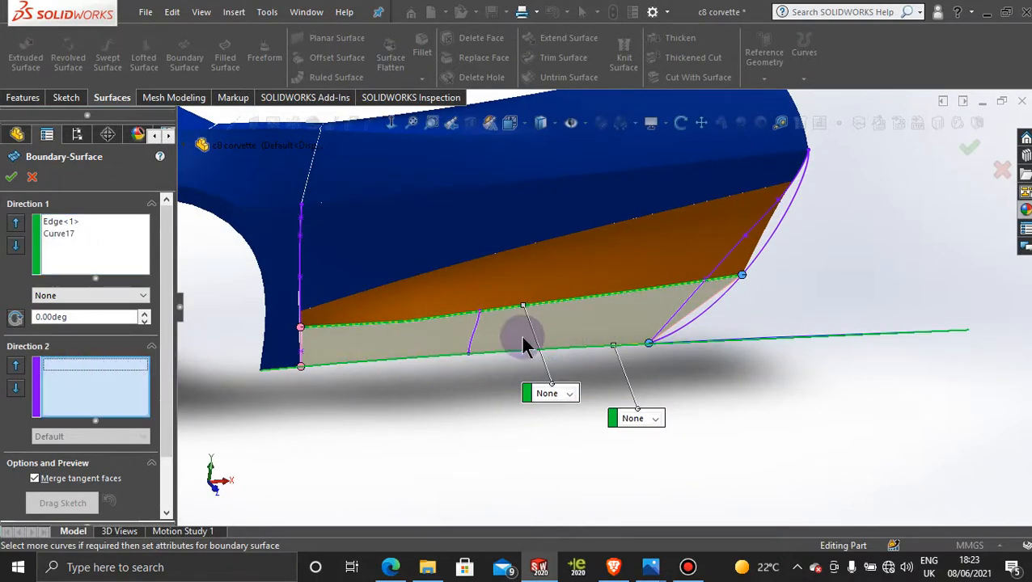
pyautogui.click(472, 328)
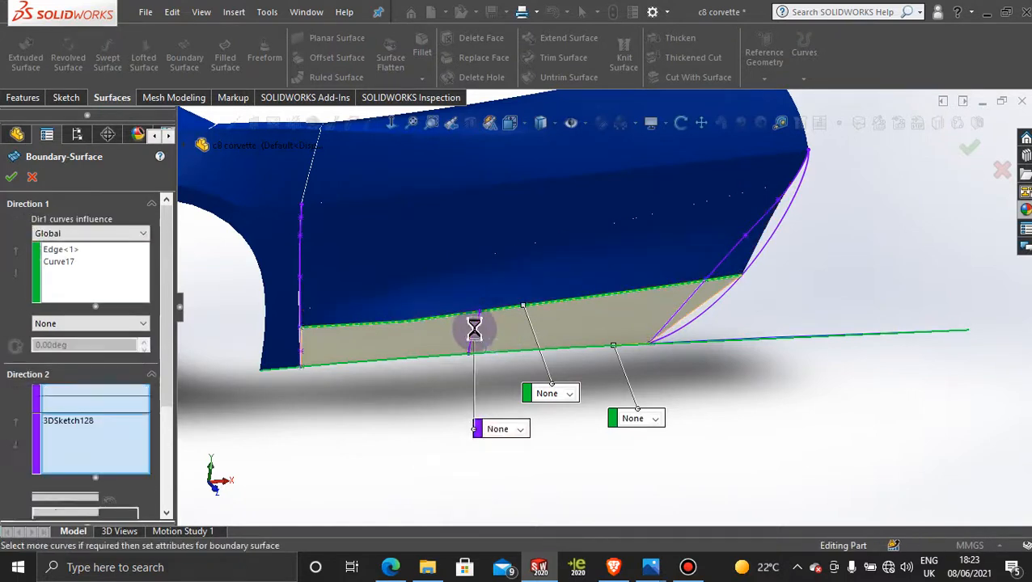
pyautogui.click(11, 177)
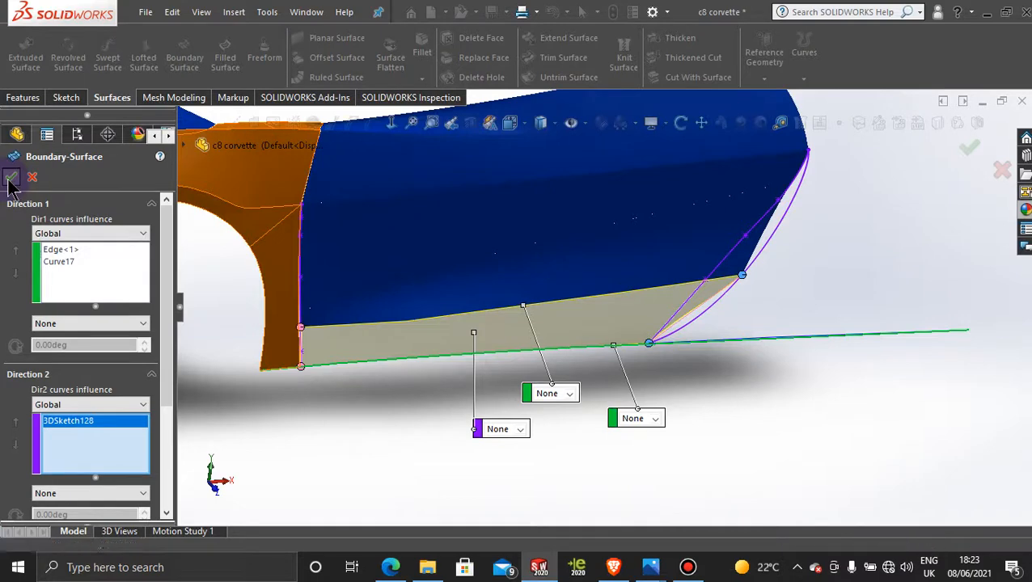
# - Inspect the new surface between the lower door edge and the sill line from several angles
pyautogui.moveTo(840, 298); pyautogui.dragTo(544, 180, button='middle')
pyautogui.scroll(4, 590, 360)
pyautogui.scroll(-3, 647, 246)
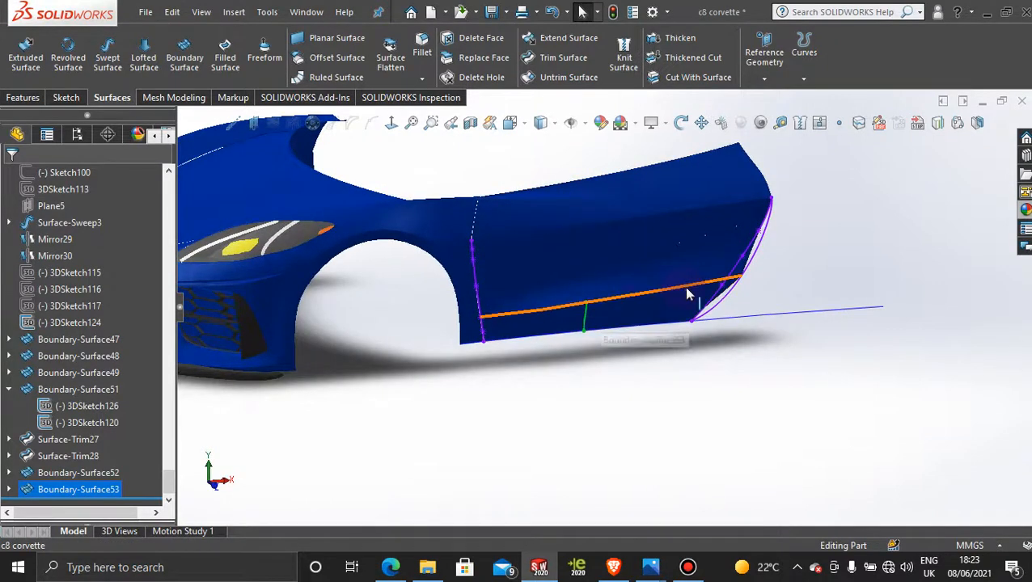
pyautogui.scroll(2, 679, 301)
pyautogui.moveTo(679, 293); pyautogui.dragTo(665, 325, button='middle')
pyautogui.scroll(-3, 684, 266)
pyautogui.press('z')
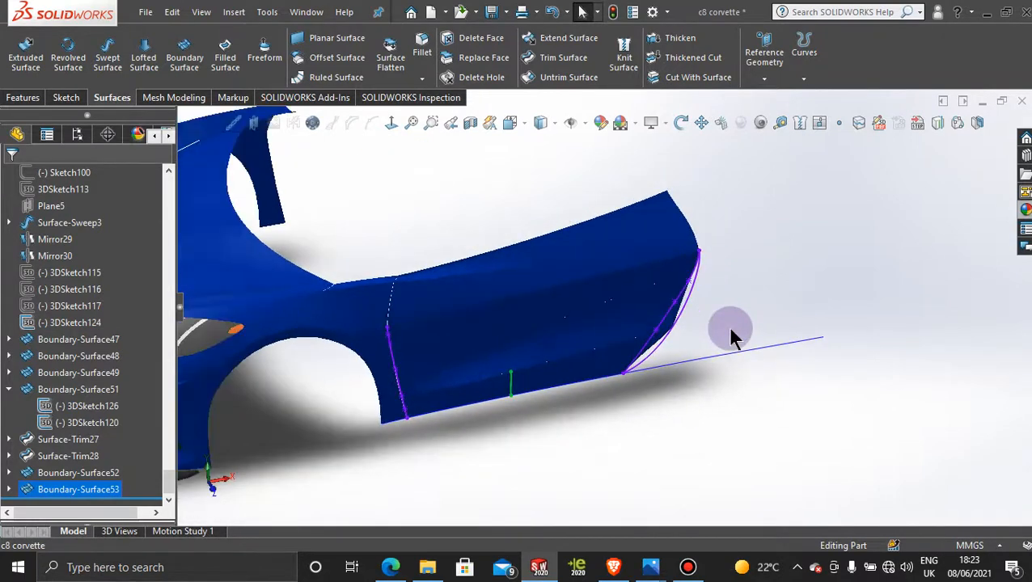
# - Hide 3DSketch124 and 3DSketch126 at the door's rear edge and 3DSketch120 at its front edge
pyautogui.rightClick(696, 293)
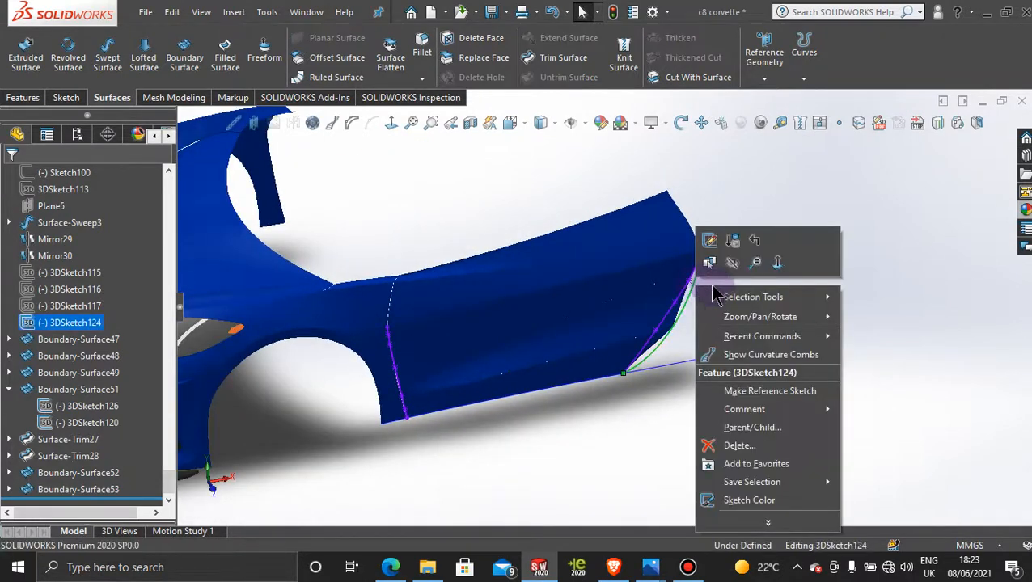
pyautogui.click(733, 273)
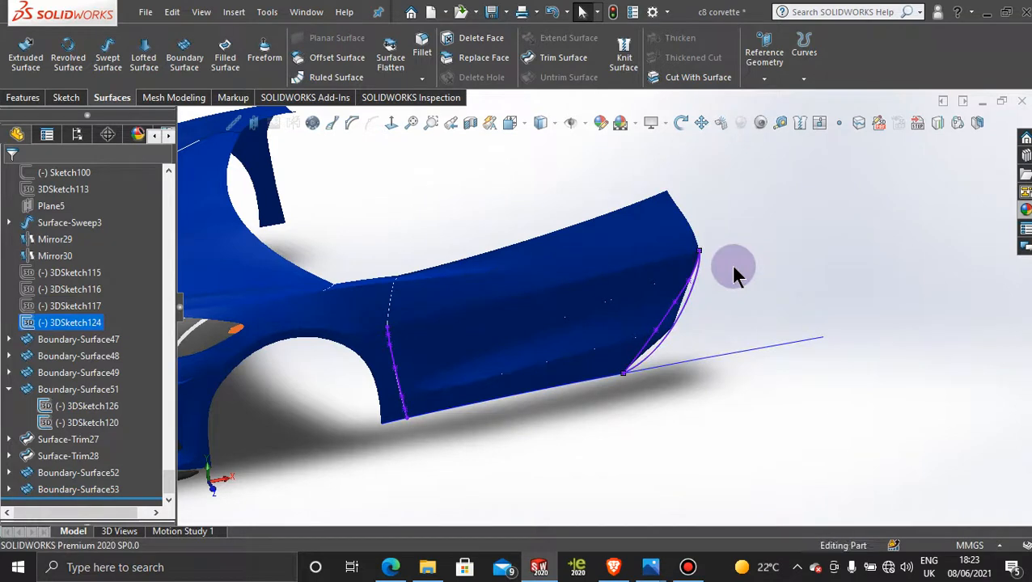
pyautogui.rightClick(669, 316)
pyautogui.click(692, 290)
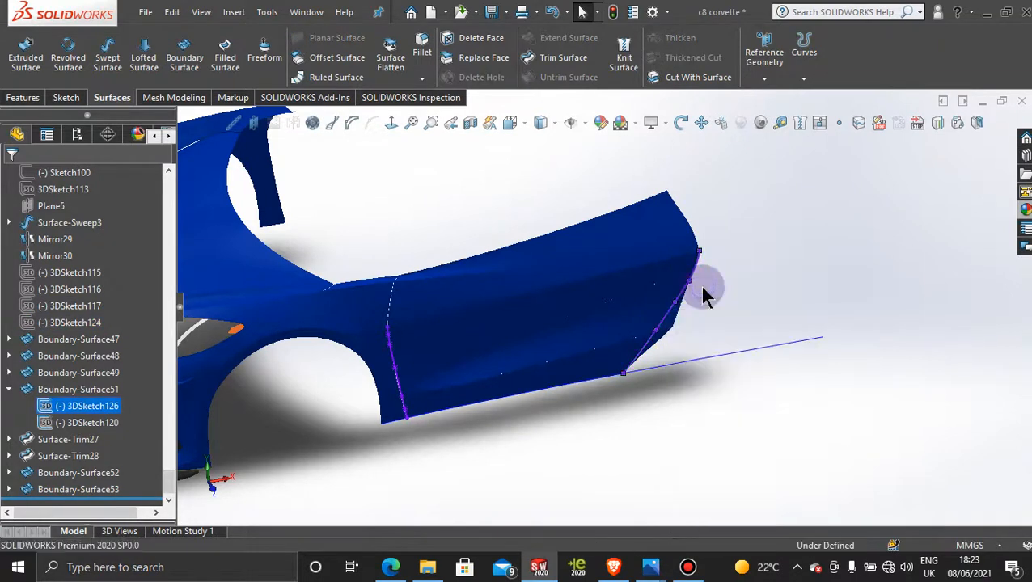
pyautogui.rightClick(394, 372)
pyautogui.click(434, 331)
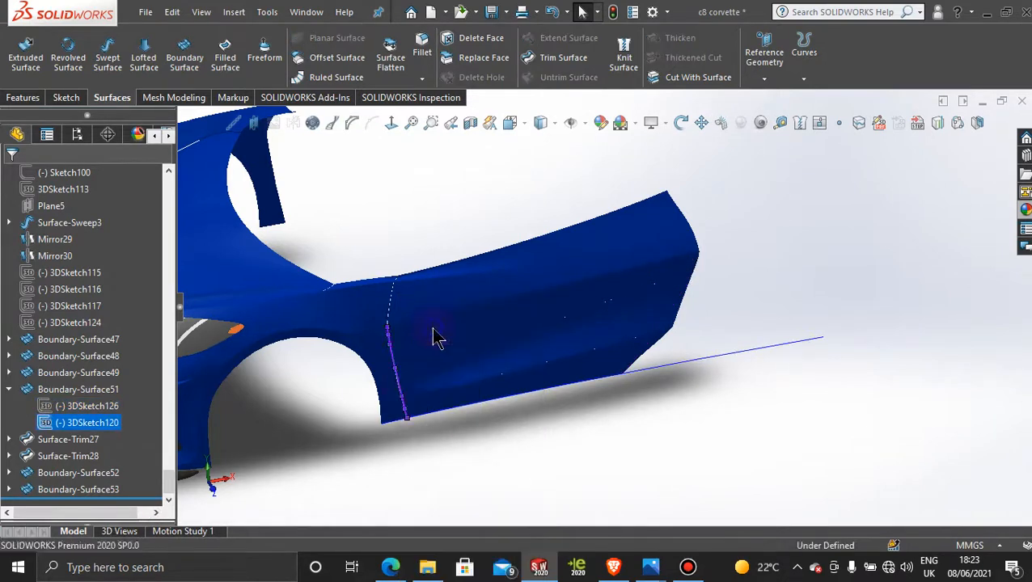
# - Knit the three lower door surfaces Boundary-Surface53, Boundary-Surface52 and Surface-Trim28 together
pyautogui.click(611, 398)
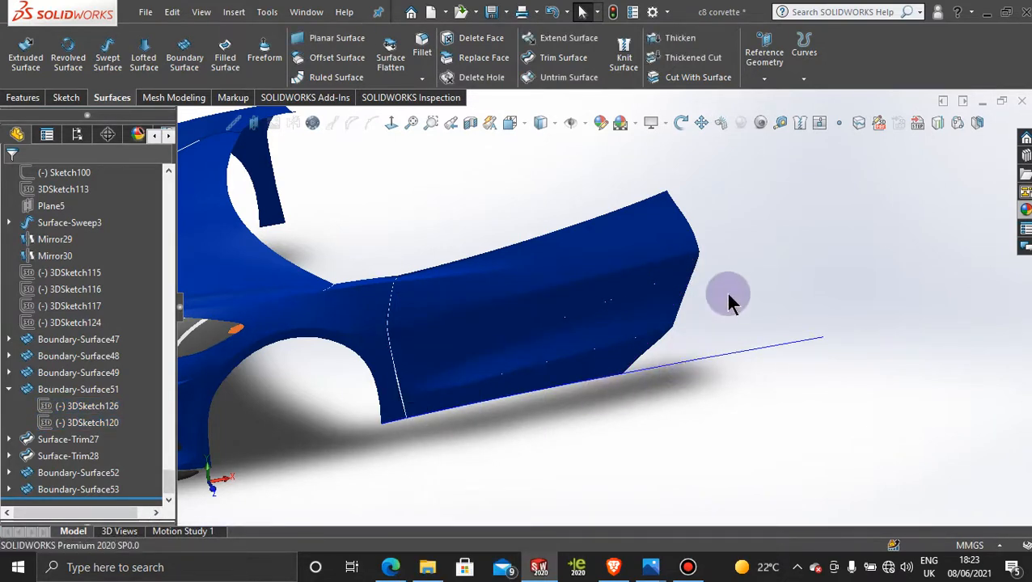
pyautogui.scroll(2, 728, 301)
pyautogui.scroll(-2, 500, 208)
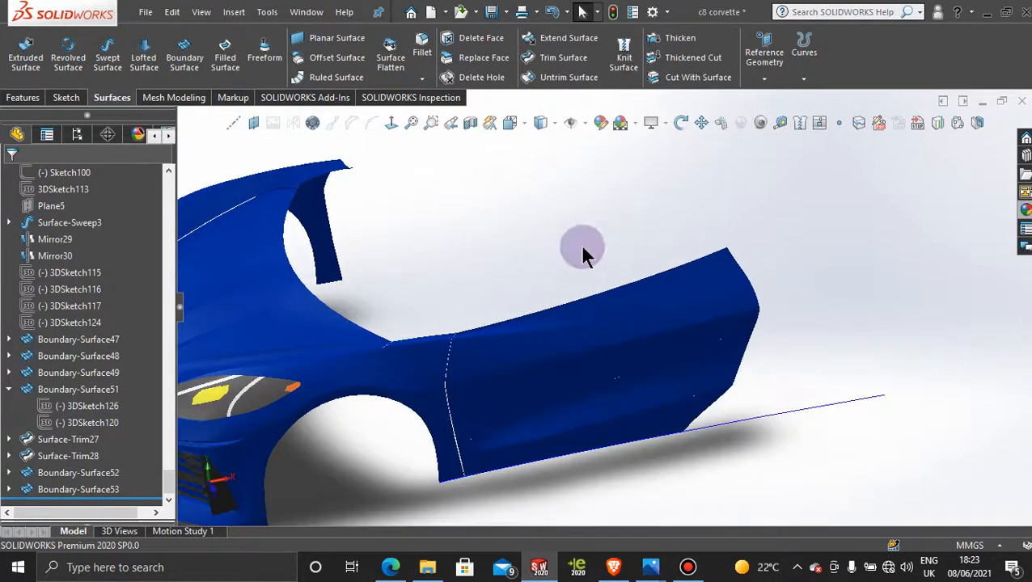
pyautogui.click(625, 59)
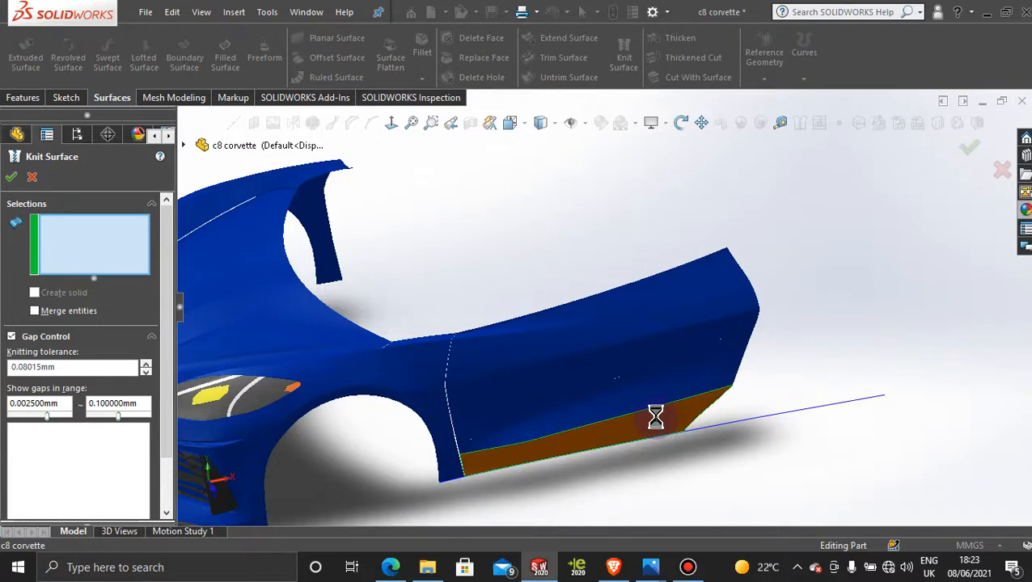
pyautogui.click(667, 420)
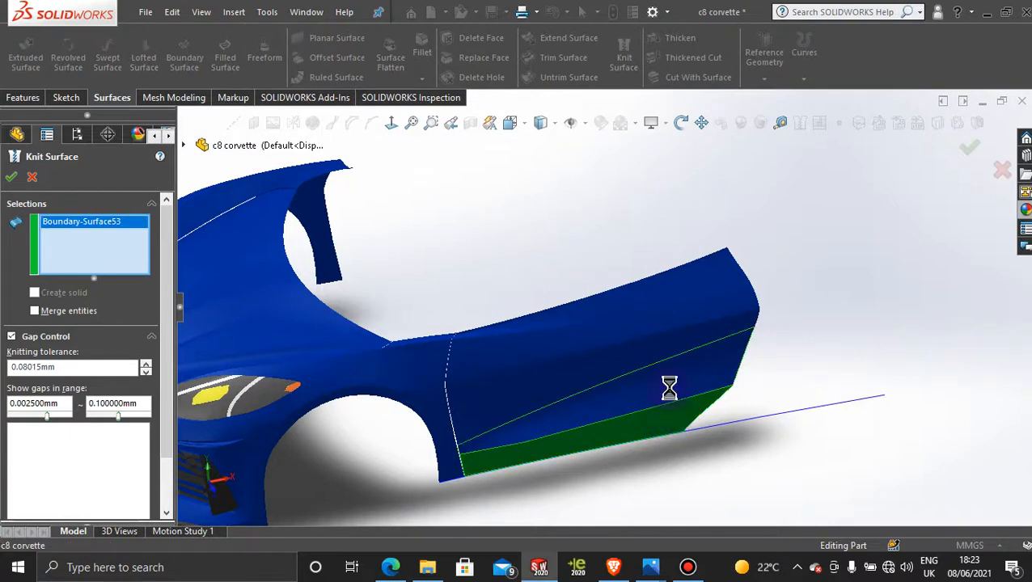
pyautogui.click(670, 392)
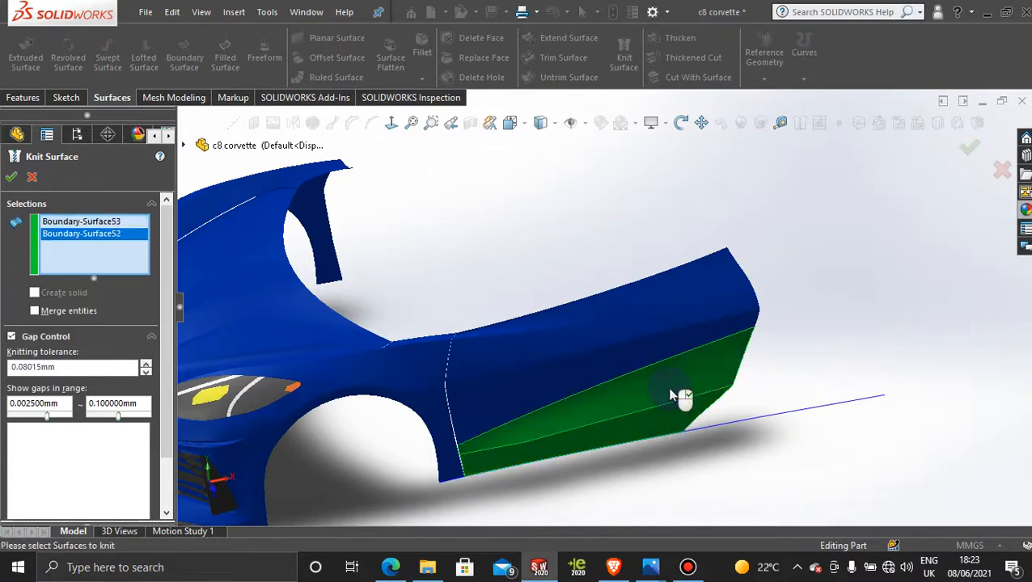
pyautogui.click(681, 346)
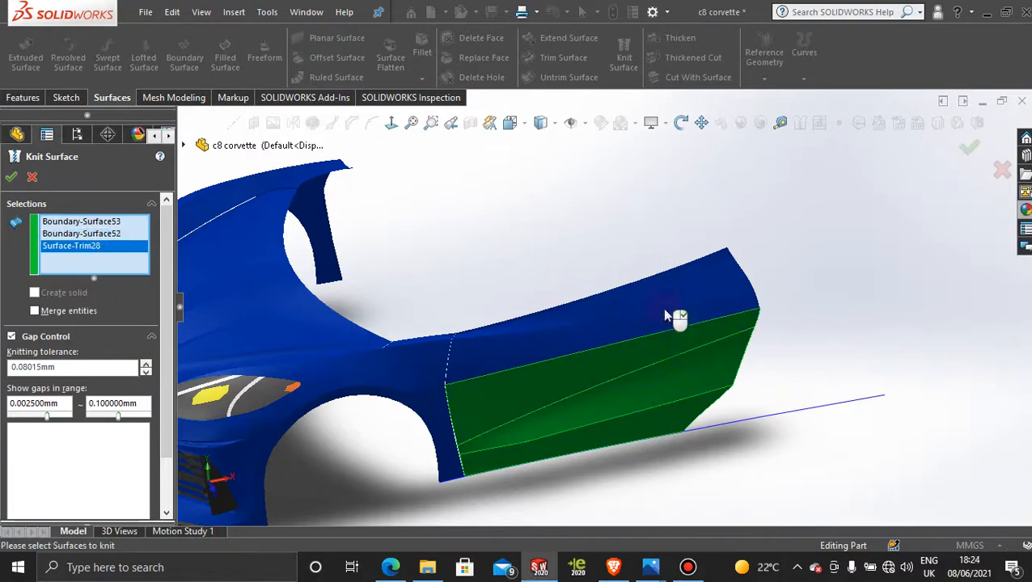
pyautogui.click(11, 177)
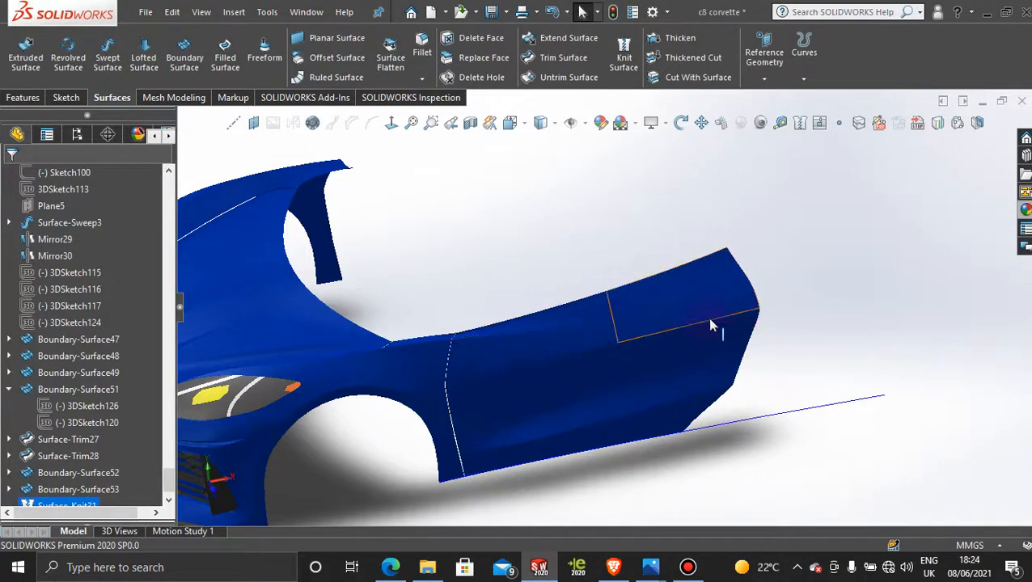
# - Knit Surface-Knit31 with the upper door surfaces Boundary-Surface49, Boundary-Surface48 and Boundary-Surface47
pyautogui.click(624, 50)
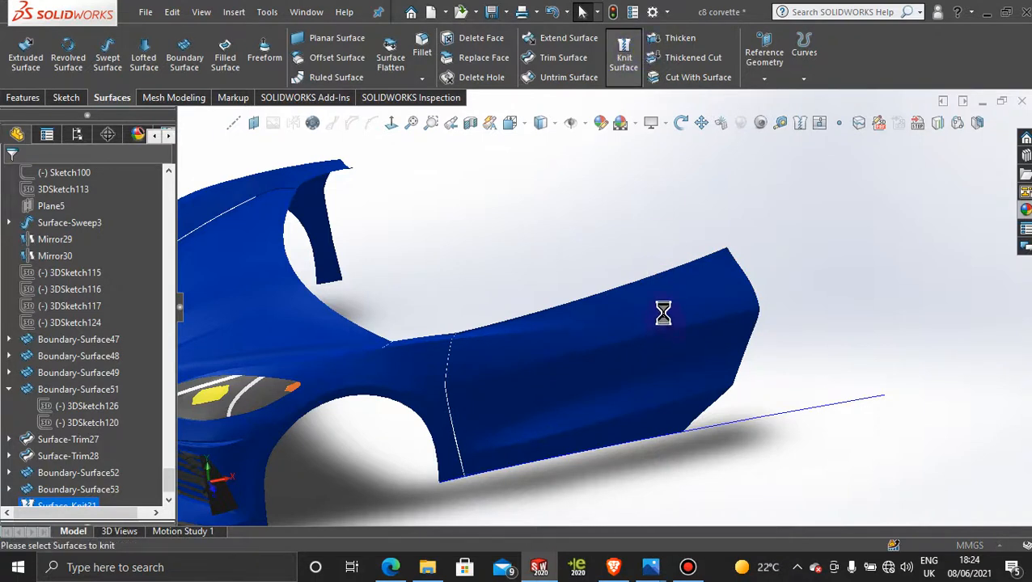
pyautogui.click(567, 341)
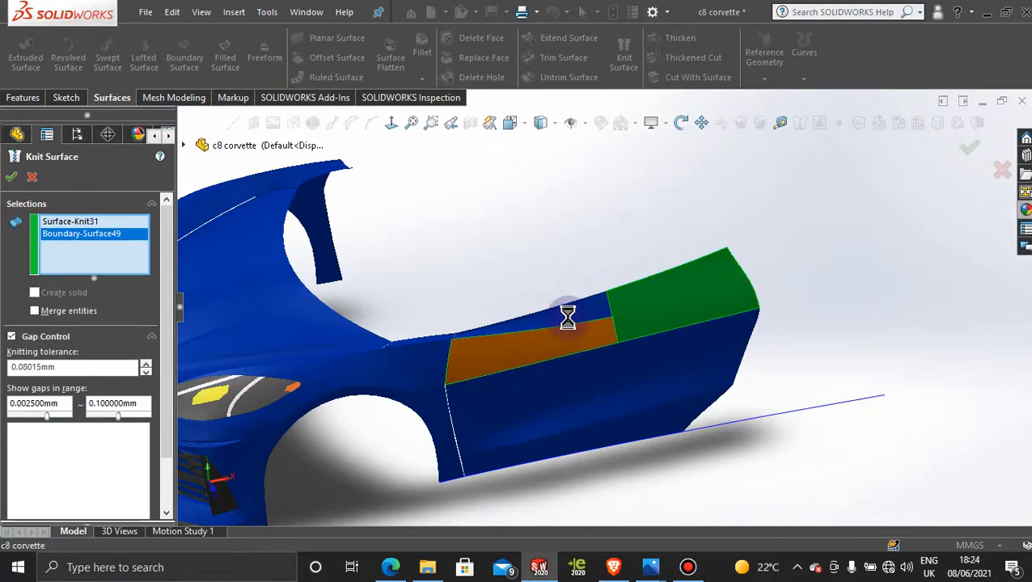
pyautogui.click(581, 314)
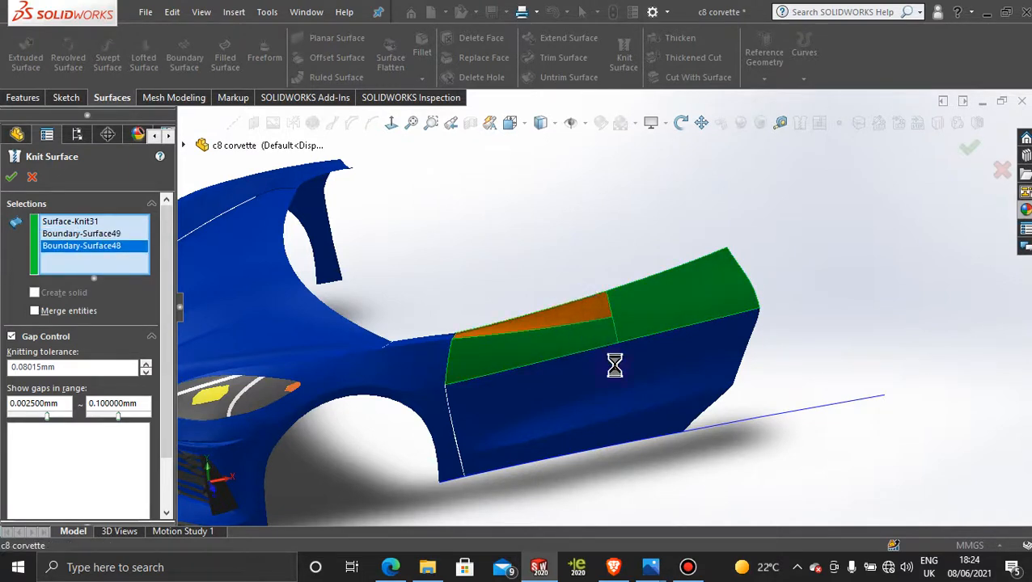
pyautogui.click(646, 384)
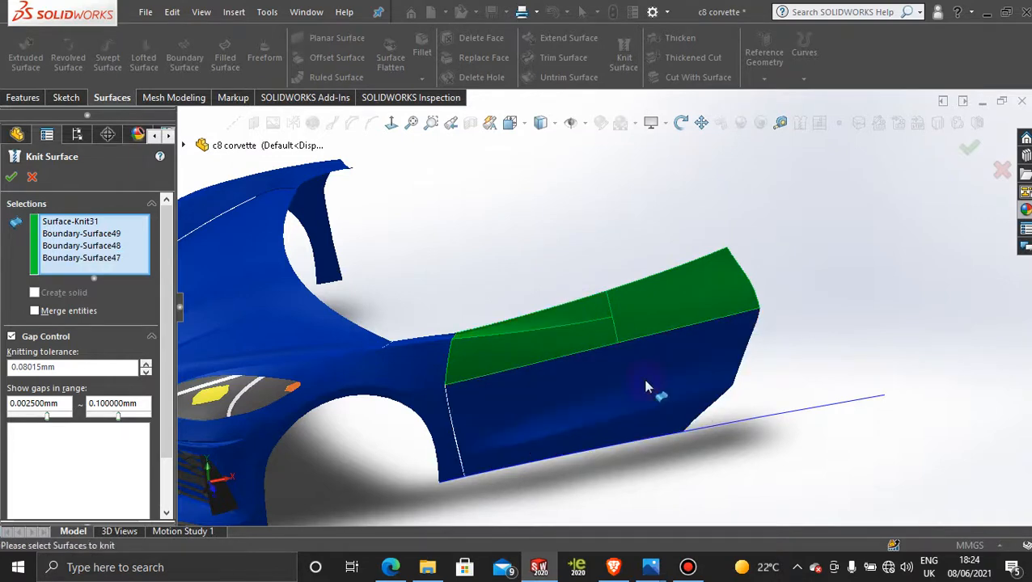
pyautogui.click(12, 176)
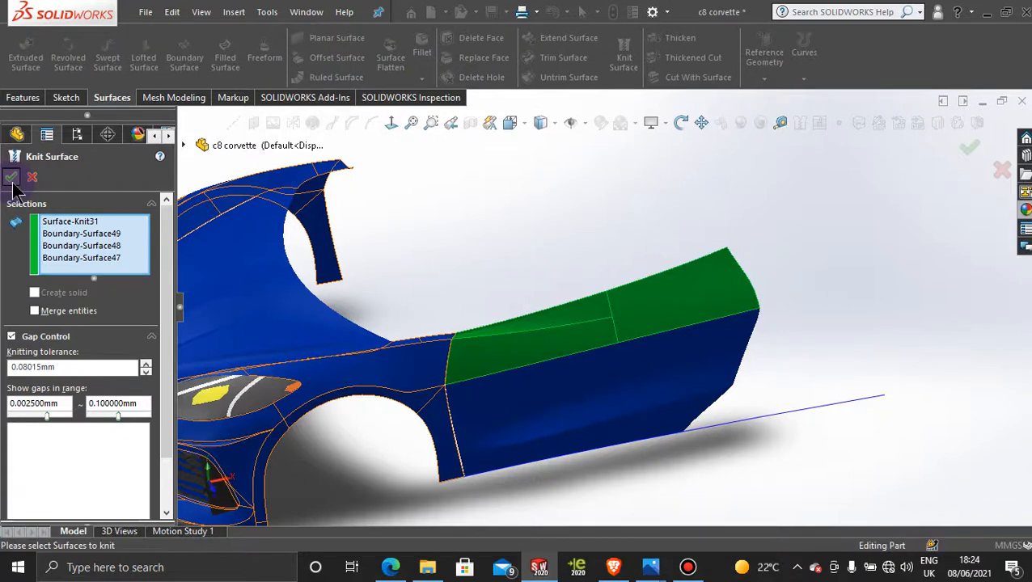
# - Activate Display State 1 to show the side reference image and orient the view normal to the Front Plane
pyautogui.scroll(3, 799, 365)
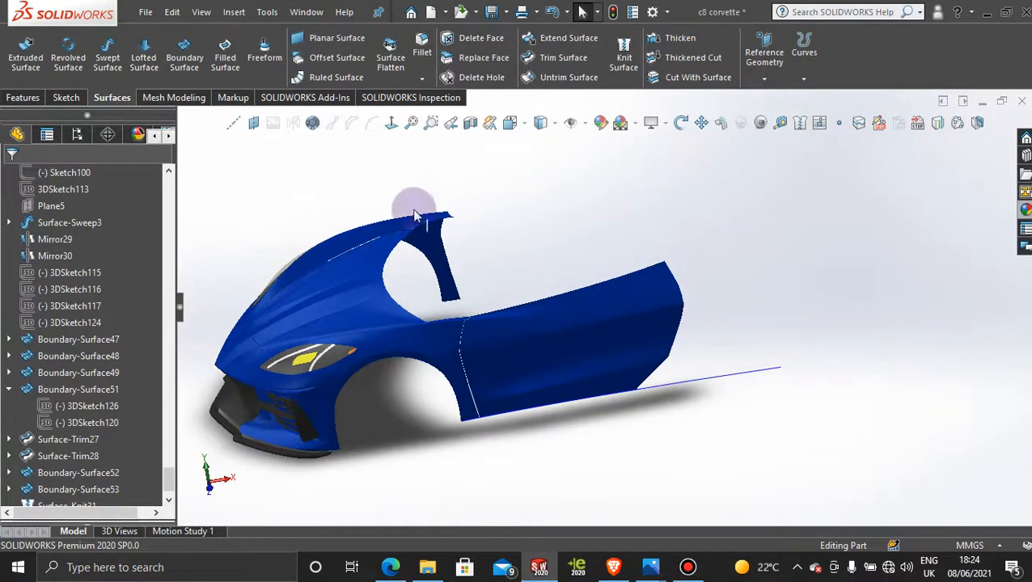
pyautogui.click(77, 134)
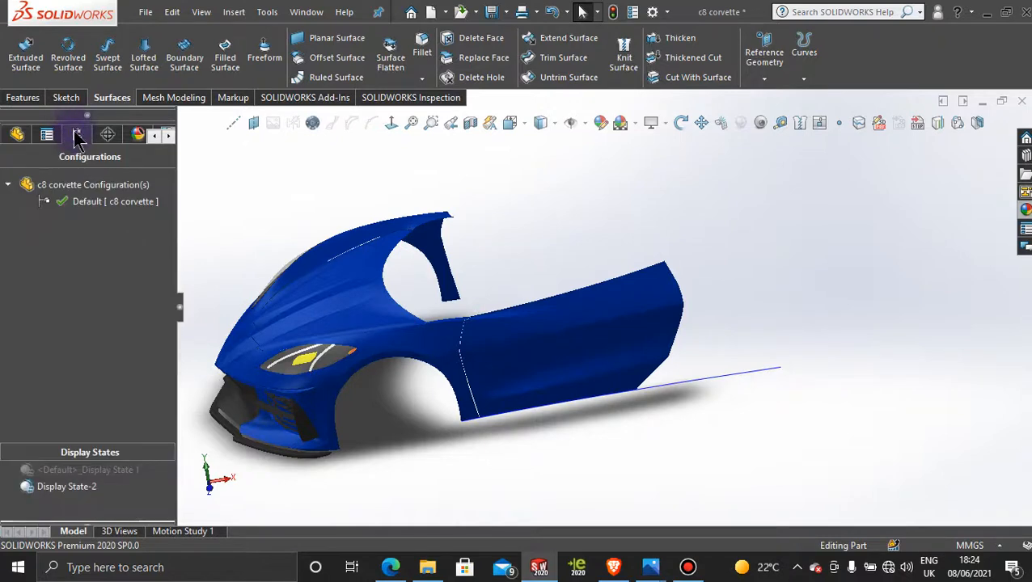
pyautogui.click(91, 470)
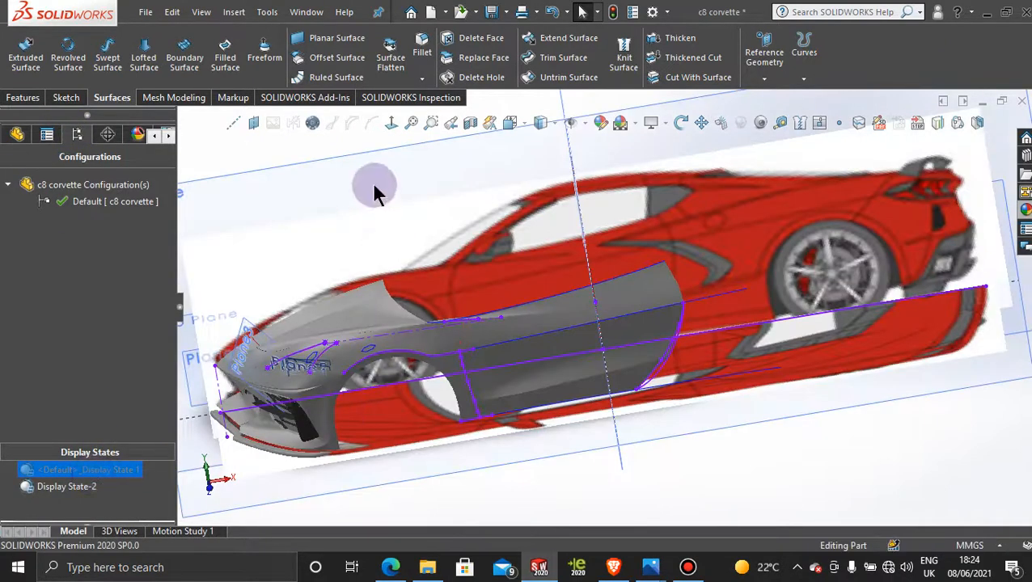
pyautogui.click(341, 202)
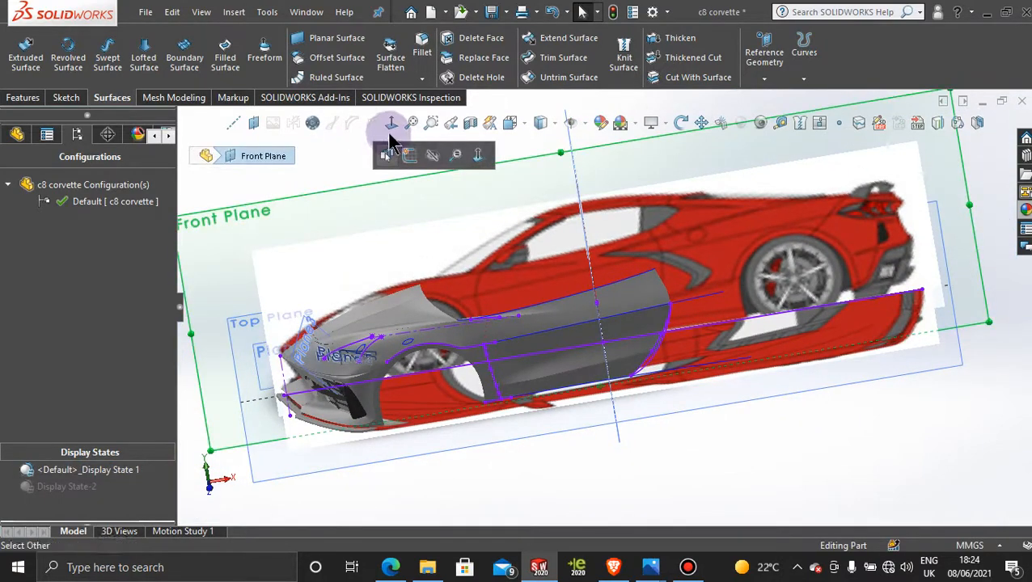
pyautogui.click(392, 125)
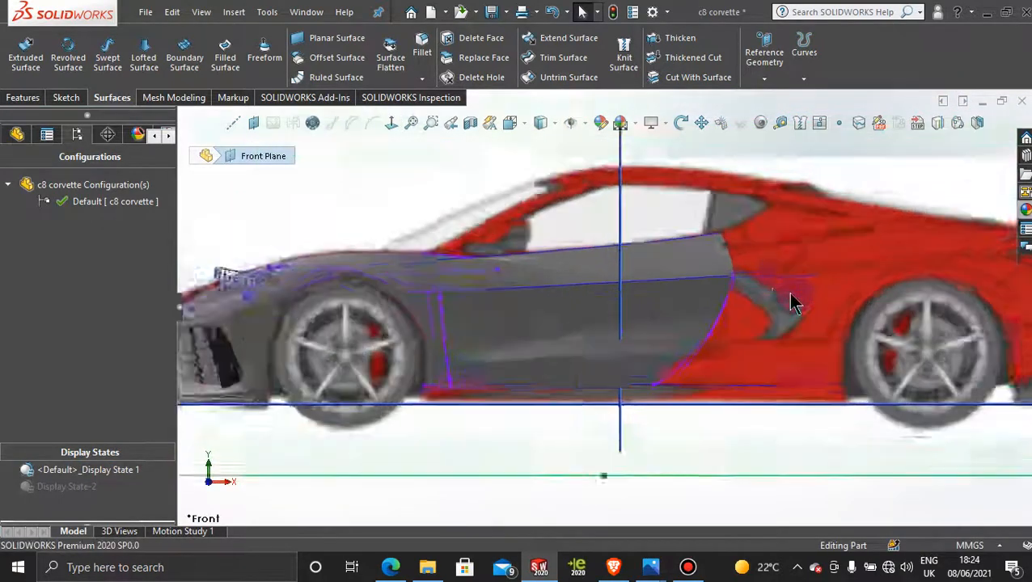
pyautogui.scroll(-2, 789, 315)
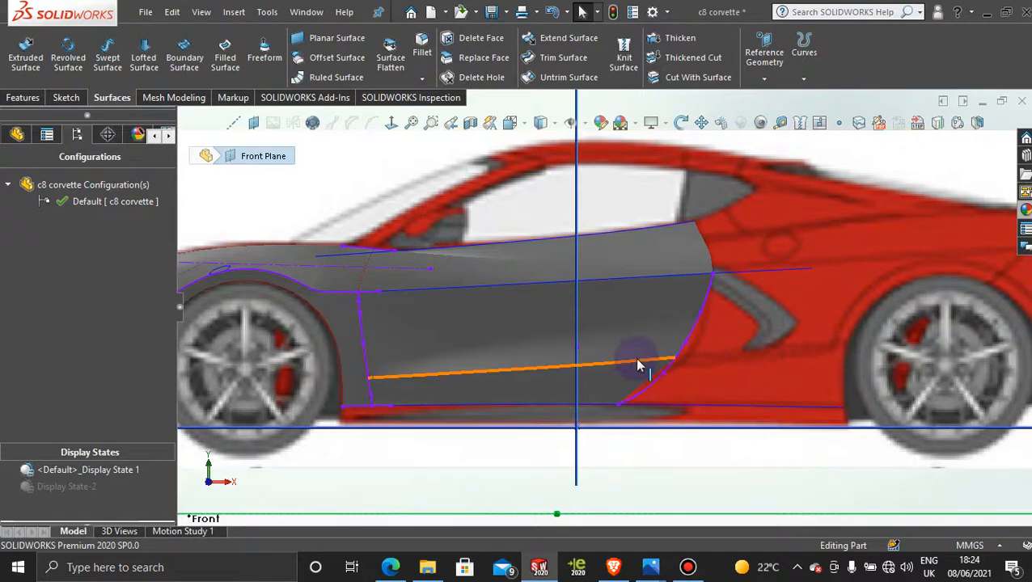
# - Hide 3DSketch124 and the other guide curve overlapping the door's rear edge
pyautogui.rightClick(661, 396)
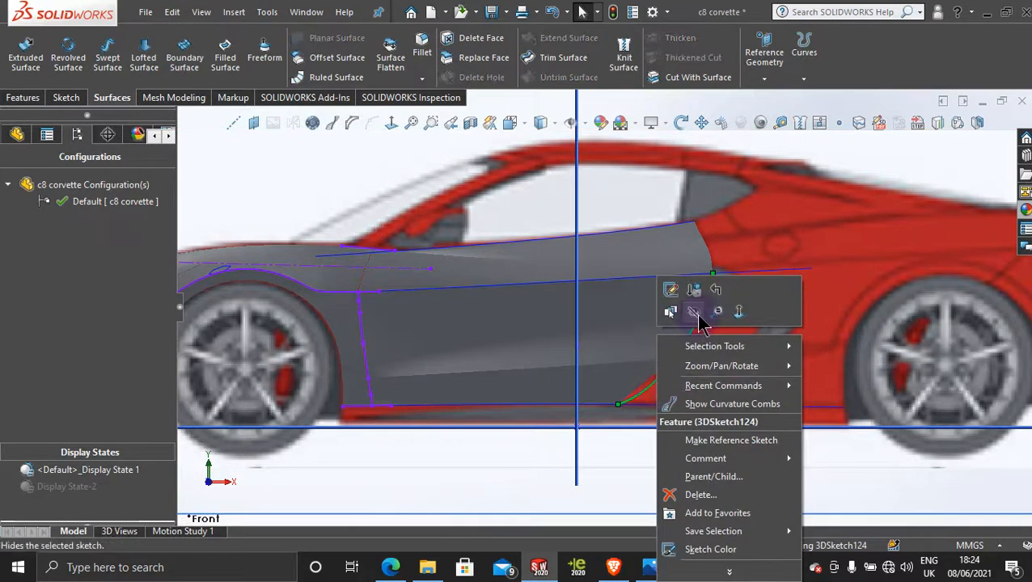
pyautogui.click(695, 314)
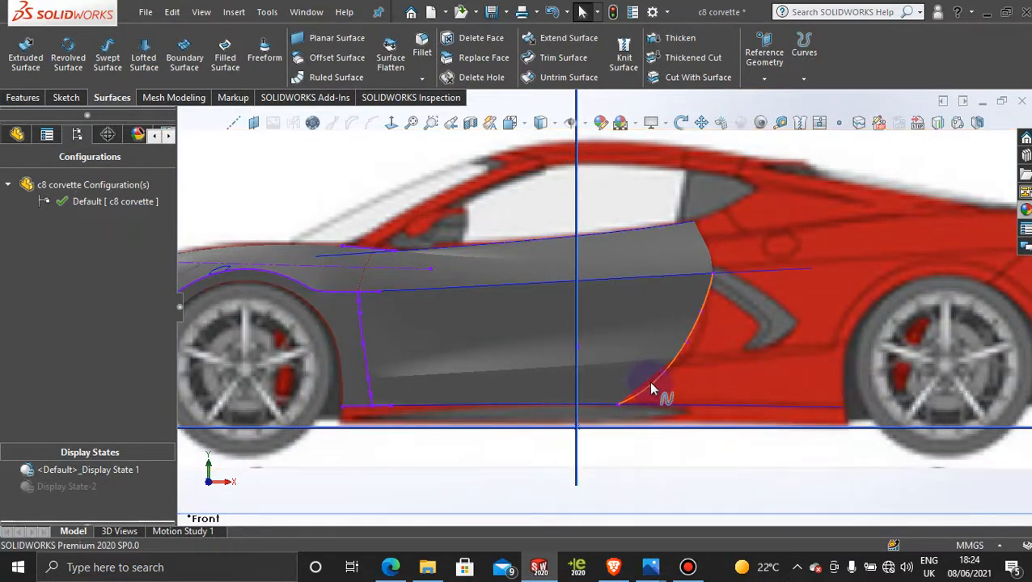
pyautogui.rightClick(651, 389)
pyautogui.click(697, 333)
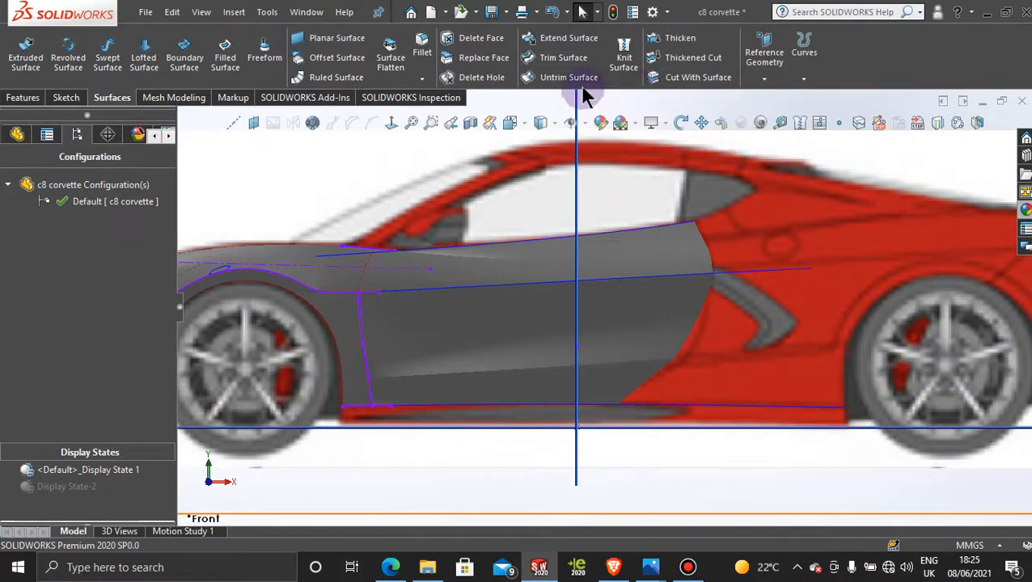
pyautogui.click(561, 38)
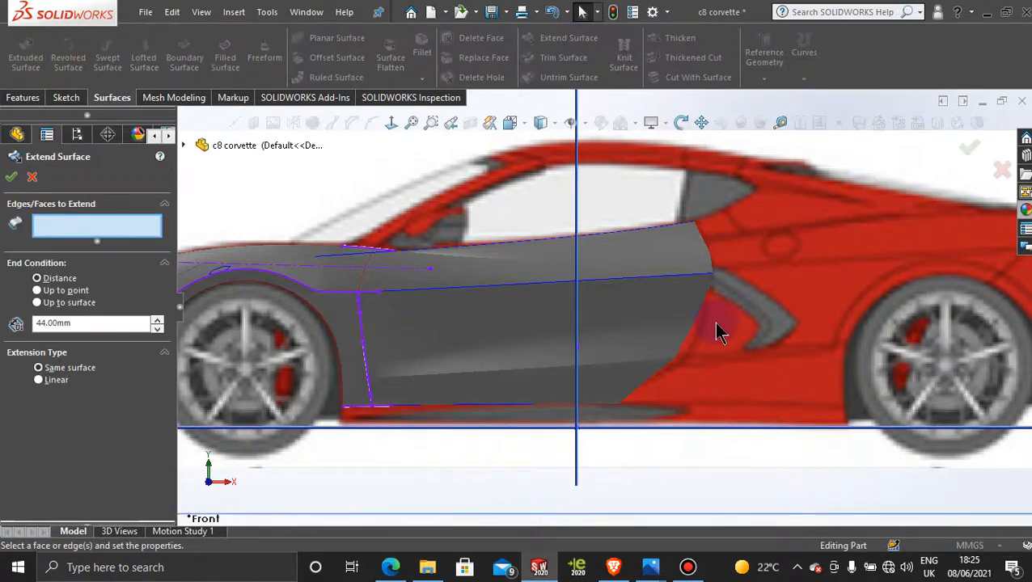
pyautogui.scroll(-5, 698, 329)
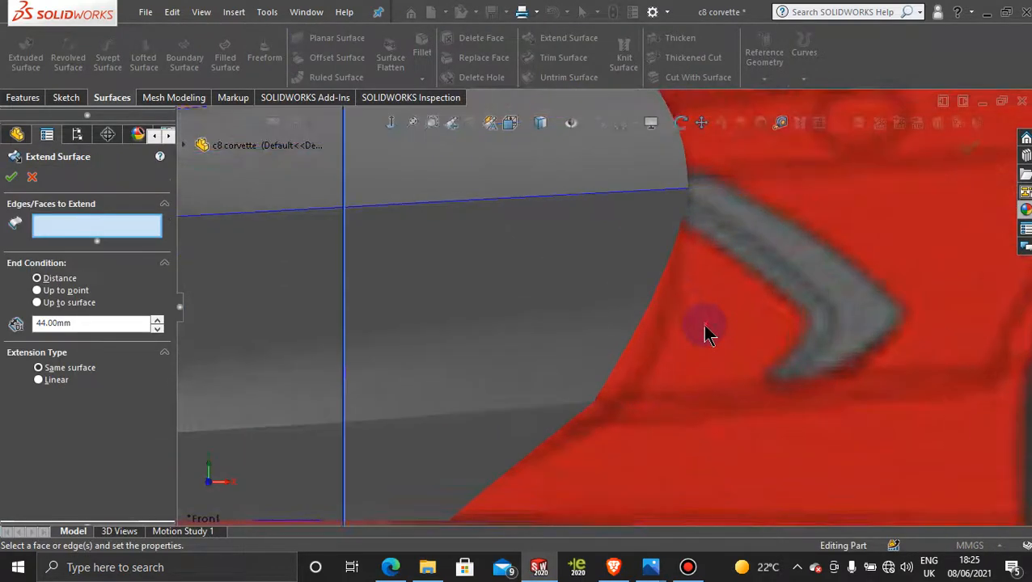
pyautogui.rightClick(704, 325)
pyautogui.click(686, 220)
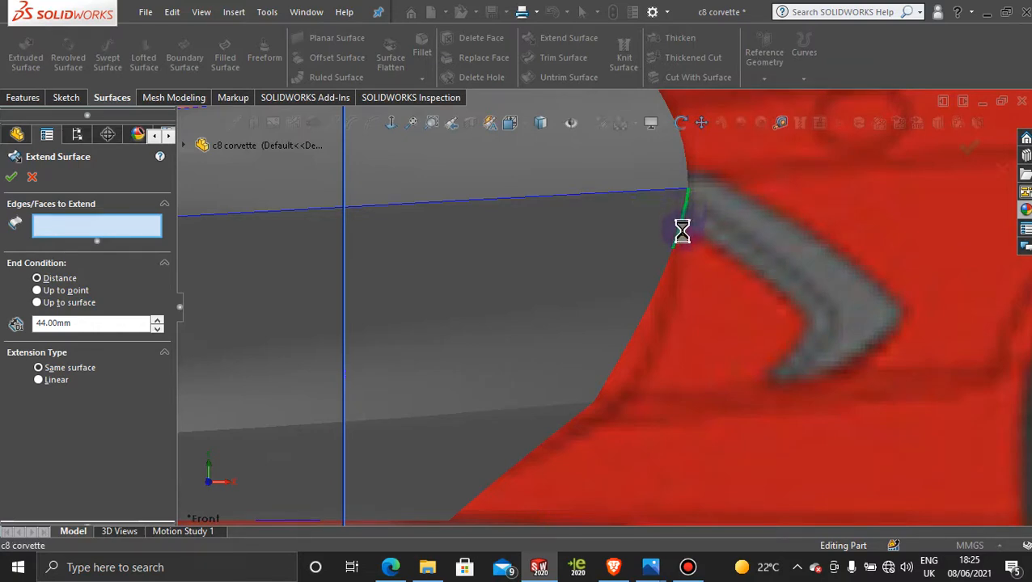
pyautogui.click(679, 235)
pyautogui.scroll(-3, 671, 263)
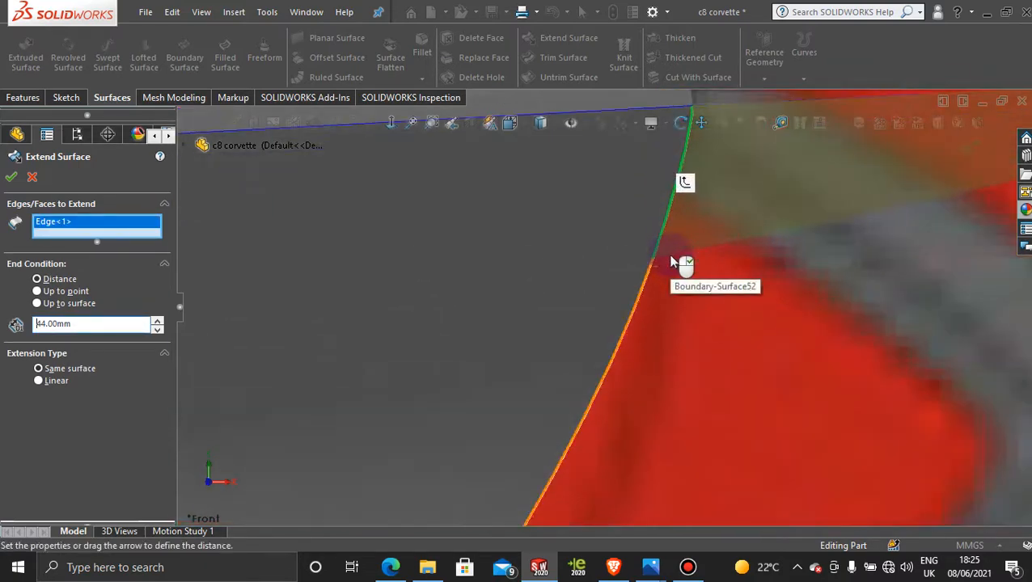
pyautogui.click(649, 276)
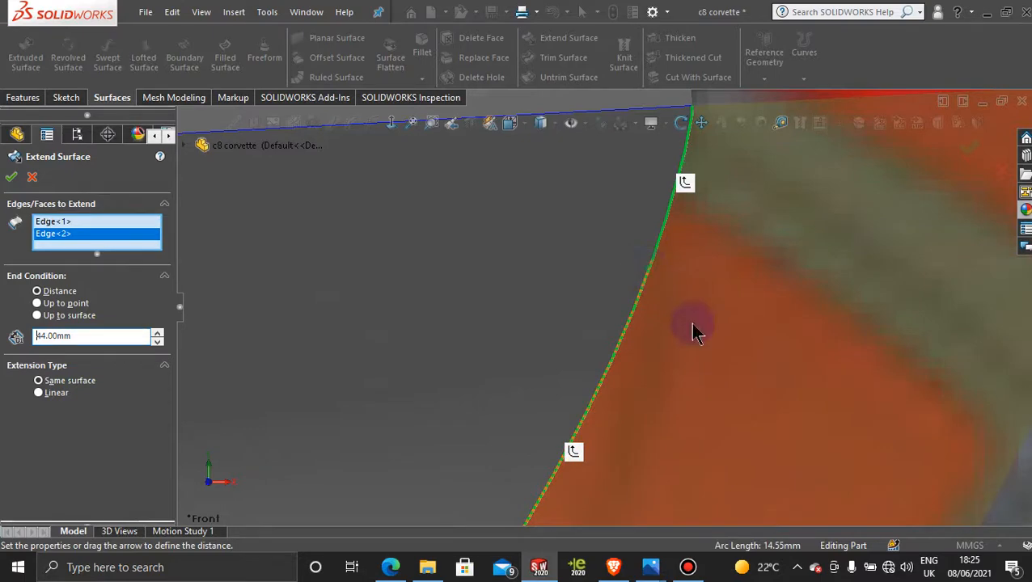
pyautogui.scroll(5, 693, 329)
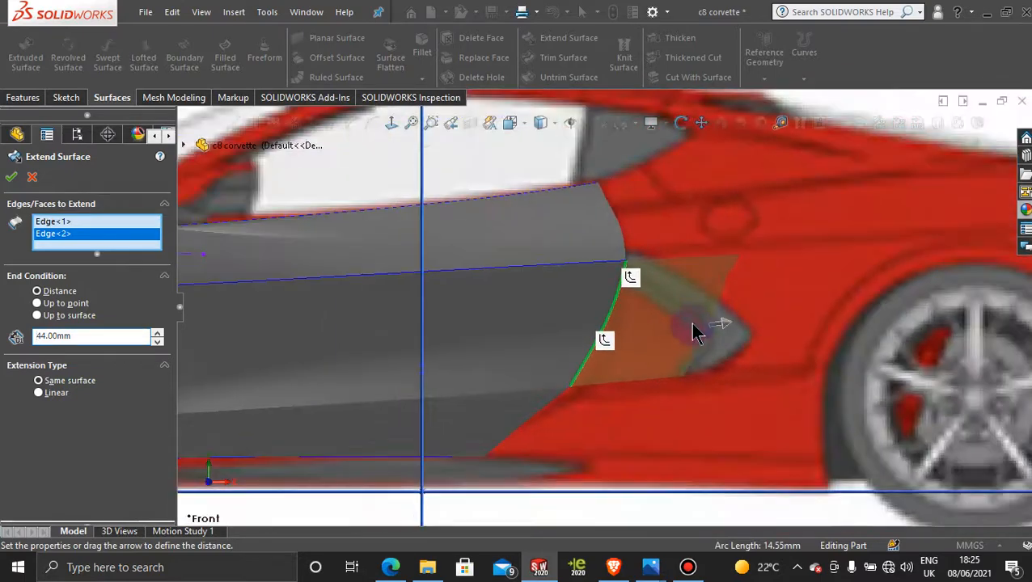
pyautogui.click(554, 410)
pyautogui.scroll(-8, 552, 410)
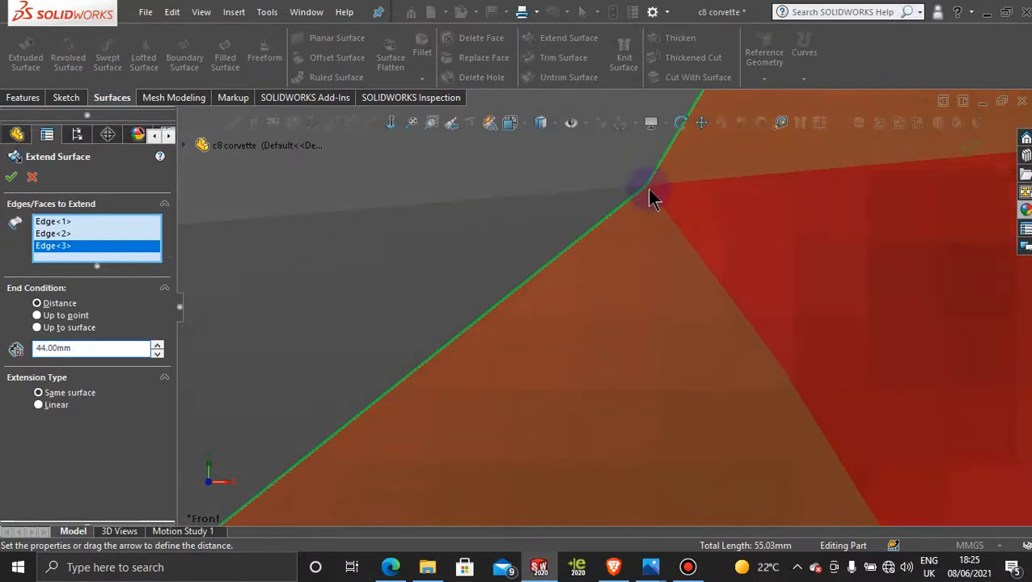
pyautogui.scroll(-5, 656, 184)
pyautogui.scroll(-3, 598, 299)
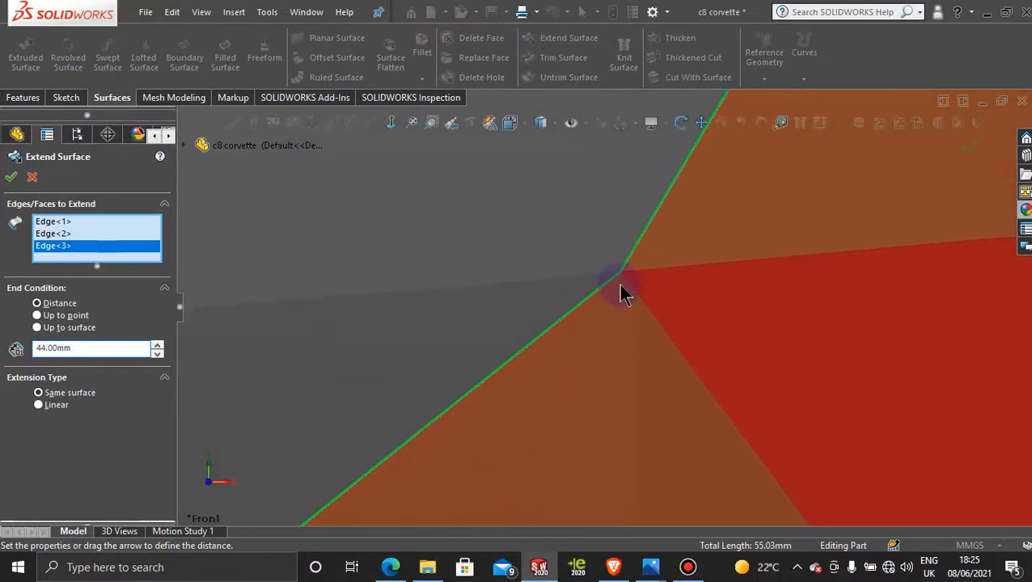
pyautogui.scroll(8, 676, 305)
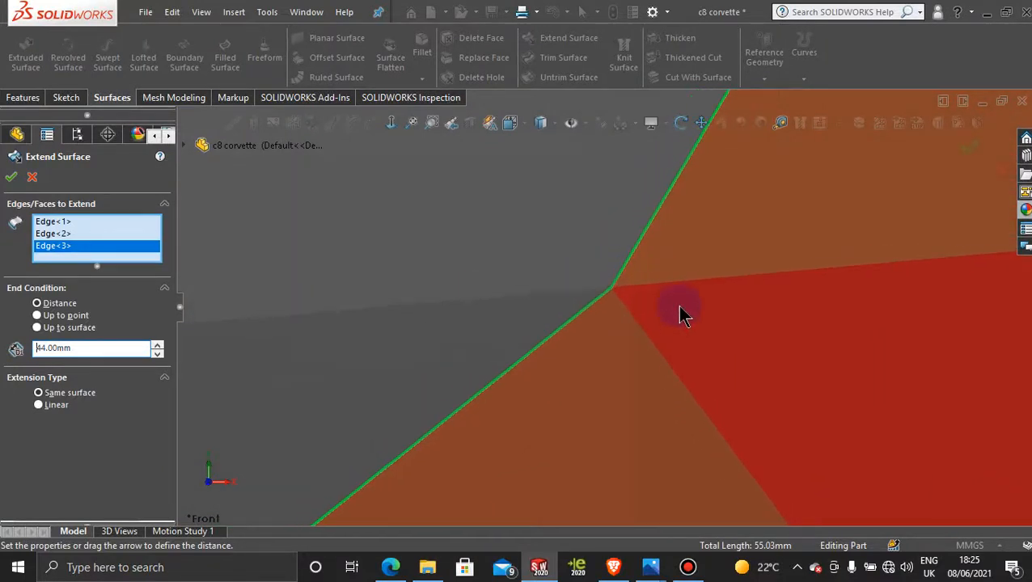
pyautogui.scroll(6, 676, 304)
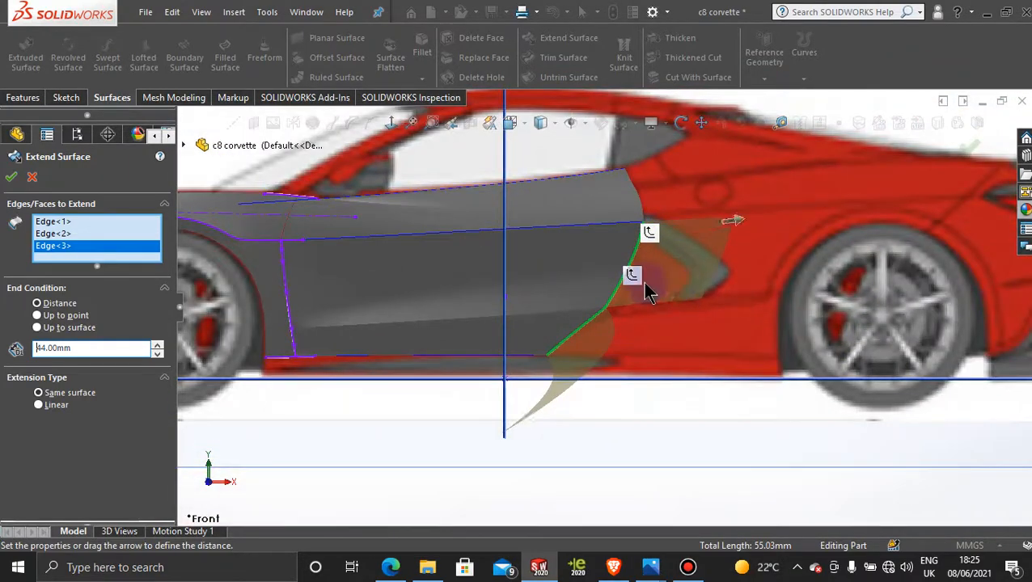
pyautogui.click(39, 407)
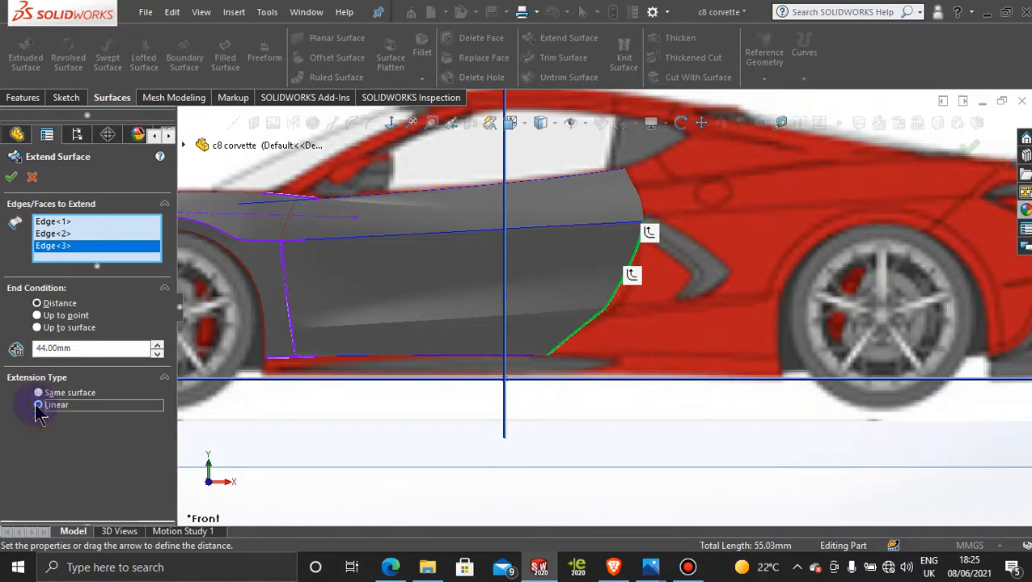
pyautogui.click(31, 177)
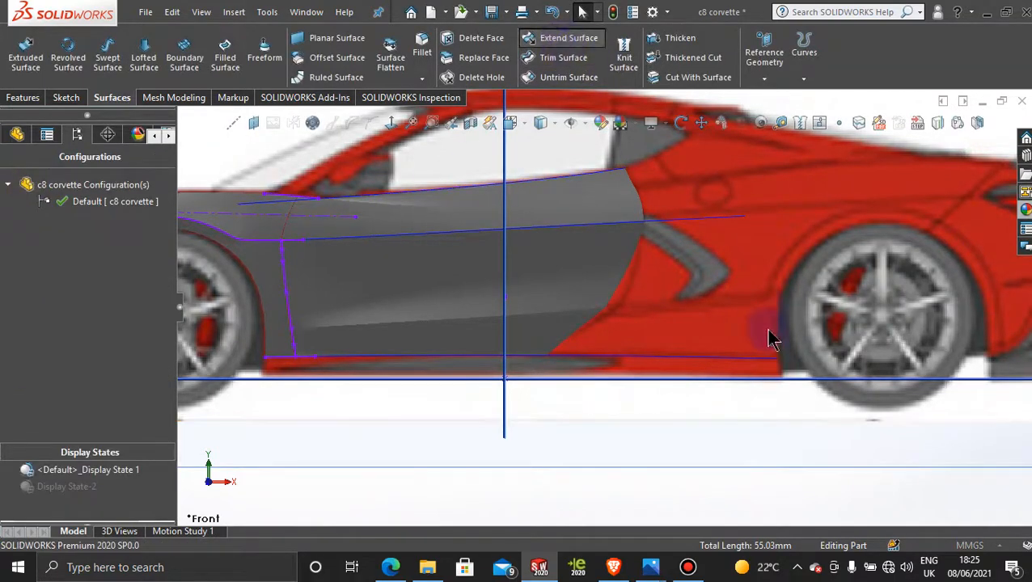
# - Extend the two rear edges of the lower door surfaces by 65 mm using the Same surface extension type
pyautogui.click(571, 342)
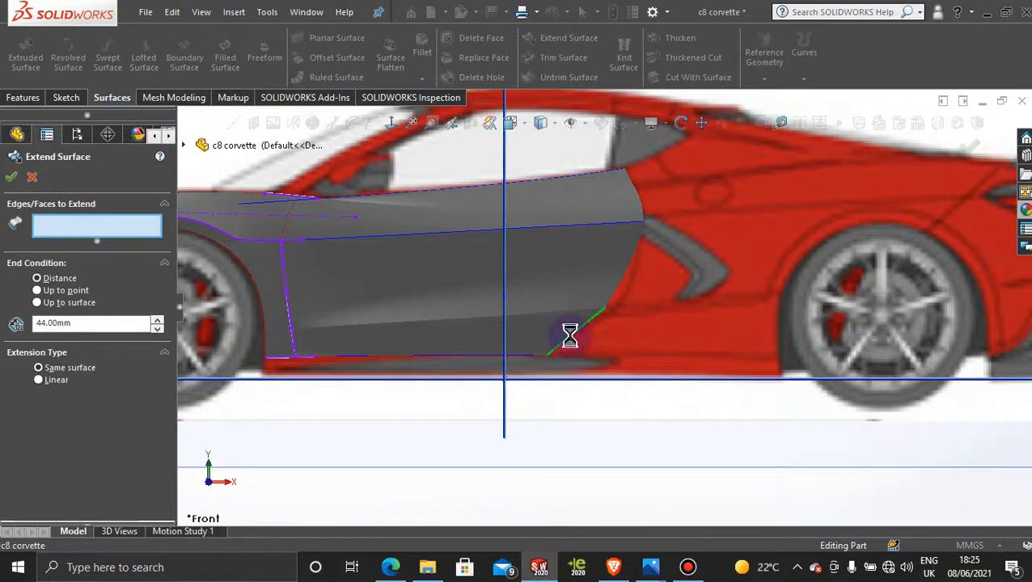
pyautogui.click(620, 291)
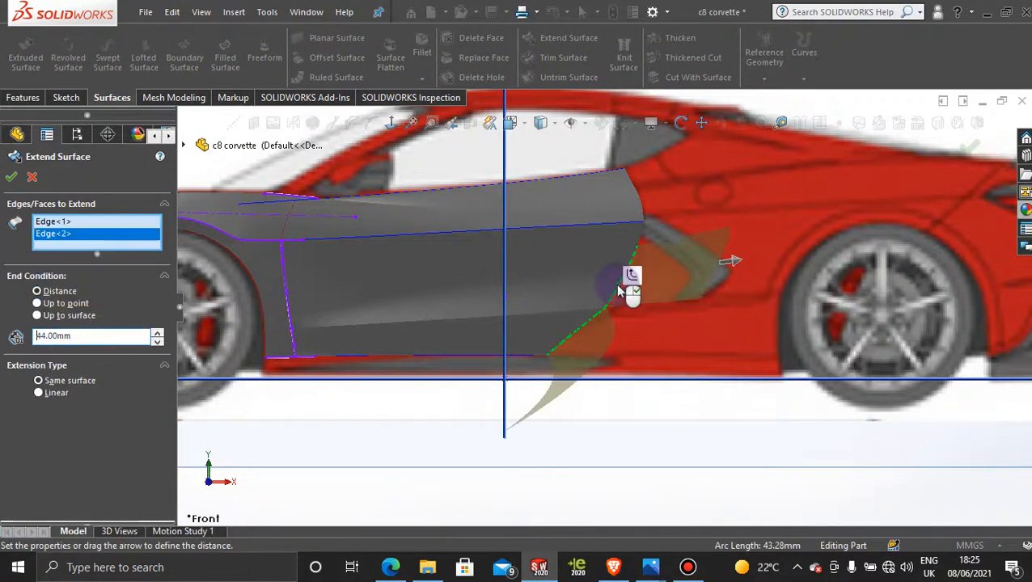
pyautogui.moveTo(732, 260); pyautogui.dragTo(774, 255)
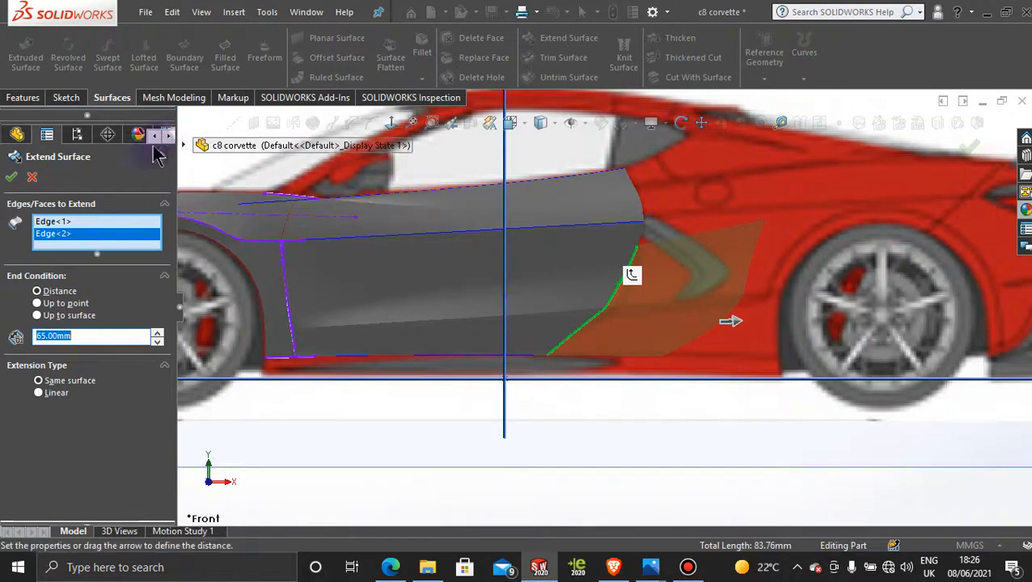
pyautogui.click(12, 181)
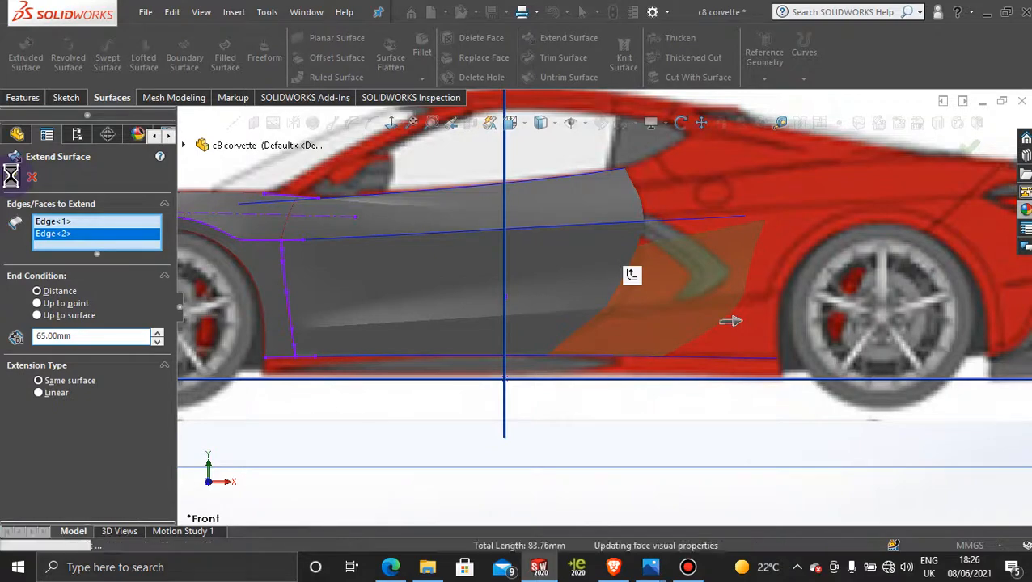
pyautogui.click(12, 181)
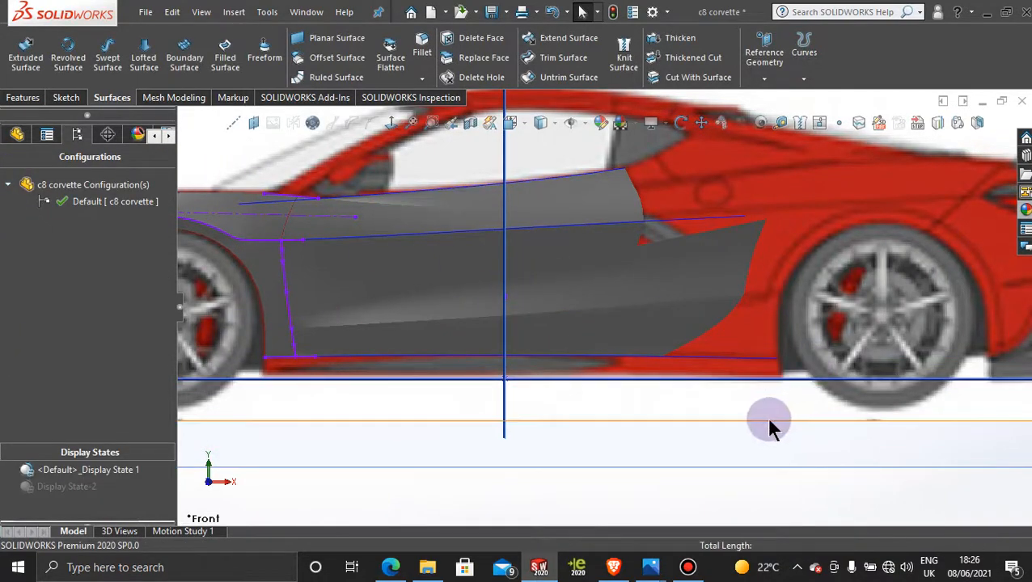
# - Examine the extended door surfaces from an angle and orient the view normal to the Front Plane
pyautogui.moveTo(769, 426)
pyautogui.mouseDown(button='middle')
pyautogui.moveTo(667, 466)
pyautogui.moveTo(728, 458)
pyautogui.moveTo(760, 497)
pyautogui.moveTo(766, 421)
pyautogui.moveTo(776, 427)
pyautogui.mouseUp(button='middle')
pyautogui.scroll(-3, 774, 425)
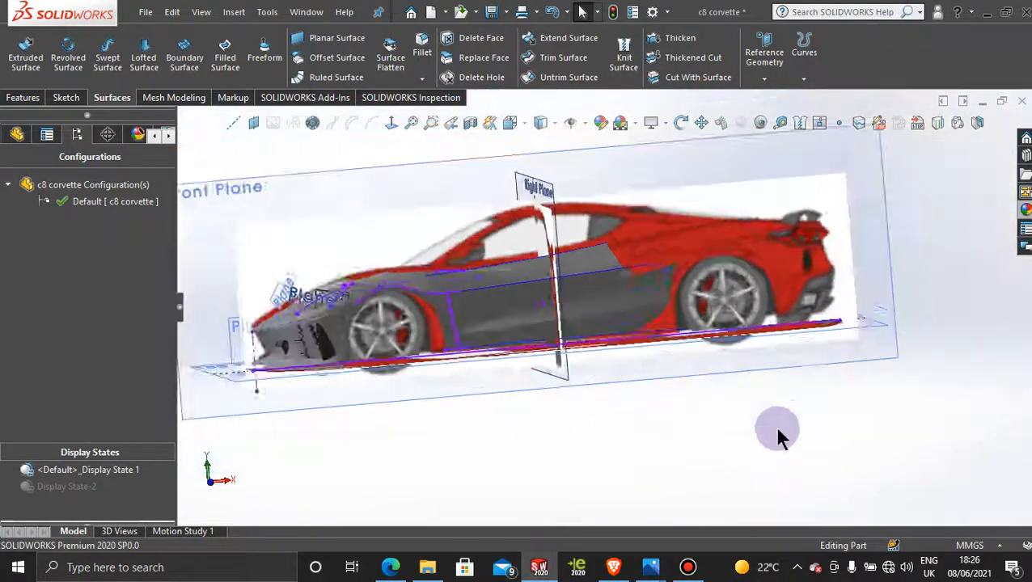
pyautogui.scroll(2, 606, 305)
pyautogui.moveTo(656, 273); pyautogui.dragTo(628, 310, button='middle')
pyautogui.scroll(2, 656, 292)
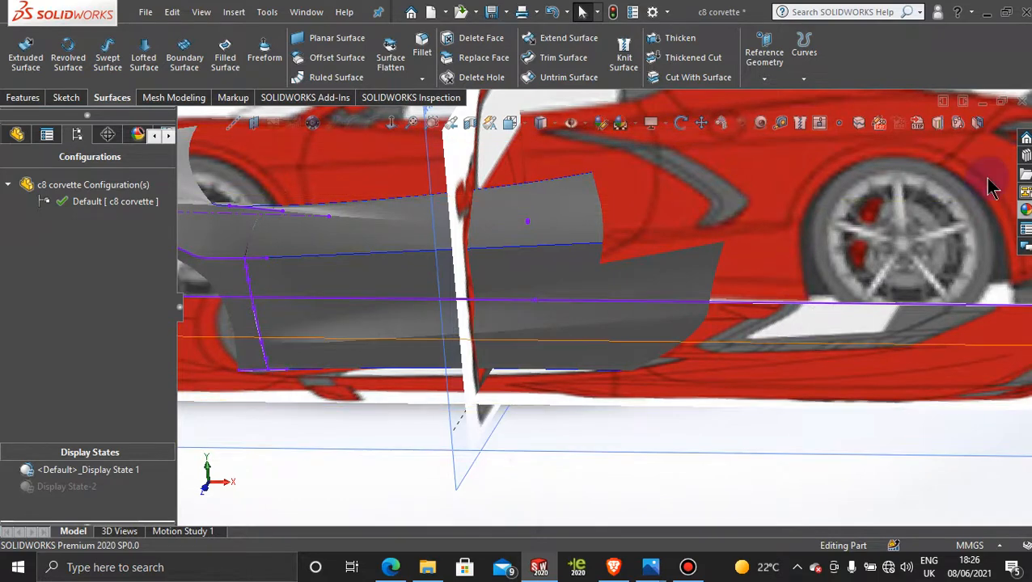
pyautogui.scroll(5, 610, 396)
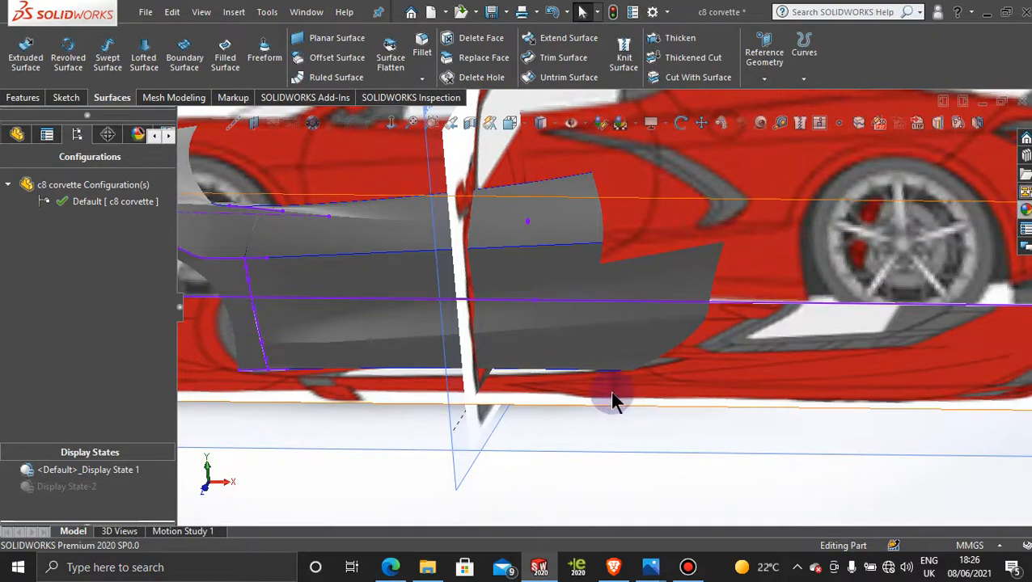
pyautogui.click(908, 188)
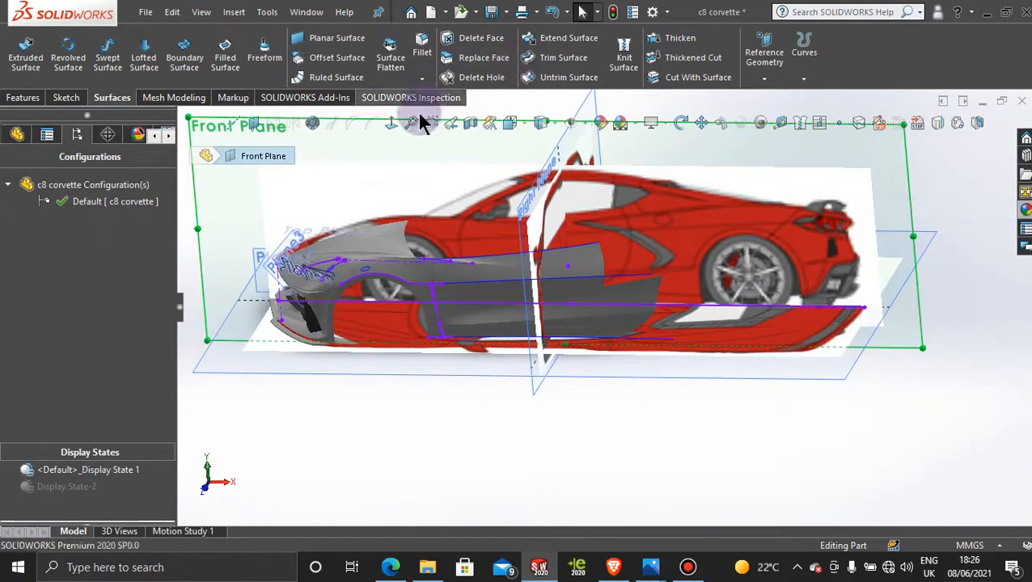
pyautogui.click(393, 125)
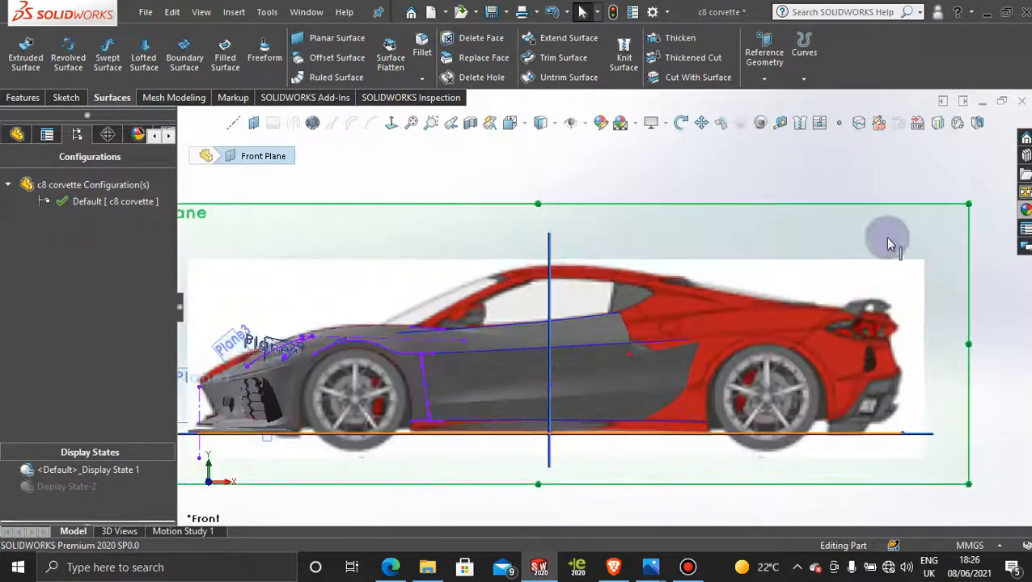
# - Apply a transparent appearance to the whole knitted door body so the reference image shows through
pyautogui.click(1023, 209)
pyautogui.moveTo(934, 332); pyautogui.dragTo(598, 388)
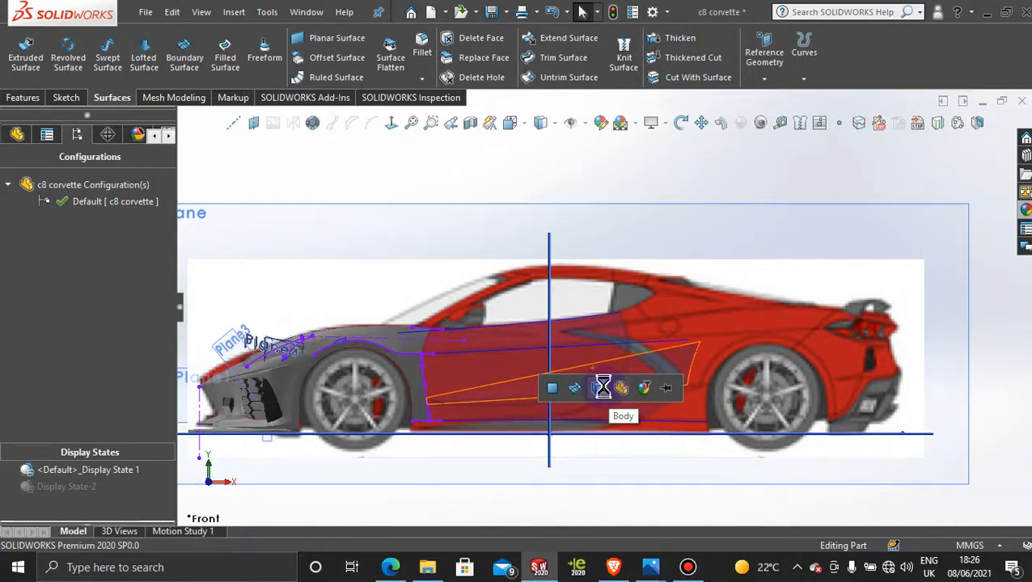
pyautogui.click(600, 389)
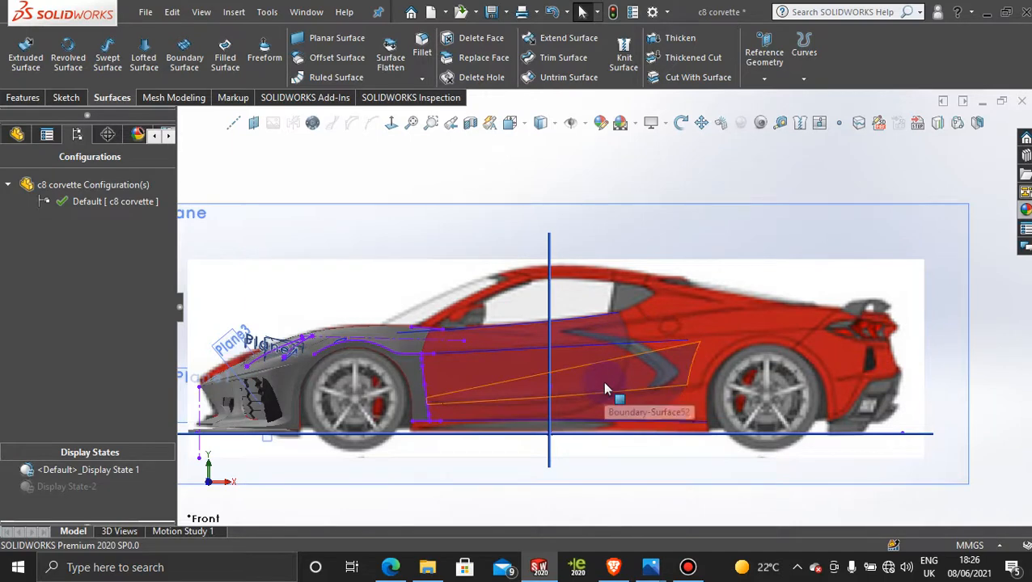
# - In a new 3D sketch, place points on the door surfaces at the side intake's lower end and its front tip
pyautogui.scroll(-5, 676, 356)
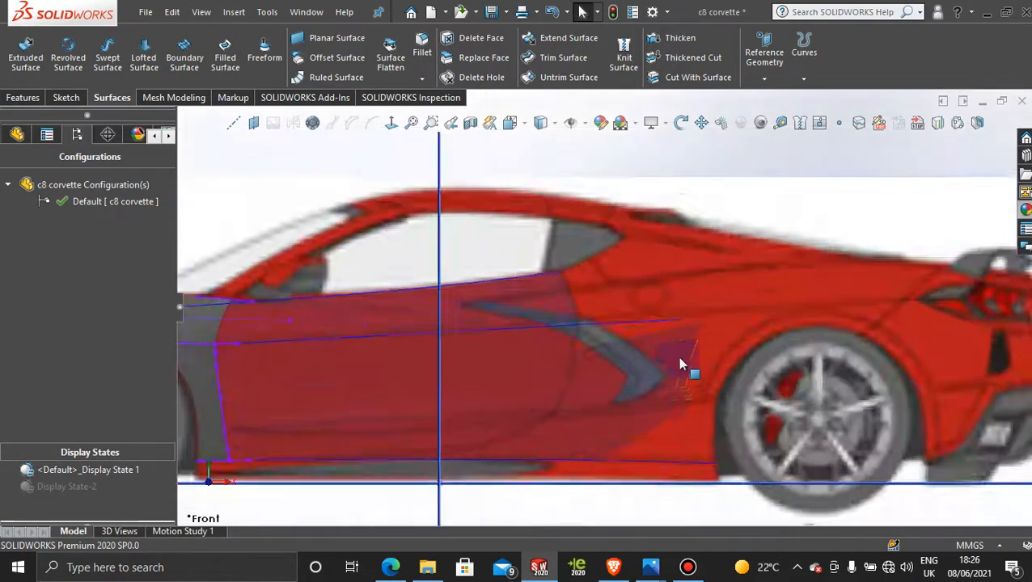
pyautogui.scroll(2, 665, 423)
pyautogui.scroll(-2, 617, 387)
pyautogui.scroll(3, 610, 385)
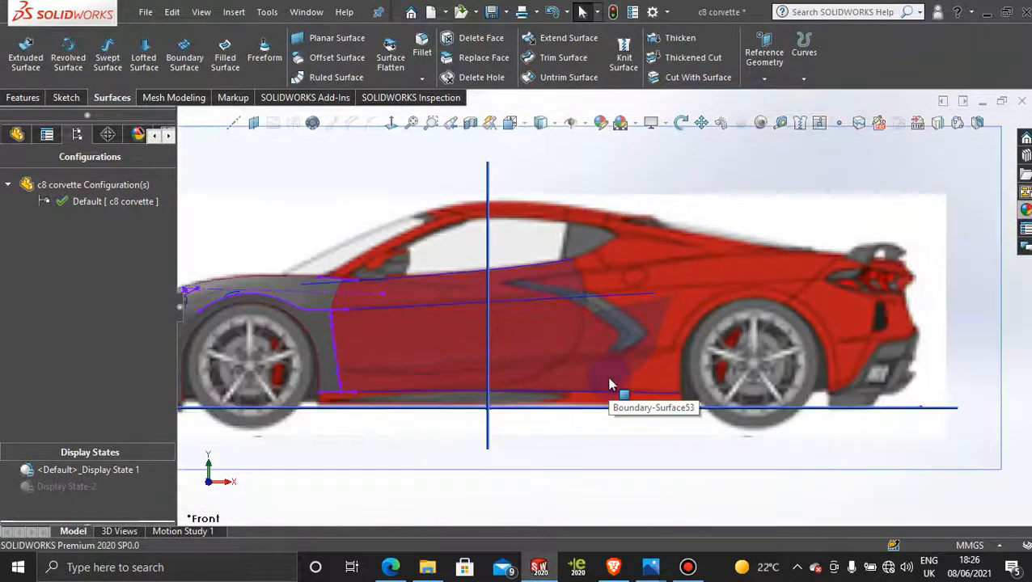
pyautogui.scroll(-1, 563, 290)
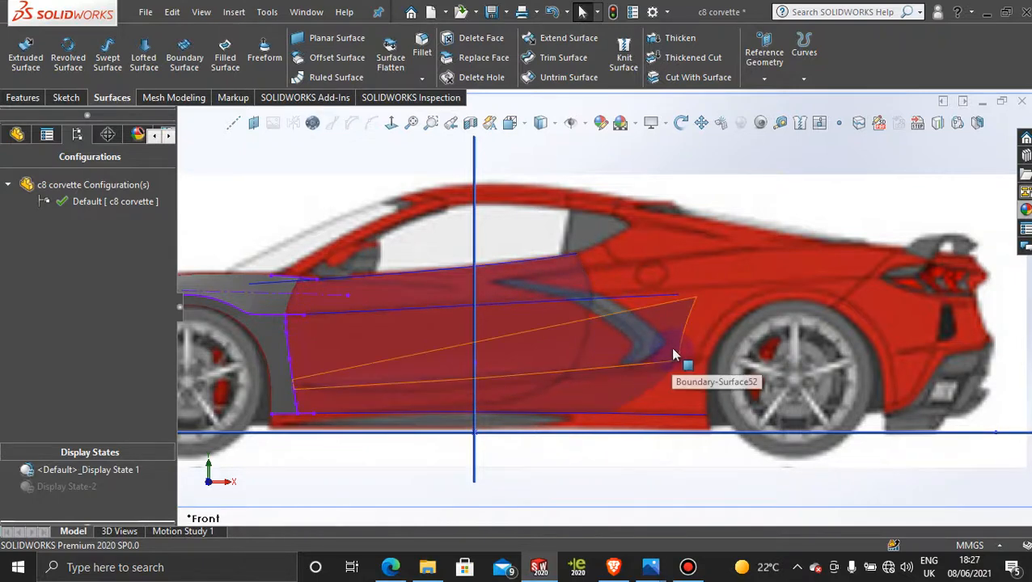
pyautogui.click(66, 97)
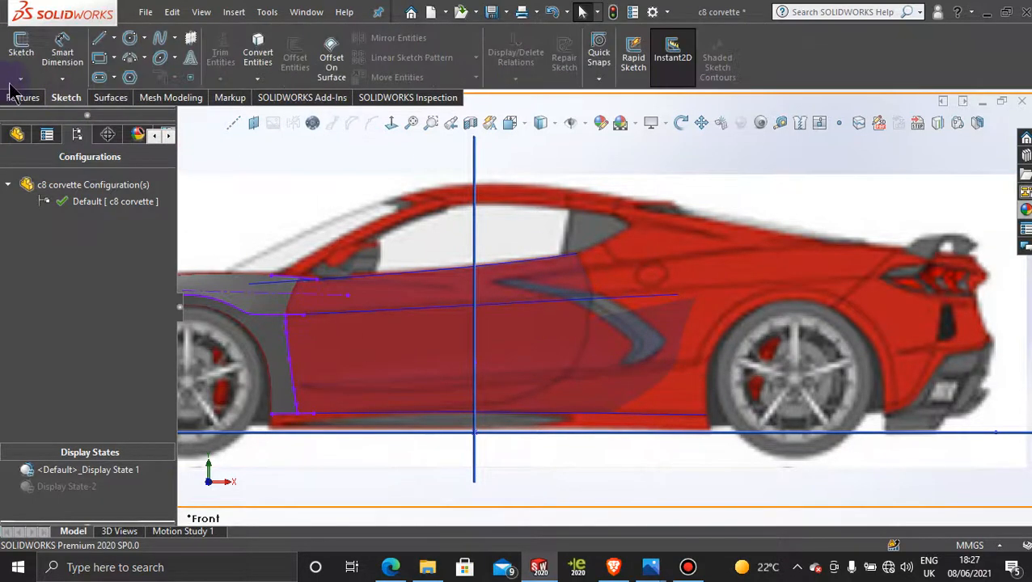
pyautogui.click(20, 79)
pyautogui.click(50, 115)
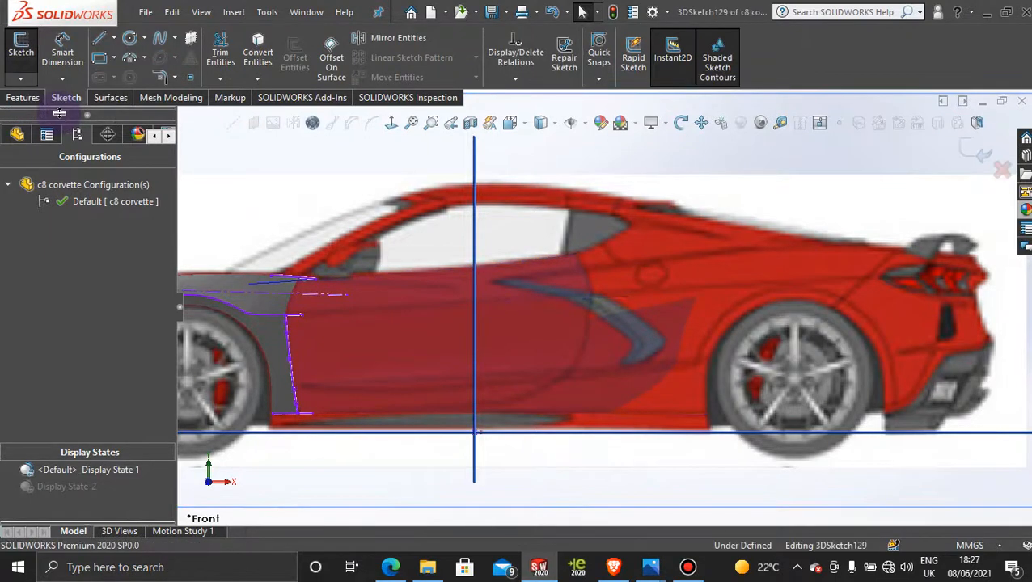
pyautogui.click(190, 79)
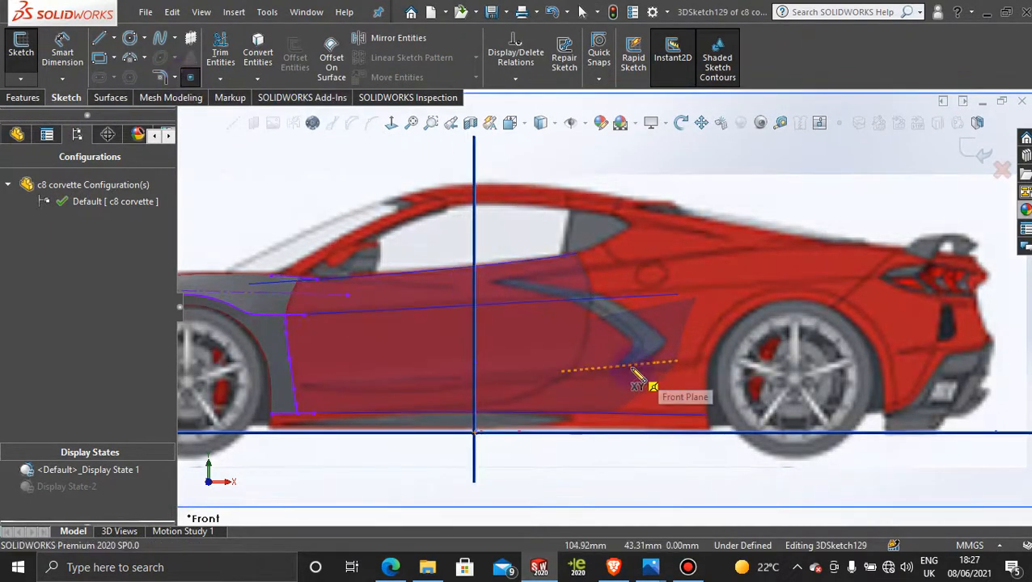
pyautogui.scroll(-5, 623, 367)
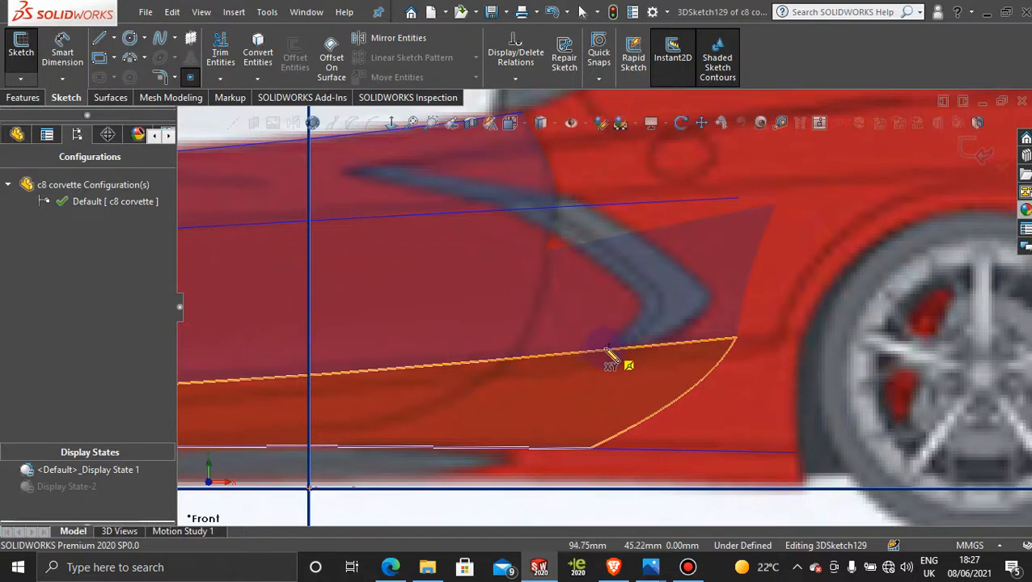
pyautogui.click(602, 350)
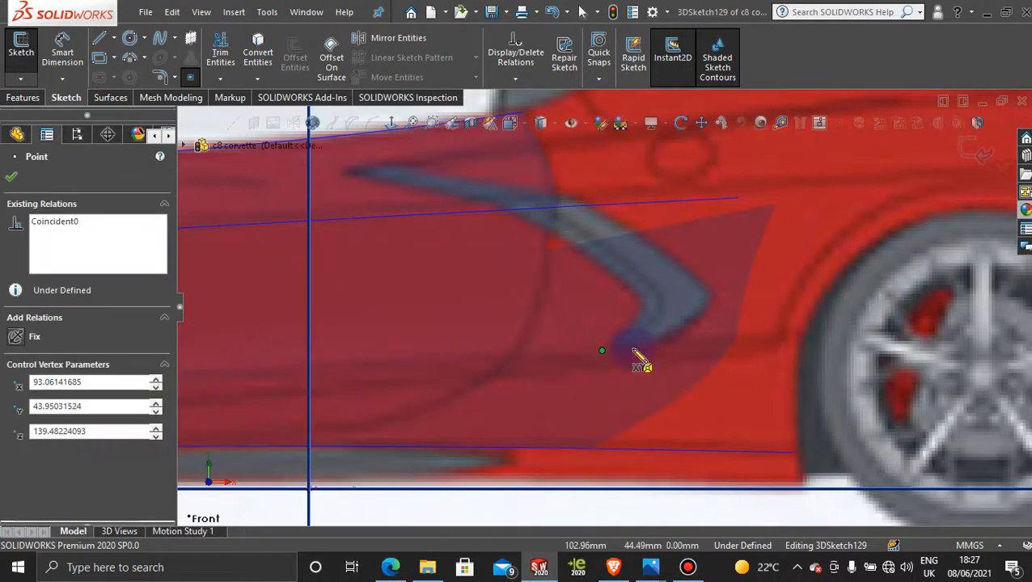
pyautogui.scroll(4, 491, 237)
pyautogui.scroll(-6, 527, 269)
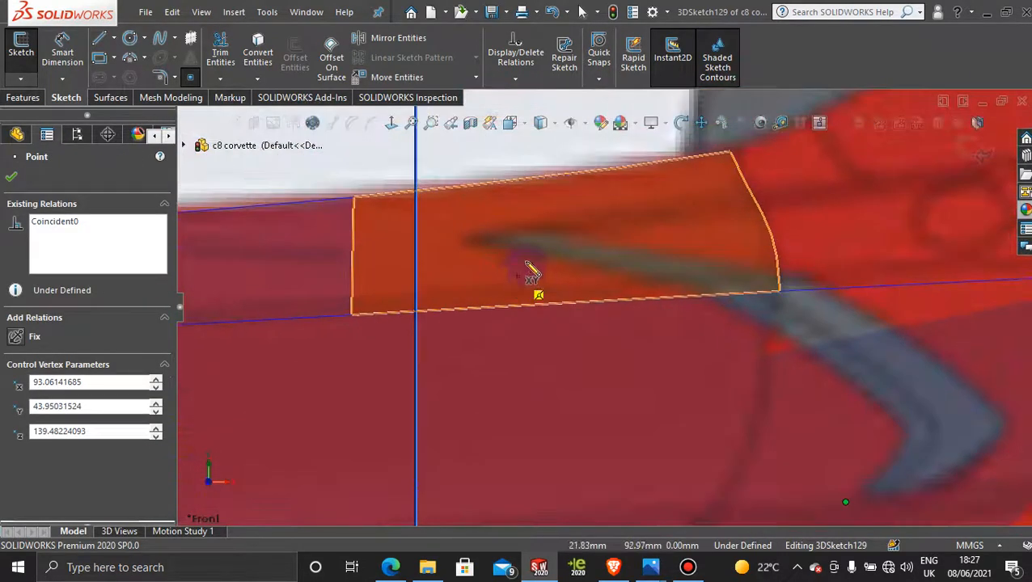
pyautogui.click(460, 241)
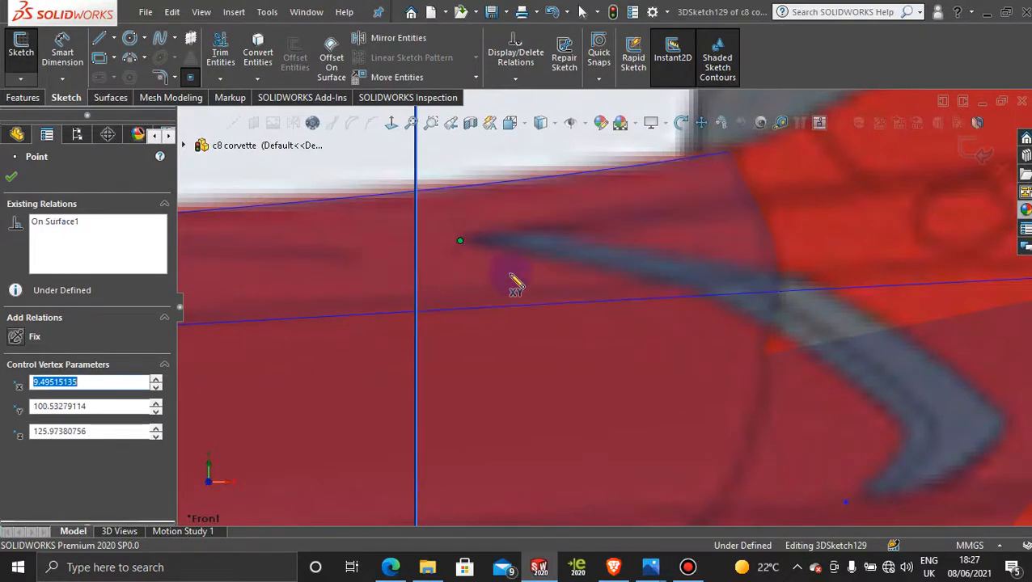
pyautogui.press('Escape')
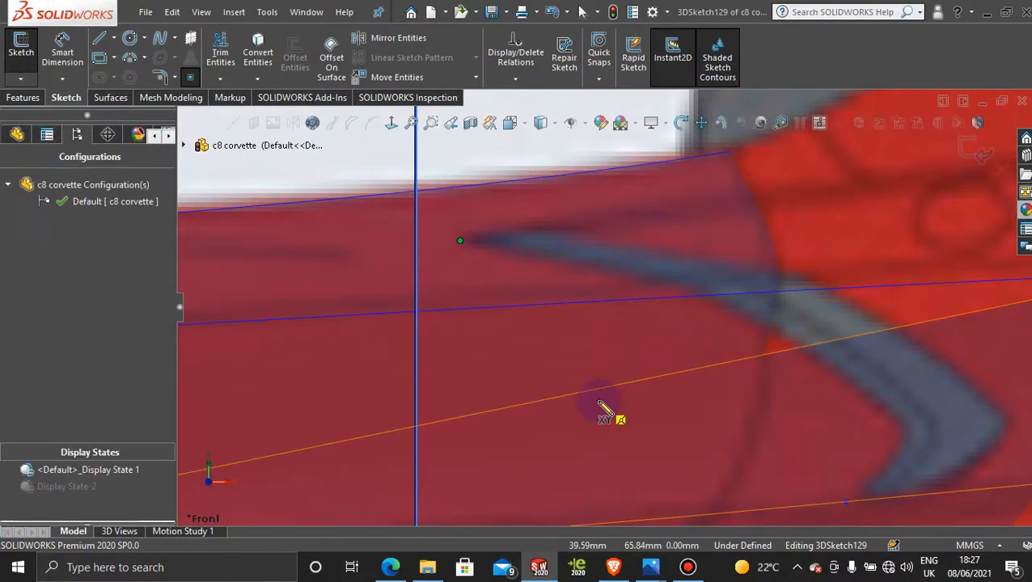
# - Draw a spline from the intake's front tip point through five intermediate points to the lower end point
pyautogui.scroll(5, 600, 404)
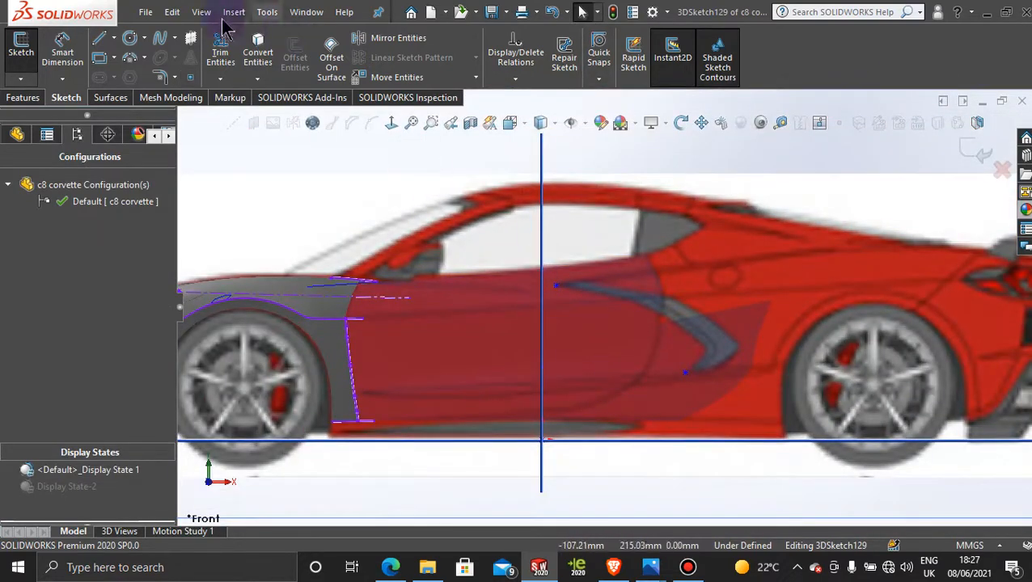
pyautogui.click(159, 38)
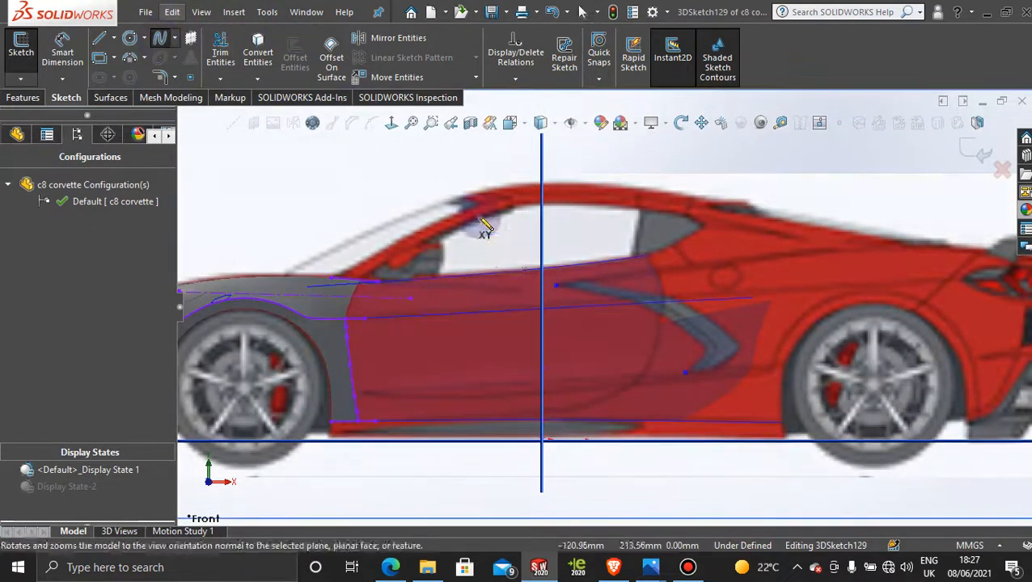
pyautogui.click(556, 286)
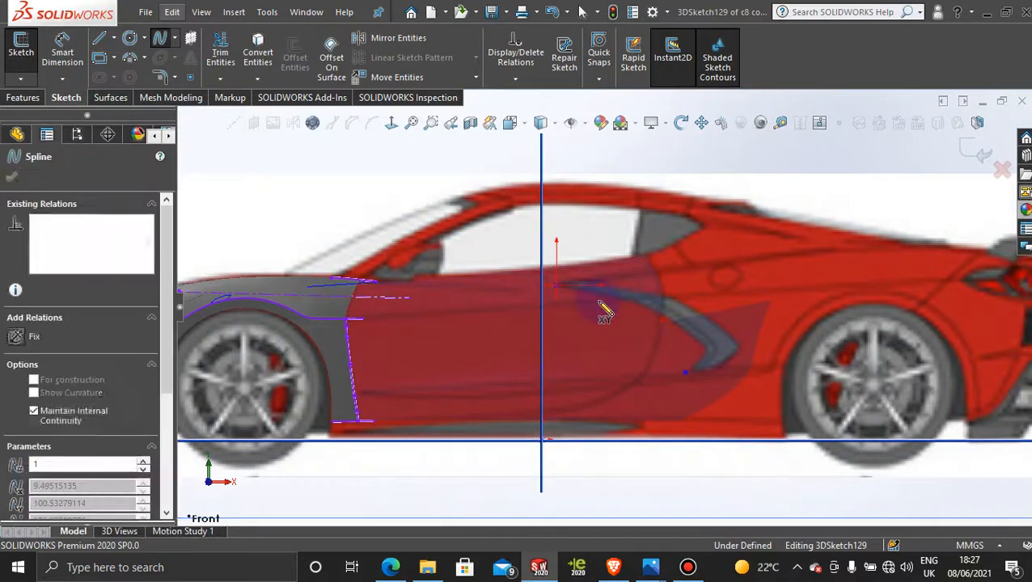
pyautogui.scroll(-4, 564, 290)
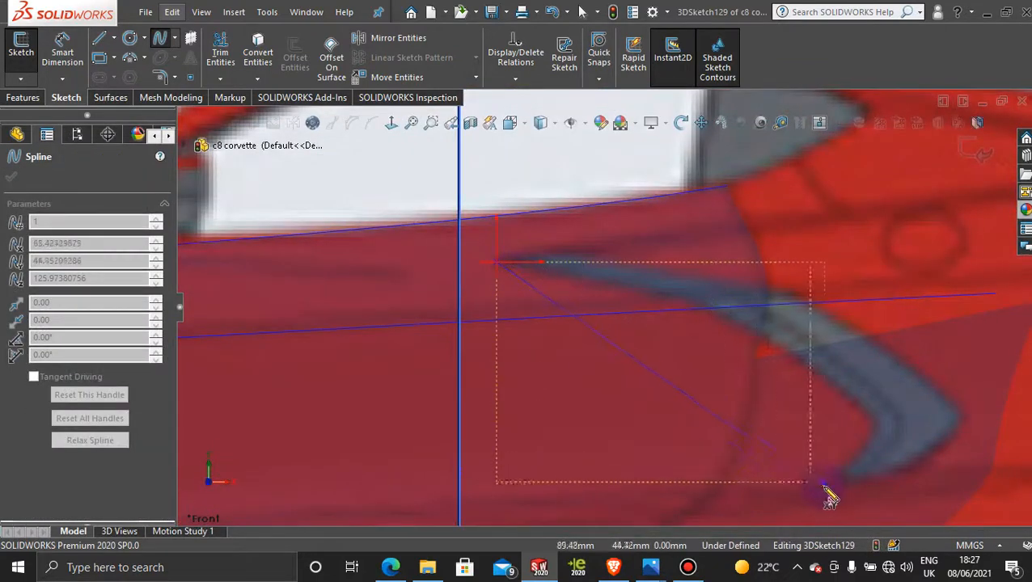
pyautogui.click(526, 285)
pyautogui.click(595, 328)
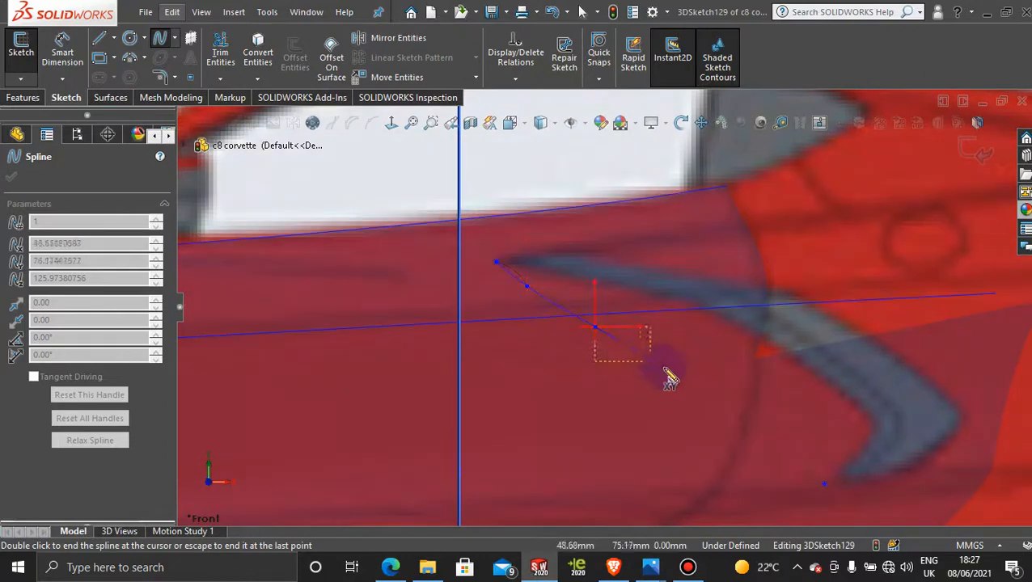
pyautogui.click(670, 370)
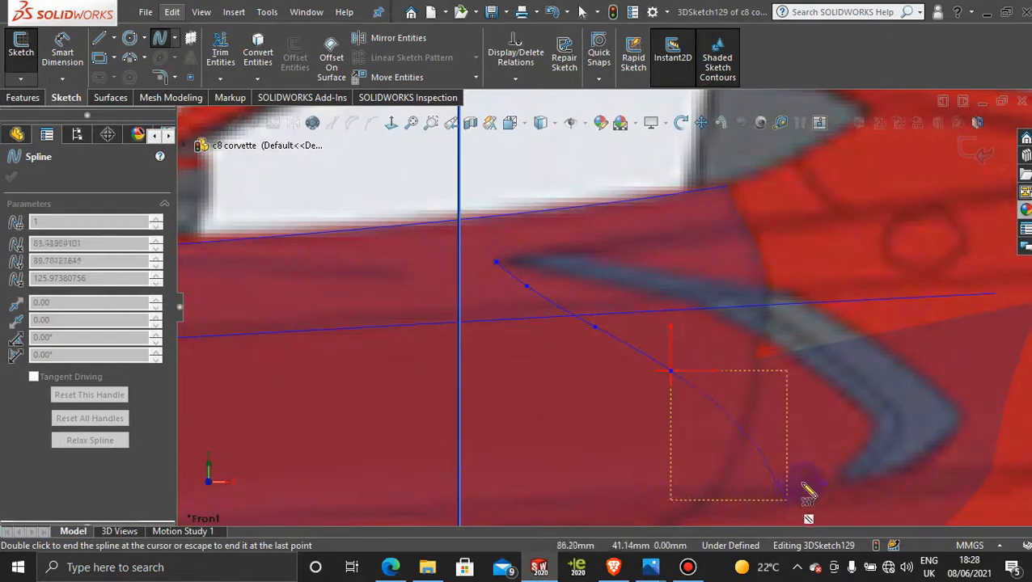
pyautogui.click(712, 397)
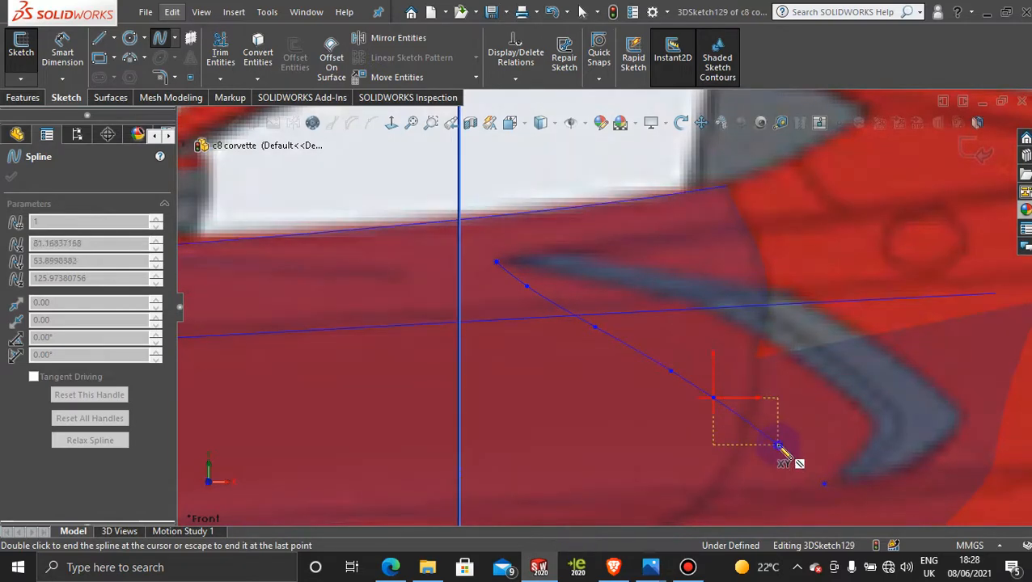
pyautogui.click(777, 445)
pyautogui.click(824, 484)
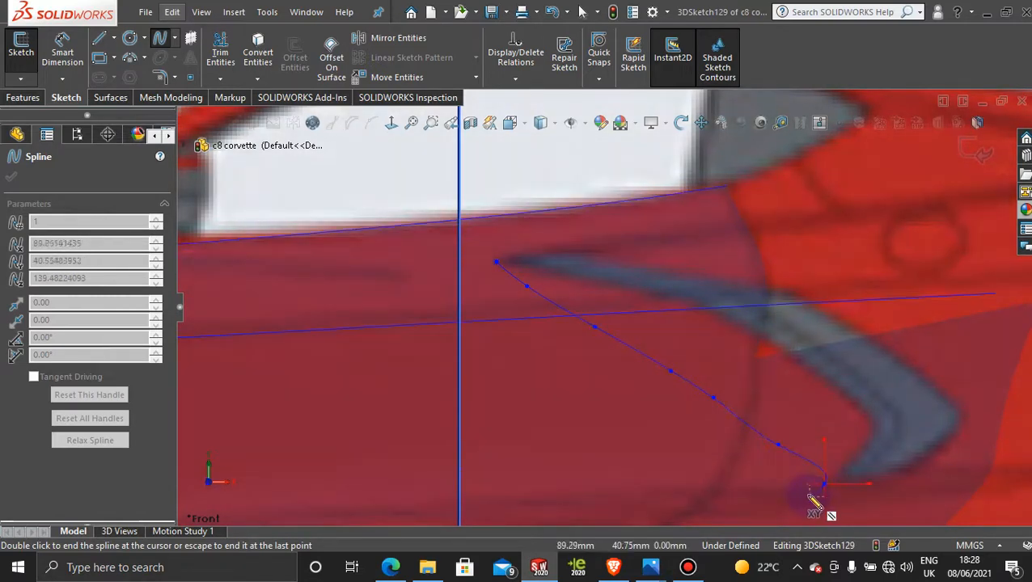
# - Finish the intake spline, display its control polygon and adjust the control point second from the lower end point's neighbour
pyautogui.scroll(5, 778, 436)
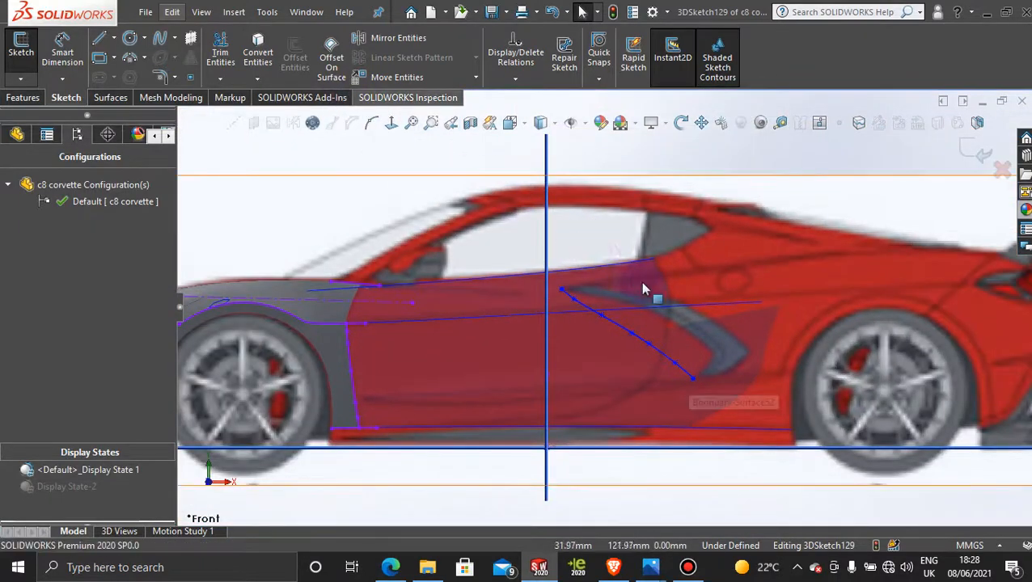
pyautogui.click(624, 326)
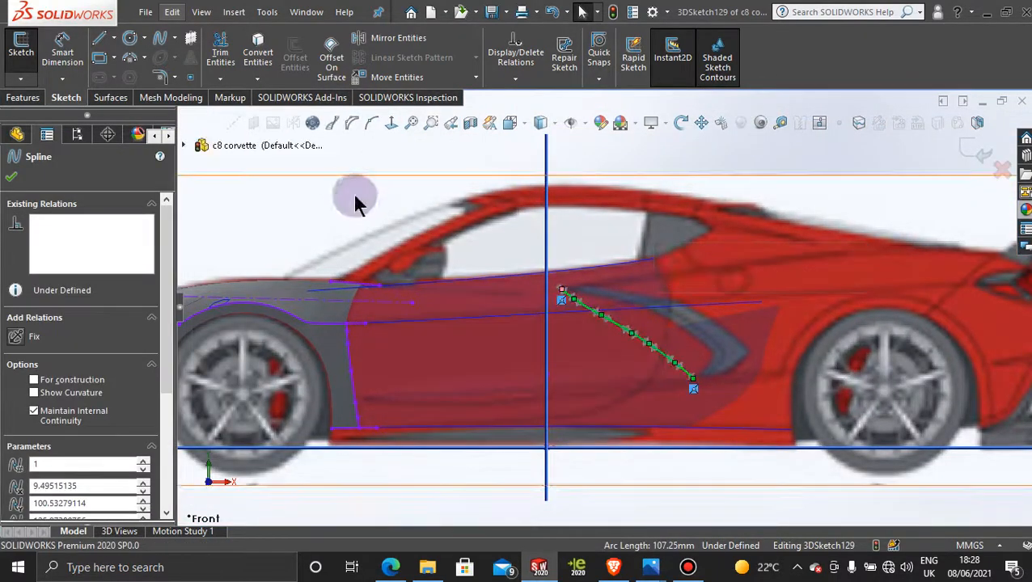
pyautogui.click(351, 122)
pyautogui.scroll(-8, 591, 349)
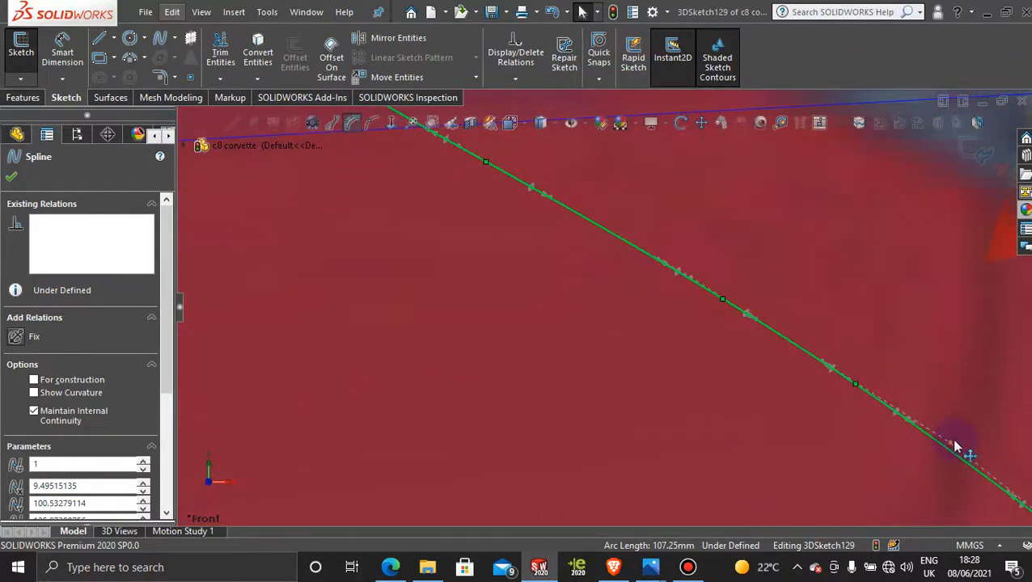
pyautogui.click(955, 447)
pyautogui.scroll(6, 942, 437)
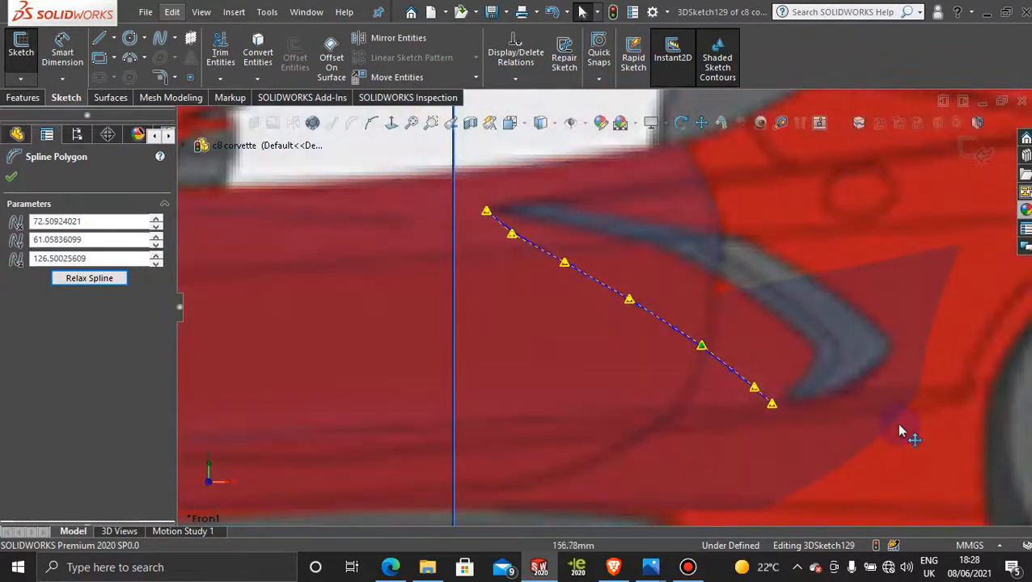
# - Shift the spline's intermediate control points in the front view so the intake line runs nearly straight from front tip to lower end
pyautogui.scroll(-3, 484, 258)
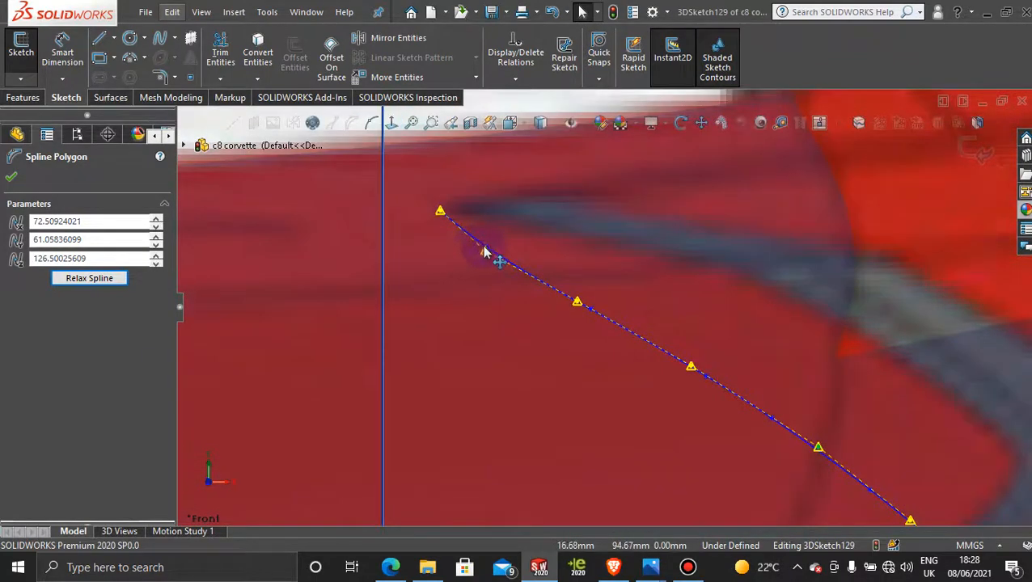
pyautogui.moveTo(485, 252); pyautogui.dragTo(489, 249)
pyautogui.moveTo(579, 305); pyautogui.dragTo(584, 304)
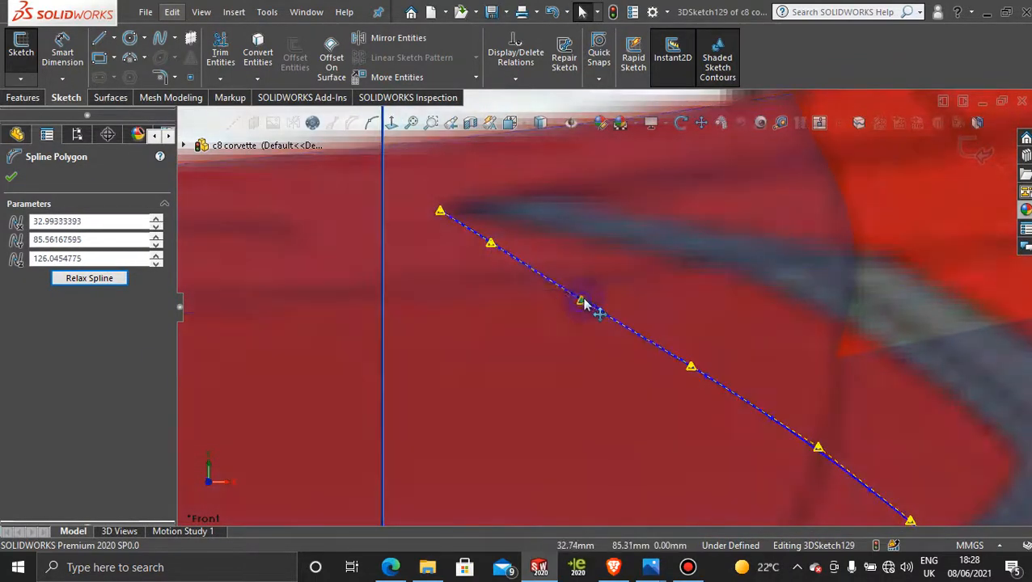
pyautogui.scroll(3, 734, 414)
pyautogui.scroll(-2, 725, 419)
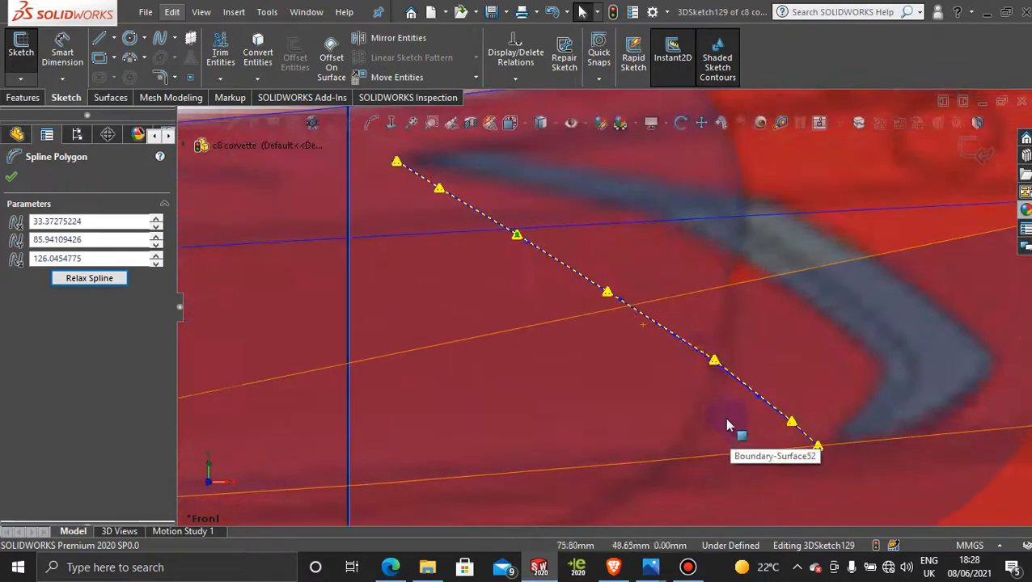
pyautogui.moveTo(712, 362); pyautogui.dragTo(712, 367)
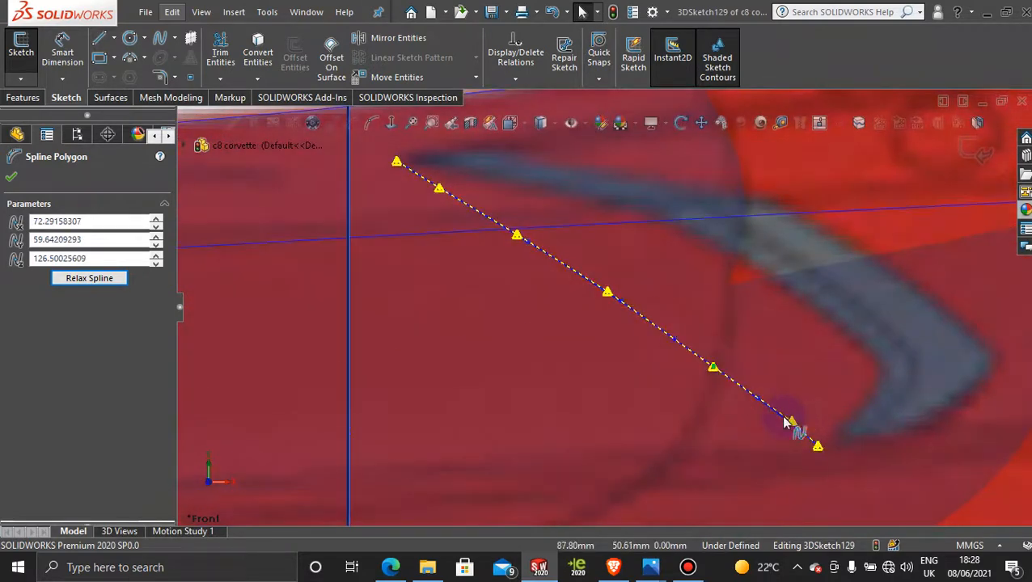
pyautogui.moveTo(788, 422); pyautogui.dragTo(781, 424)
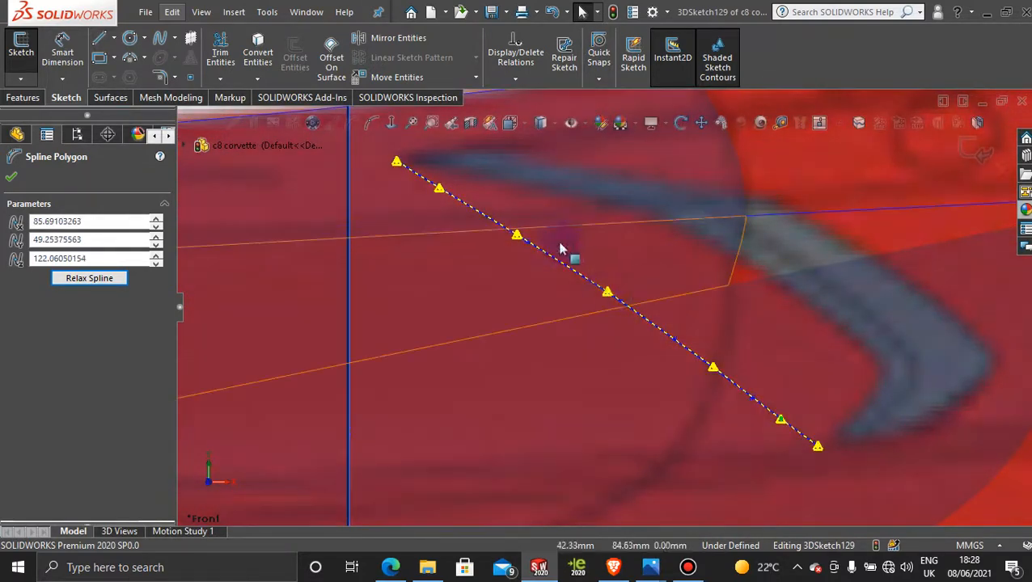
pyautogui.click(711, 369)
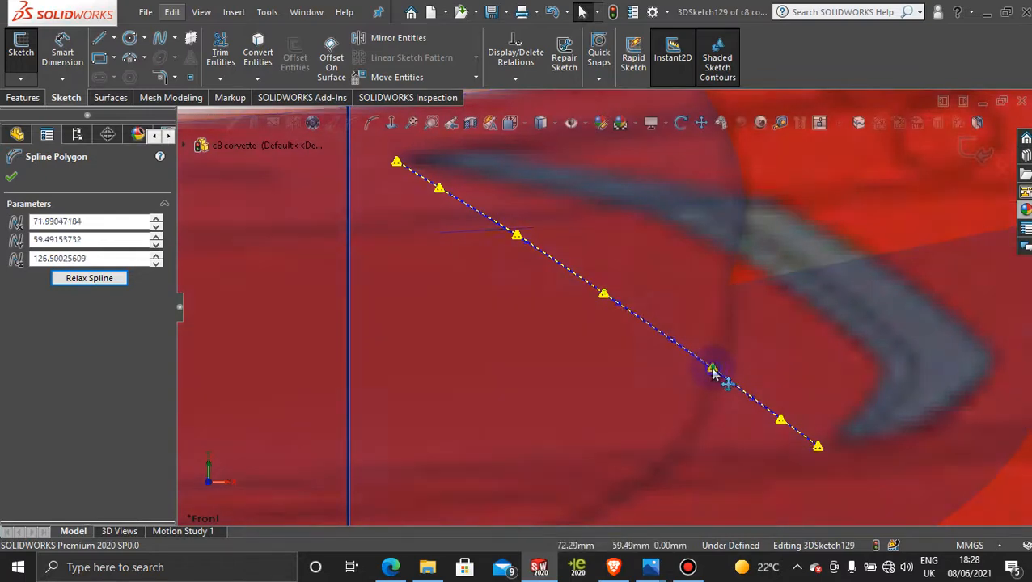
pyautogui.click(516, 239)
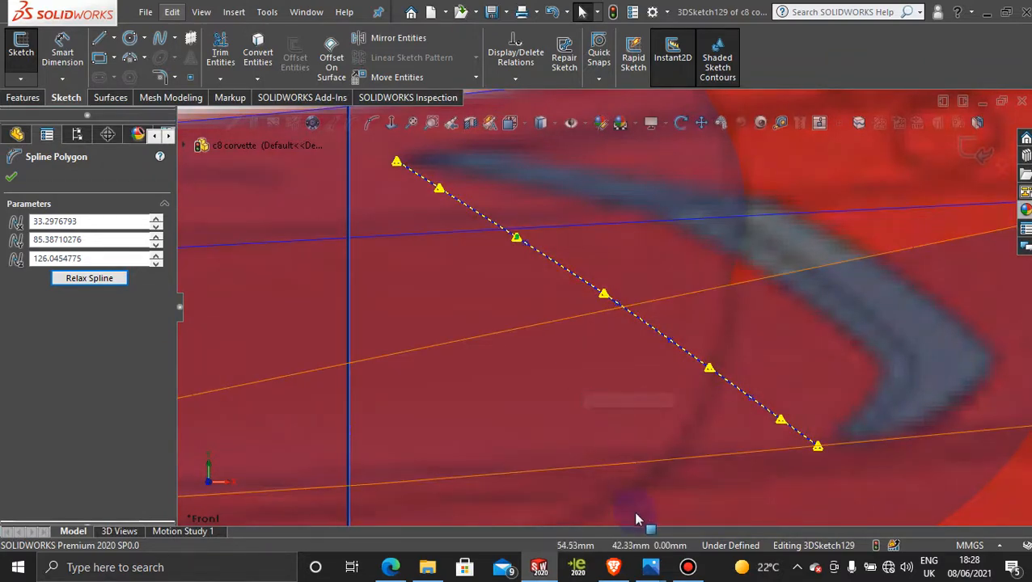
# - Switch to the Photos window with the rear three-quarter Corvette picture and examine the side intake enlarged
pyautogui.moveTo(655, 569)
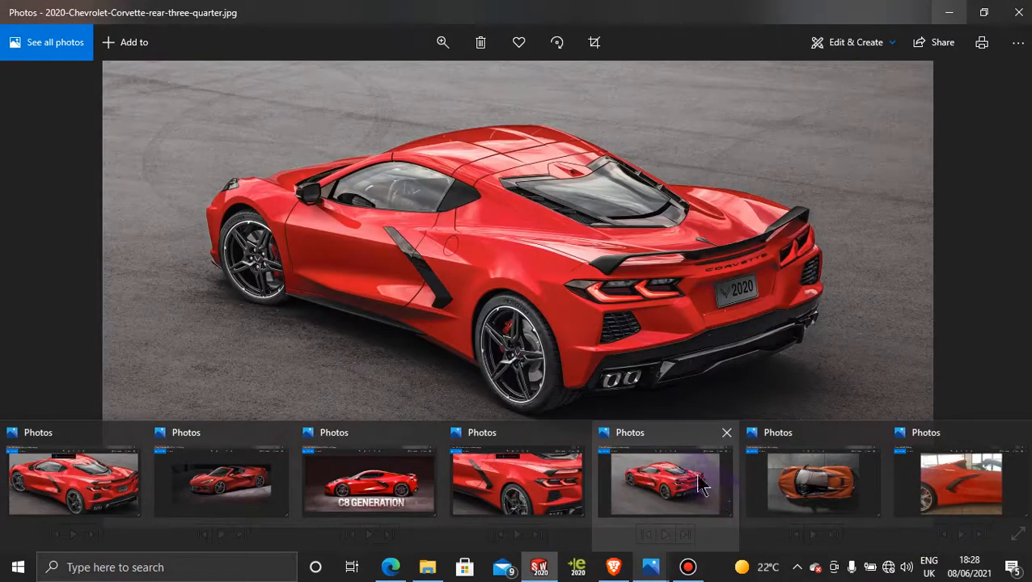
pyautogui.click(702, 483)
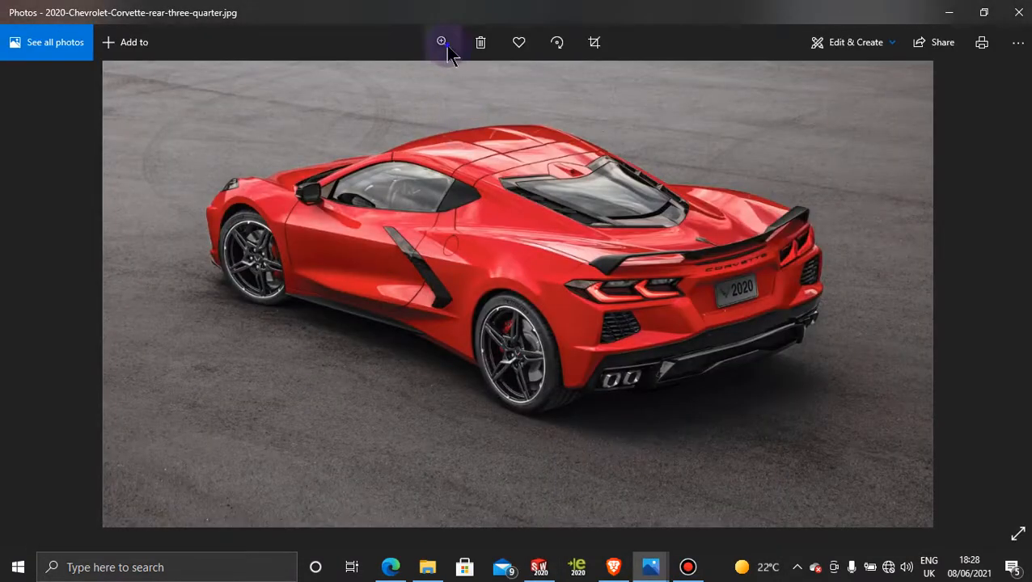
pyautogui.click(442, 42)
pyautogui.click(420, 83)
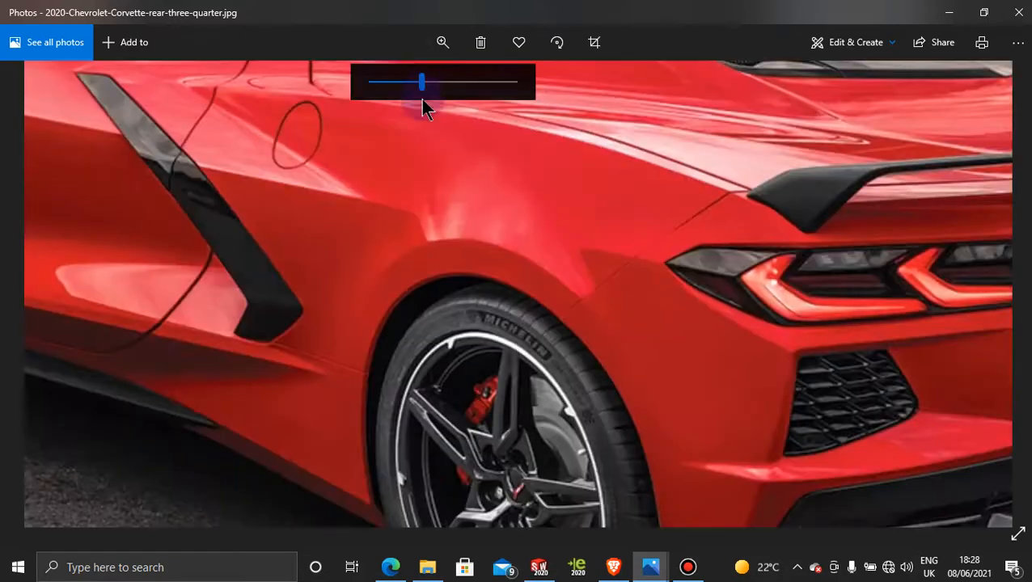
pyautogui.moveTo(421, 83); pyautogui.dragTo(403, 84)
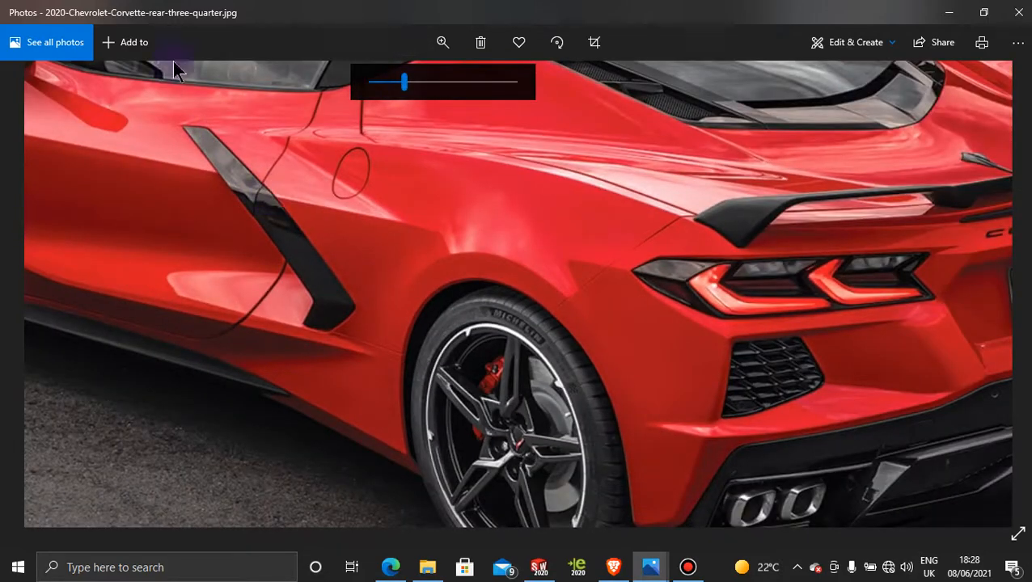
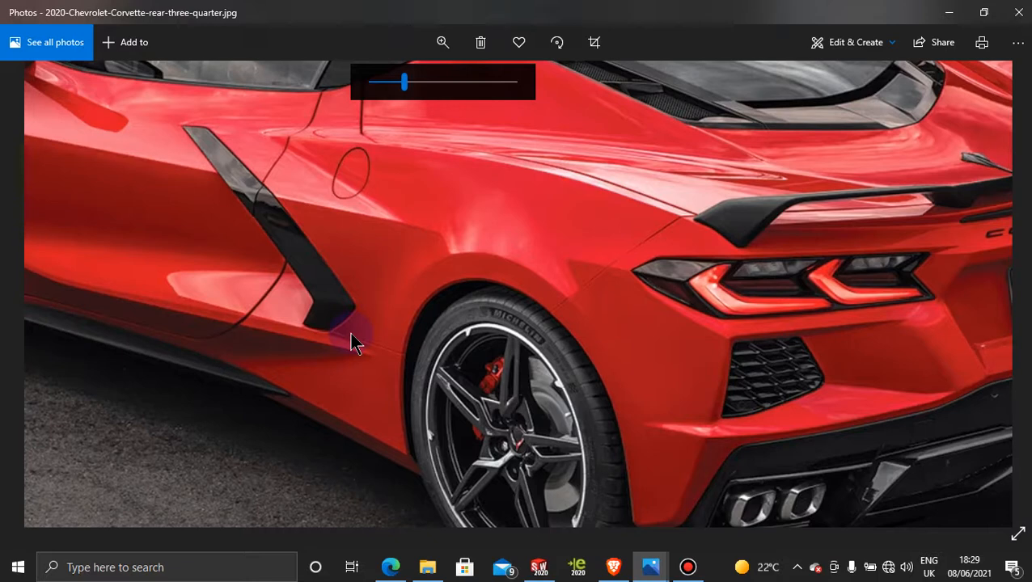
pyautogui.click(687, 567)
pyautogui.click(801, 165)
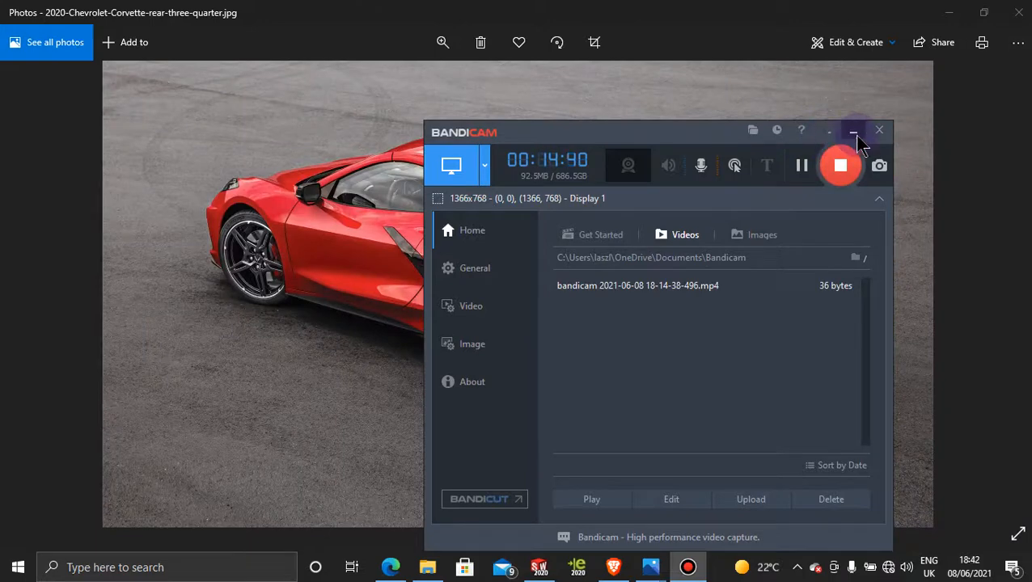
pyautogui.click(854, 134)
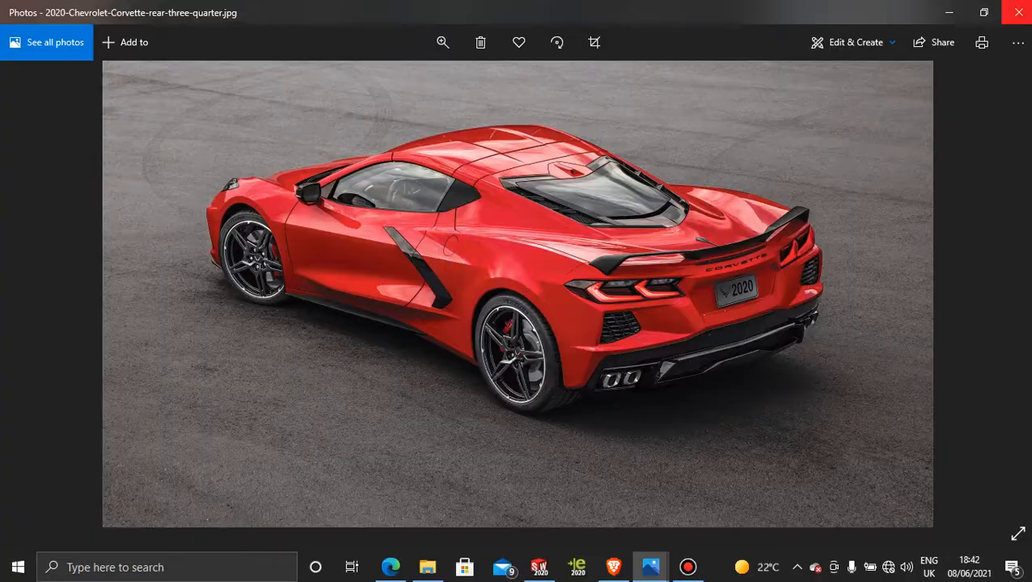
# - Return to SOLIDWORKS and fine-tune the spline's middle control point to about X 50.1, Y 73.9 and the next rearward to about X 71, Y 59.4
pyautogui.click(947, 12)
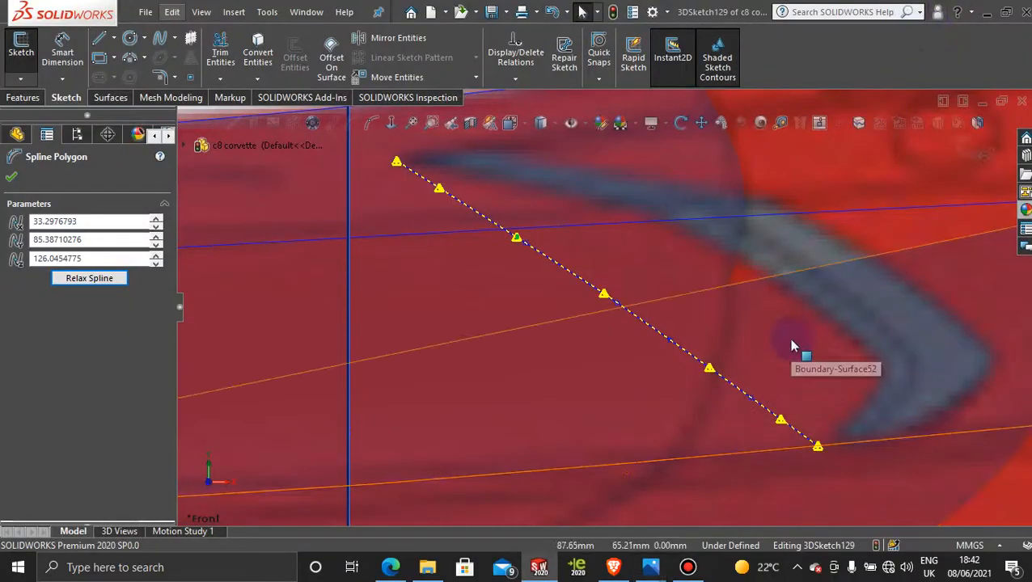
pyautogui.scroll(-2, 690, 350)
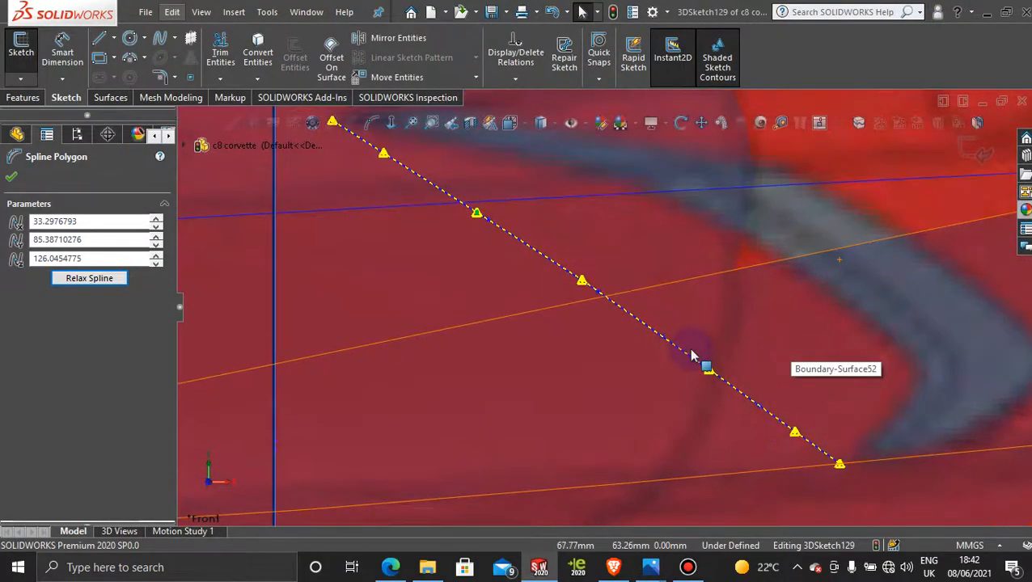
pyautogui.click(584, 283)
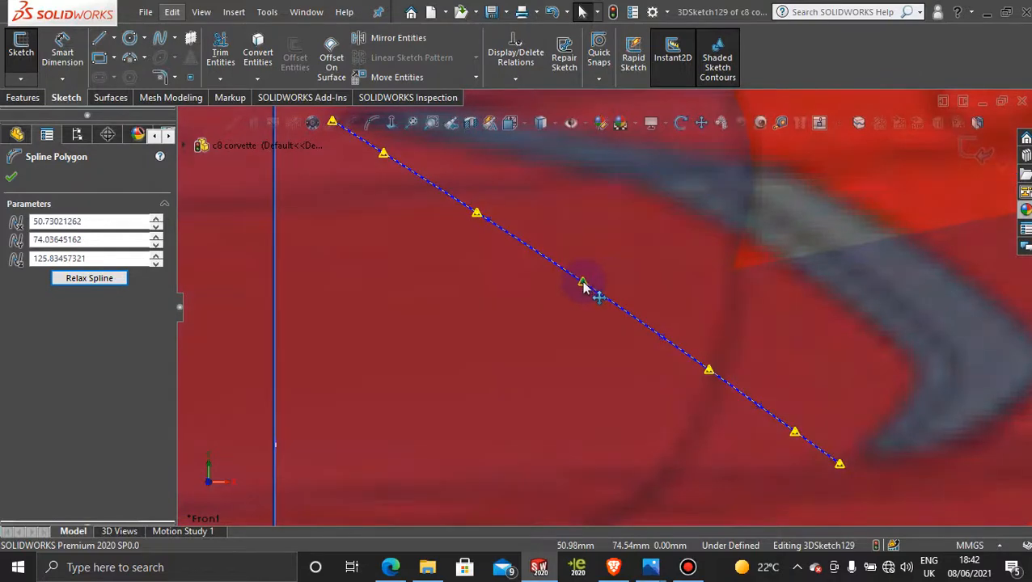
pyautogui.moveTo(583, 282); pyautogui.dragTo(579, 282)
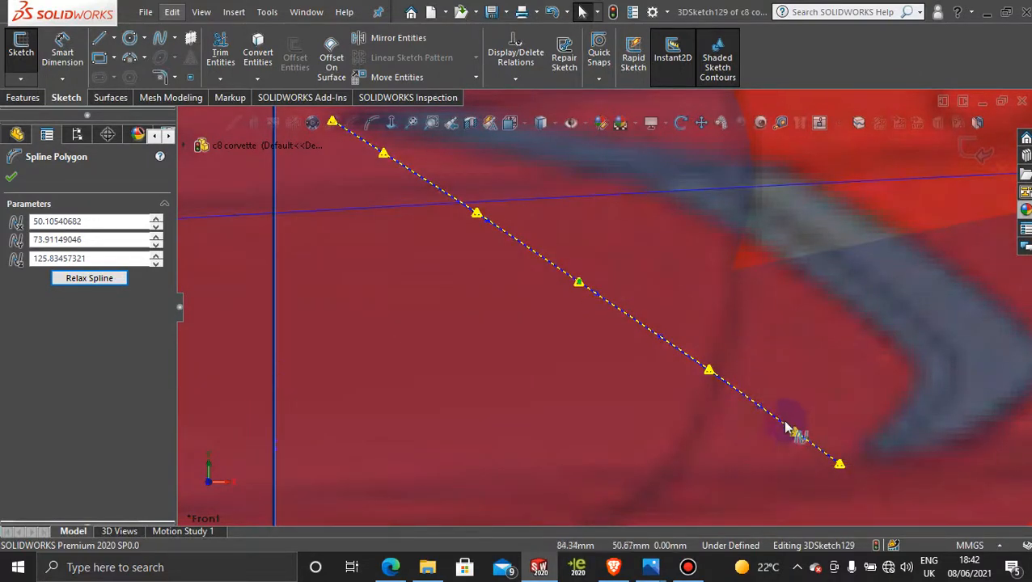
pyautogui.click(708, 372)
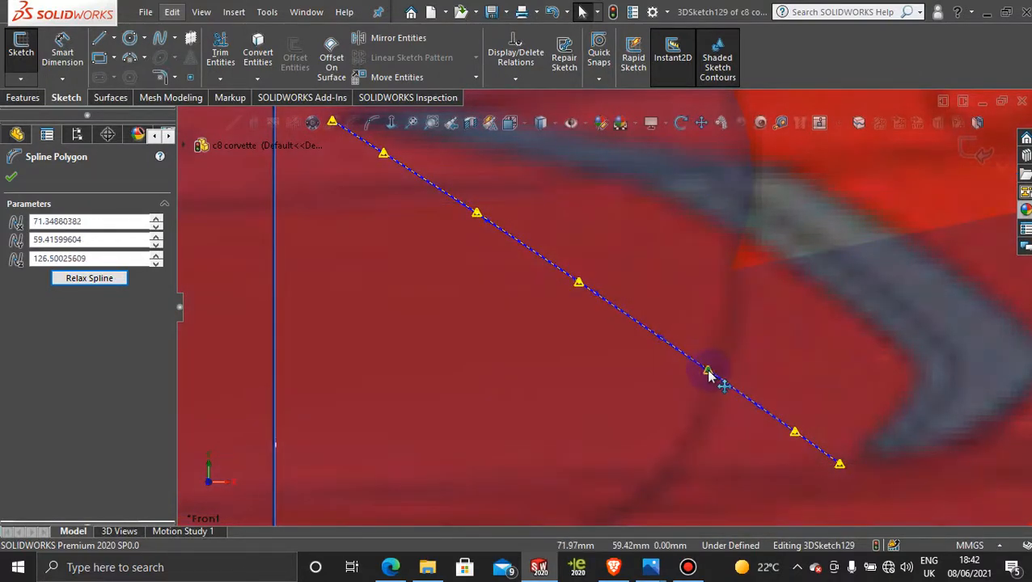
pyautogui.scroll(5, 706, 373)
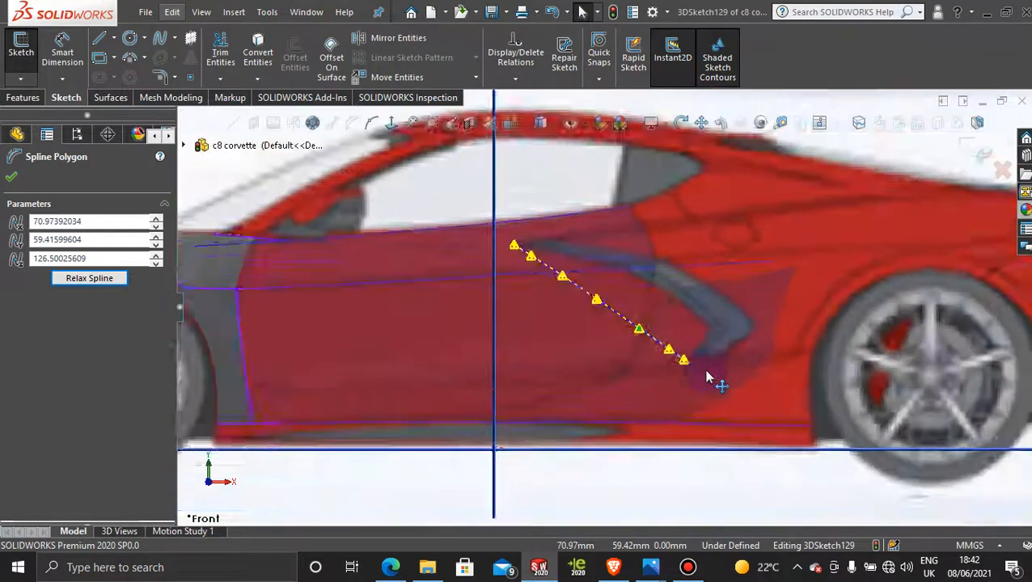
# - Orient the view to the top and pull the spline's intermediate control points outward to the car's side edge
pyautogui.moveTo(670, 338); pyautogui.dragTo(617, 473, button='middle')
pyautogui.press('space')
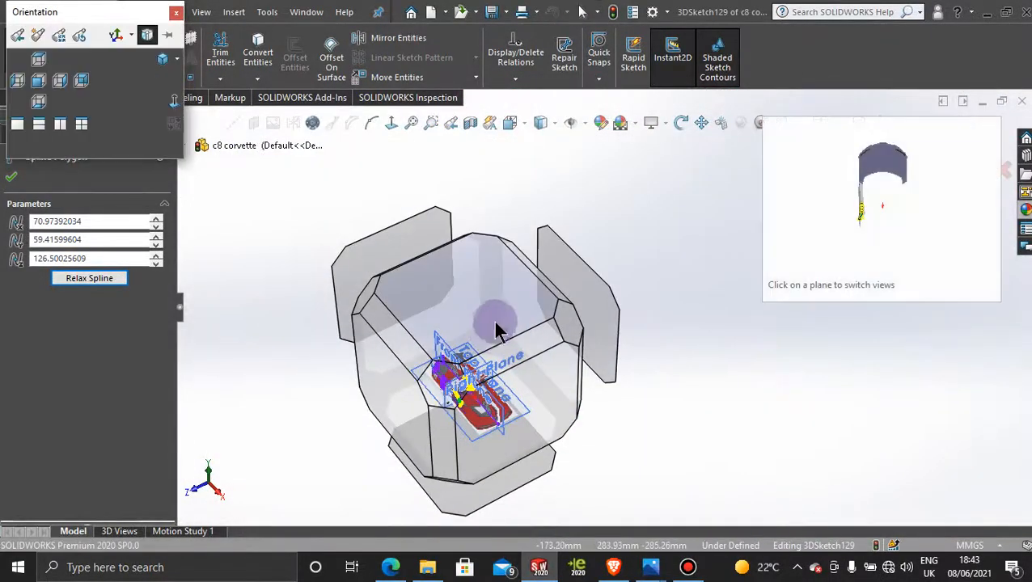
pyautogui.click(500, 317)
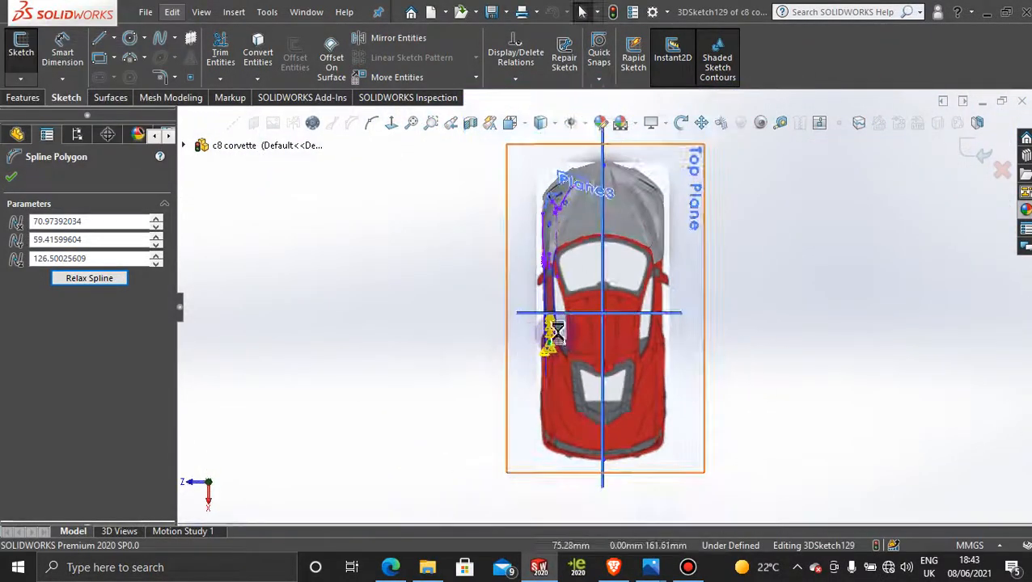
pyautogui.scroll(-5, 555, 337)
pyautogui.scroll(3, 628, 346)
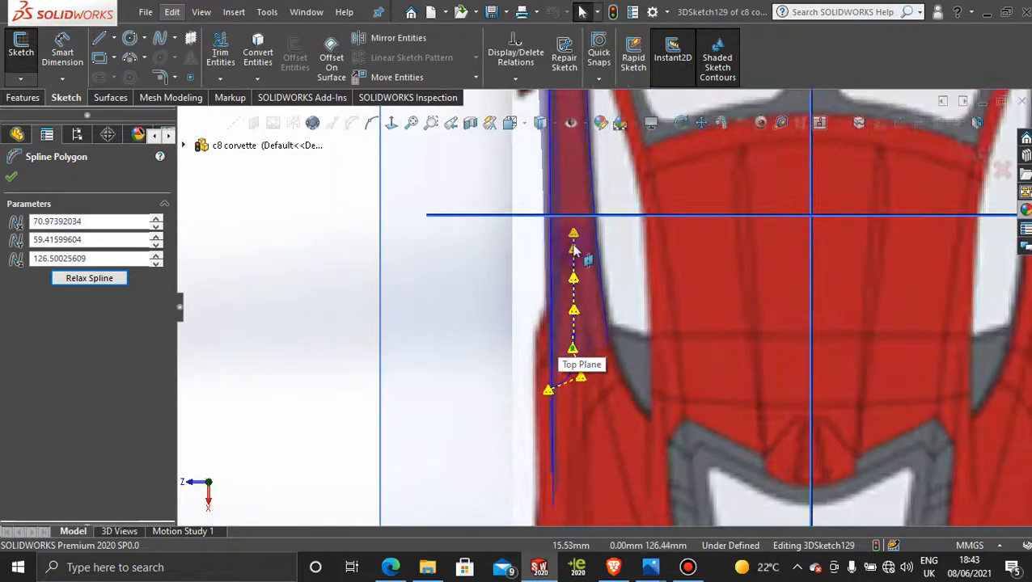
pyautogui.scroll(-4, 590, 260)
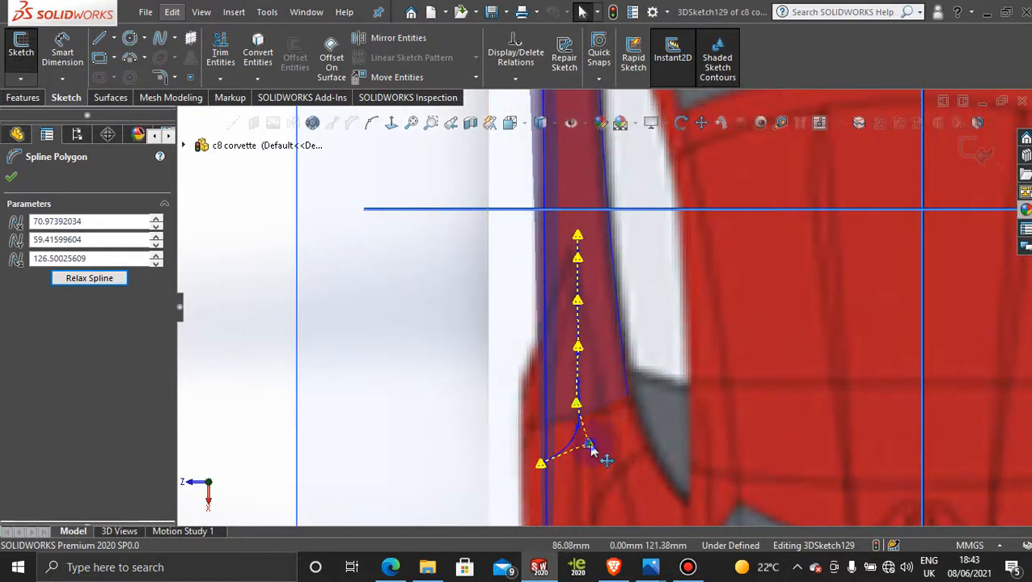
pyautogui.moveTo(591, 445); pyautogui.dragTo(547, 247)
pyautogui.click(530, 396)
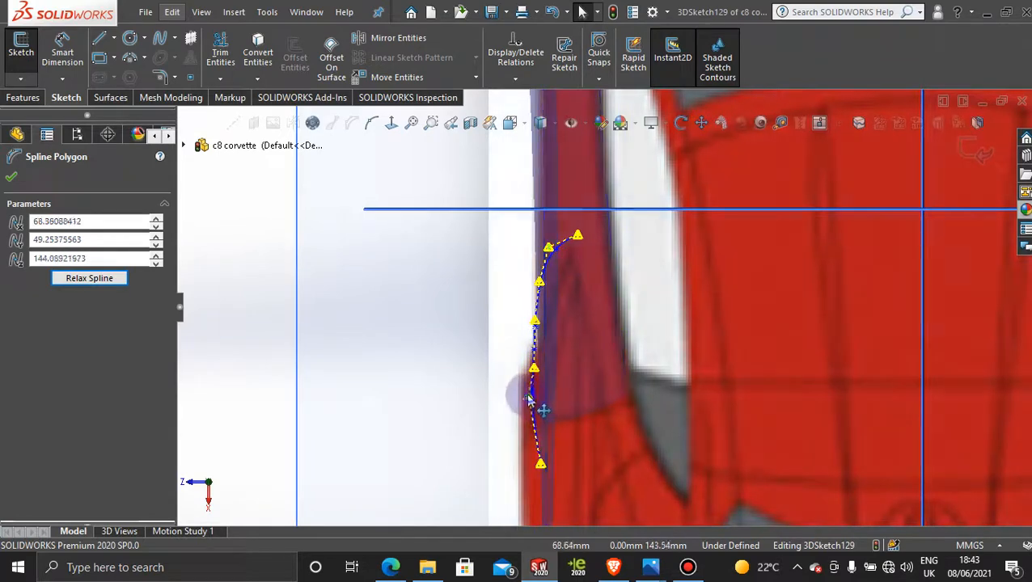
# - Redistribute the control points in the top view so the spline slants outward from its front tip and bulges near the rear door edge
pyautogui.moveTo(530, 398); pyautogui.dragTo(537, 323)
pyautogui.click(527, 350)
pyautogui.click(525, 281)
pyautogui.moveTo(527, 366); pyautogui.dragTo(522, 389)
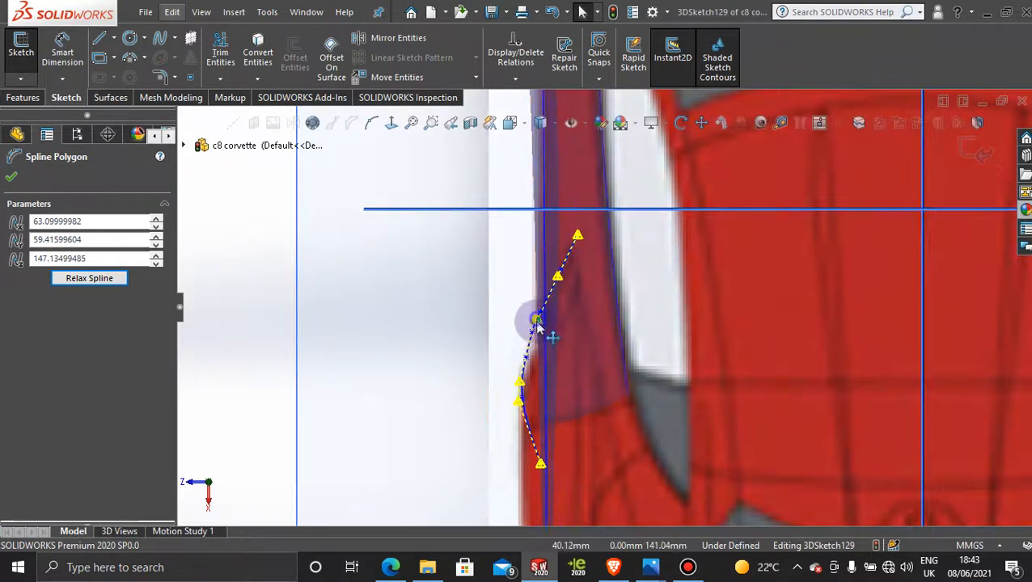
pyautogui.moveTo(537, 322); pyautogui.dragTo(531, 366)
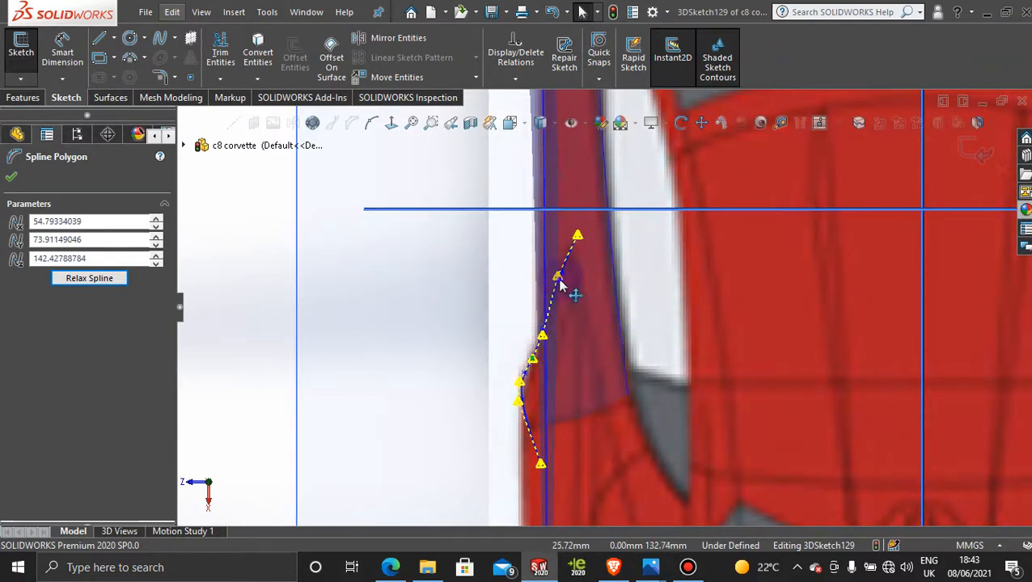
pyautogui.moveTo(557, 277); pyautogui.dragTo(562, 281)
pyautogui.moveTo(540, 335); pyautogui.dragTo(548, 324)
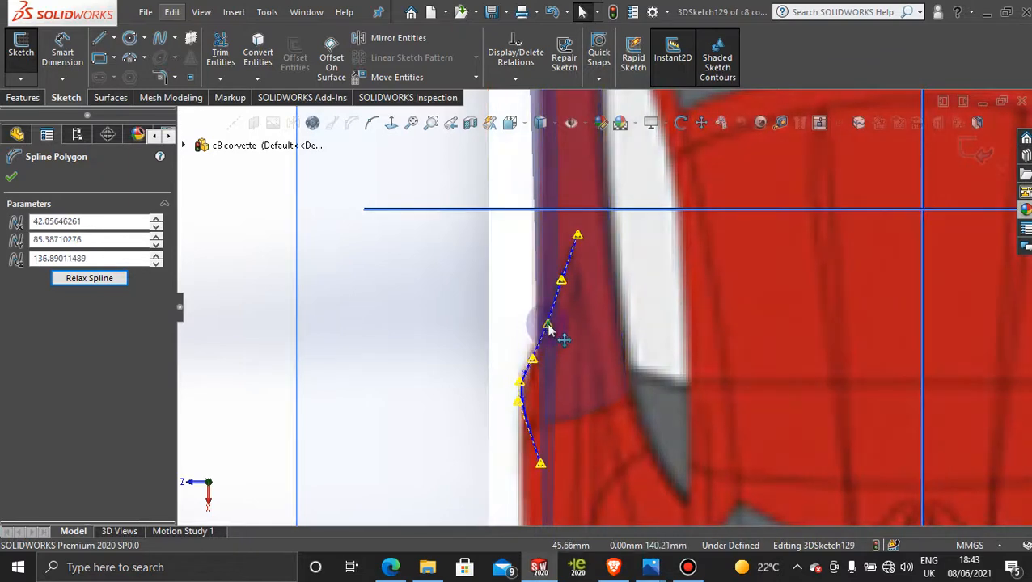
# - Refine the control points at the spline's outward bulge against the top reference image, placing the middle one at about X 55.2, Z 143.3
pyautogui.scroll(-3, 535, 404)
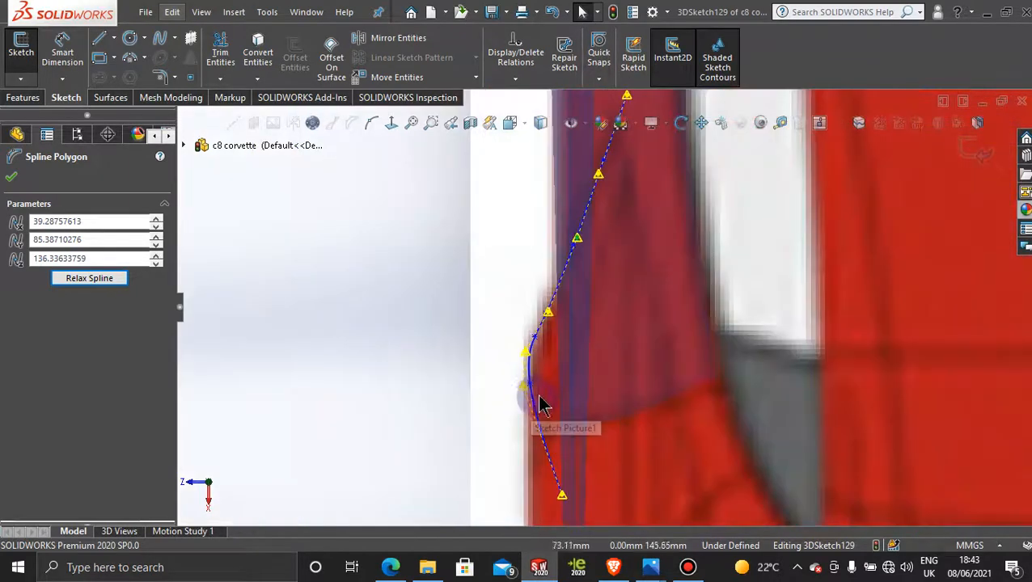
pyautogui.moveTo(524, 357)
pyautogui.mouseDown()
pyautogui.moveTo(535, 386)
pyautogui.moveTo(533, 372)
pyautogui.mouseUp()
pyautogui.moveTo(549, 312); pyautogui.dragTo(545, 316)
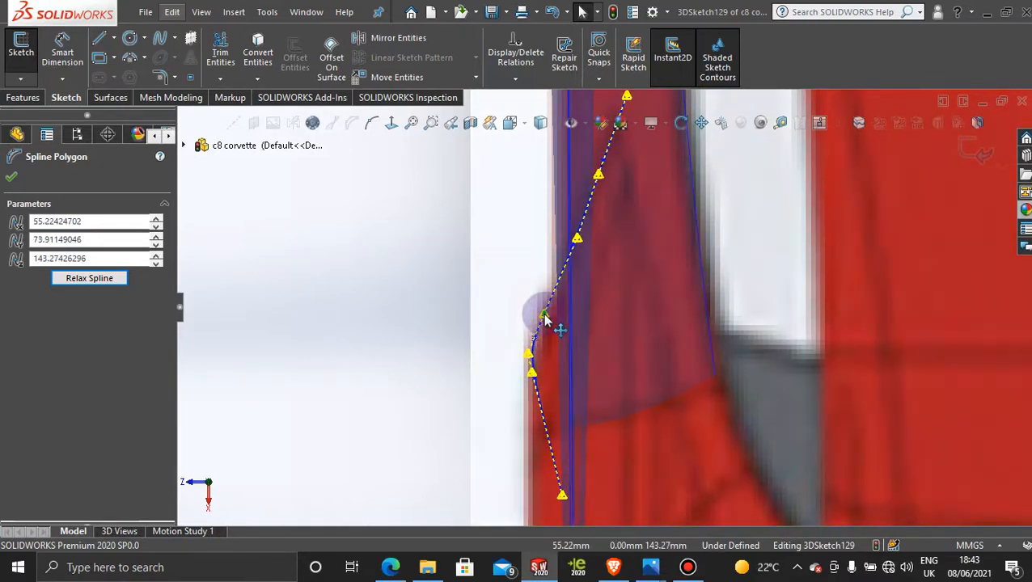
pyautogui.scroll(2, 611, 367)
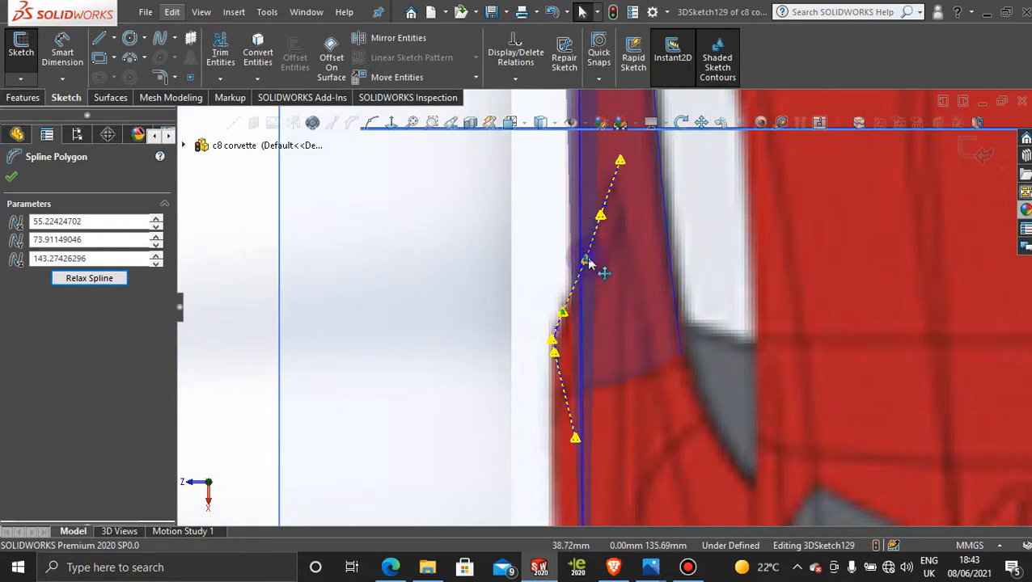
# - Shift the third control point slightly outward in the top view and tighten the bulge, placing the middle point at about X 57.3, Z 144.4
pyautogui.moveTo(588, 259); pyautogui.dragTo(586, 256)
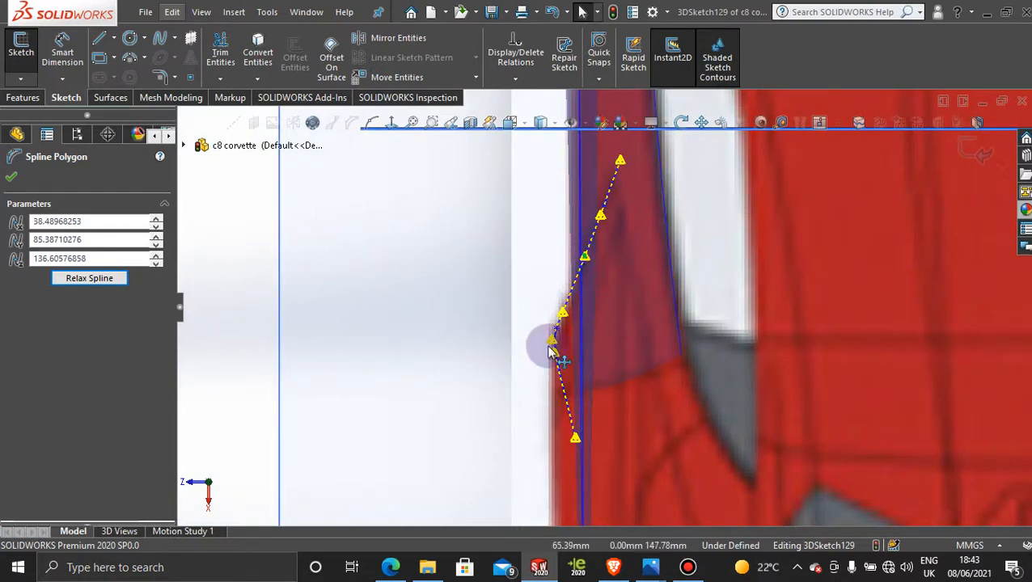
pyautogui.scroll(-3, 550, 350)
pyautogui.moveTo(611, 362); pyautogui.dragTo(593, 332)
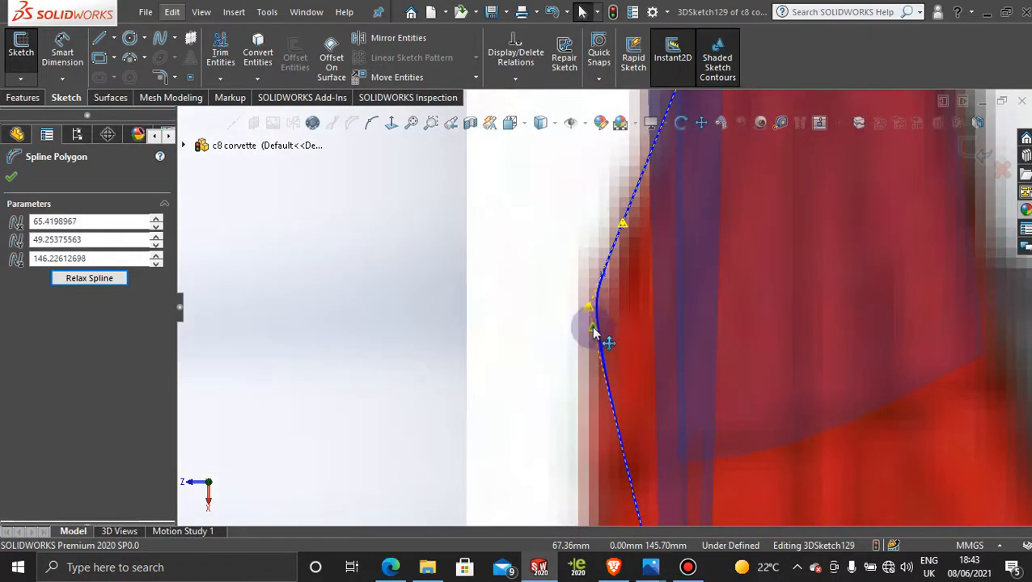
pyautogui.moveTo(622, 223); pyautogui.dragTo(610, 246)
pyautogui.scroll(4, 623, 246)
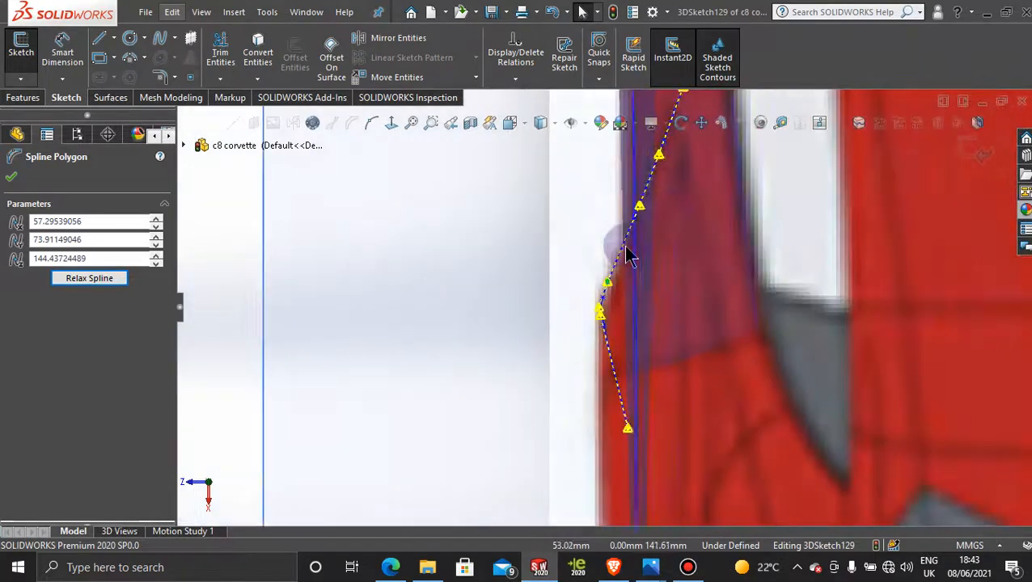
# - Adjust the third and second control points near the spline's front, placing the second at about X 25.9, Z 132.3
pyautogui.scroll(2, 675, 215)
pyautogui.scroll(-3, 675, 215)
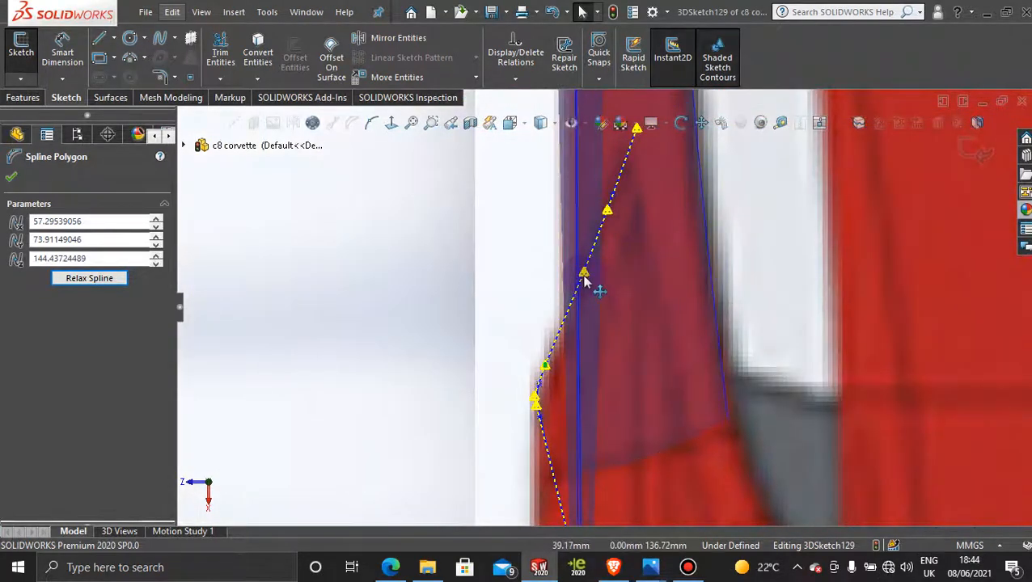
pyautogui.moveTo(583, 277); pyautogui.dragTo(604, 210)
pyautogui.scroll(-1, 623, 388)
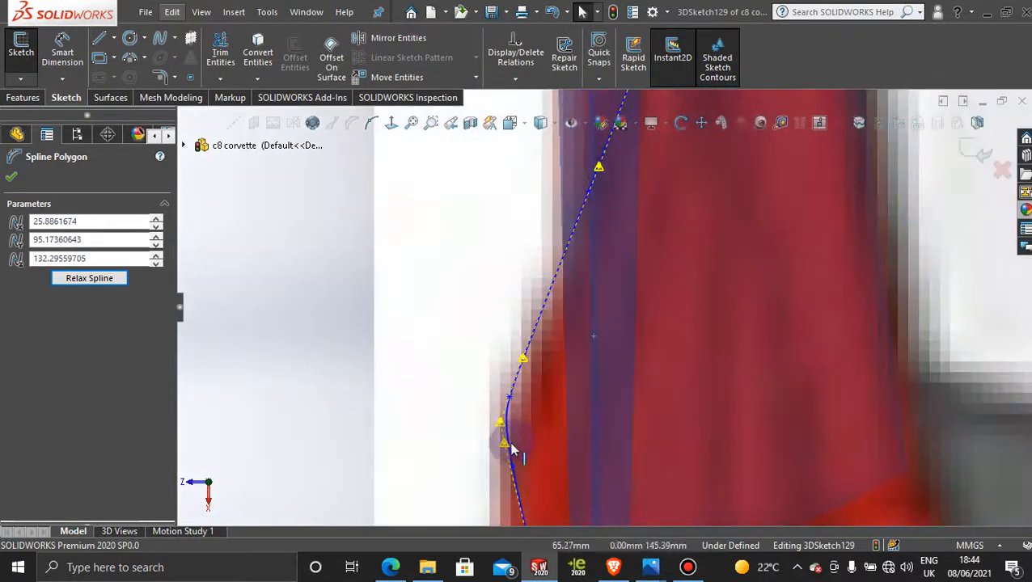
# - Tighten the outward bulge in the top view, placing its control points at about X 64.4, Z 146.4 and X 58.5, Z 145.0
pyautogui.scroll(-2, 530, 424)
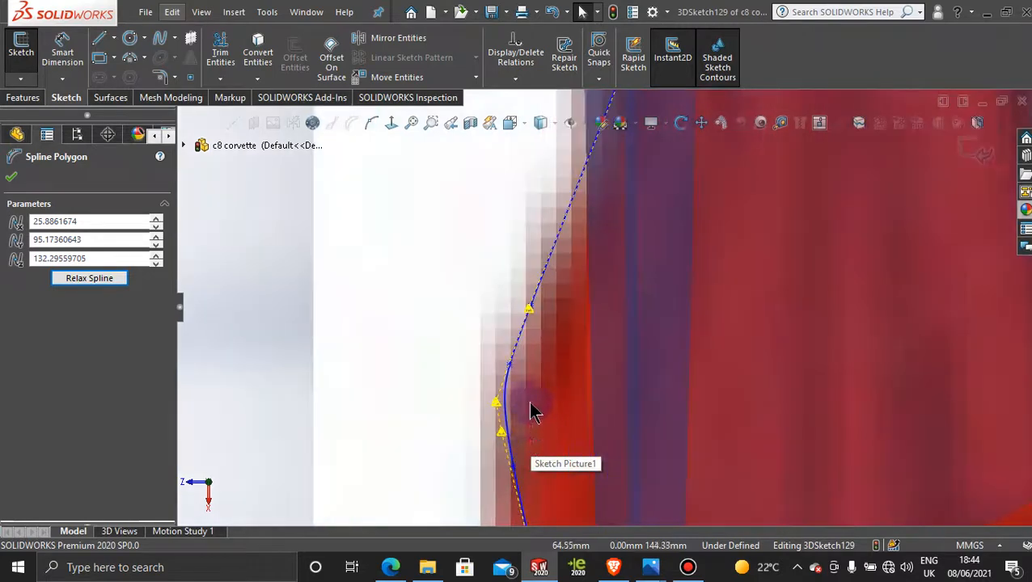
pyautogui.moveTo(504, 434); pyautogui.dragTo(500, 417)
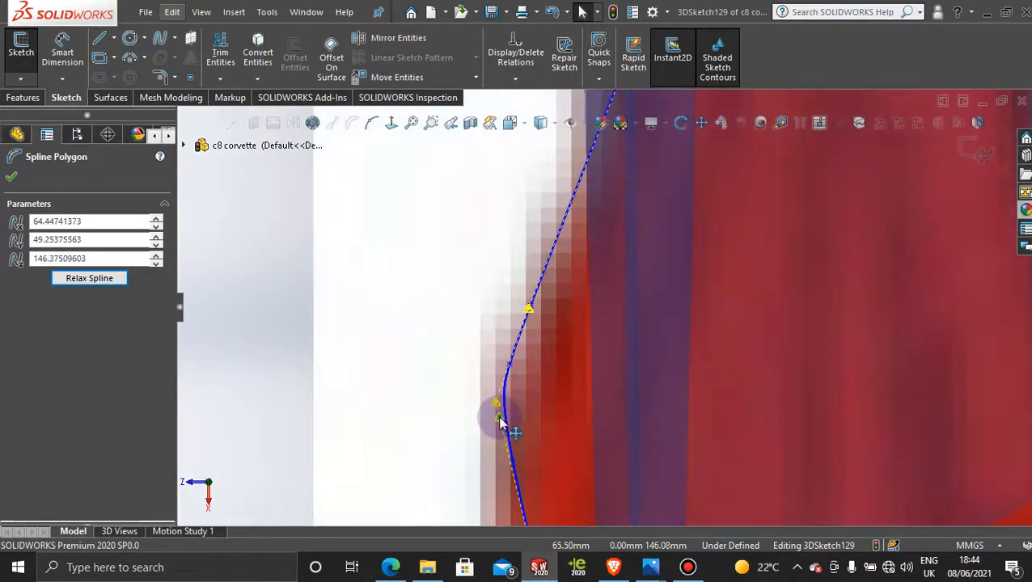
pyautogui.moveTo(525, 315); pyautogui.dragTo(520, 336)
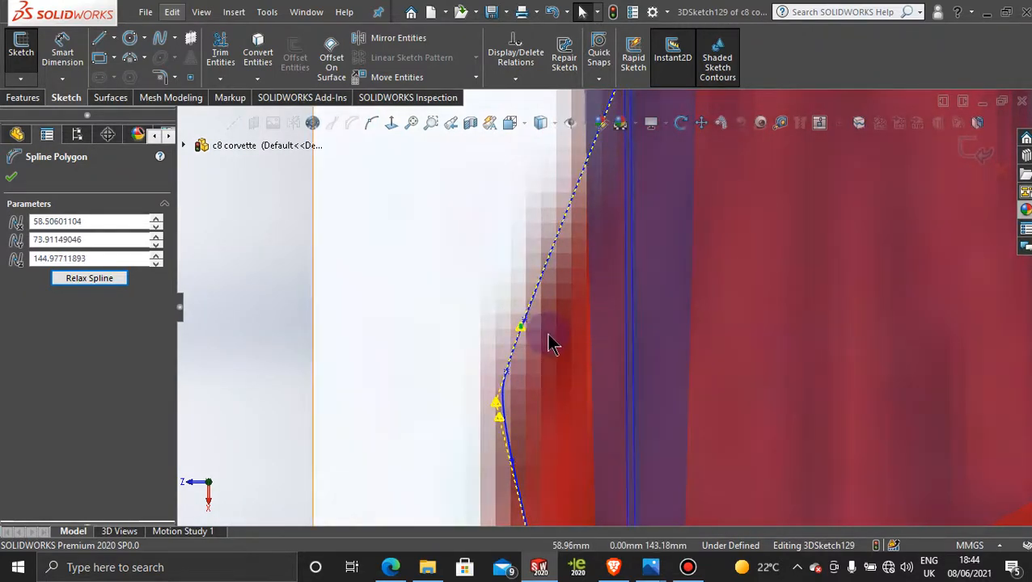
pyautogui.scroll(2, 564, 295)
pyautogui.scroll(2, 603, 307)
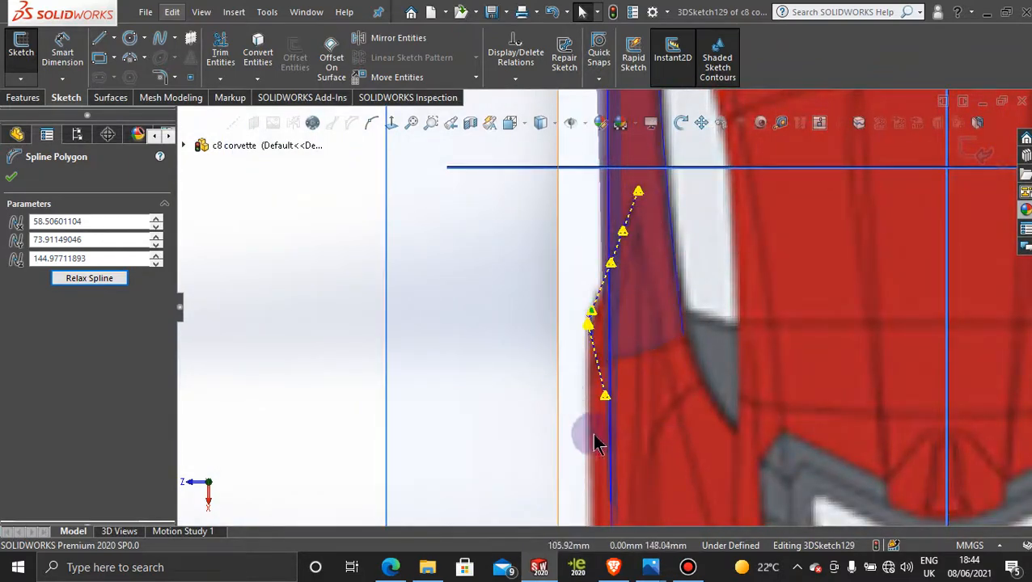
# - Orient the view to the front and pull the two lower bulge control points rearward and up onto a straight diagonal
pyautogui.scroll(2, 657, 467)
pyautogui.moveTo(643, 444)
pyautogui.mouseDown(button='middle')
pyautogui.moveTo(622, 382)
pyautogui.moveTo(686, 361)
pyautogui.moveTo(679, 376)
pyautogui.moveTo(692, 413)
pyautogui.moveTo(631, 473)
pyautogui.moveTo(702, 361)
pyautogui.moveTo(714, 392)
pyautogui.mouseUp(button='middle')
pyautogui.press('space')
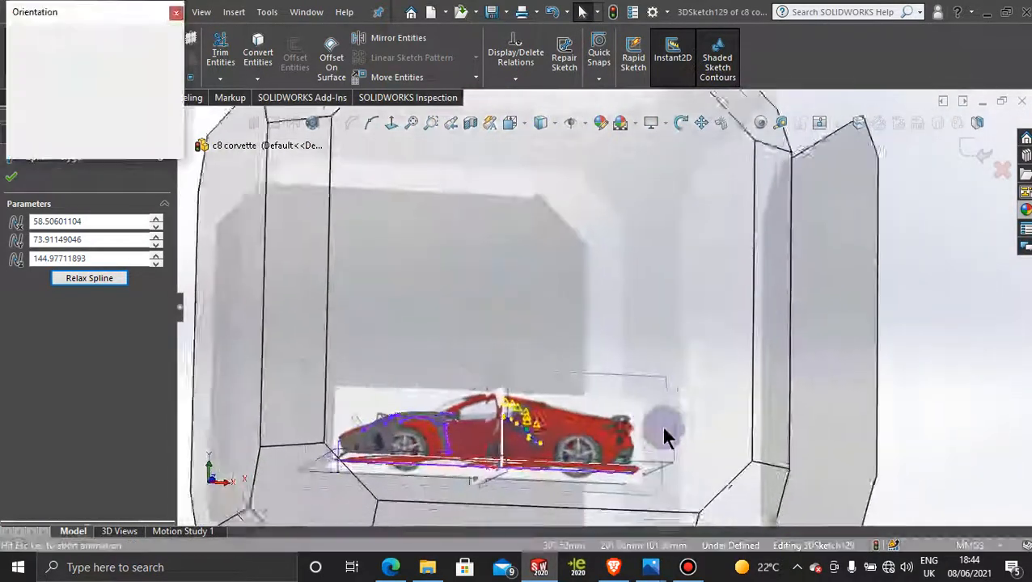
pyautogui.click(534, 333)
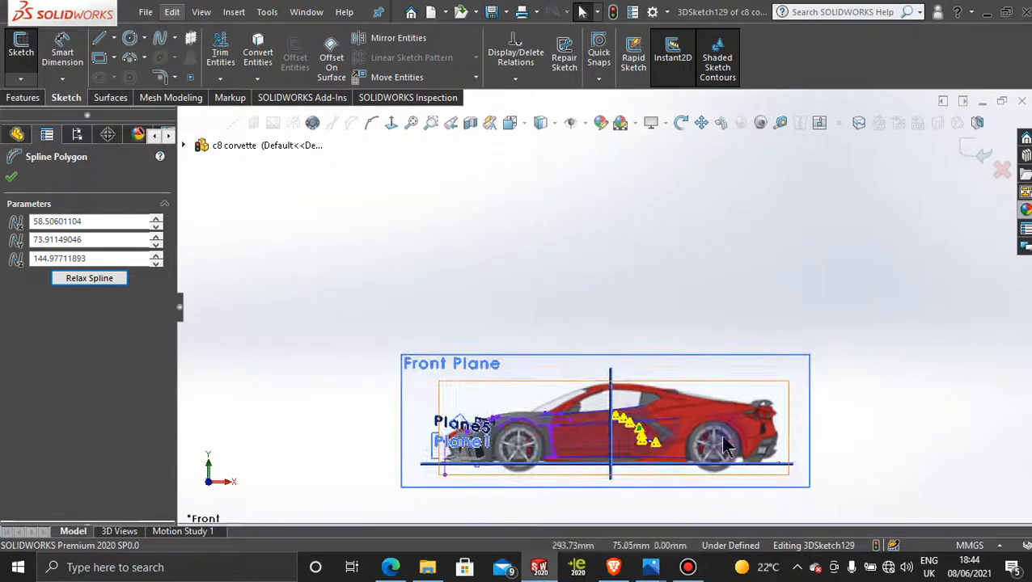
pyautogui.scroll(-5, 547, 393)
pyautogui.scroll(-5, 547, 393)
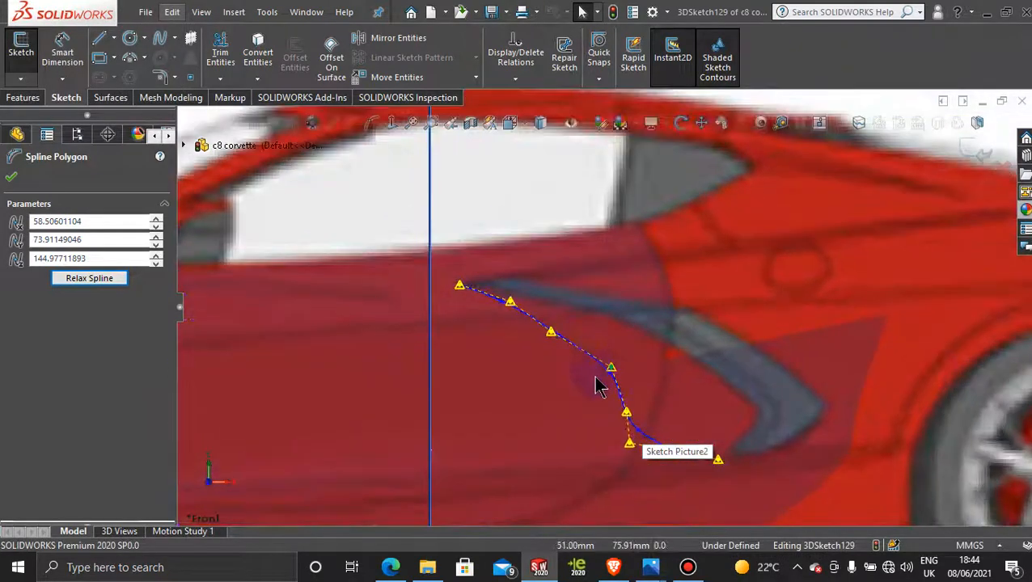
pyautogui.moveTo(598, 385); pyautogui.dragTo(635, 460, button='middle')
pyautogui.moveTo(639, 439); pyautogui.dragTo(663, 413)
# - Align the forward control points along the diagonal, setting the second to about X 23.5, Y 91.9 and the middle to about X 57.6, Y 73.2
pyautogui.moveTo(550, 338); pyautogui.dragTo(554, 337)
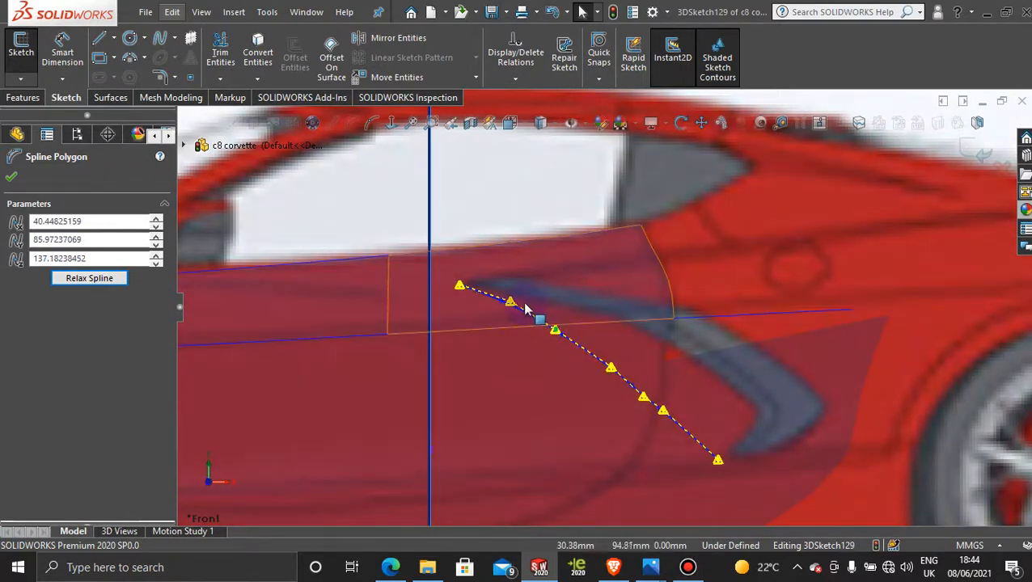
pyautogui.moveTo(510, 307); pyautogui.dragTo(504, 308)
pyautogui.moveTo(554, 344); pyautogui.dragTo(555, 340)
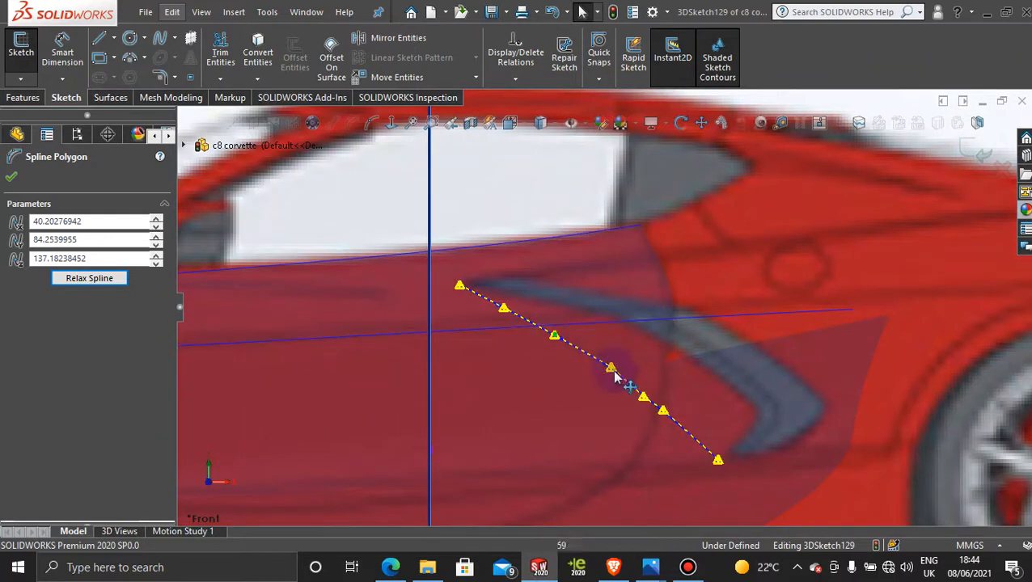
pyautogui.click(611, 370)
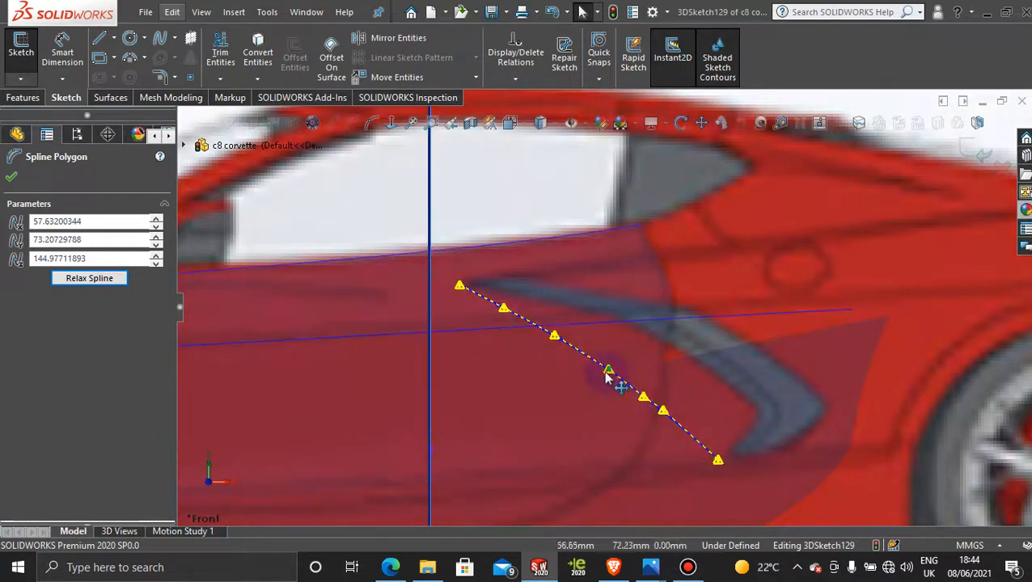
pyautogui.moveTo(557, 338); pyautogui.dragTo(506, 314)
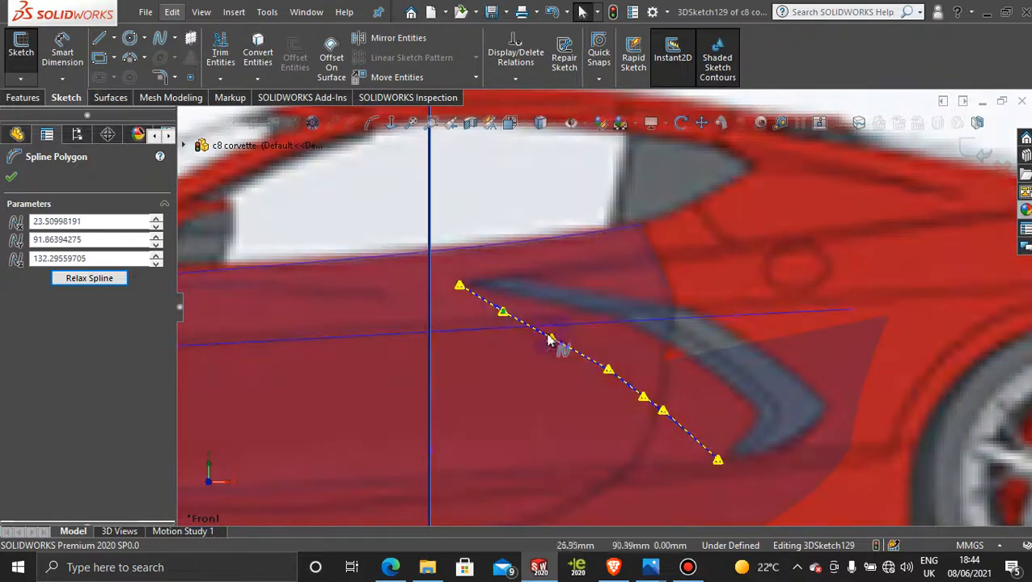
# - Even out the remaining diagonal in the front view, placing control points at about X 75.1, Y 57.7, X 66.5, Y 64.4 and X 55.2, Y 71.7
pyautogui.moveTo(611, 378); pyautogui.dragTo(607, 380)
pyautogui.moveTo(608, 377); pyautogui.dragTo(663, 421)
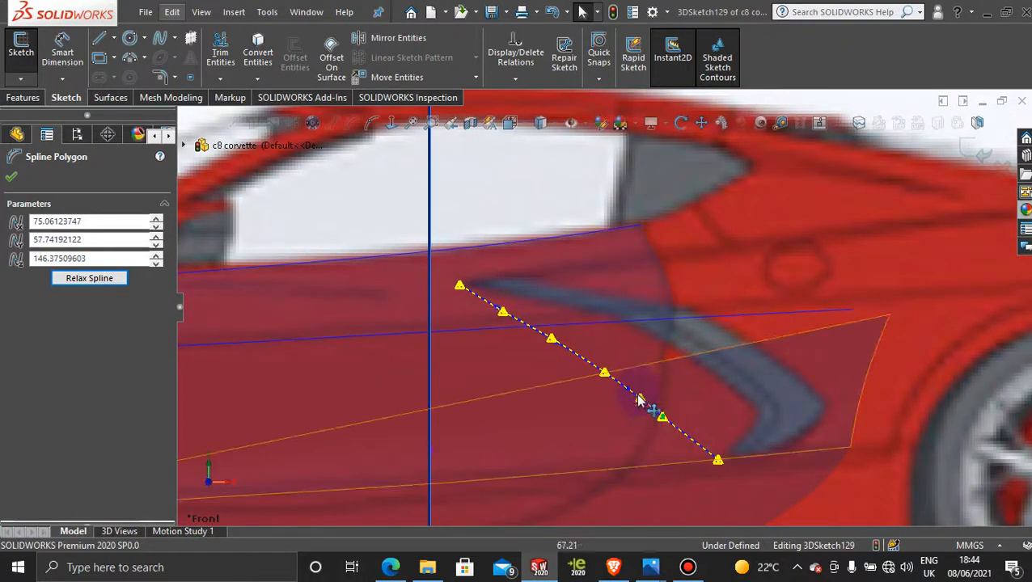
pyautogui.click(636, 397)
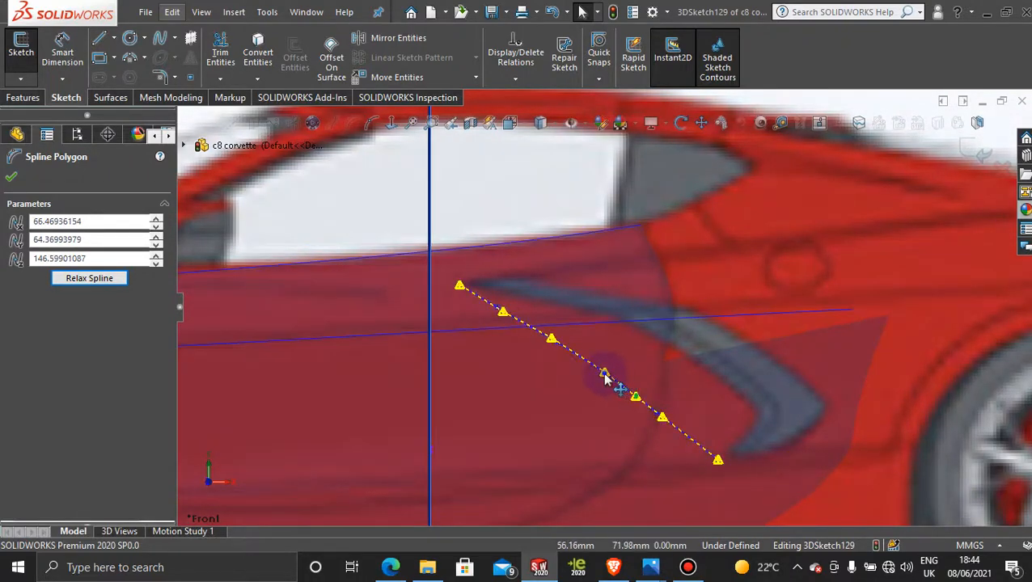
pyautogui.moveTo(605, 380); pyautogui.dragTo(603, 375)
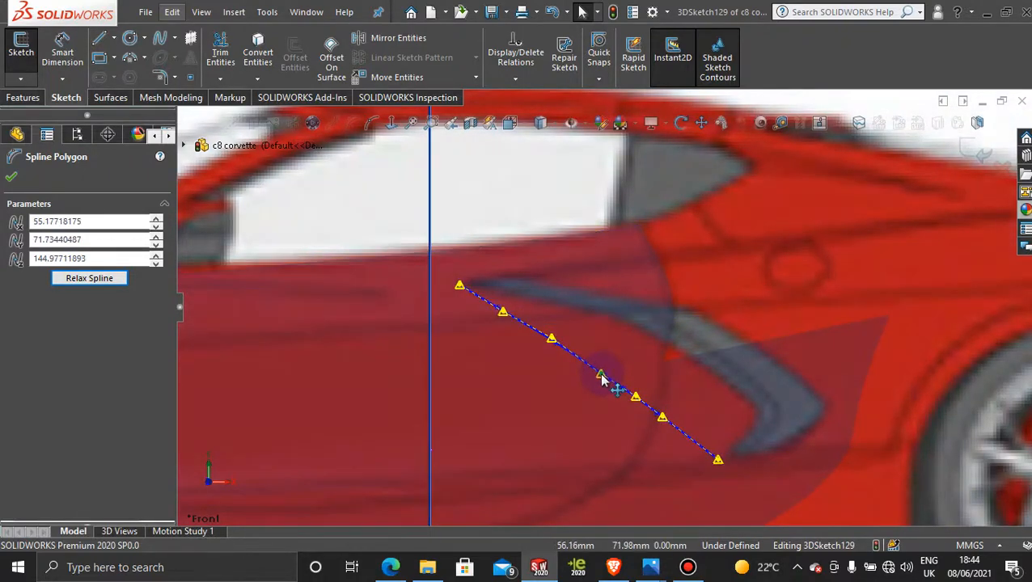
pyautogui.click(549, 340)
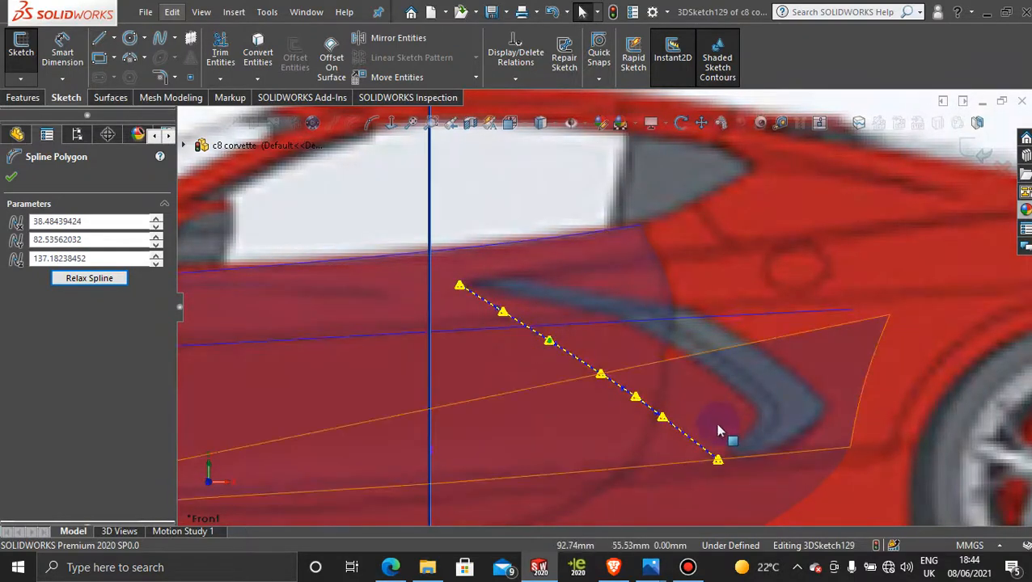
# - Return to the top view and place the control point at the bulge's peak at about X 67.3, Z 146.7
pyautogui.scroll(5, 716, 432)
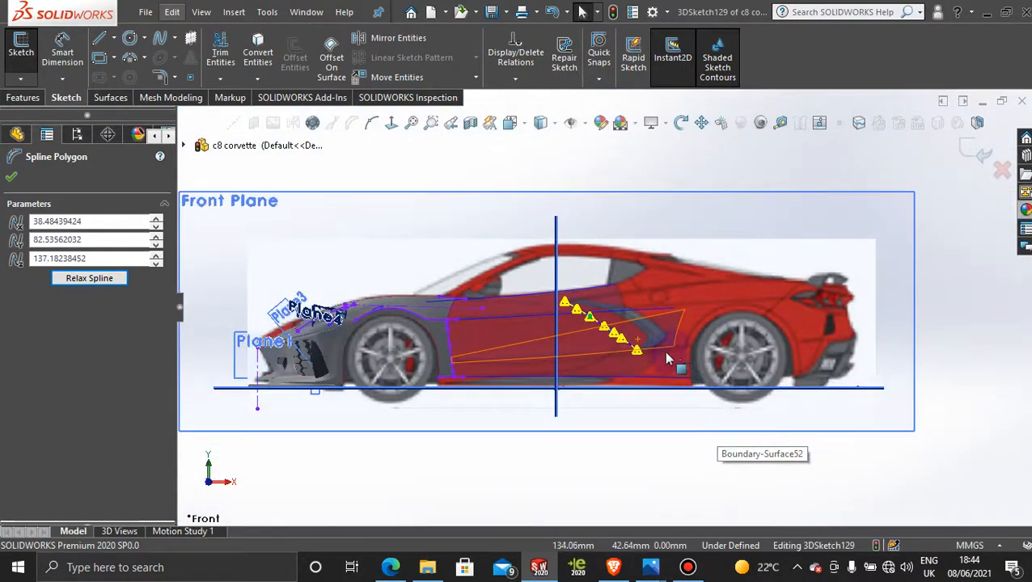
pyautogui.moveTo(663, 351); pyautogui.dragTo(670, 429, button='middle')
pyautogui.click(700, 443)
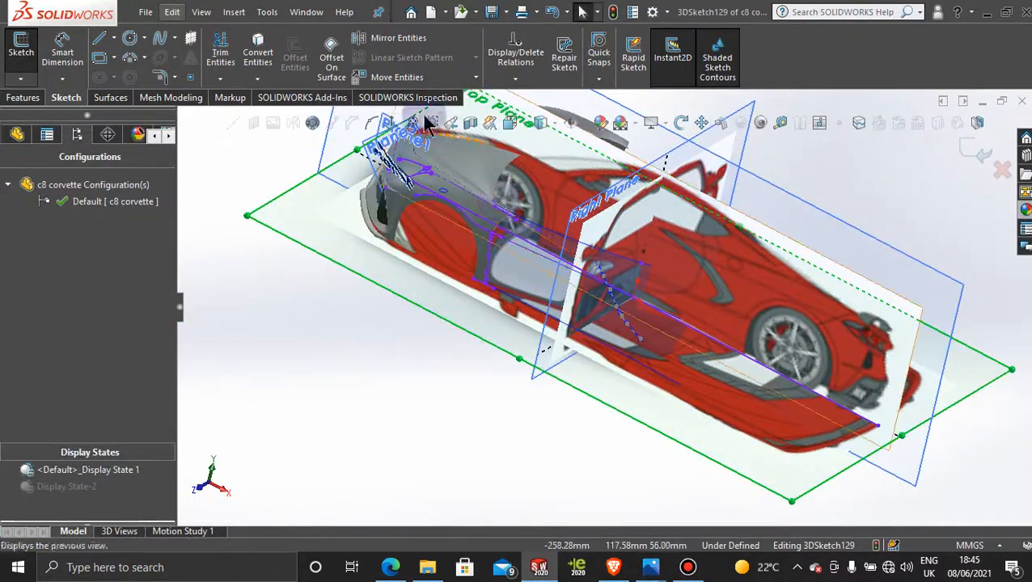
pyautogui.click(391, 139)
pyautogui.scroll(-6, 652, 372)
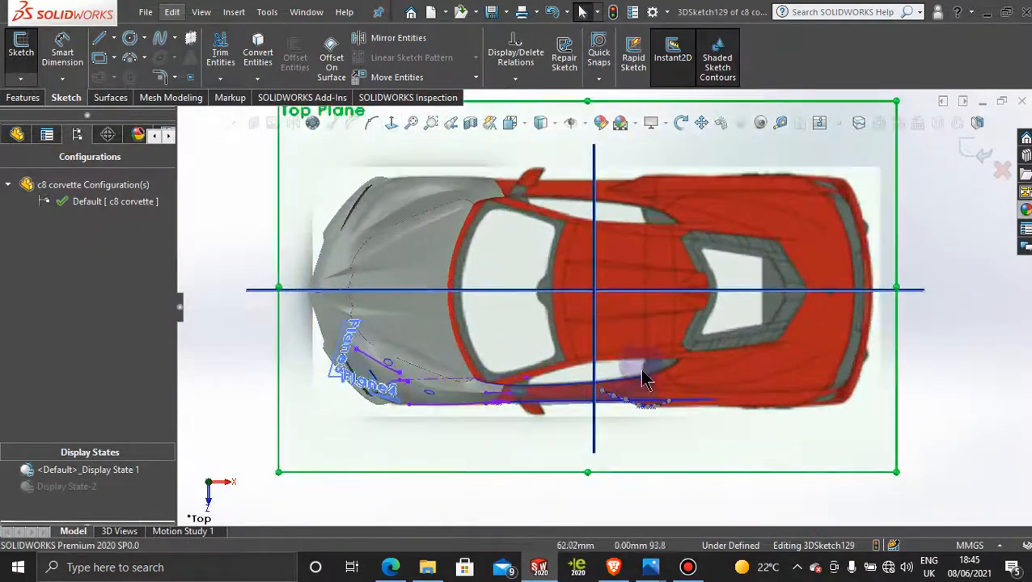
pyautogui.scroll(-3, 652, 390)
pyautogui.scroll(3, 649, 469)
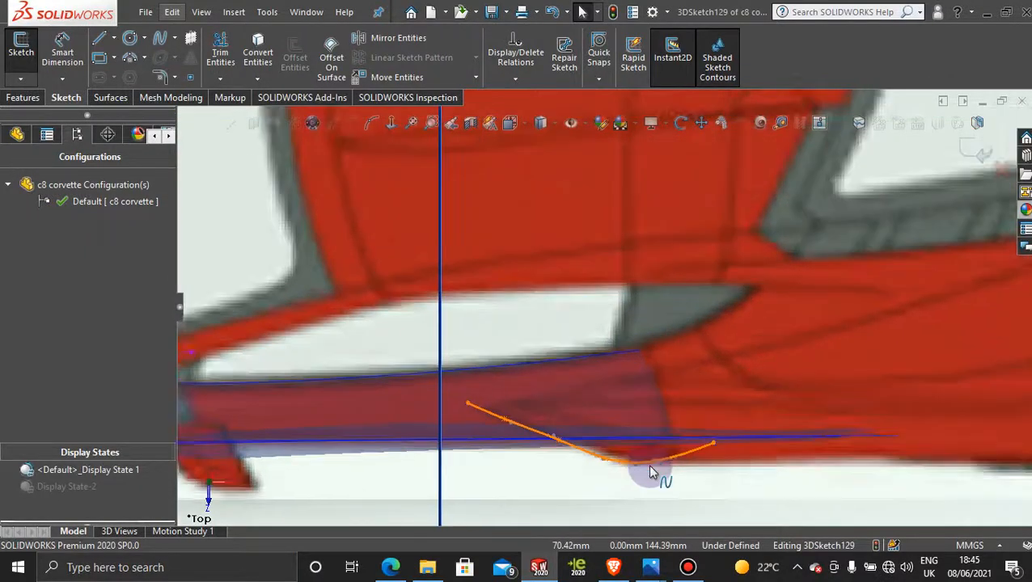
pyautogui.click(637, 462)
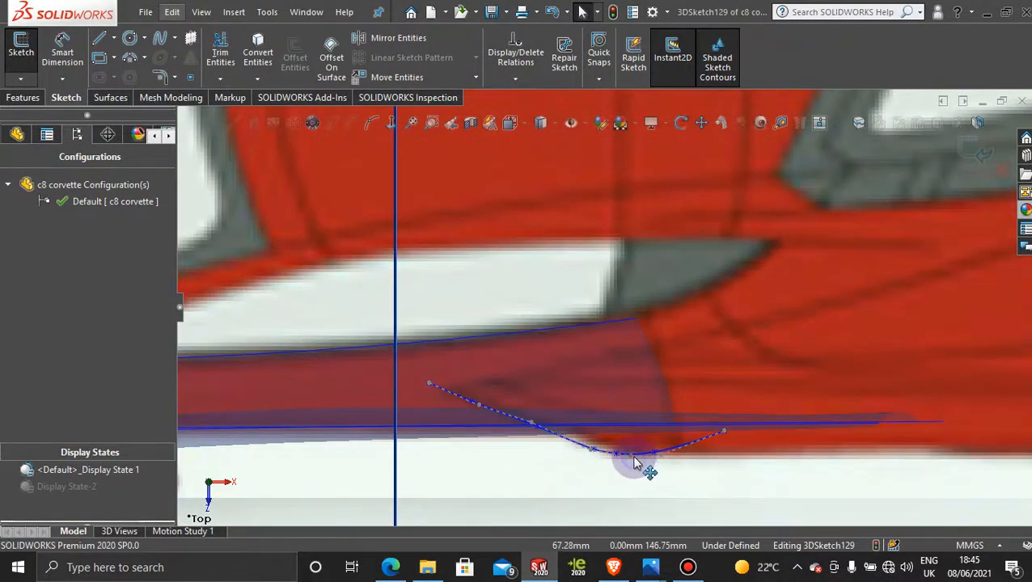
pyautogui.click(634, 457)
pyautogui.scroll(-1, 532, 469)
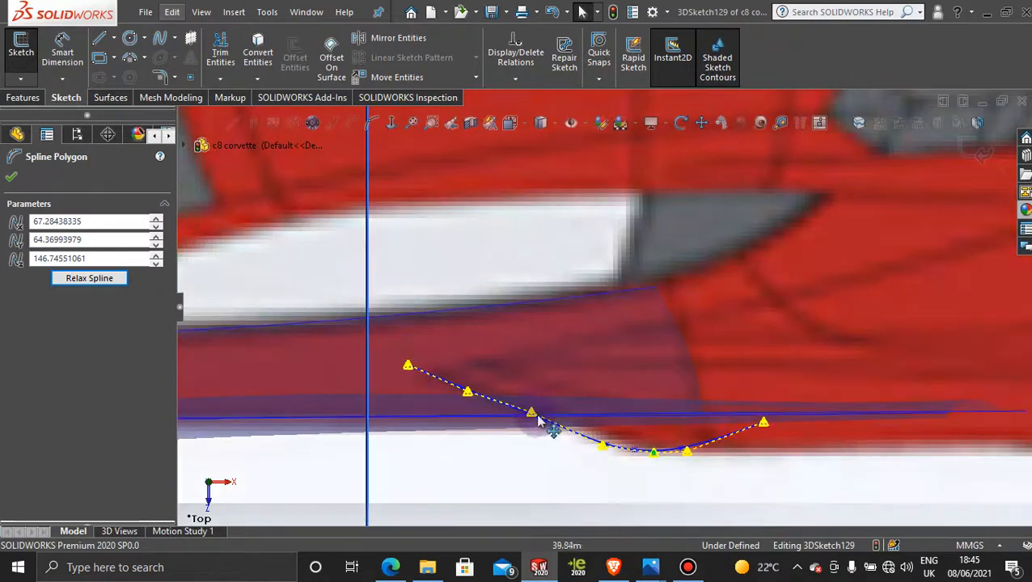
# - Move the third control point outward, the middle one to about X 59.6, Z 146.7 and the one behind the peak to about X 74.2, Z 145.6
pyautogui.click(530, 414)
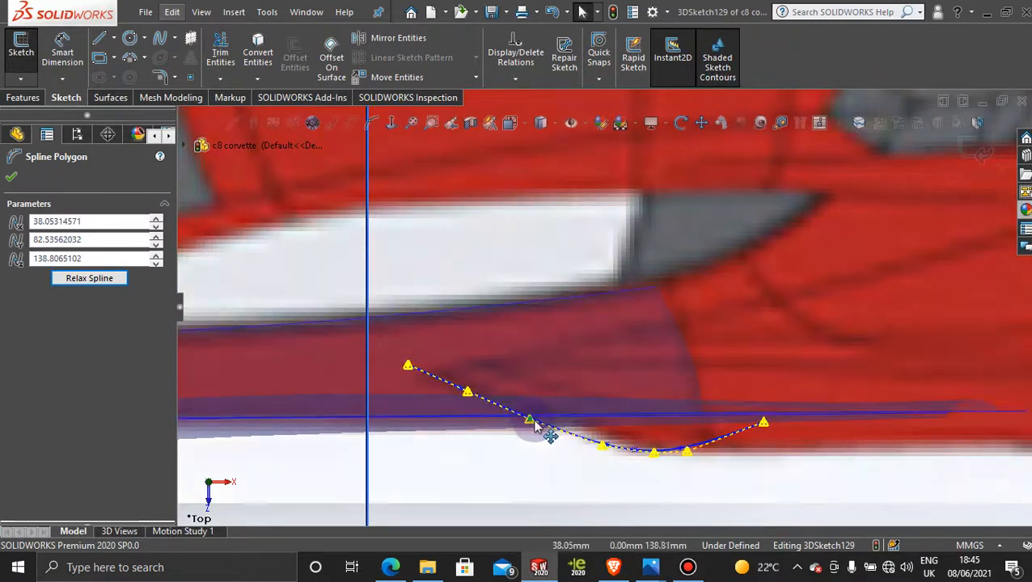
pyautogui.click(608, 444)
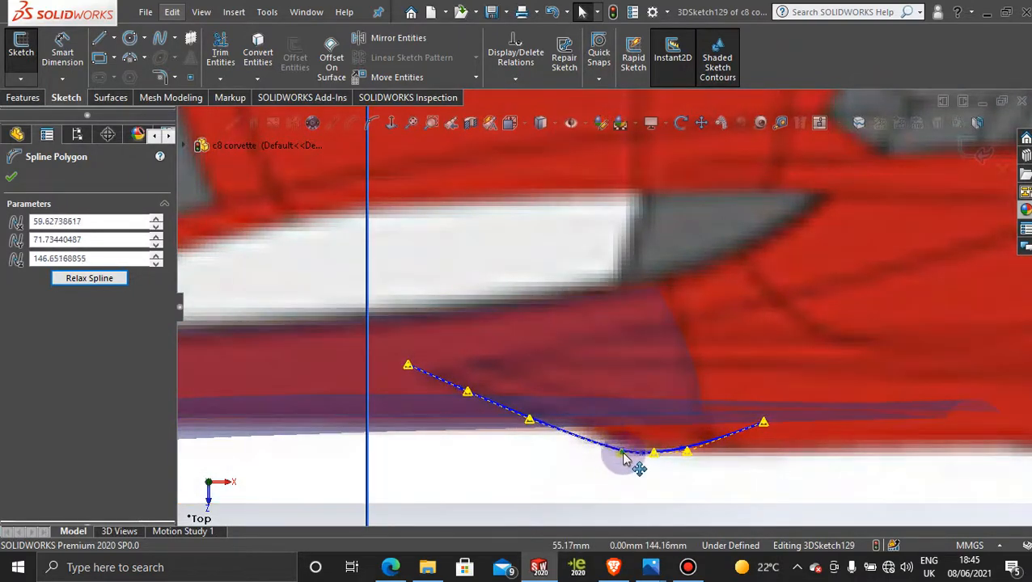
pyautogui.click(685, 453)
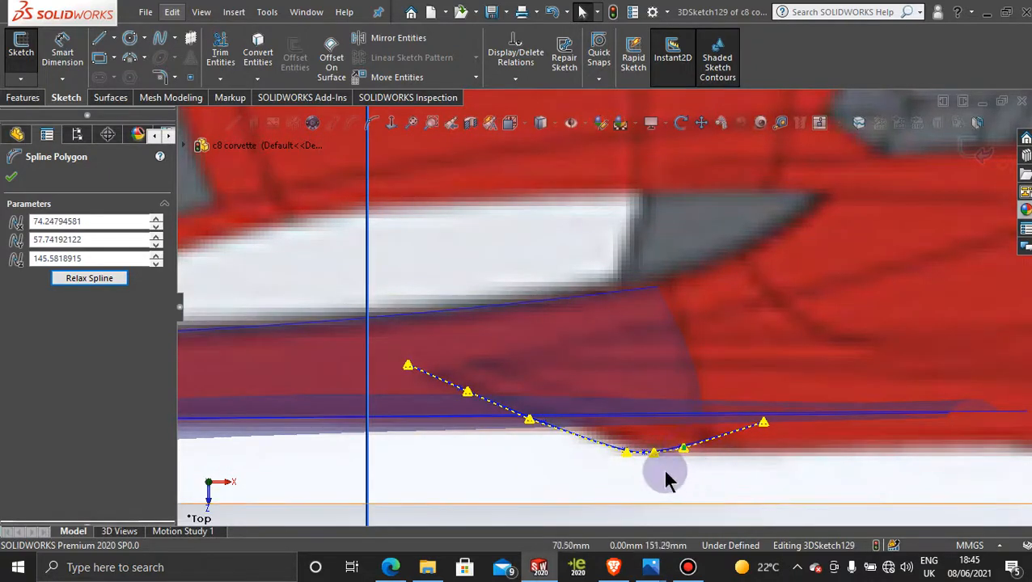
# - Smooth the spline's forward slant in the top view with control points at about X 38.4, Z 138.8 and X 23.8, Z 132.0
pyautogui.scroll(-1, 665, 472)
pyautogui.moveTo(500, 401); pyautogui.dragTo(501, 403)
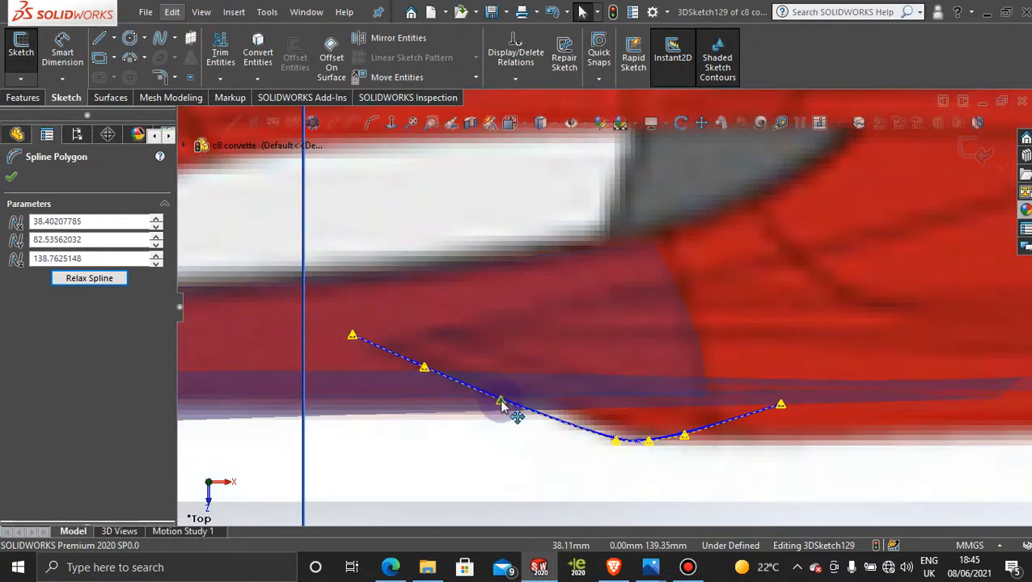
pyautogui.click(426, 368)
# - Return to the front view and realign the middle control point to about X 58.6, Y 69.3 and the next rearward to about X 65.9, Y 63.4
pyautogui.scroll(4, 511, 415)
pyautogui.moveTo(564, 415); pyautogui.dragTo(578, 237, button='middle')
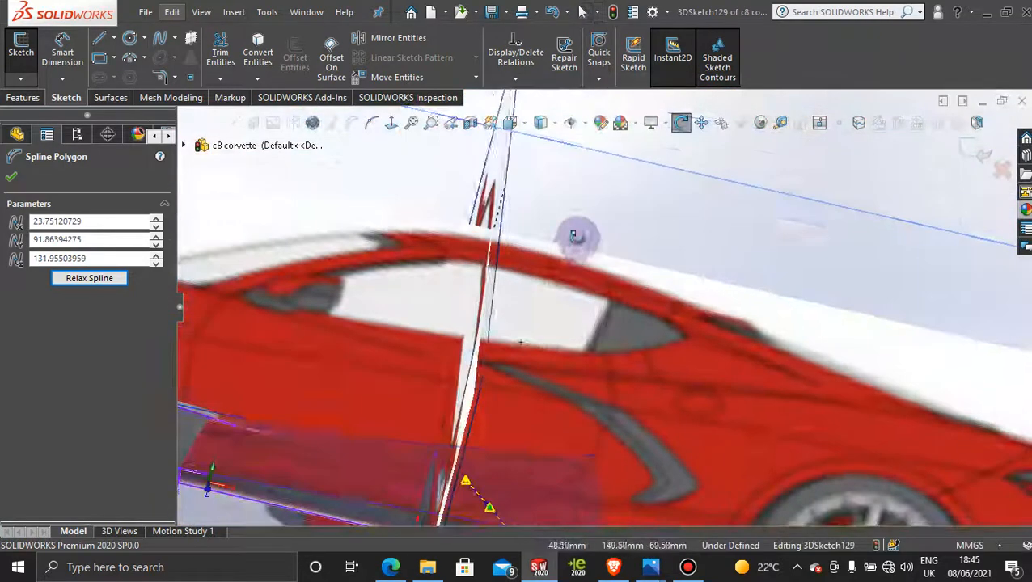
pyautogui.press('space')
pyautogui.click(453, 419)
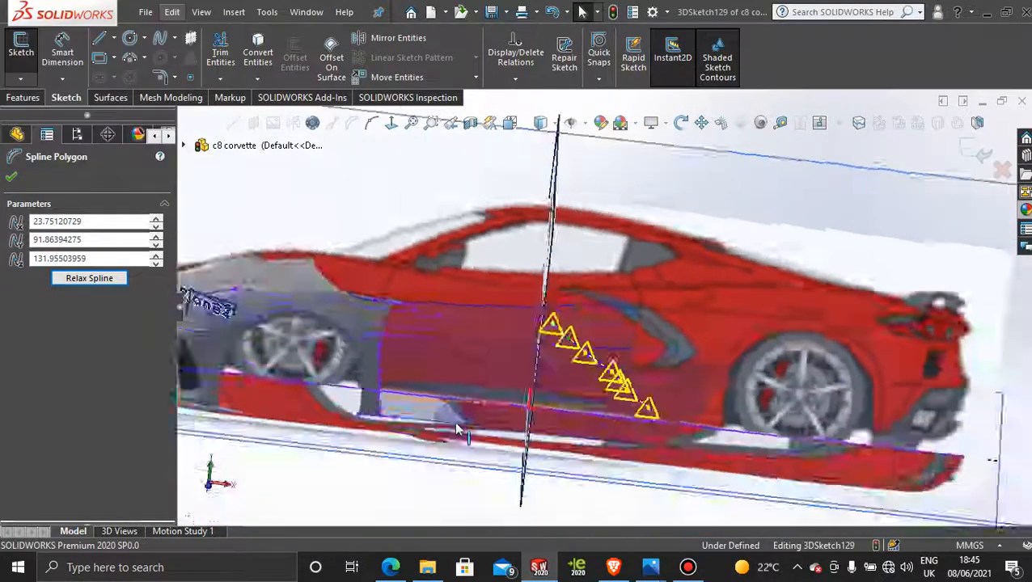
pyautogui.scroll(-10, 598, 435)
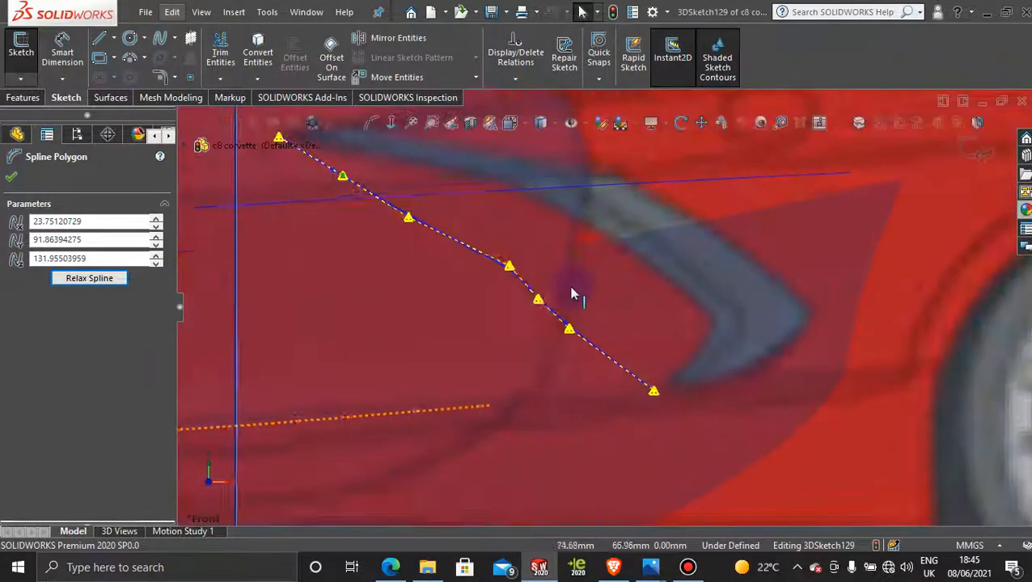
pyautogui.moveTo(511, 268); pyautogui.dragTo(510, 273)
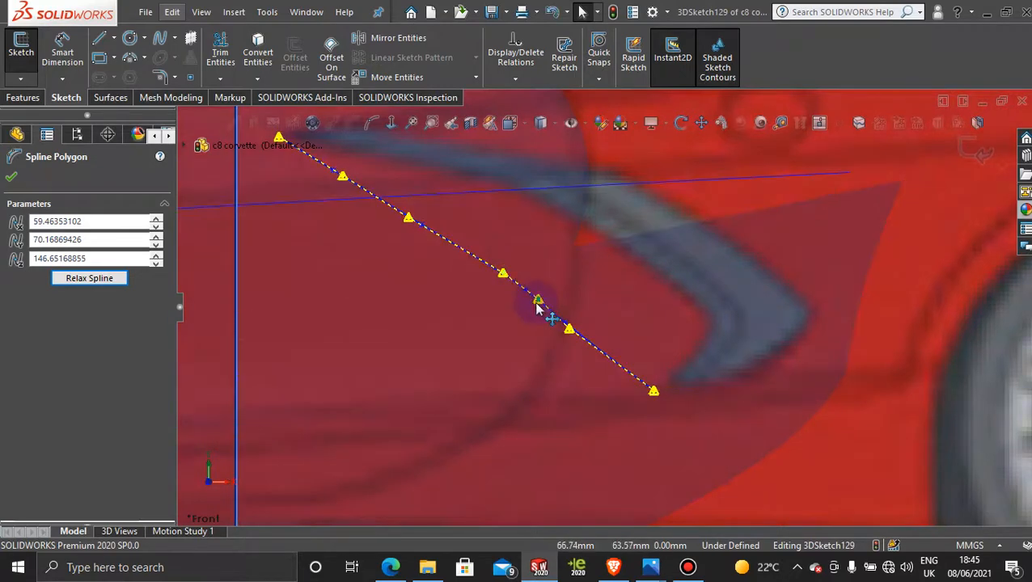
pyautogui.moveTo(536, 308); pyautogui.dragTo(532, 309)
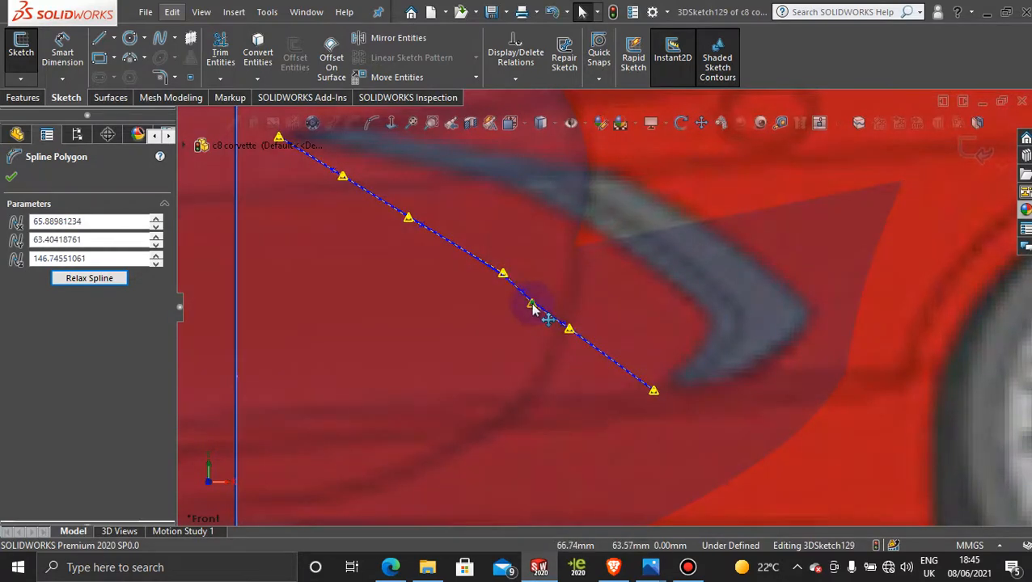
pyautogui.click(502, 275)
pyautogui.scroll(3, 550, 301)
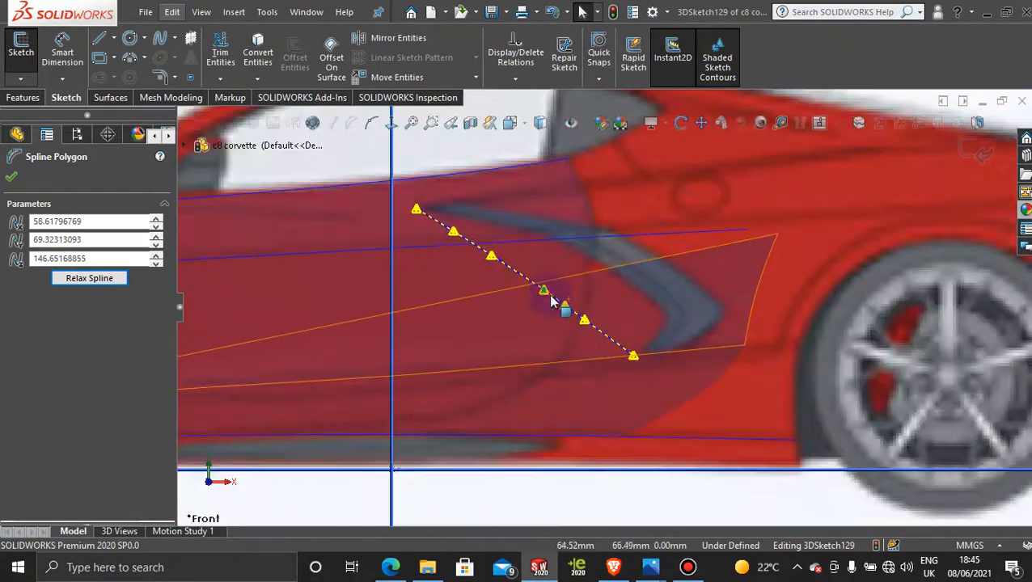
# - Activate Display State-2 and inspect the spline against the car's blue side surfaces
pyautogui.scroll(3, 549, 300)
pyautogui.moveTo(606, 344); pyautogui.dragTo(295, 346, button='middle')
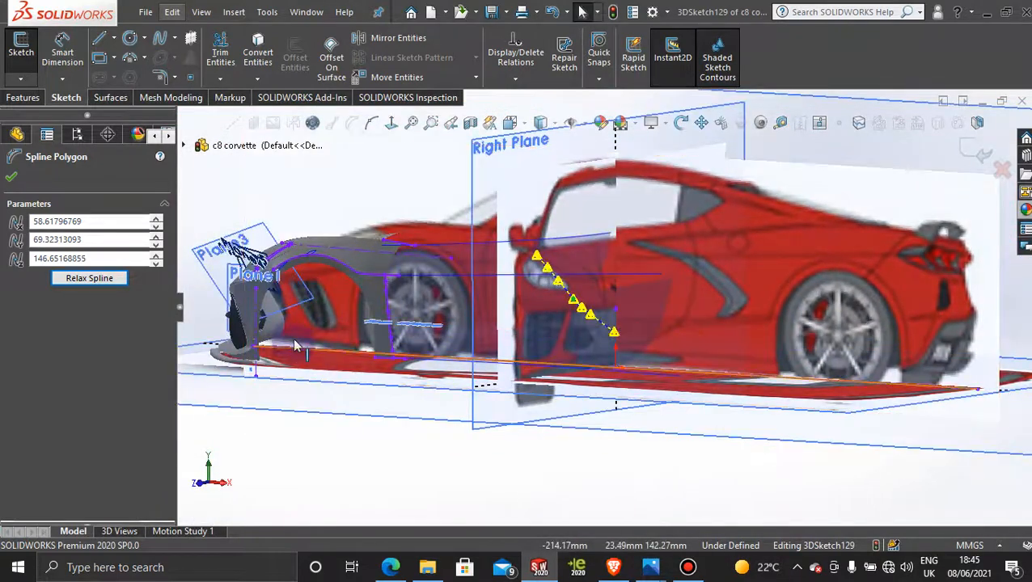
pyautogui.click(77, 134)
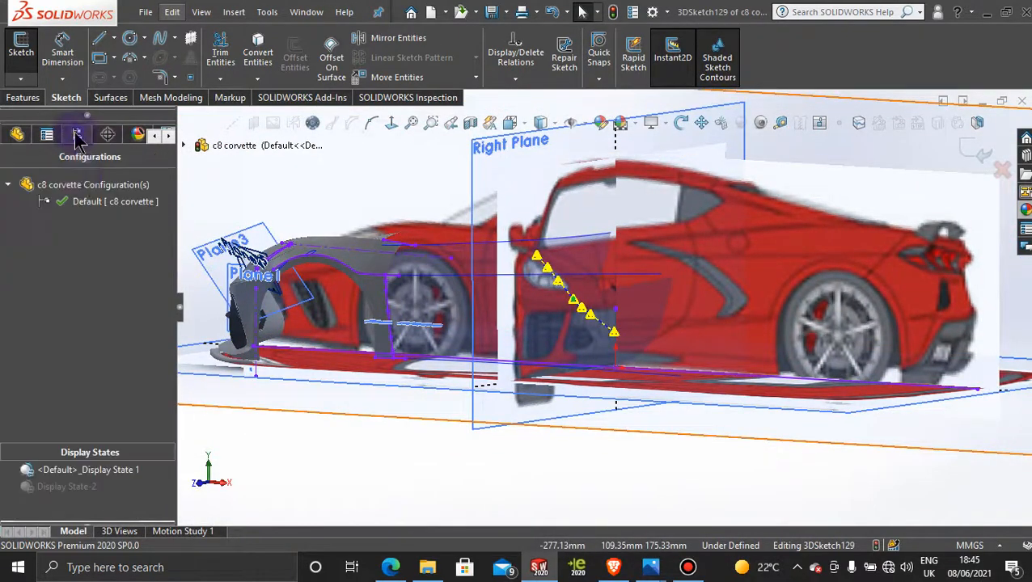
pyautogui.click(57, 488)
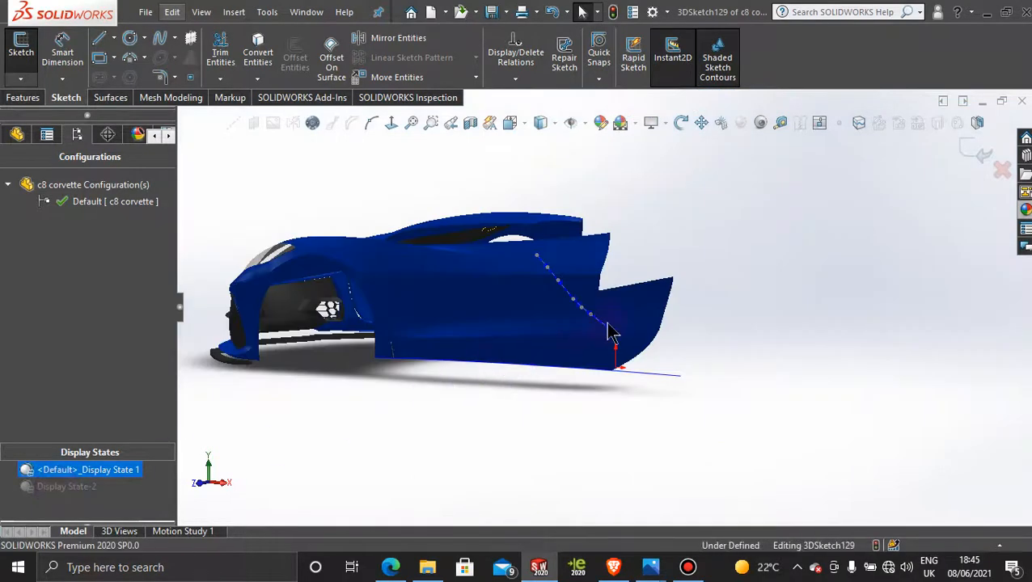
pyautogui.moveTo(681, 209); pyautogui.dragTo(624, 175, button='middle')
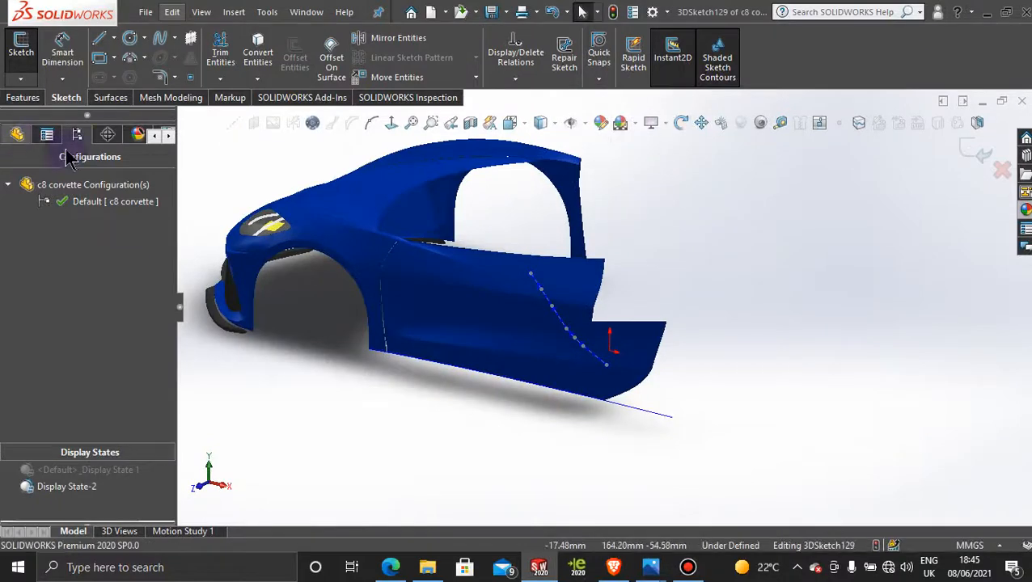
# - Remove the blue high gloss plastic appearance from the car body
pyautogui.click(137, 134)
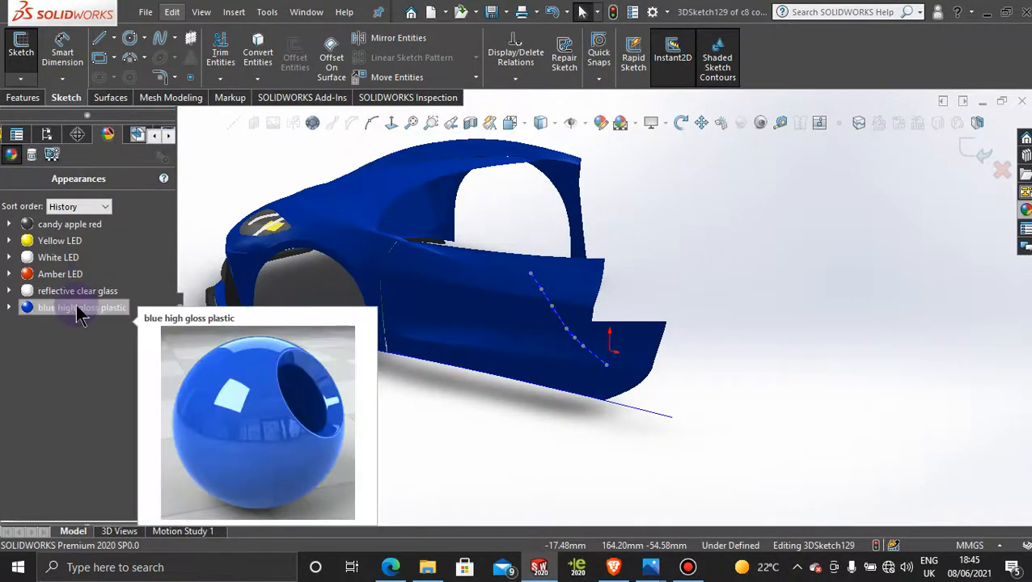
pyautogui.rightClick(80, 308)
pyautogui.click(139, 369)
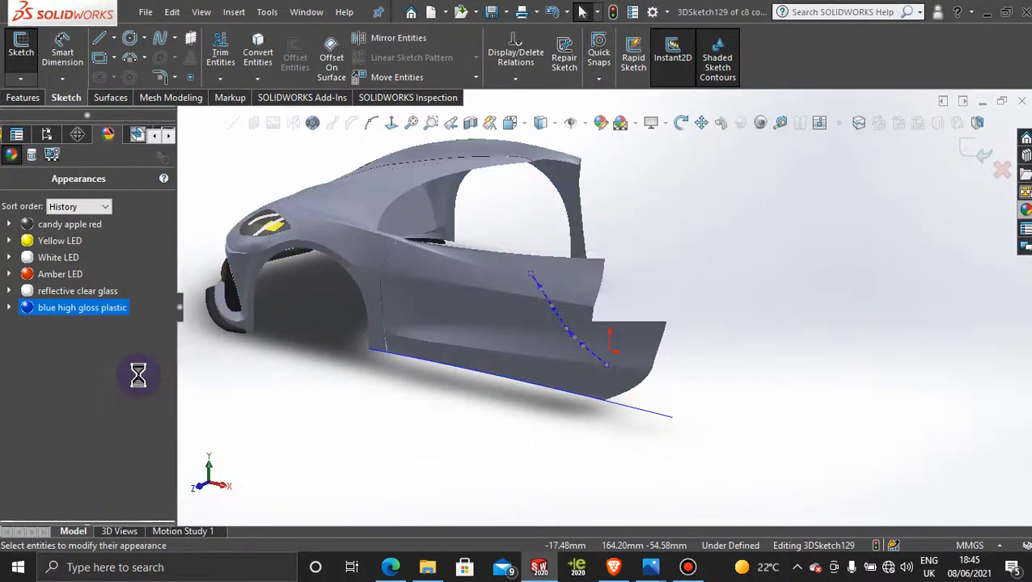
# - Apply the Backdrop - Grey with Overhead Light scene and set the display style to shaded with edges
pyautogui.click(634, 126)
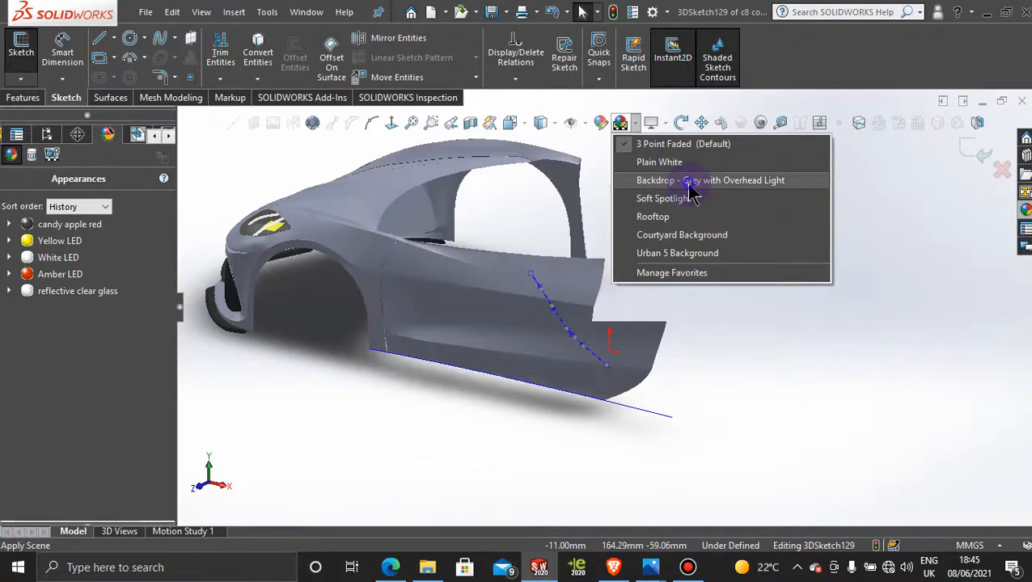
pyautogui.click(687, 183)
pyautogui.moveTo(651, 243)
pyautogui.mouseDown(button='middle')
pyautogui.moveTo(630, 258)
pyautogui.moveTo(648, 237)
pyautogui.mouseUp(button='middle')
pyautogui.scroll(-4, 519, 316)
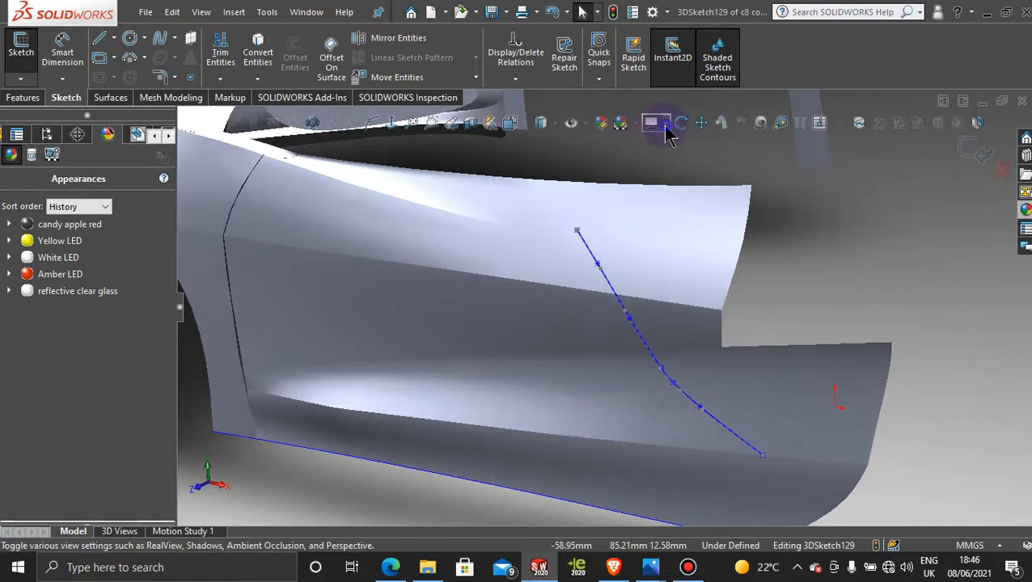
pyautogui.moveTo(554, 123)
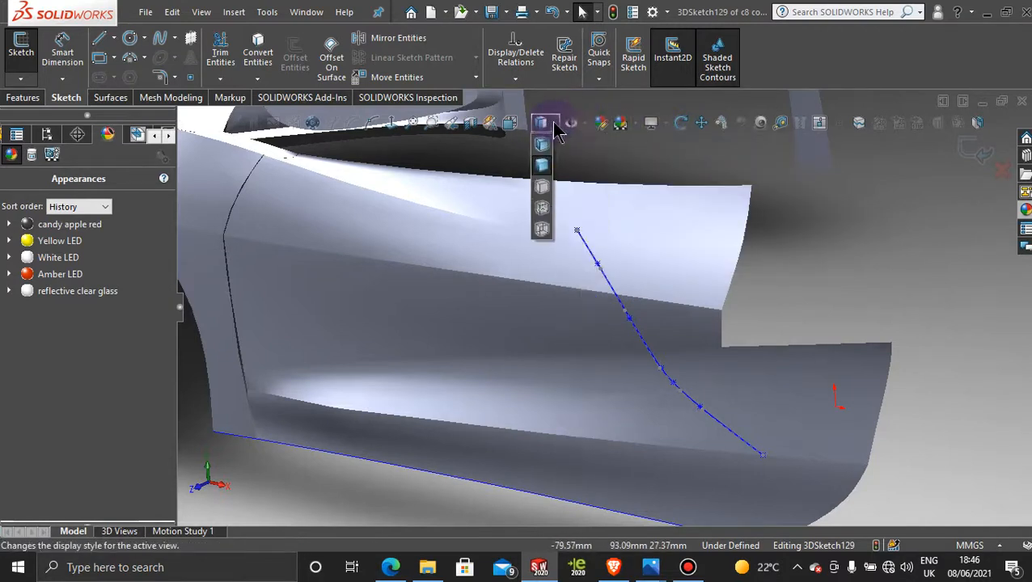
pyautogui.click(542, 144)
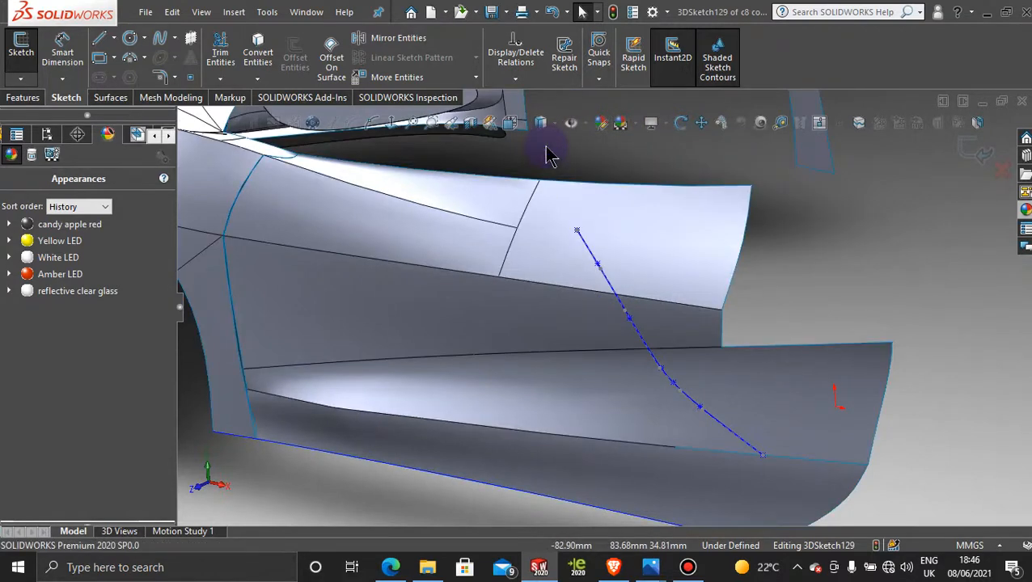
# - In the Right view, select the control polygon of the spline running diagonally across the rear side panels
pyautogui.moveTo(674, 288); pyautogui.dragTo(633, 276, button='middle')
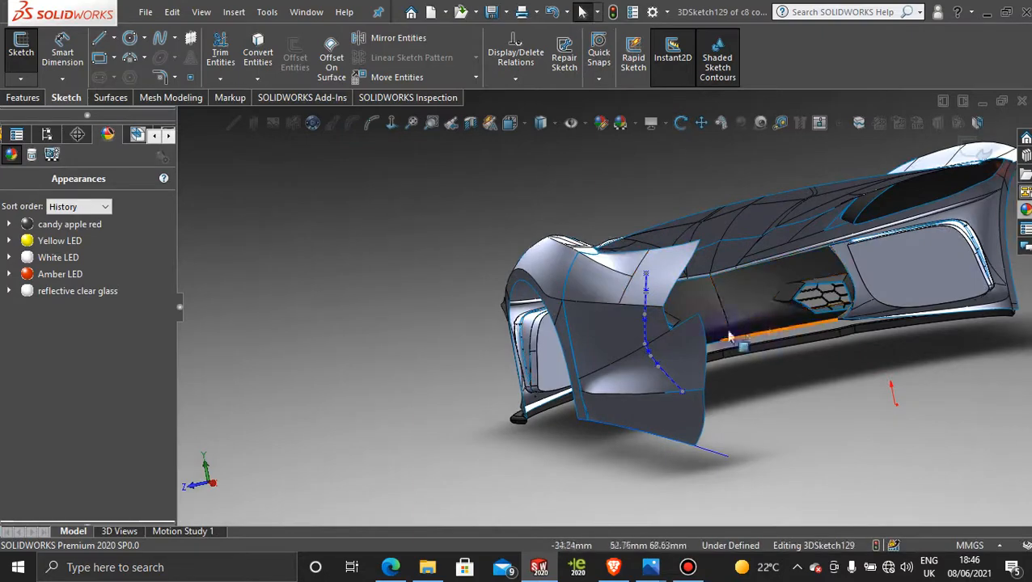
pyautogui.moveTo(663, 329)
pyautogui.mouseDown(button='middle')
pyautogui.moveTo(693, 327)
pyautogui.moveTo(661, 331)
pyautogui.mouseUp(button='middle')
pyautogui.press('space')
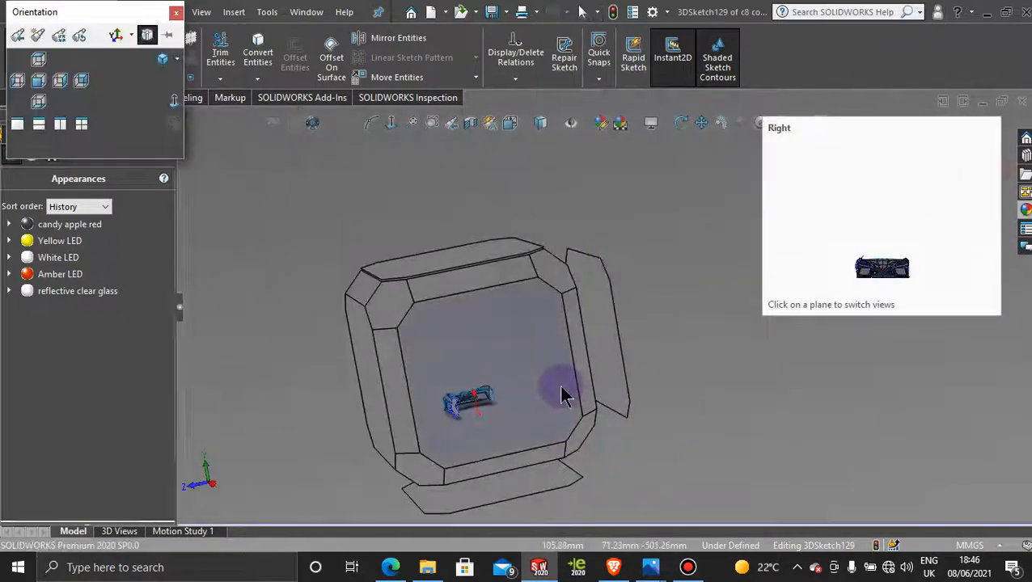
pyautogui.click(557, 393)
pyautogui.scroll(-10, 540, 396)
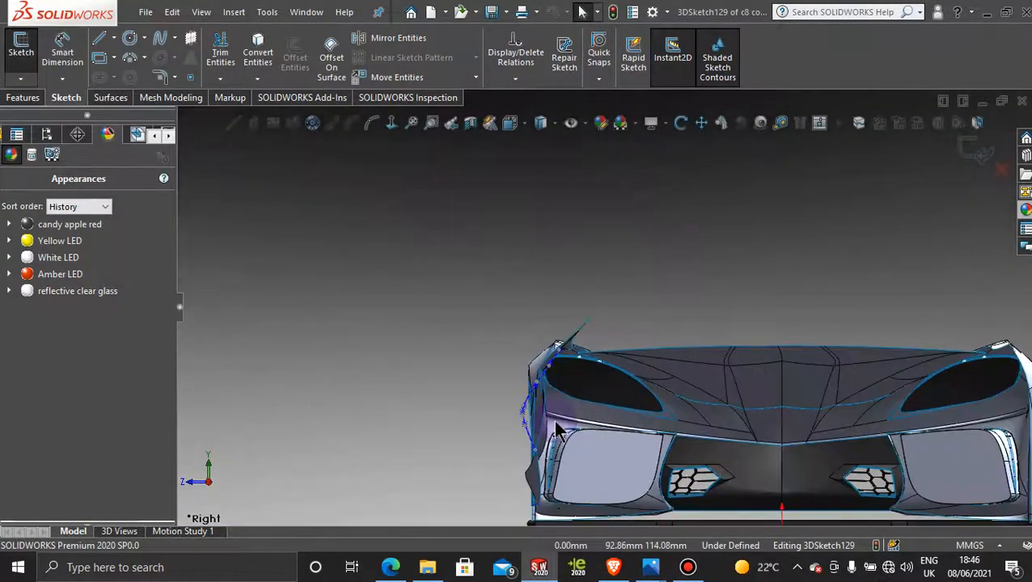
pyautogui.scroll(-2, 566, 312)
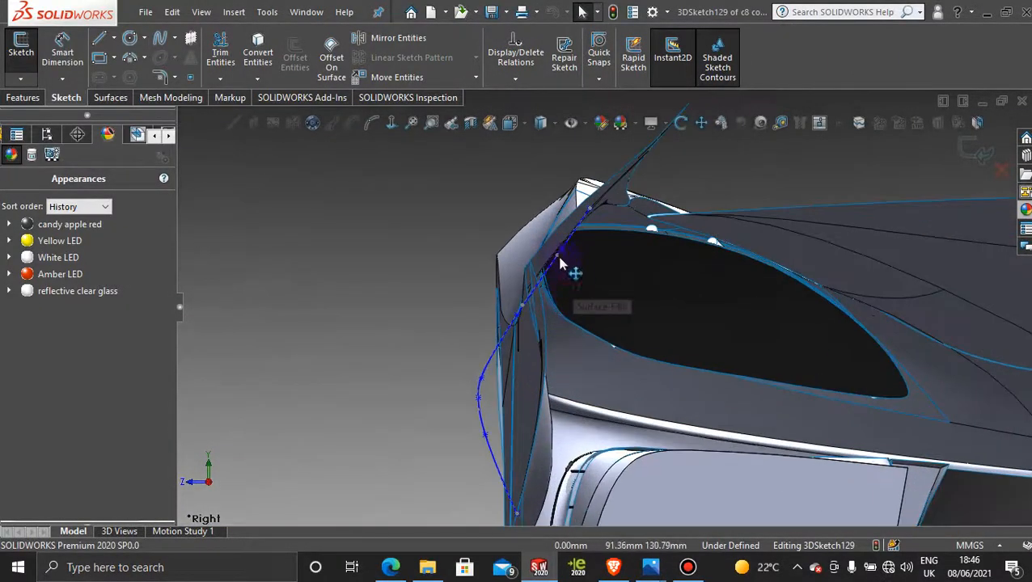
pyautogui.click(554, 253)
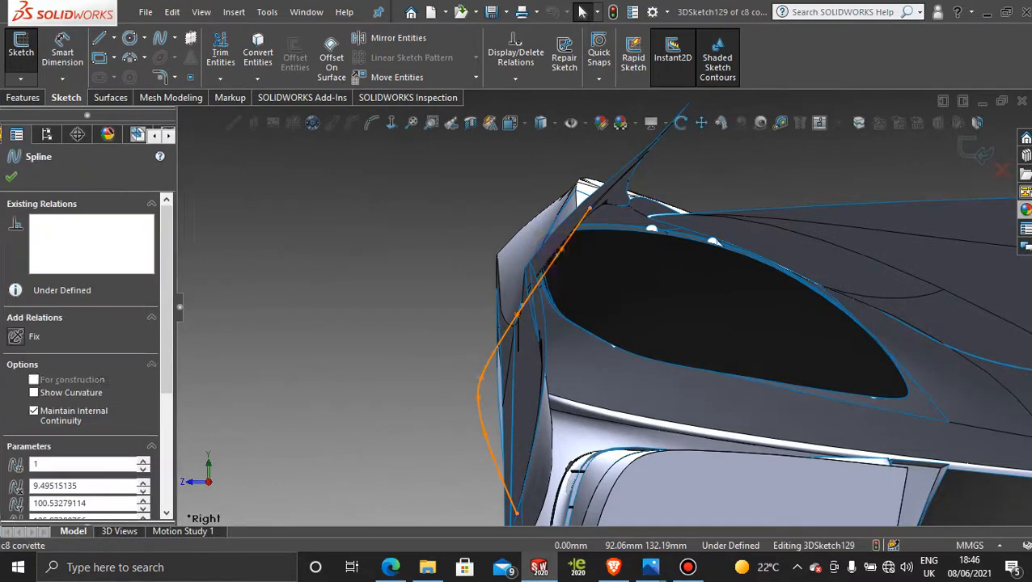
pyautogui.scroll(-3, 597, 245)
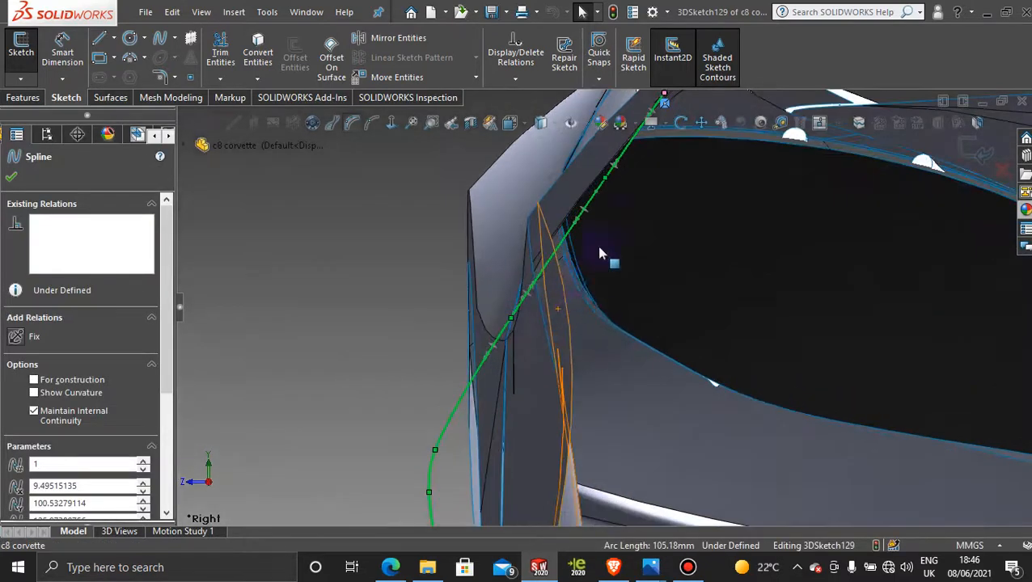
pyautogui.click(598, 198)
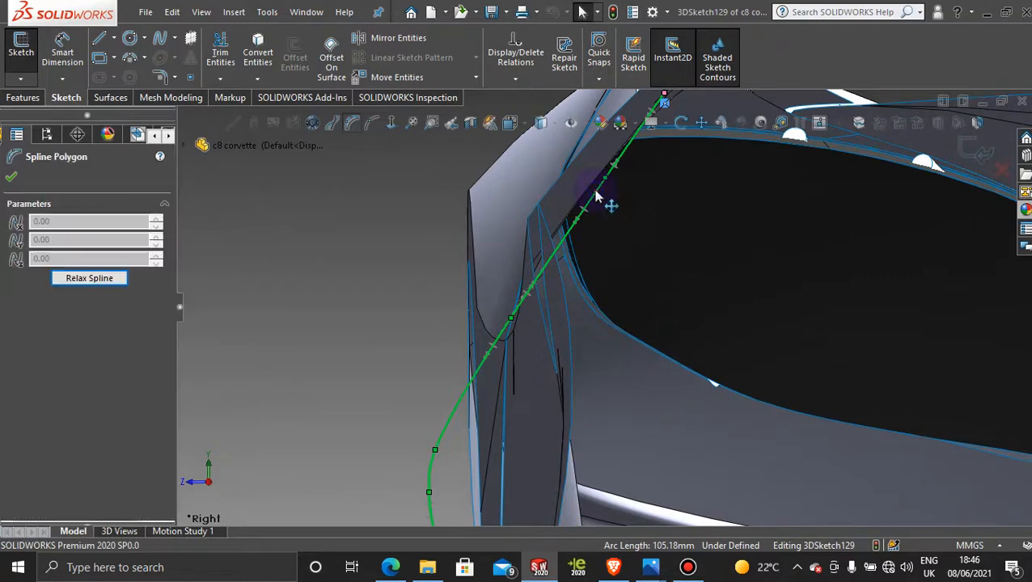
# - In the Right view, reshape the side spline by moving its second to fifth control points outward and upward
pyautogui.scroll(3, 608, 209)
pyautogui.scroll(-2, 648, 233)
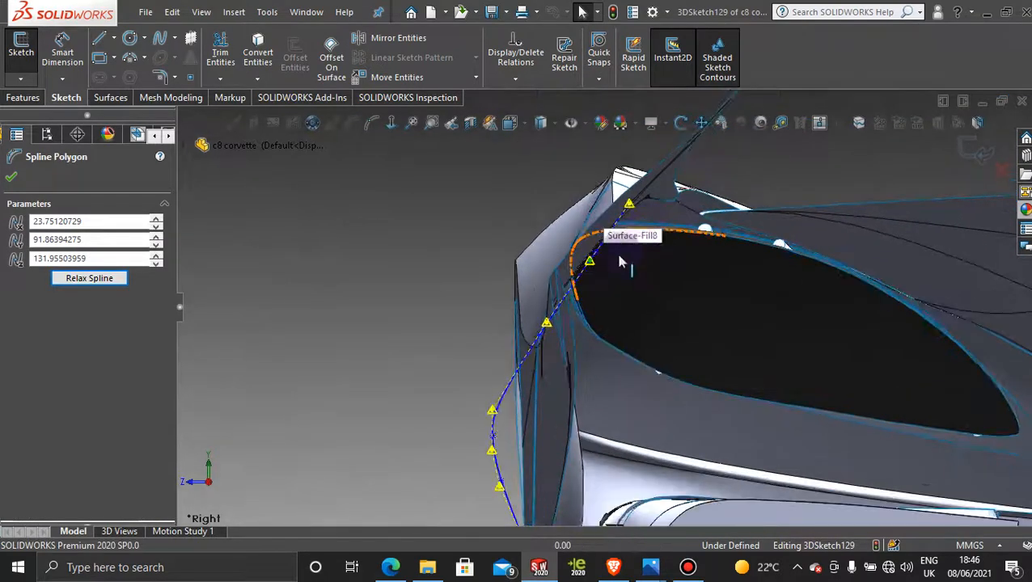
pyautogui.moveTo(588, 265); pyautogui.dragTo(571, 277)
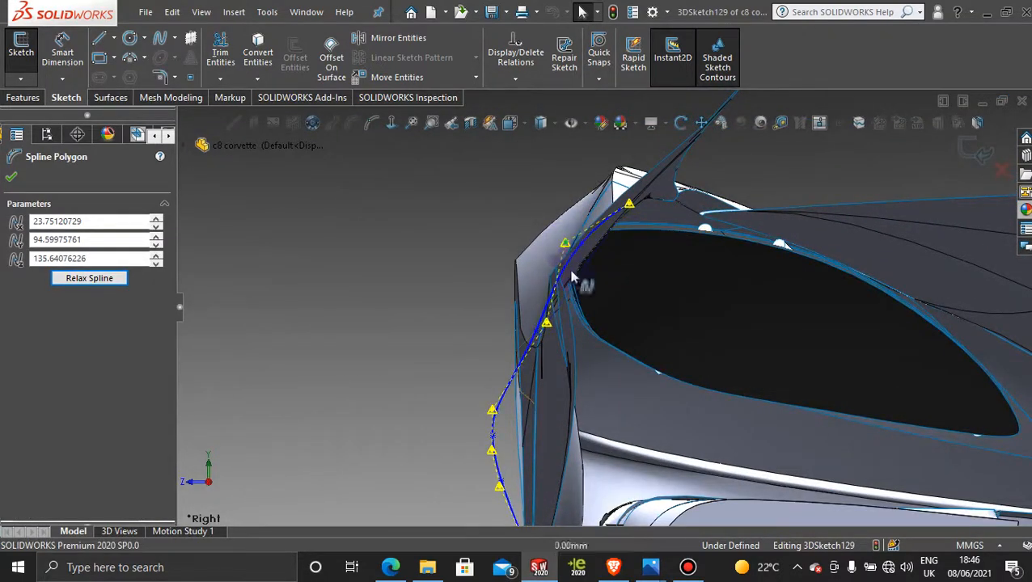
pyautogui.moveTo(551, 329); pyautogui.dragTo(521, 289)
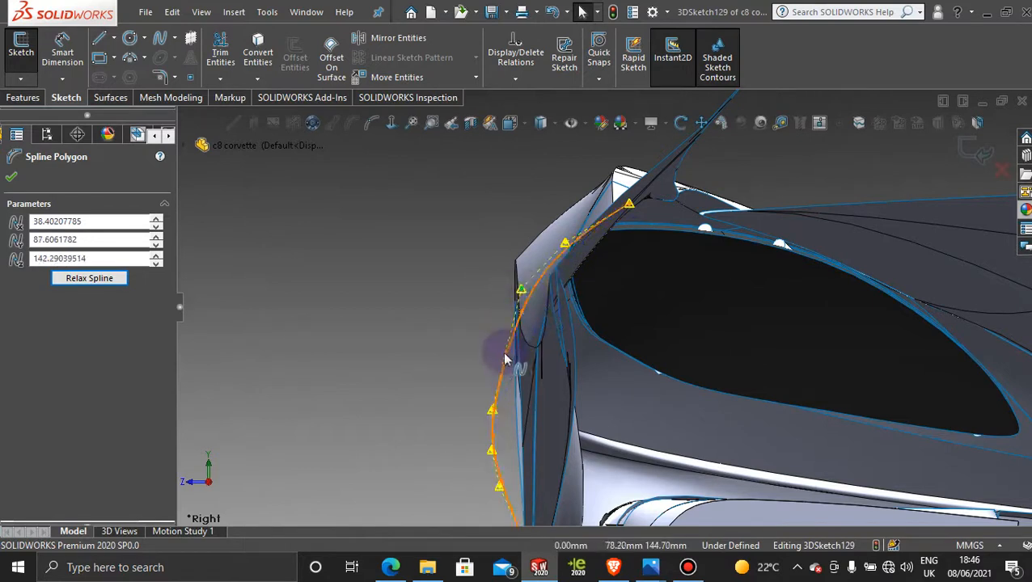
pyautogui.moveTo(491, 419); pyautogui.dragTo(459, 376)
pyautogui.moveTo(490, 445); pyautogui.dragTo(477, 432)
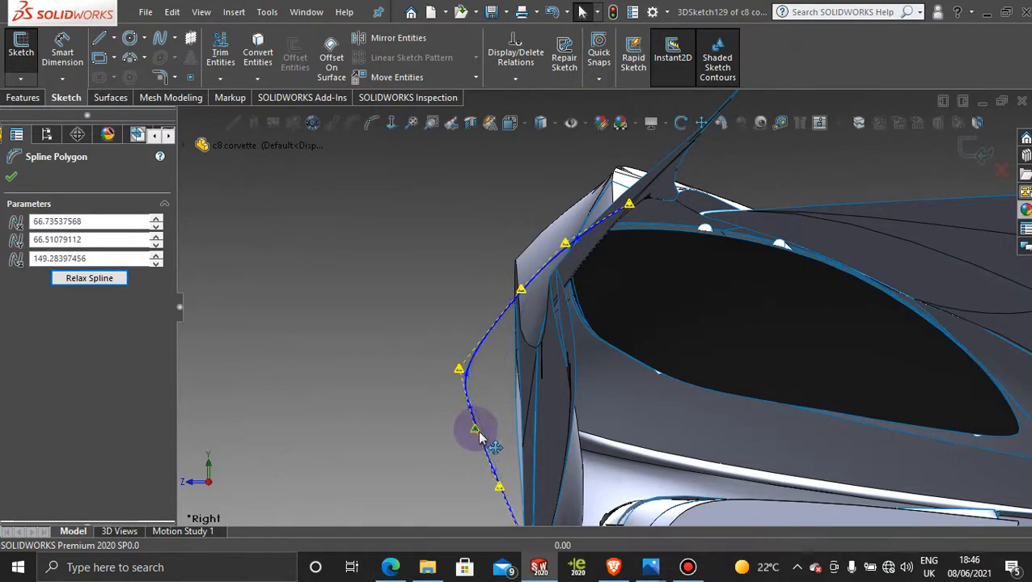
# - In the Front view, bring the spline's third to fifth control points together, placing the fifth at about X 41.59, Y 82.20
pyautogui.scroll(6, 590, 412)
pyautogui.moveTo(605, 348); pyautogui.dragTo(630, 345, button='middle')
pyautogui.moveTo(702, 392); pyautogui.dragTo(753, 329, button='middle')
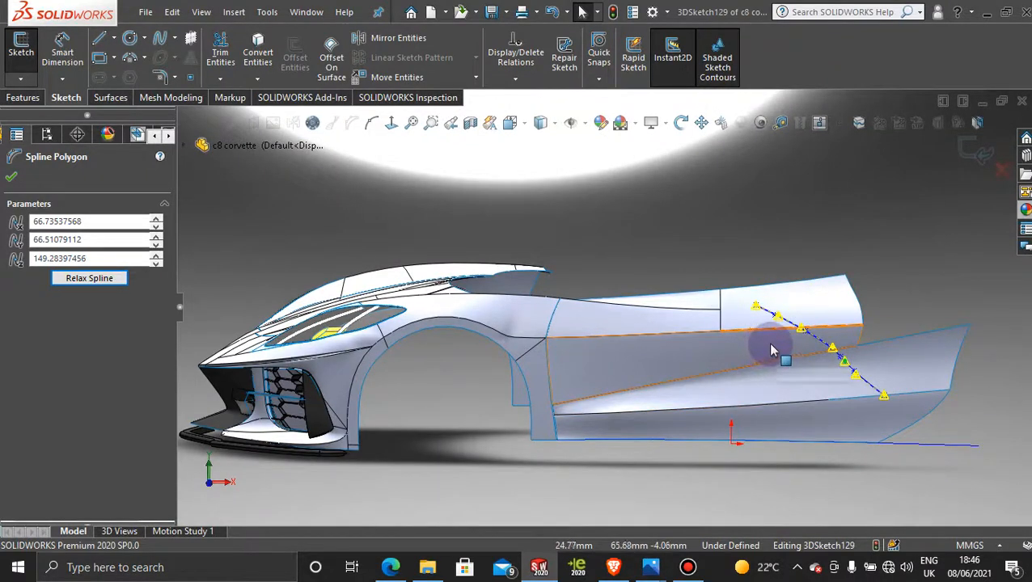
pyautogui.press('space')
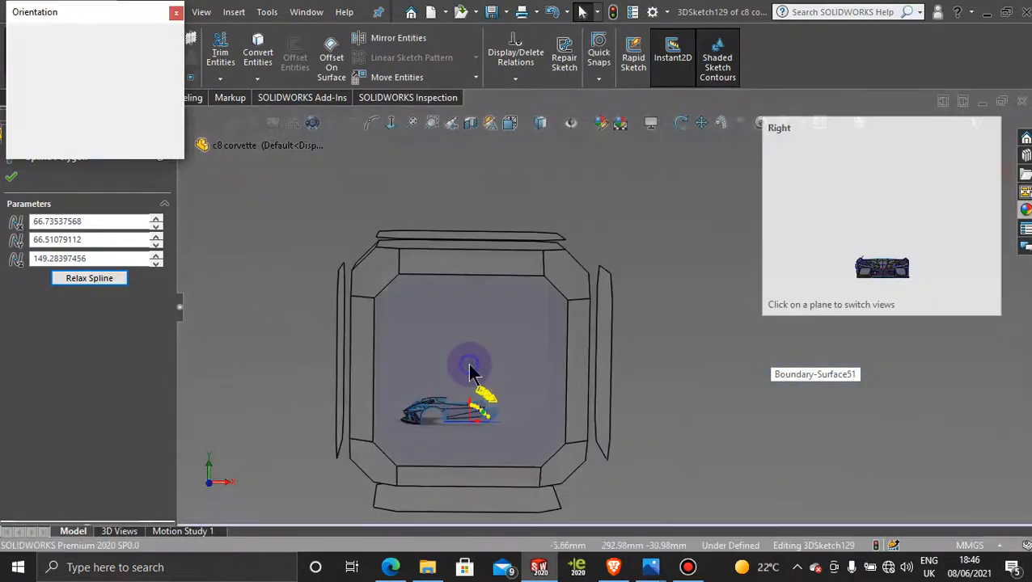
pyautogui.click(471, 372)
pyautogui.scroll(5, 688, 396)
pyautogui.scroll(-8, 643, 358)
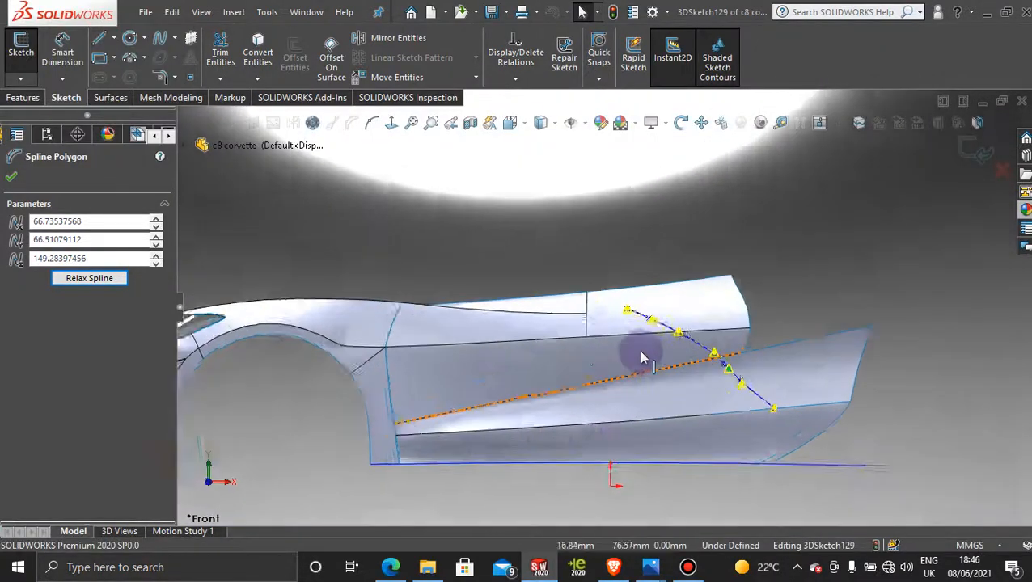
pyautogui.scroll(-5, 643, 358)
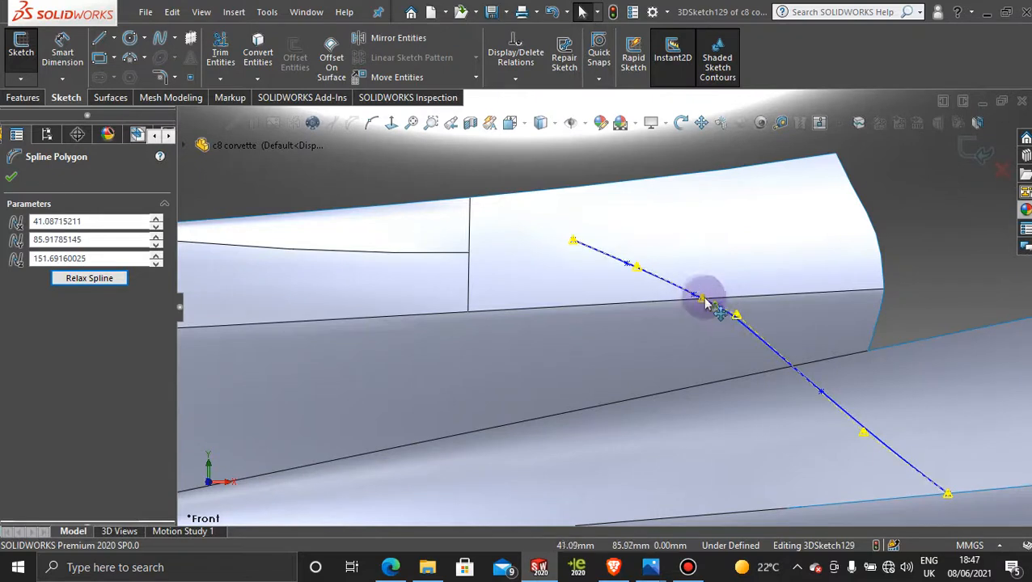
pyautogui.moveTo(701, 299); pyautogui.dragTo(710, 312)
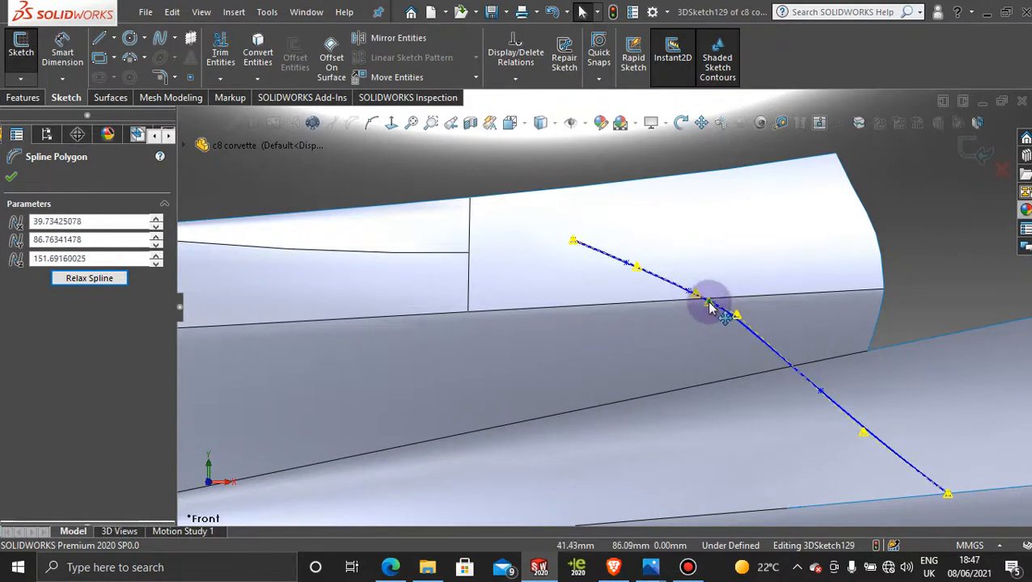
pyautogui.moveTo(736, 321); pyautogui.dragTo(728, 319)
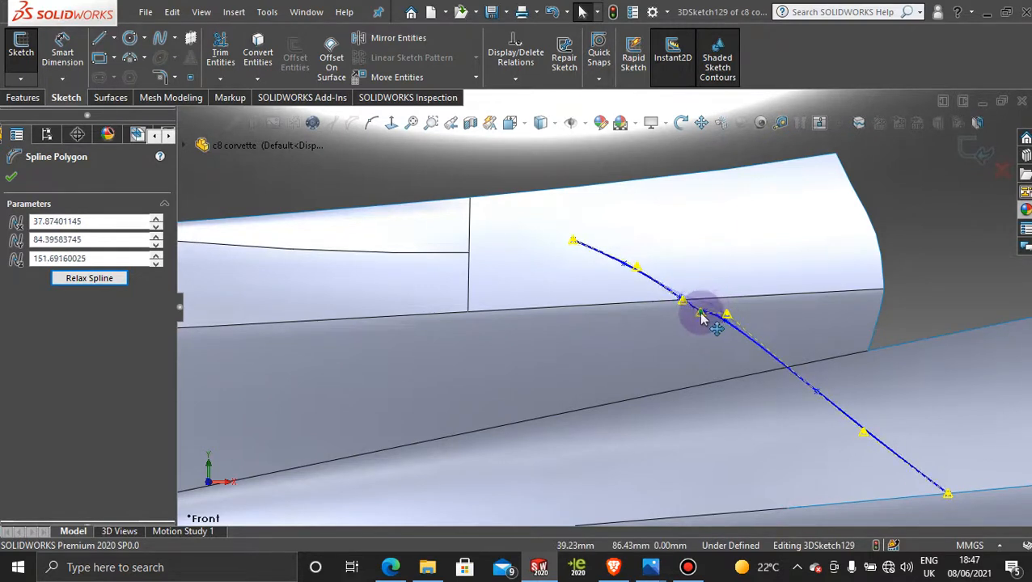
pyautogui.moveTo(725, 318); pyautogui.dragTo(721, 328)
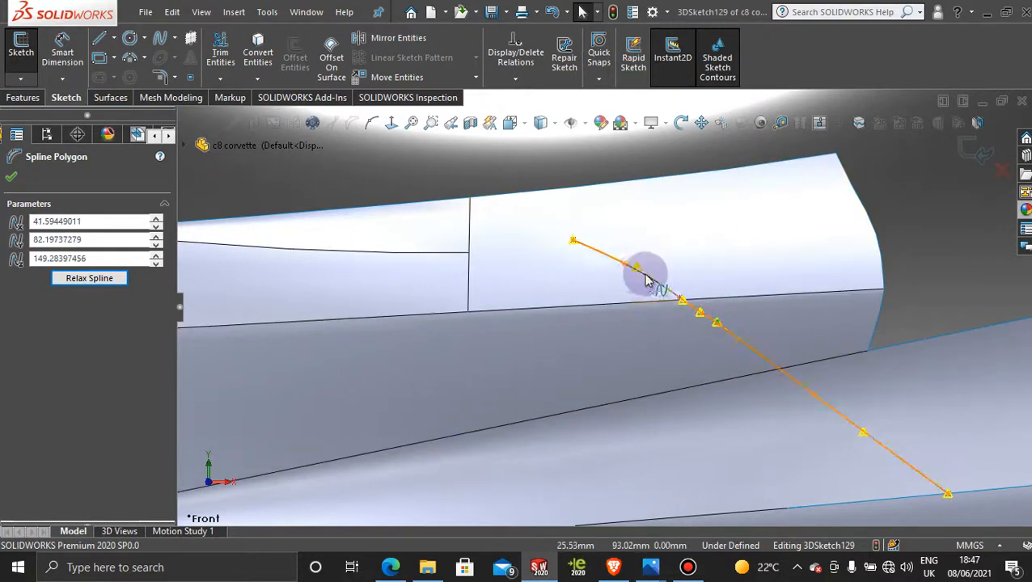
# - Straighten the spline's front profile, moving the third control point to about X 32.57, Y 86.94 and the fifth to X 41.76, Y 81.01
pyautogui.moveTo(639, 275); pyautogui.dragTo(635, 278)
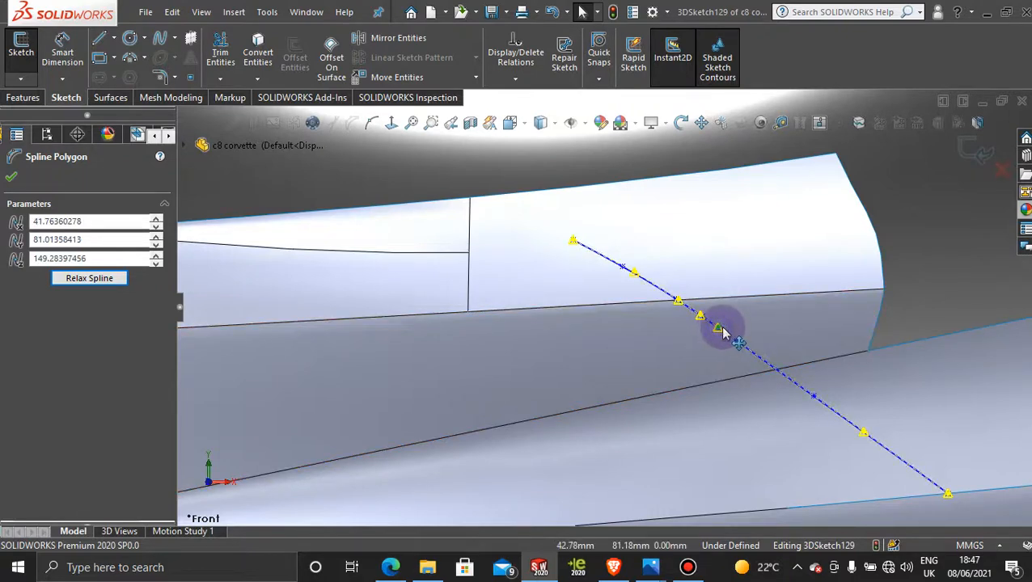
pyautogui.scroll(2, 718, 329)
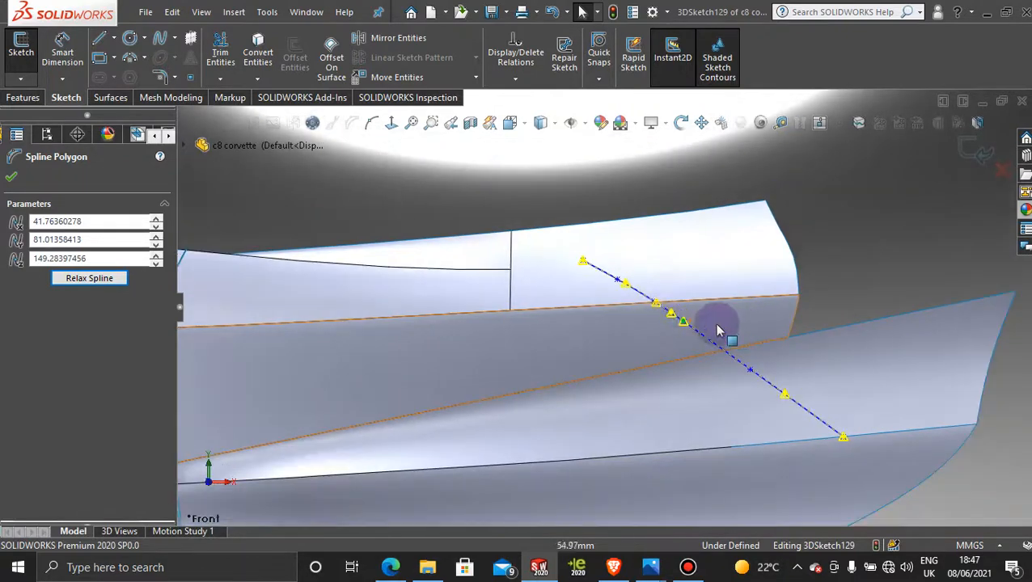
pyautogui.scroll(-4, 619, 299)
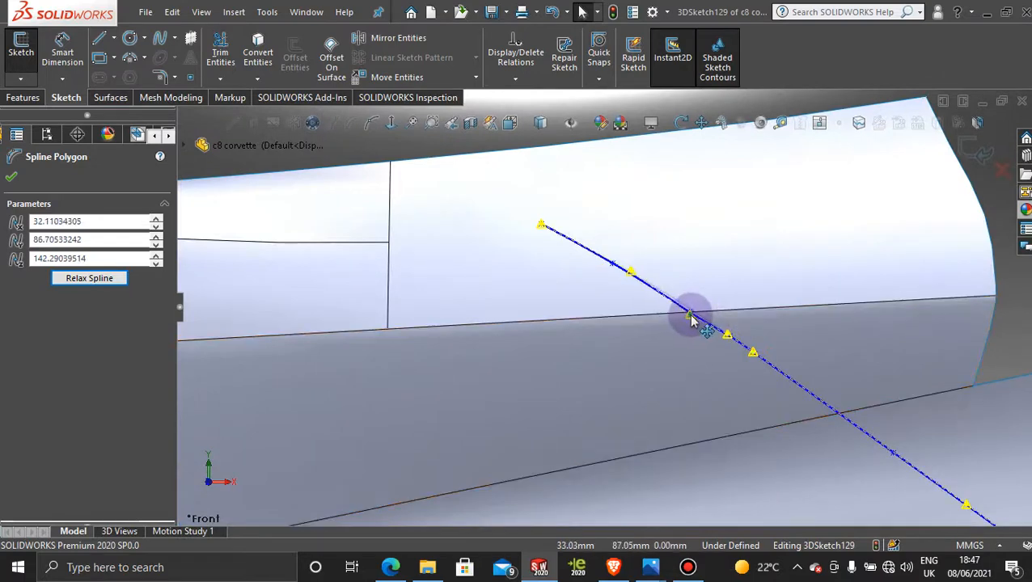
pyautogui.scroll(5, 641, 293)
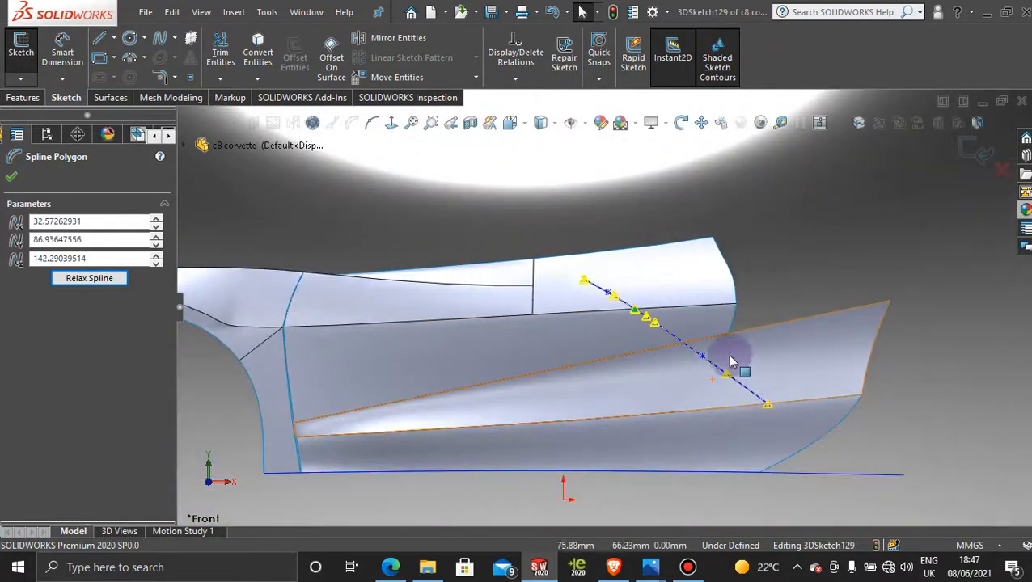
# - In the Right view, fit the spline to the body contour, placing the fifth control point near Z 145.38 and the sixth near Z 142.31
pyautogui.moveTo(730, 361); pyautogui.dragTo(682, 432, button='middle')
pyautogui.press('space')
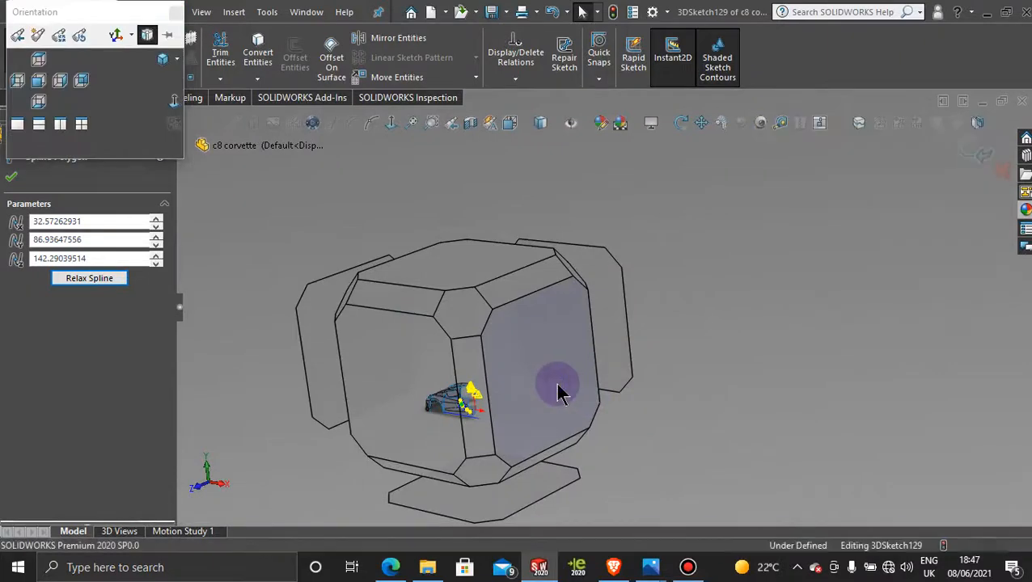
pyautogui.click(558, 391)
pyautogui.scroll(-10, 533, 419)
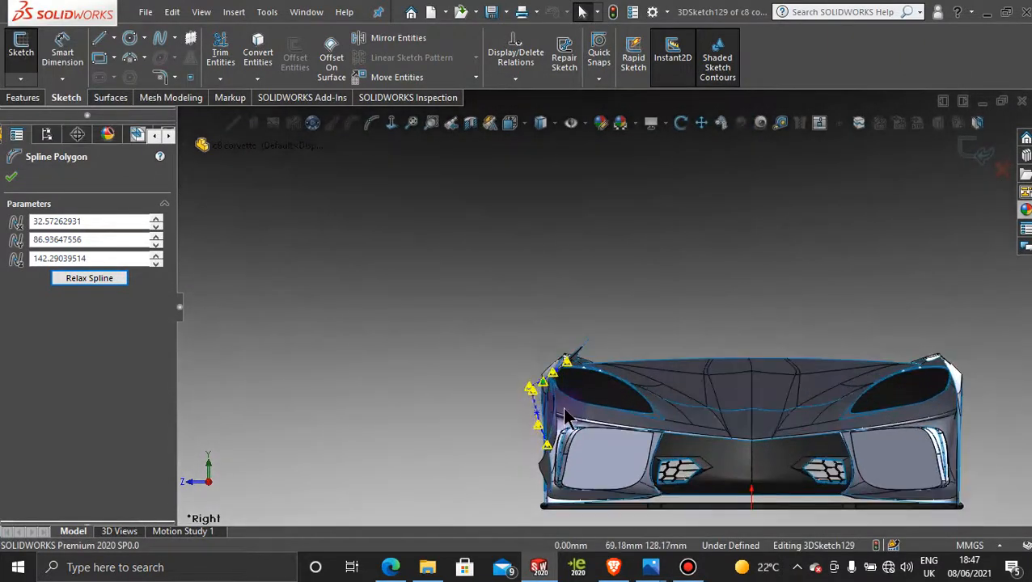
pyautogui.scroll(-3, 566, 257)
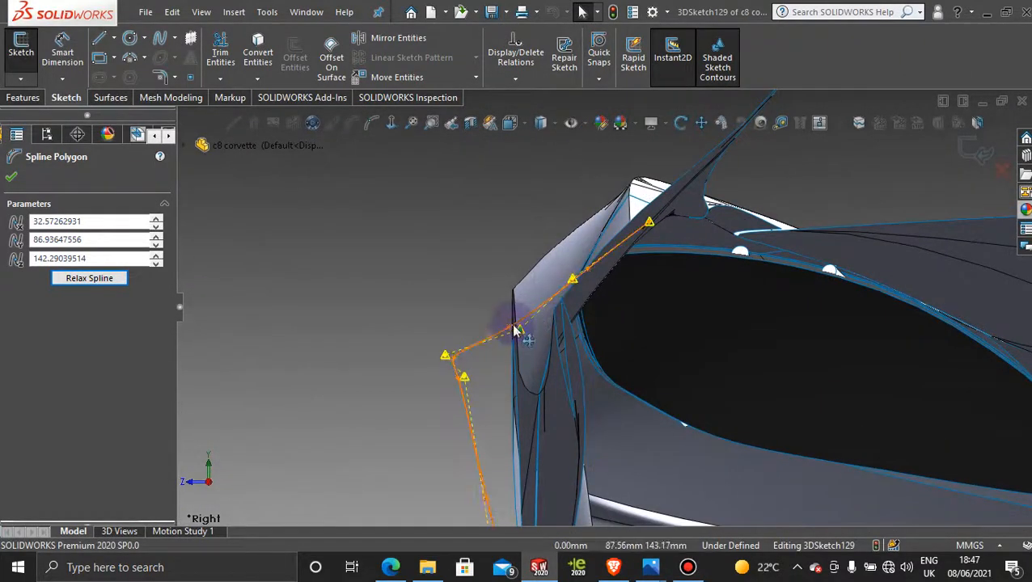
pyautogui.scroll(3, 518, 355)
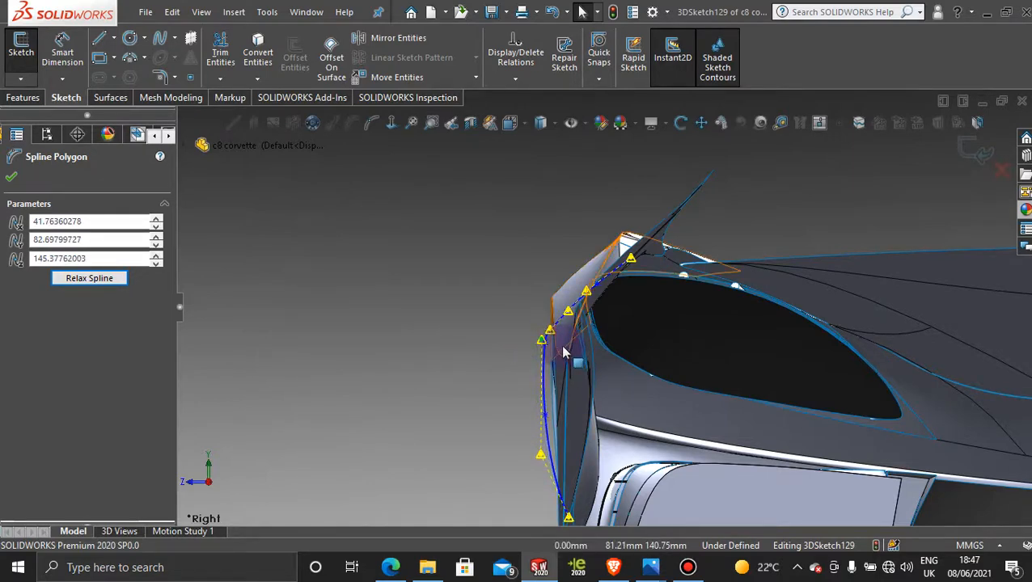
pyautogui.scroll(-3, 554, 477)
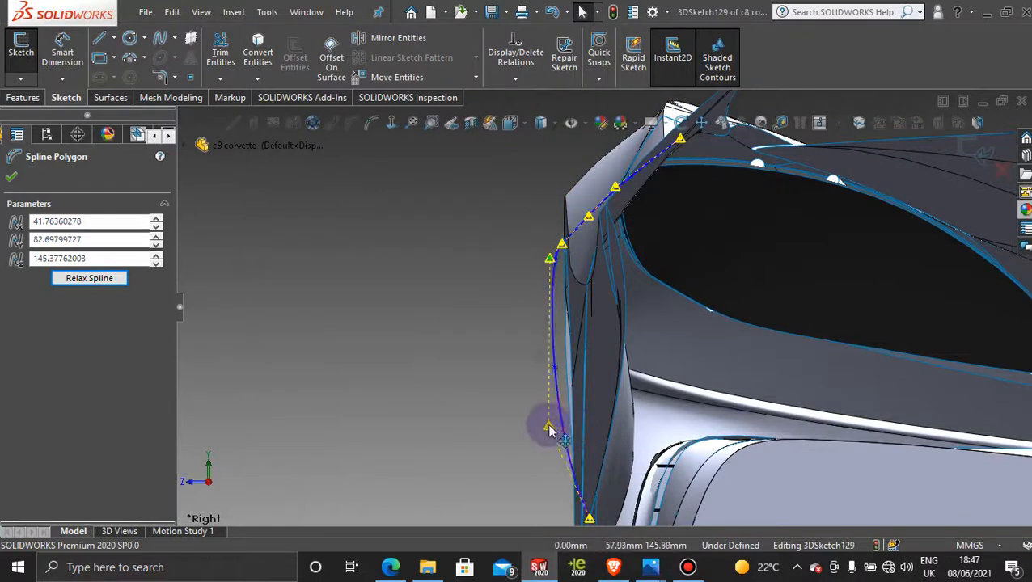
pyautogui.moveTo(548, 426); pyautogui.dragTo(571, 420)
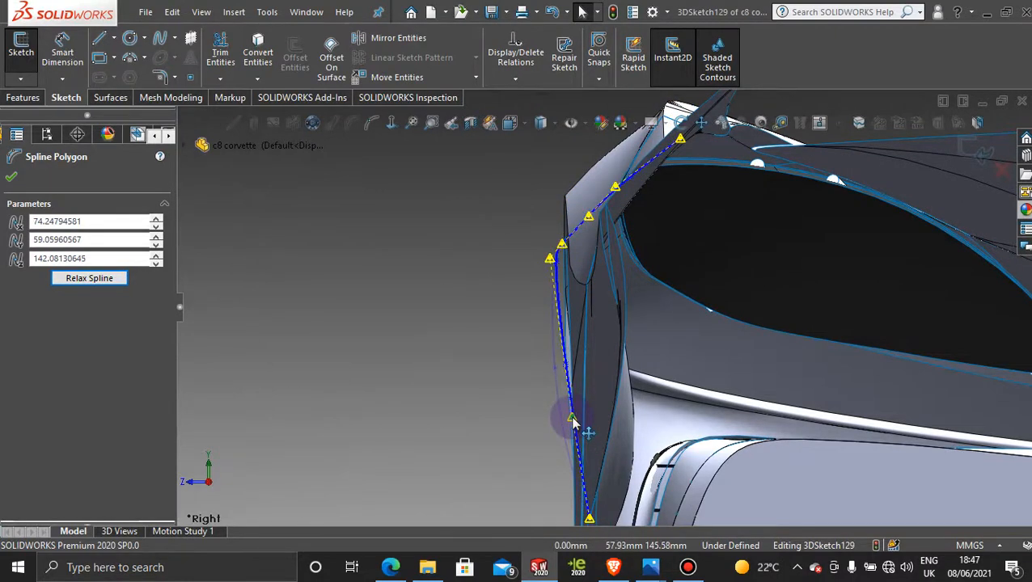
pyautogui.scroll(4, 585, 415)
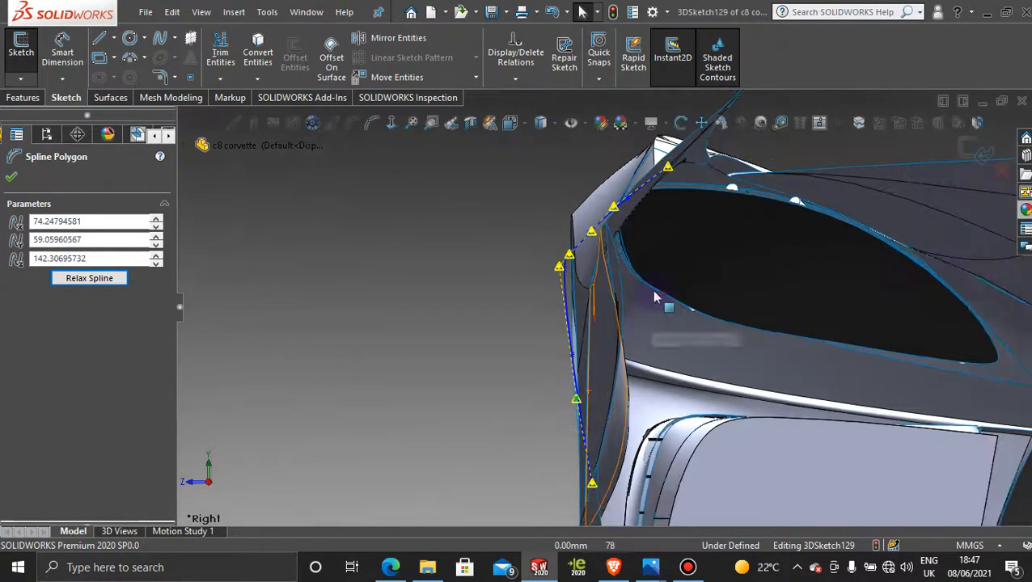
# - Examine how the side spline sits against the body in the Right and Left views and from an angled view
pyautogui.scroll(-8, 635, 218)
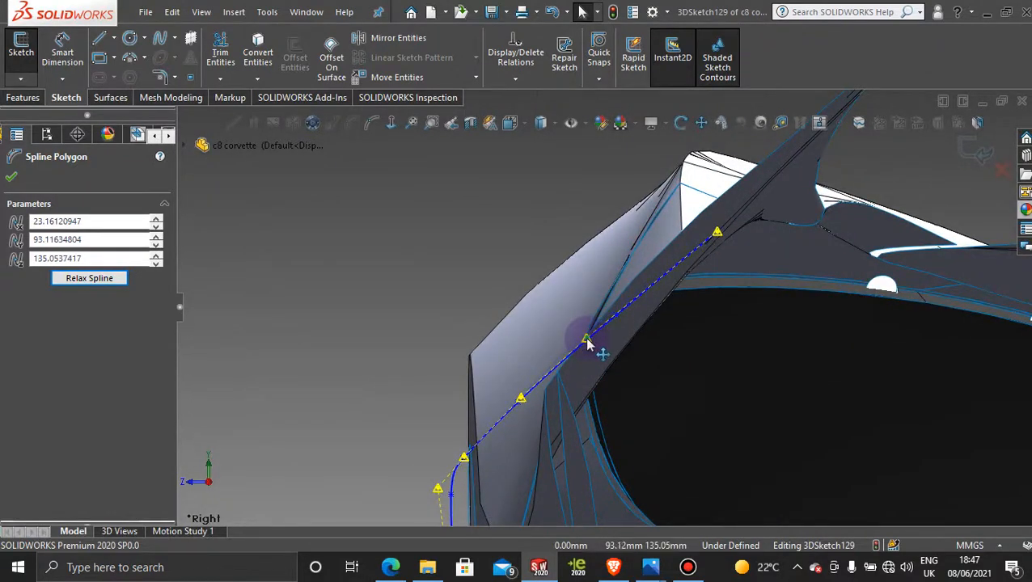
pyautogui.moveTo(588, 344); pyautogui.dragTo(773, 357, button='middle')
pyautogui.press('space')
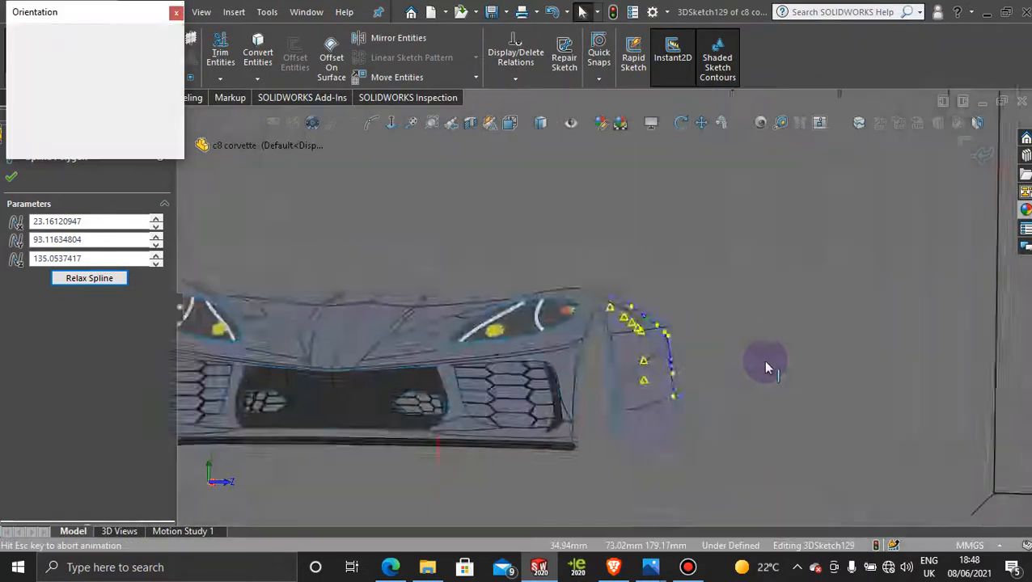
pyautogui.click(469, 409)
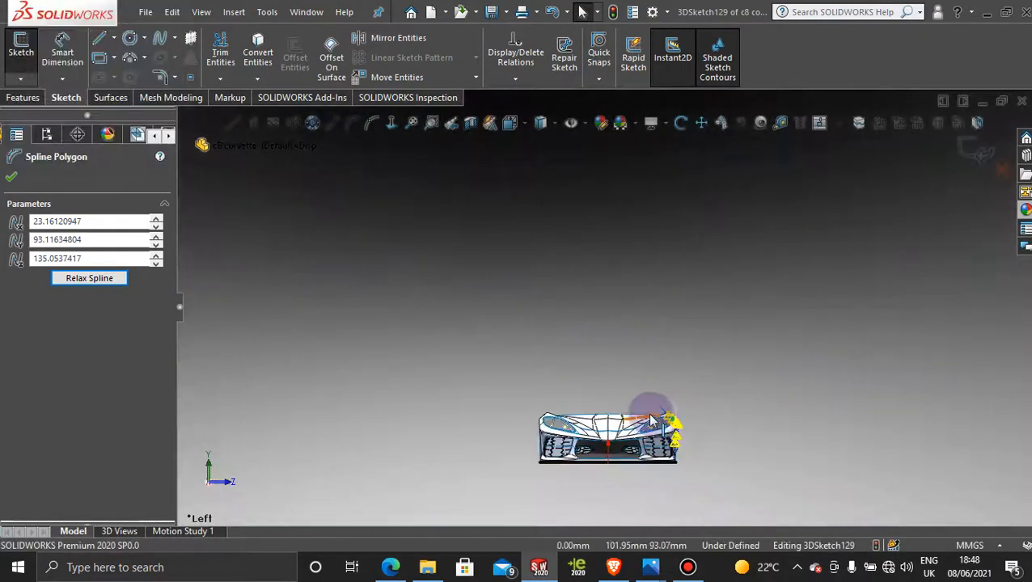
pyautogui.scroll(-8, 650, 420)
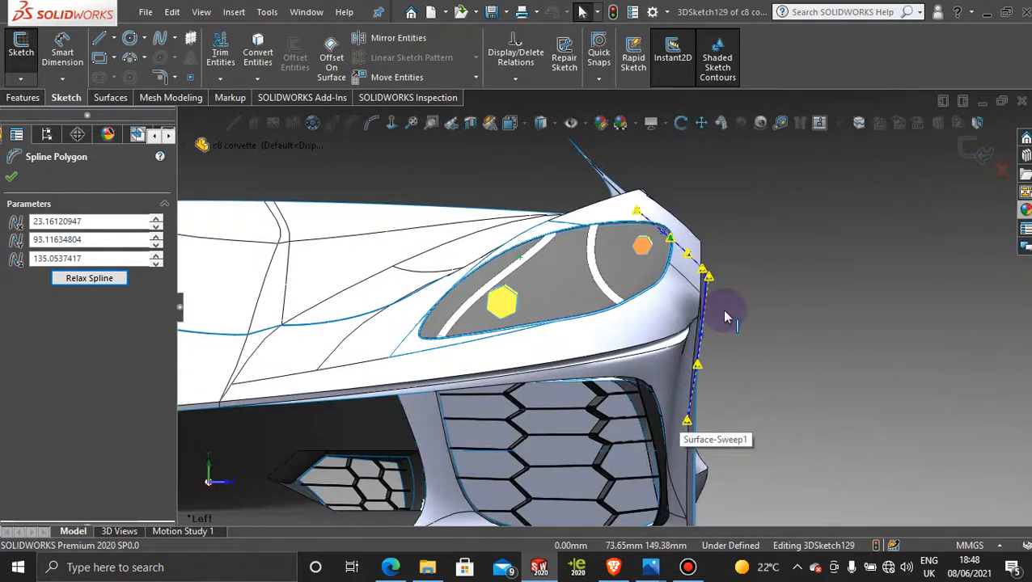
pyautogui.scroll(-3, 725, 317)
pyautogui.scroll(2, 711, 301)
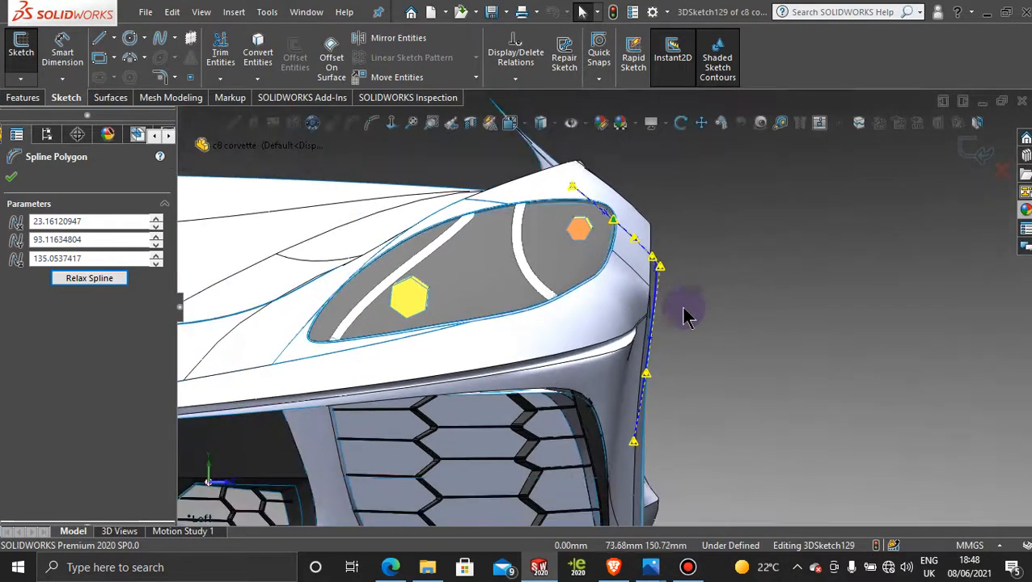
pyautogui.moveTo(668, 312); pyautogui.dragTo(651, 310, button='middle')
pyautogui.scroll(5, 750, 277)
pyautogui.moveTo(746, 276)
pyautogui.mouseDown(button='middle')
pyautogui.moveTo(686, 309)
pyautogui.moveTo(651, 460)
pyautogui.moveTo(658, 510)
pyautogui.moveTo(668, 453)
pyautogui.mouseUp(button='middle')
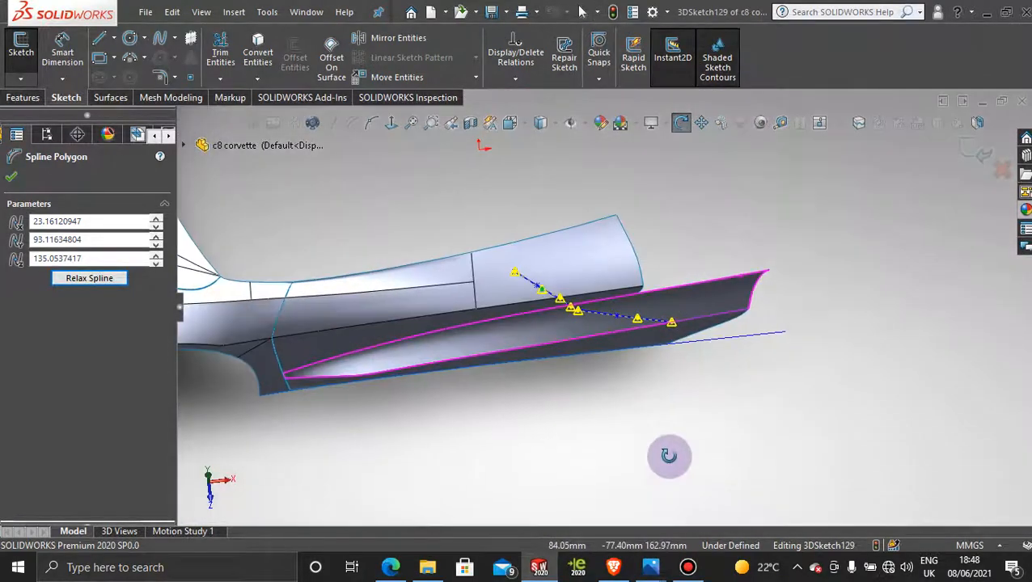
# - In the Top view, move the spline's third control point to about X 31.83, Z 140.43 to straighten its upper section
pyautogui.press('space')
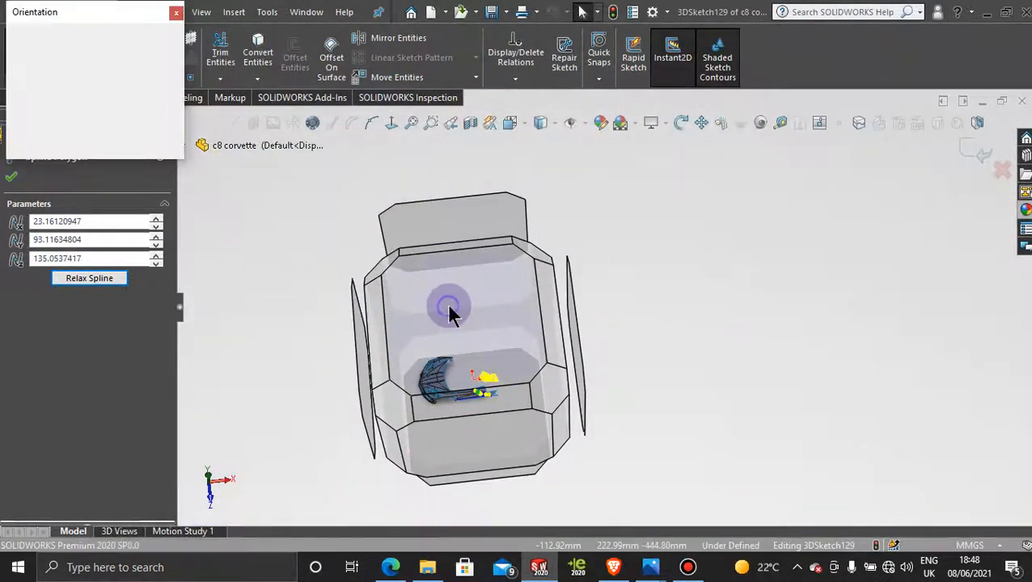
pyautogui.click(447, 309)
pyautogui.scroll(-8, 623, 387)
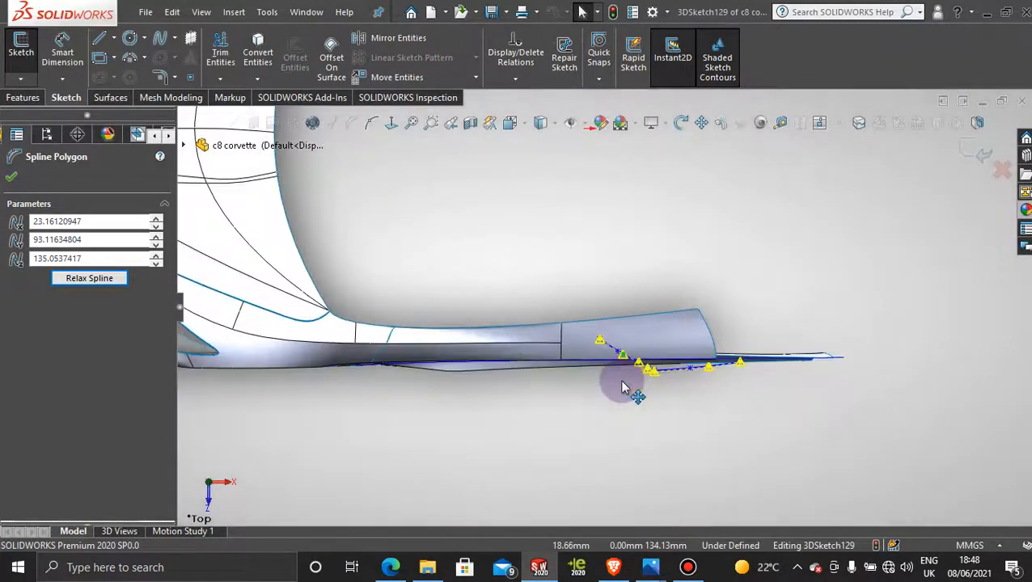
pyautogui.scroll(-3, 506, 380)
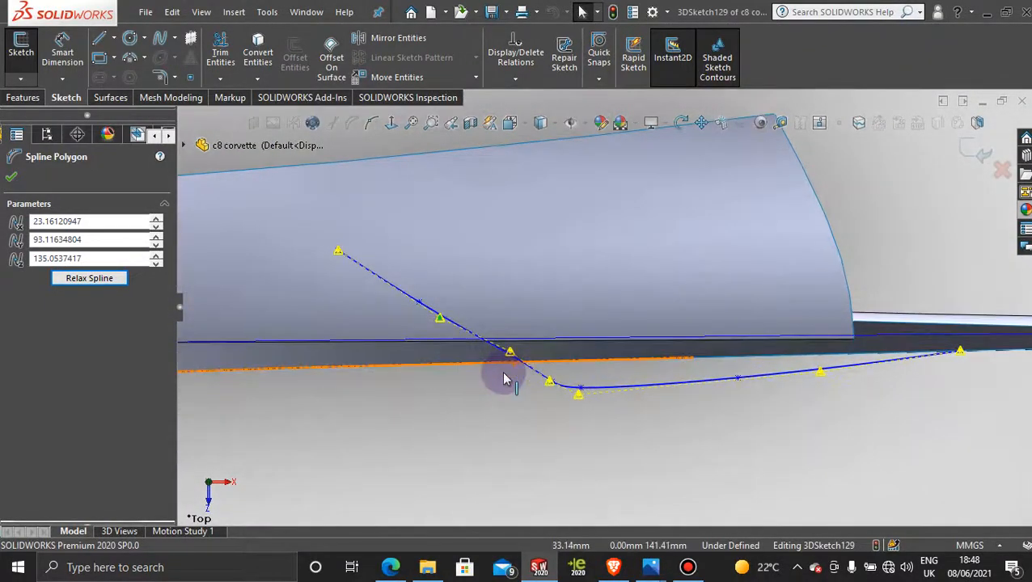
pyautogui.moveTo(511, 359); pyautogui.dragTo(508, 362)
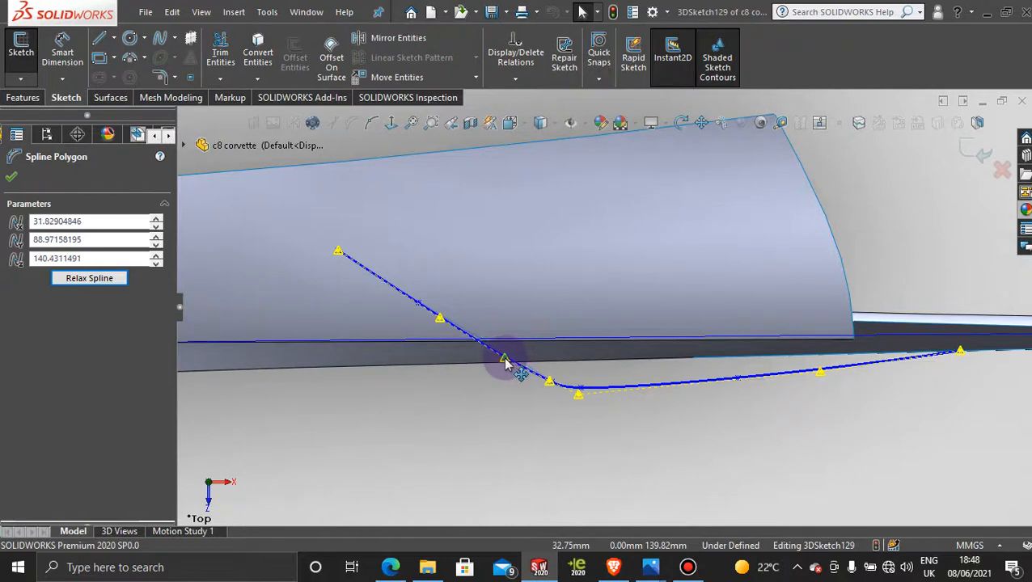
pyautogui.scroll(2, 578, 397)
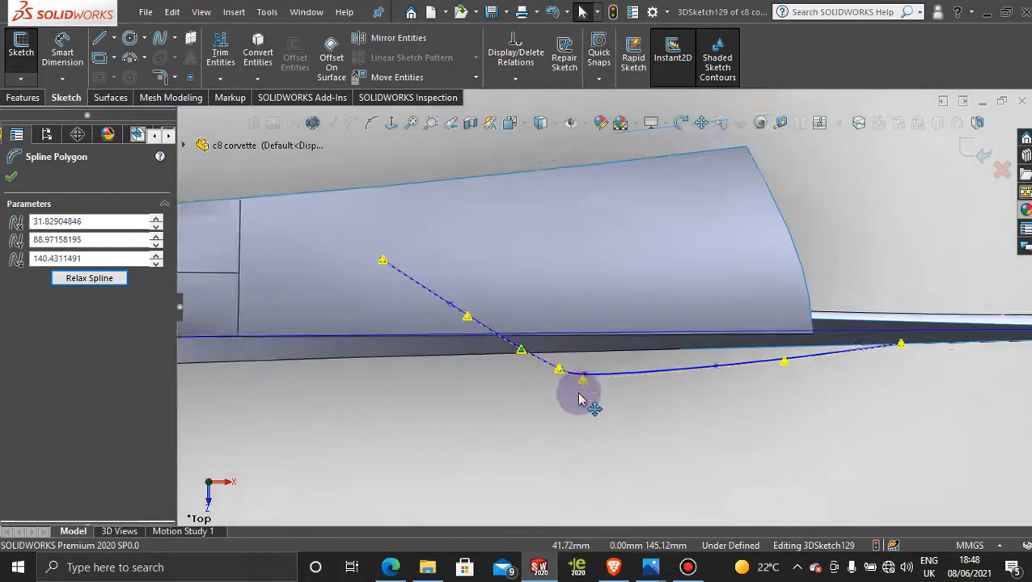
pyautogui.scroll(-3, 580, 390)
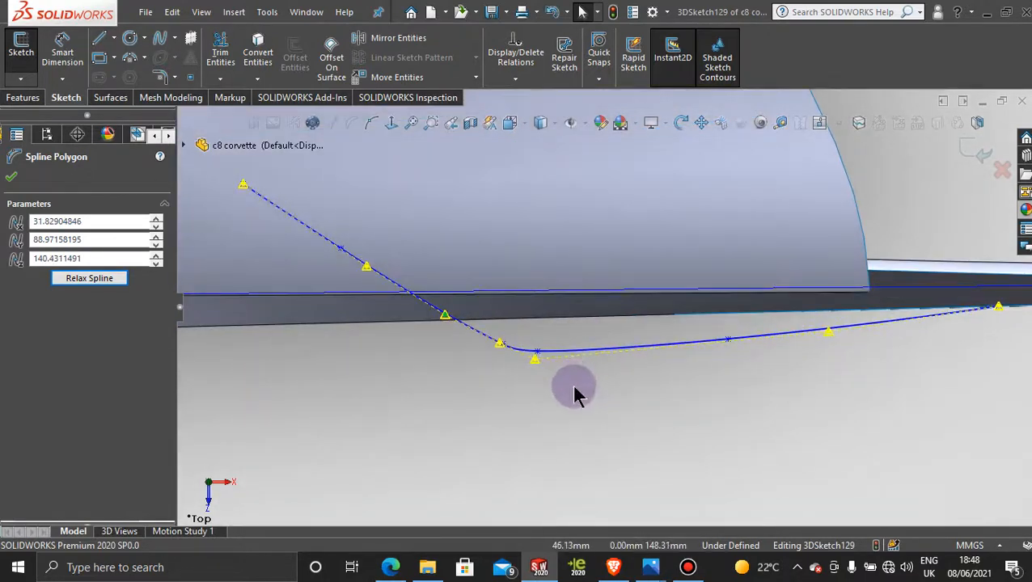
pyautogui.scroll(3, 574, 380)
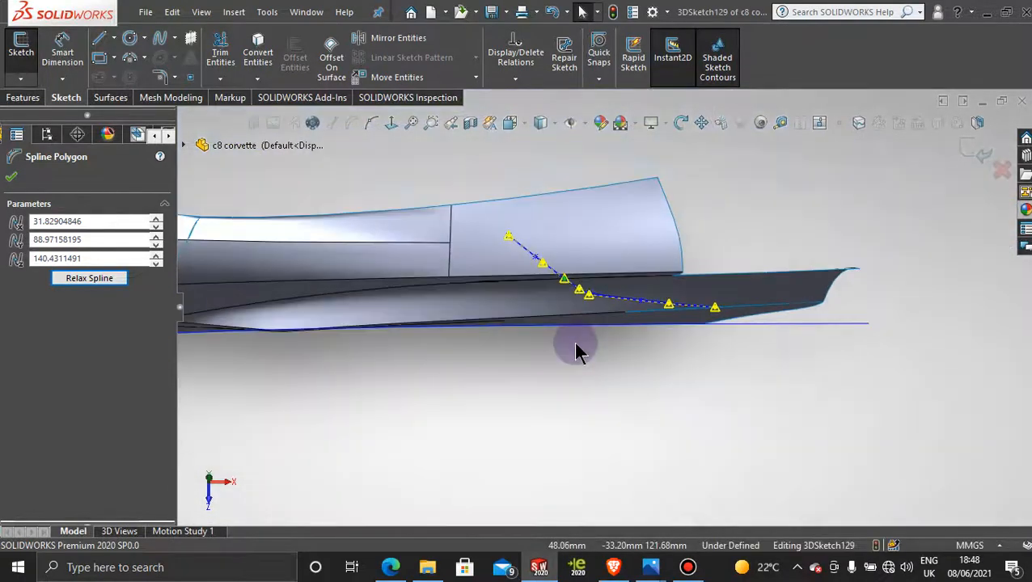
# - Check the rear side panel and wheel arch close up in the rear three-quarter Corvette reference photo in the Photos app
pyautogui.moveTo(579, 333); pyautogui.dragTo(522, 379, button='middle')
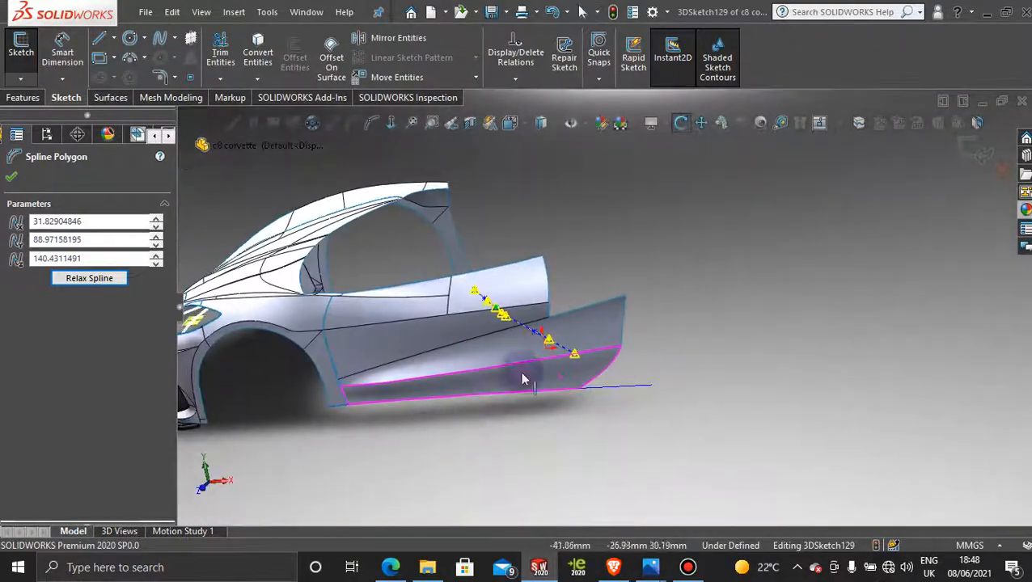
pyautogui.moveTo(621, 276); pyautogui.dragTo(661, 302, button='middle')
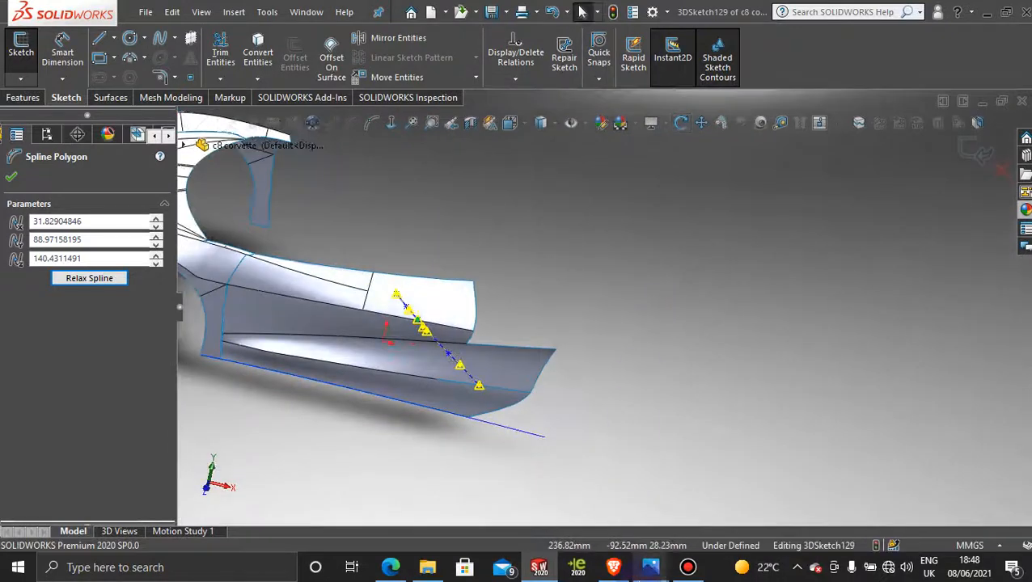
pyautogui.moveTo(650, 567)
pyautogui.moveTo(647, 486)
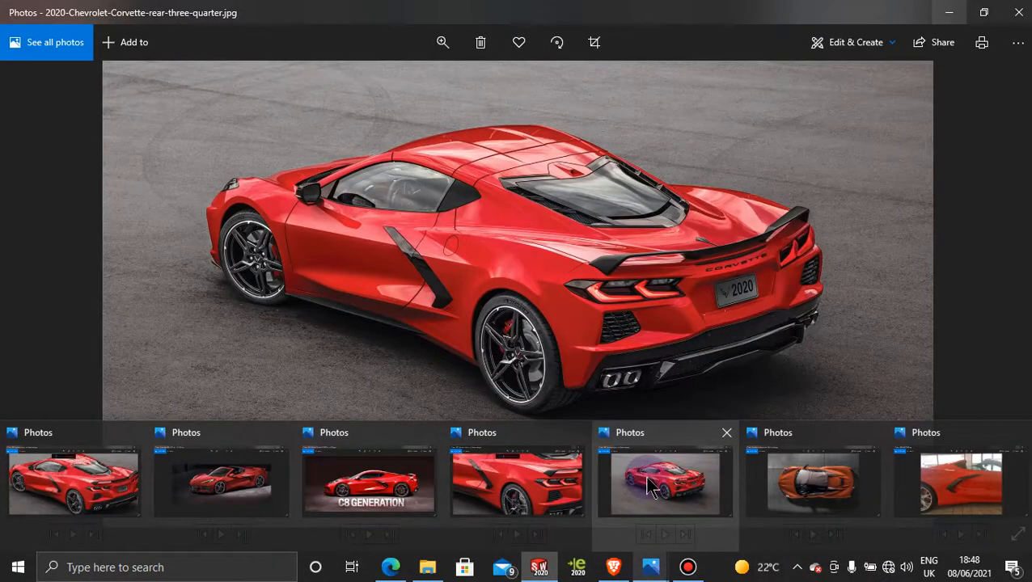
pyautogui.click(646, 485)
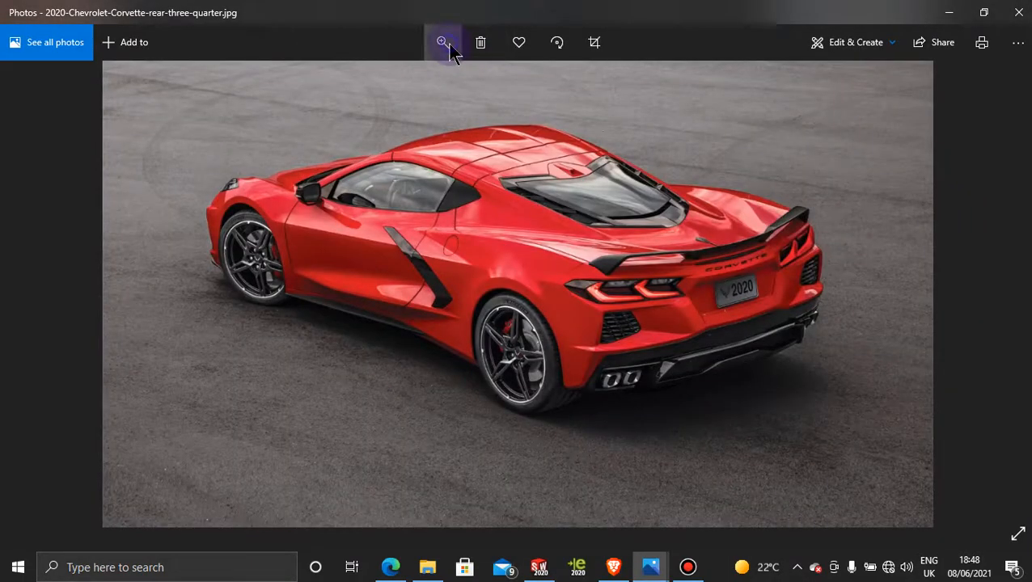
pyautogui.click(446, 46)
pyautogui.moveTo(428, 81); pyautogui.dragTo(436, 83)
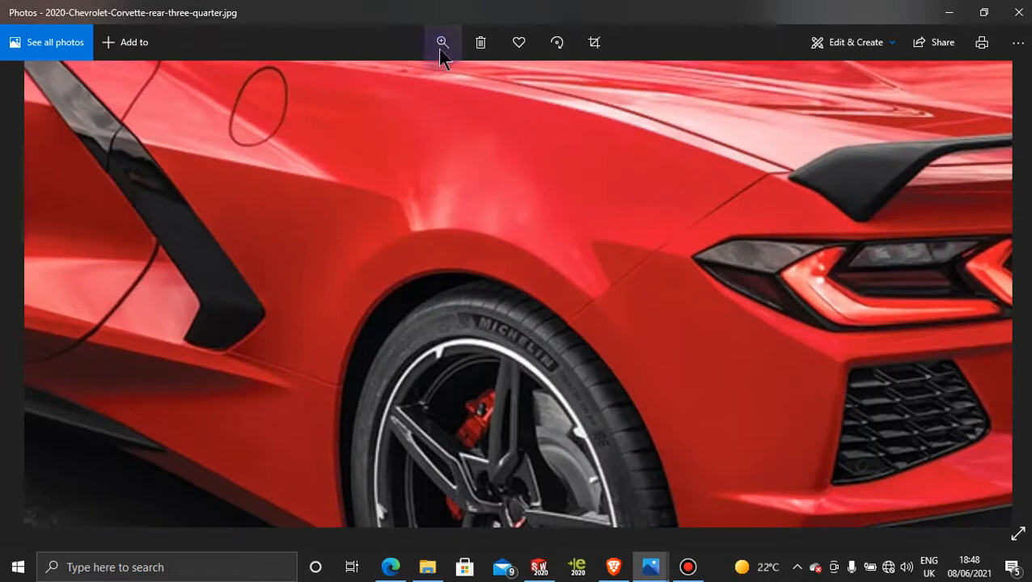
pyautogui.click(439, 48)
pyautogui.moveTo(435, 82); pyautogui.dragTo(410, 91)
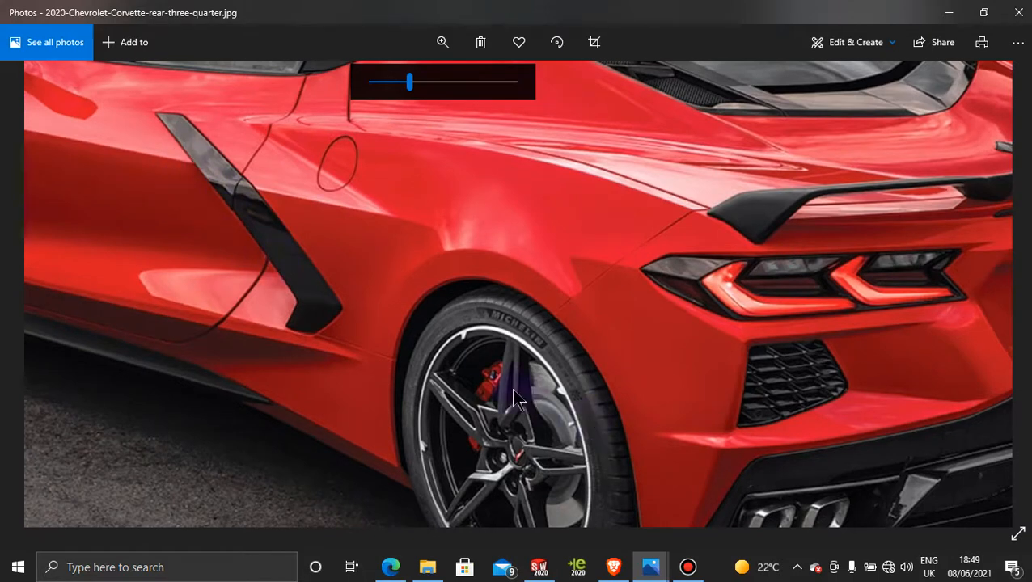
pyautogui.click(946, 13)
# - Smooth the spline's bend, placing the fourth control point near X 37.99, Y 85.19, Z 143.39 and the fifth near X 41.89, Y 83.19, Z 145.13
pyautogui.moveTo(453, 339); pyautogui.dragTo(484, 323, button='middle')
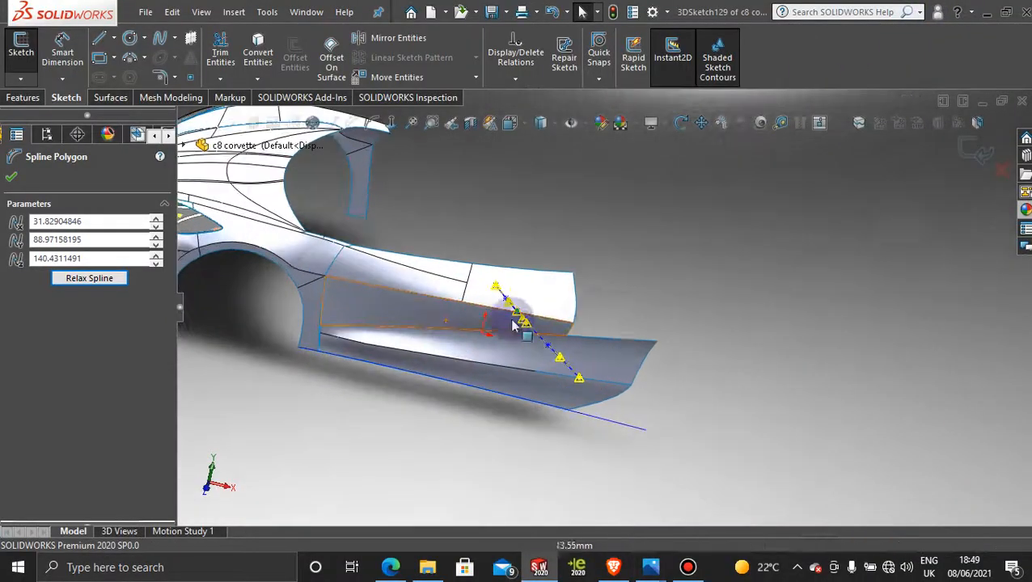
pyautogui.moveTo(606, 306); pyautogui.dragTo(565, 353, button='middle')
pyautogui.scroll(-6, 594, 253)
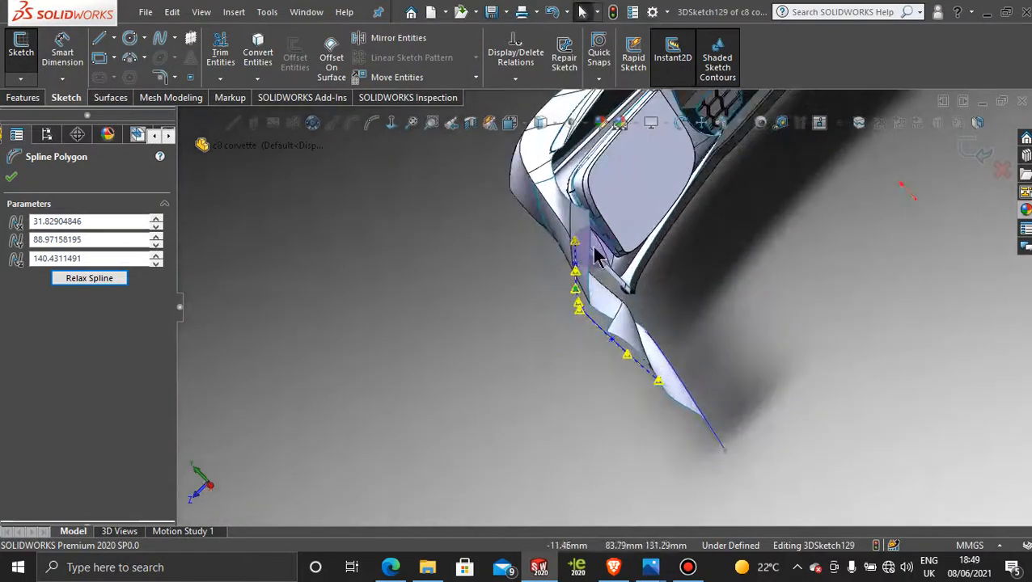
pyautogui.moveTo(594, 294); pyautogui.dragTo(599, 362, button='middle')
pyautogui.scroll(4, 599, 361)
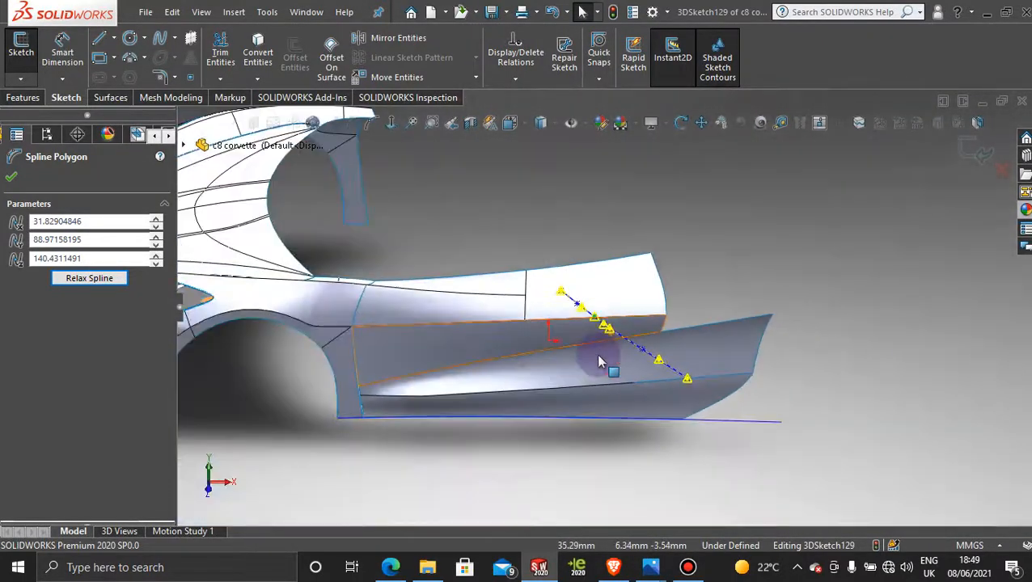
pyautogui.scroll(-4, 599, 358)
pyautogui.scroll(-3, 621, 281)
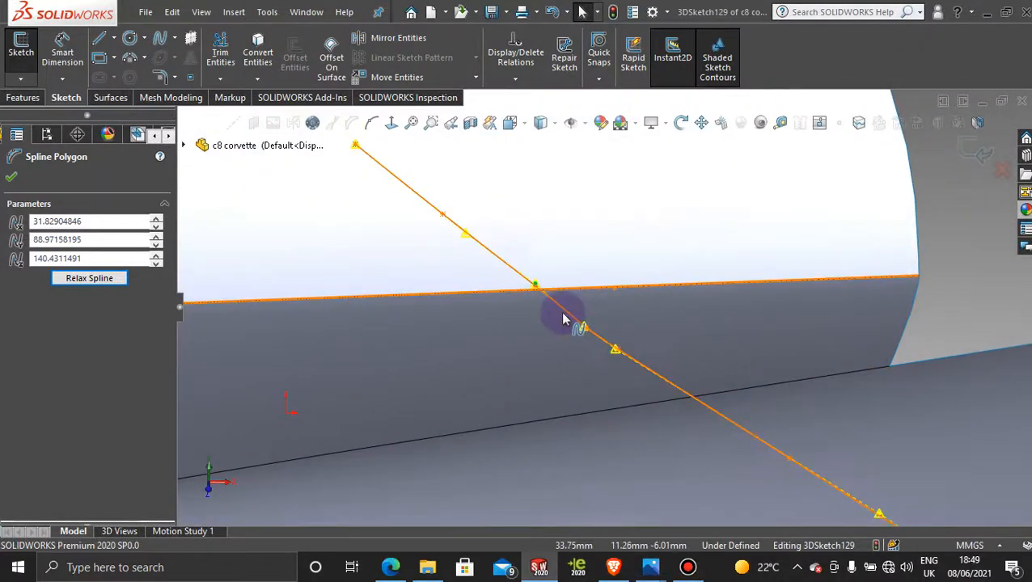
pyautogui.scroll(-1, 564, 319)
pyautogui.moveTo(592, 328); pyautogui.dragTo(592, 325)
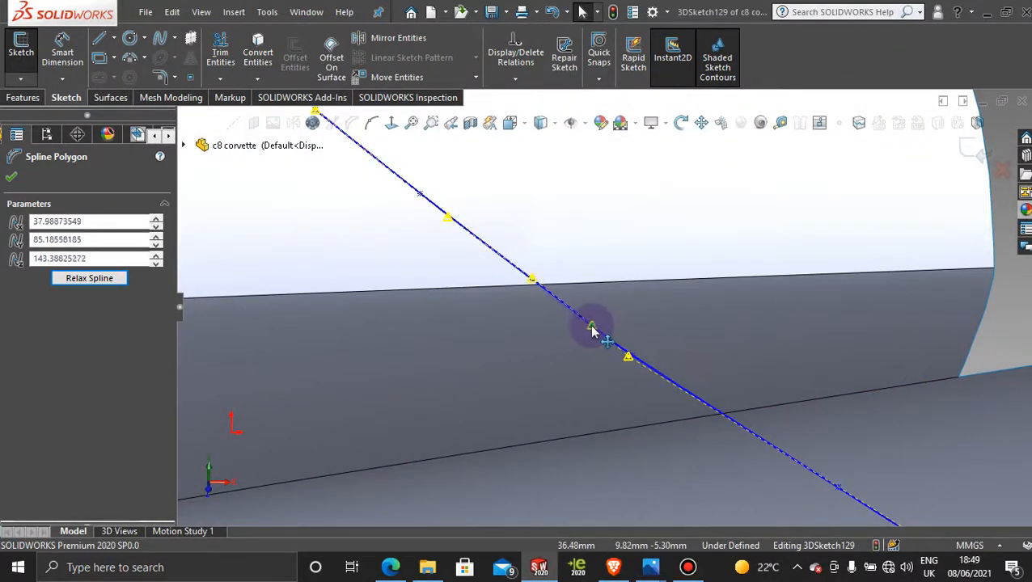
pyautogui.moveTo(630, 359); pyautogui.dragTo(635, 353)
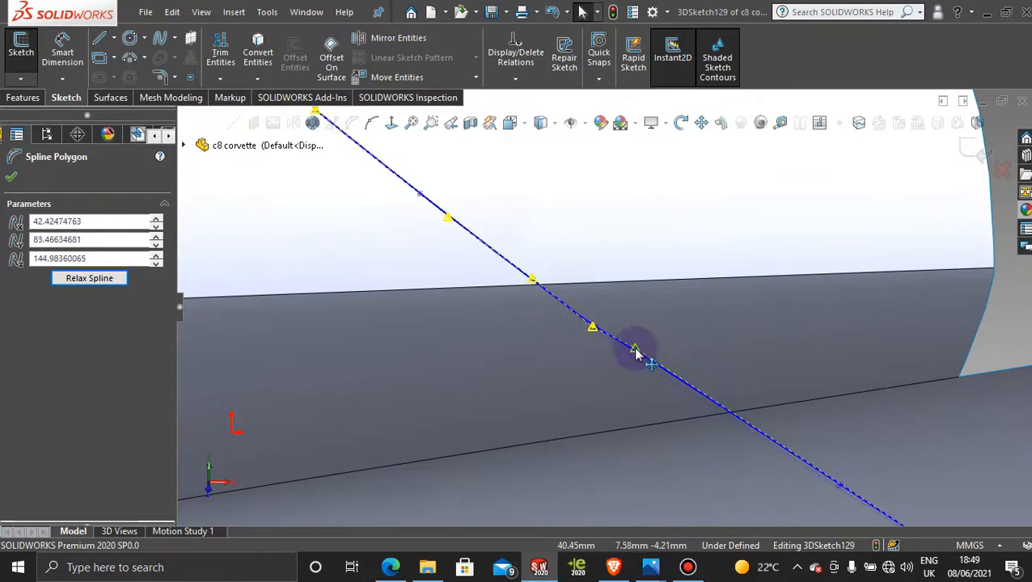
pyautogui.scroll(6, 657, 396)
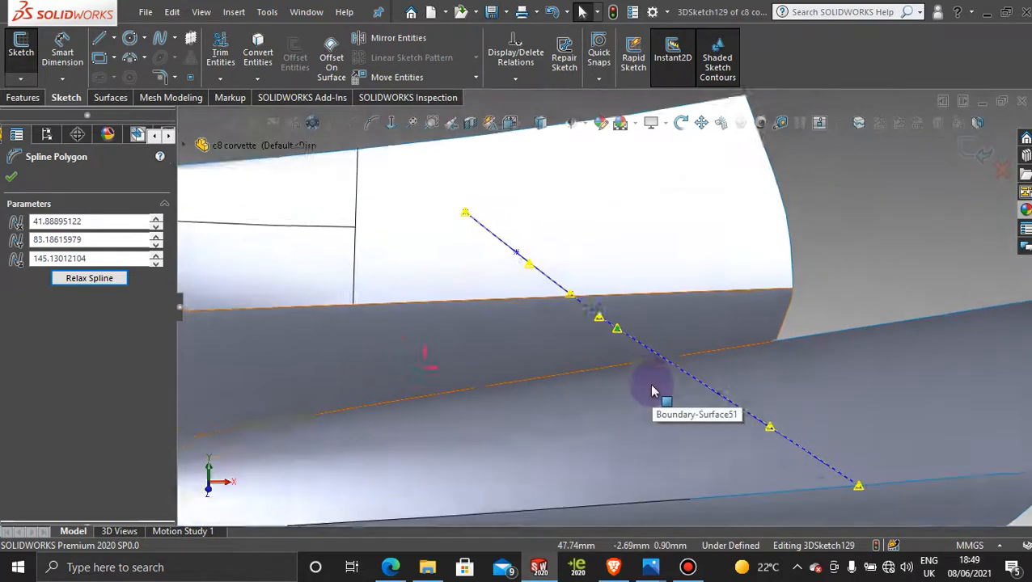
pyautogui.scroll(2, 656, 396)
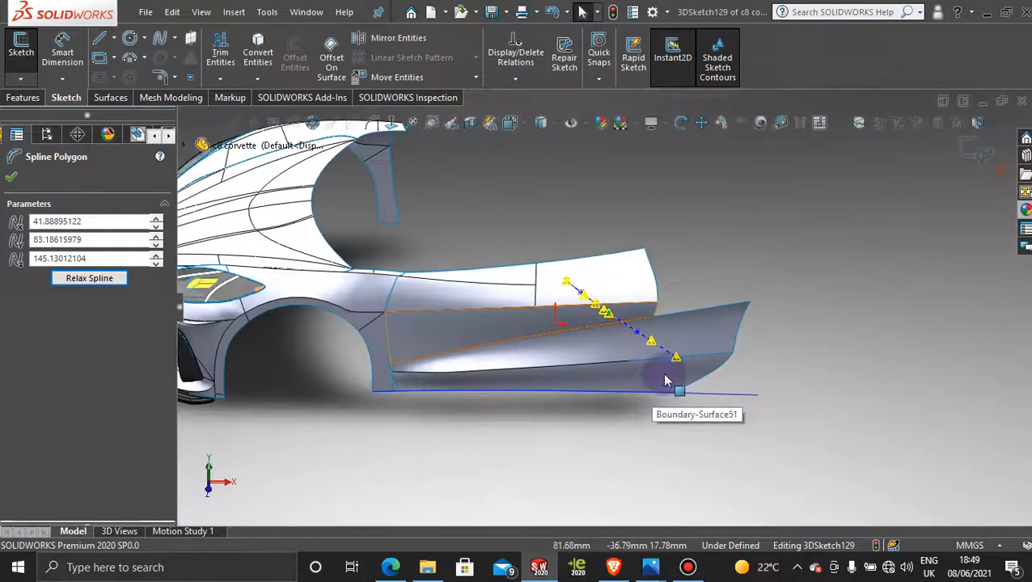
# - Deselect the spline's control point and exit the 3D sketch
pyautogui.click(726, 234)
pyautogui.scroll(-2, 672, 301)
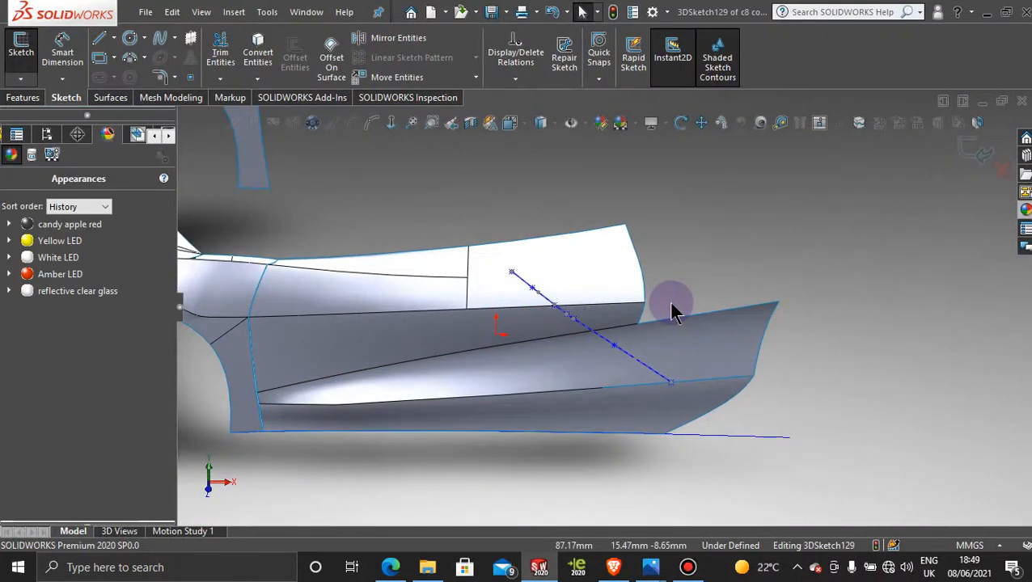
pyautogui.moveTo(671, 312); pyautogui.dragTo(697, 289, button='middle')
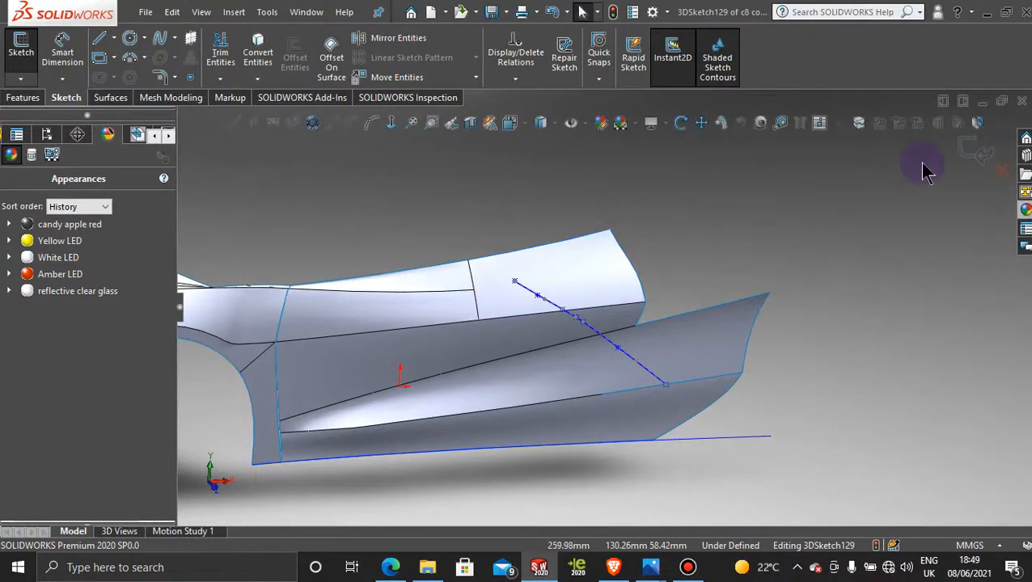
pyautogui.click(964, 153)
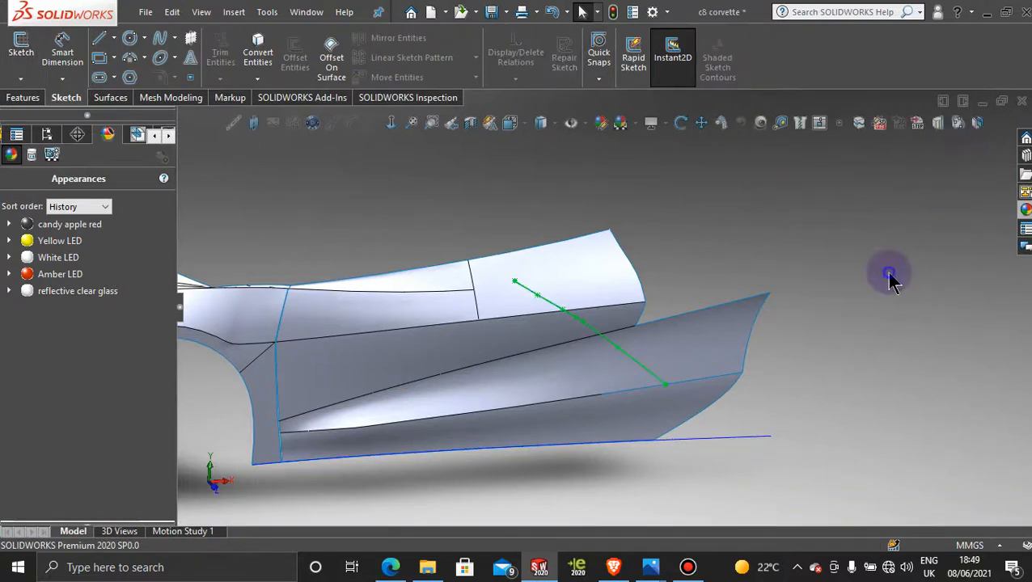
pyautogui.scroll(5, 845, 316)
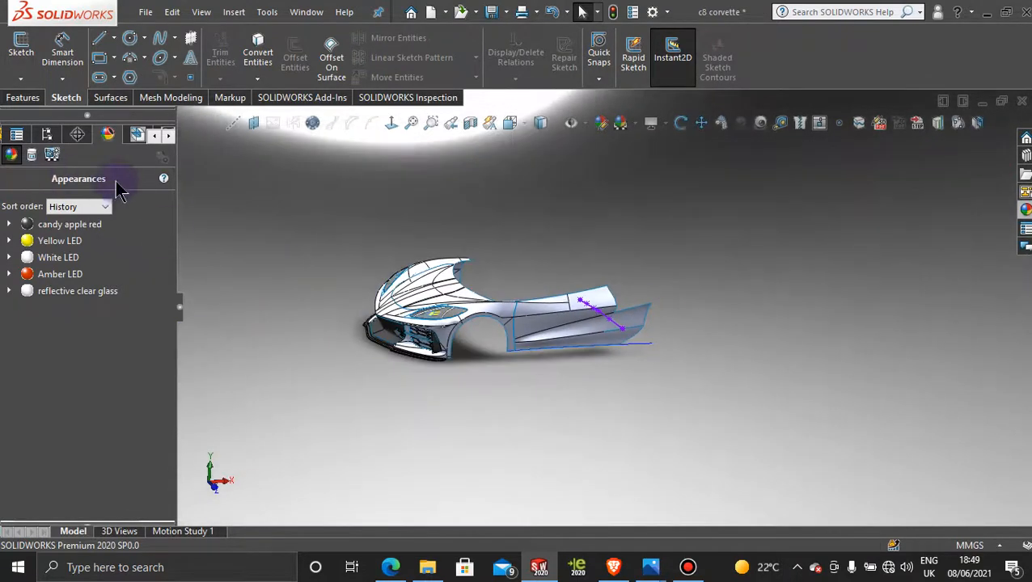
# - Activate the part's <Default>_Display State 1 to show the reference images and planes
pyautogui.click(149, 138)
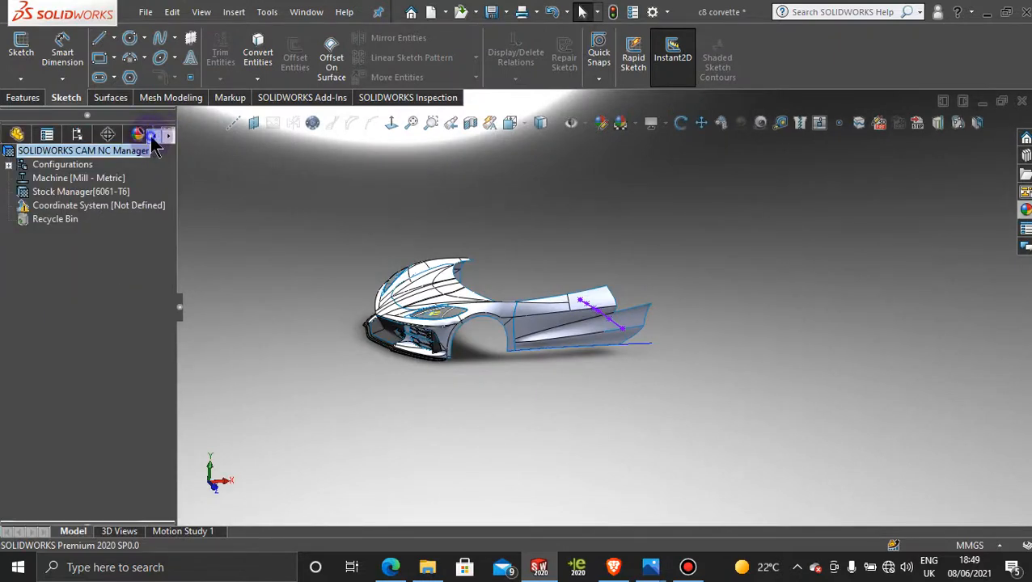
pyautogui.click(18, 137)
pyautogui.scroll(2, 237, 251)
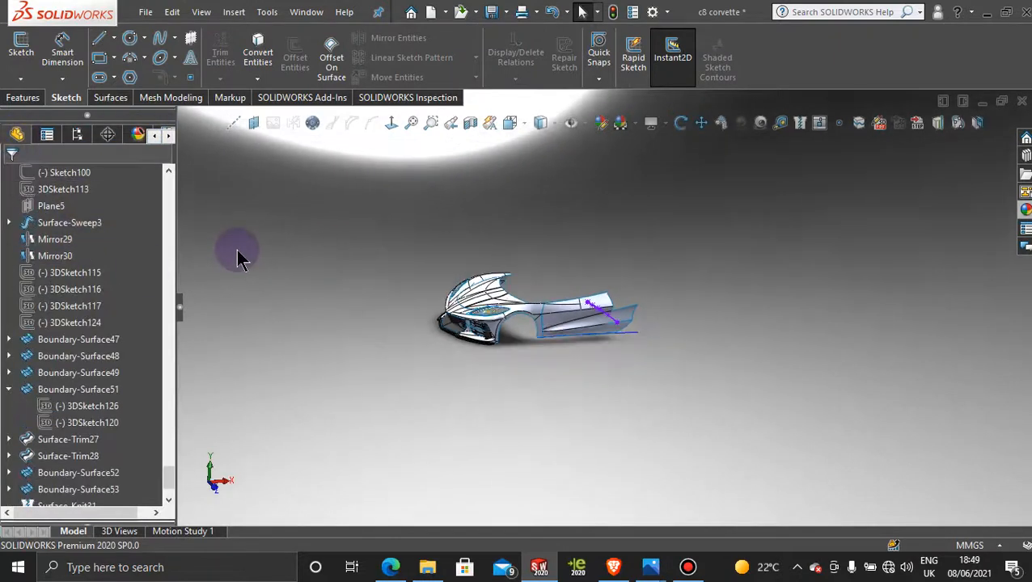
pyautogui.click(77, 134)
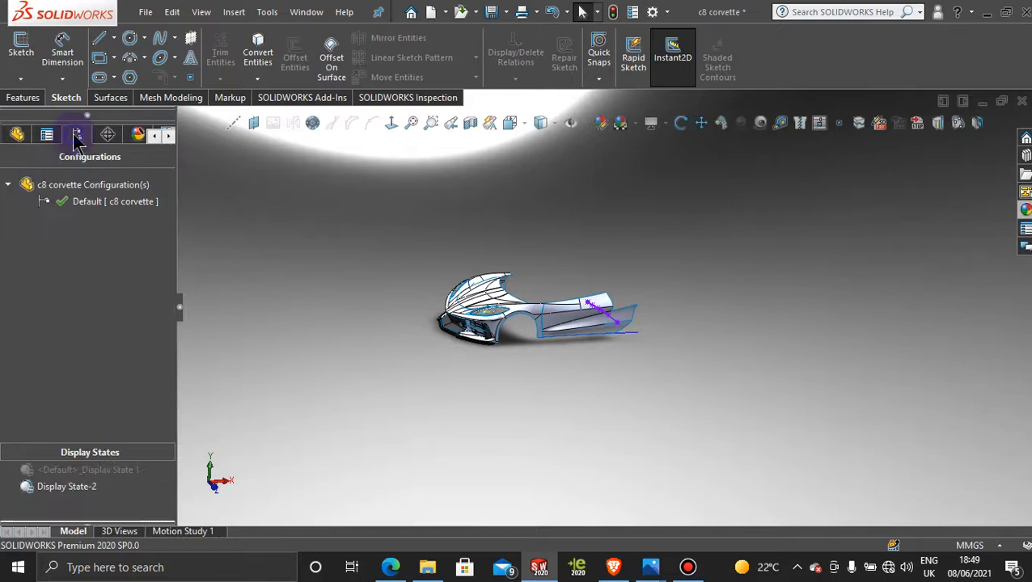
pyautogui.click(72, 470)
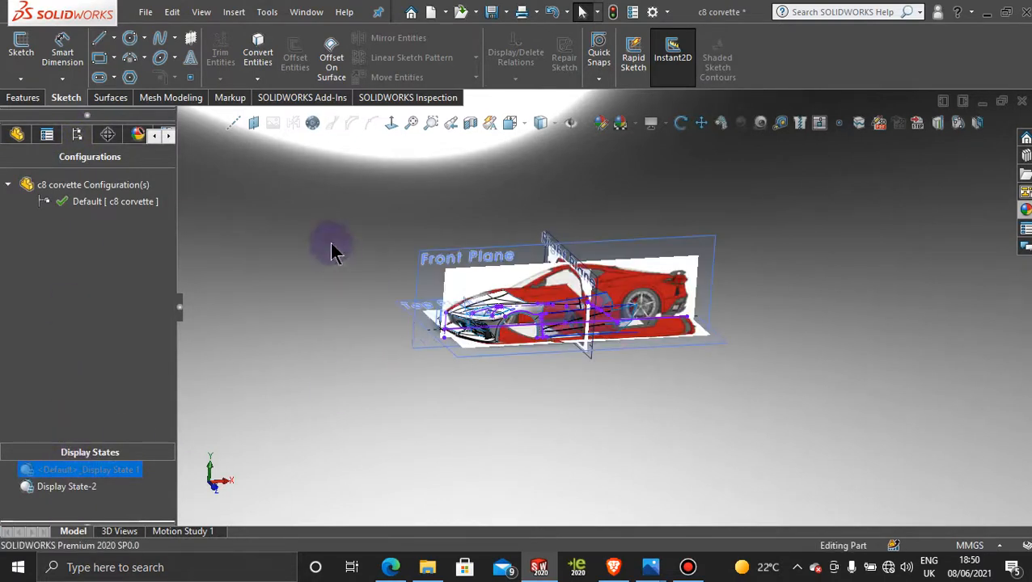
# - Remove the blue glass appearance from the part
pyautogui.click(137, 134)
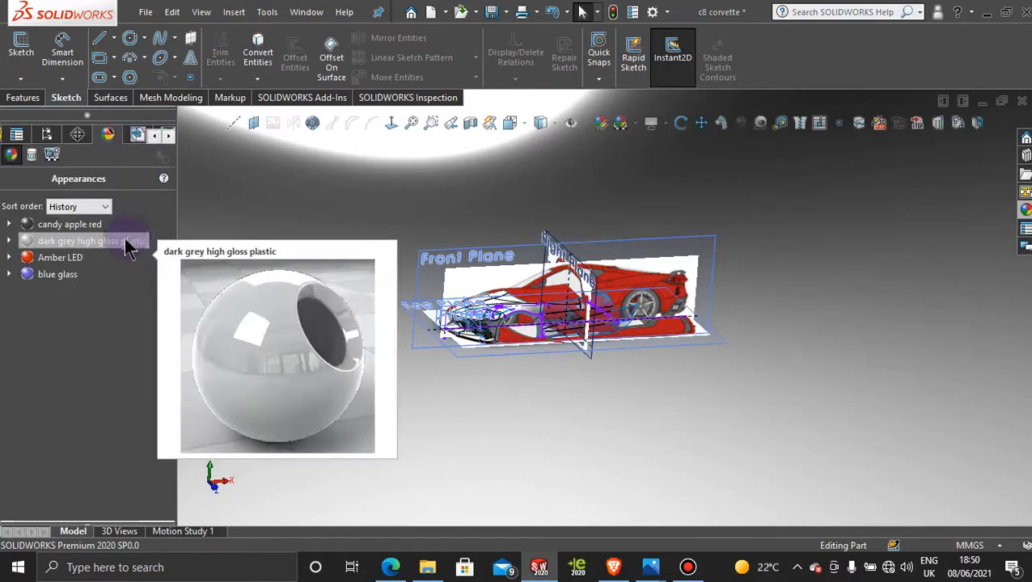
pyautogui.click(56, 277)
pyautogui.rightClick(57, 278)
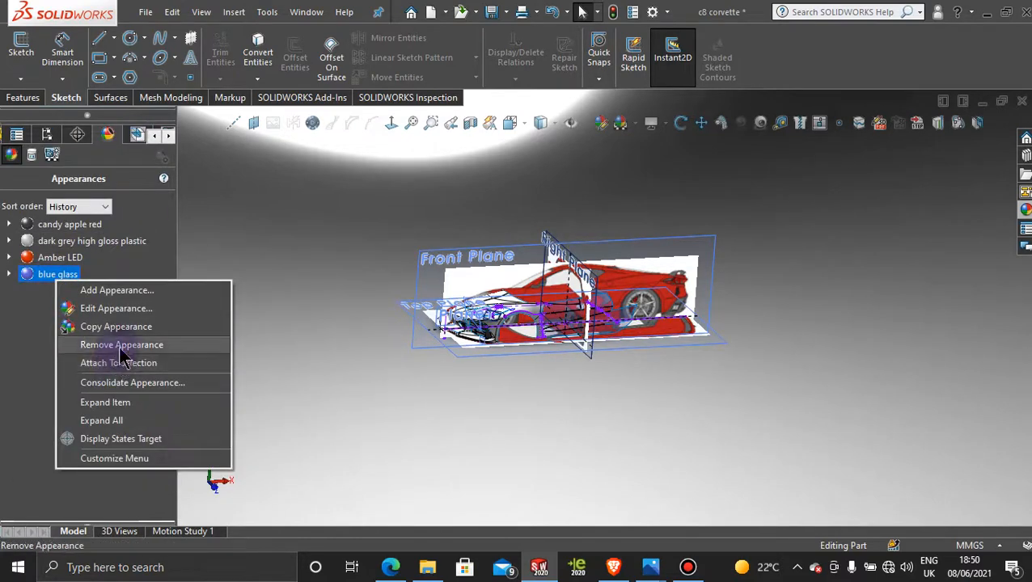
pyautogui.click(119, 346)
# - Start a new sketch on the Front Plane, facing the rear wheel arch in the side-view reference image
pyautogui.scroll(-4, 659, 275)
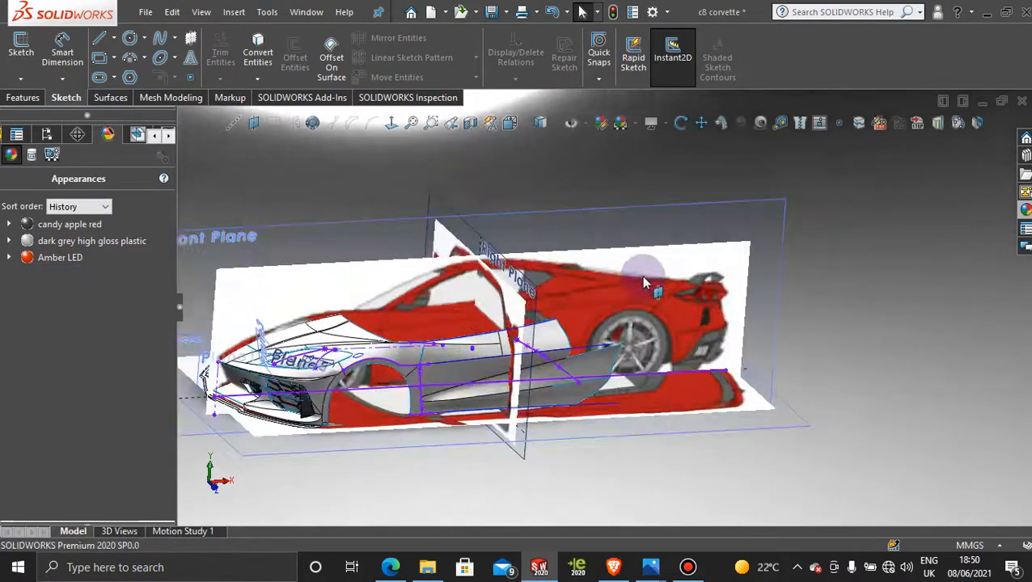
pyautogui.click(604, 223)
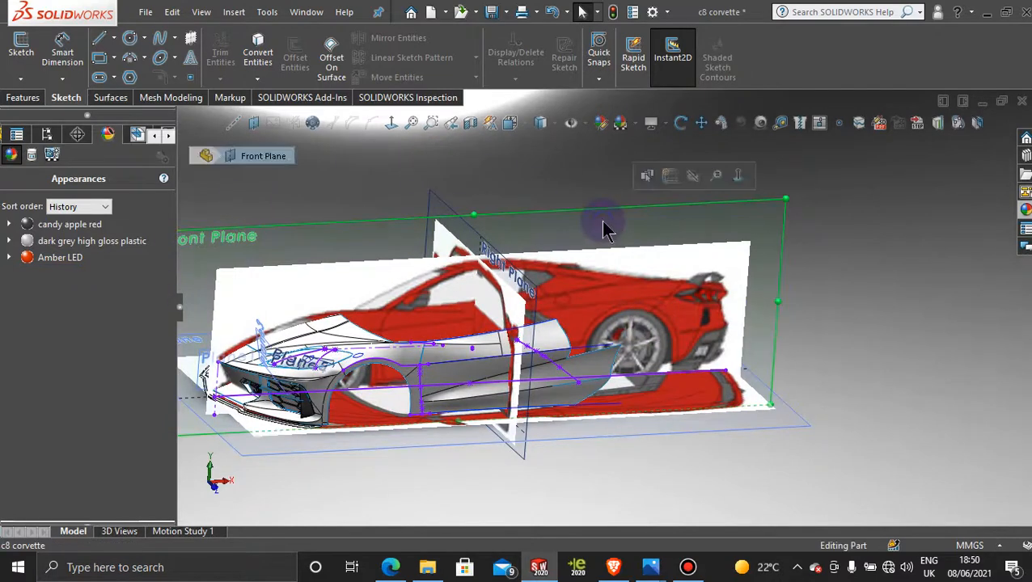
pyautogui.click(672, 181)
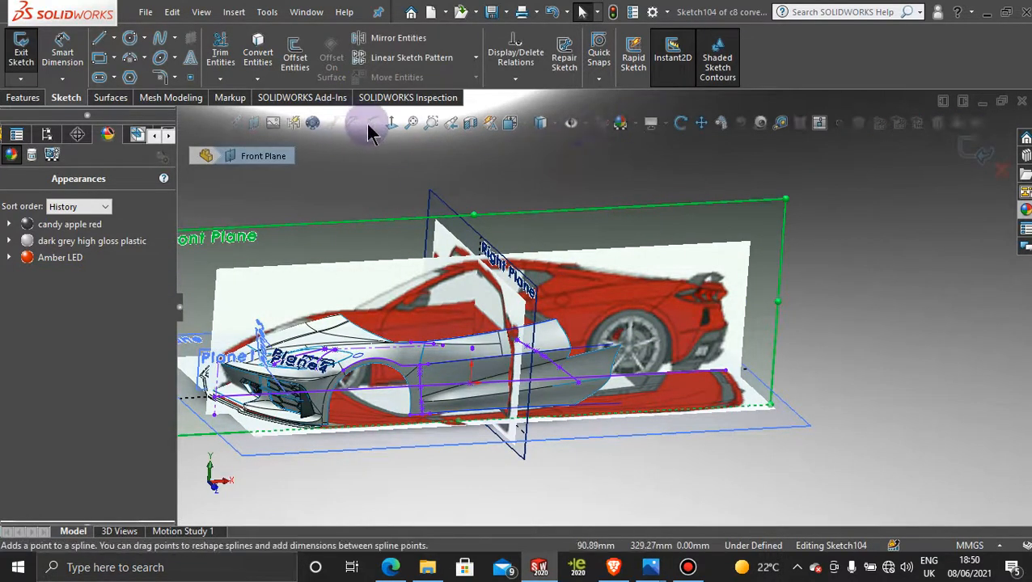
pyautogui.scroll(-8, 702, 429)
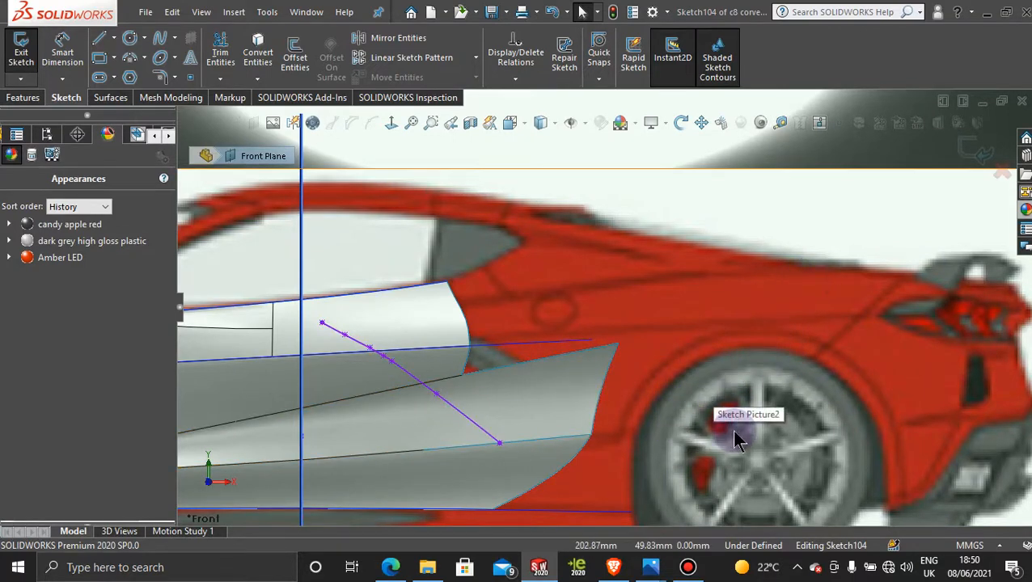
pyautogui.scroll(3, 732, 431)
pyautogui.scroll(-5, 646, 353)
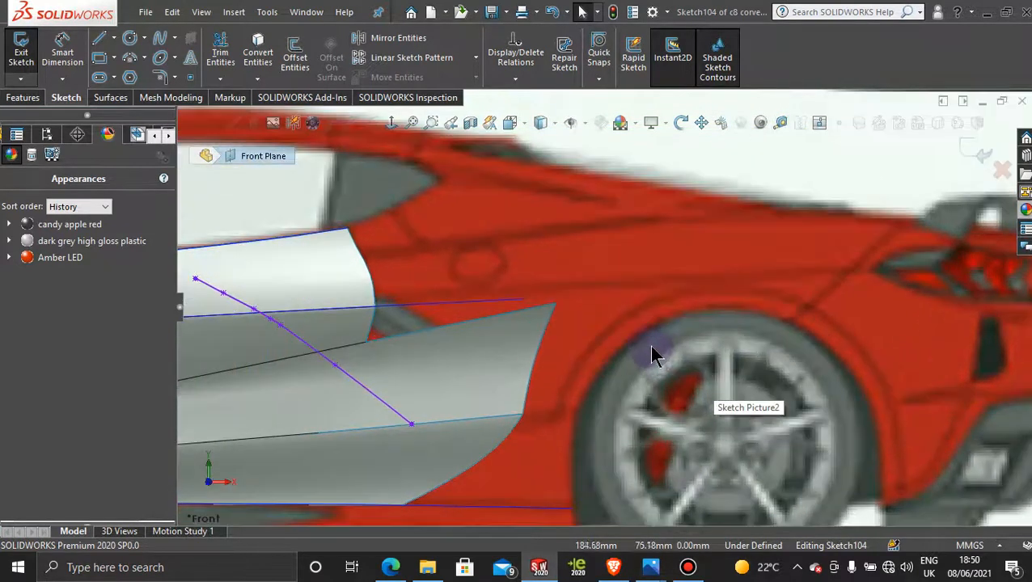
# - Convert the crease edge above the lower side panel into the sketch and extend its rear end to about X 204.78, Y 53.90
pyautogui.click(161, 40)
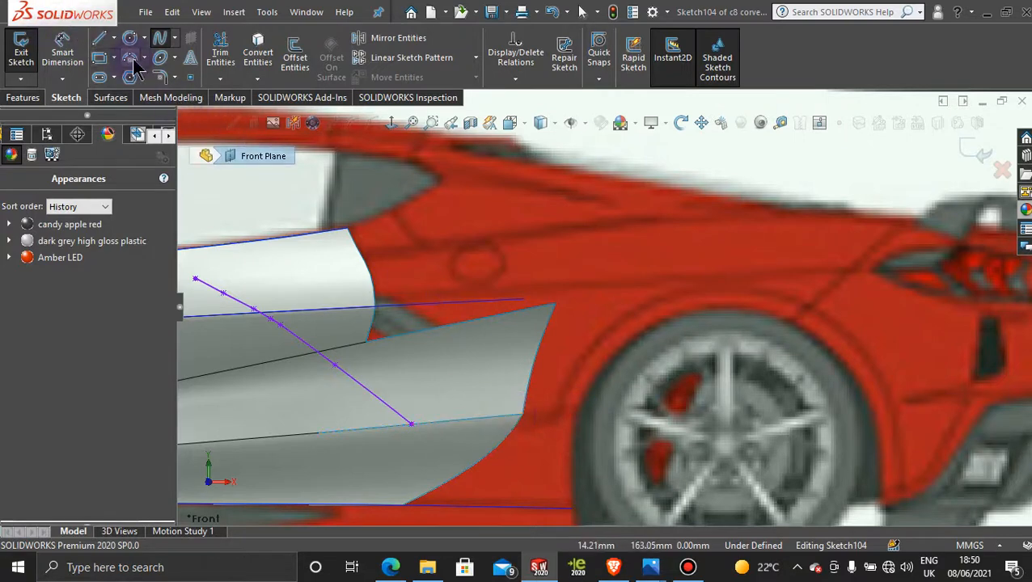
pyautogui.click(264, 44)
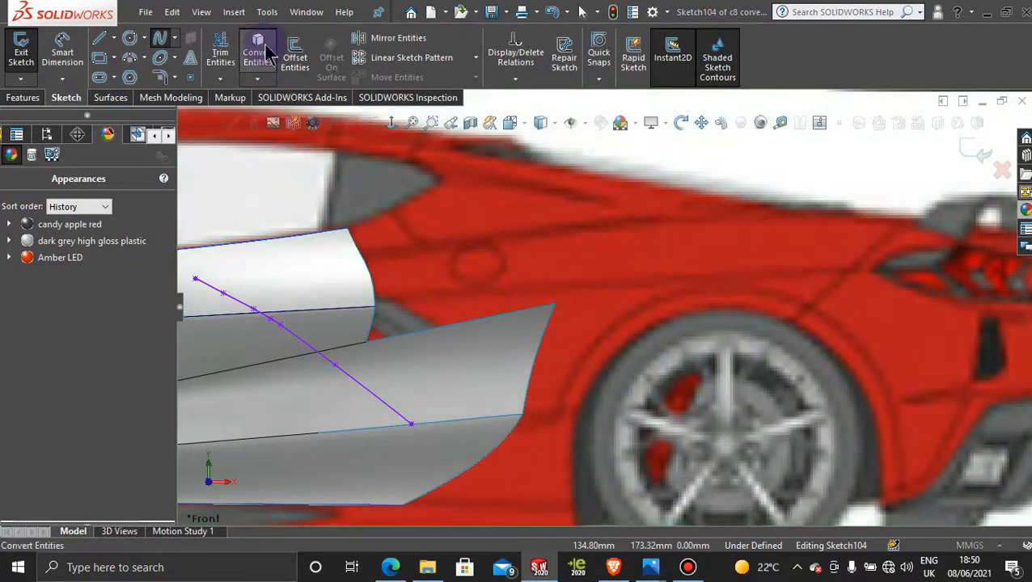
pyautogui.click(517, 420)
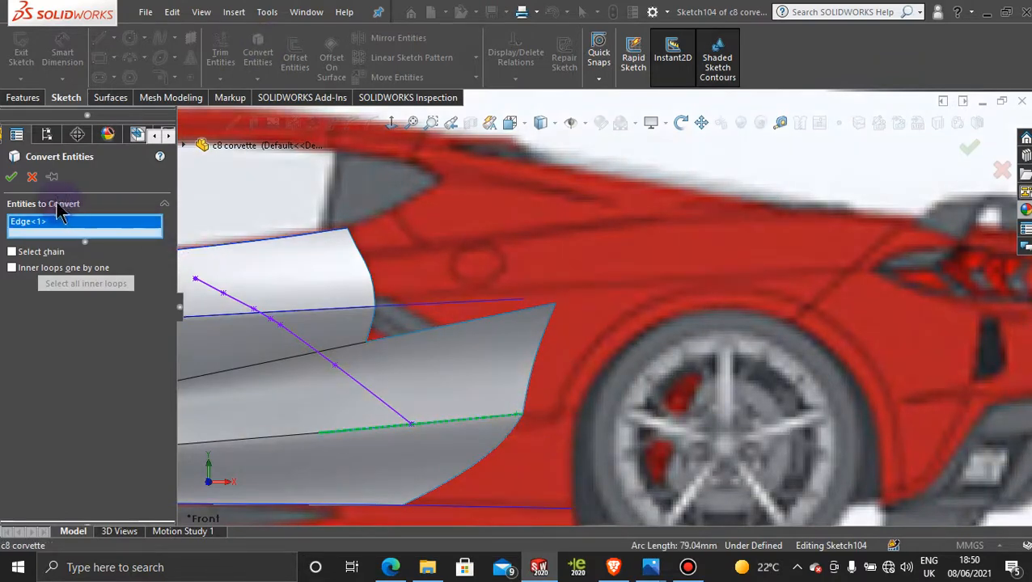
pyautogui.click(12, 177)
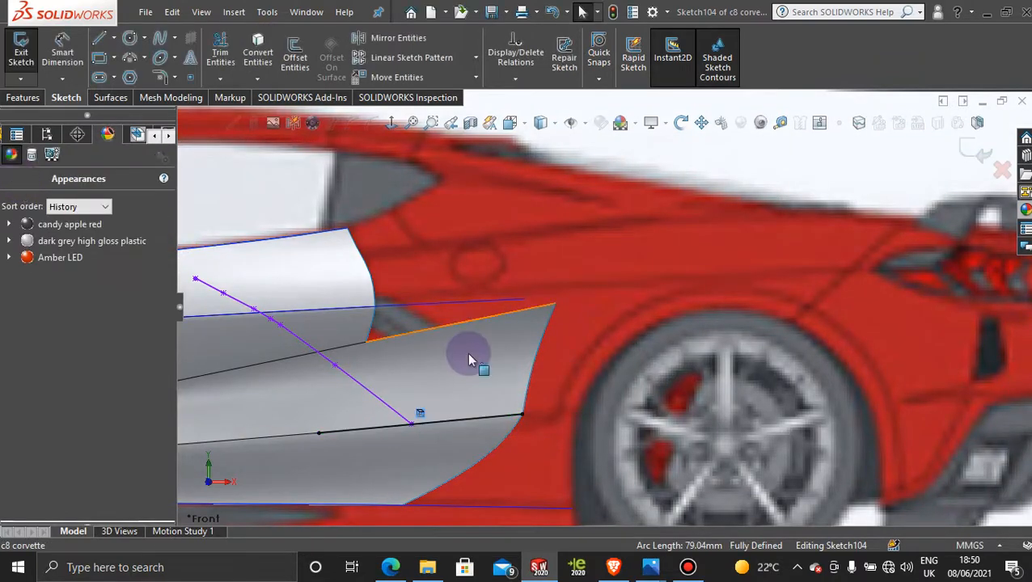
pyautogui.moveTo(522, 417); pyautogui.dragTo(701, 399)
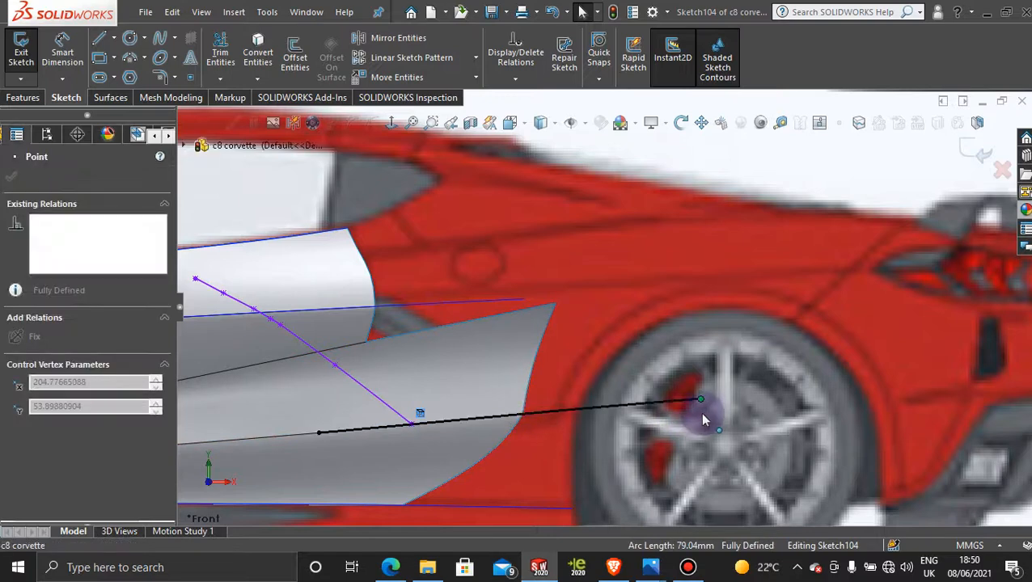
pyautogui.click(13, 175)
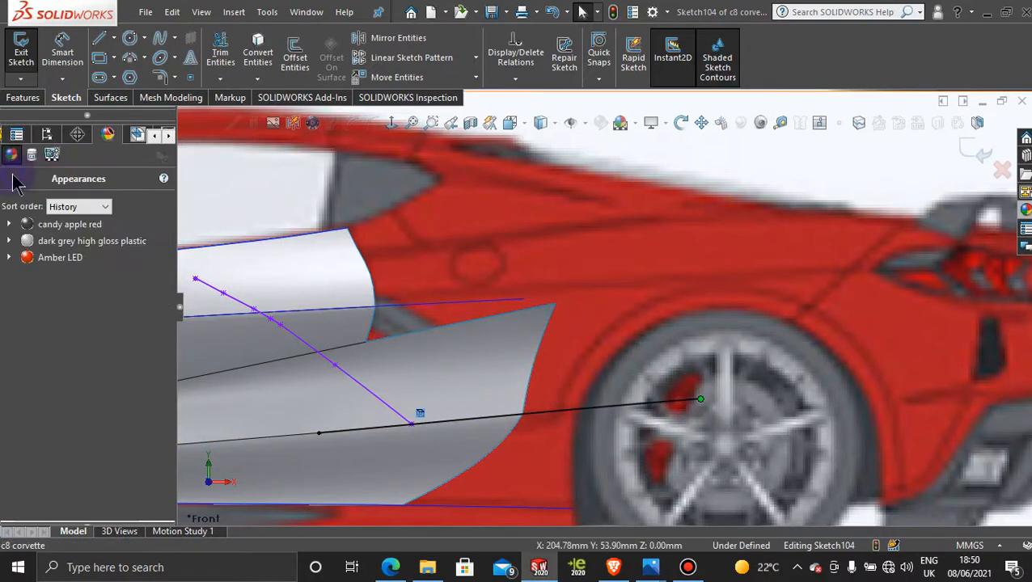
# - Sketch a two-point spline about 90 mm long from the converted line at the arch's front to the wheel's upper rear
pyautogui.click(160, 38)
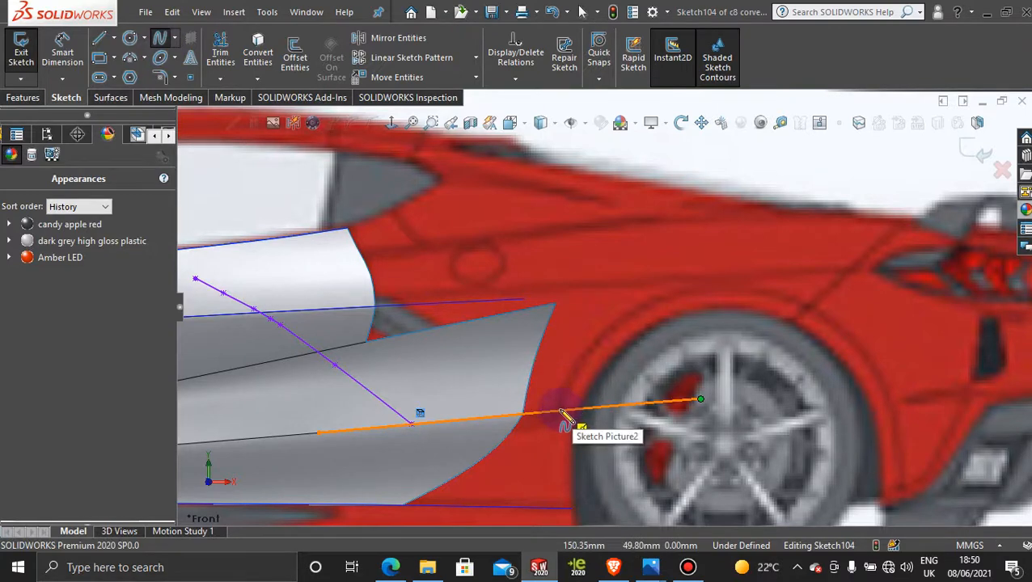
pyautogui.click(566, 416)
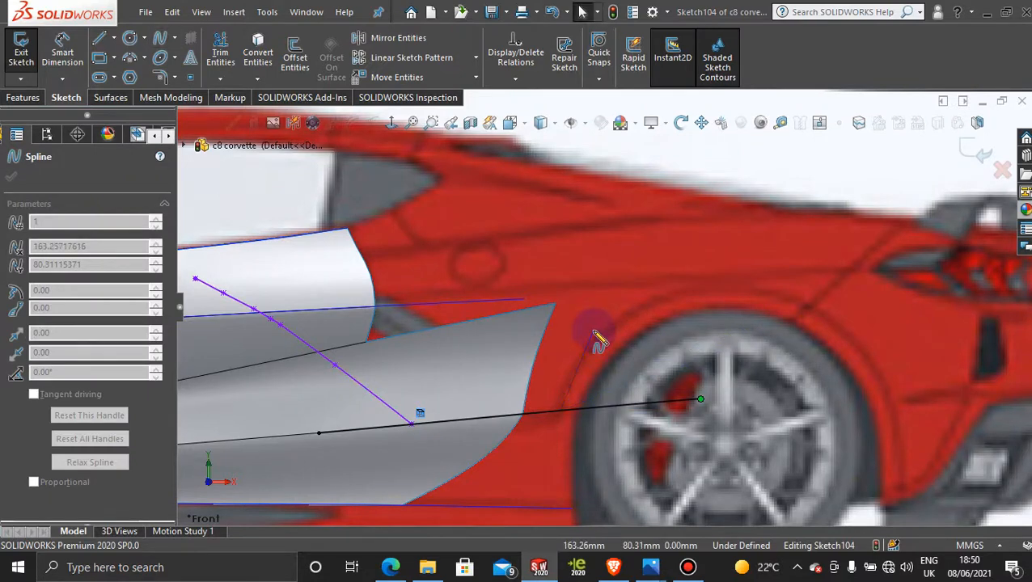
pyautogui.click(161, 37)
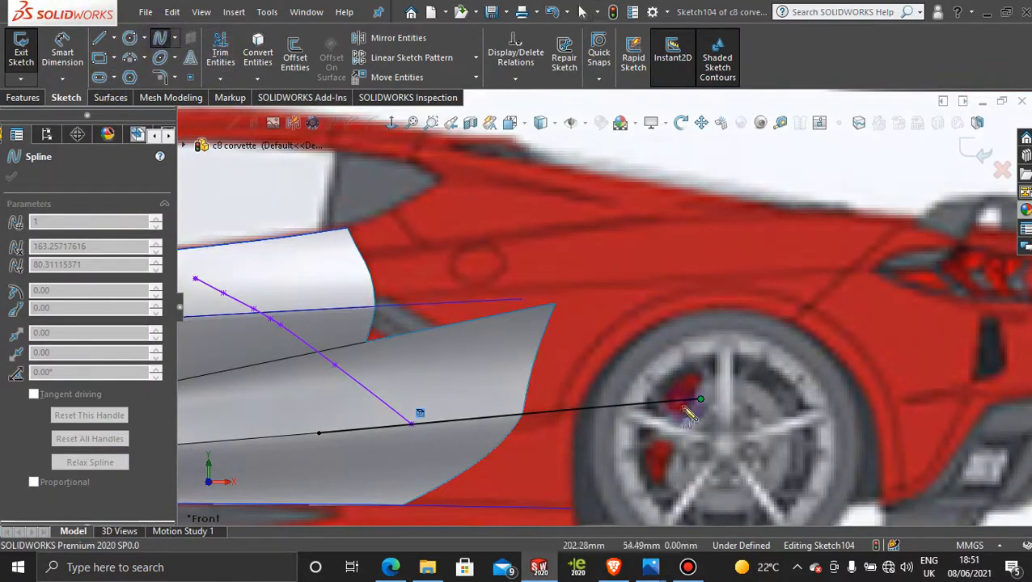
pyautogui.click(580, 411)
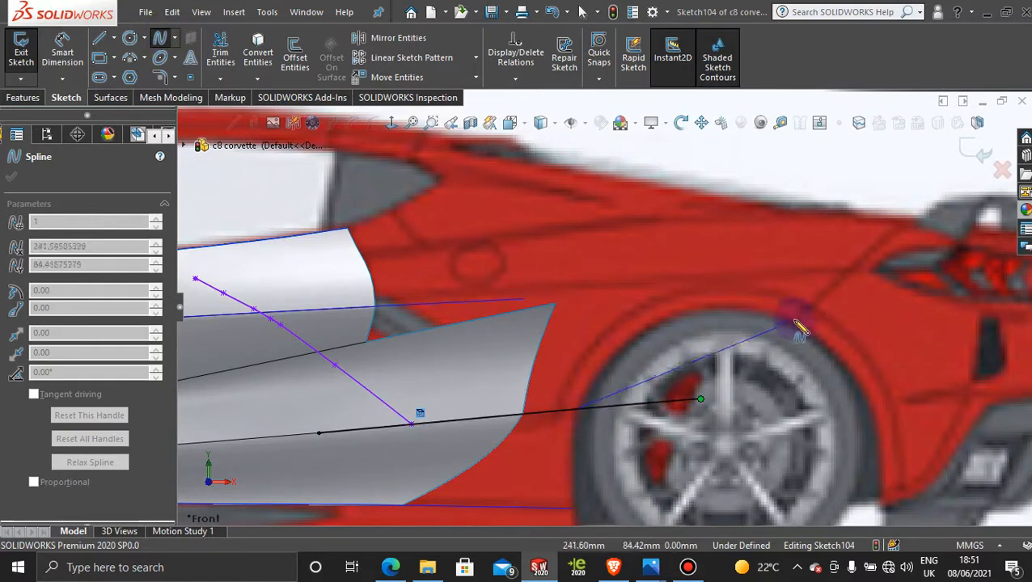
pyautogui.click(791, 320)
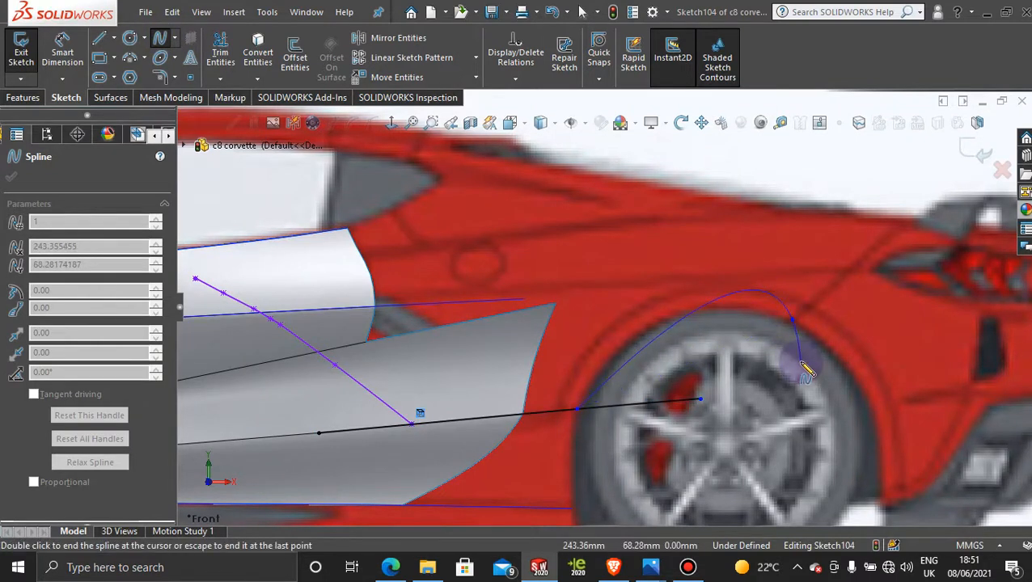
pyautogui.press('Escape')
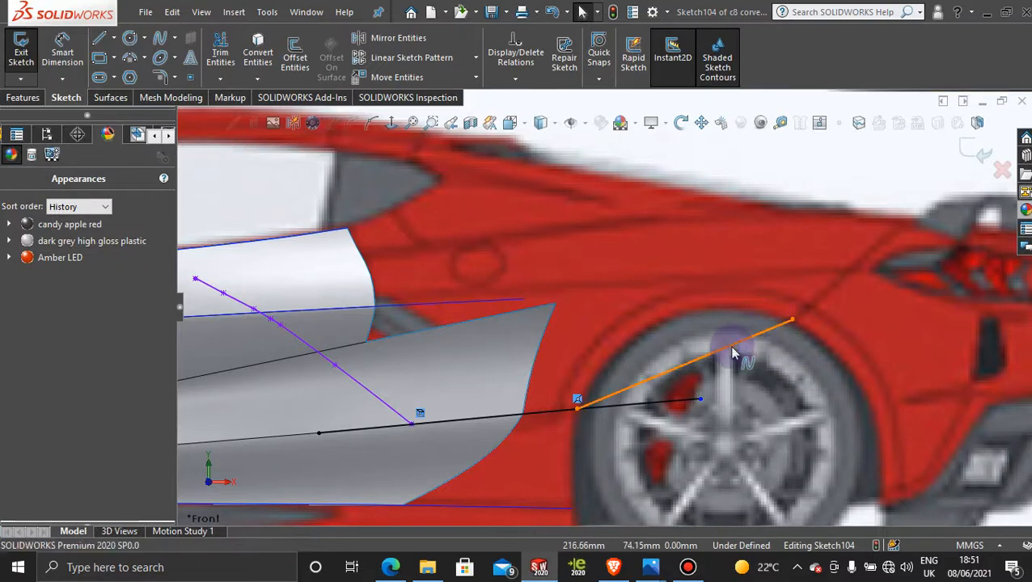
# - Bend the spline with its end tangent handles so it follows the rear wheel arch in the reference image
pyautogui.click(731, 352)
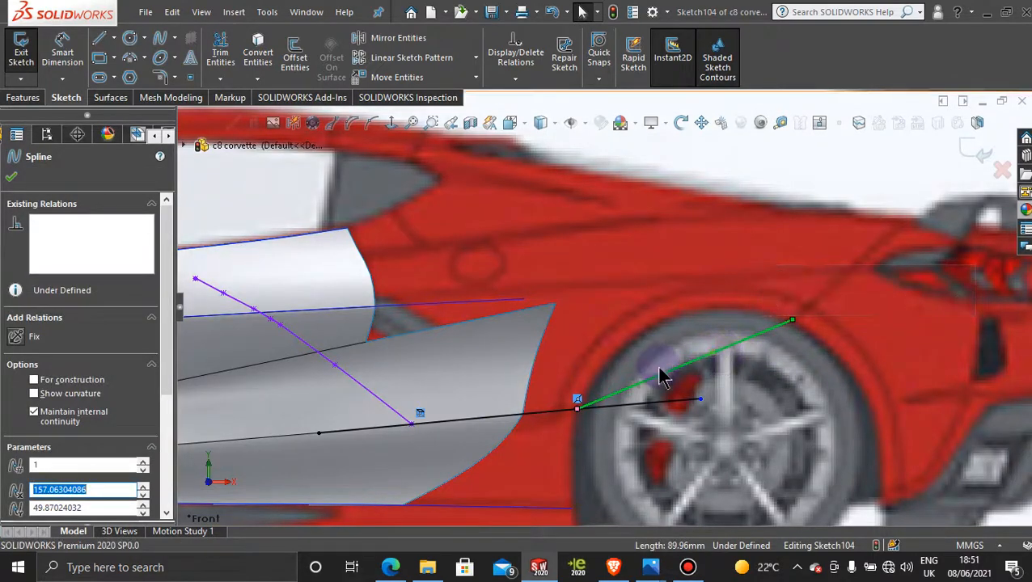
pyautogui.moveTo(661, 370); pyautogui.dragTo(613, 324)
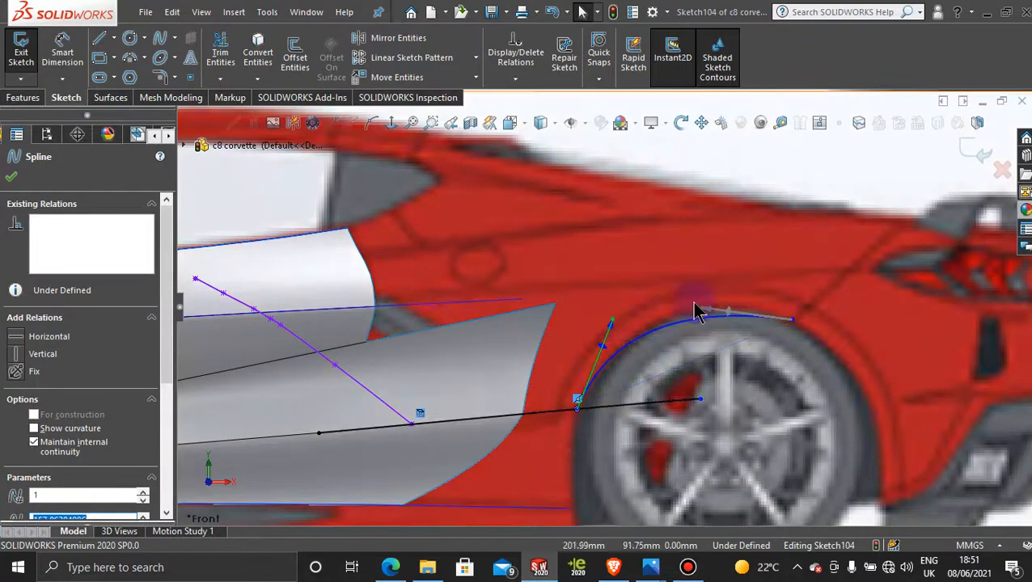
pyautogui.moveTo(705, 311); pyautogui.dragTo(729, 286)
pyautogui.moveTo(602, 348); pyautogui.dragTo(598, 351)
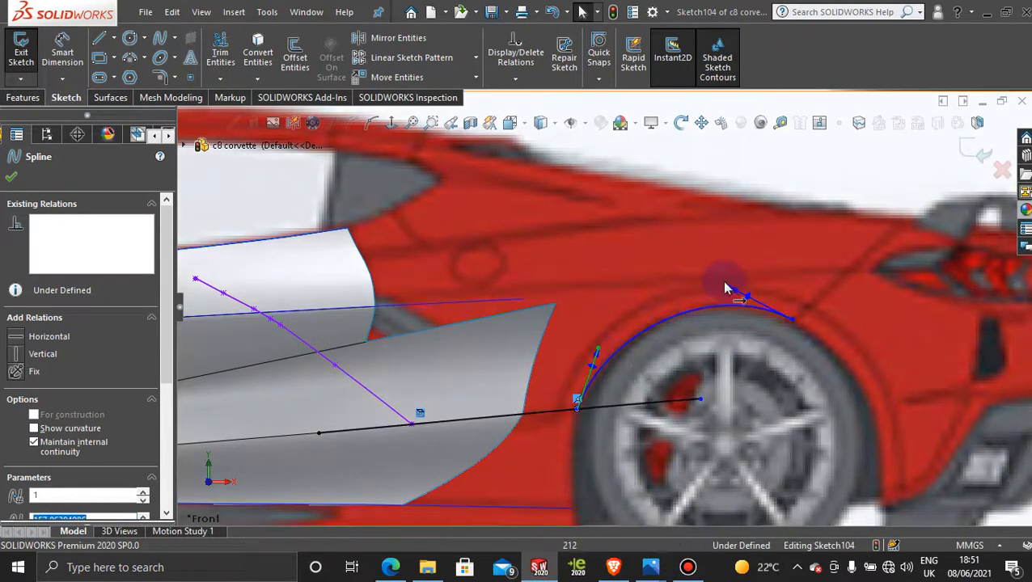
pyautogui.moveTo(728, 287); pyautogui.dragTo(717, 287)
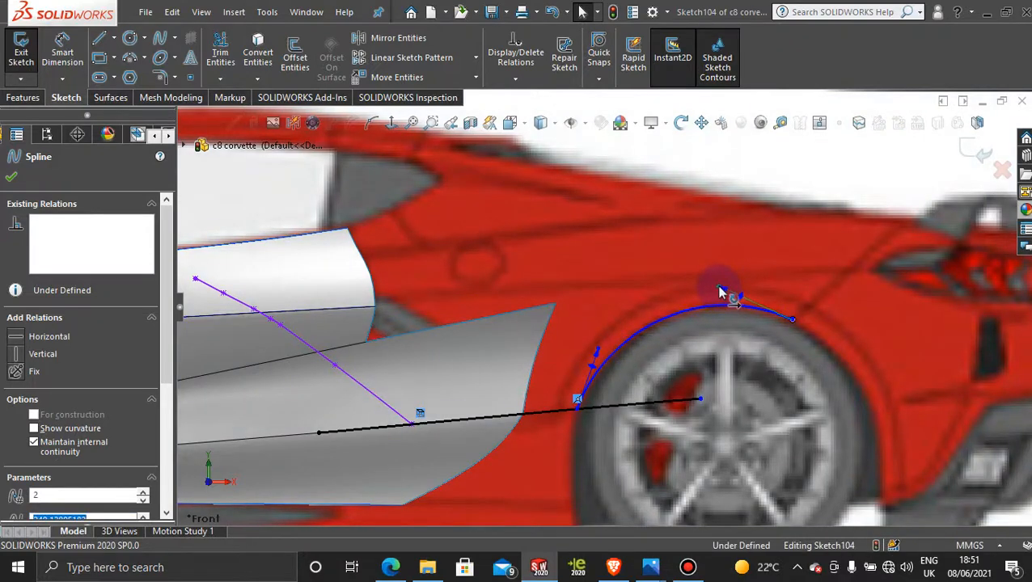
pyautogui.click(600, 354)
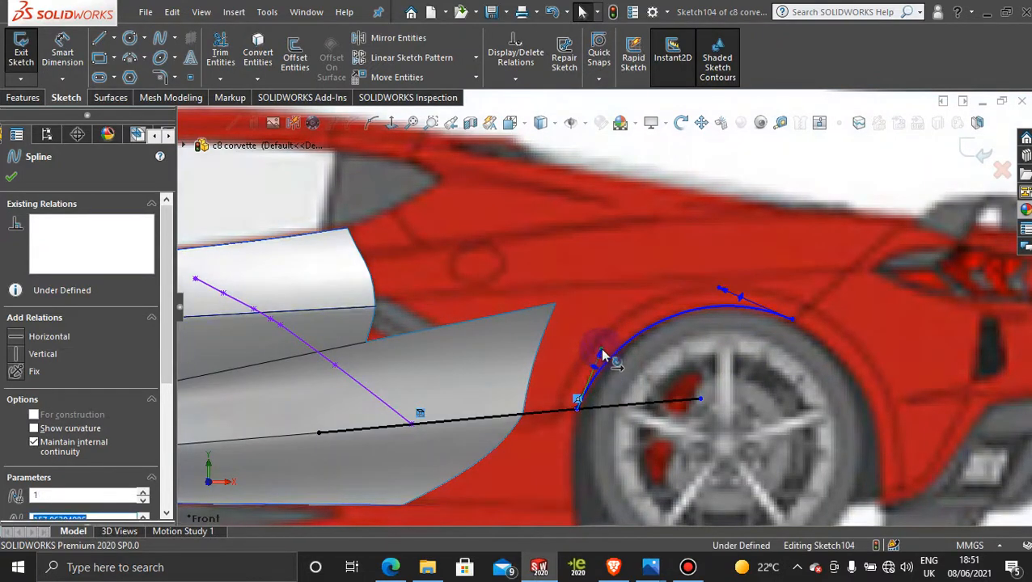
# - Move the spline's rear endpoint to about X 239.53, Y 83.52 and readjust its tangent handle to fit the arch
pyautogui.scroll(-2, 799, 337)
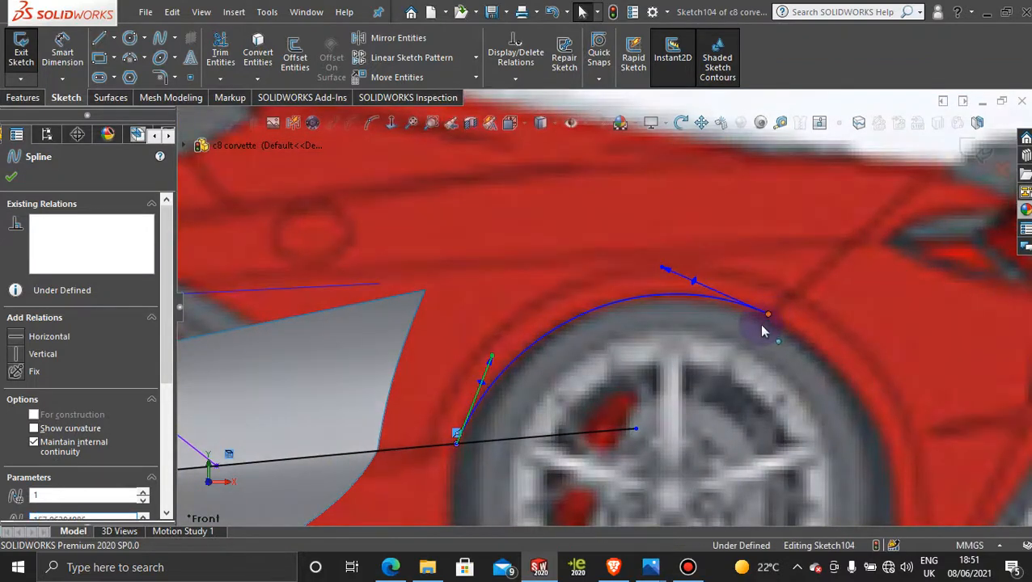
pyautogui.moveTo(761, 326); pyautogui.dragTo(767, 320)
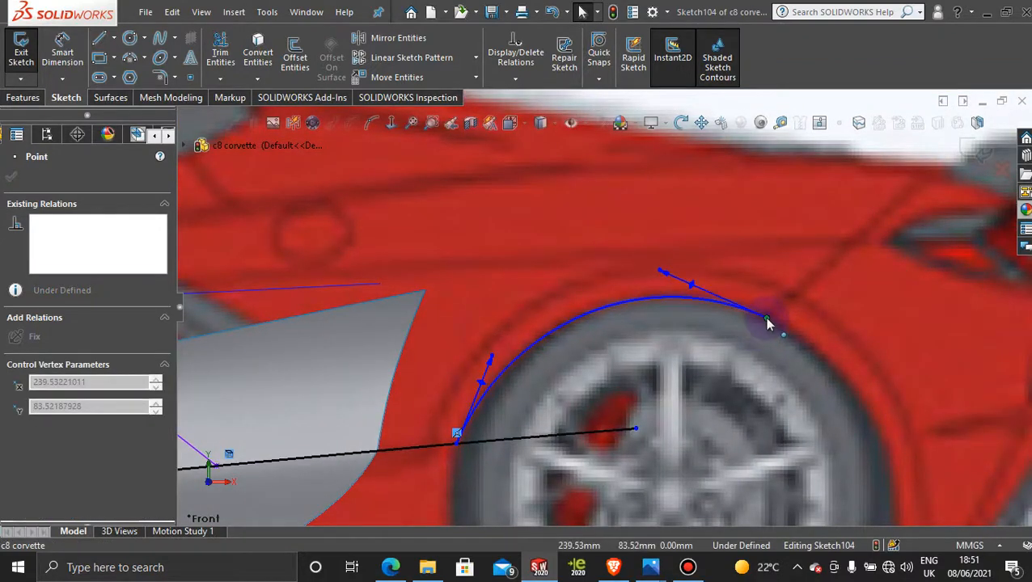
pyautogui.click(767, 322)
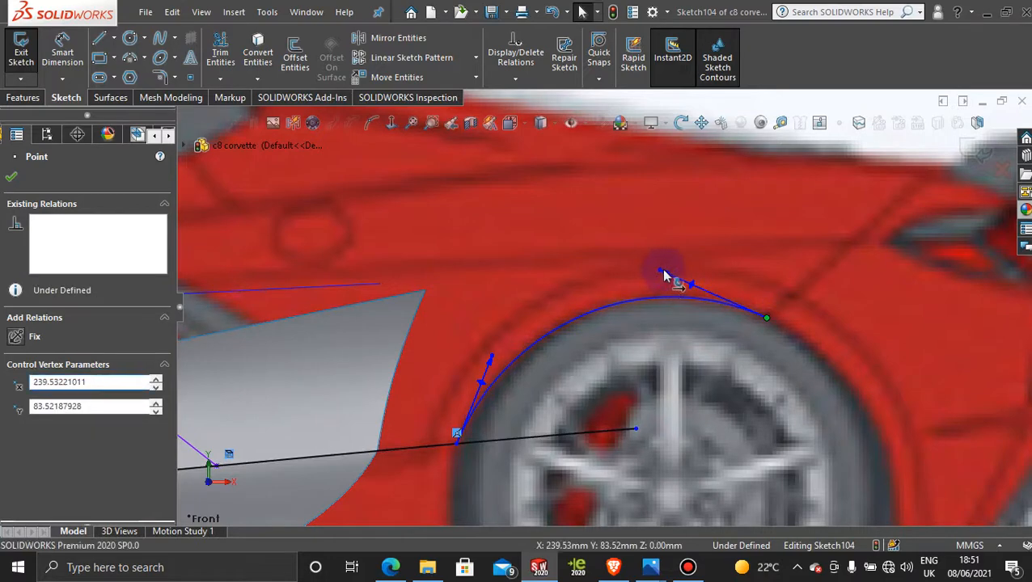
pyautogui.moveTo(663, 271)
pyautogui.mouseDown()
pyautogui.moveTo(679, 271)
pyautogui.moveTo(668, 269)
pyautogui.mouseUp()
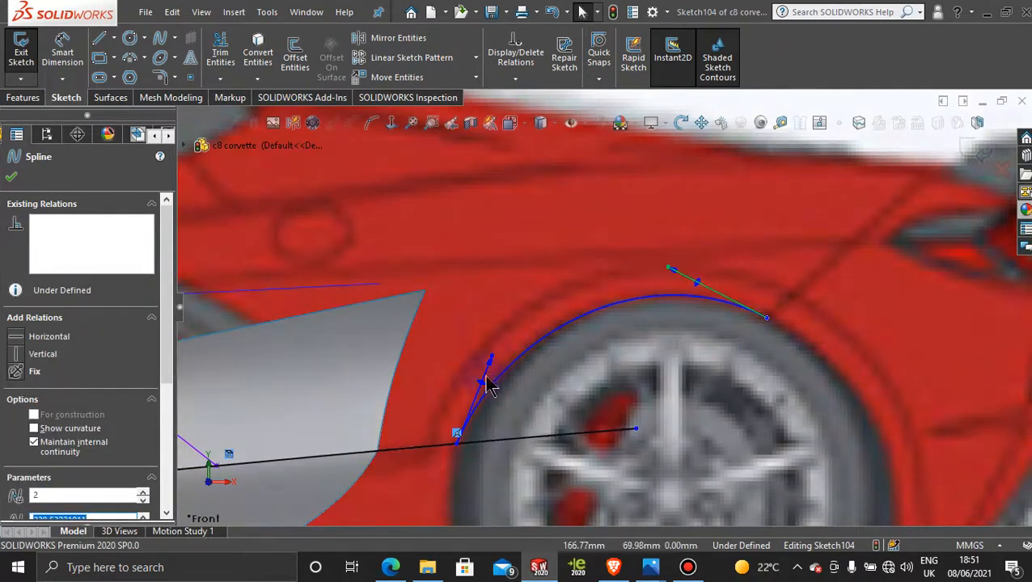
# - Steepen the spline's front tangent handle to match the front of the wheel arch and exit the sketch
pyautogui.scroll(2, 529, 420)
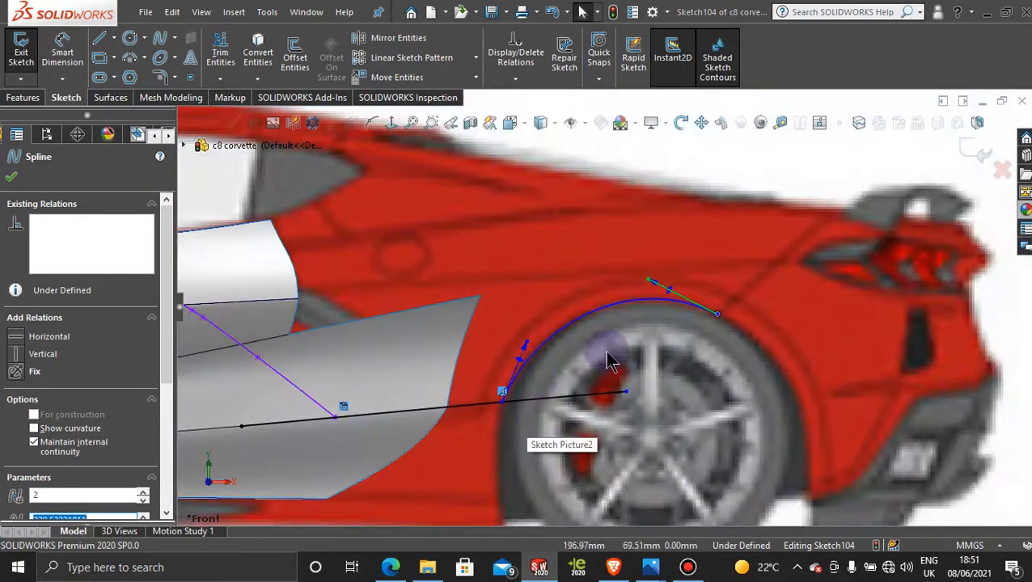
pyautogui.moveTo(526, 346); pyautogui.dragTo(517, 341)
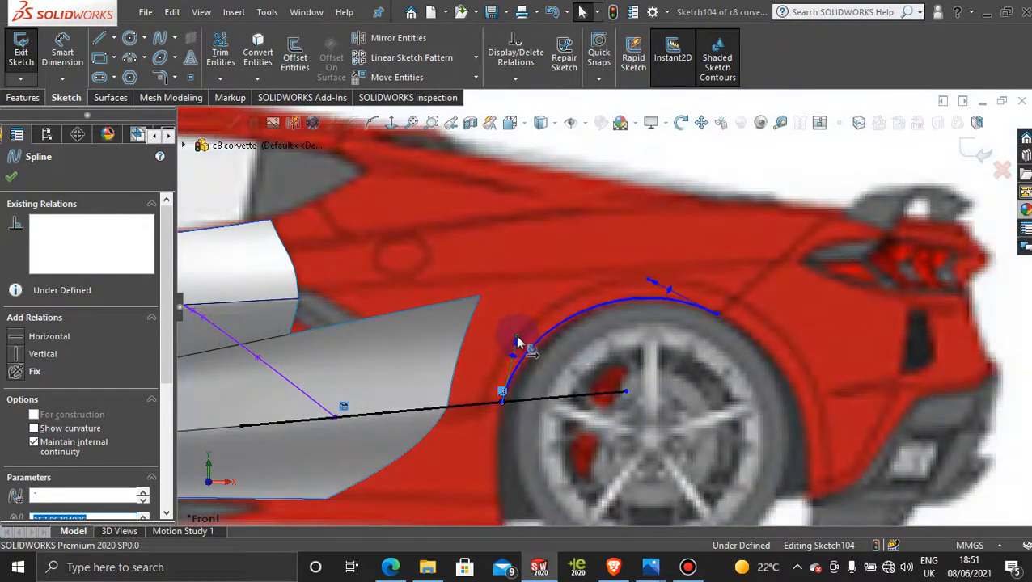
pyautogui.click(652, 357)
pyautogui.scroll(5, 652, 356)
pyautogui.scroll(1, 652, 356)
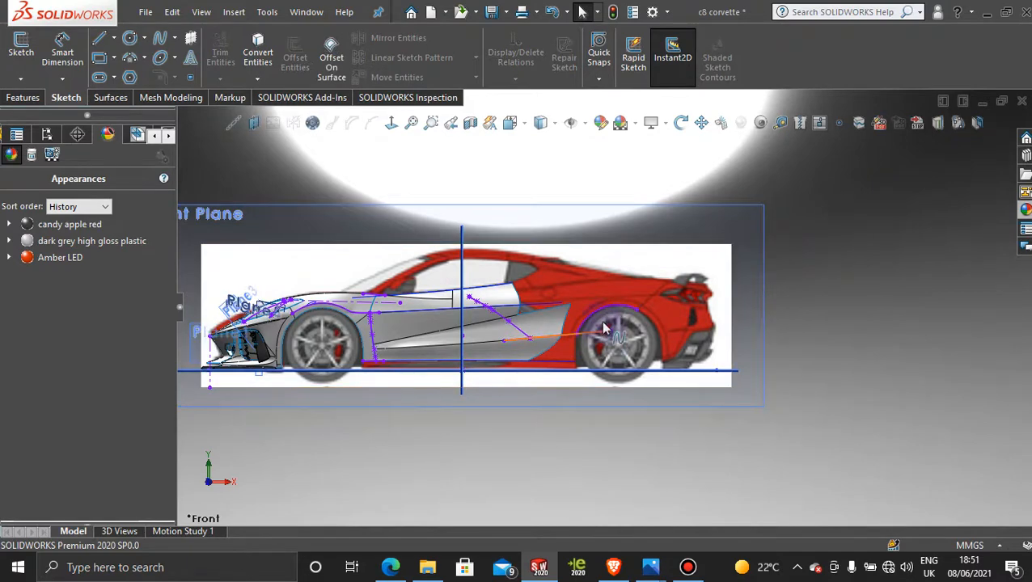
# - Reopen the wheel arch sketch, power-trim away the converted line on both sides of the spline, and exit the sketch
pyautogui.rightClick(602, 318)
pyautogui.click(612, 277)
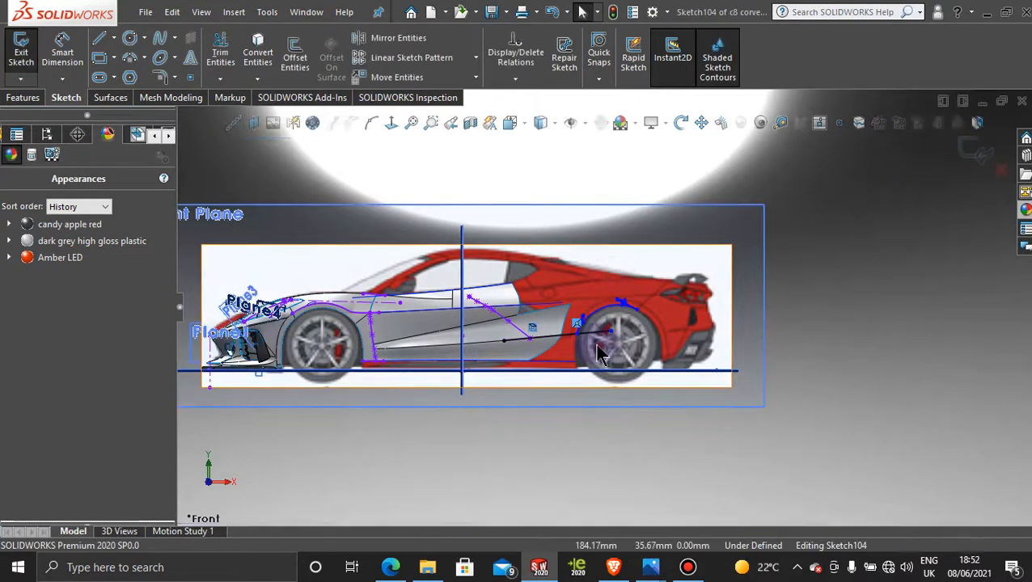
pyautogui.scroll(-4, 593, 354)
pyautogui.click(216, 38)
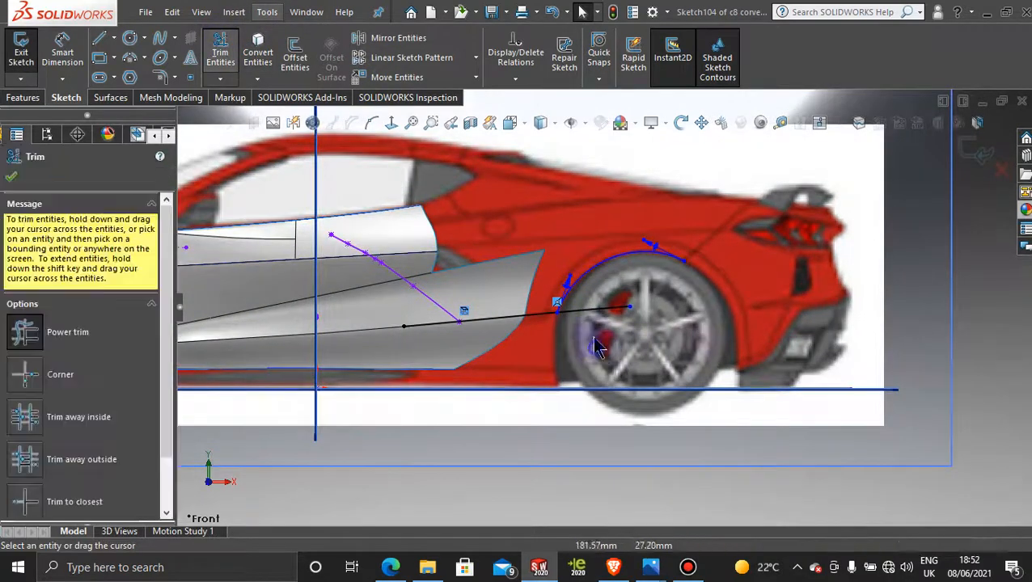
pyautogui.moveTo(594, 346); pyautogui.dragTo(591, 298)
pyautogui.moveTo(543, 346); pyautogui.dragTo(540, 301)
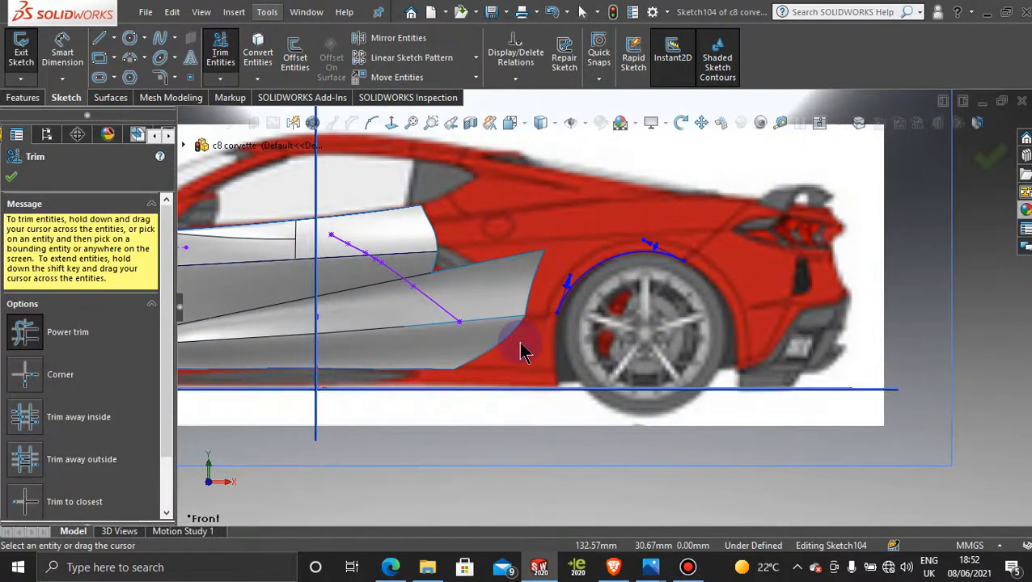
pyautogui.click(11, 179)
pyautogui.click(988, 154)
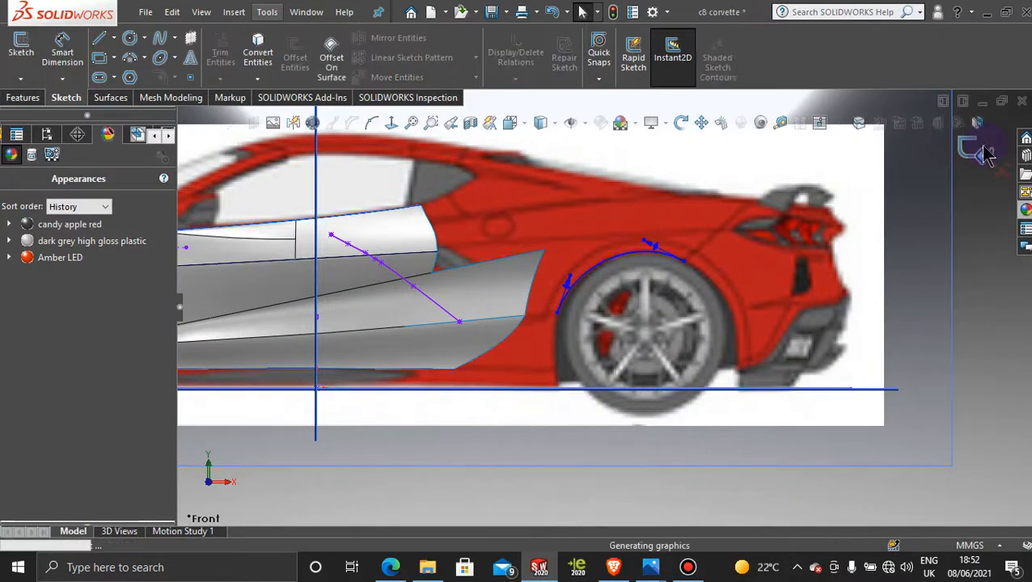
# - On the Top Plane, sketch a two-point spline about 157 mm long along the car's rear side outline in the top-view reference image
pyautogui.scroll(3, 811, 283)
pyautogui.hotkey('ctrl', '7')
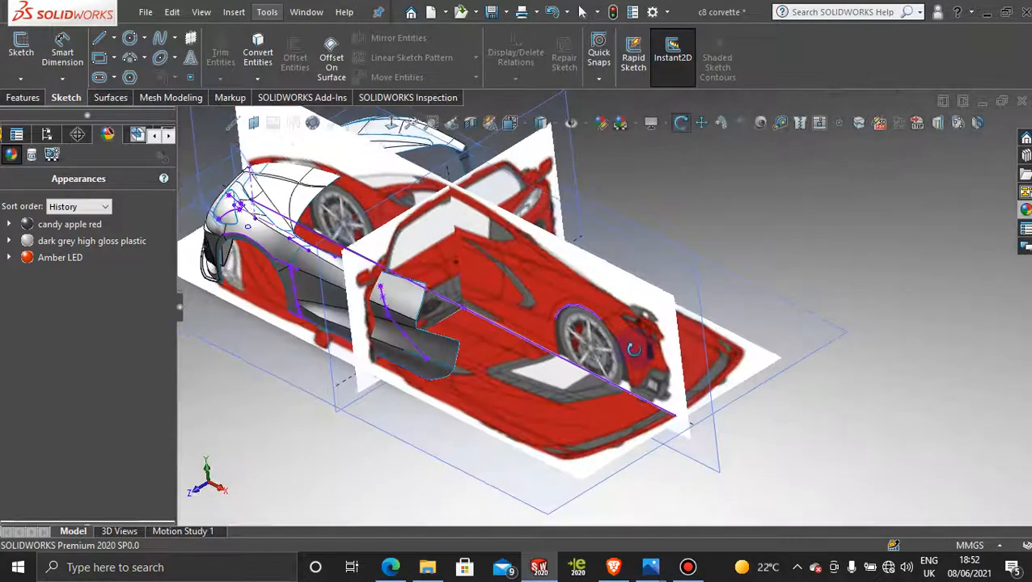
pyautogui.click(801, 338)
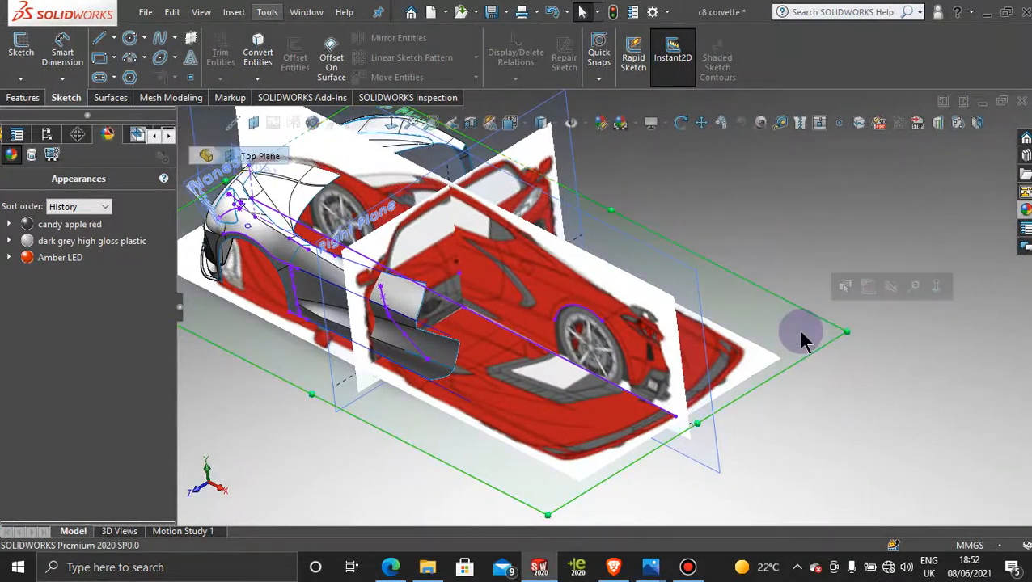
pyautogui.click(870, 291)
pyautogui.click(393, 124)
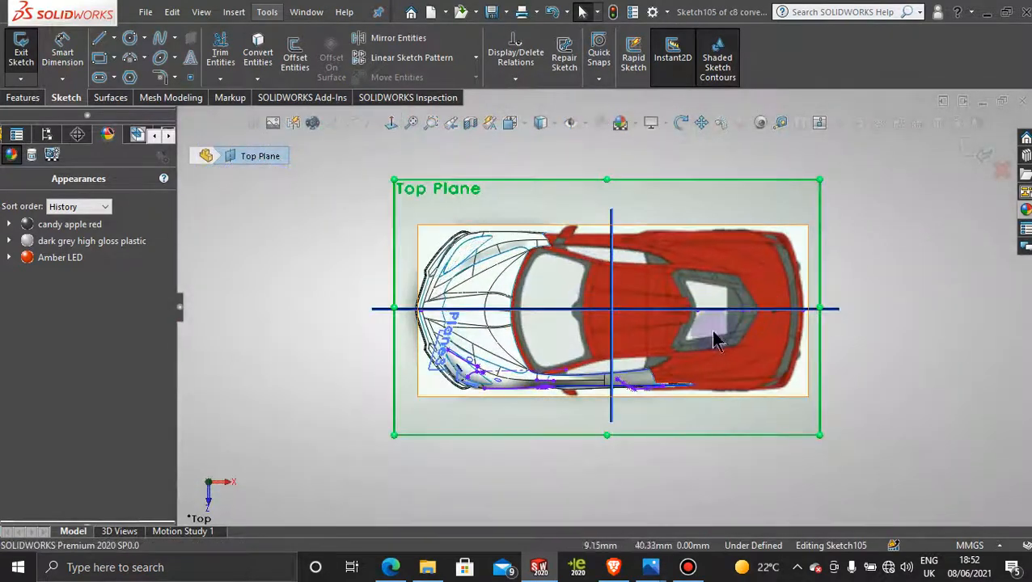
pyautogui.scroll(-5, 712, 355)
pyautogui.scroll(-2, 847, 390)
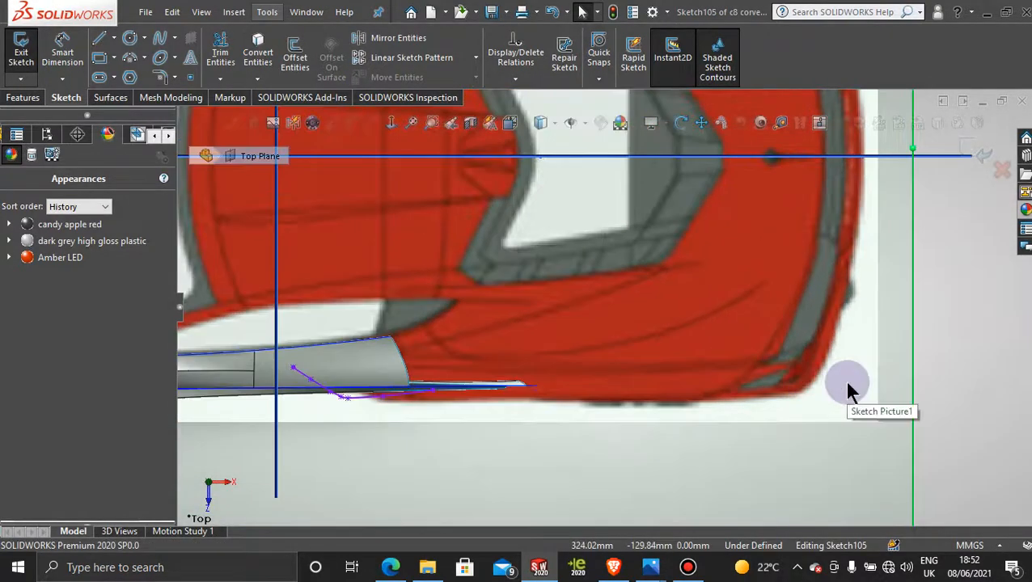
pyautogui.click(160, 40)
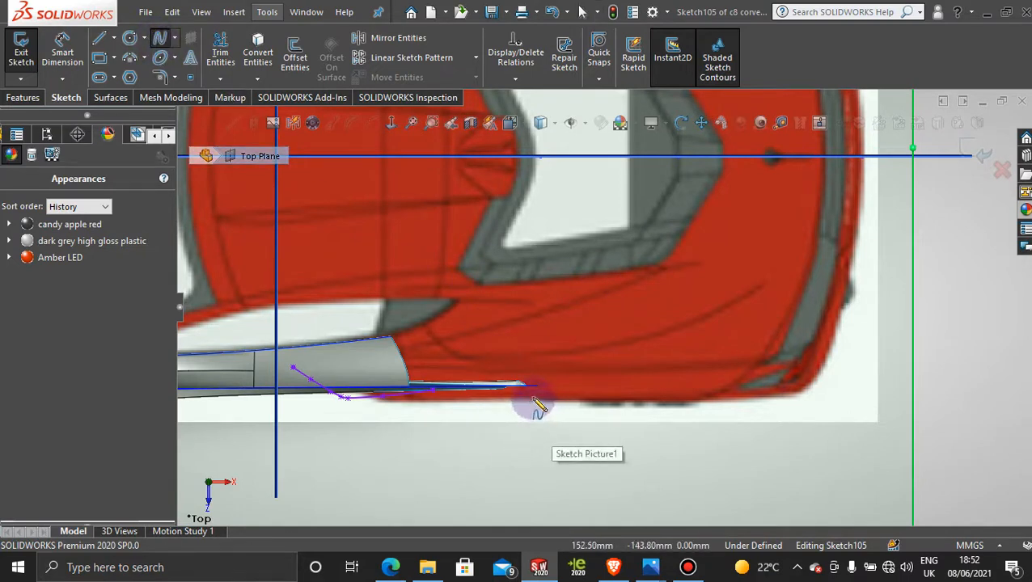
pyautogui.click(532, 397)
pyautogui.click(796, 397)
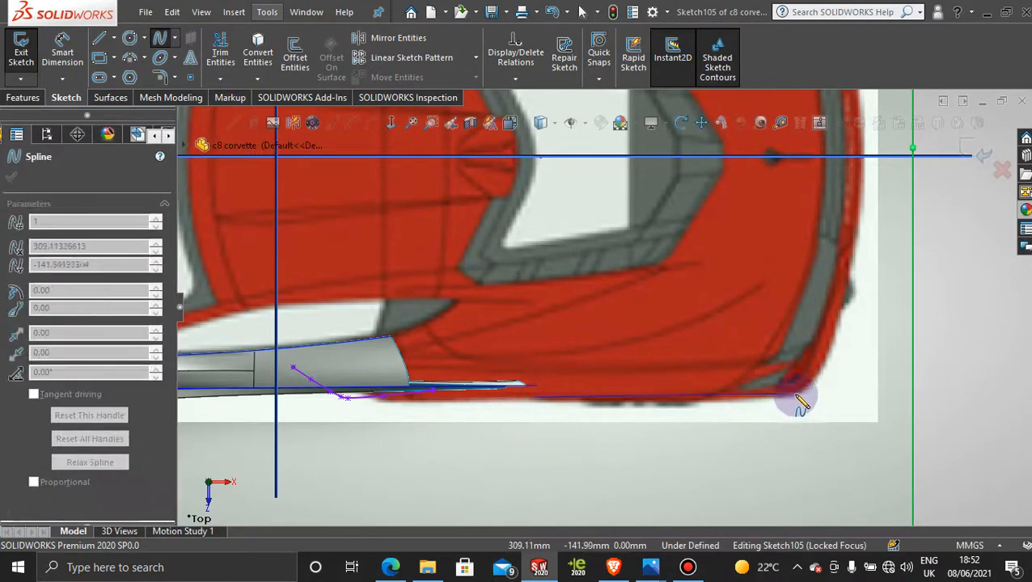
pyautogui.press('Escape')
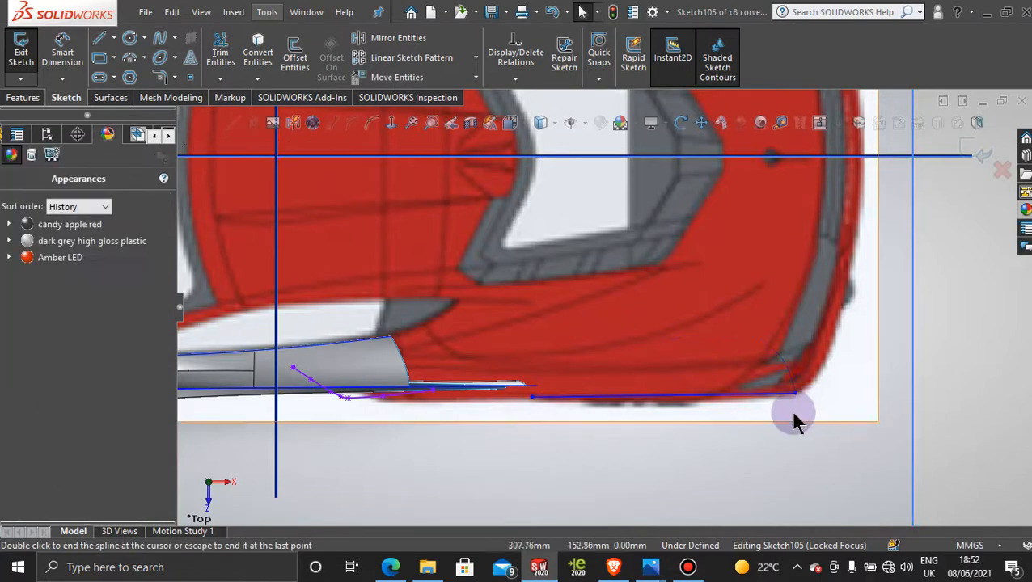
# - Bend the spline outward with its front tangent handle and move its rear endpoint to about X 307.84, Y -142.78
pyautogui.click(718, 397)
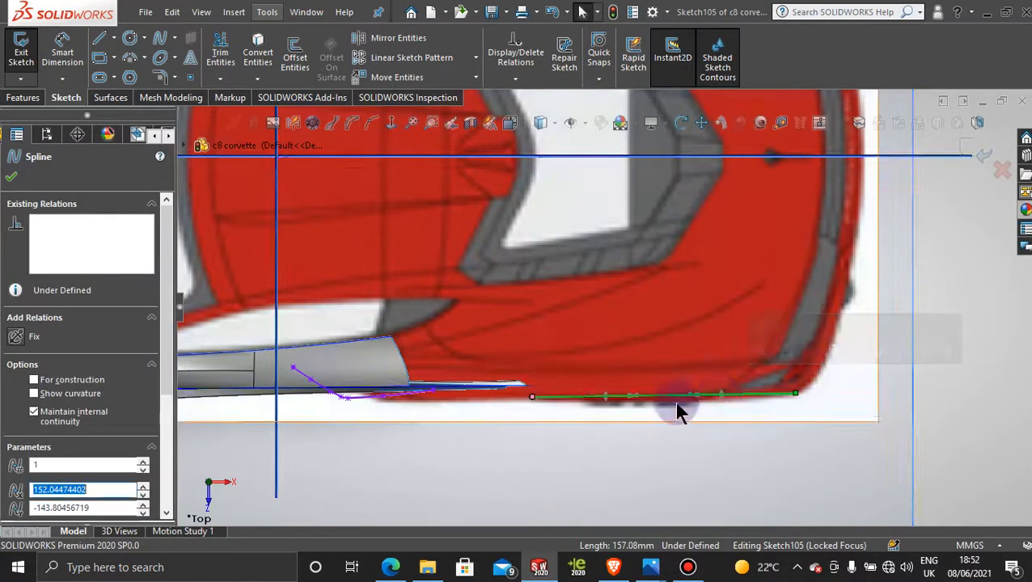
pyautogui.moveTo(638, 398); pyautogui.dragTo(636, 414)
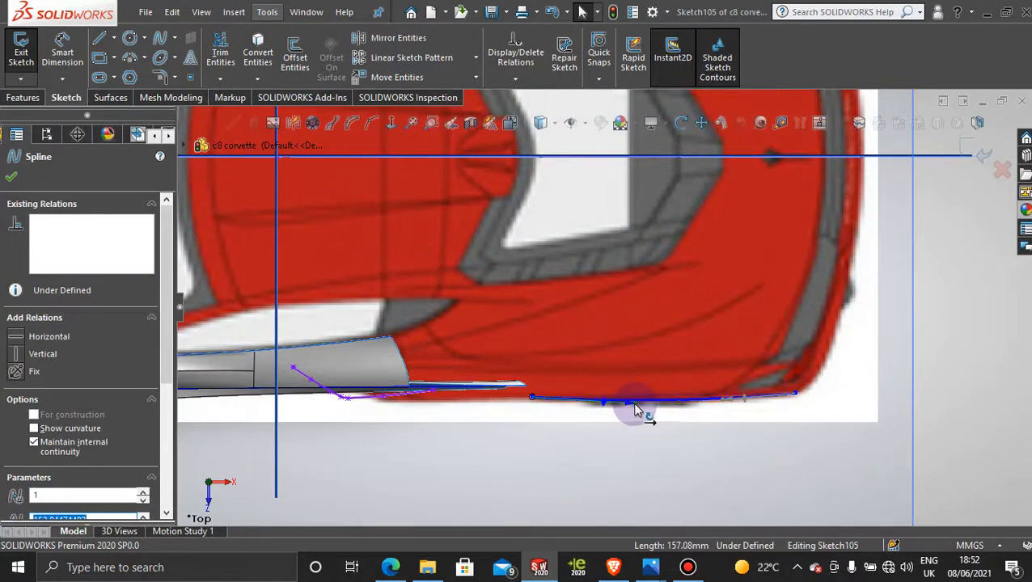
pyautogui.scroll(-4, 722, 411)
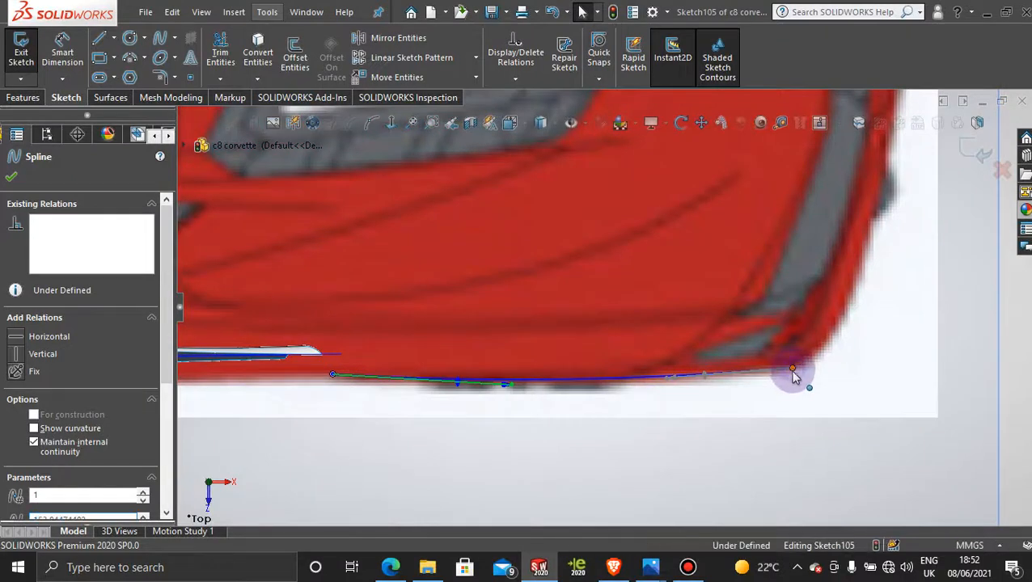
pyautogui.click(791, 370)
pyautogui.moveTo(787, 370); pyautogui.dragTo(789, 372)
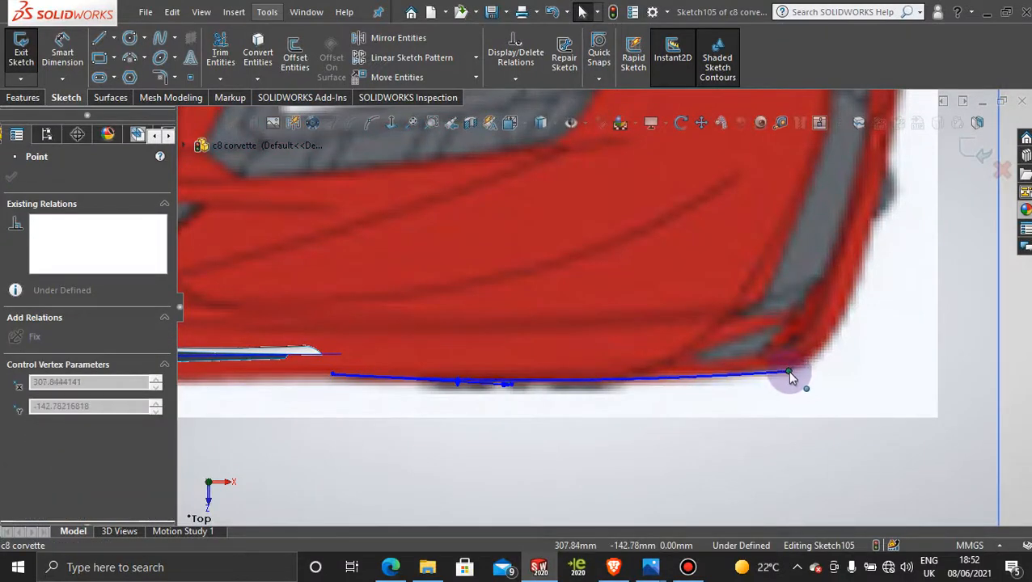
# - Refine the spline's tangent handles to follow the body side in the top-view image and exit the sketch
pyautogui.click(663, 384)
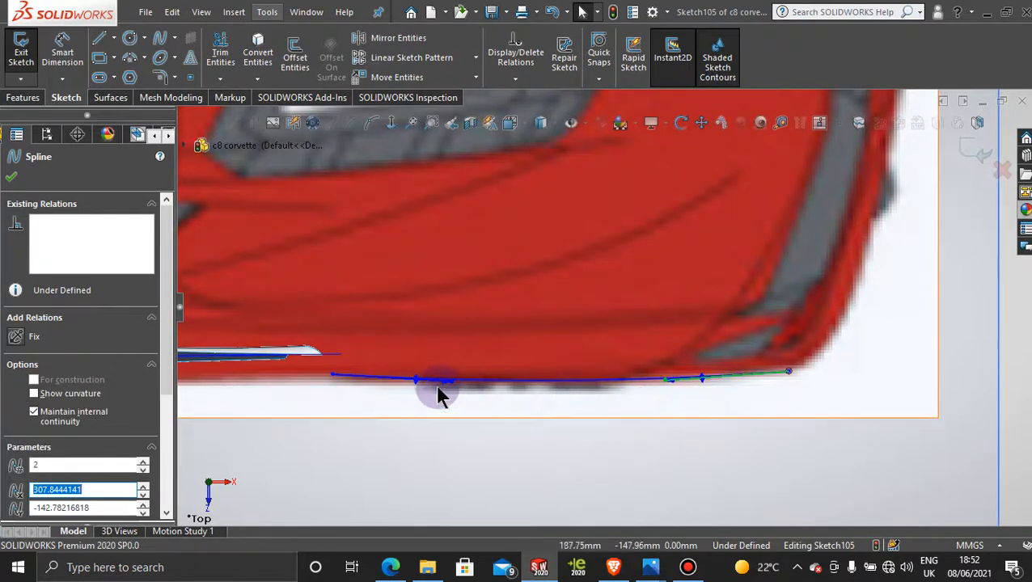
pyautogui.scroll(2, 677, 407)
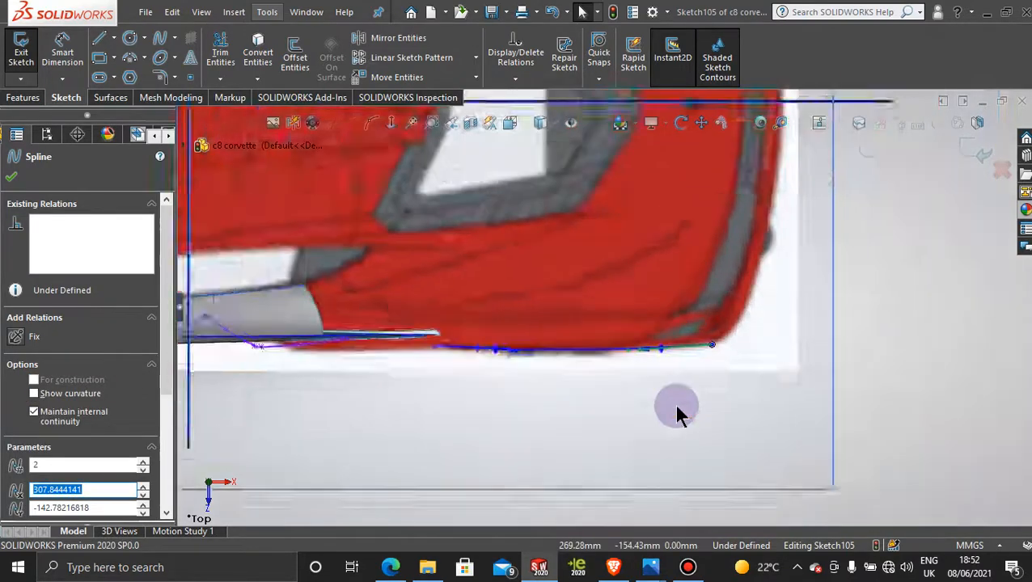
pyautogui.scroll(3, 677, 412)
pyautogui.moveTo(640, 330); pyautogui.dragTo(638, 310, button='middle')
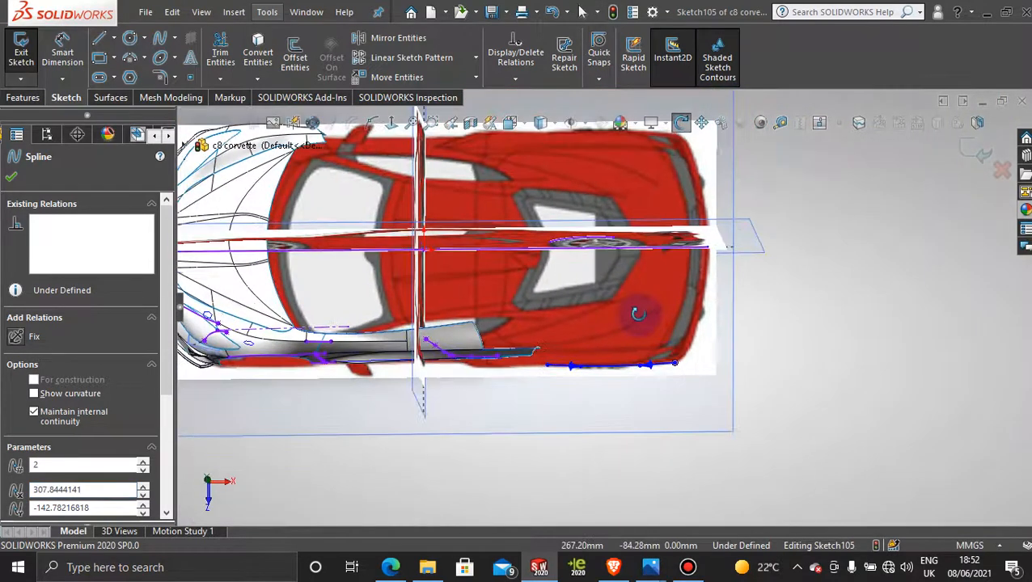
pyautogui.click(970, 154)
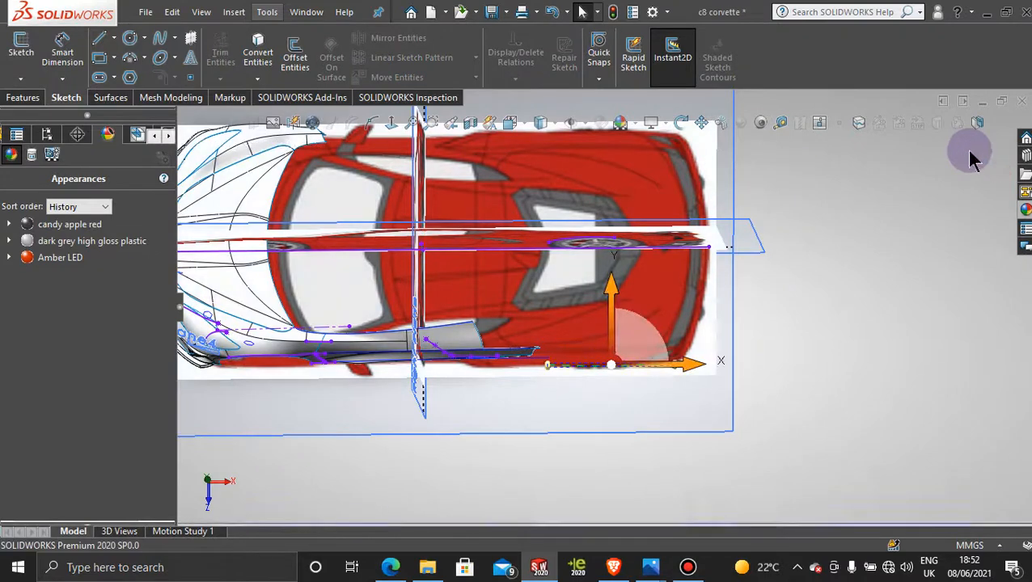
pyautogui.click(825, 323)
# - Create a sketch-on-sketch projected curve from the rear wheel arch sketch and the top-view side spline sketch
pyautogui.moveTo(679, 426); pyautogui.dragTo(687, 314, button='middle')
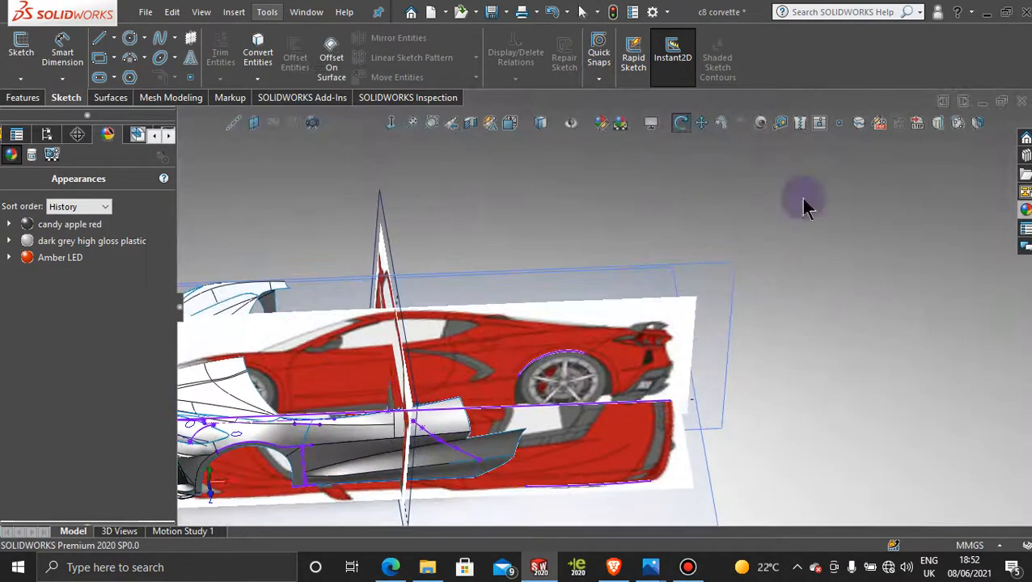
pyautogui.click(939, 124)
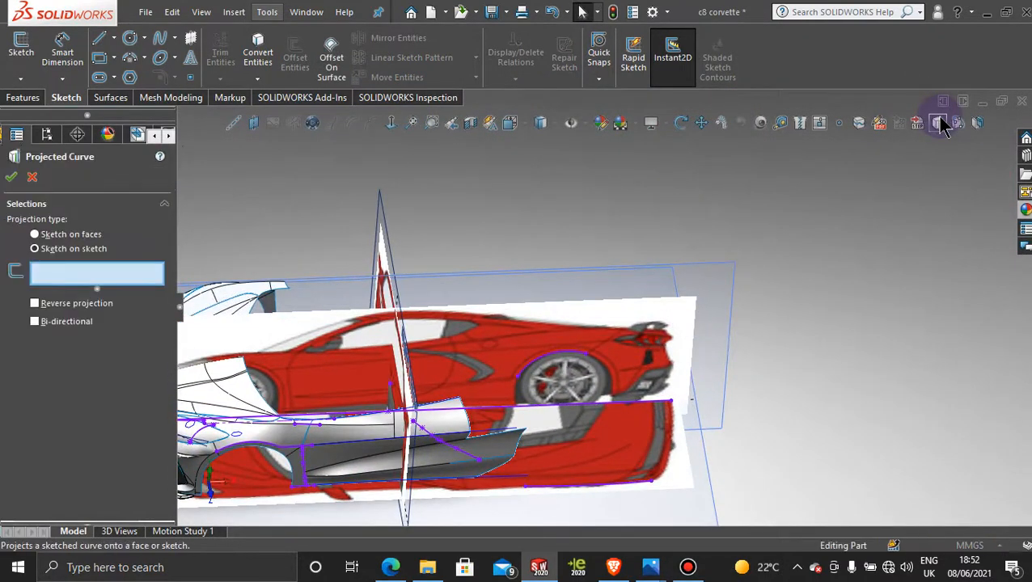
pyautogui.click(569, 361)
pyautogui.click(576, 490)
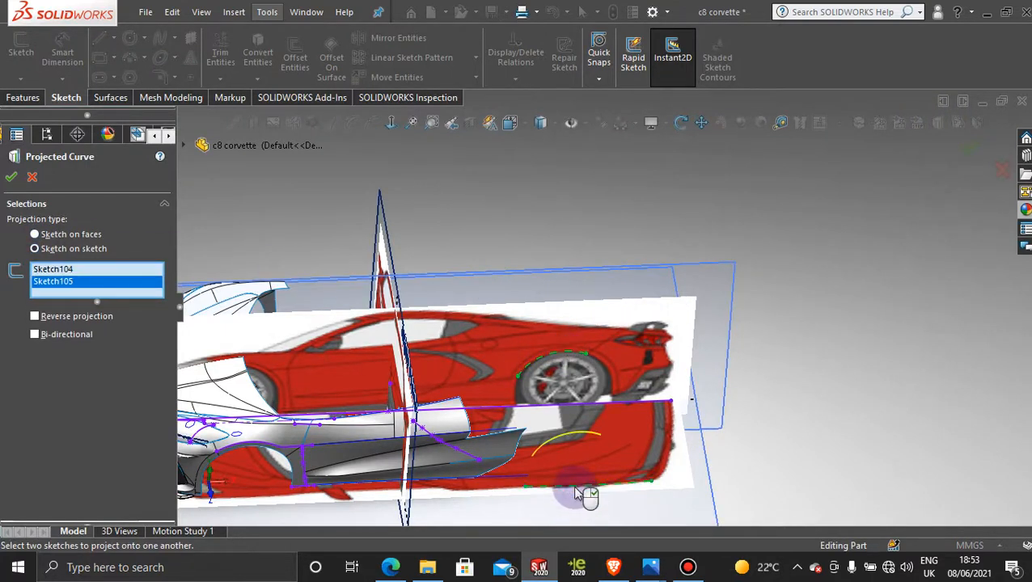
pyautogui.click(10, 177)
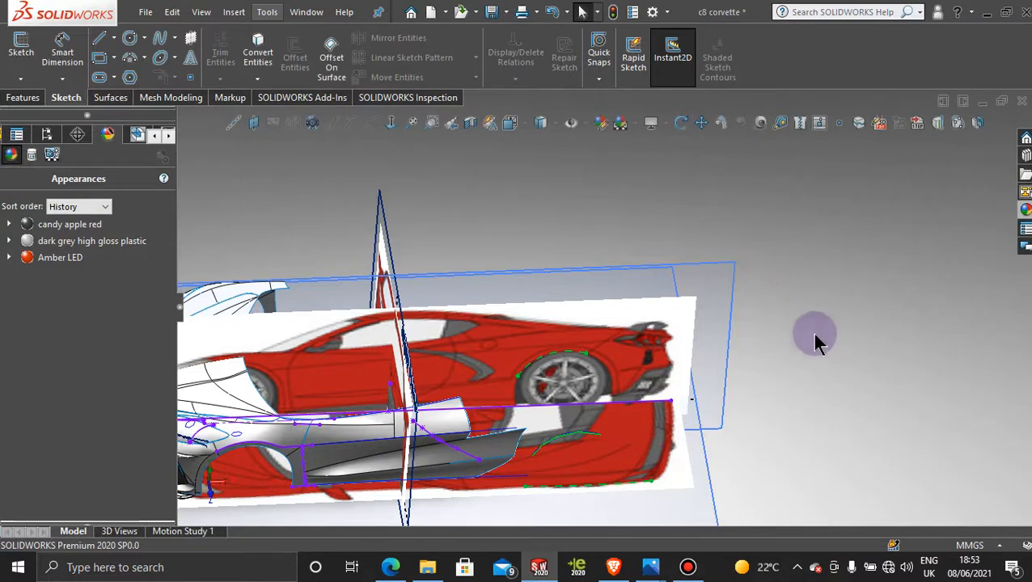
# - Make the top-view side spline sketch, Sketch105, visible again under the new projected curve
pyautogui.moveTo(803, 350); pyautogui.dragTo(691, 455, button='middle')
pyautogui.scroll(1, 690, 449)
pyautogui.moveTo(564, 397)
pyautogui.mouseDown(button='middle')
pyautogui.moveTo(560, 346)
pyautogui.moveTo(553, 368)
pyautogui.moveTo(566, 388)
pyautogui.mouseUp(button='middle')
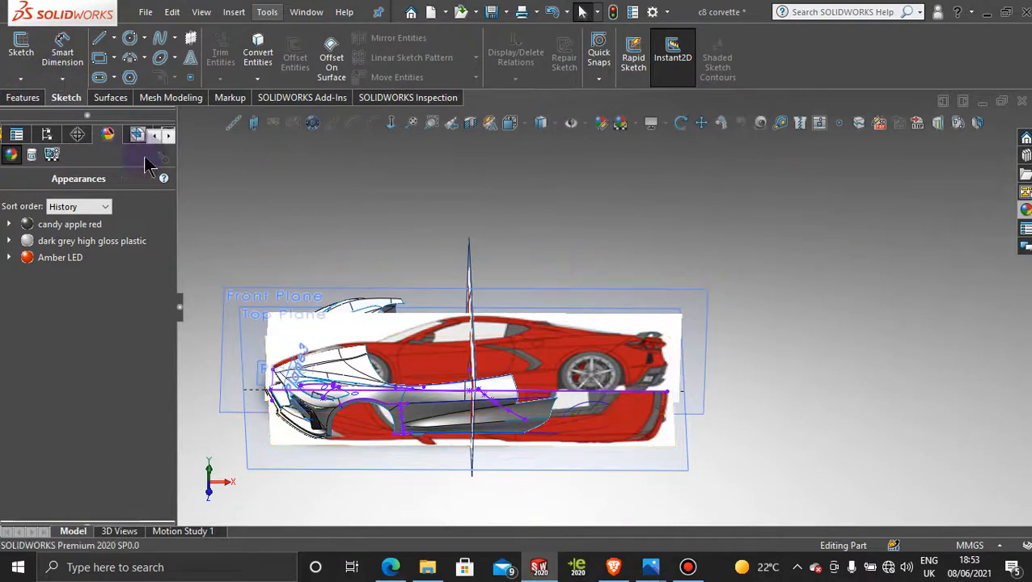
pyautogui.click(153, 136)
pyautogui.click(18, 134)
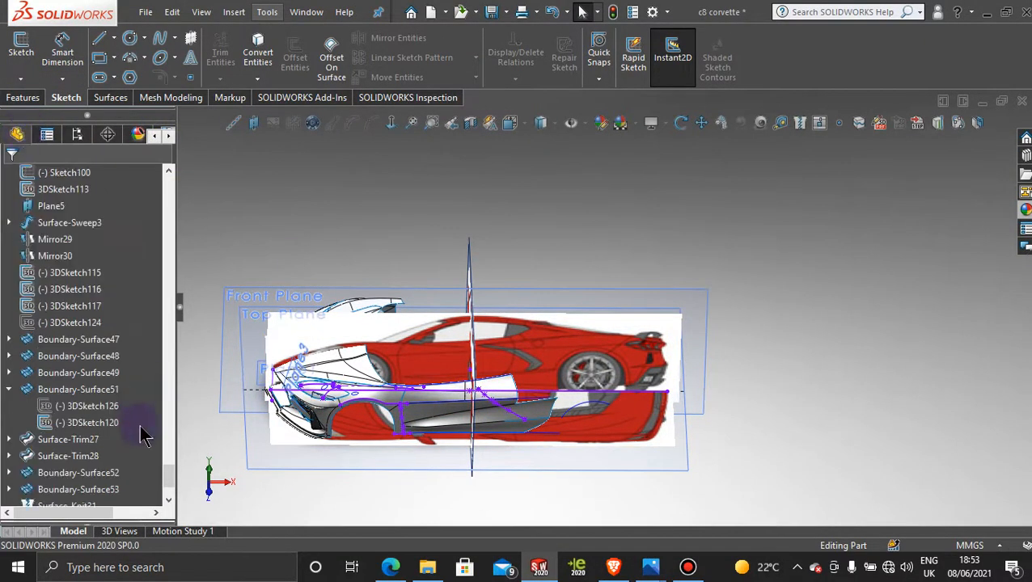
pyautogui.moveTo(168, 476); pyautogui.dragTo(166, 496)
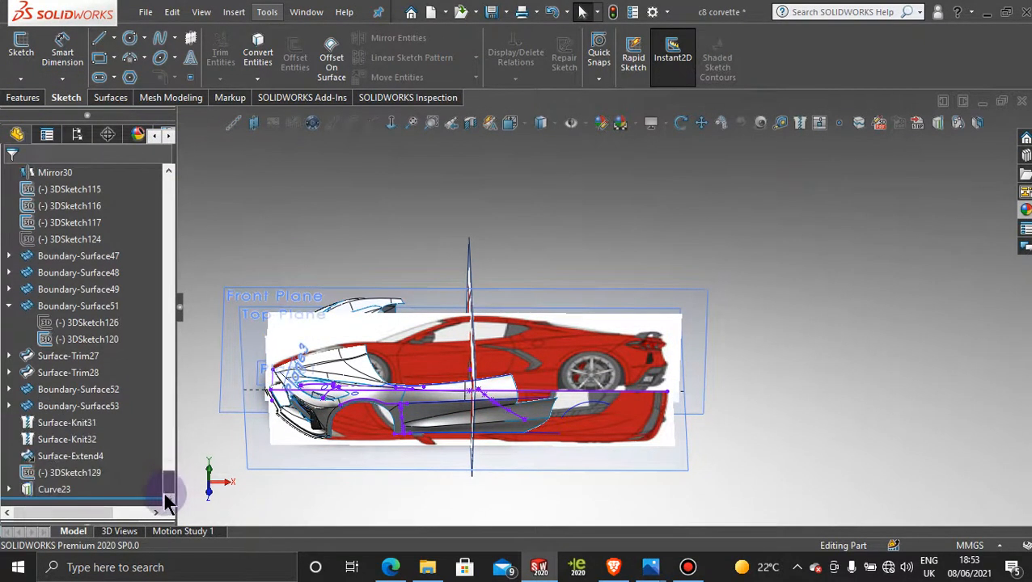
pyautogui.click(9, 490)
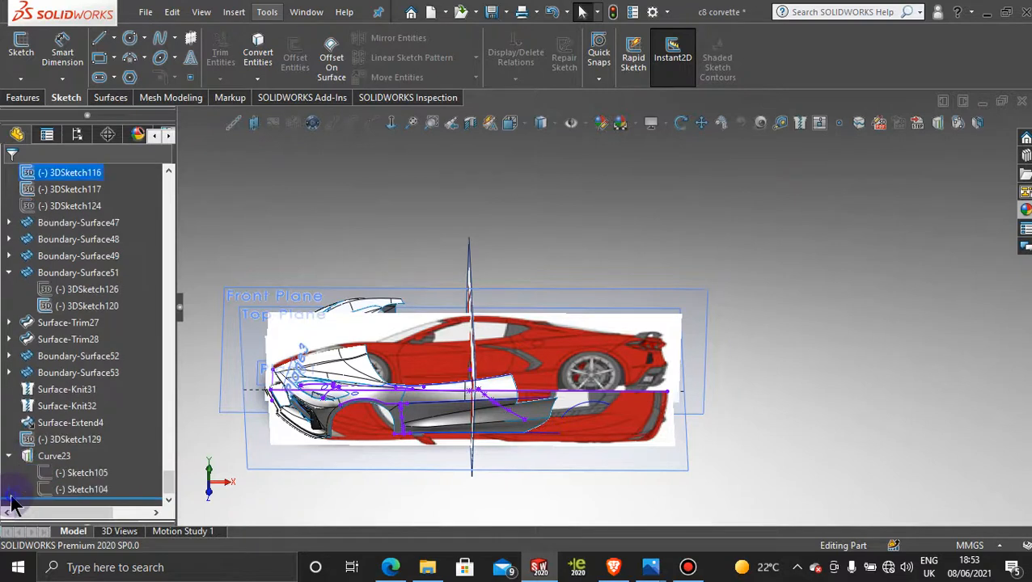
pyautogui.click(85, 473)
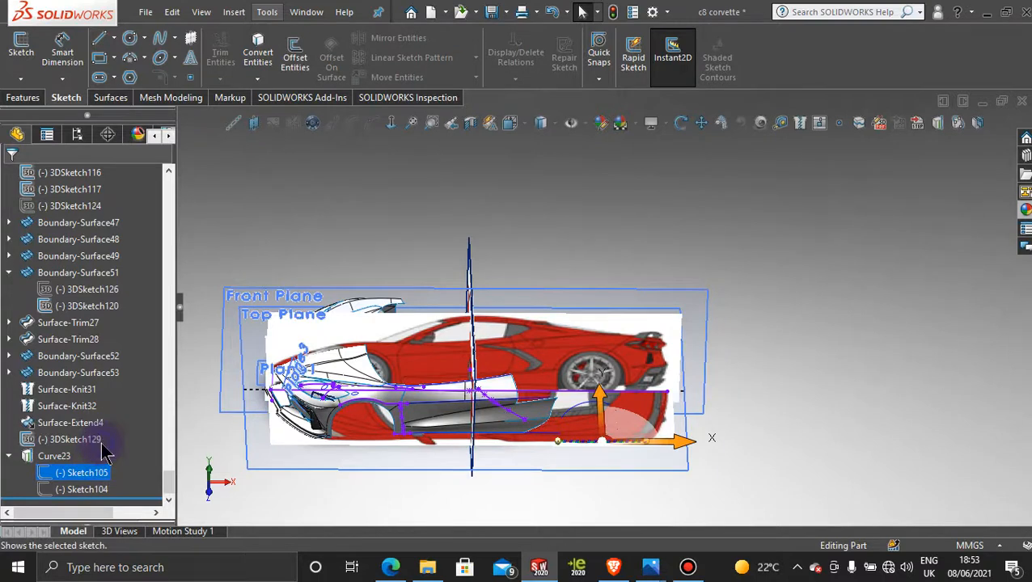
pyautogui.click(770, 286)
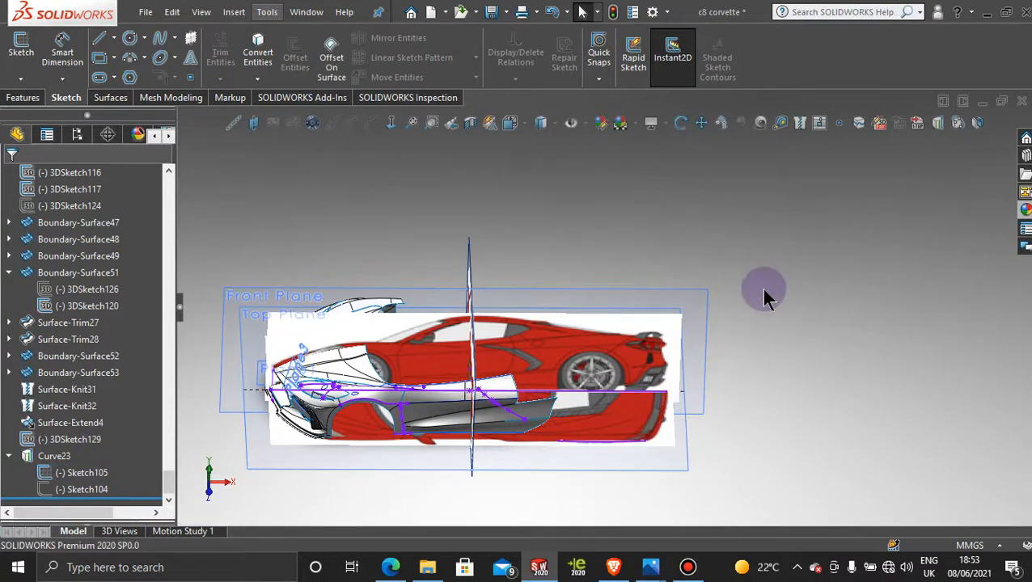
# - Start a sketch on the Front Plane and convert the side panel's lower crease edge ahead of the rear wheel into it
pyautogui.click(698, 301)
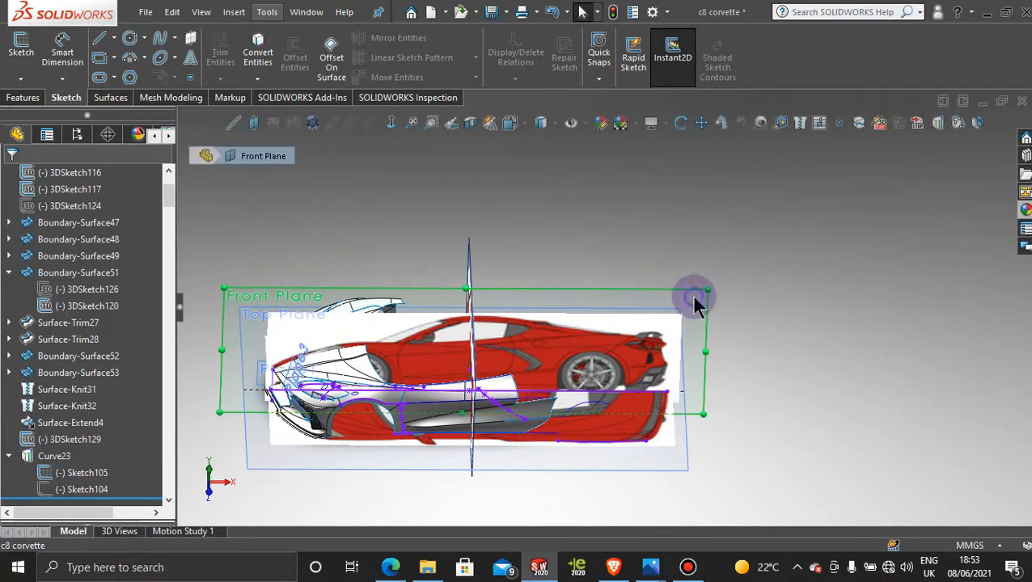
pyautogui.click(759, 253)
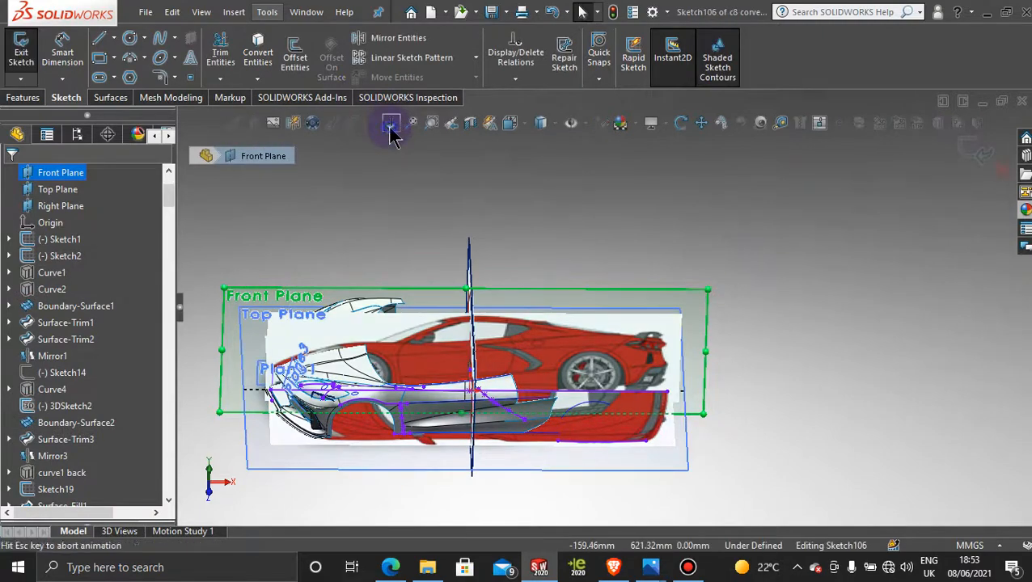
pyautogui.scroll(-6, 653, 393)
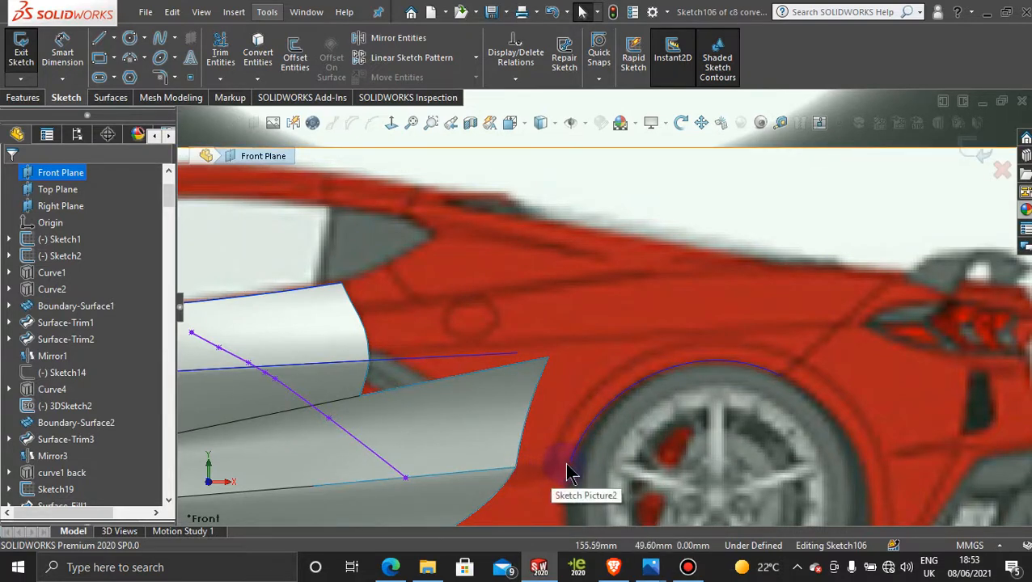
pyautogui.click(258, 53)
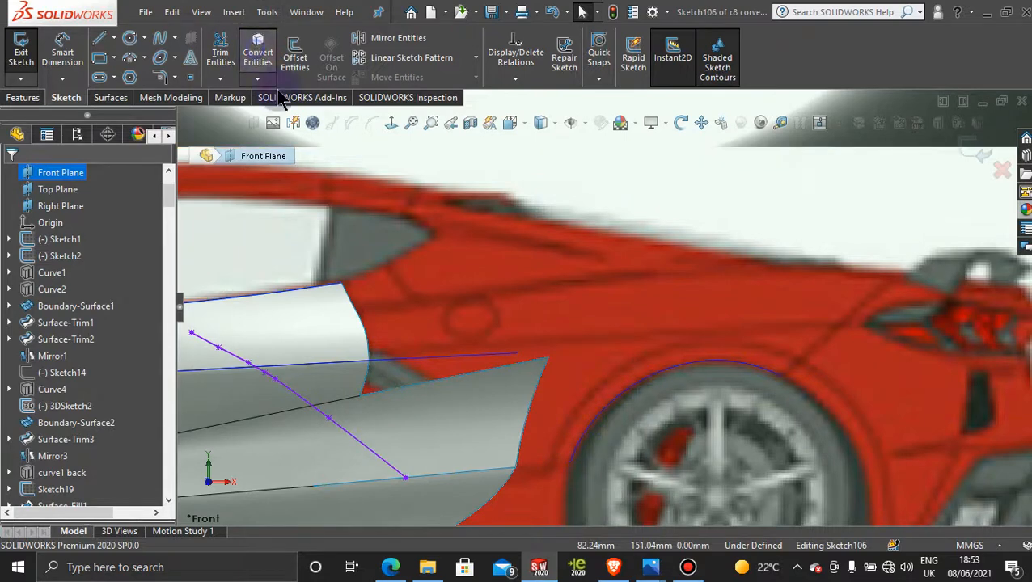
pyautogui.click(498, 477)
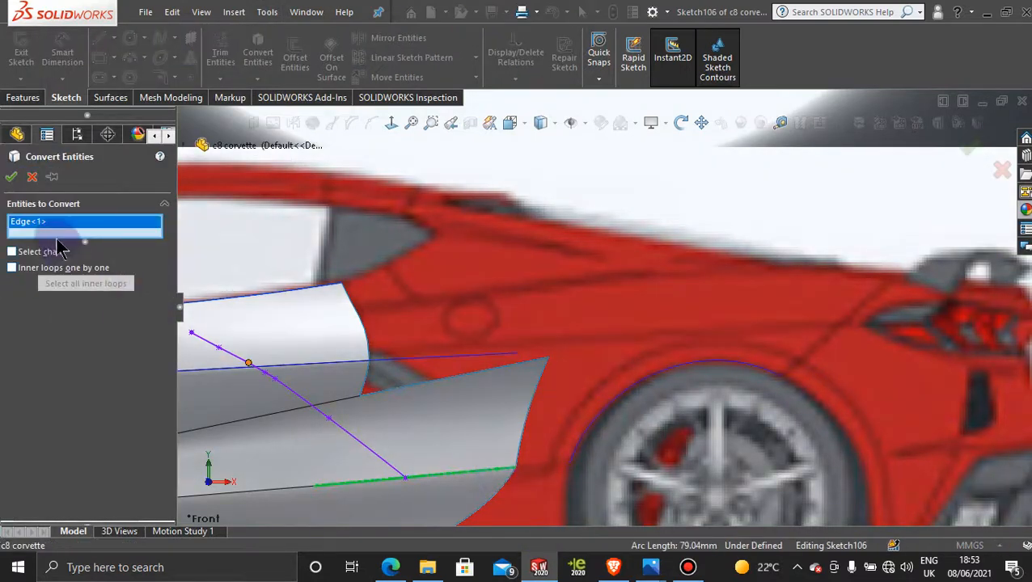
pyautogui.click(11, 177)
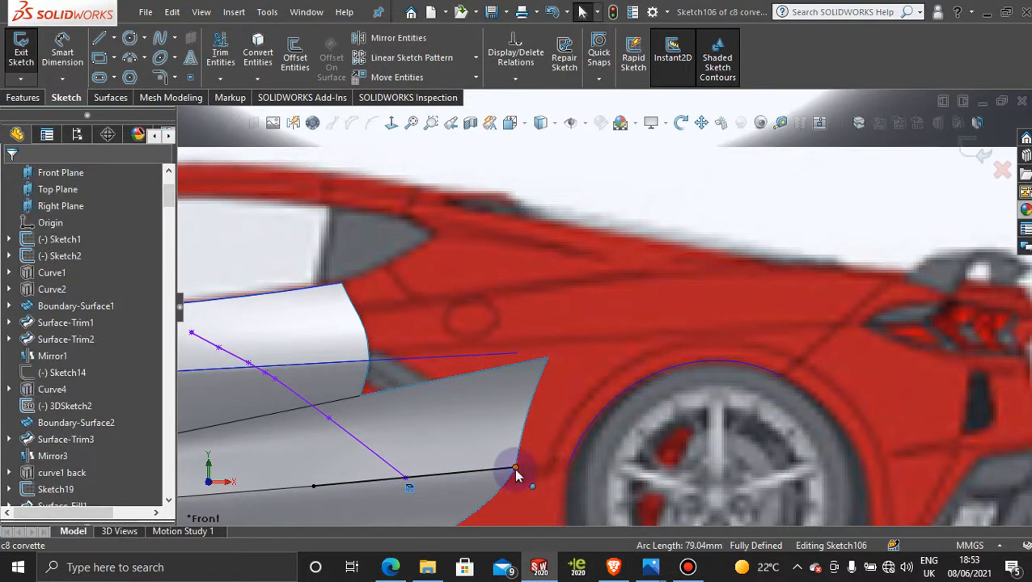
# - Extend the converted line's rear endpoint to about X 152.85, Y 49.58, close to the wheel arch
pyautogui.click(551, 466)
pyautogui.moveTo(552, 466); pyautogui.dragTo(560, 472)
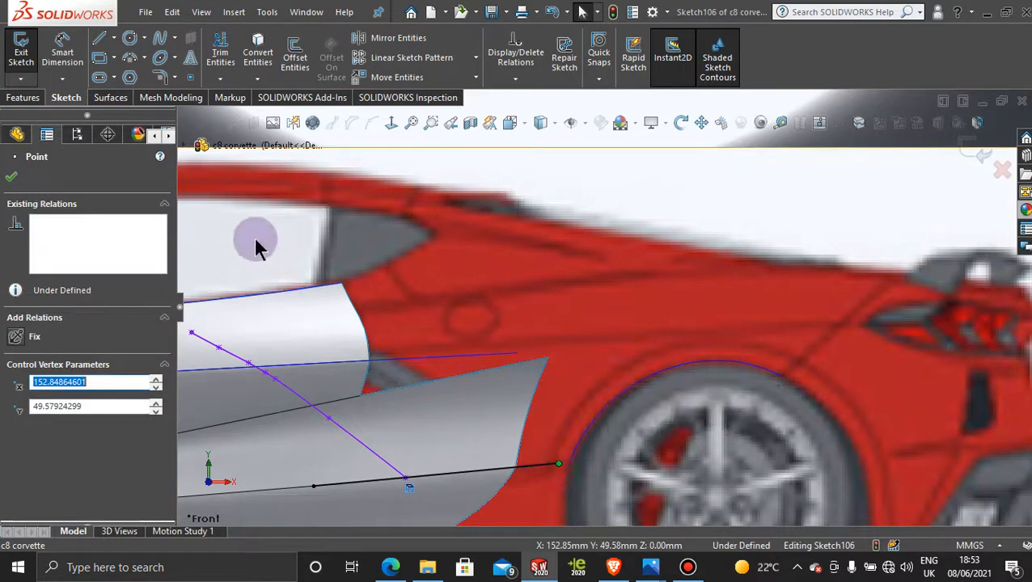
pyautogui.click(12, 176)
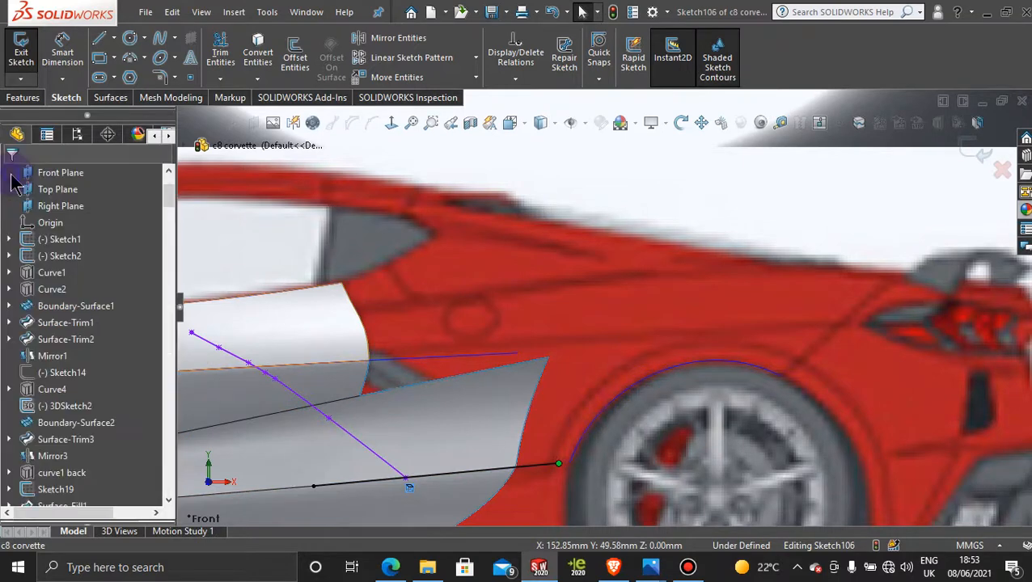
# - Draw a two-point spline from the converted line near its rear end to about X 246.10, Y 90.71 above the rear wheel
pyautogui.click(159, 41)
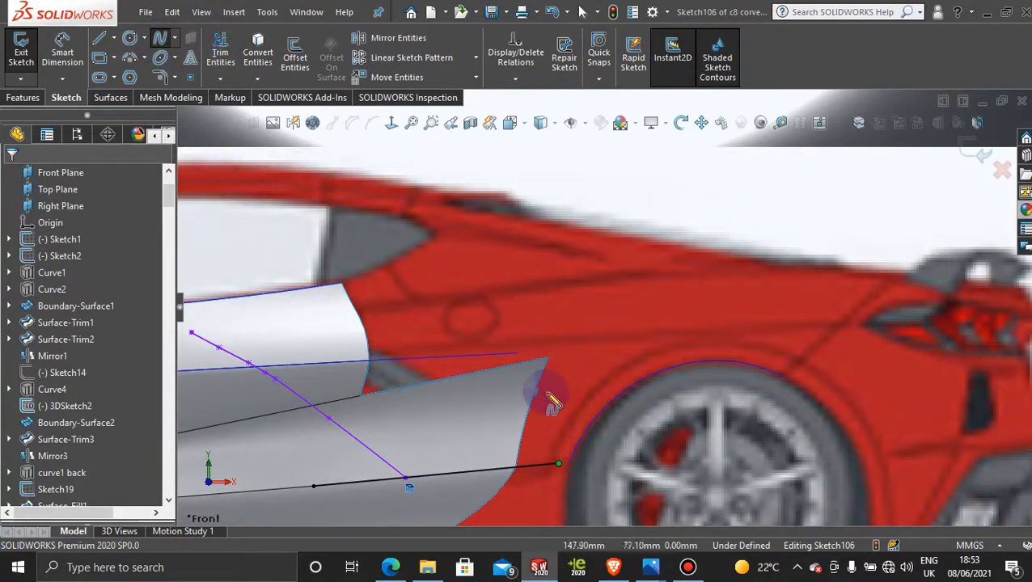
pyautogui.click(556, 466)
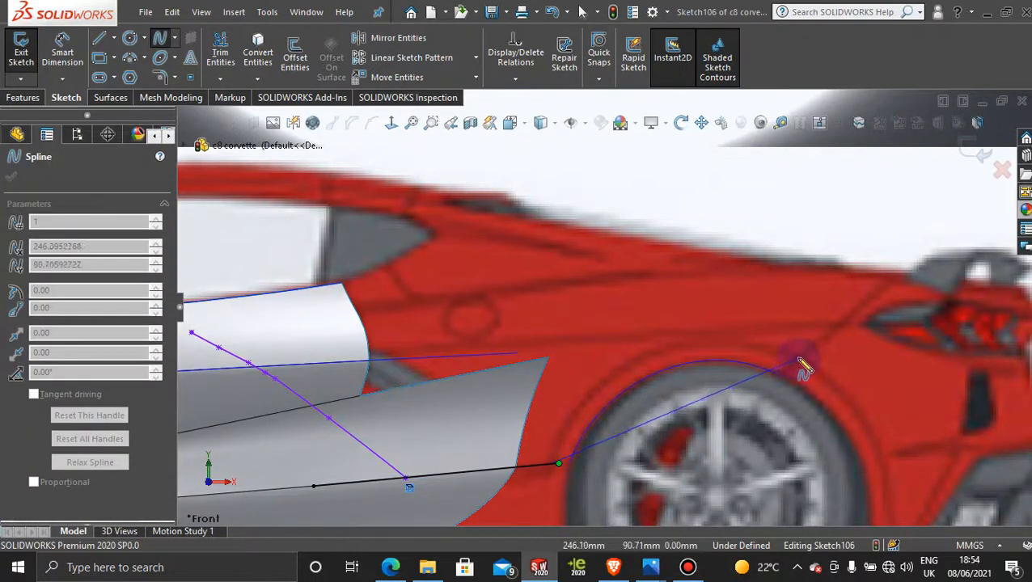
pyautogui.click(798, 360)
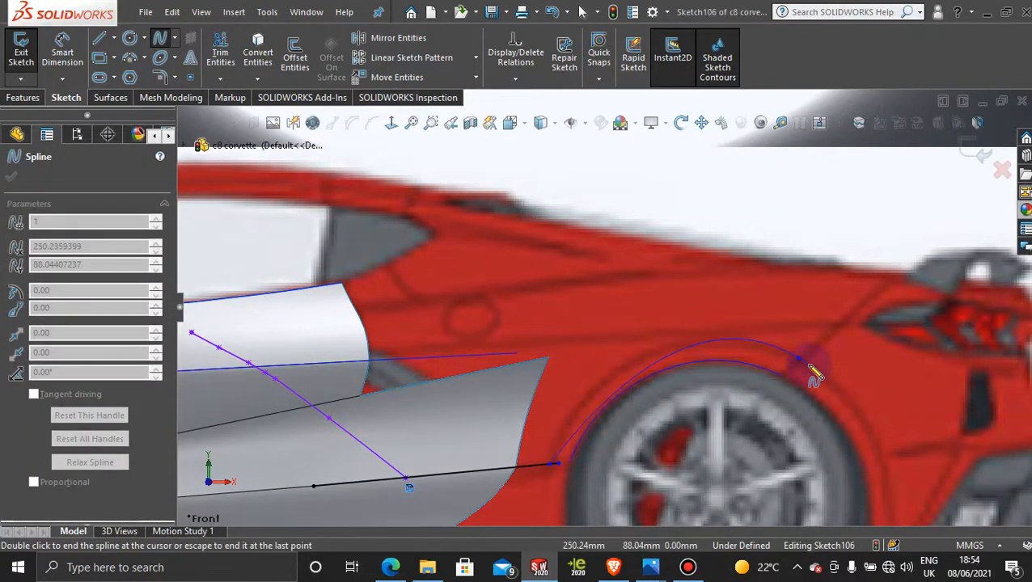
pyautogui.press('Escape')
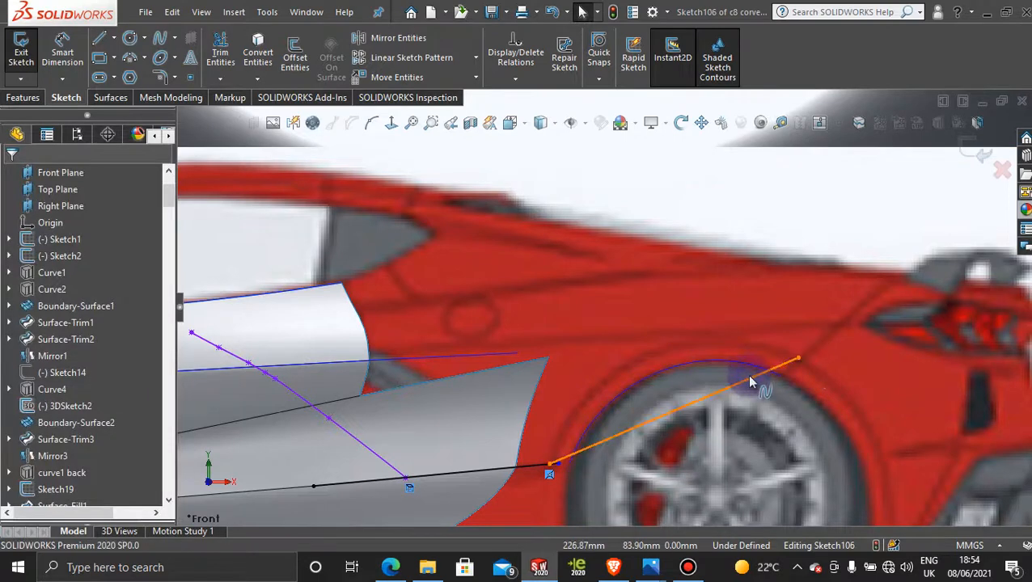
# - Bend the spline into an arch just outside the existing rear wheel arch using its end tangent handles, and close the sketch
pyautogui.click(711, 400)
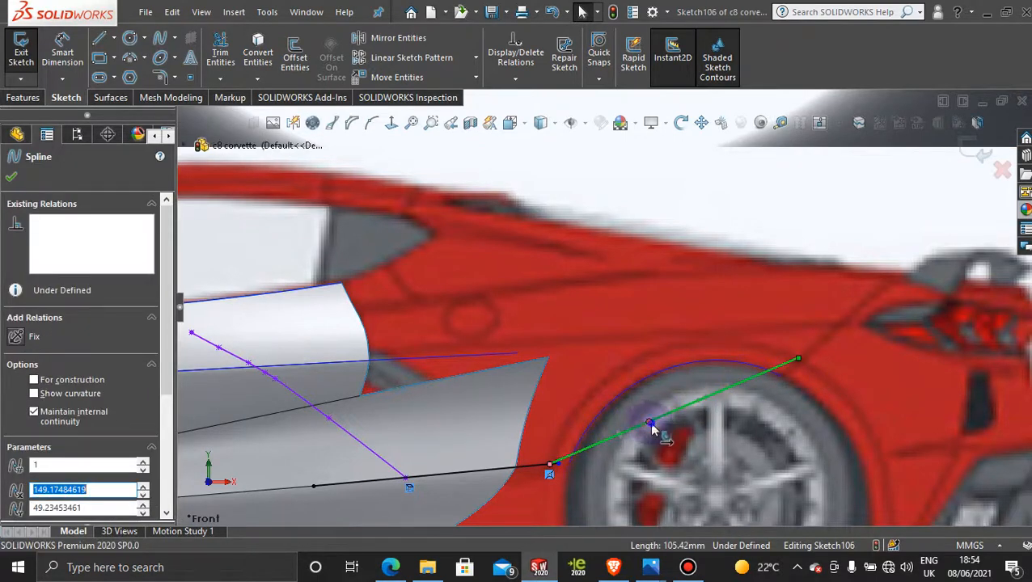
pyautogui.moveTo(648, 421); pyautogui.dragTo(588, 346)
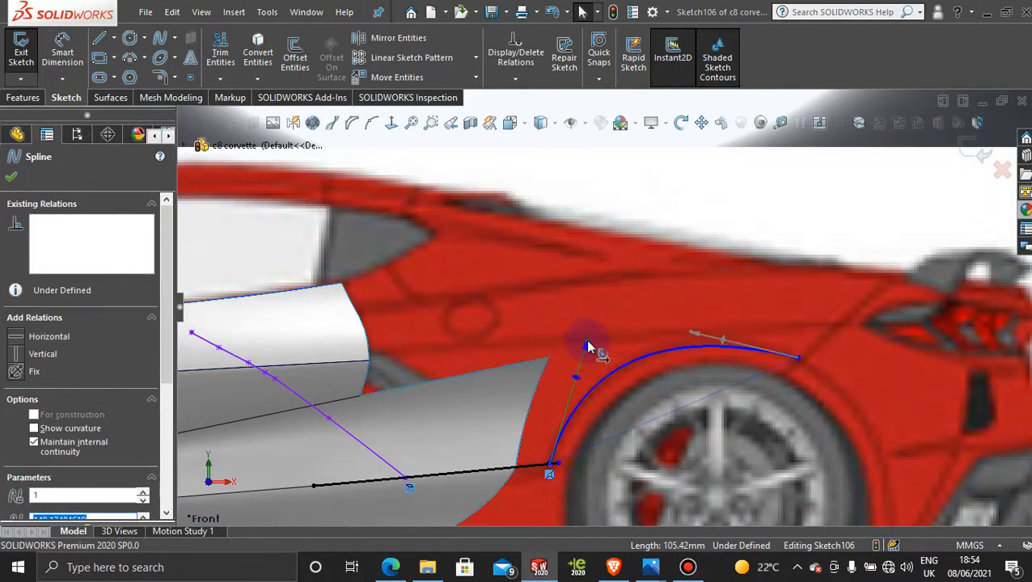
pyautogui.moveTo(692, 334); pyautogui.dragTo(726, 324)
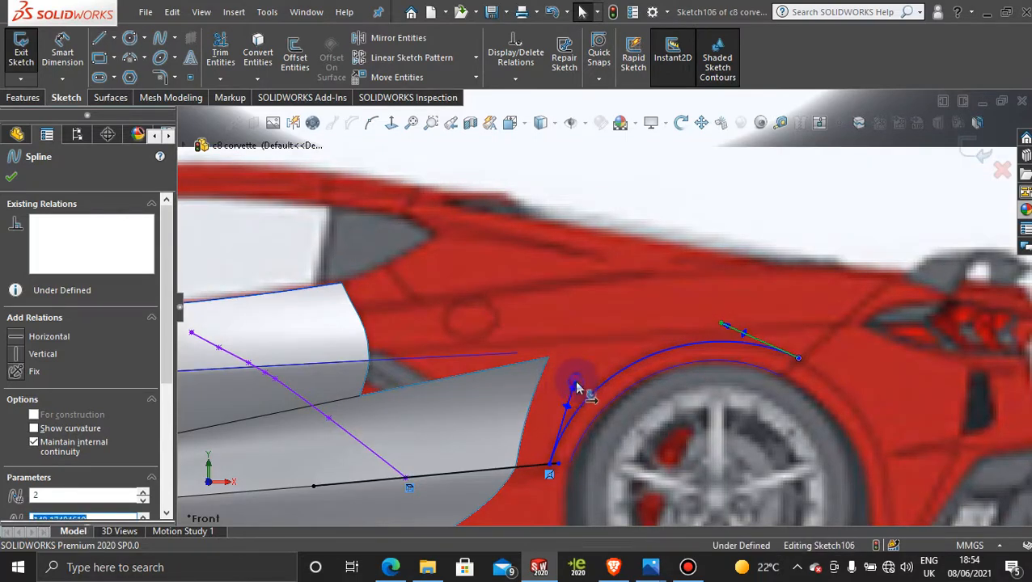
pyautogui.moveTo(576, 388); pyautogui.dragTo(573, 378)
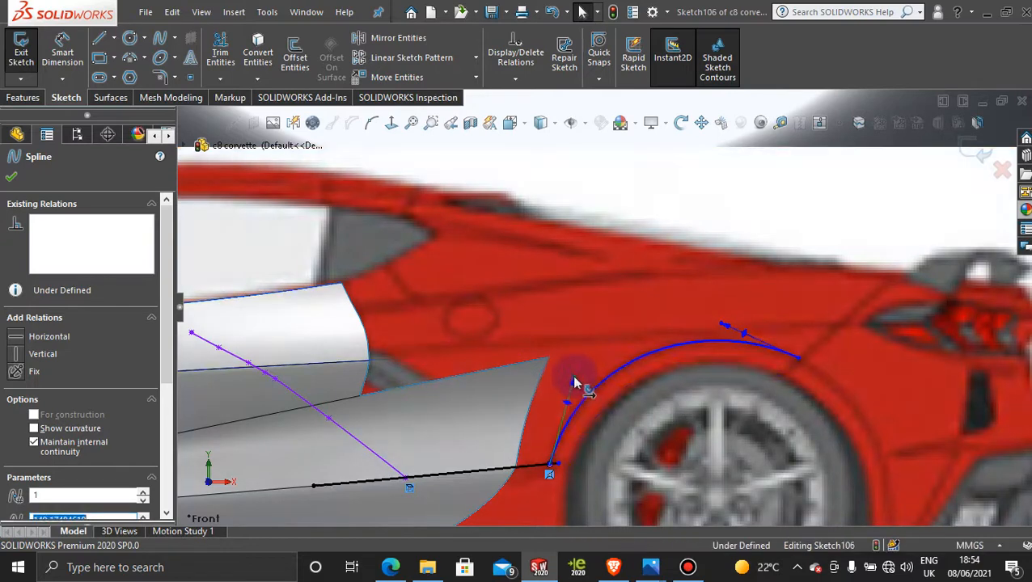
pyautogui.moveTo(724, 327)
pyautogui.mouseDown()
pyautogui.moveTo(707, 356)
pyautogui.moveTo(714, 322)
pyautogui.mouseUp()
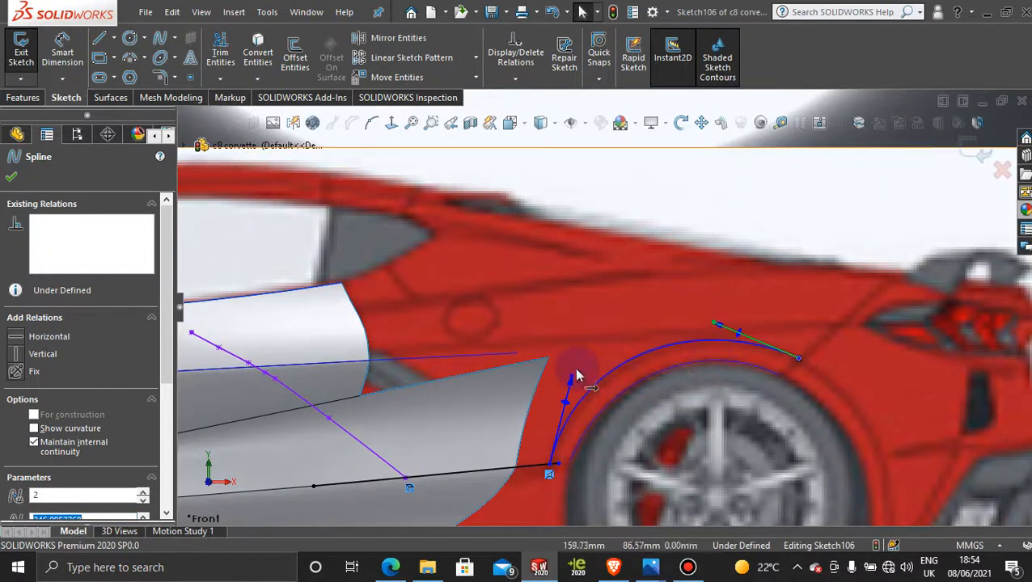
pyautogui.moveTo(576, 376); pyautogui.dragTo(573, 378)
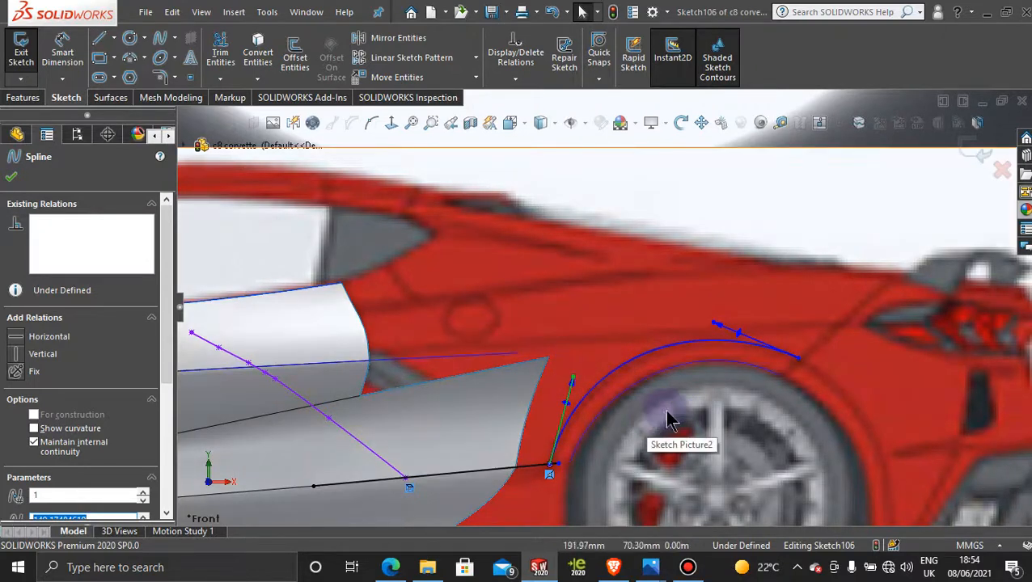
pyautogui.click(976, 144)
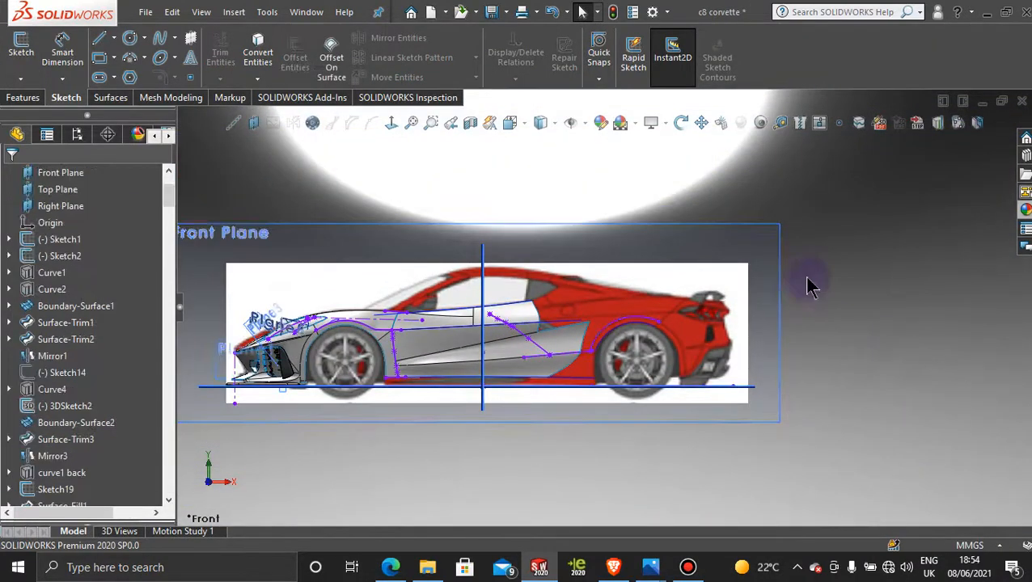
# - Edit the outer arch sketch, Sketch106, and trim away the converted line and its short stub so only the arch spline remains
pyautogui.moveTo(806, 286)
pyautogui.mouseDown(button='middle')
pyautogui.moveTo(788, 307)
pyautogui.moveTo(796, 319)
pyautogui.mouseUp(button='middle')
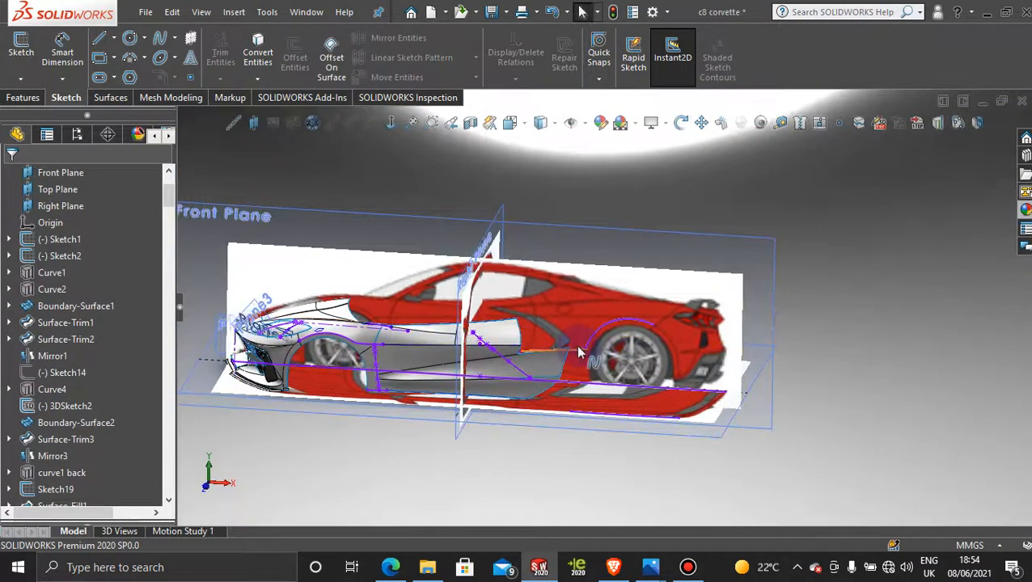
pyautogui.rightClick(577, 353)
pyautogui.click(598, 285)
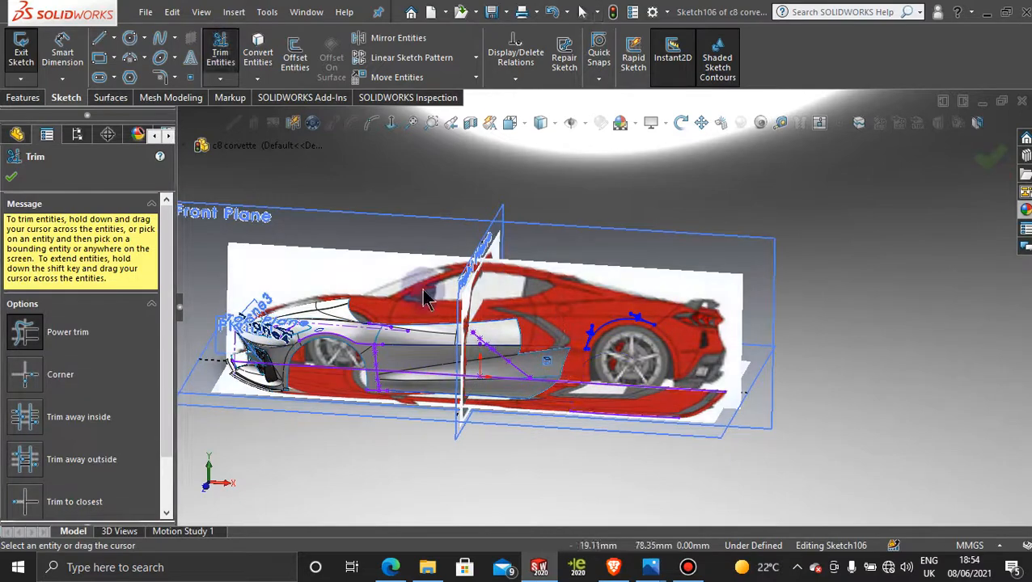
pyautogui.scroll(-8, 663, 341)
pyautogui.scroll(-6, 776, 361)
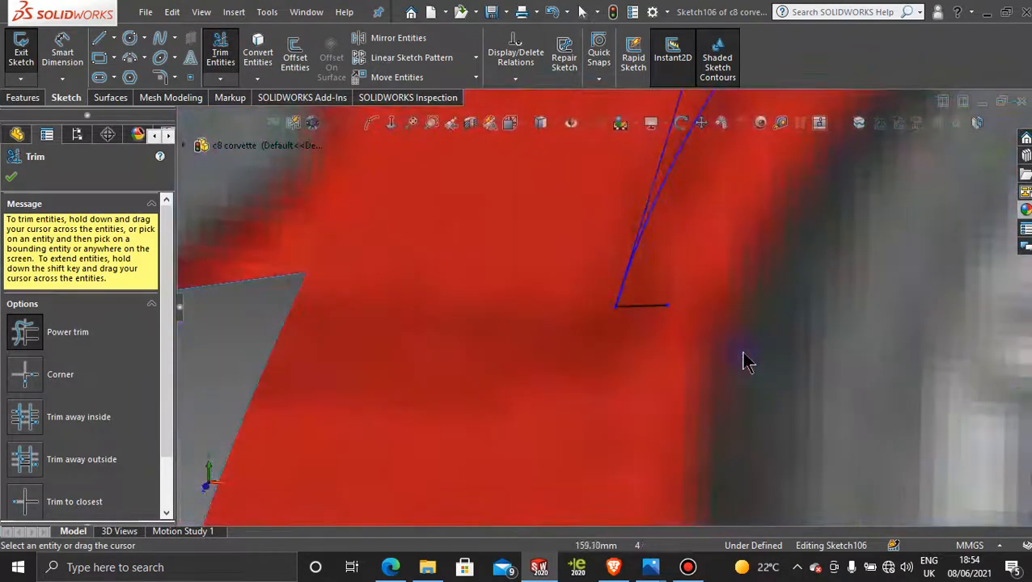
pyautogui.moveTo(639, 331); pyautogui.dragTo(645, 254)
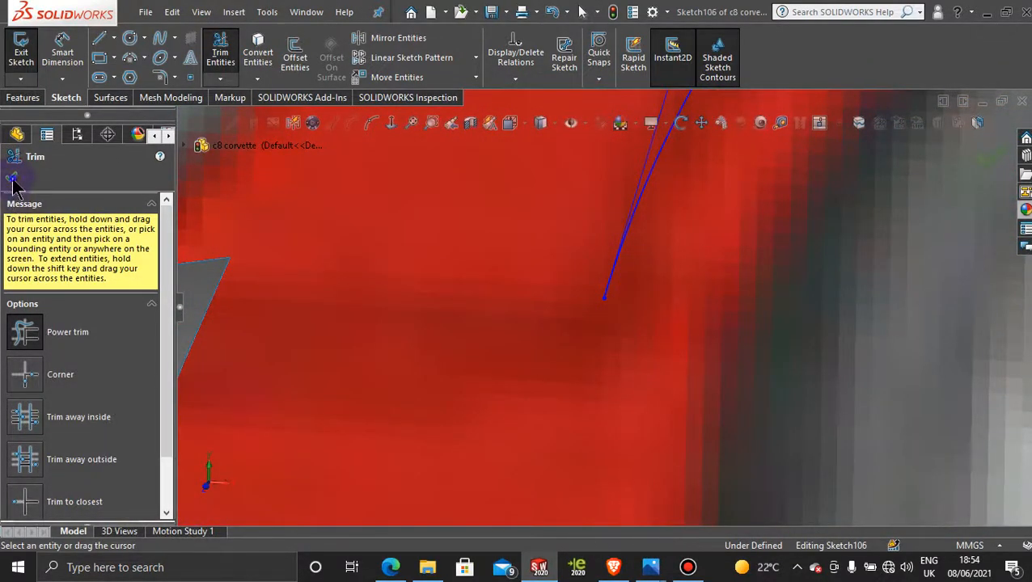
pyautogui.click(13, 181)
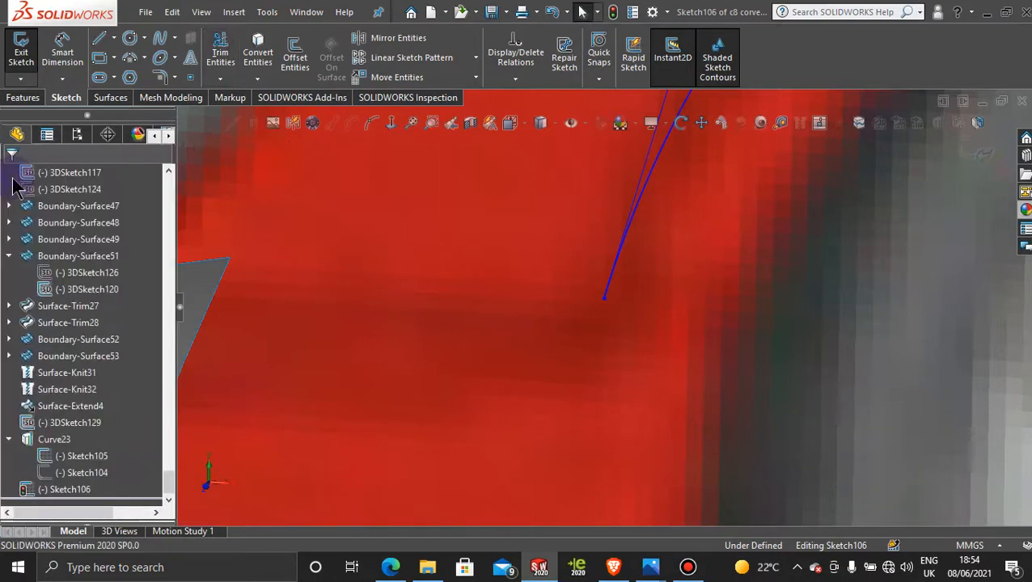
pyautogui.scroll(10, 574, 266)
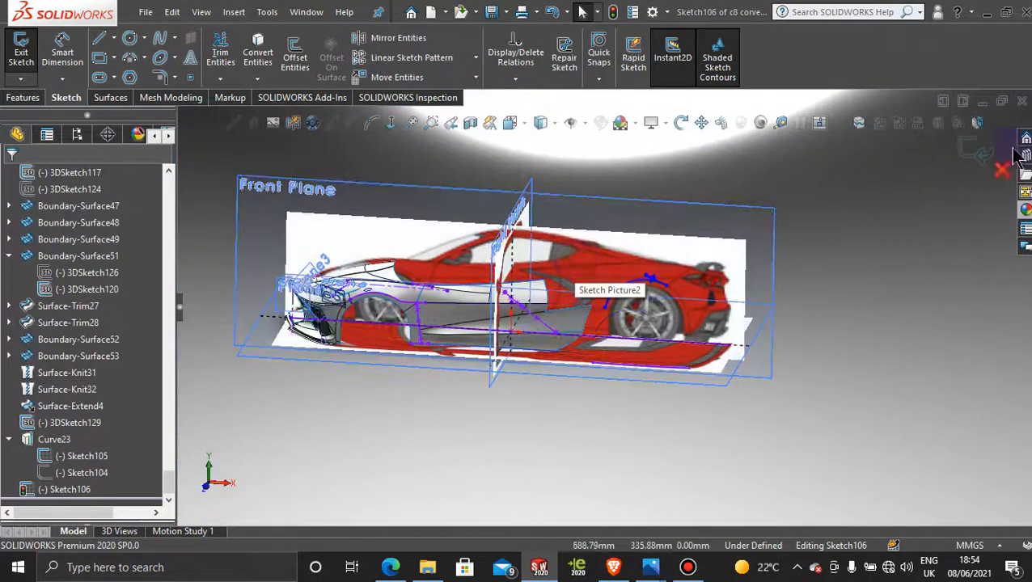
pyautogui.click(966, 149)
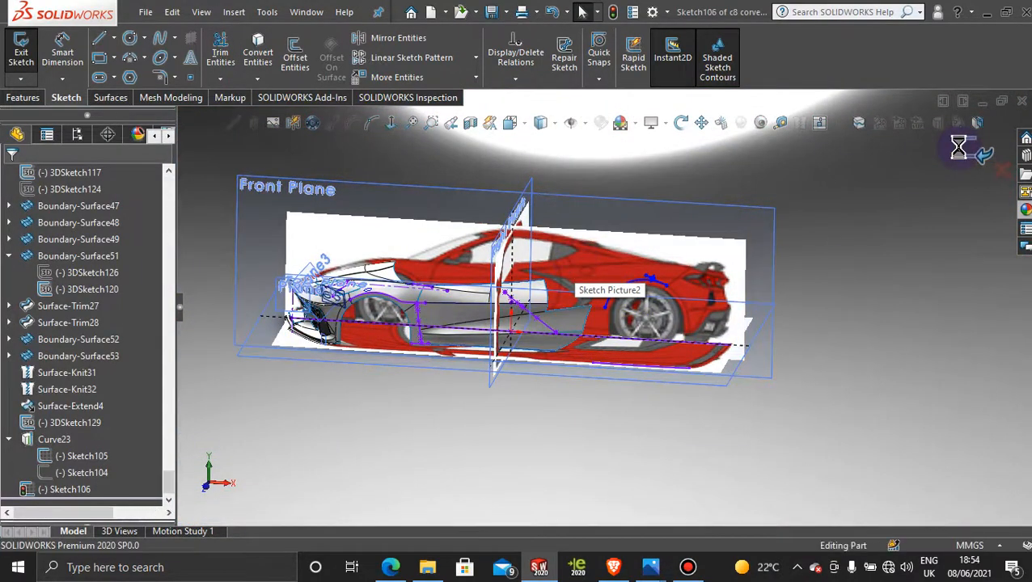
pyautogui.click(852, 207)
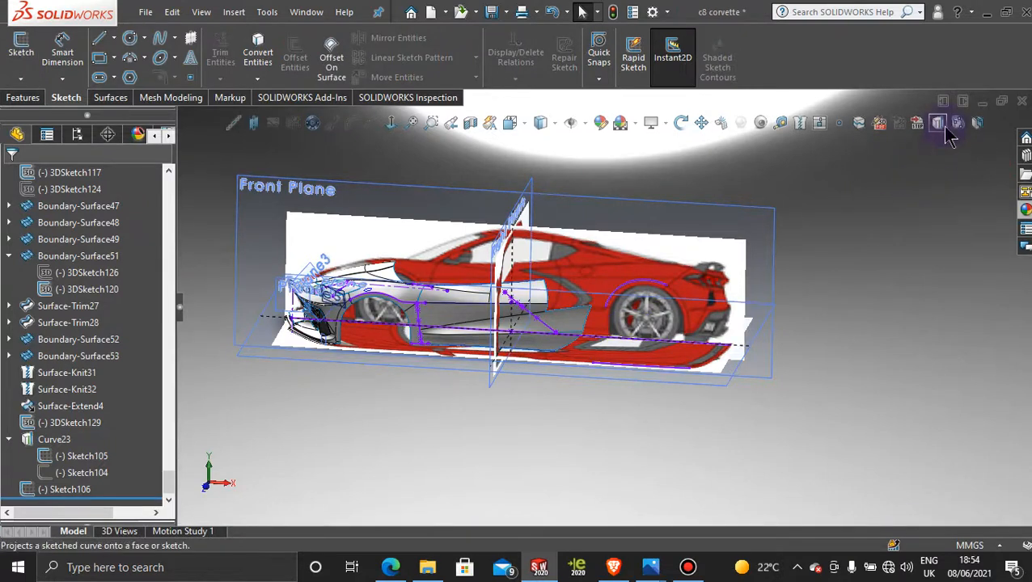
# - Create a sketch-on-sketch projected curve from the top-view side spline Sketch105 and the outer arch Sketch106
pyautogui.click(950, 136)
pyautogui.click(651, 372)
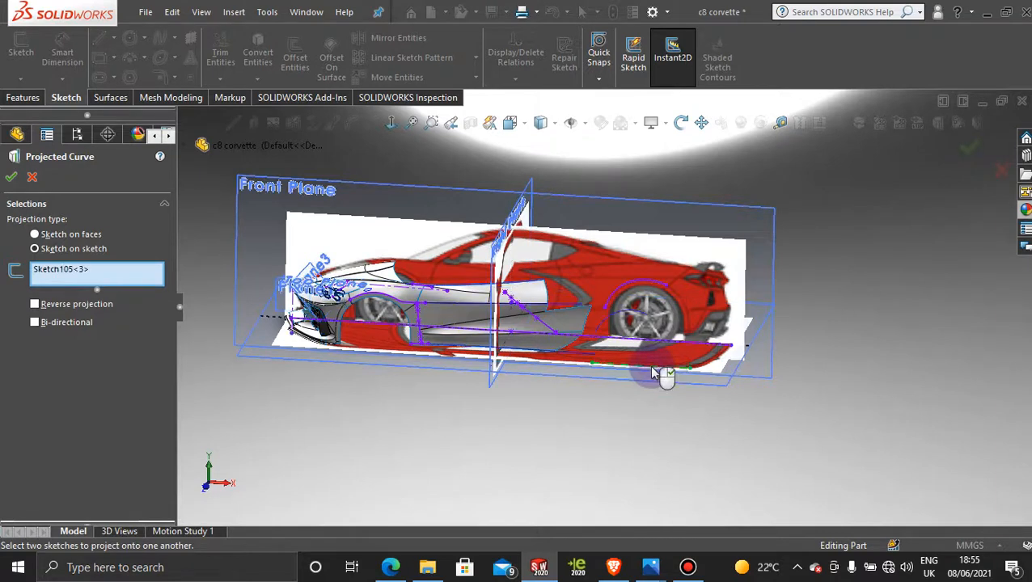
pyautogui.click(636, 288)
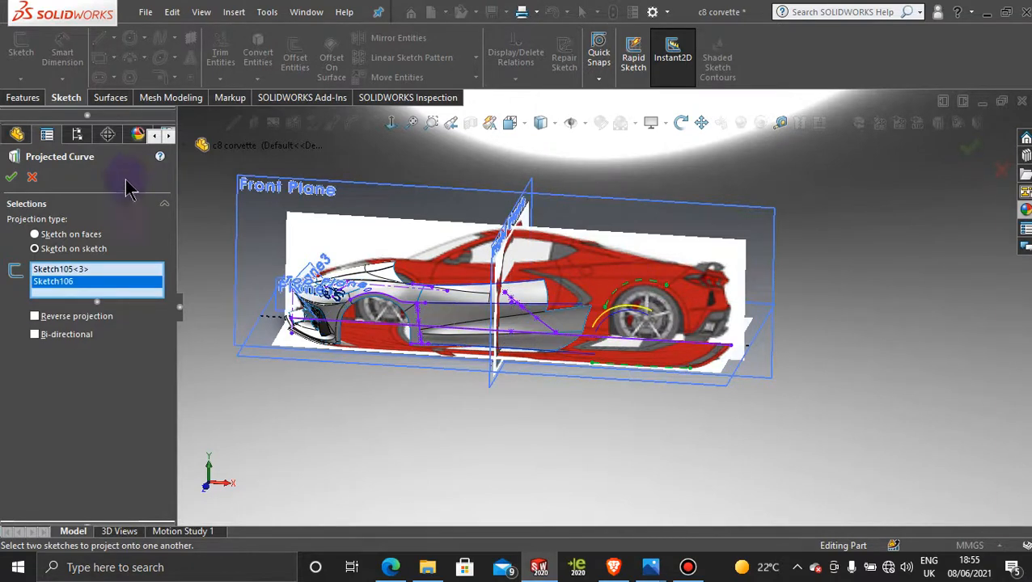
pyautogui.click(10, 175)
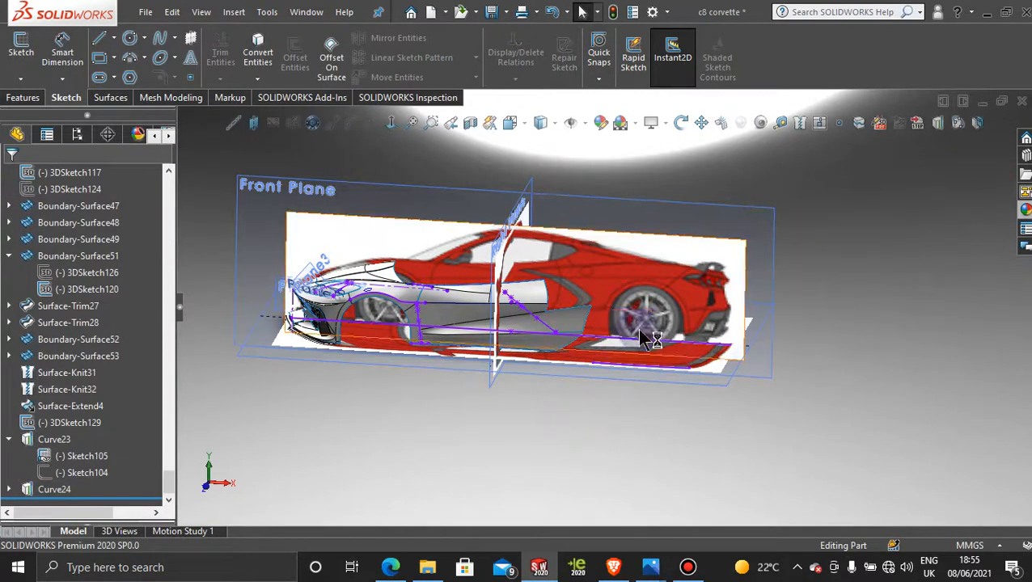
# - Activate Display State-2 to show the body without the reference images and planes
pyautogui.scroll(-2, 627, 292)
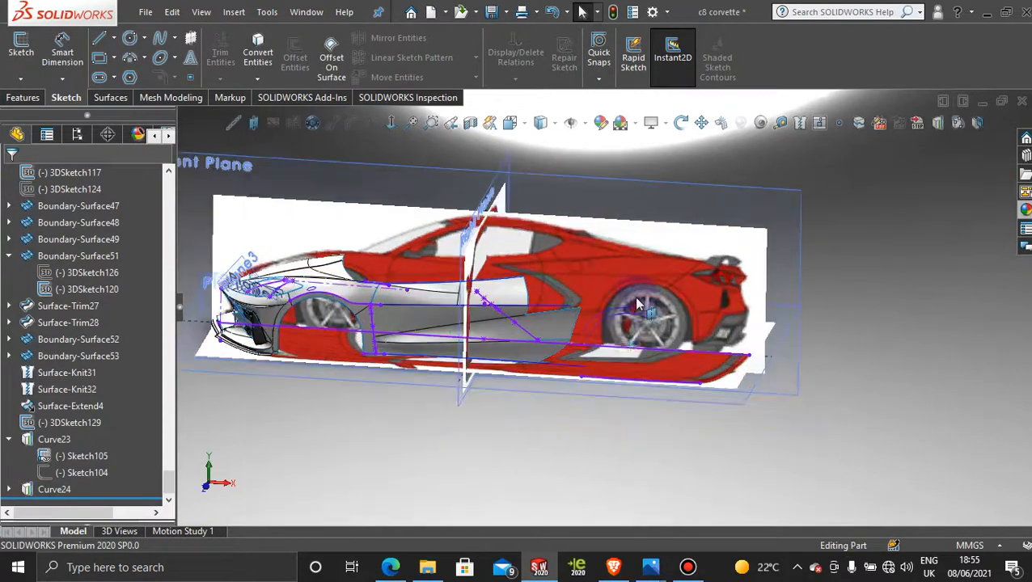
pyautogui.click(77, 134)
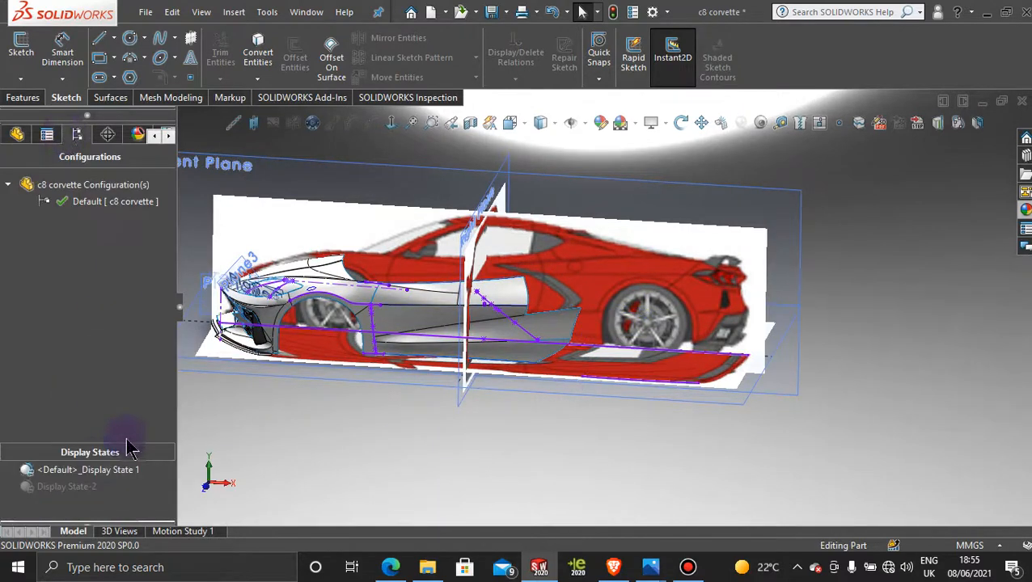
pyautogui.click(80, 487)
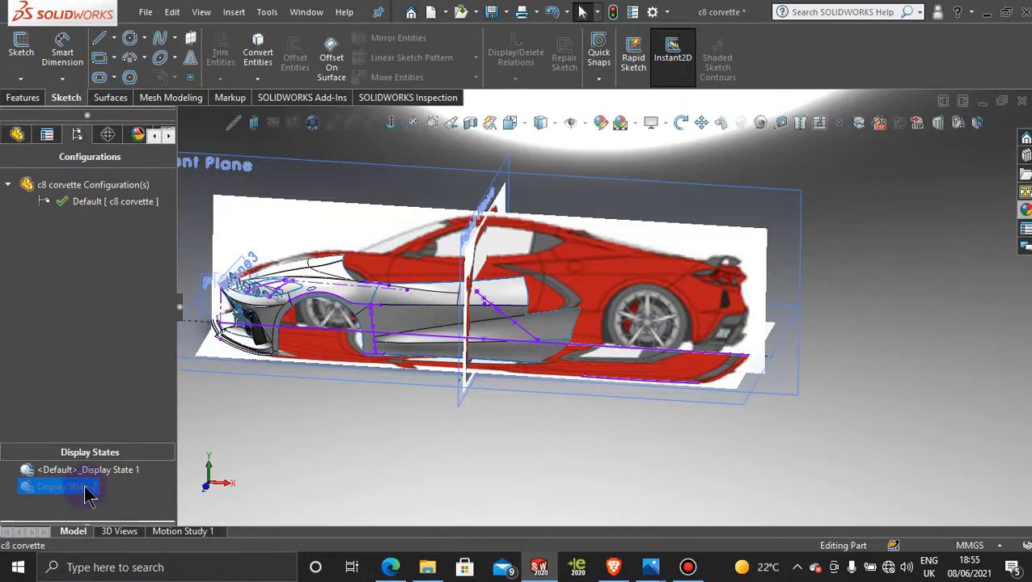
pyautogui.doubleClick(85, 488)
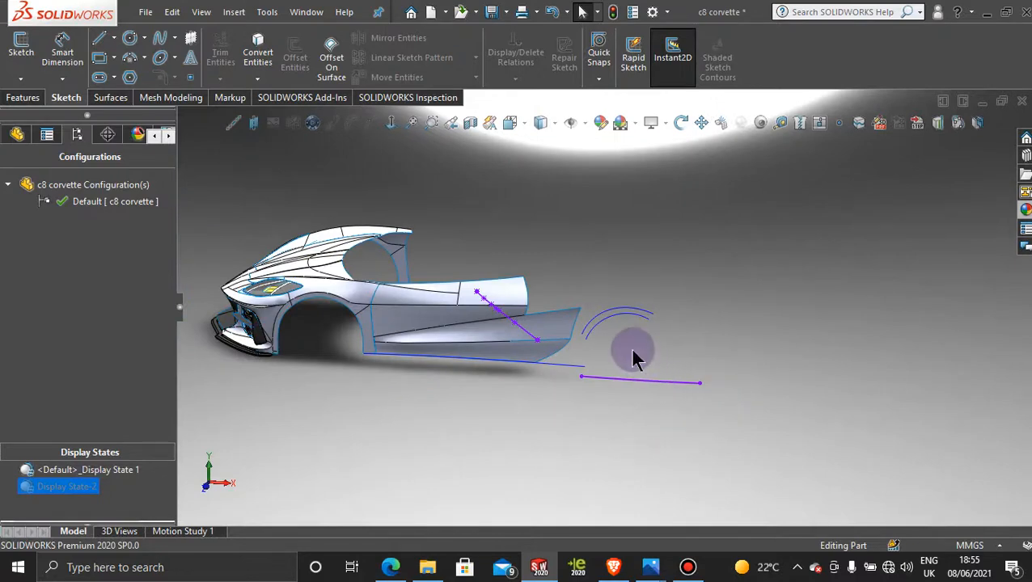
# - Examine how the projected wheel arch curves line up with the side panels, from the Left view and from the side
pyautogui.moveTo(632, 351); pyautogui.dragTo(826, 312, button='middle')
pyautogui.scroll(-5, 625, 342)
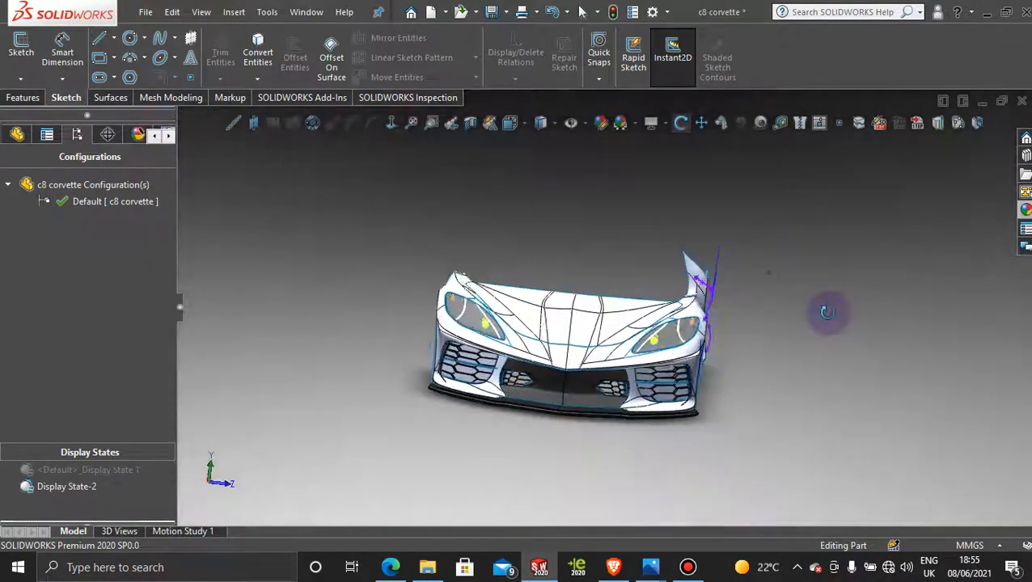
pyautogui.press('space')
pyautogui.click(499, 381)
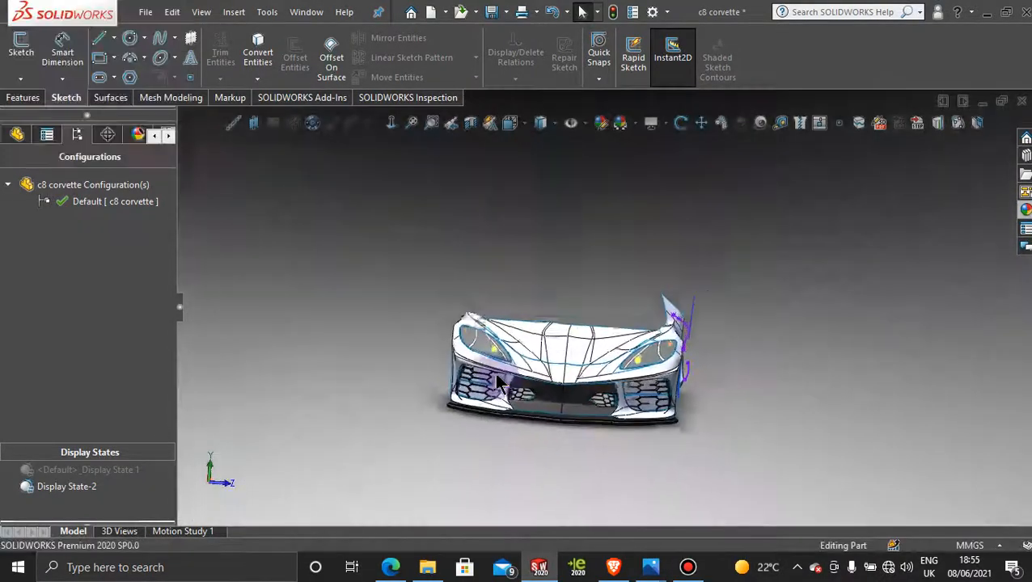
pyautogui.scroll(-5, 748, 369)
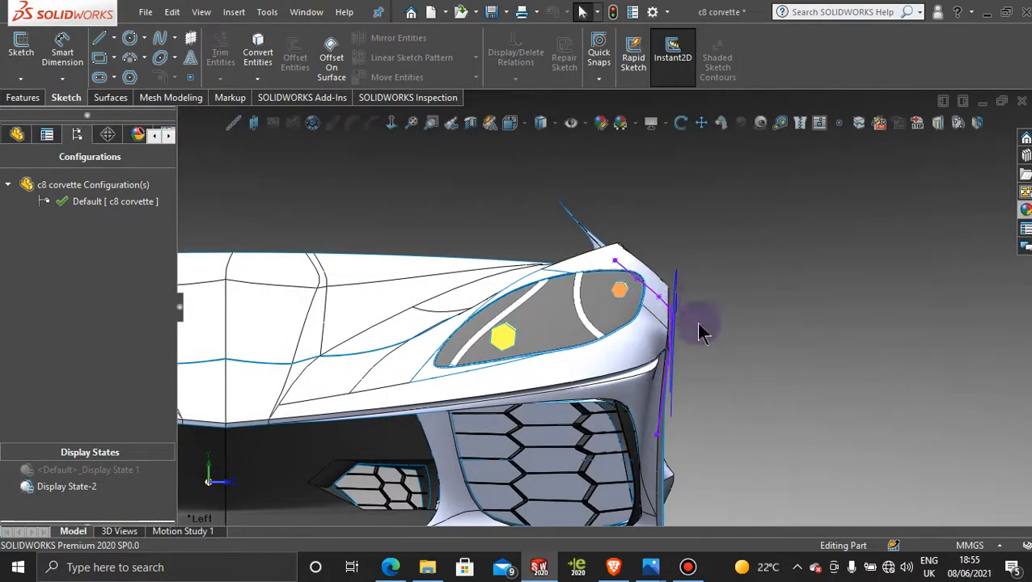
pyautogui.scroll(3, 679, 377)
pyautogui.scroll(-5, 584, 314)
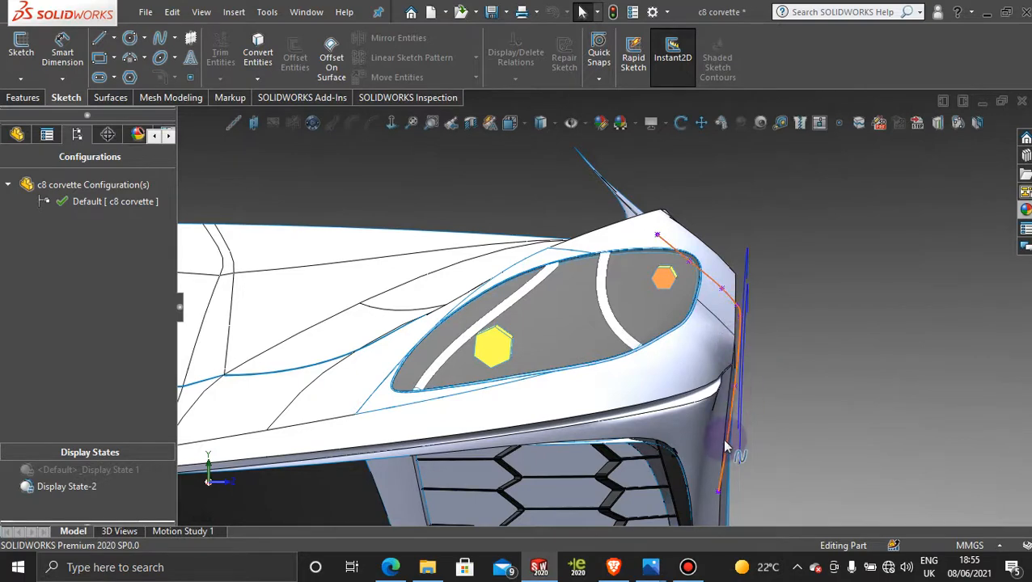
pyautogui.scroll(4, 783, 322)
pyautogui.scroll(-4, 632, 304)
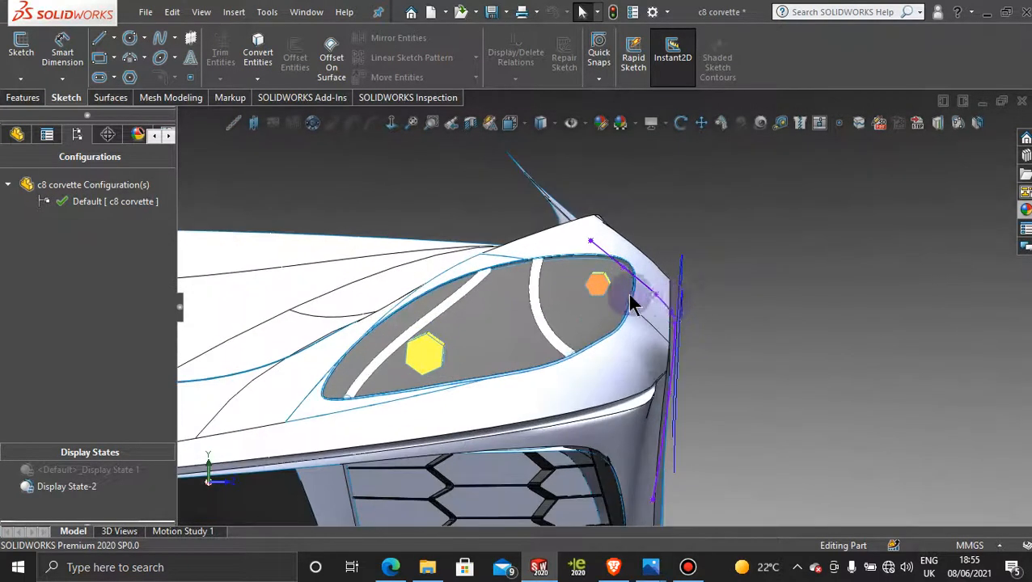
pyautogui.scroll(-2, 633, 304)
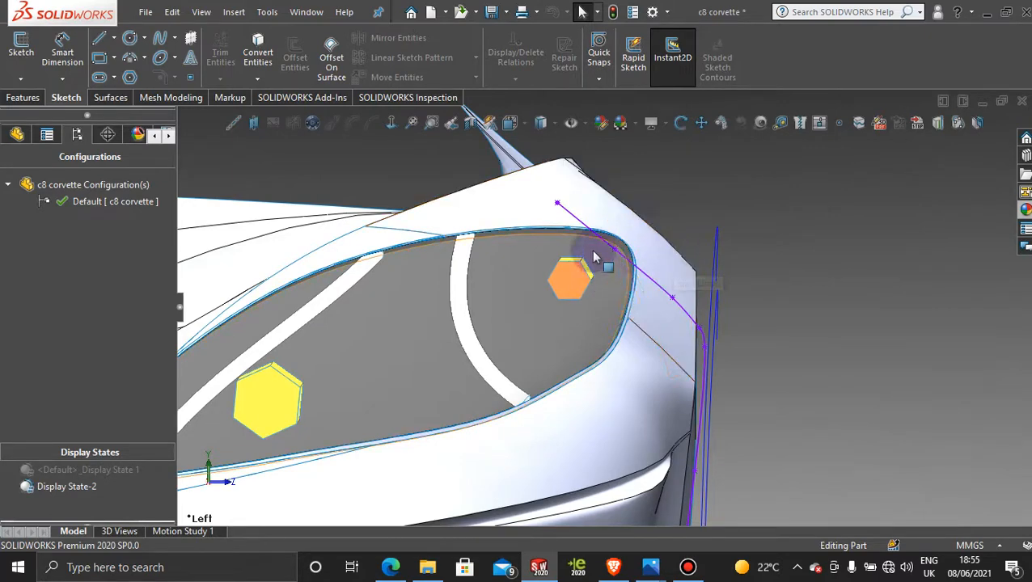
pyautogui.scroll(4, 674, 380)
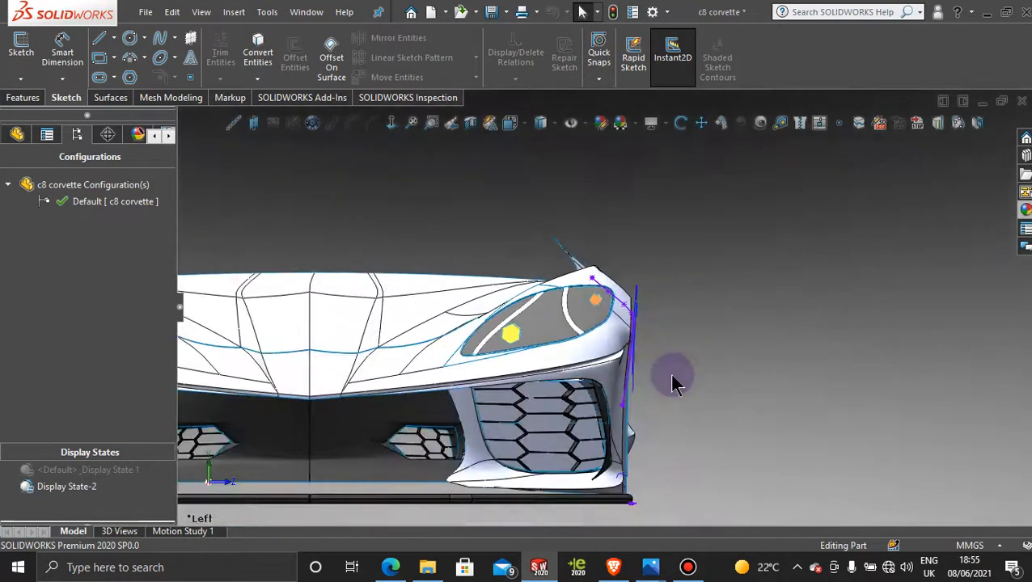
pyautogui.scroll(-4, 587, 293)
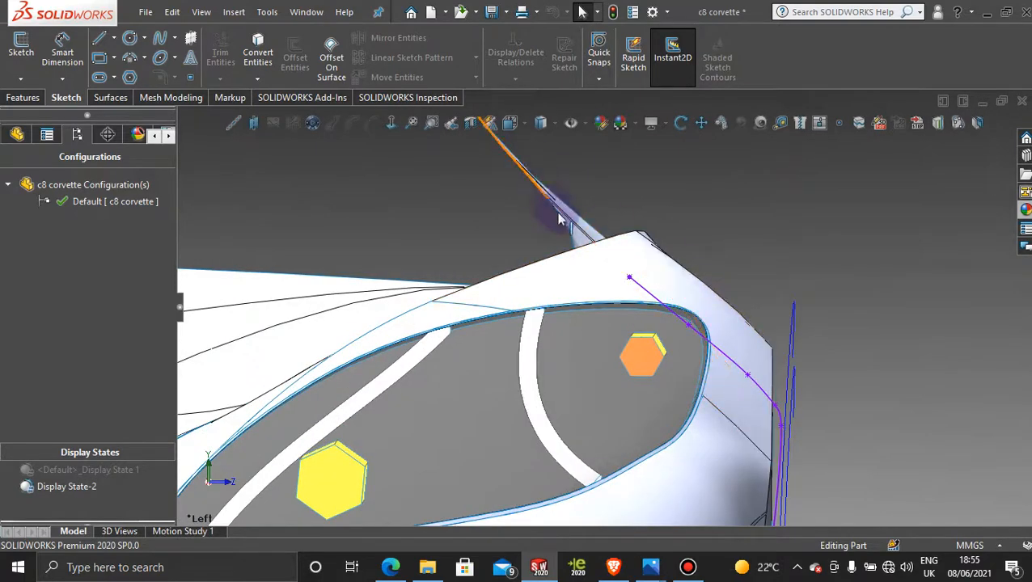
pyautogui.scroll(3, 770, 390)
pyautogui.scroll(3, 704, 346)
pyautogui.moveTo(676, 354); pyautogui.dragTo(641, 342, button='middle')
pyautogui.scroll(2, 756, 351)
pyautogui.moveTo(758, 358); pyautogui.dragTo(807, 266, button='middle')
pyautogui.scroll(-5, 806, 267)
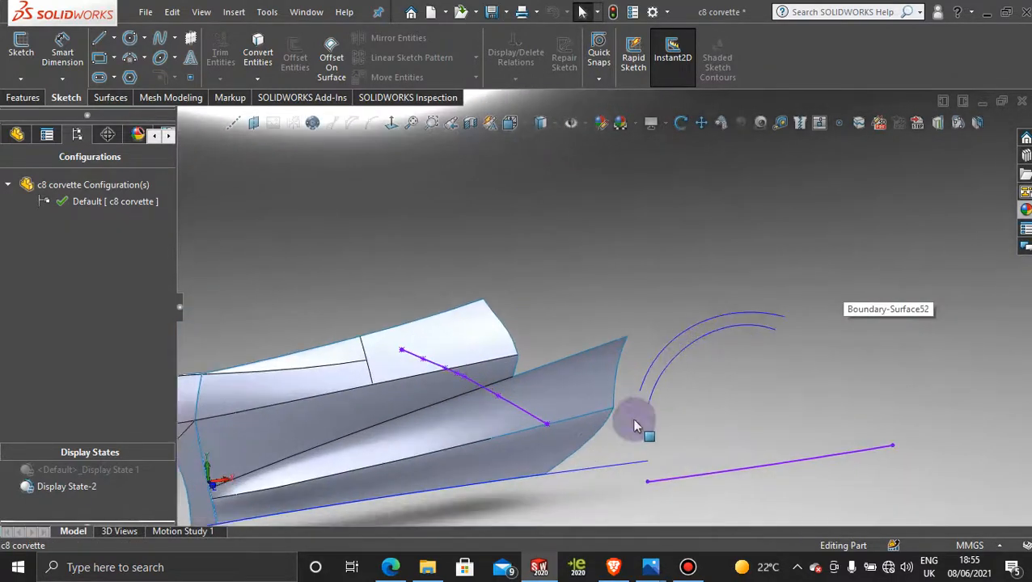
# - Examine the rear quarter and wheel arch in the reference photo 2020-Chevrolet-Corvette-rear-three-quarter.jpg, zoomed in around the rear wheel and tail light
pyautogui.moveTo(631, 417); pyautogui.dragTo(623, 467, button='middle')
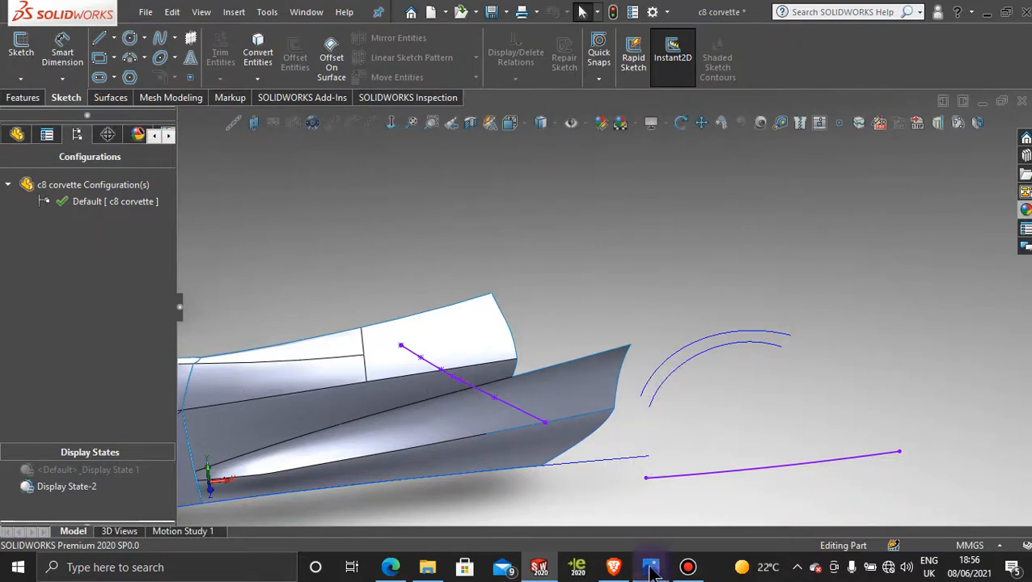
pyautogui.moveTo(652, 570)
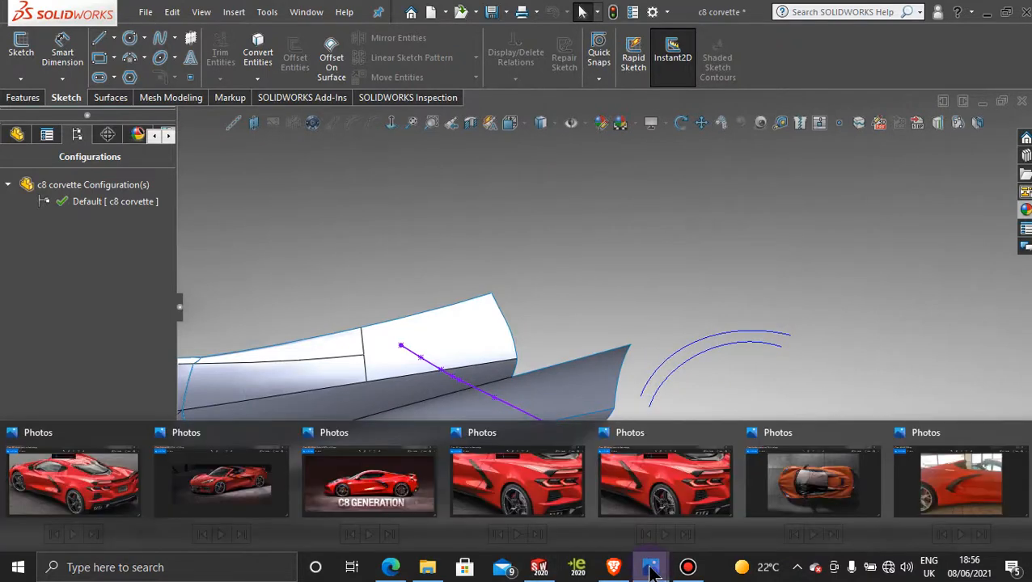
pyautogui.click(516, 484)
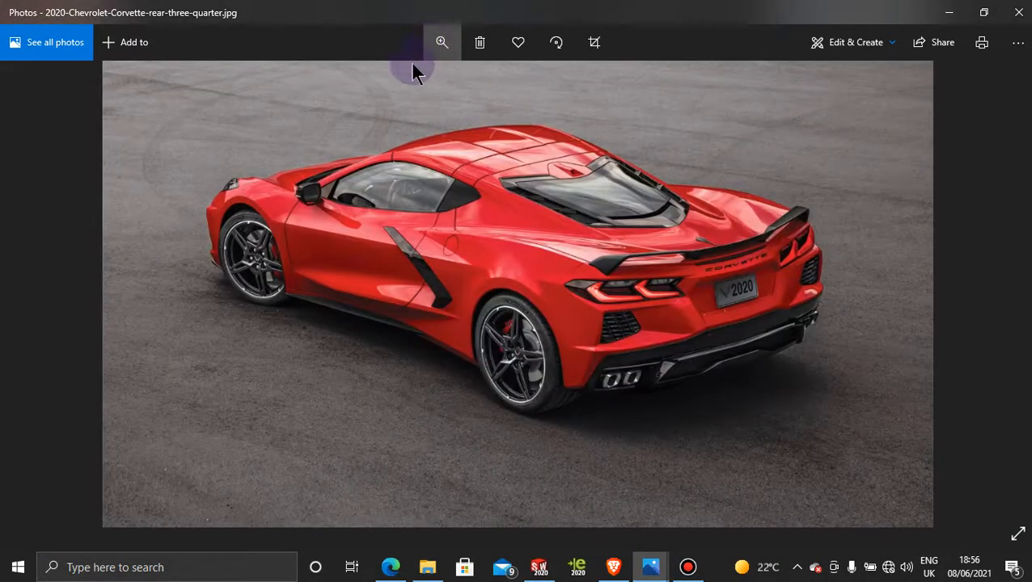
pyautogui.click(430, 51)
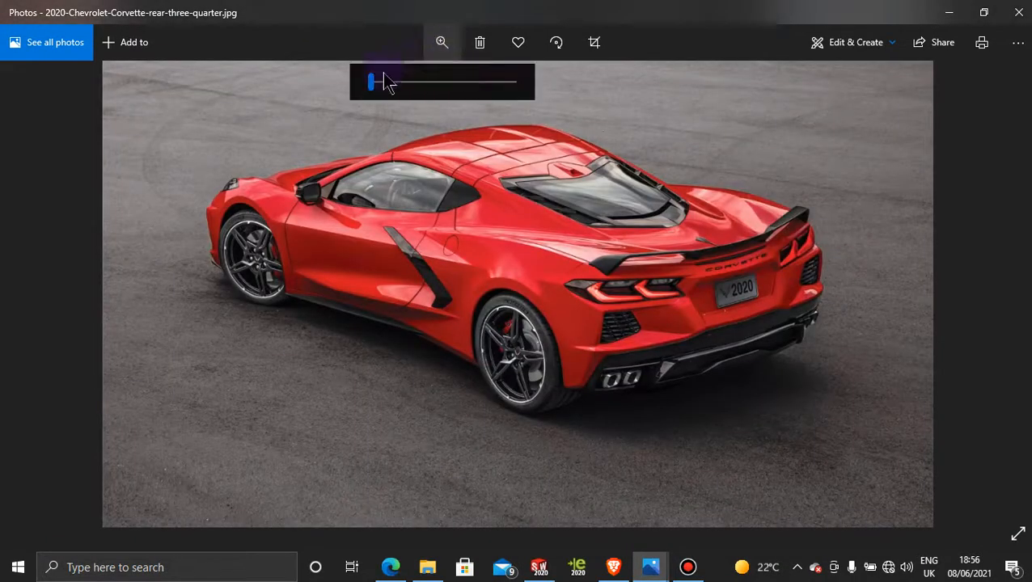
pyautogui.moveTo(386, 82); pyautogui.dragTo(399, 88)
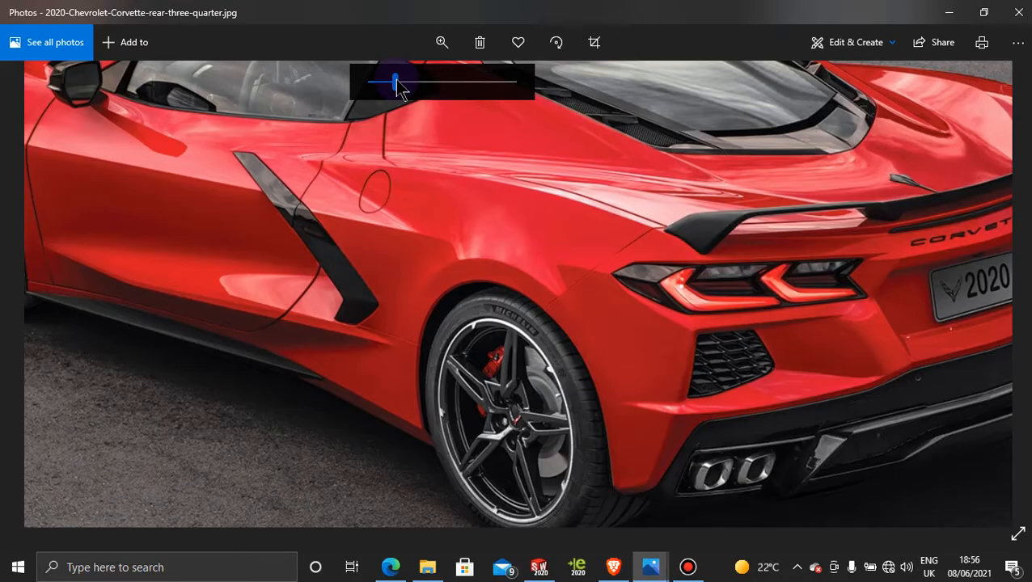
pyautogui.moveTo(398, 84); pyautogui.dragTo(402, 84)
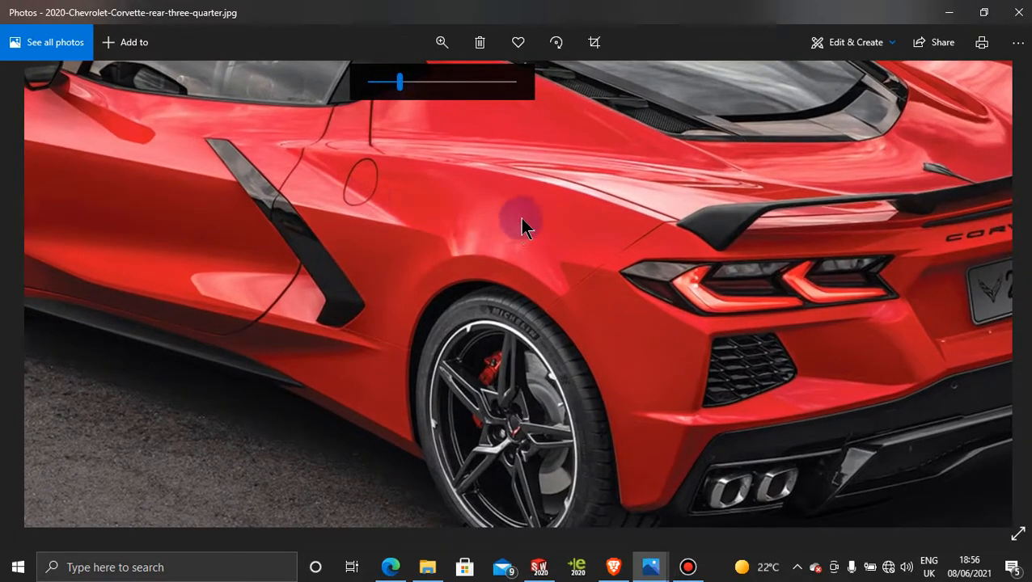
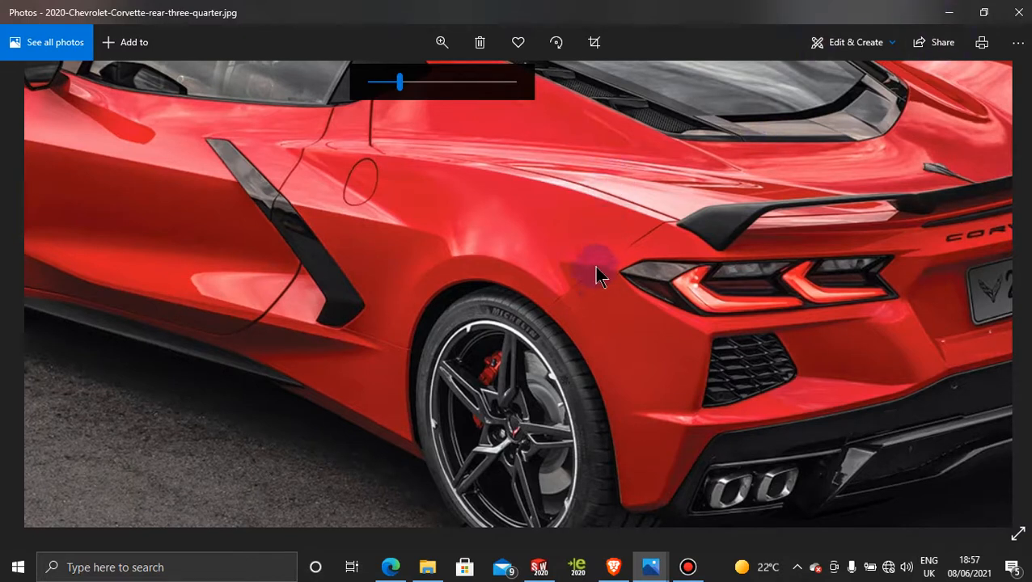
pyautogui.click(948, 12)
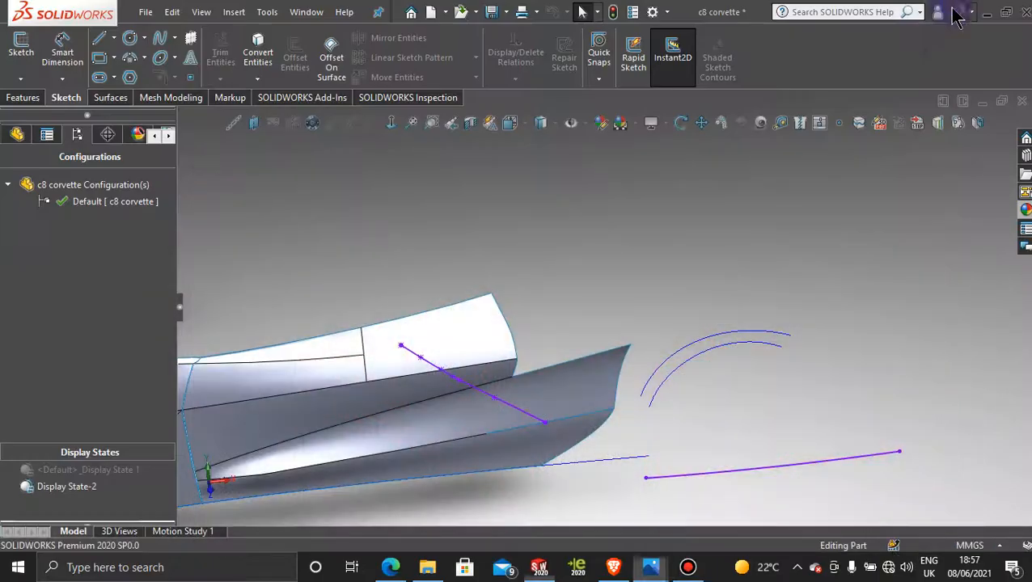
# - Activate Display State 1 to bring back the reference images and start a new sketch on the Front Plane
pyautogui.scroll(5, 486, 284)
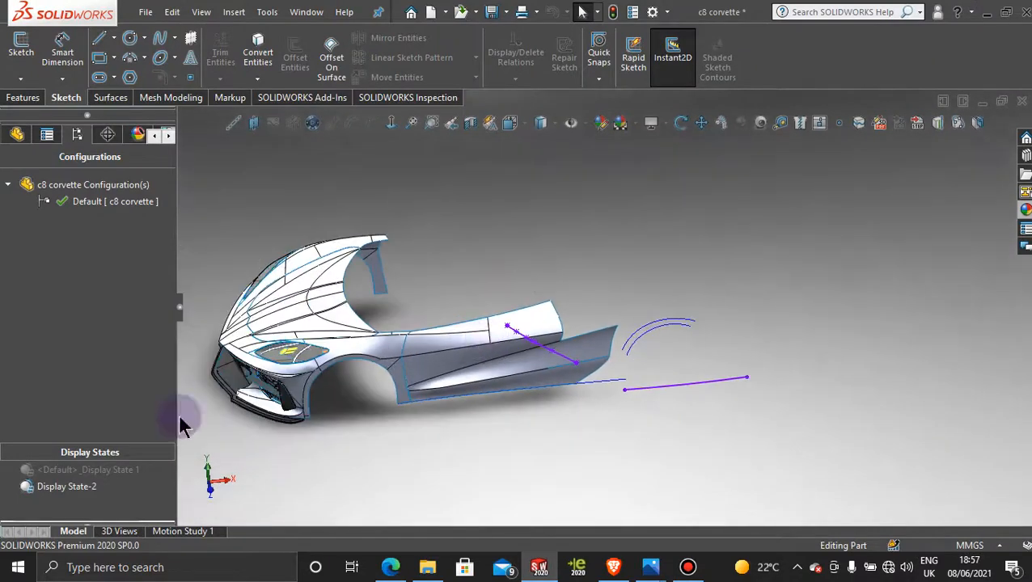
pyautogui.click(97, 471)
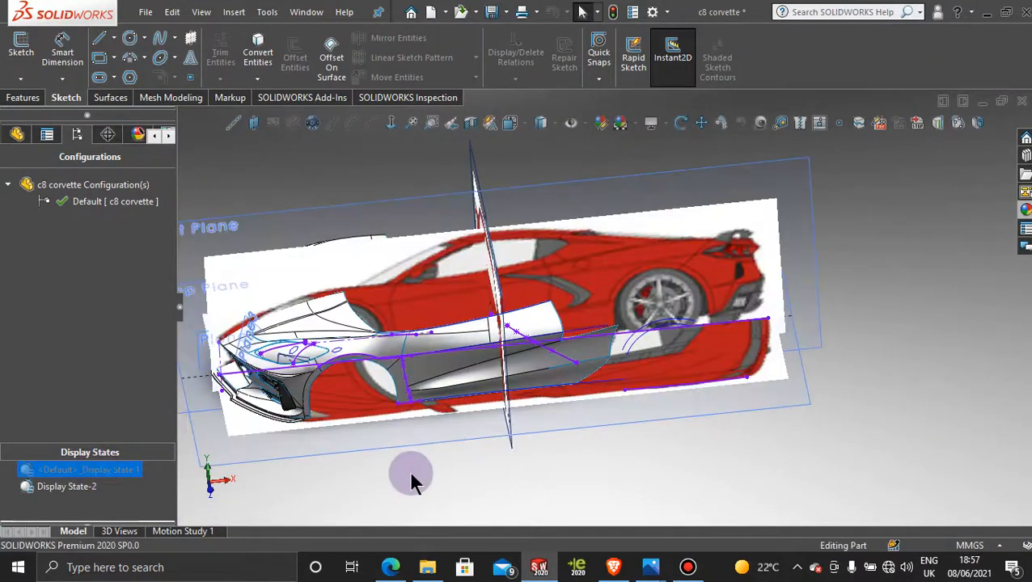
pyautogui.click(803, 199)
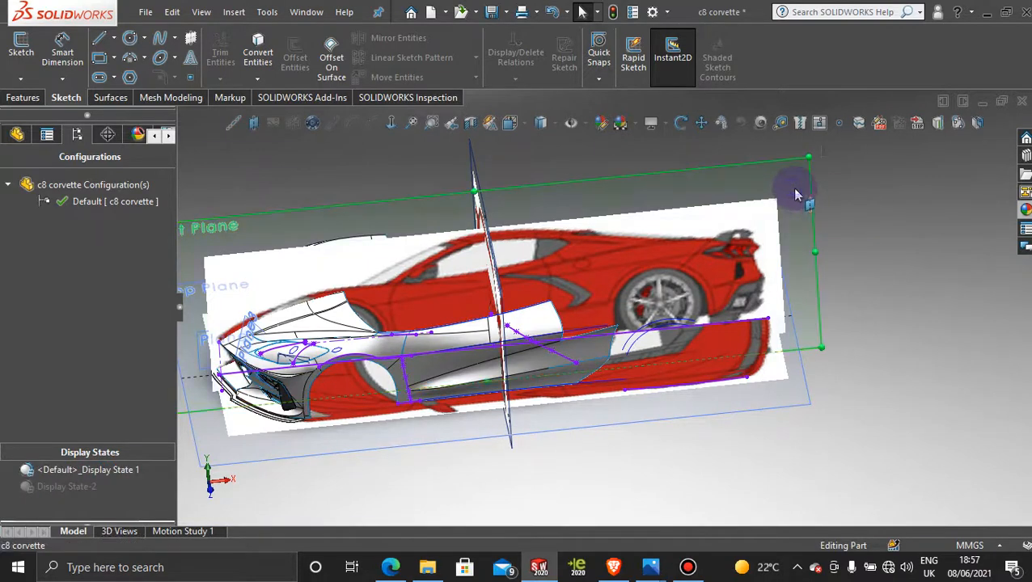
pyautogui.click(394, 127)
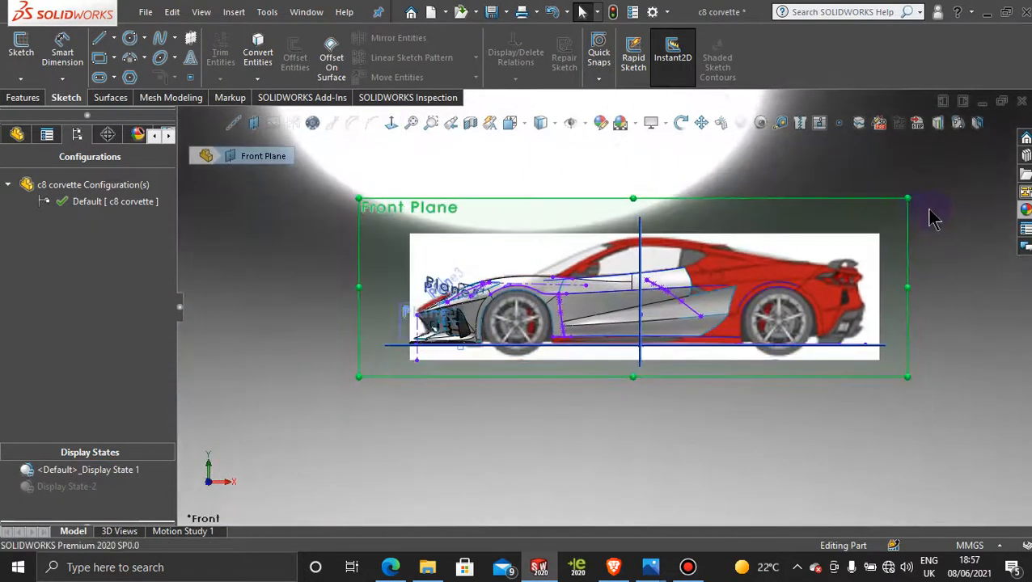
pyautogui.click(916, 208)
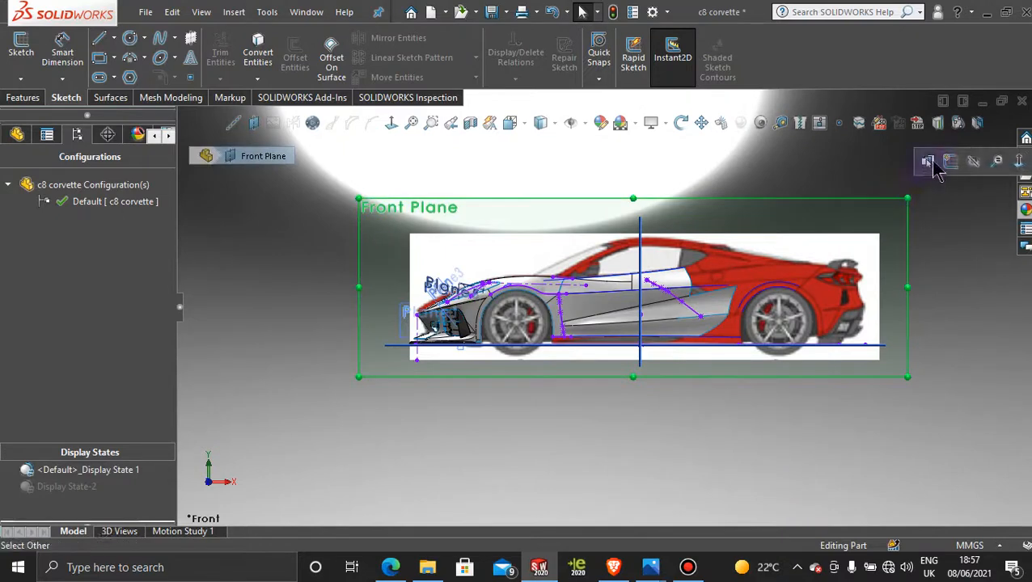
pyautogui.click(938, 162)
# - Place a sketch point where the body crease meets the diagonal panel seam ahead of the tail light, and exit the sketch
pyautogui.scroll(-5, 800, 285)
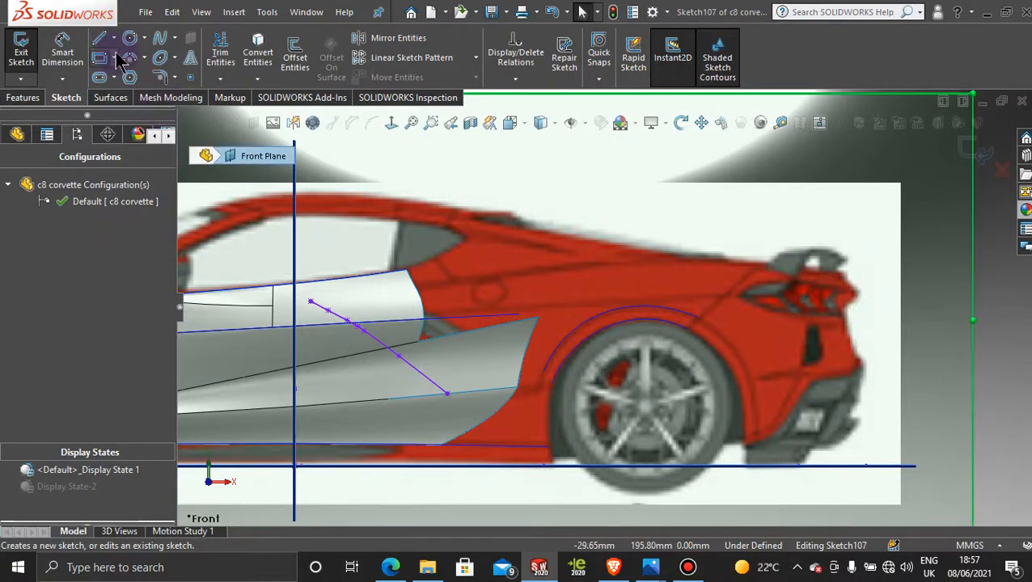
pyautogui.click(191, 79)
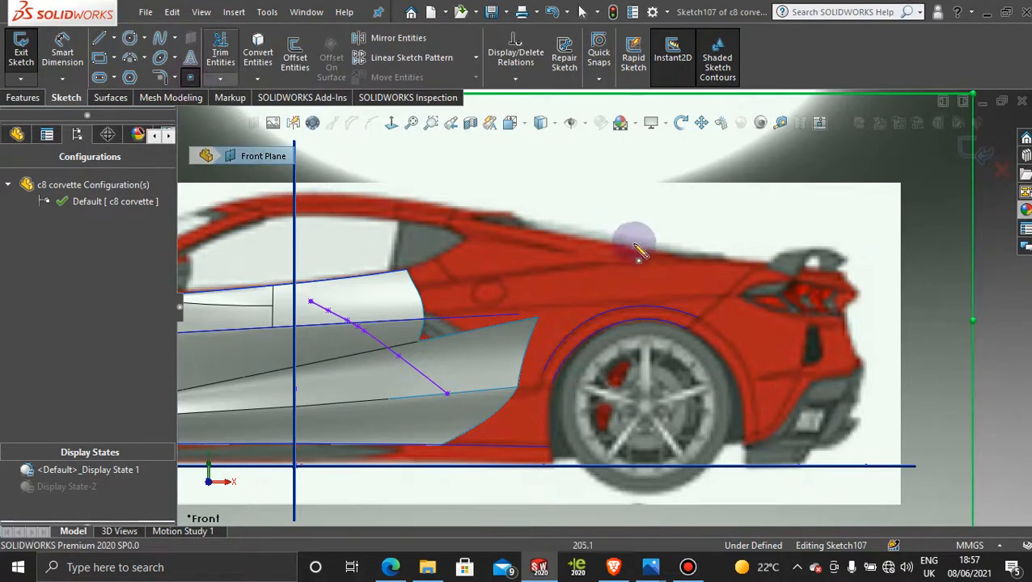
pyautogui.scroll(-3, 720, 297)
pyautogui.scroll(-2, 719, 298)
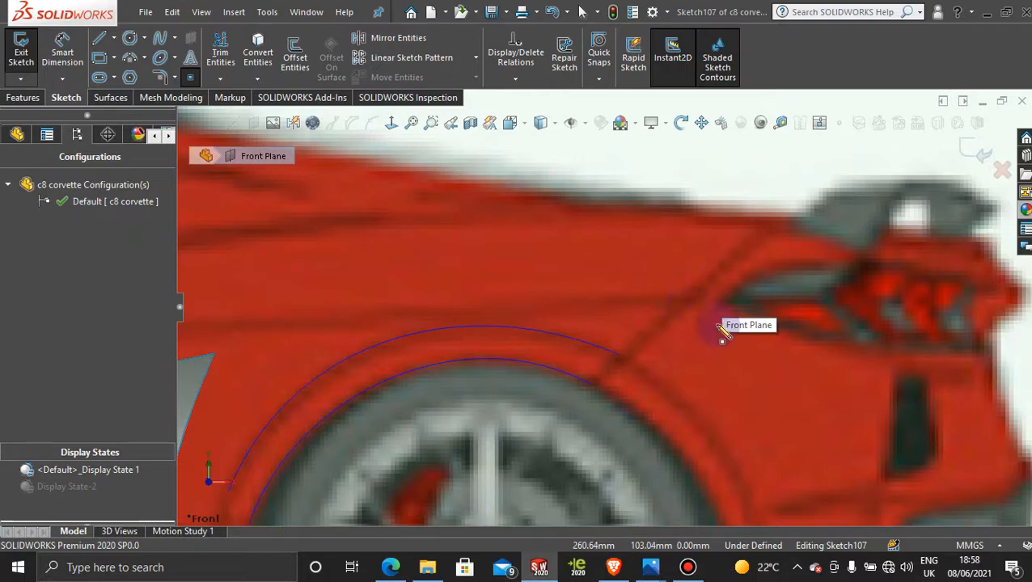
pyautogui.click(679, 303)
pyautogui.press('Escape')
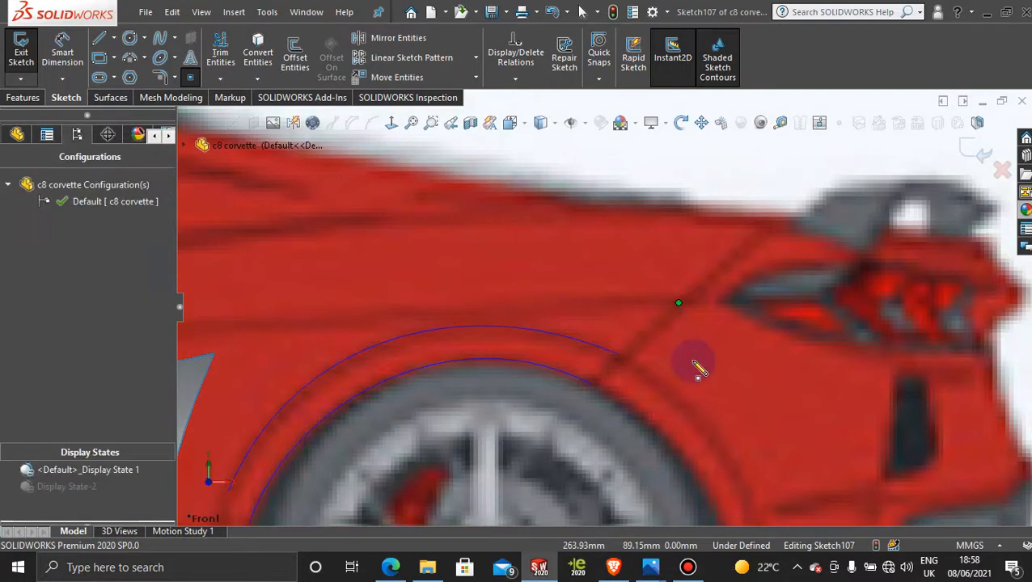
pyautogui.scroll(10, 694, 368)
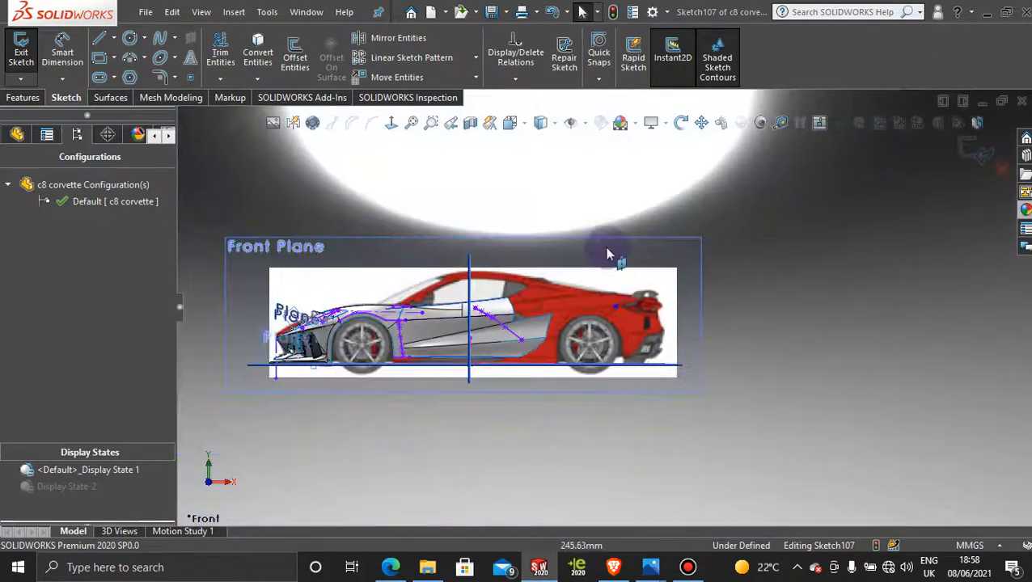
pyautogui.moveTo(613, 253)
pyautogui.mouseDown(button='middle')
pyautogui.moveTo(587, 246)
pyautogui.moveTo(570, 298)
pyautogui.mouseUp(button='middle')
pyautogui.moveTo(568, 296); pyautogui.dragTo(570, 297, button='middle')
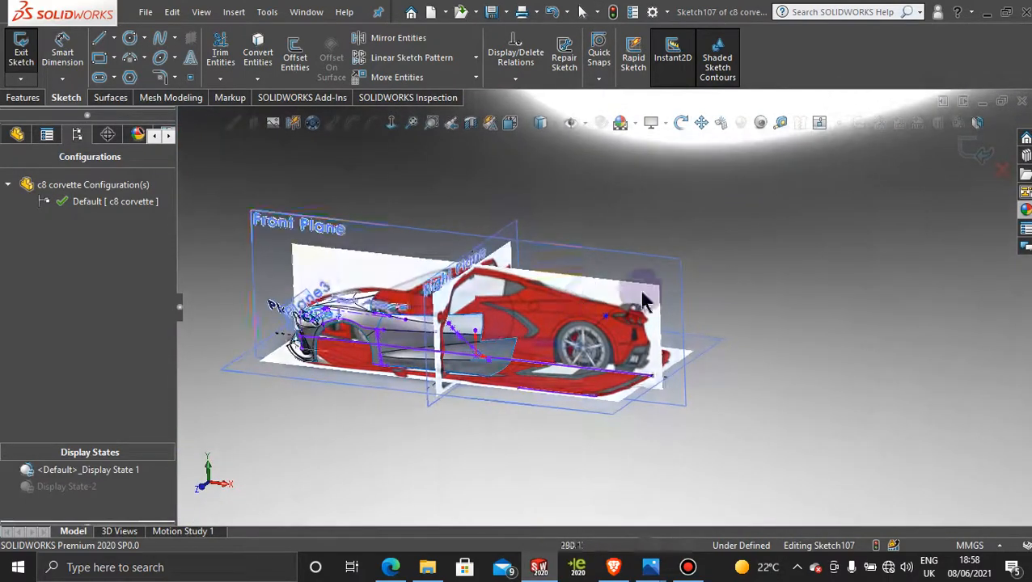
pyautogui.moveTo(652, 295); pyautogui.dragTo(638, 318, button='middle')
pyautogui.click(964, 138)
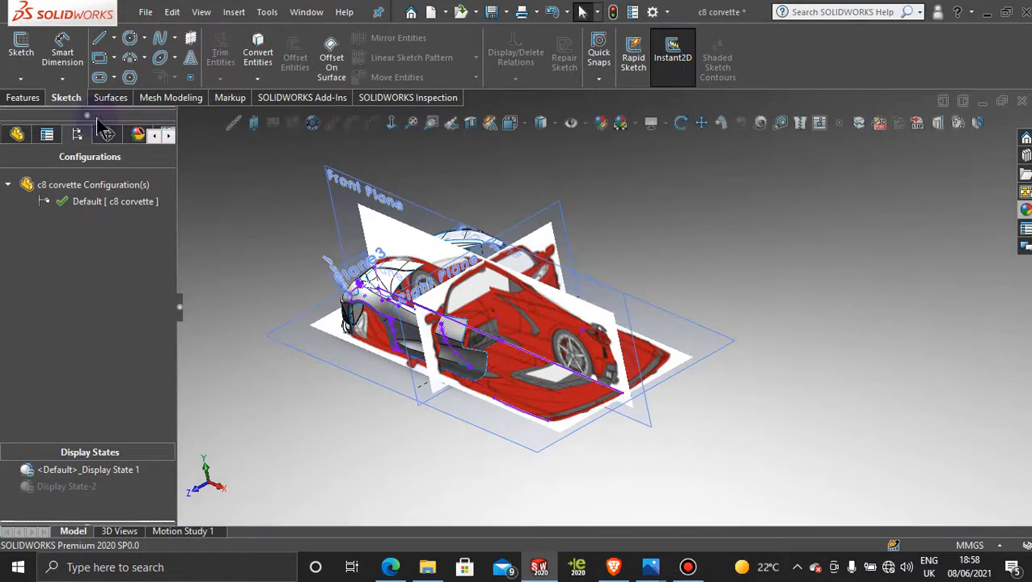
# - Start a 3D sketch and draw a centerline along Z from the seam point outward past the side of the car
pyautogui.click(20, 79)
pyautogui.click(40, 110)
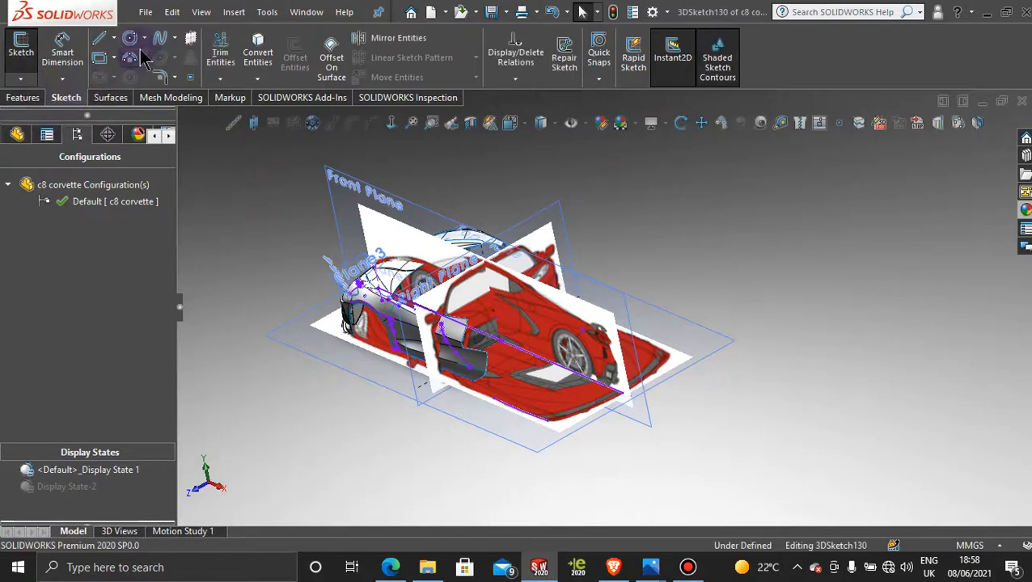
pyautogui.click(114, 38)
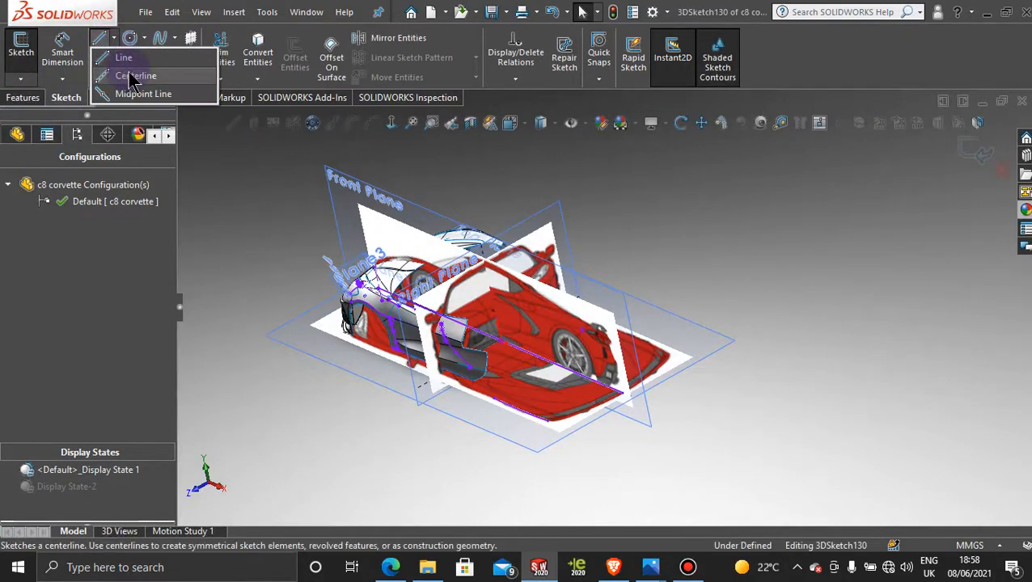
pyautogui.click(127, 75)
pyautogui.scroll(-1, 561, 323)
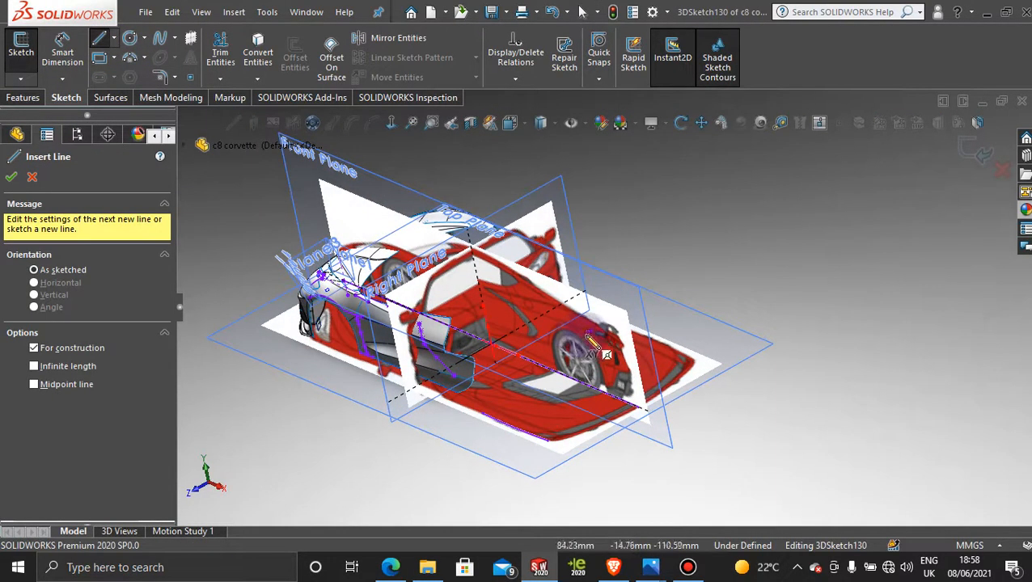
pyautogui.click(589, 331)
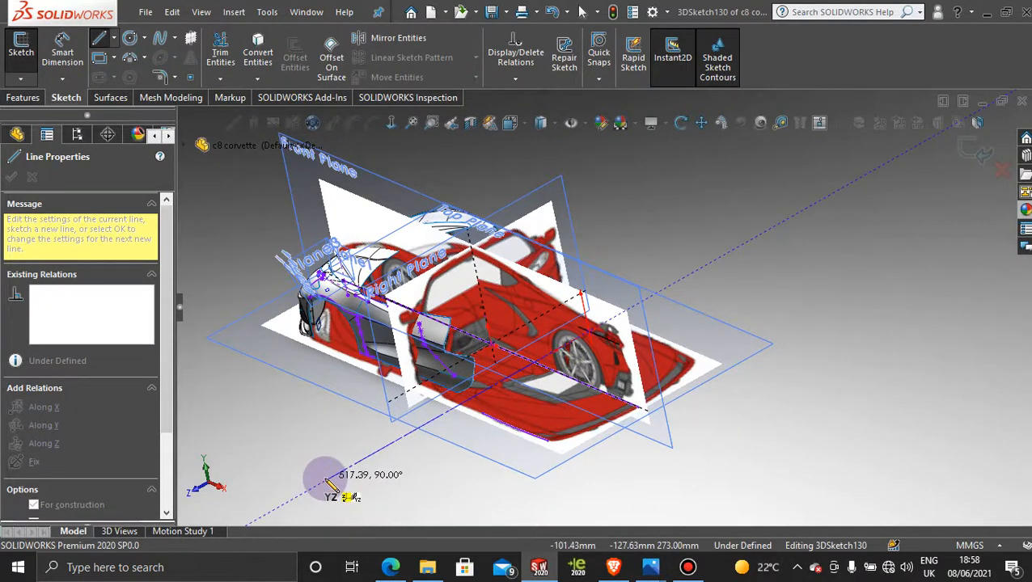
pyautogui.click(392, 444)
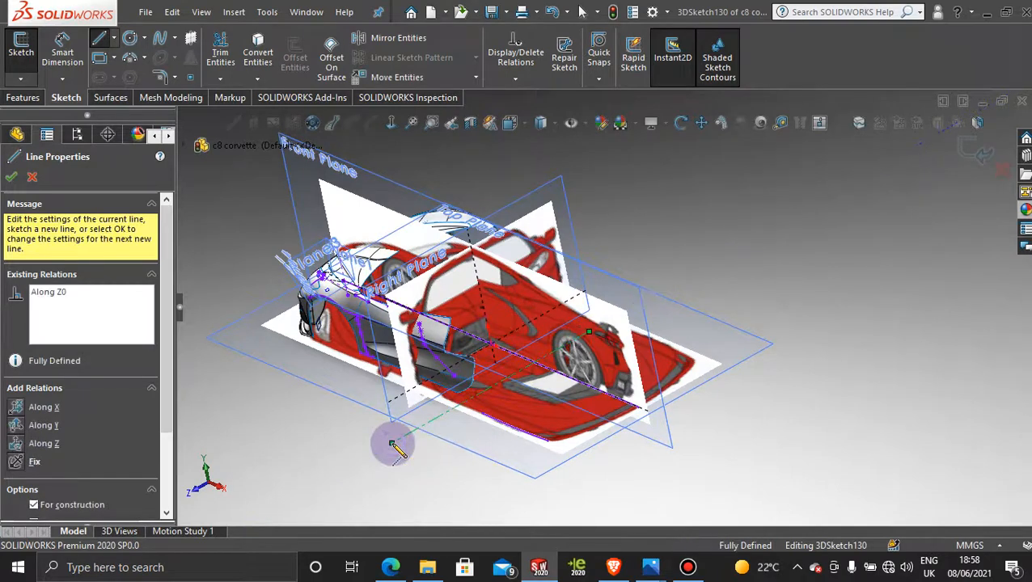
pyautogui.press('Escape')
pyautogui.press('Escape')
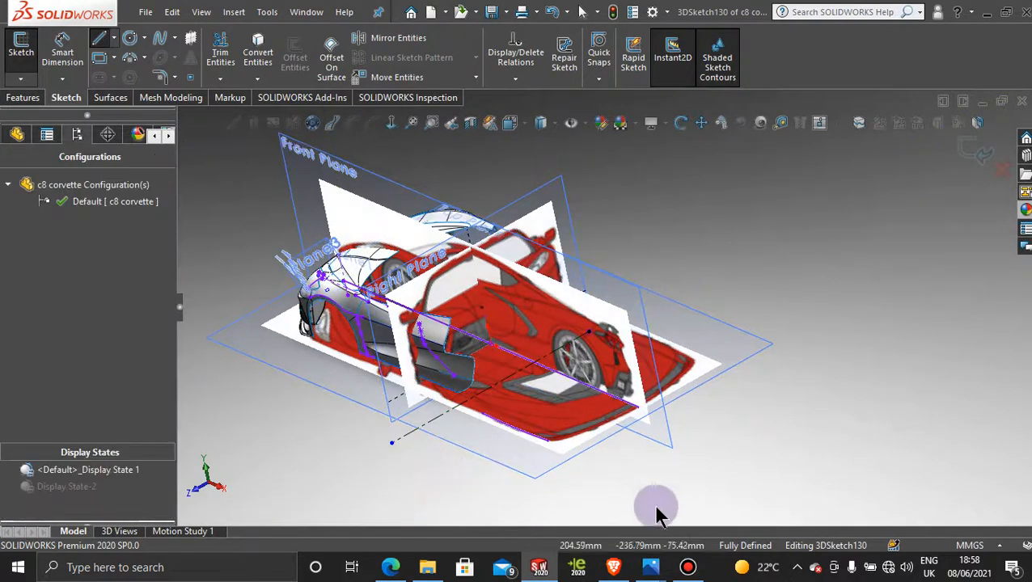
pyautogui.click(688, 567)
pyautogui.click(688, 567)
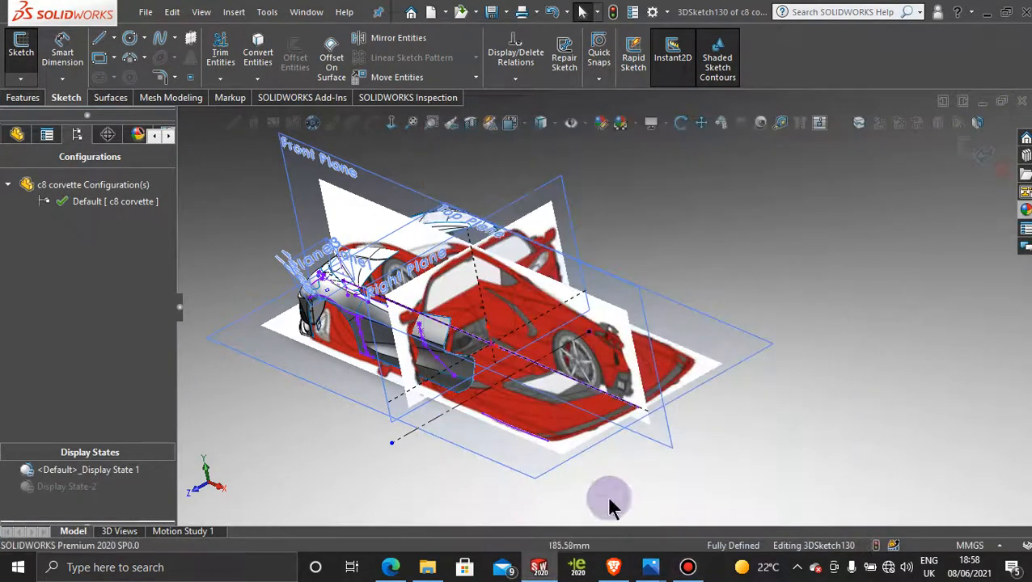
pyautogui.moveTo(668, 294)
pyautogui.mouseDown(button='middle')
pyautogui.moveTo(711, 231)
pyautogui.moveTo(675, 320)
pyautogui.moveTo(682, 329)
pyautogui.mouseUp(button='middle')
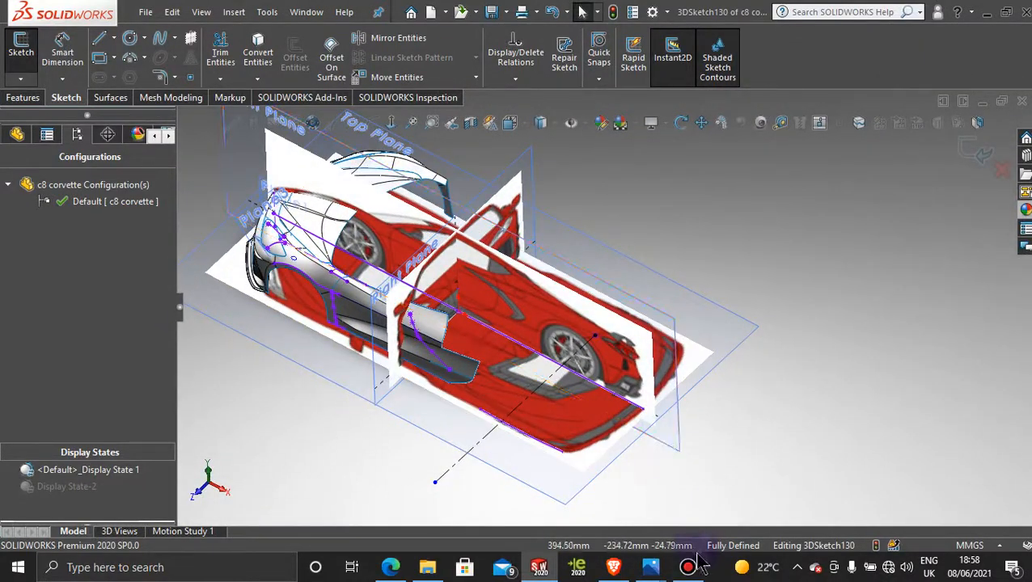
# - Check the panel seam between the wheel arch and tail light in the rear three-quarter reference photo
pyautogui.moveTo(654, 570)
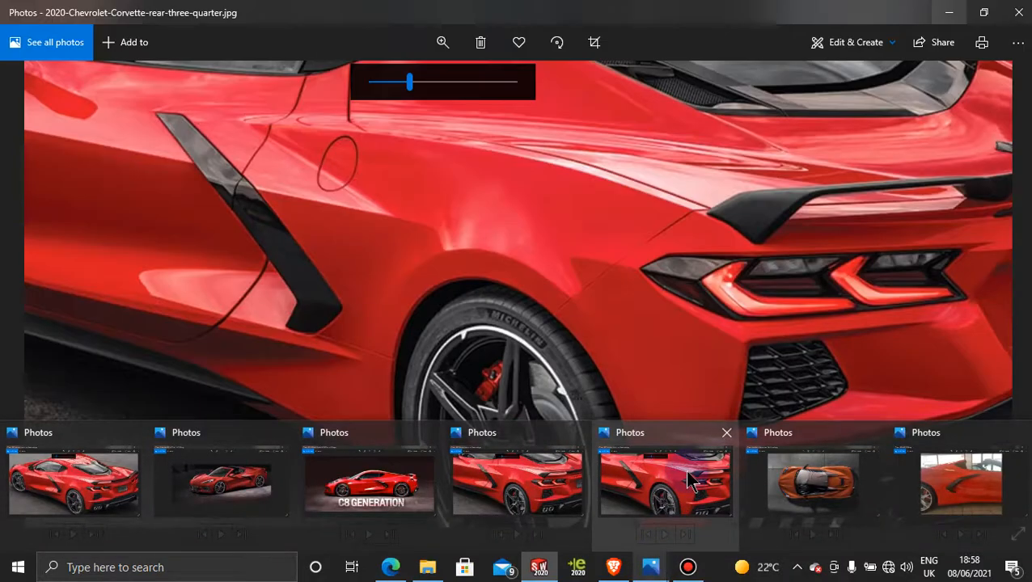
pyautogui.click(687, 478)
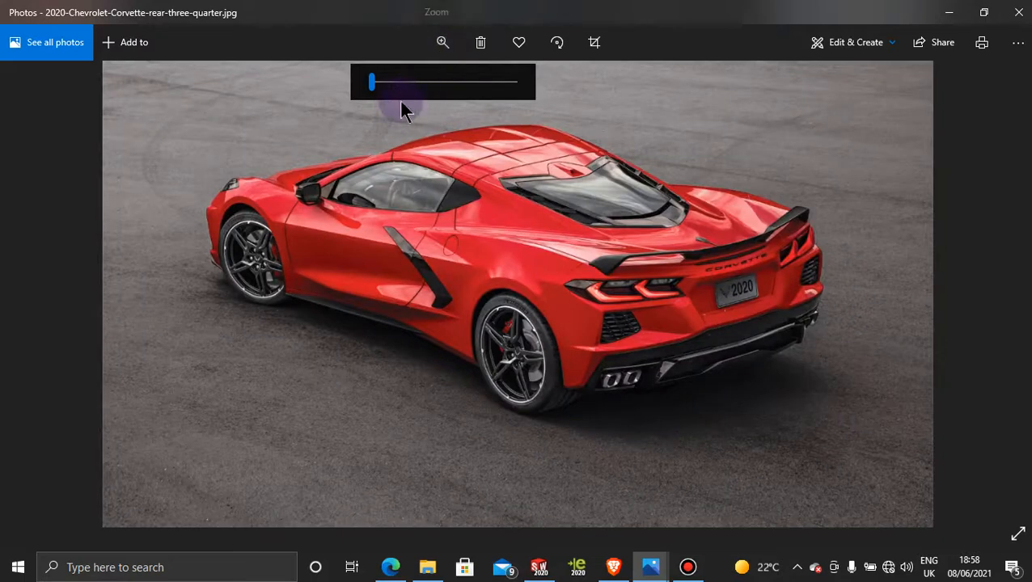
pyautogui.click(386, 83)
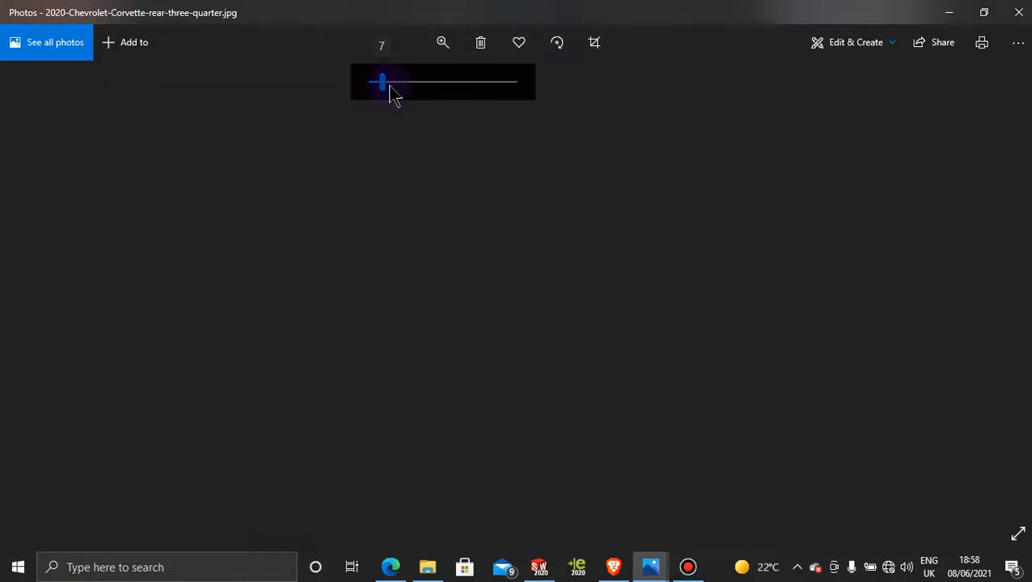
pyautogui.click(406, 84)
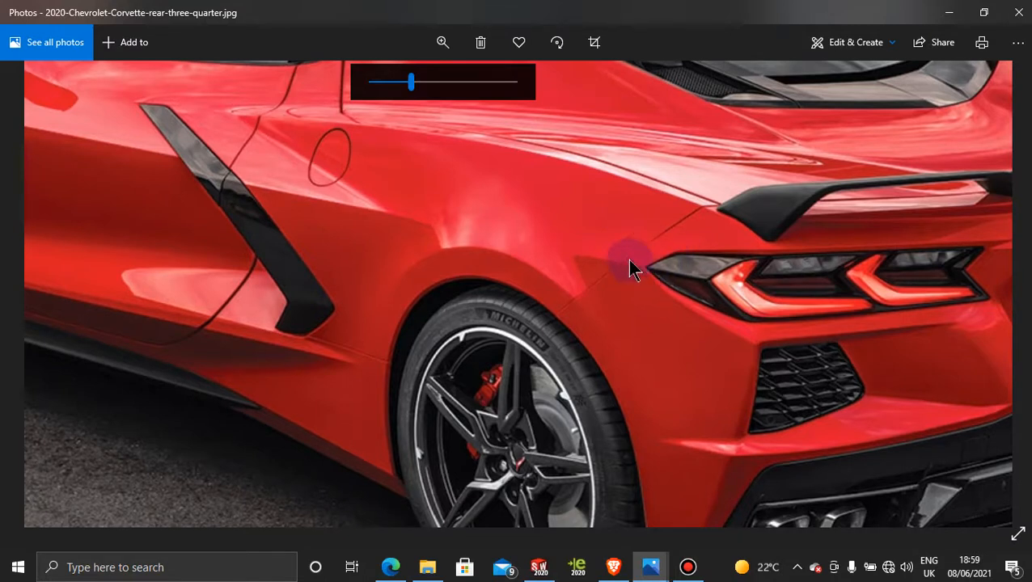
pyautogui.click(951, 13)
# - View the Top Plane head-on and place a sketch point on the Z centerline at the car's outer body edge
pyautogui.moveTo(756, 378); pyautogui.dragTo(734, 396, button='middle')
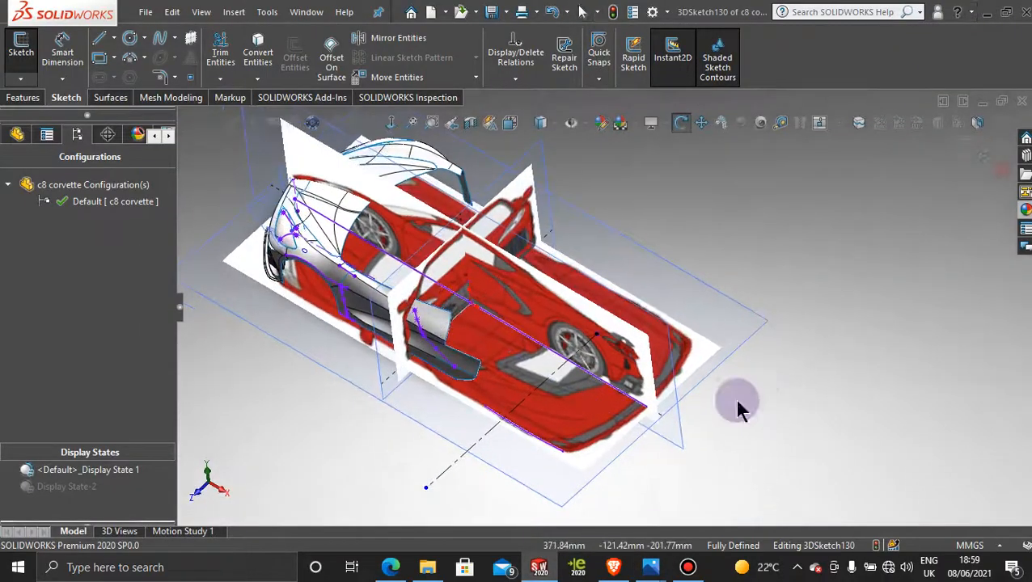
pyautogui.click(533, 473)
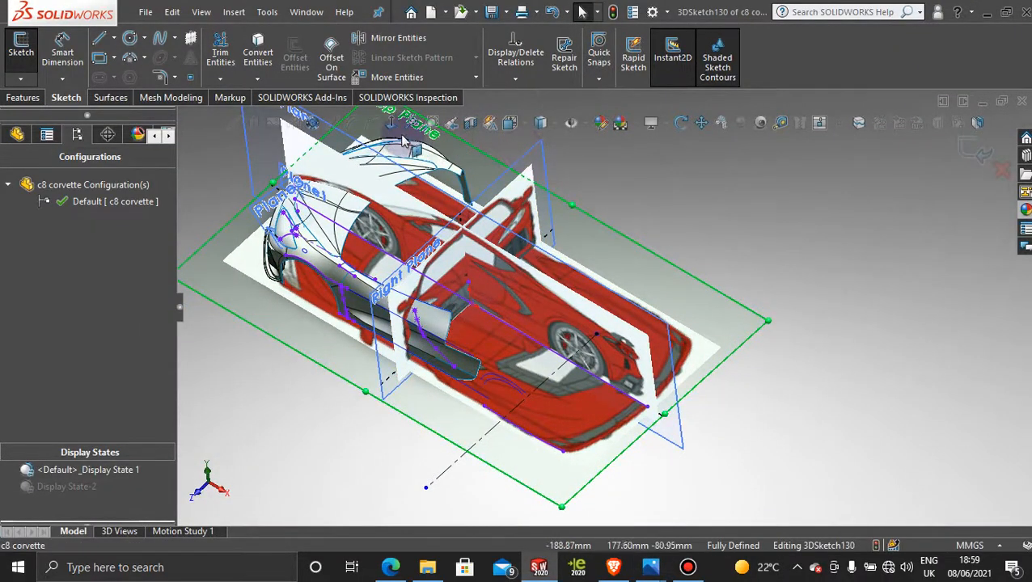
pyautogui.hotkey('ctrl', '8')
pyautogui.scroll(-5, 724, 327)
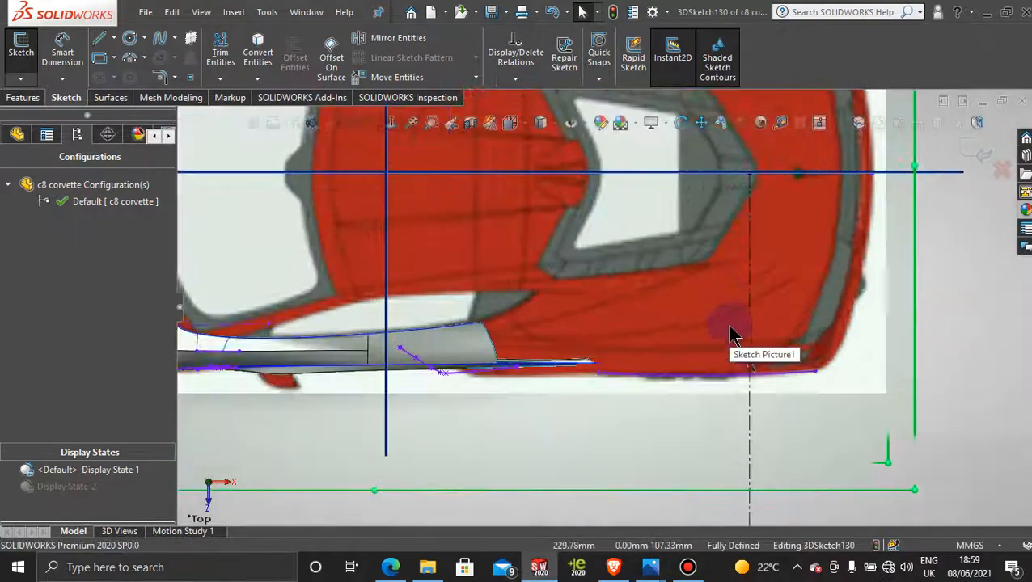
pyautogui.scroll(-2, 950, 345)
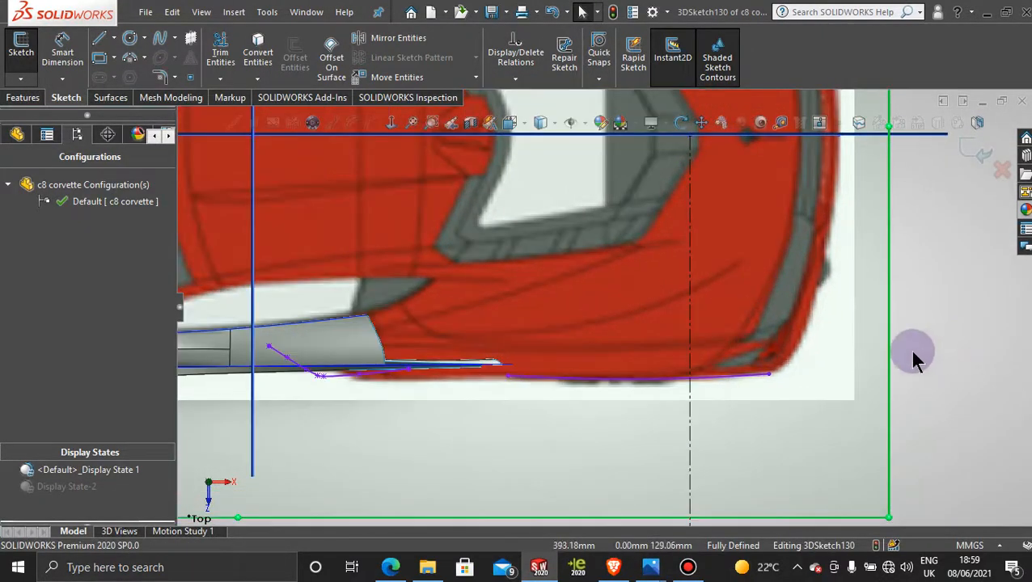
pyautogui.click(191, 84)
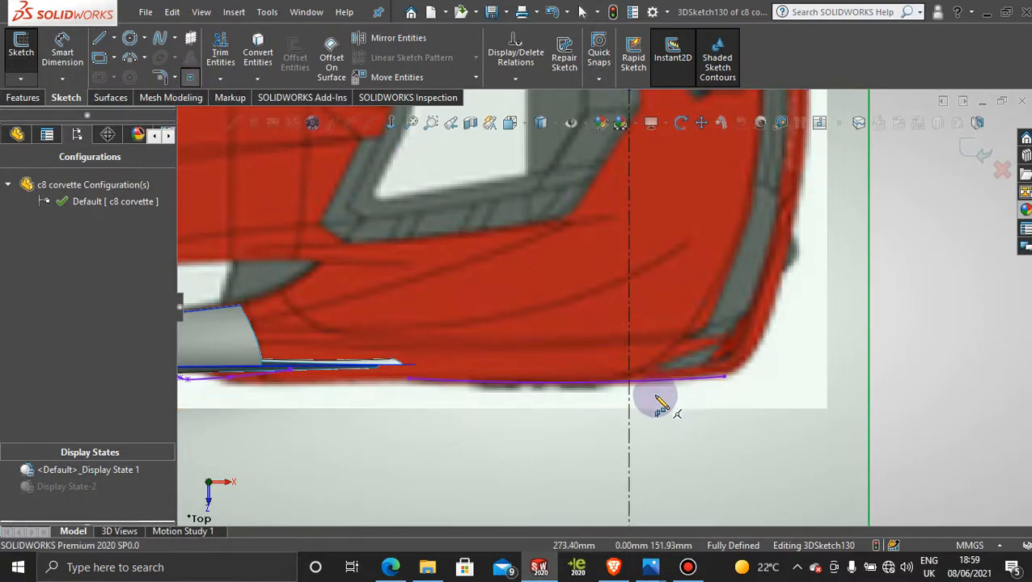
pyautogui.scroll(-1, 656, 400)
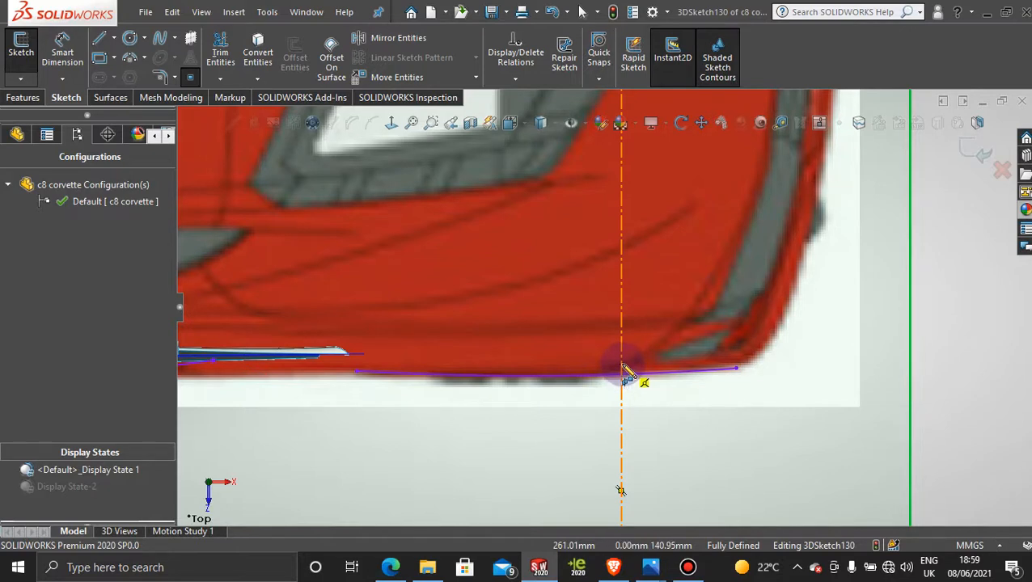
pyautogui.click(621, 366)
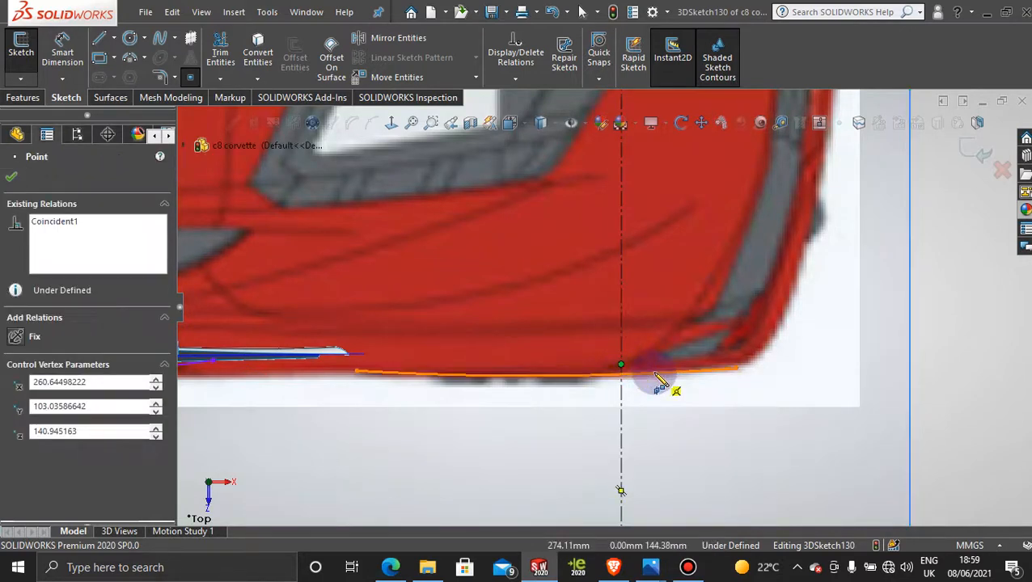
pyautogui.press('Escape')
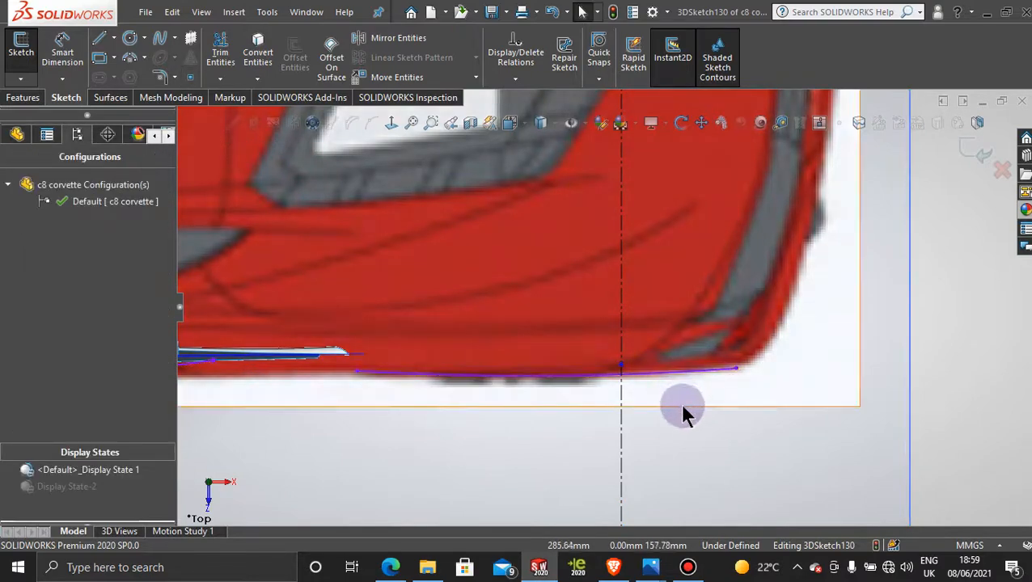
# - Examine the new point and centerline against the side and top reference images from several angles
pyautogui.scroll(3, 684, 410)
pyautogui.moveTo(621, 373); pyautogui.dragTo(549, 440, button='middle')
pyautogui.scroll(-5, 711, 368)
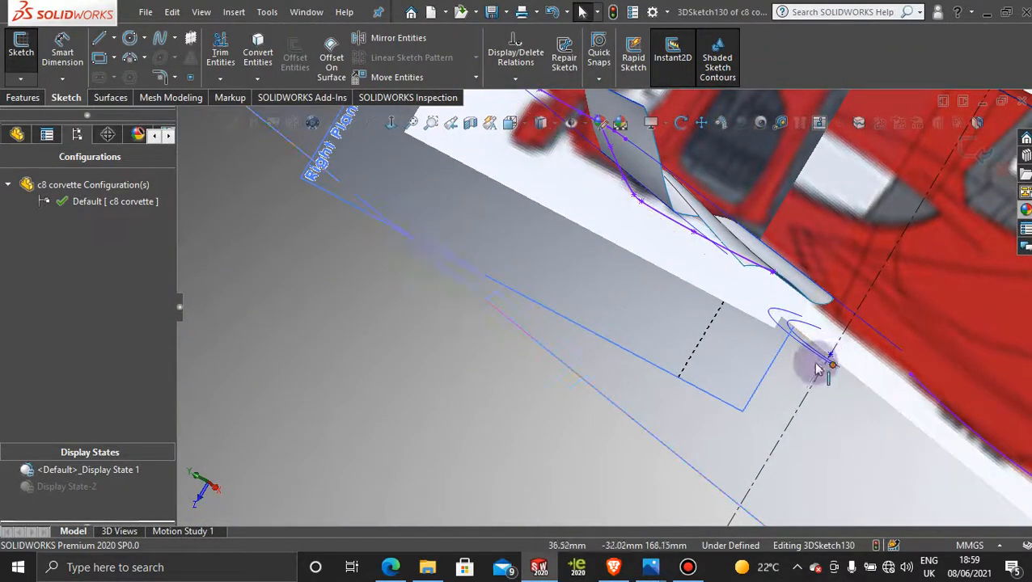
pyautogui.moveTo(817, 362)
pyautogui.mouseDown(button='middle')
pyautogui.moveTo(687, 432)
pyautogui.moveTo(724, 358)
pyautogui.moveTo(757, 320)
pyautogui.moveTo(767, 327)
pyautogui.mouseUp(button='middle')
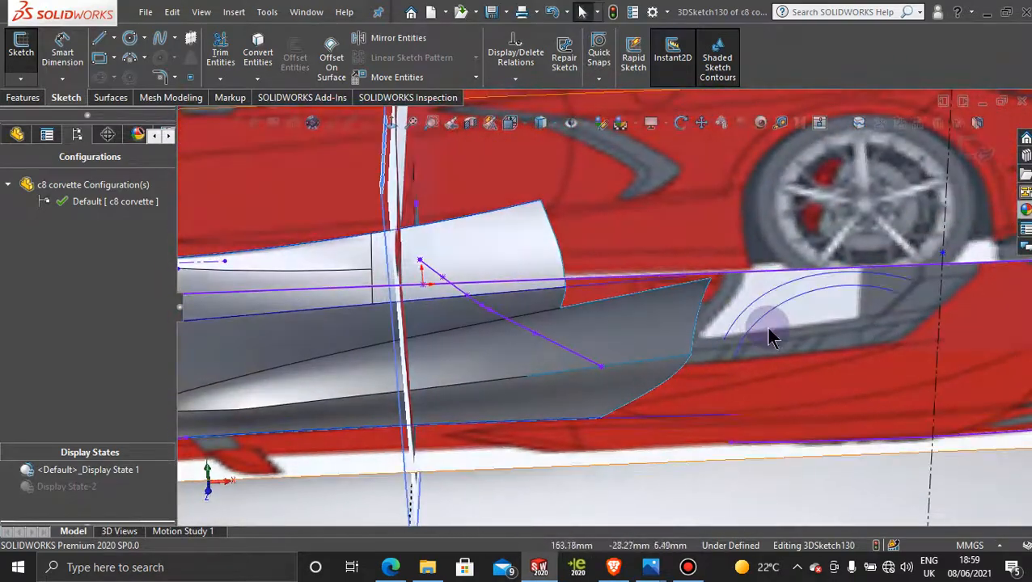
pyautogui.scroll(2, 767, 327)
pyautogui.scroll(-3, 789, 313)
pyautogui.scroll(3, 744, 398)
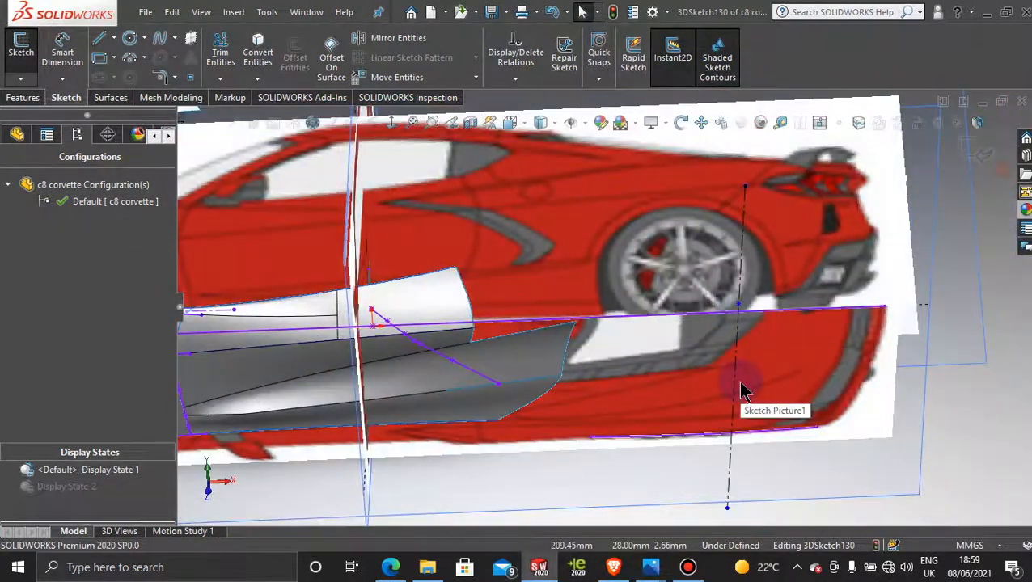
pyautogui.moveTo(743, 398)
pyautogui.mouseDown(button='middle')
pyautogui.moveTo(691, 361)
pyautogui.moveTo(706, 375)
pyautogui.moveTo(652, 306)
pyautogui.moveTo(608, 403)
pyautogui.moveTo(598, 357)
pyautogui.mouseUp(button='middle')
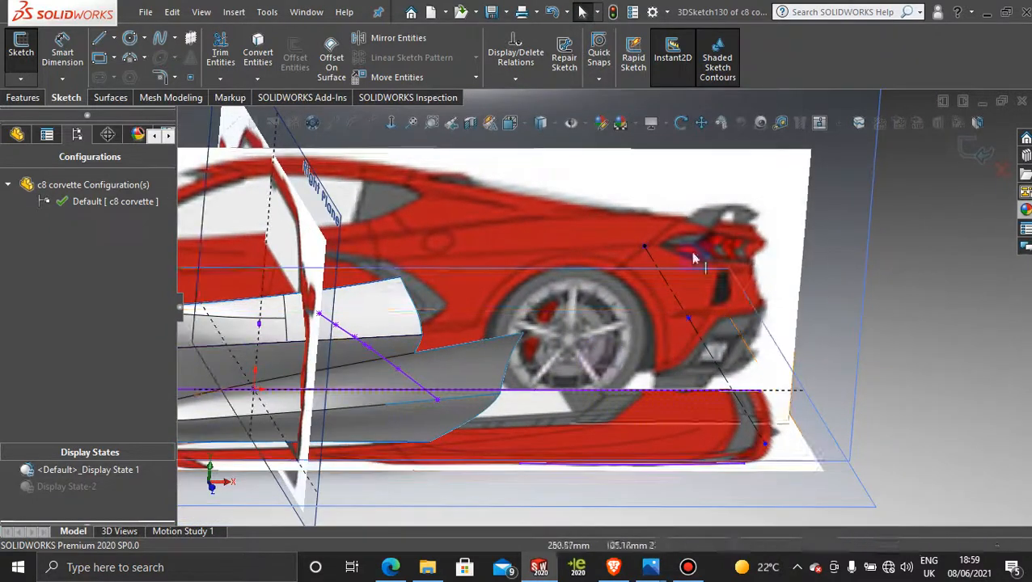
# - Activate Display State-2 to hide the reference images and preview the open Corvette reference photos
pyautogui.click(64, 486)
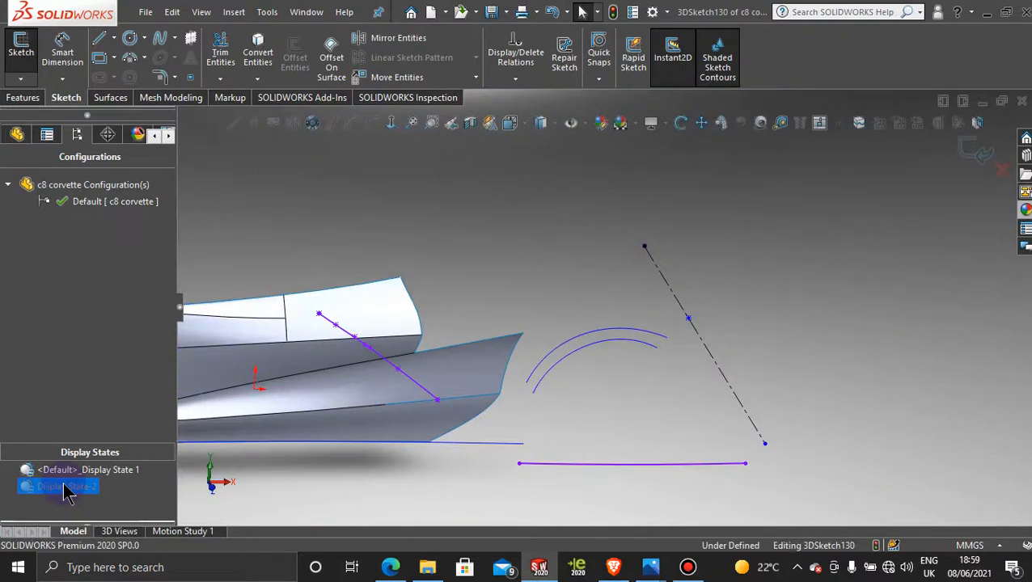
pyautogui.scroll(1, 483, 337)
pyautogui.scroll(-2, 483, 336)
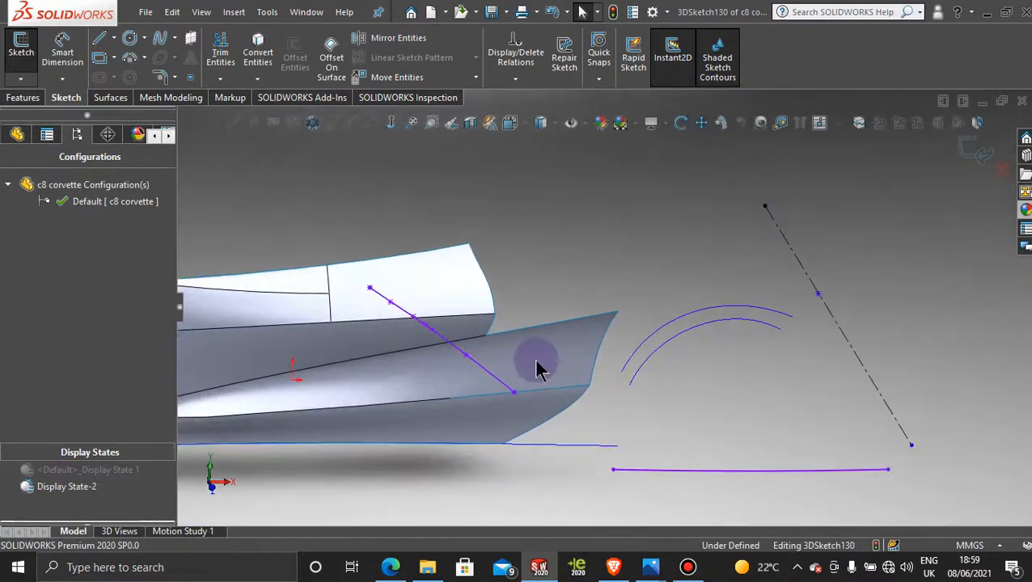
pyautogui.moveTo(540, 368); pyautogui.dragTo(536, 345, button='middle')
pyautogui.moveTo(646, 570)
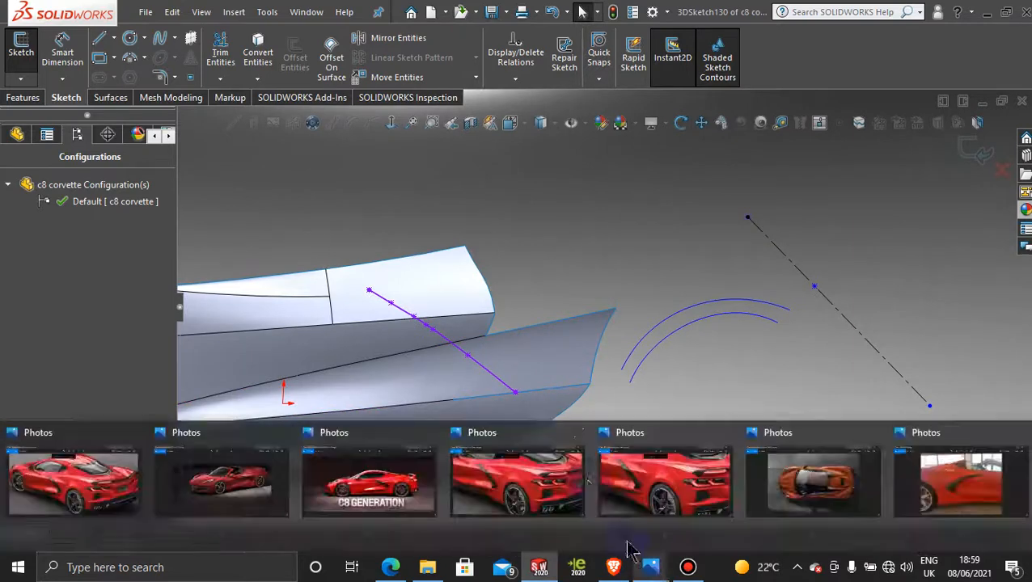
pyautogui.moveTo(561, 480)
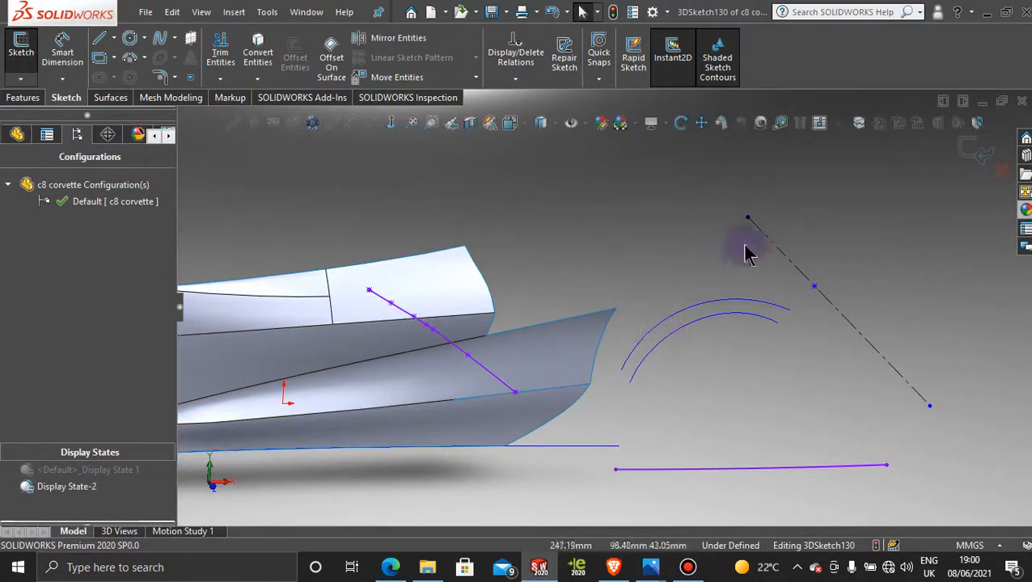
# - Draw a two-point spline from the point on the Z centerline to the bend of the diagonal curve on the door
pyautogui.click(161, 39)
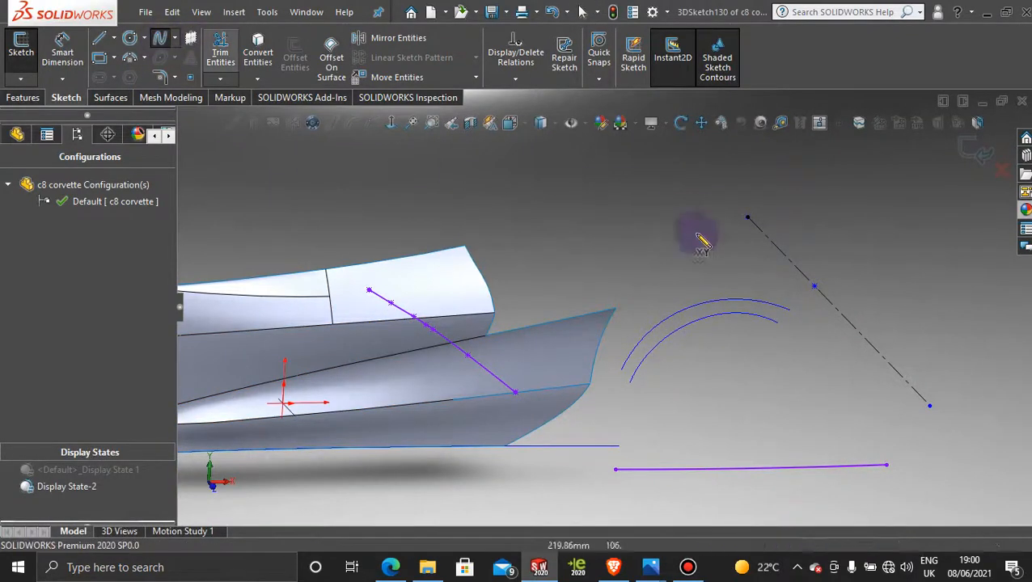
pyautogui.click(814, 285)
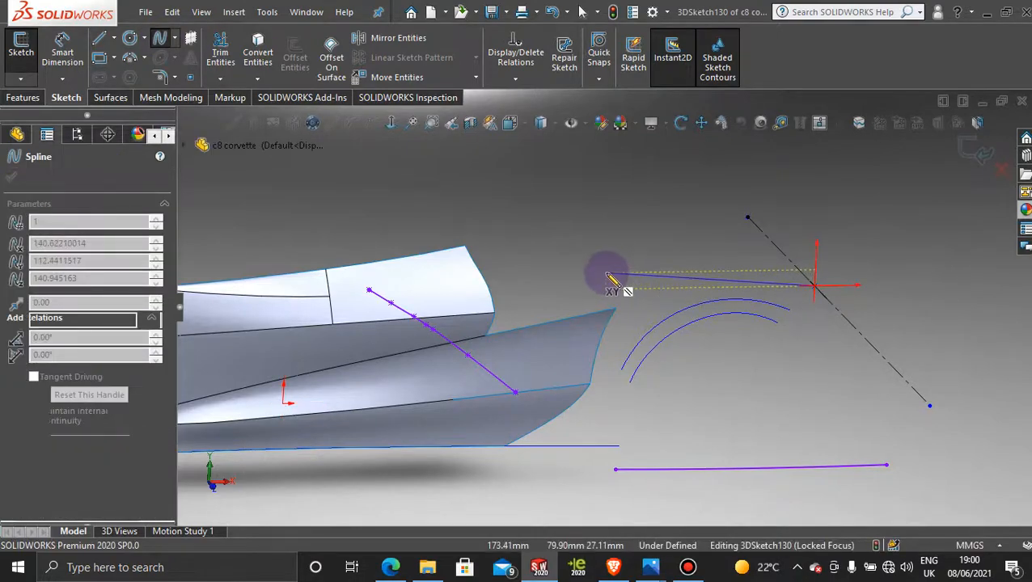
pyautogui.moveTo(608, 279)
pyautogui.mouseDown(button='middle')
pyautogui.moveTo(576, 292)
pyautogui.moveTo(546, 364)
pyautogui.moveTo(596, 219)
pyautogui.mouseUp(button='middle')
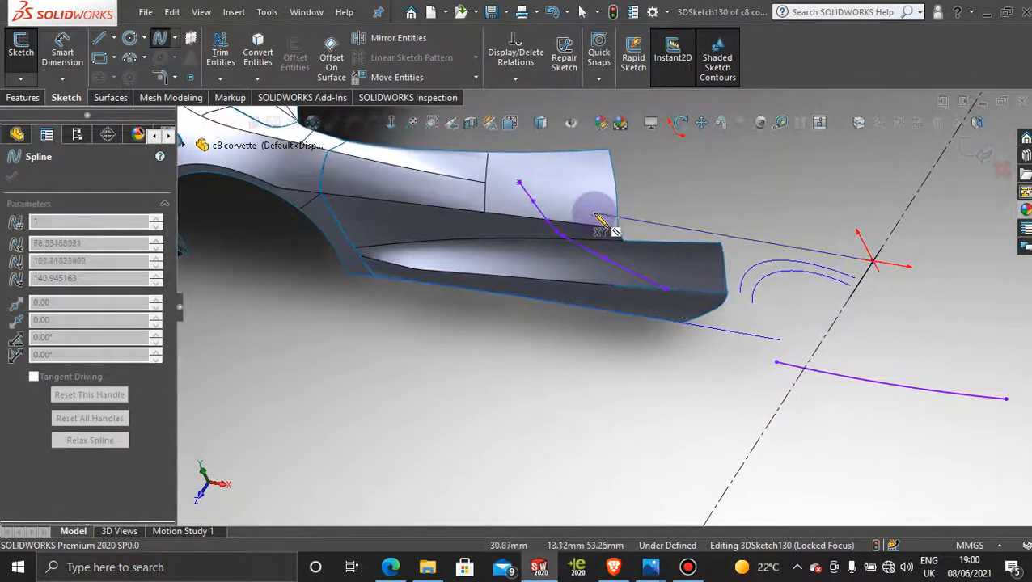
pyautogui.scroll(-8, 598, 218)
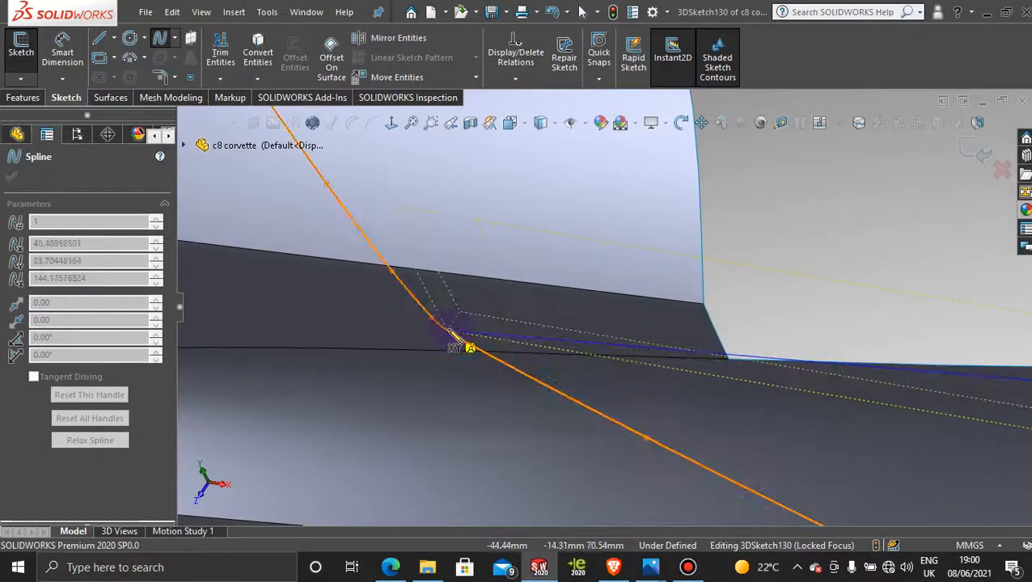
pyautogui.moveTo(489, 323)
pyautogui.mouseDown(button='middle')
pyautogui.moveTo(481, 315)
pyautogui.moveTo(444, 357)
pyautogui.mouseUp(button='middle')
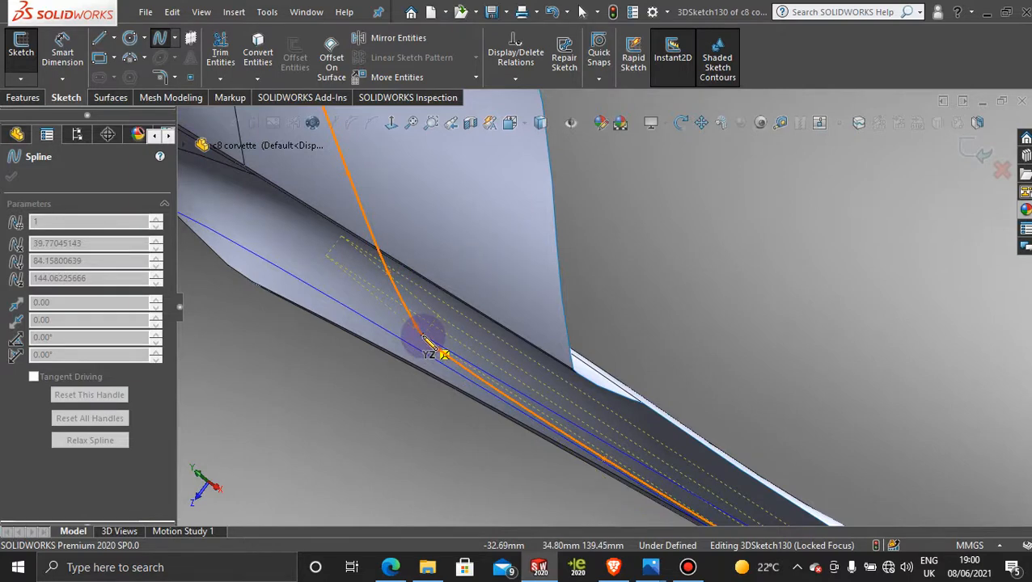
pyautogui.click(423, 338)
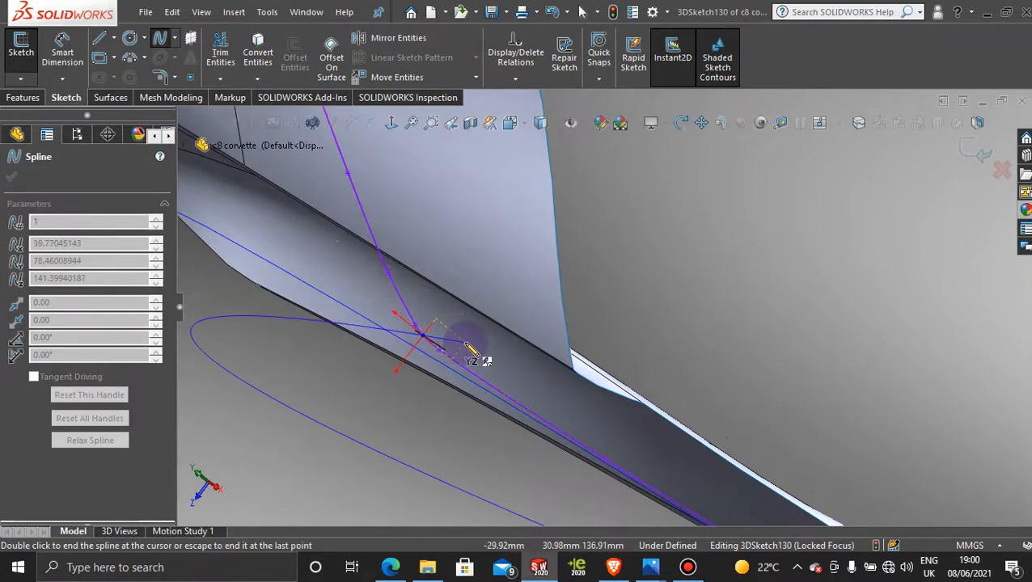
pyautogui.moveTo(473, 355)
pyautogui.mouseDown(button='middle')
pyautogui.moveTo(594, 438)
pyautogui.moveTo(589, 341)
pyautogui.moveTo(664, 358)
pyautogui.mouseUp(button='middle')
pyautogui.scroll(4, 718, 307)
pyautogui.scroll(-3, 766, 205)
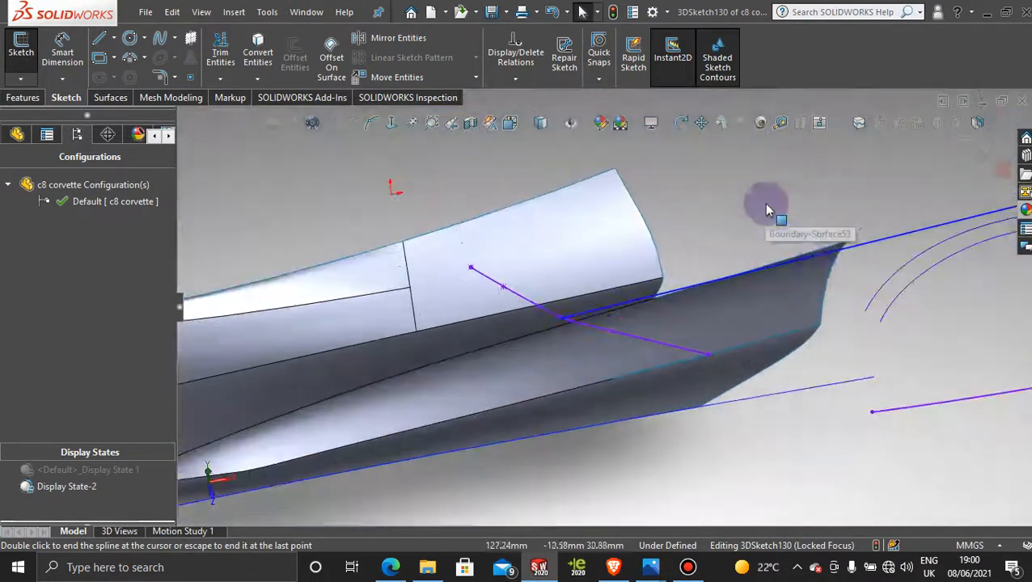
# - Activate Display State 1 to bring back the reference images and view the Front Plane head-on
pyautogui.scroll(2, 816, 270)
pyautogui.scroll(-2, 894, 267)
pyautogui.moveTo(895, 267)
pyautogui.mouseDown(button='middle')
pyautogui.moveTo(703, 283)
pyautogui.moveTo(715, 237)
pyautogui.moveTo(695, 221)
pyautogui.mouseUp(button='middle')
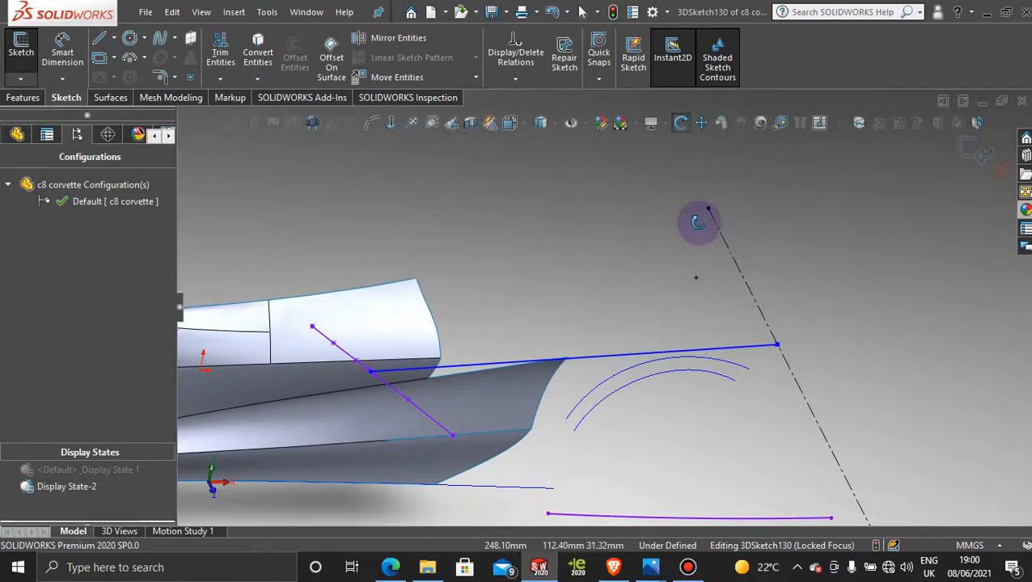
pyautogui.click(114, 473)
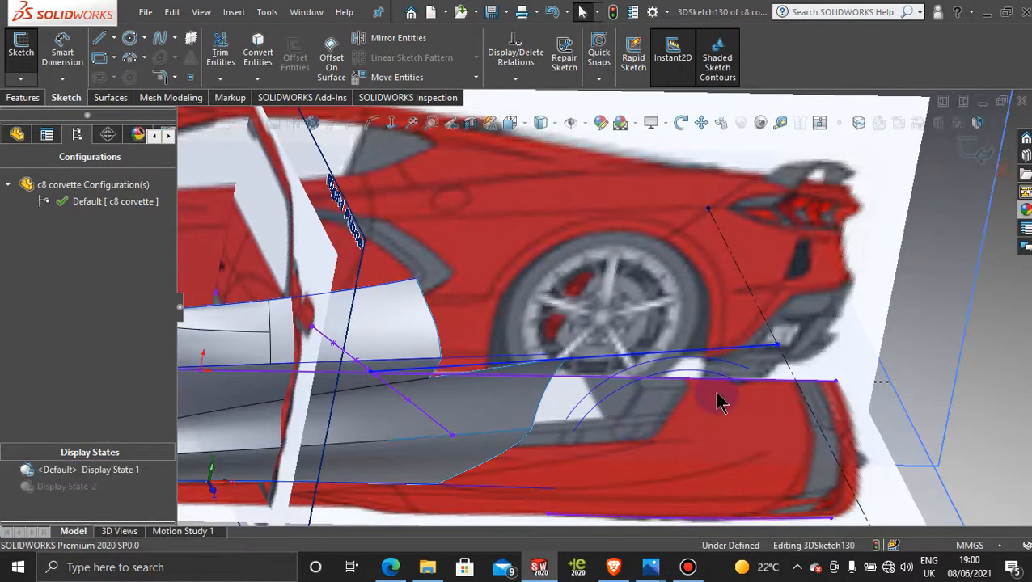
pyautogui.scroll(4, 686, 417)
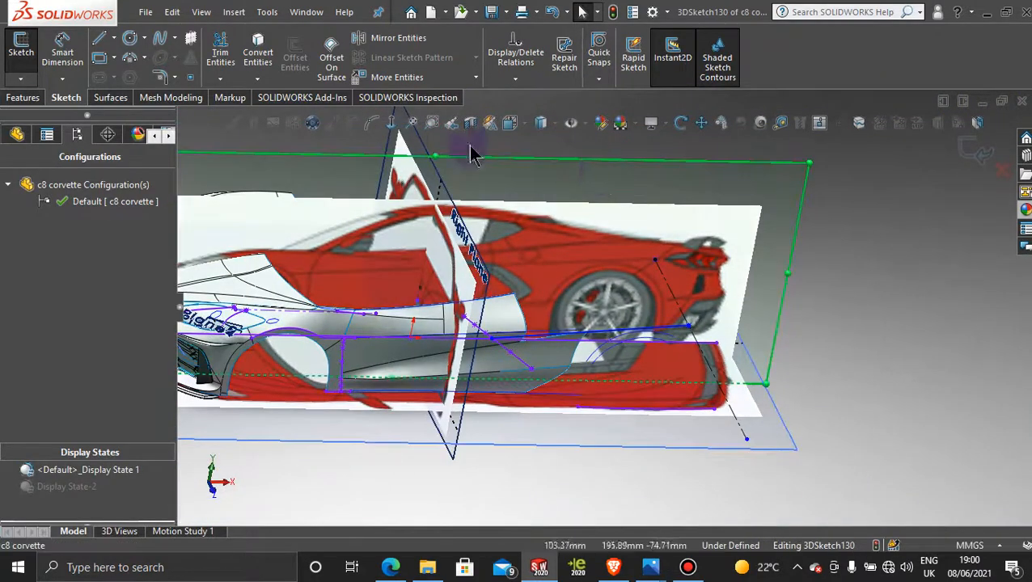
pyautogui.click(391, 123)
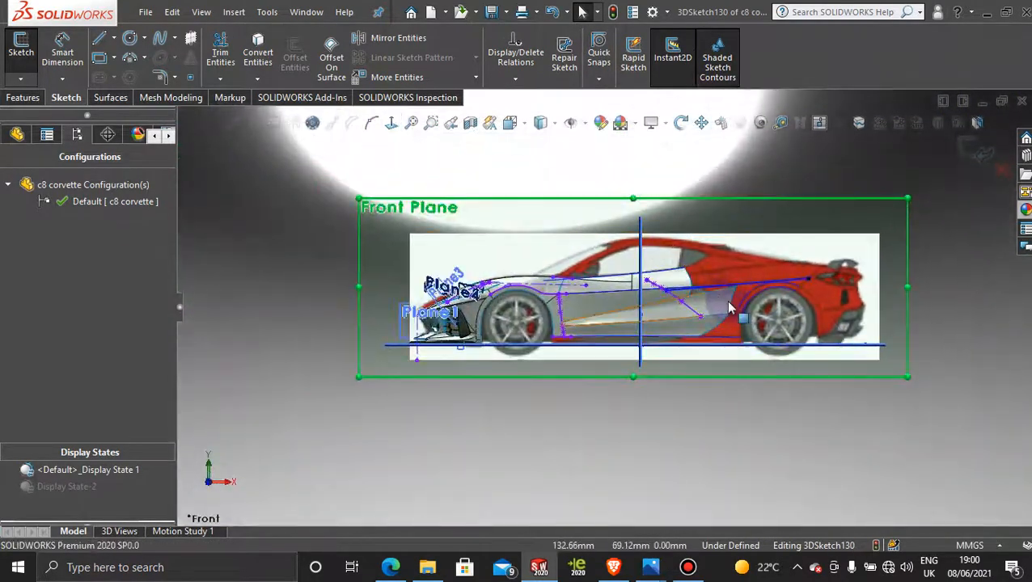
pyautogui.scroll(-5, 728, 268)
pyautogui.scroll(1, 735, 346)
pyautogui.scroll(-1, 732, 339)
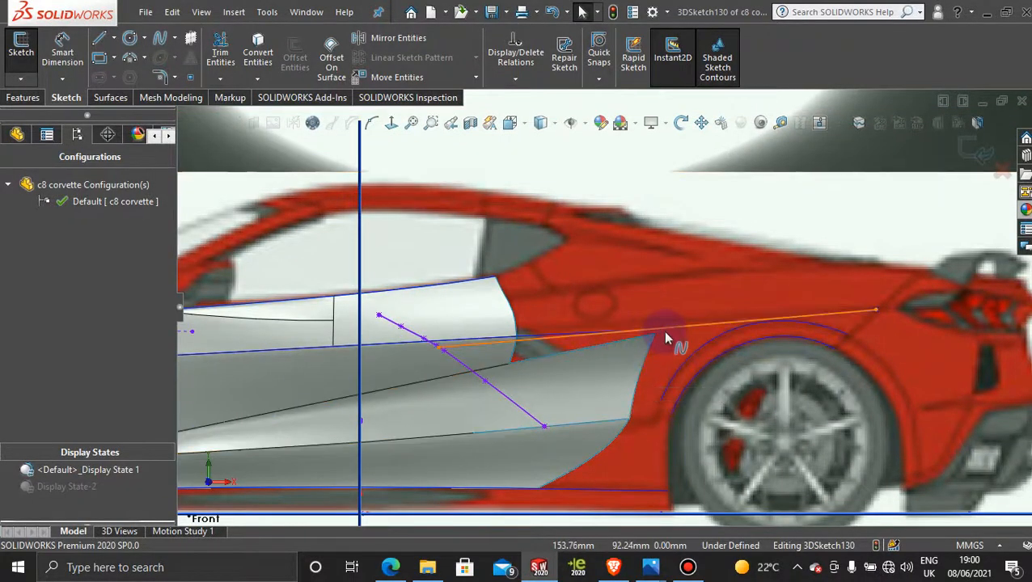
# - Adjust the tangent handles at both ends of the new spline so it follows the body crease above the rear wheel arch
pyautogui.click(666, 338)
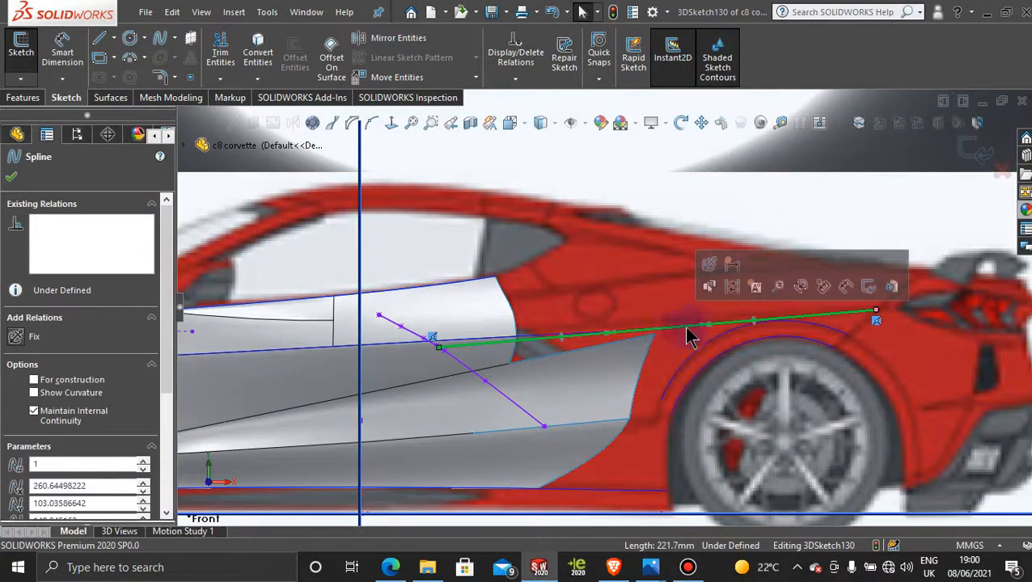
pyautogui.click(702, 330)
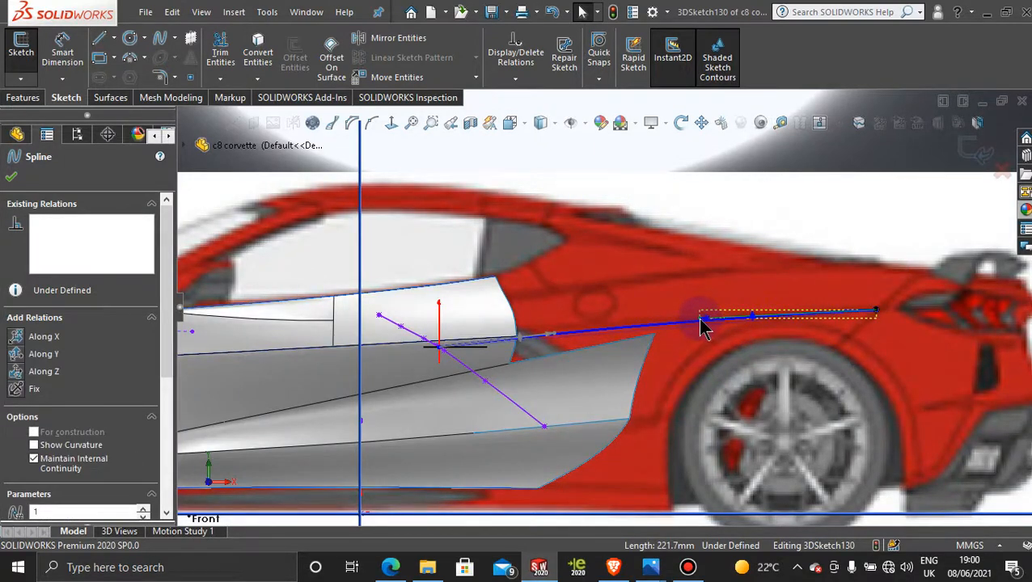
pyautogui.moveTo(700, 321); pyautogui.dragTo(703, 324)
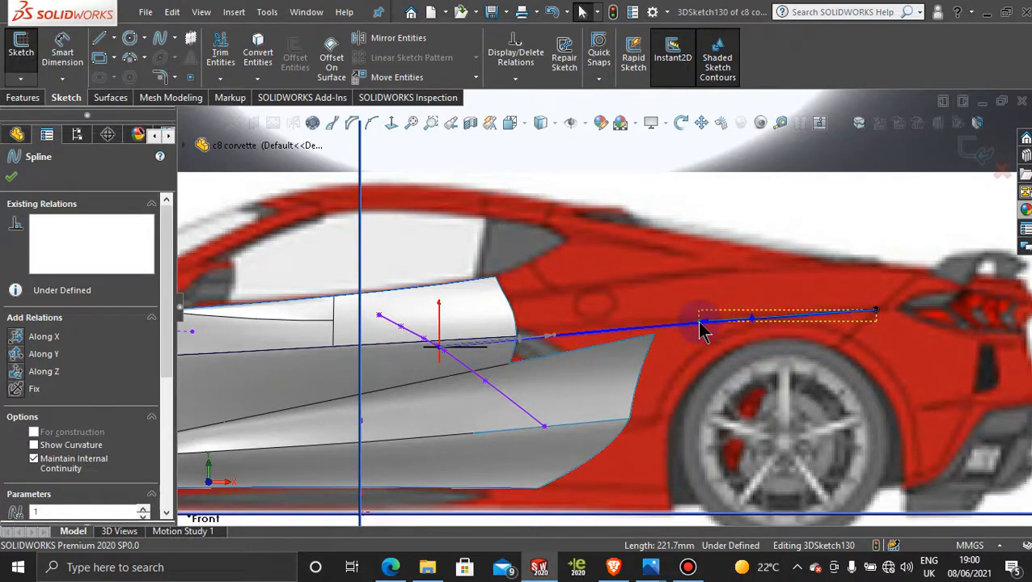
pyautogui.scroll(-3, 598, 357)
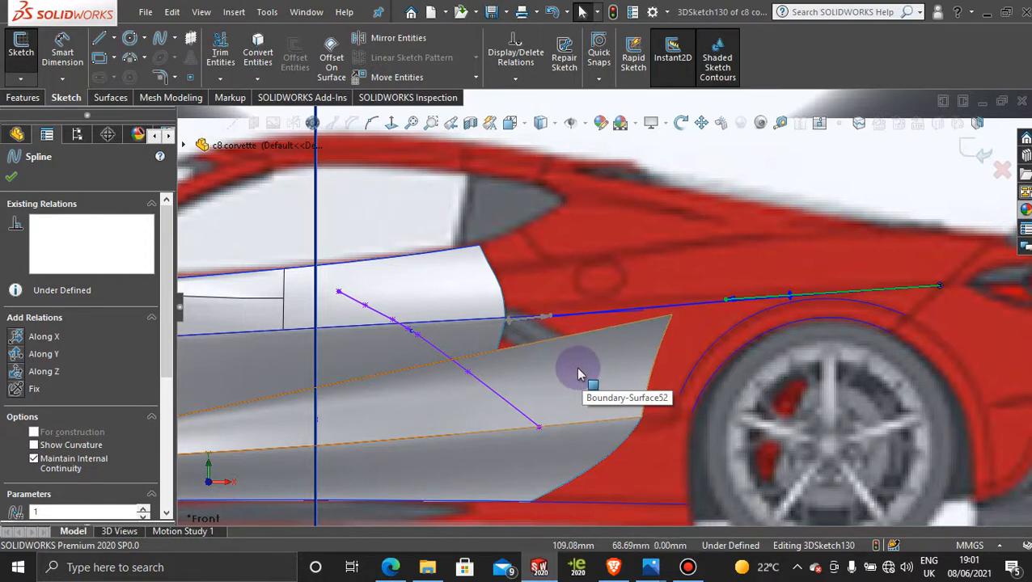
pyautogui.click(550, 323)
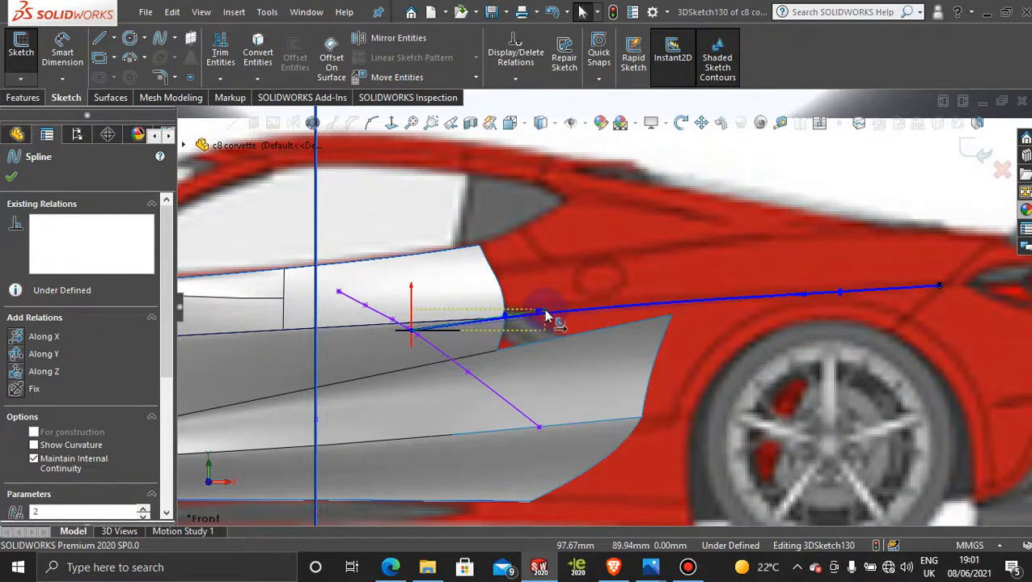
pyautogui.click(796, 300)
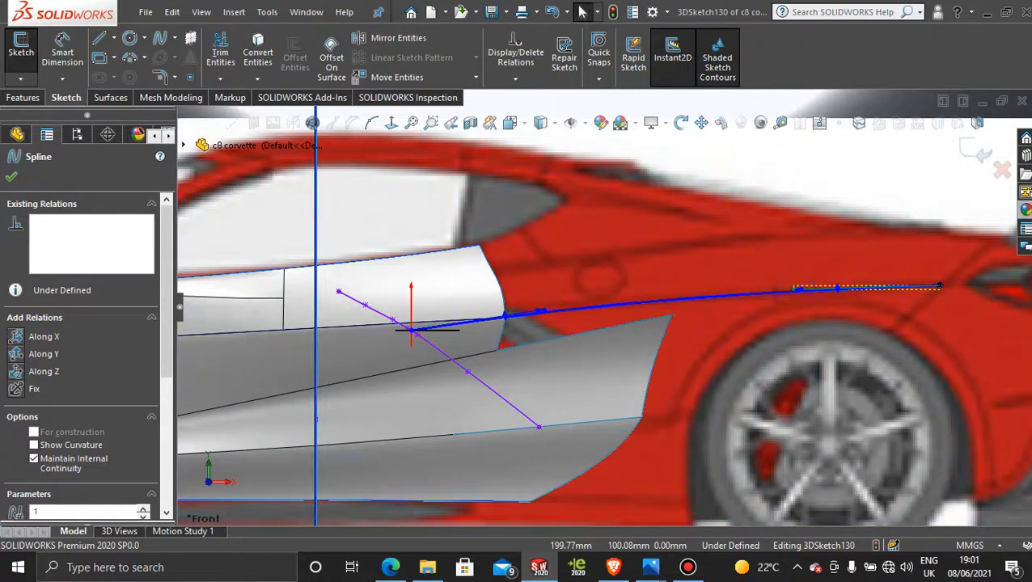
pyautogui.scroll(3, 804, 327)
pyautogui.scroll(-2, 744, 329)
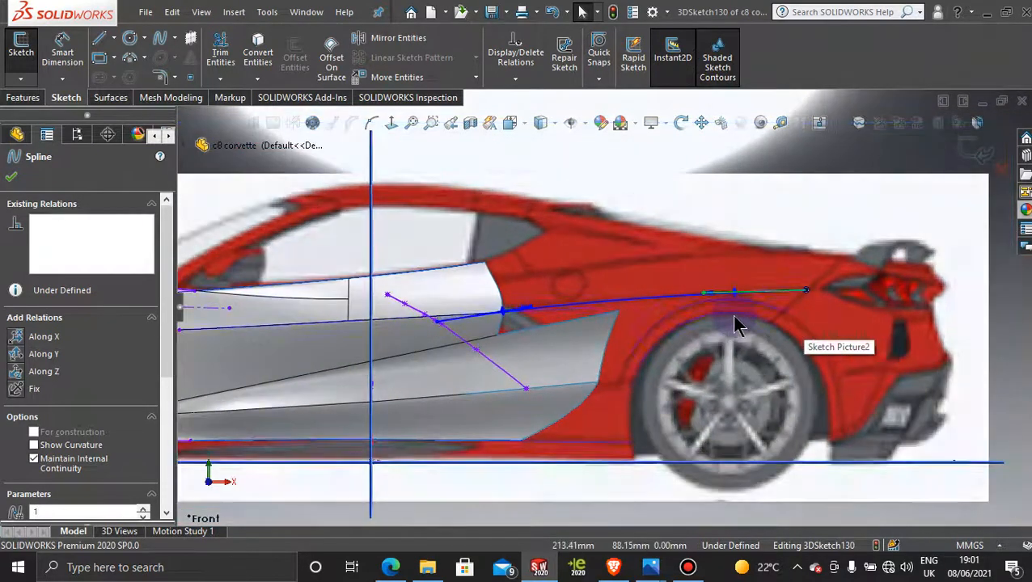
# - Close the crease spline's 3D sketch, reopen it for editing and view the rear side over the Top Plane reference image
pyautogui.click(963, 153)
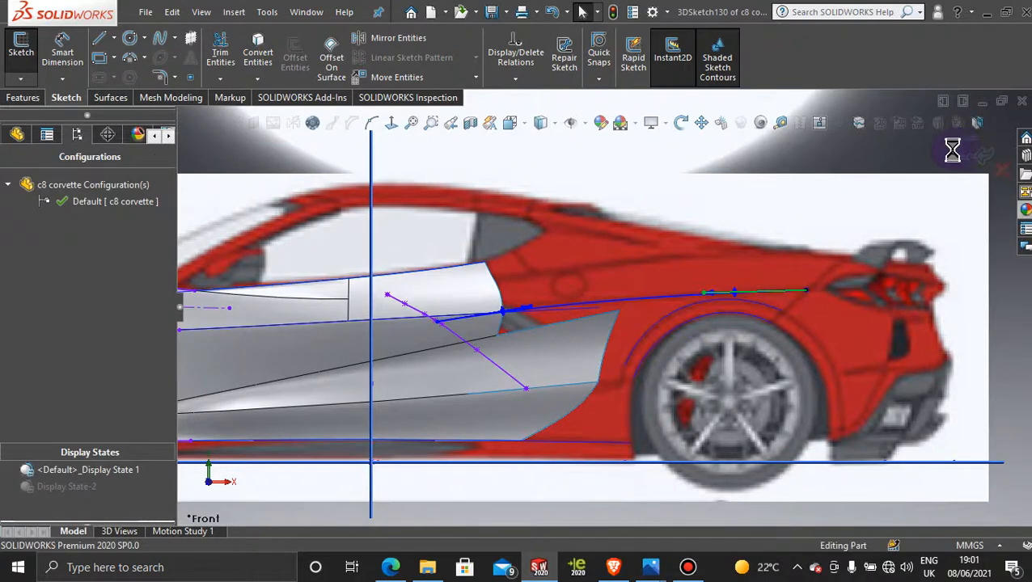
pyautogui.click(668, 300)
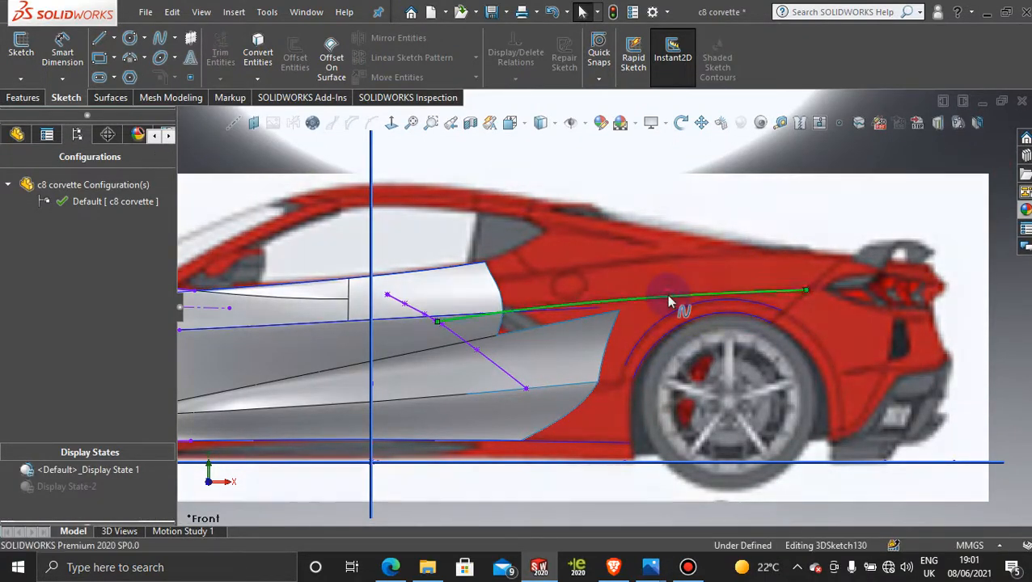
pyautogui.rightClick(668, 300)
pyautogui.click(689, 255)
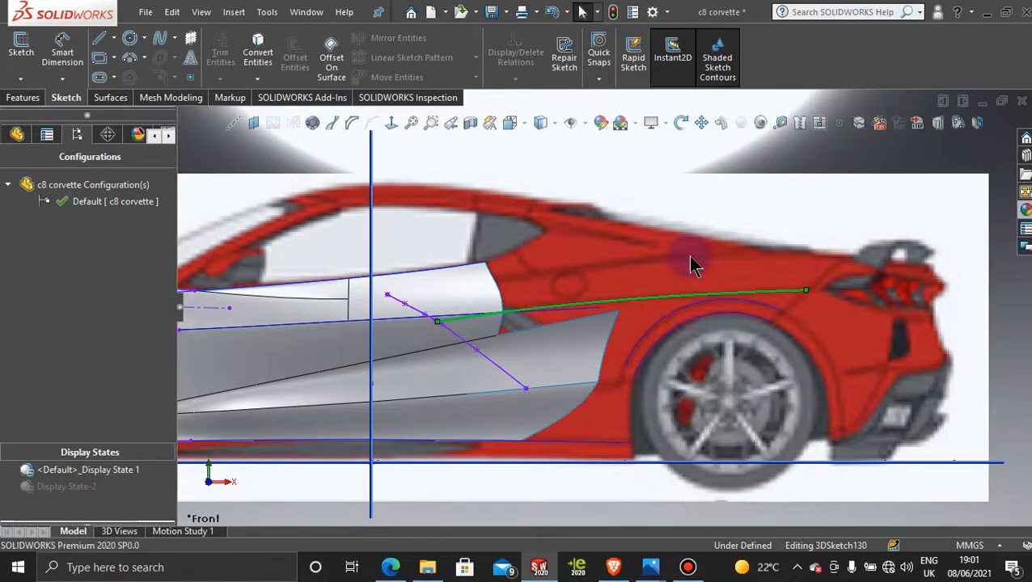
pyautogui.moveTo(706, 203)
pyautogui.mouseDown(button='middle')
pyautogui.moveTo(683, 334)
pyautogui.moveTo(689, 394)
pyautogui.mouseUp(button='middle')
pyautogui.press('space')
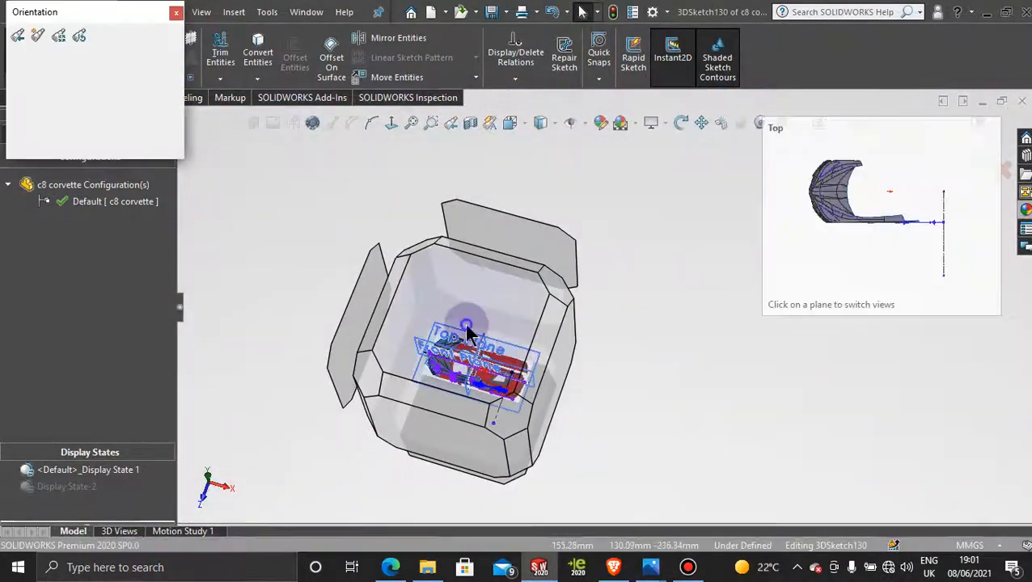
pyautogui.click(464, 325)
pyautogui.scroll(-3, 697, 365)
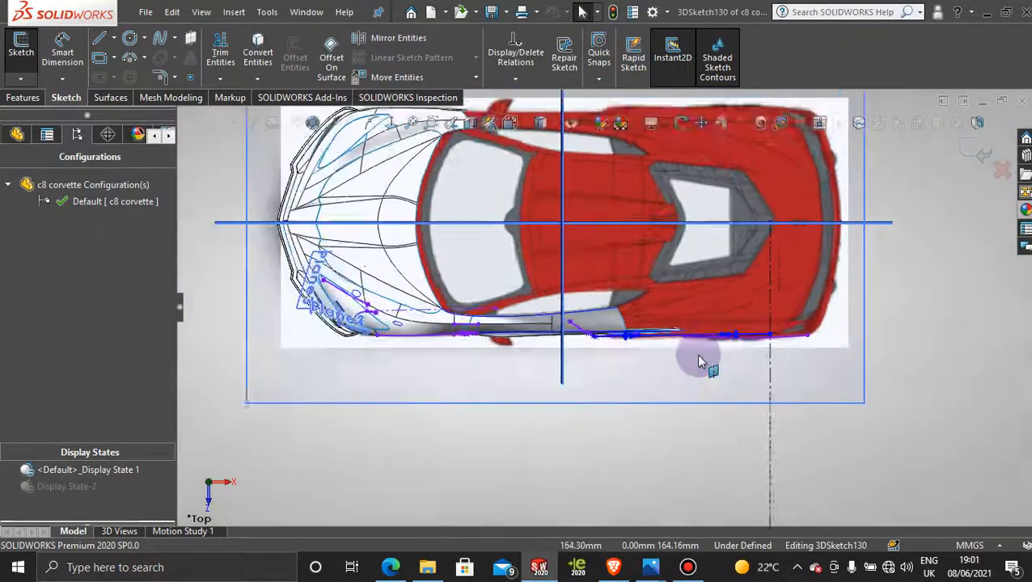
pyautogui.scroll(-5, 700, 331)
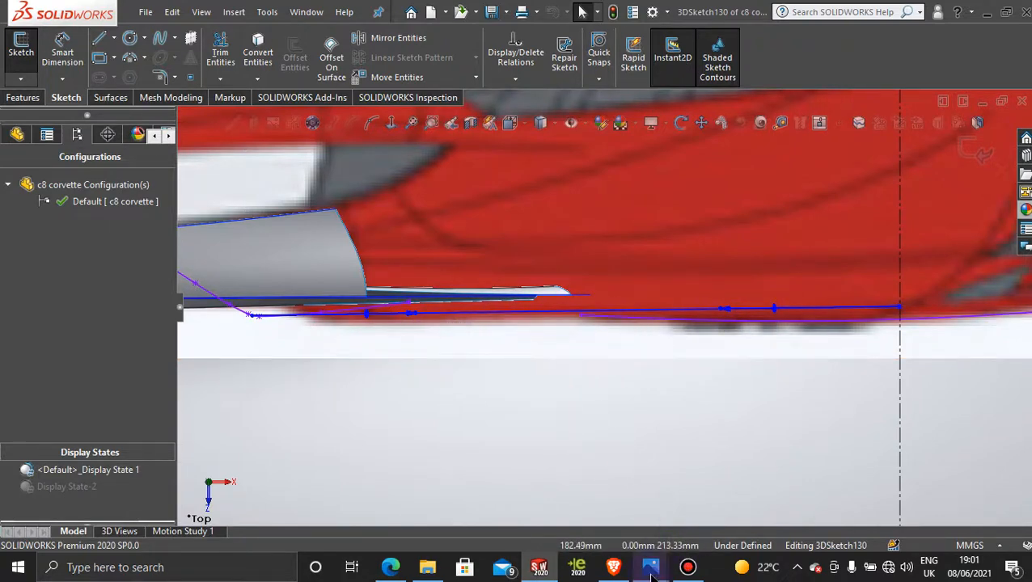
# - Examine from the Top view and at an angle how the crease spline runs against the plan-view body outline near the rear wheel
pyautogui.moveTo(651, 572)
pyautogui.moveTo(665, 499)
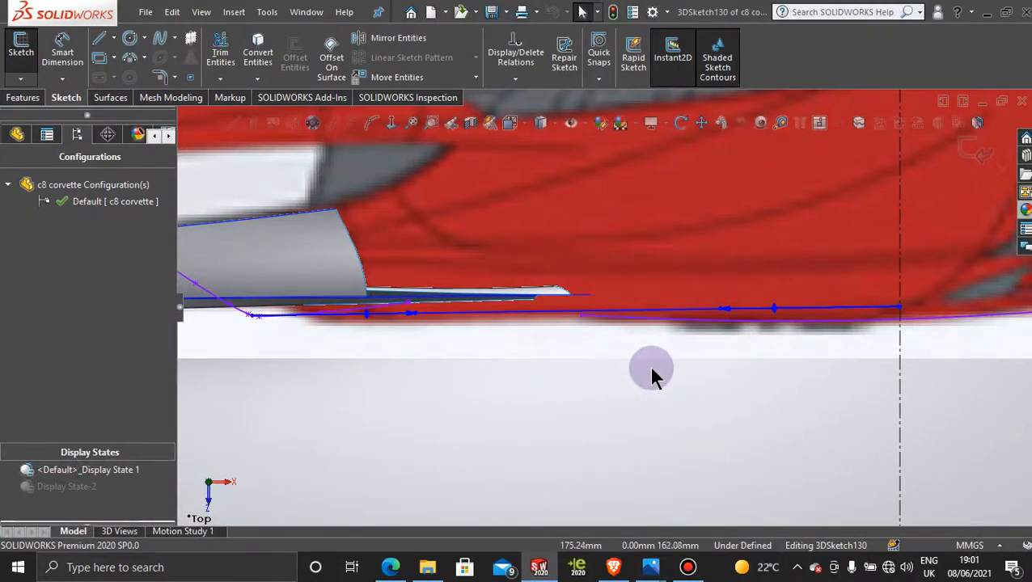
pyautogui.moveTo(654, 370)
pyautogui.mouseDown(button='middle')
pyautogui.moveTo(647, 356)
pyautogui.moveTo(682, 368)
pyautogui.moveTo(693, 340)
pyautogui.moveTo(720, 387)
pyautogui.moveTo(673, 364)
pyautogui.moveTo(681, 410)
pyautogui.moveTo(643, 234)
pyautogui.moveTo(639, 275)
pyautogui.moveTo(627, 239)
pyautogui.moveTo(612, 241)
pyautogui.mouseUp(button='middle')
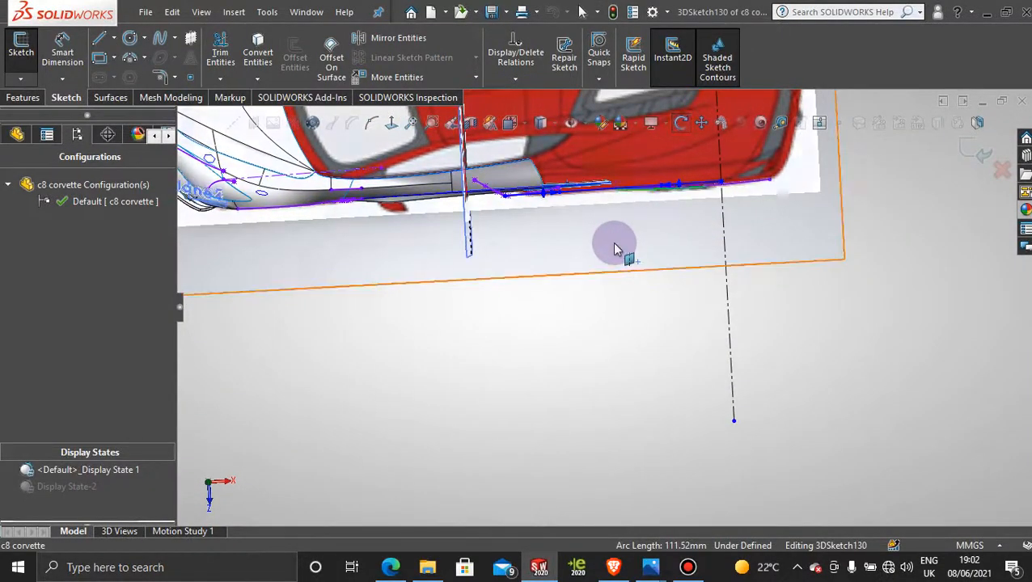
pyautogui.scroll(3, 623, 223)
pyautogui.scroll(-7, 627, 216)
pyautogui.scroll(-3, 643, 312)
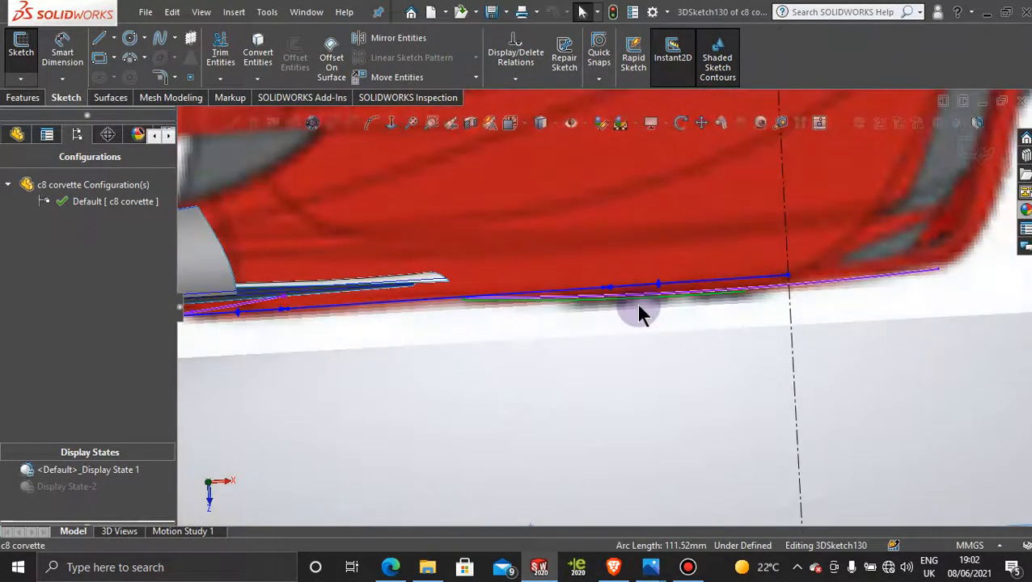
pyautogui.scroll(3, 617, 311)
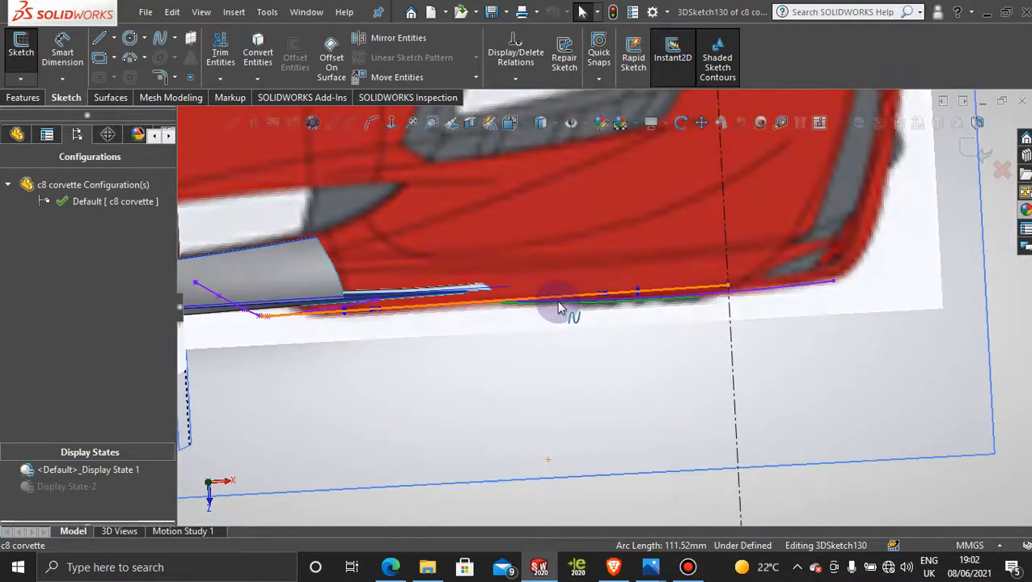
pyautogui.press('space')
pyautogui.click(476, 335)
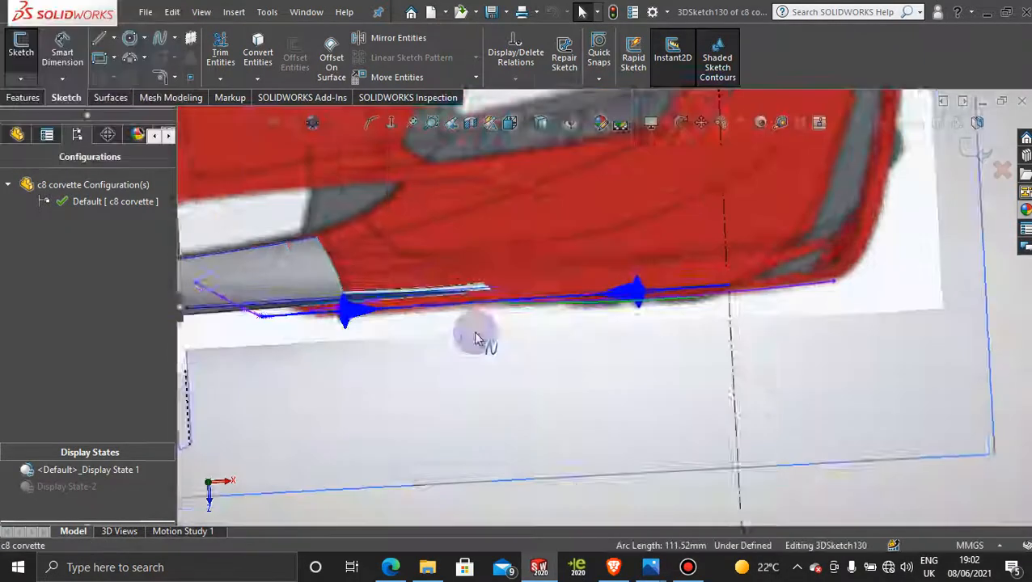
pyautogui.scroll(-5, 724, 308)
pyautogui.scroll(-5, 613, 392)
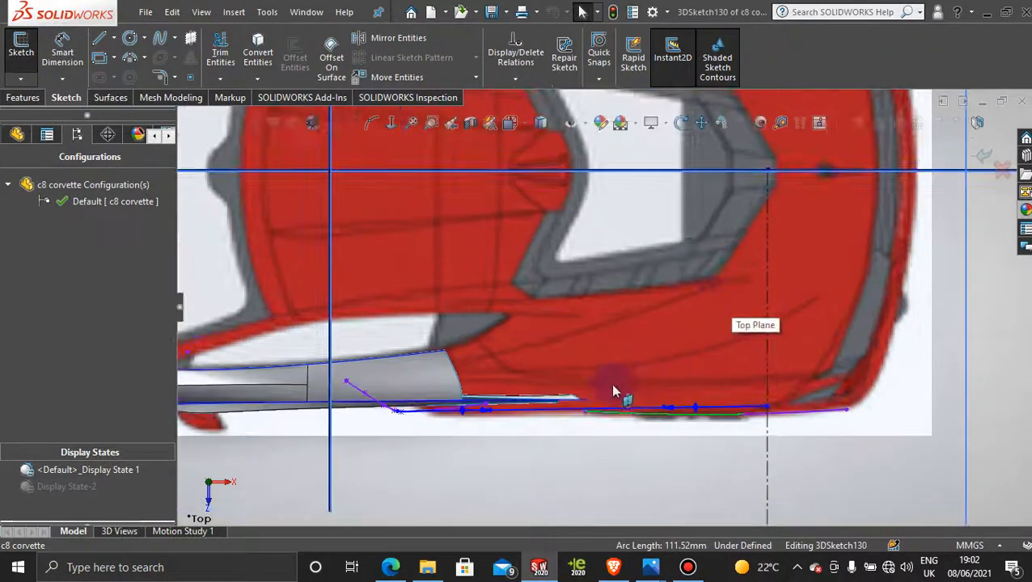
# - Adjust the tangent handle at the crease spline's door end outward in the Top view so it follows the body side
pyautogui.click(405, 416)
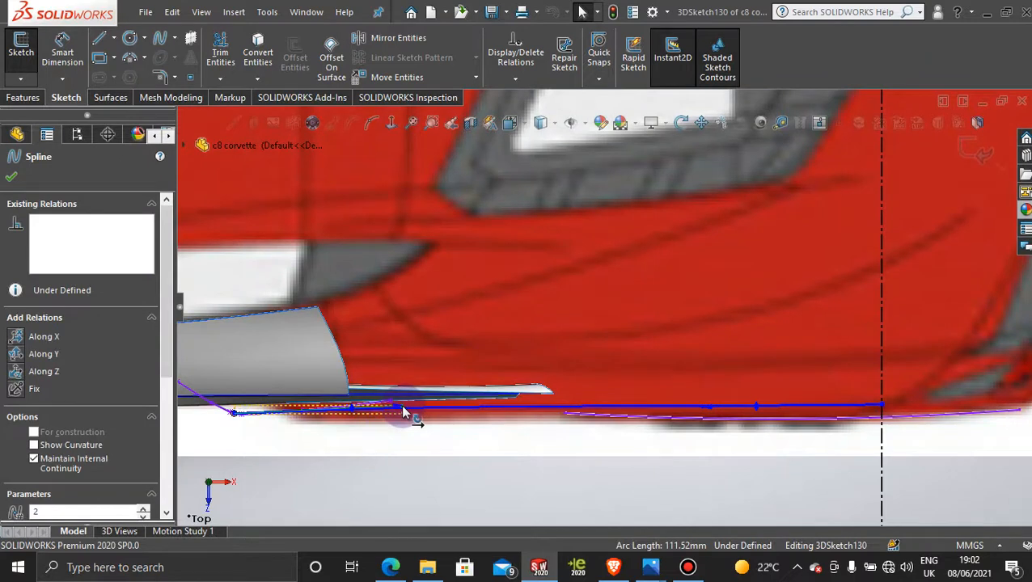
pyautogui.moveTo(402, 412); pyautogui.dragTo(404, 417)
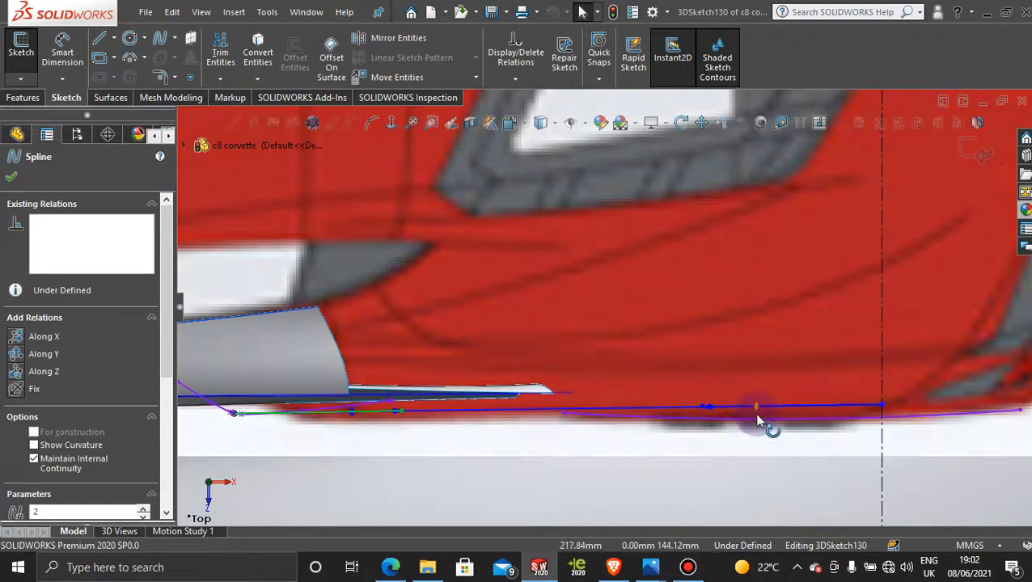
pyautogui.scroll(5, 759, 423)
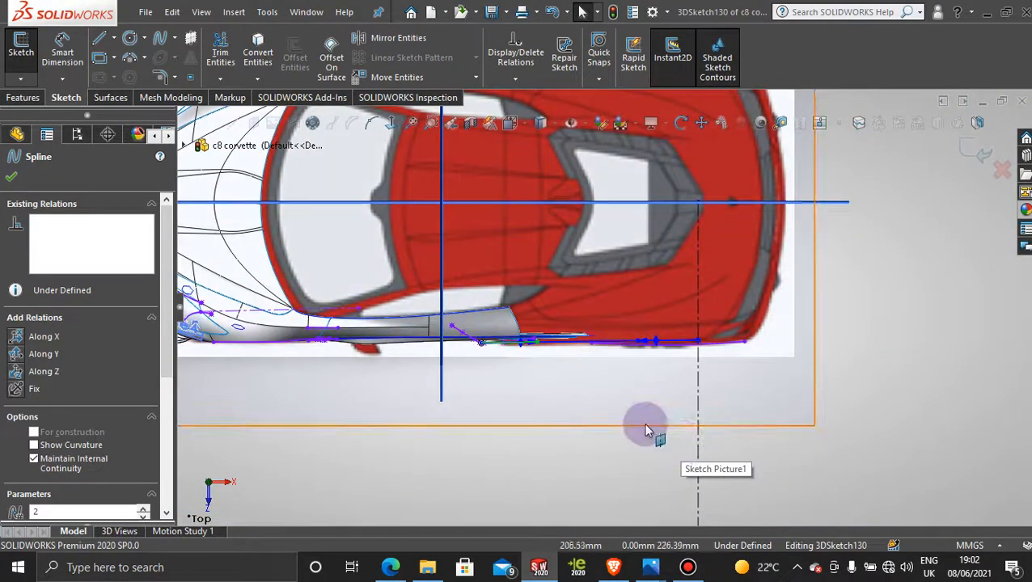
pyautogui.moveTo(634, 412); pyautogui.dragTo(625, 334, button='middle')
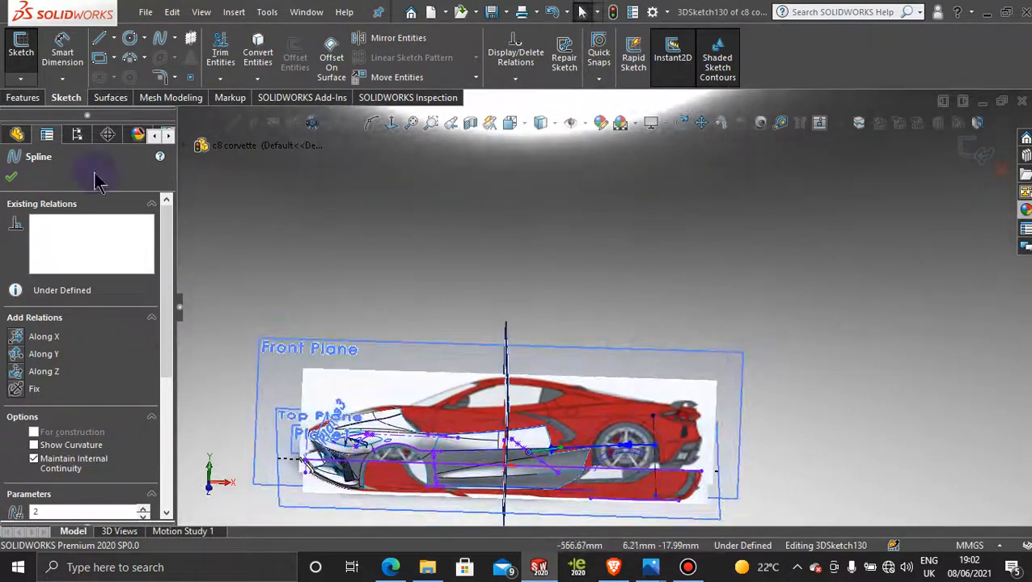
pyautogui.click(12, 176)
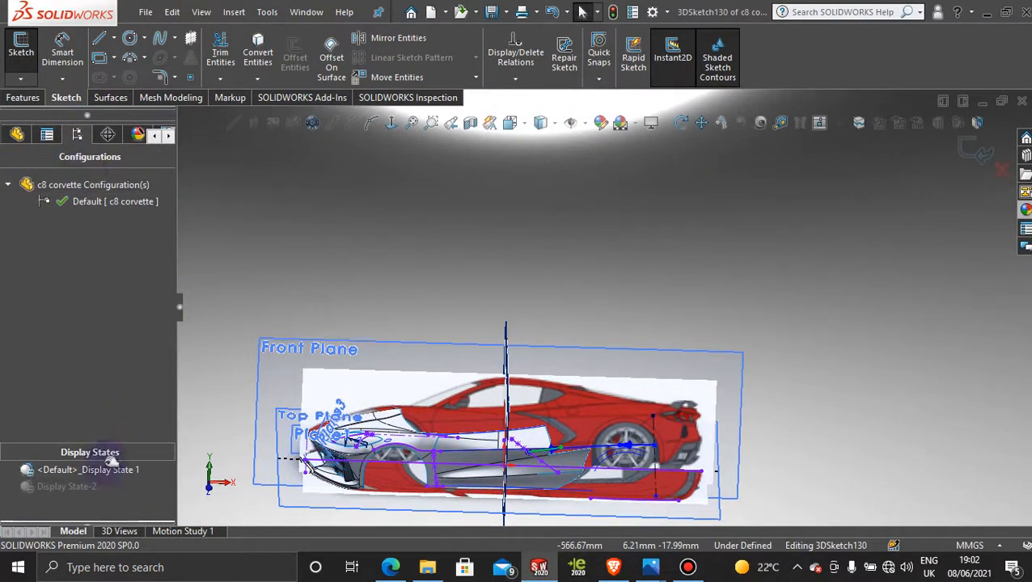
# - Inspect the crease spline without reference images in Display State-2 and return to Display State 1
pyautogui.click(71, 488)
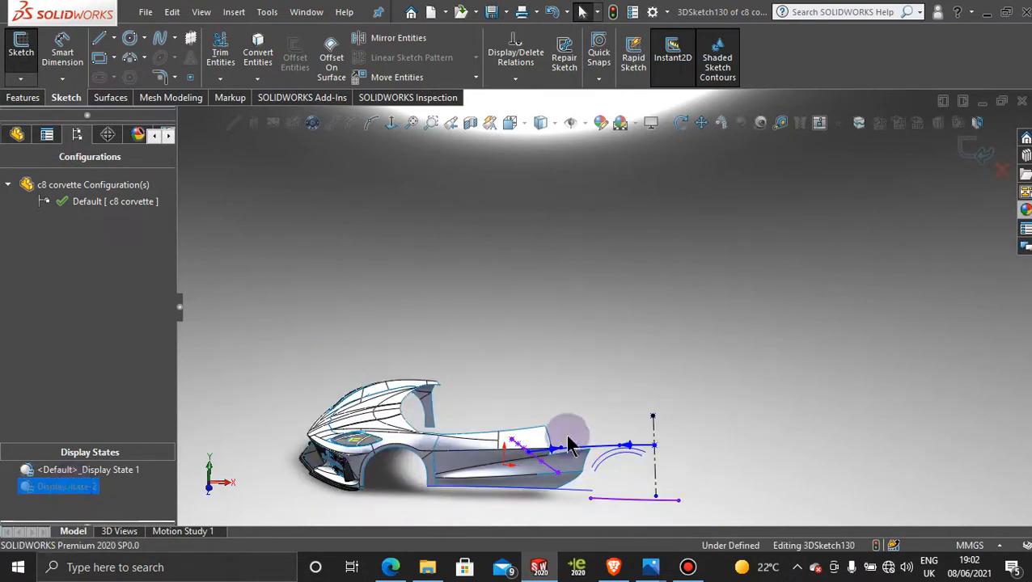
pyautogui.scroll(-6, 570, 443)
pyautogui.moveTo(581, 438); pyautogui.dragTo(602, 408, button='middle')
pyautogui.click(95, 470)
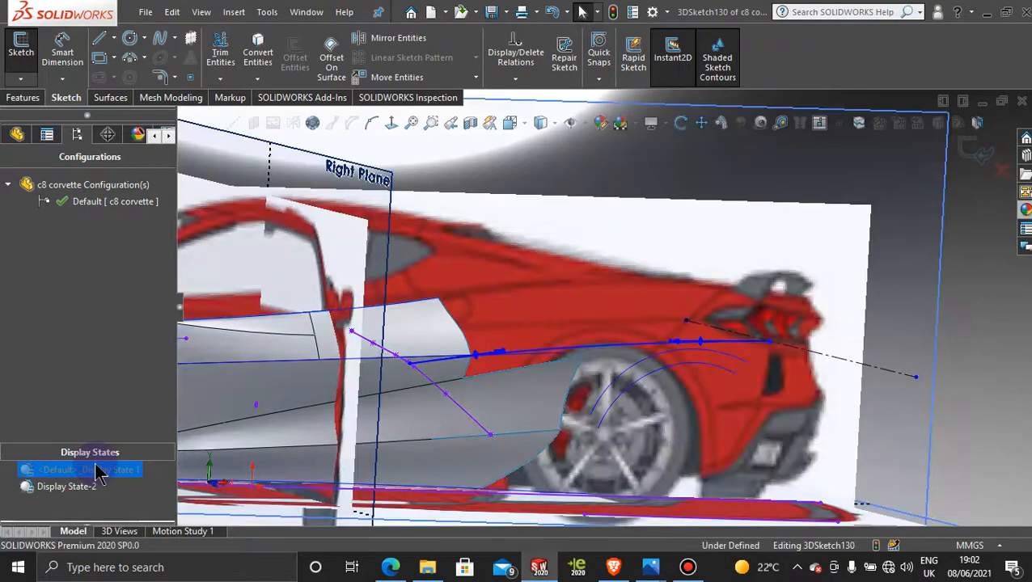
# - Compare the crease spline and door panels with the side reference image from the Front view and an angled view
pyautogui.press('space')
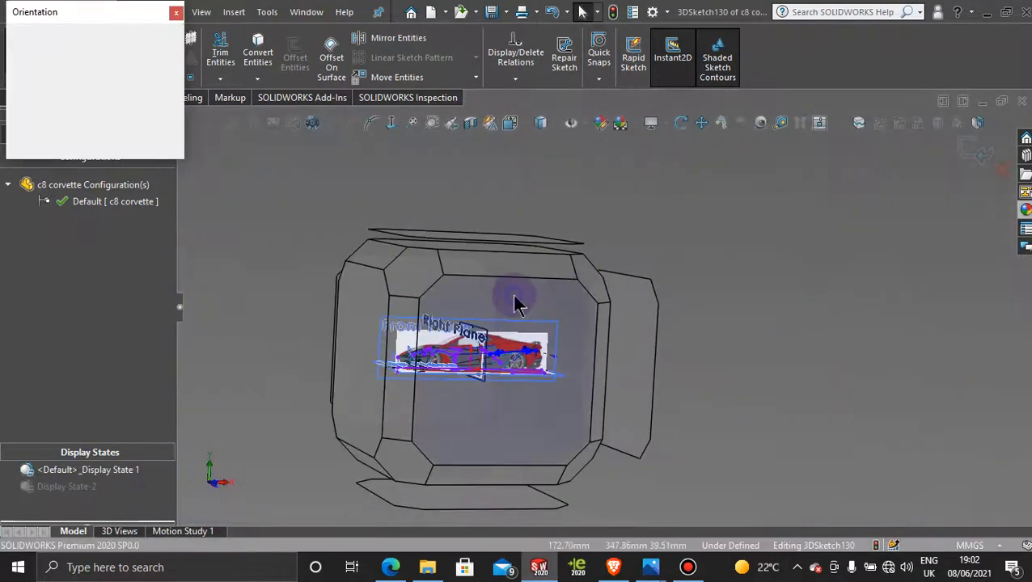
pyautogui.click(515, 298)
pyautogui.scroll(-5, 697, 307)
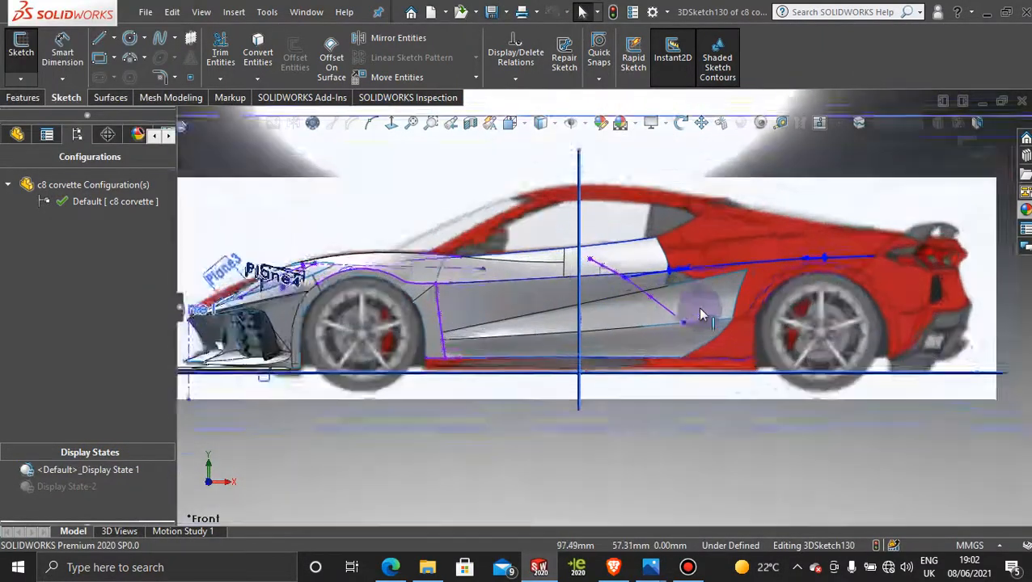
pyautogui.scroll(-3, 751, 320)
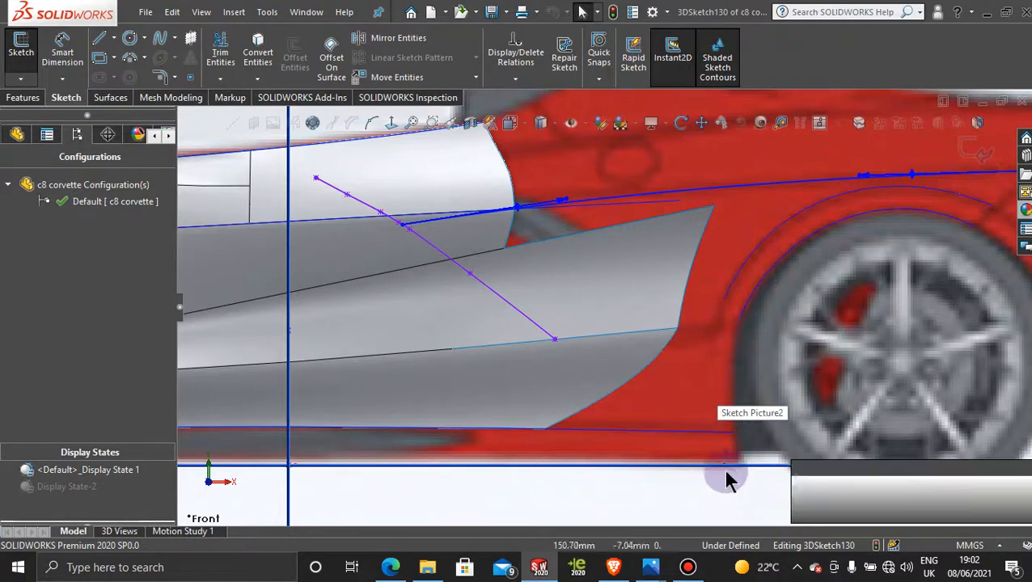
pyautogui.moveTo(710, 482); pyautogui.dragTo(753, 474, button='middle')
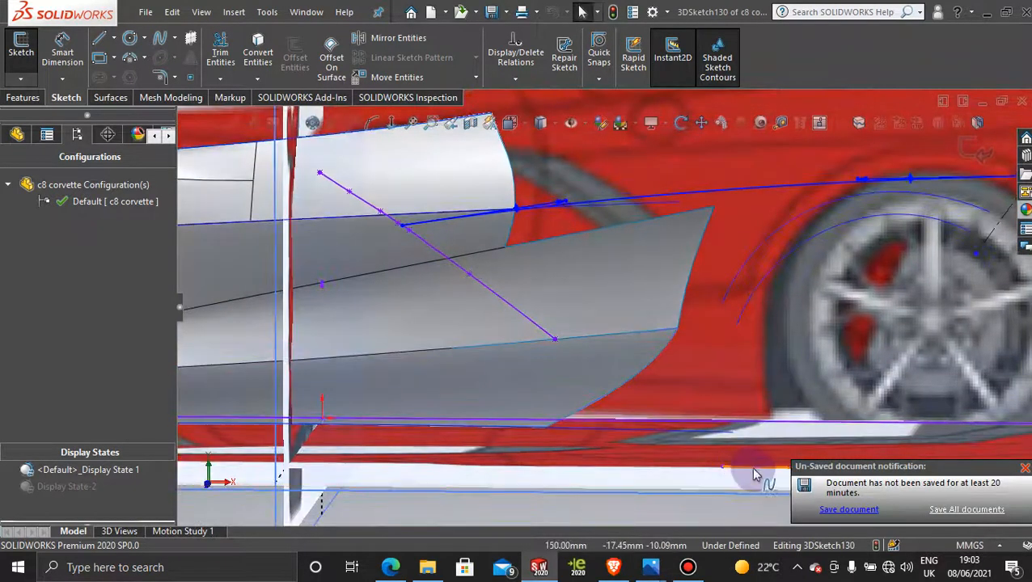
pyautogui.scroll(5, 744, 477)
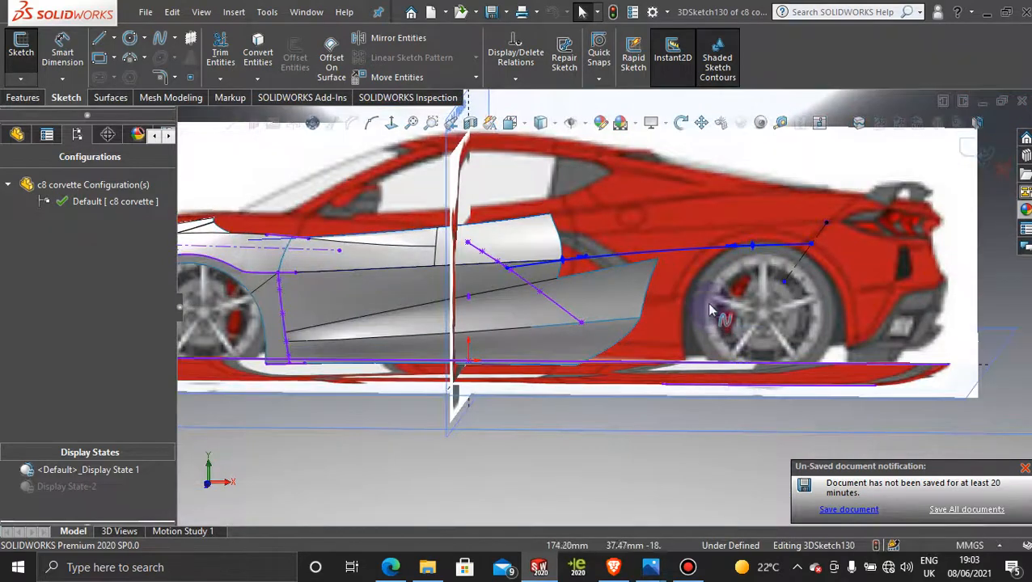
pyautogui.scroll(-2, 710, 346)
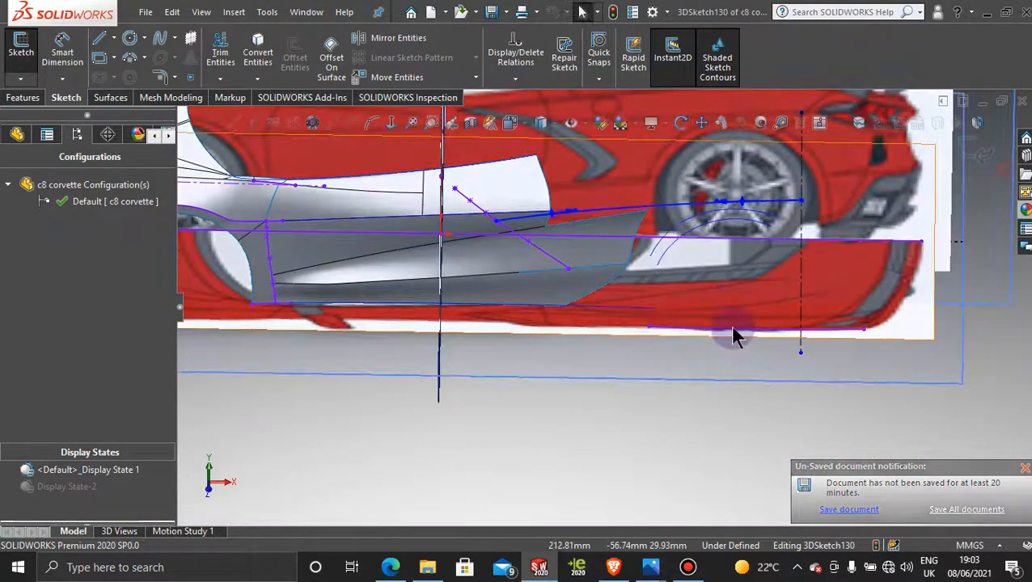
# - Extend the front end of the rear body-side spline in Sketch105 forward to about X 108.7 mm and adjust its tangent handle to the reference outline
pyautogui.rightClick(733, 335)
pyautogui.rightClick(722, 329)
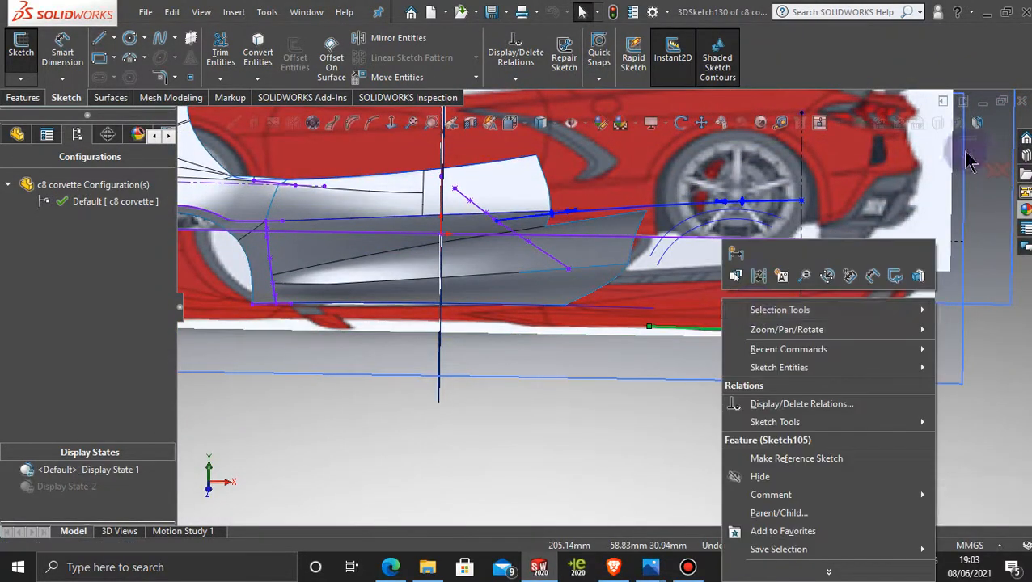
pyautogui.click(973, 150)
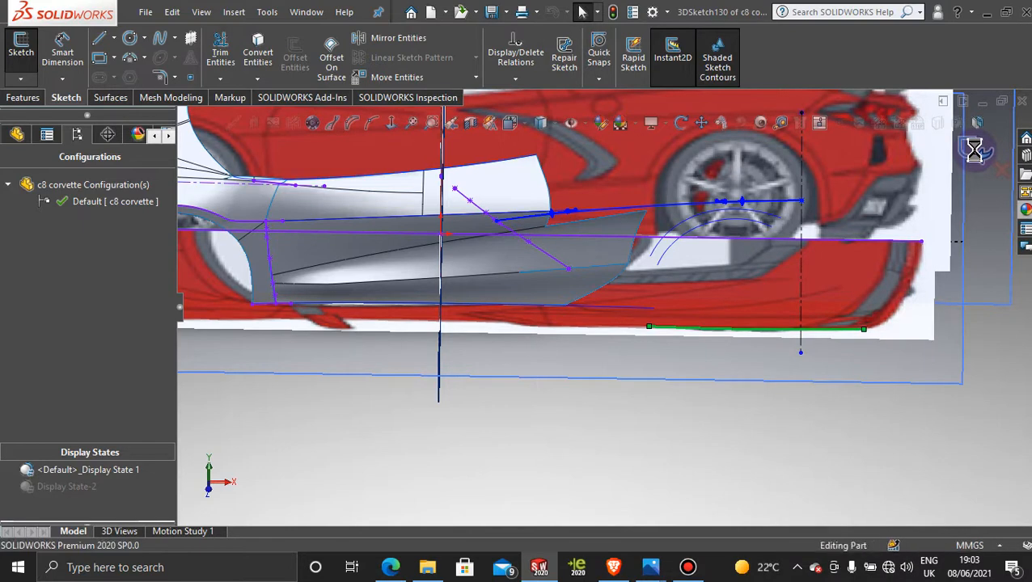
pyautogui.moveTo(578, 417); pyautogui.dragTo(670, 335, button='middle')
pyautogui.rightClick(684, 313)
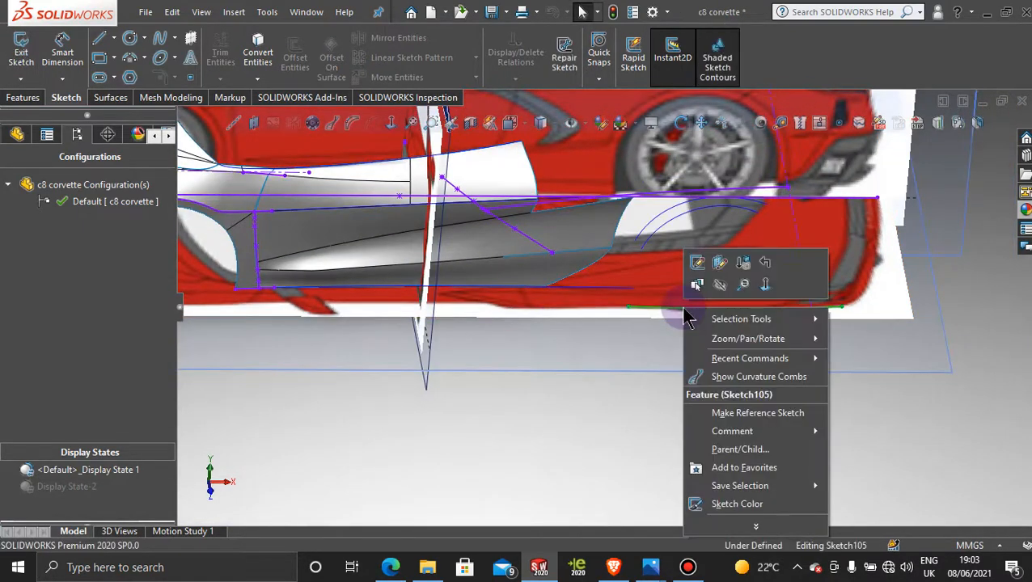
pyautogui.click(696, 264)
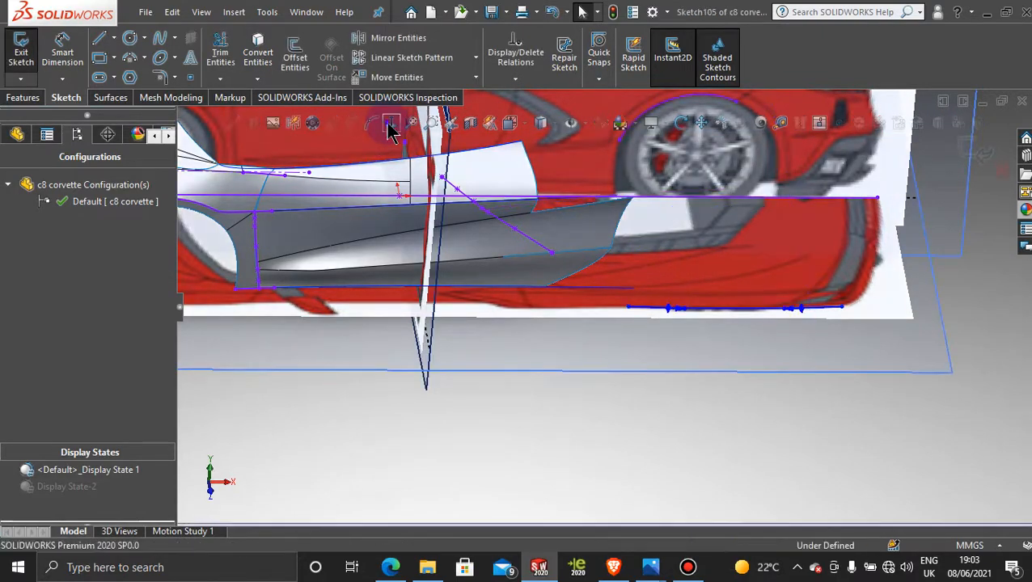
pyautogui.scroll(-5, 712, 388)
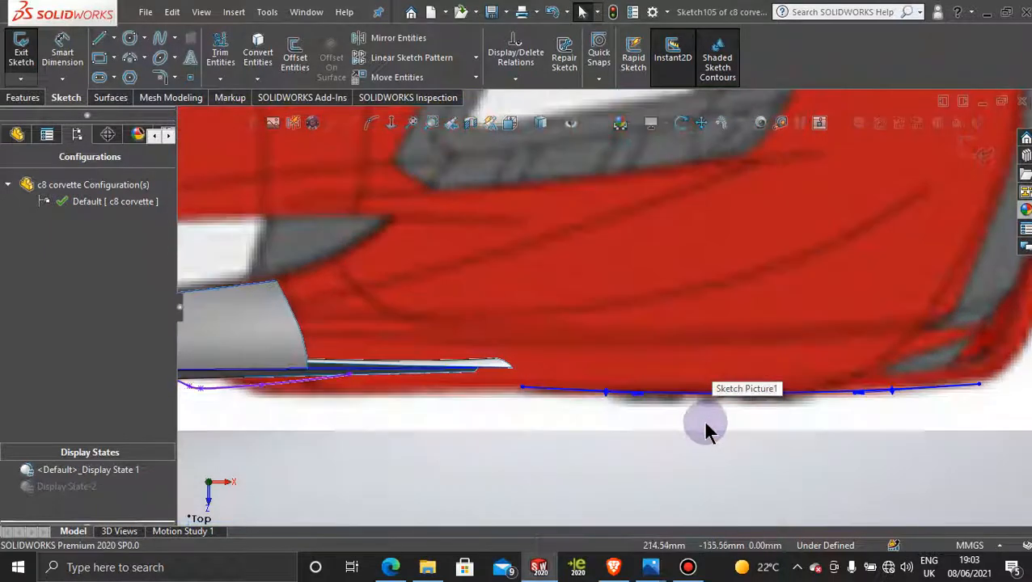
pyautogui.moveTo(479, 396); pyautogui.dragTo(396, 395)
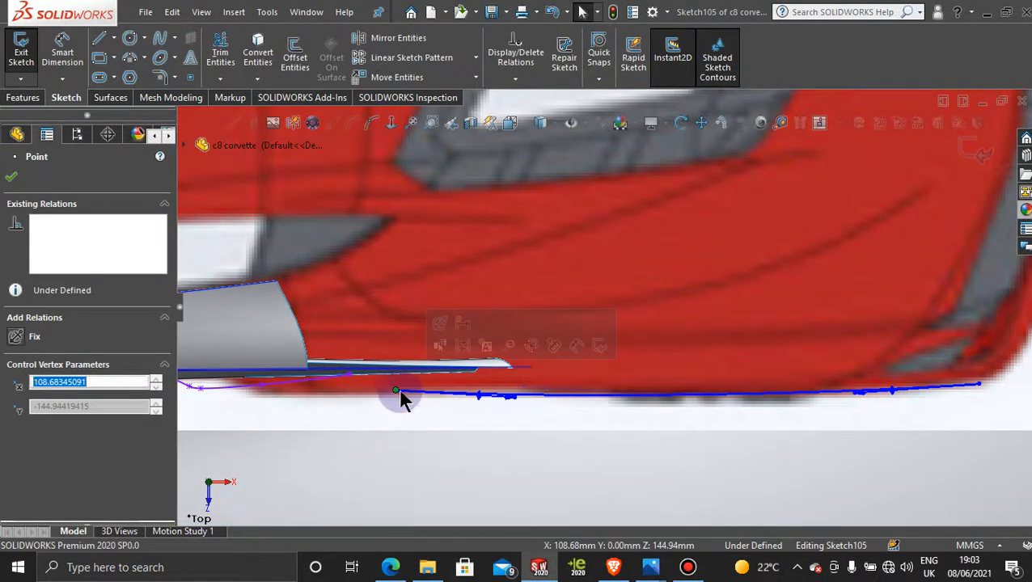
pyautogui.click(522, 395)
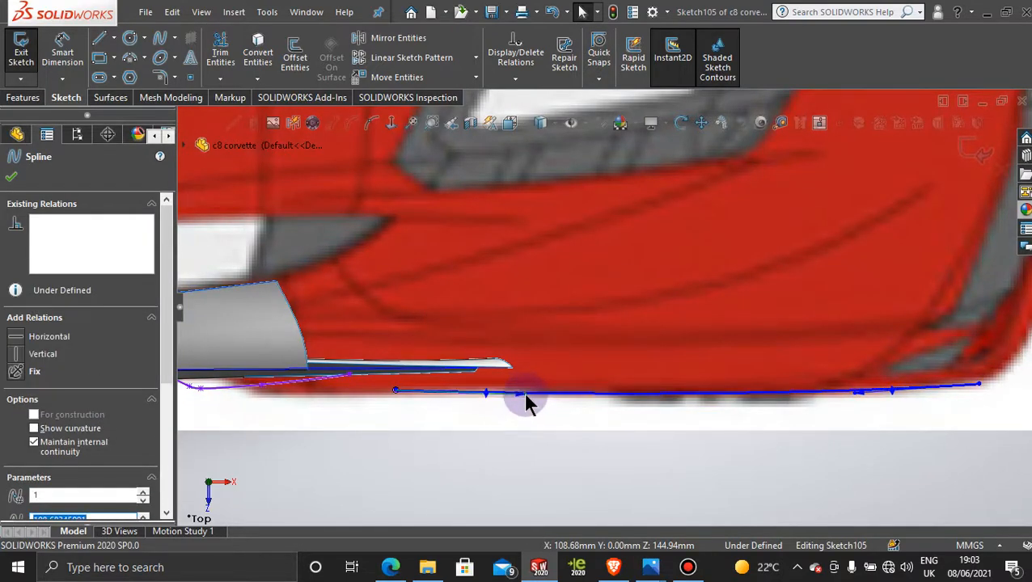
pyautogui.click(979, 152)
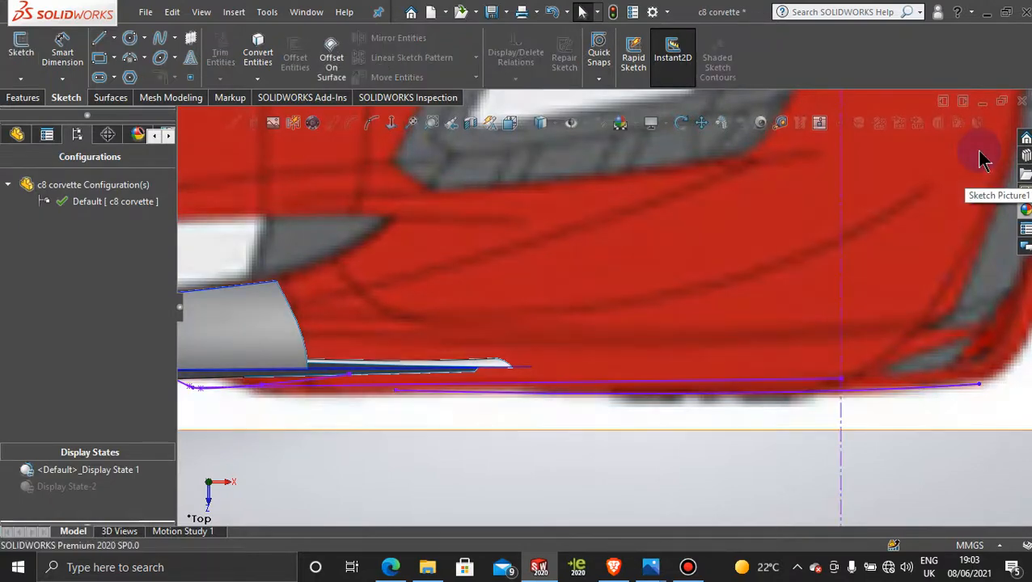
# - Activate Display State-2 to hide the reference images around the rear side curves
pyautogui.moveTo(643, 455)
pyautogui.mouseDown(button='middle')
pyautogui.moveTo(644, 414)
pyautogui.moveTo(655, 410)
pyautogui.moveTo(613, 348)
pyautogui.moveTo(618, 308)
pyautogui.mouseUp(button='middle')
pyautogui.scroll(4, 646, 406)
pyautogui.scroll(-4, 566, 485)
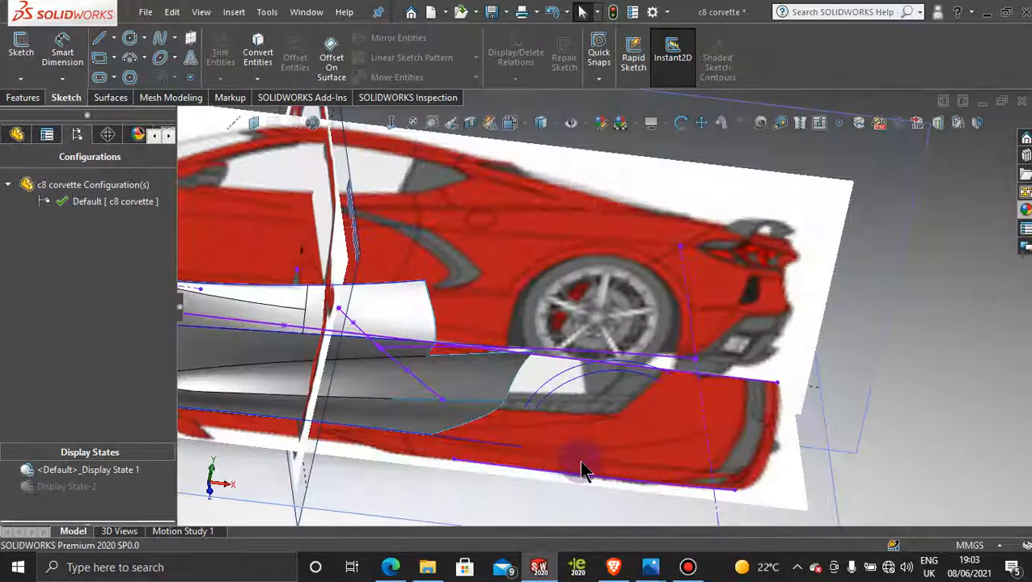
pyautogui.click(531, 421)
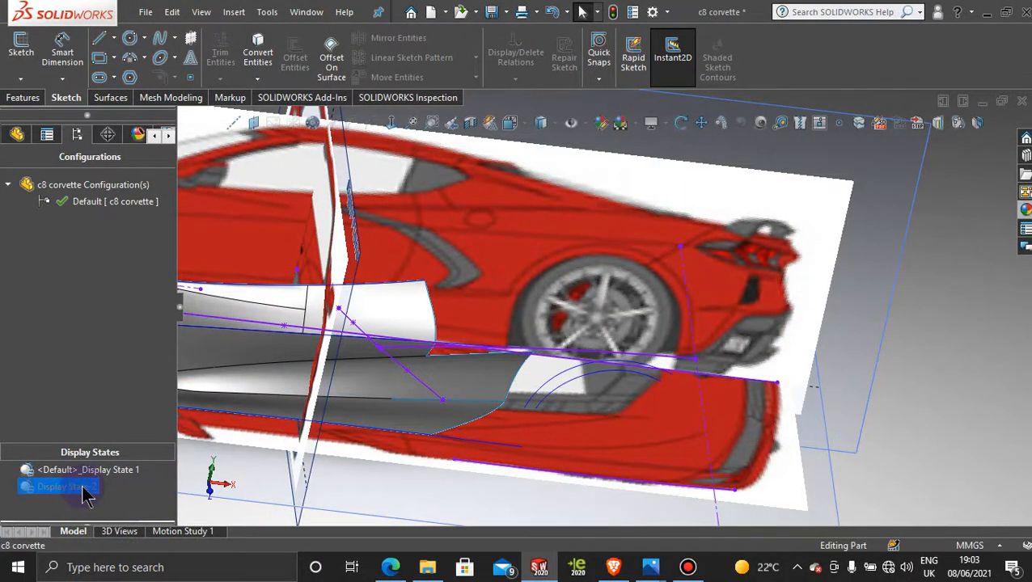
# - Examine the gap between the door panels' rear edges and the wheel arch curves from the Front view in Display State-2
pyautogui.doubleClick(84, 489)
pyautogui.moveTo(571, 438)
pyautogui.mouseDown(button='middle')
pyautogui.moveTo(568, 392)
pyautogui.moveTo(588, 475)
pyautogui.moveTo(643, 486)
pyautogui.moveTo(606, 481)
pyautogui.moveTo(595, 392)
pyautogui.moveTo(585, 441)
pyautogui.moveTo(605, 468)
pyautogui.mouseUp(button='middle')
pyautogui.press('space')
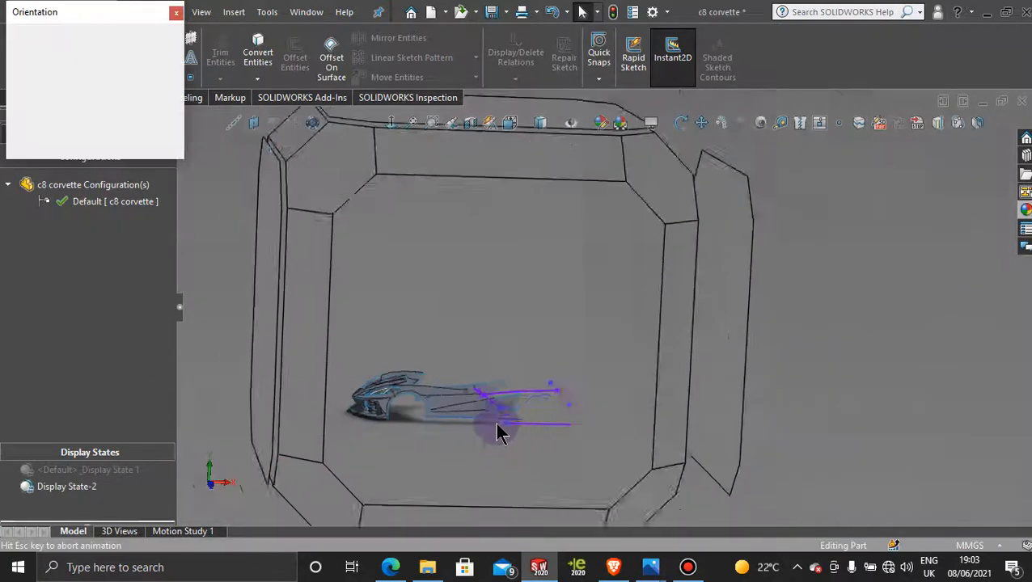
pyautogui.click(496, 424)
pyautogui.scroll(-3, 716, 446)
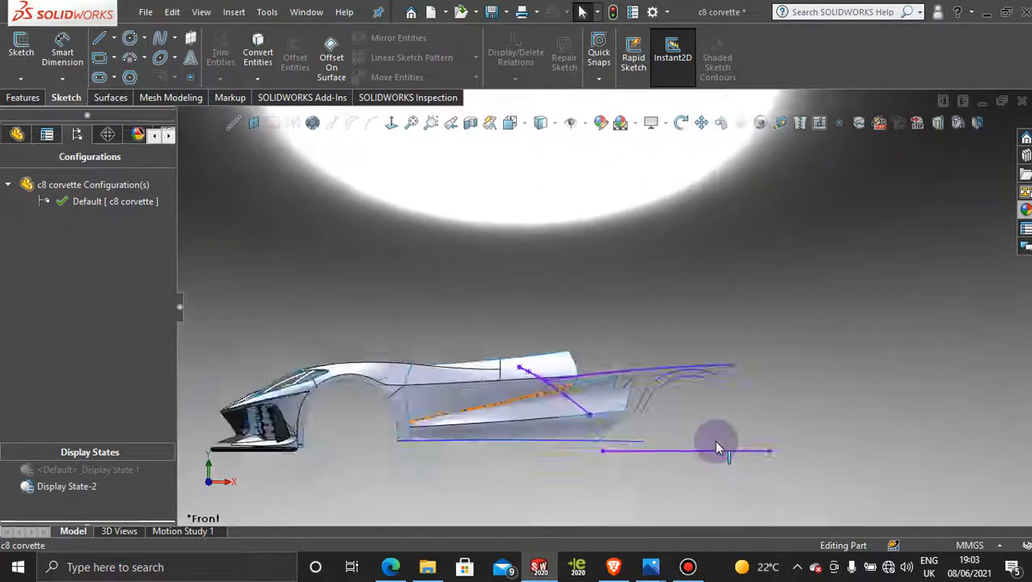
pyautogui.scroll(-6, 605, 370)
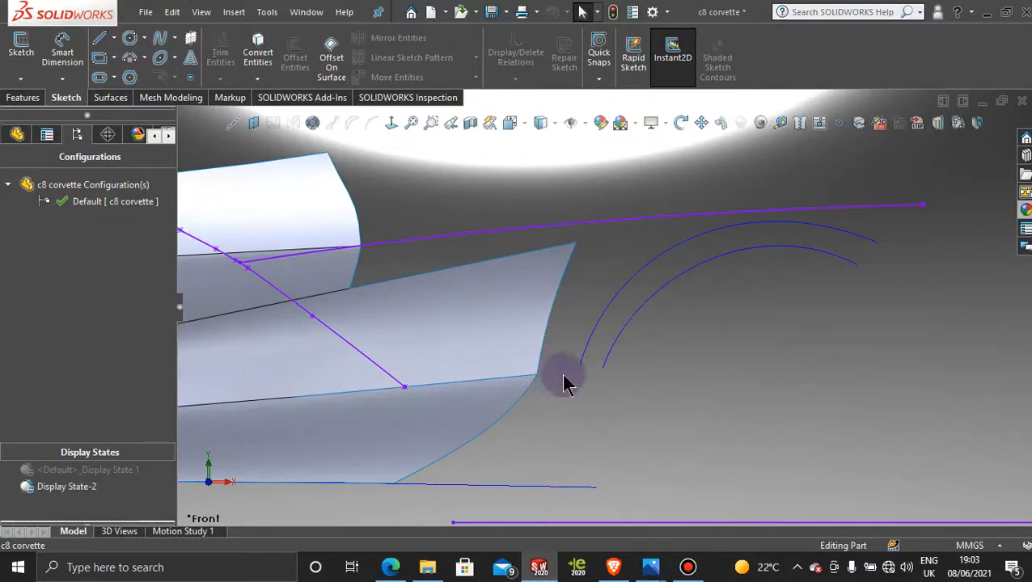
pyautogui.scroll(2, 618, 367)
pyautogui.scroll(-3, 554, 315)
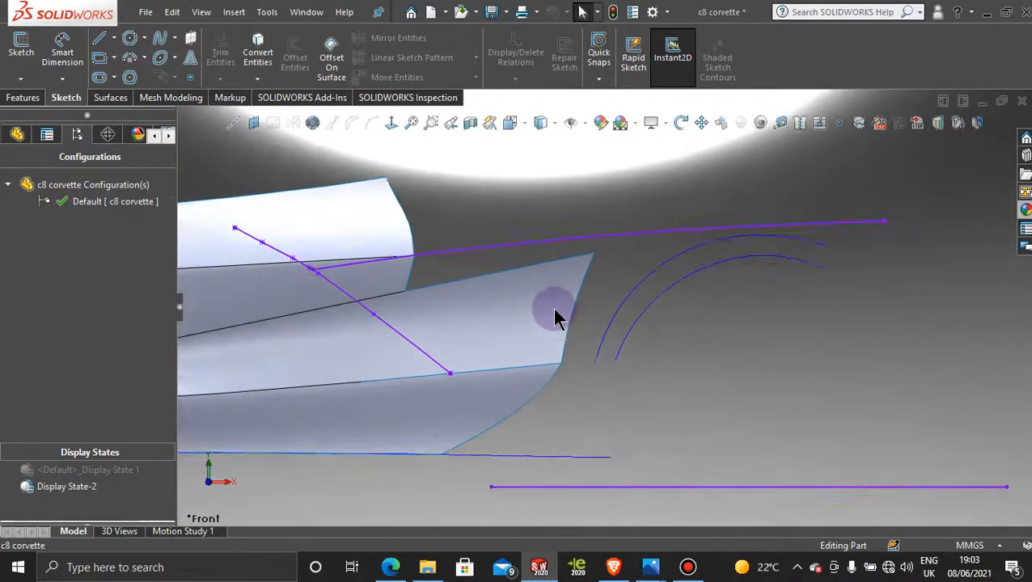
pyautogui.scroll(3, 460, 376)
pyautogui.scroll(-2, 502, 306)
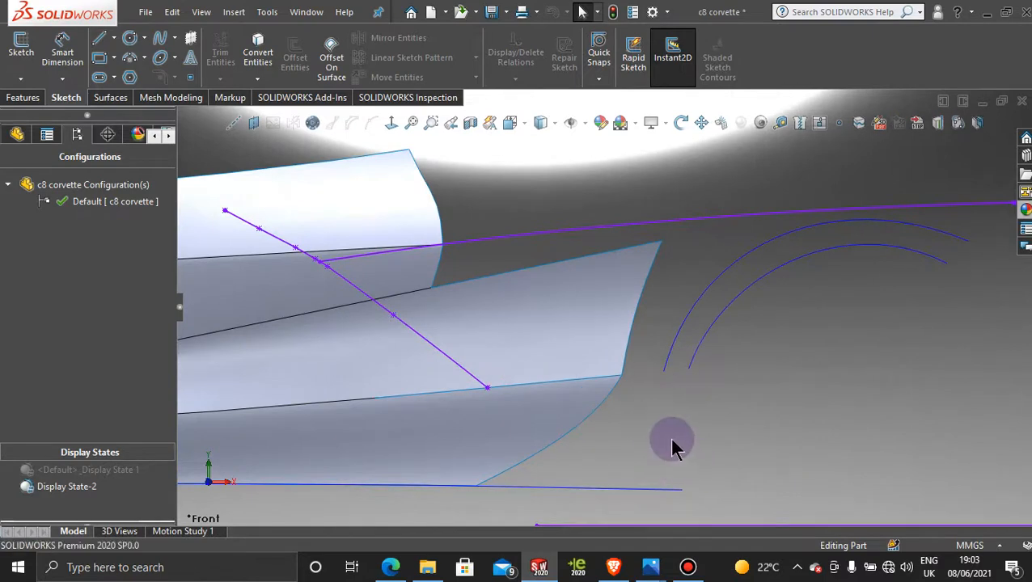
# - Draw a two-point 3D sketch spline about 57 mm long, joining the crease spline's lower end to the outer wheel arch curve's lower front end
pyautogui.click(20, 79)
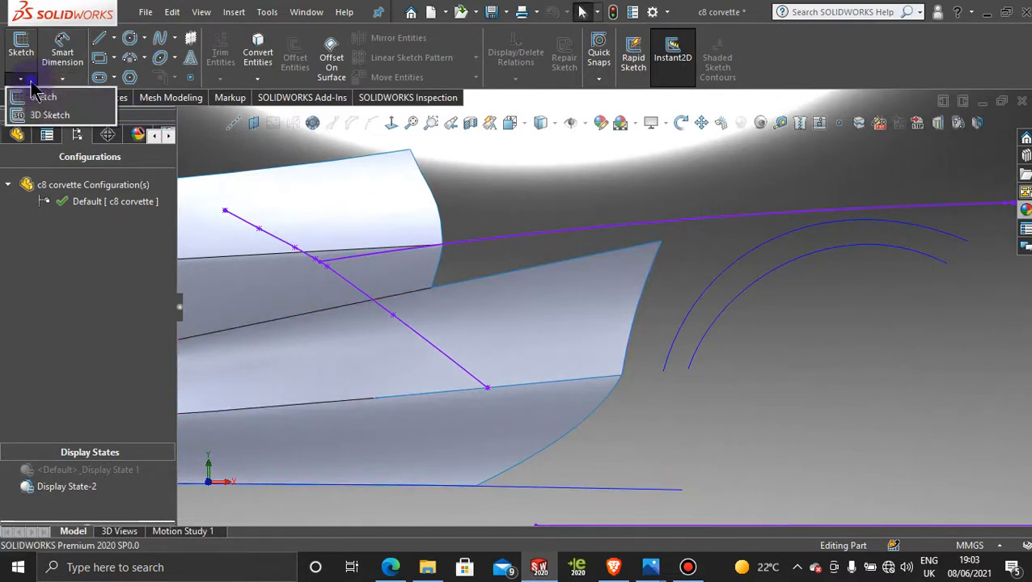
pyautogui.click(36, 111)
pyautogui.click(159, 45)
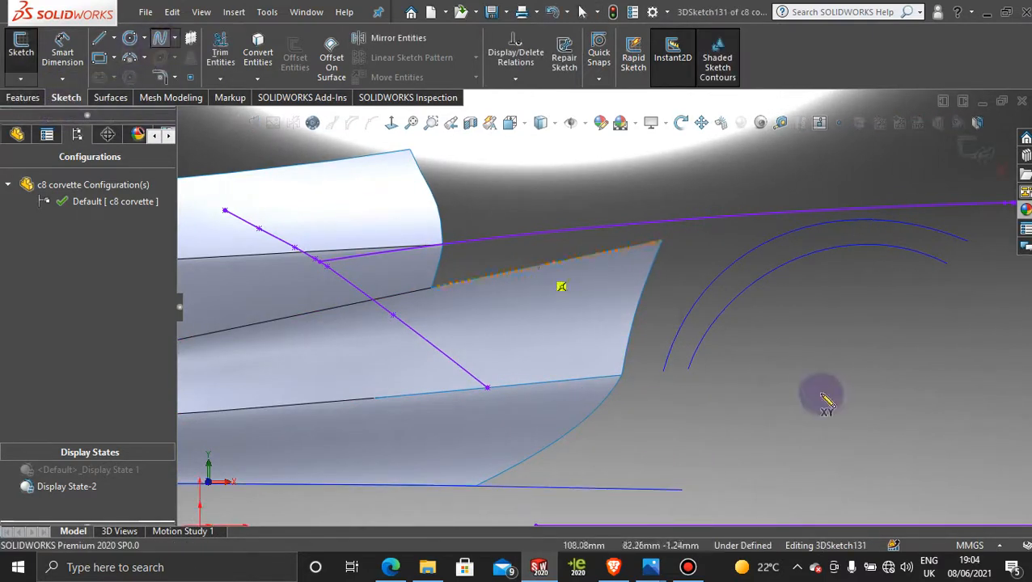
pyautogui.click(669, 354)
pyautogui.click(488, 389)
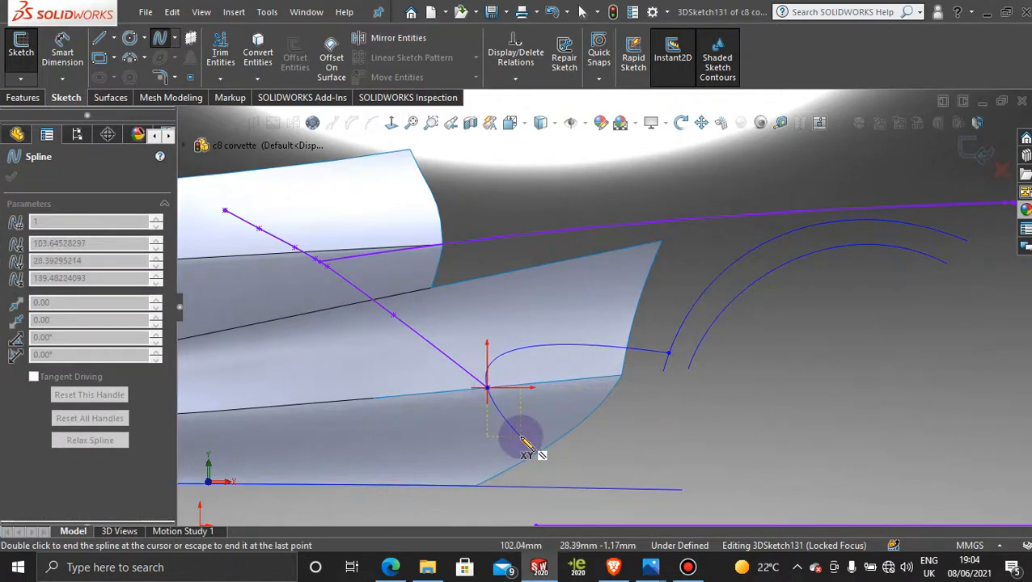
pyautogui.press('Escape')
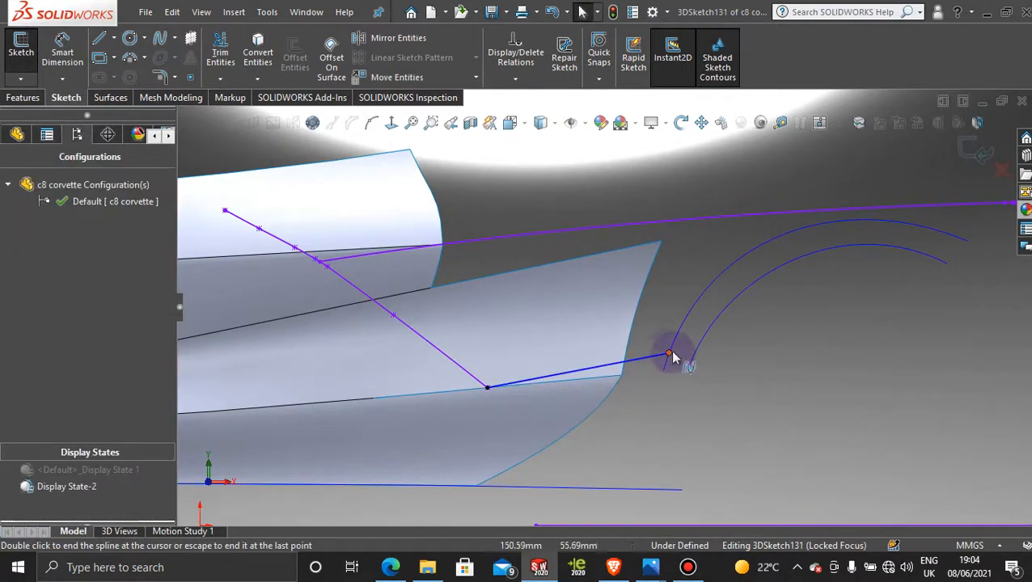
pyautogui.moveTo(668, 354)
pyautogui.mouseDown()
pyautogui.moveTo(660, 403)
pyautogui.moveTo(663, 371)
pyautogui.mouseUp()
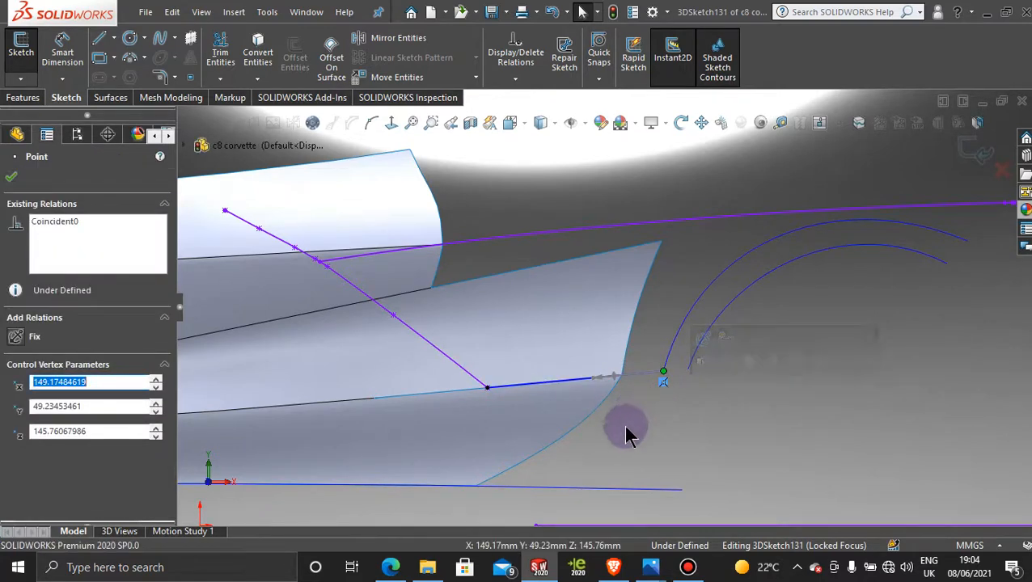
pyautogui.click(627, 433)
# - Compare the lower connecting spline from angled views with the body side ahead of the rear wheel in the Corvette rear three-quarter photo
pyautogui.moveTo(633, 432)
pyautogui.mouseDown(button='middle')
pyautogui.moveTo(635, 239)
pyautogui.moveTo(663, 515)
pyautogui.moveTo(659, 438)
pyautogui.moveTo(652, 490)
pyautogui.moveTo(536, 421)
pyautogui.mouseUp(button='middle')
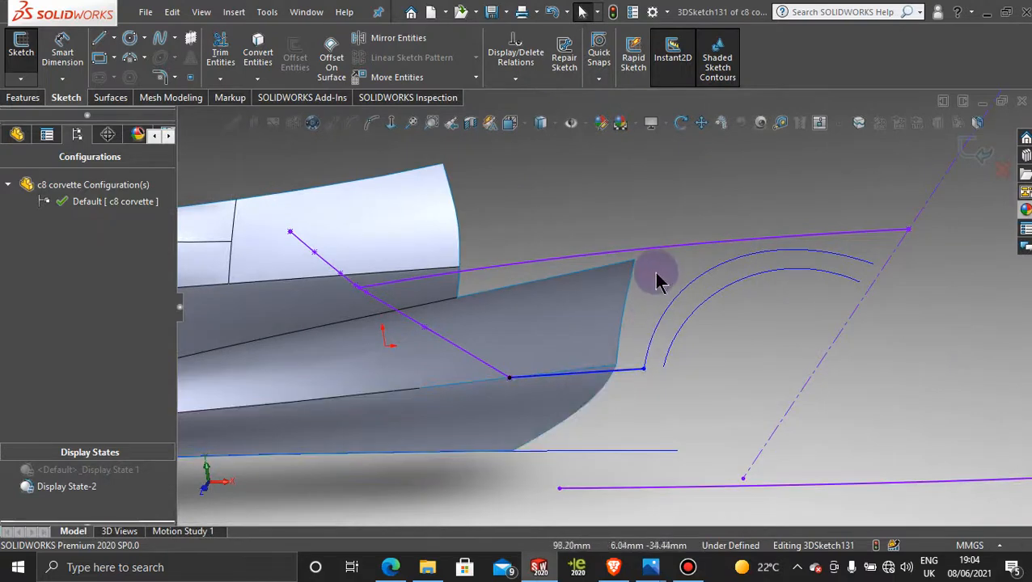
pyautogui.moveTo(658, 281); pyautogui.dragTo(663, 384, button='middle')
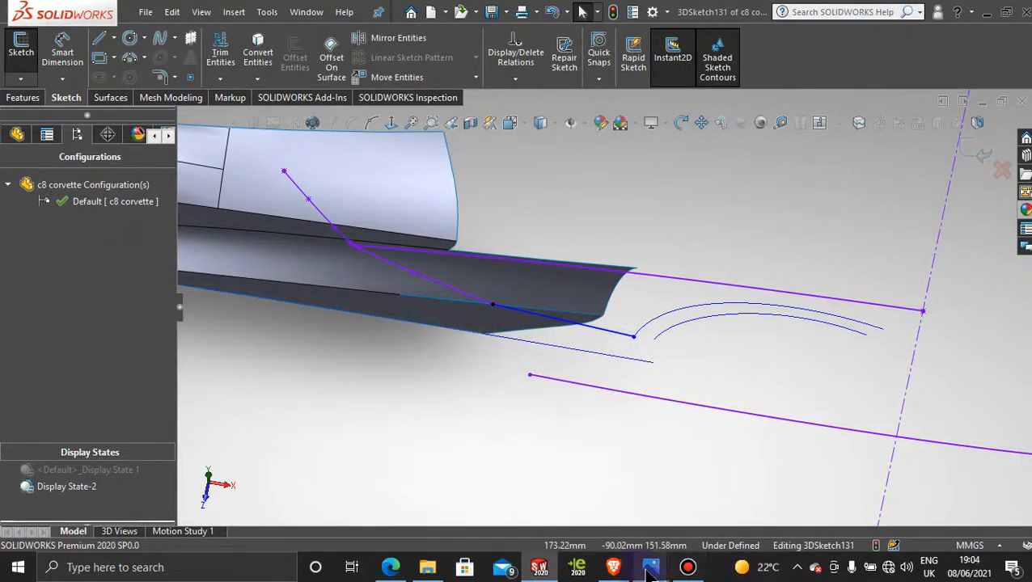
pyautogui.moveTo(647, 571)
pyautogui.click(656, 493)
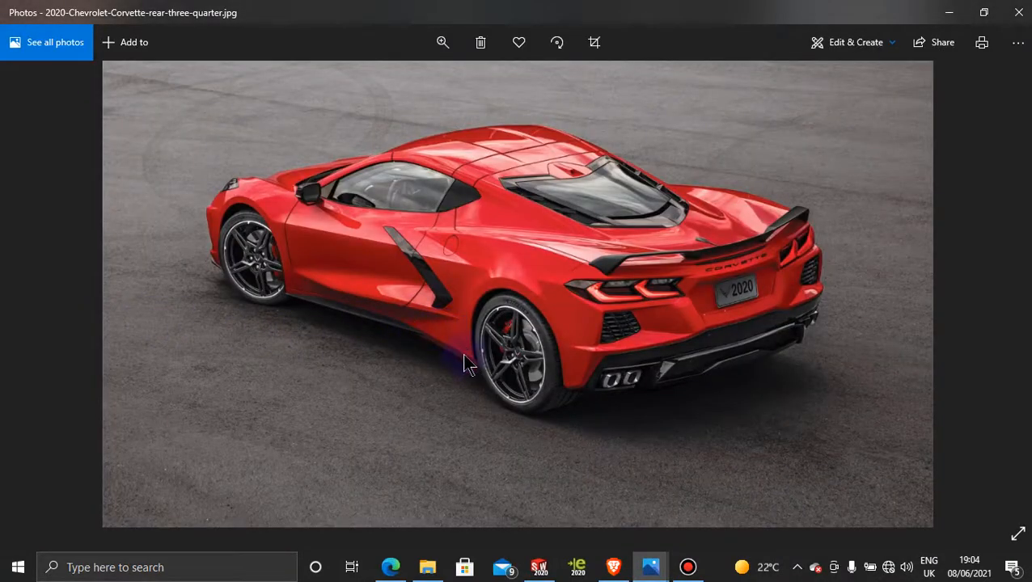
pyautogui.click(946, 20)
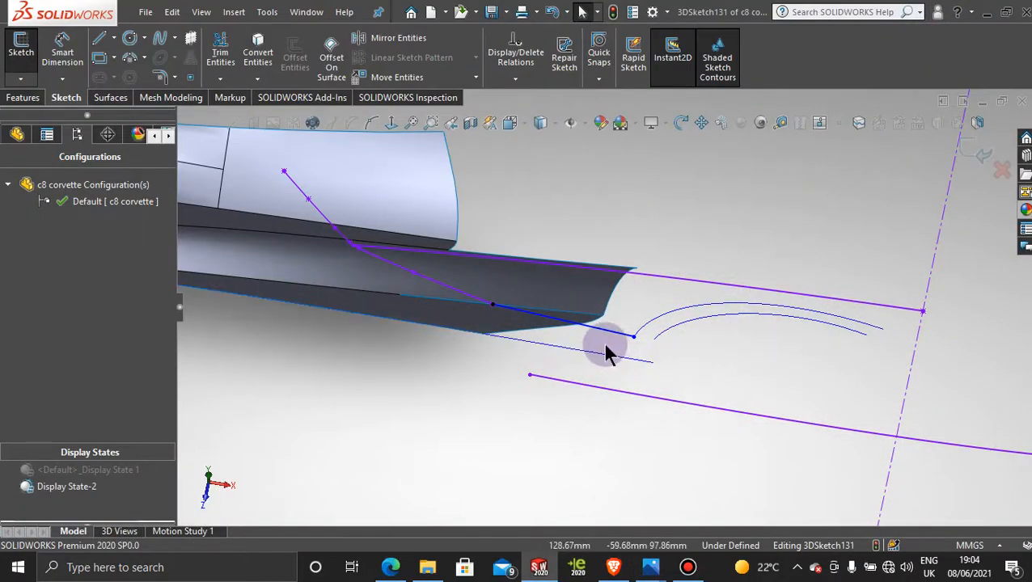
# - Add a middle point to the lower connecting spline, bow it slightly toward the body in the Top view, and exit the 3D sketch
pyautogui.press('space')
pyautogui.click(511, 332)
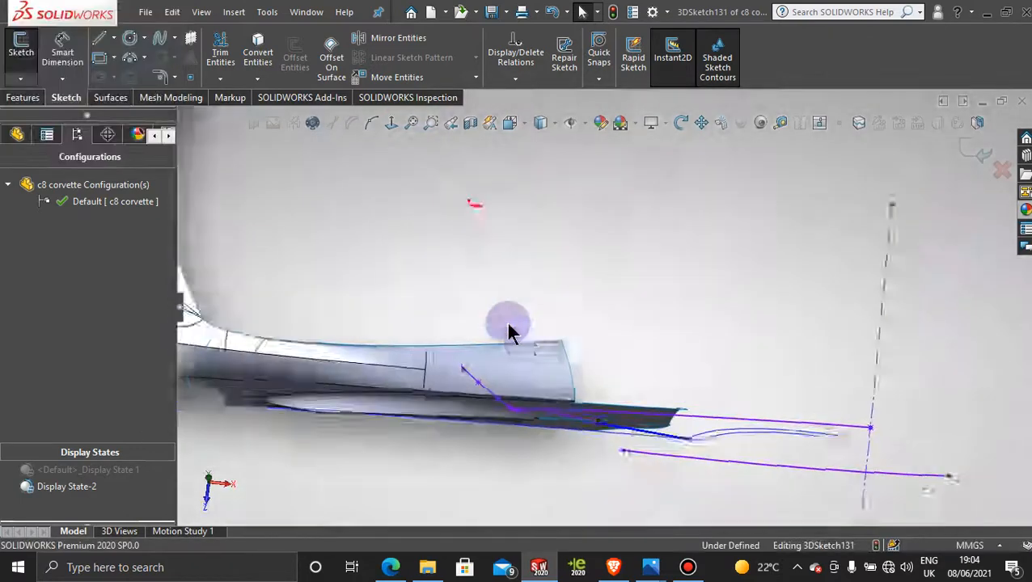
pyautogui.scroll(-1, 723, 349)
pyautogui.scroll(-2, 711, 322)
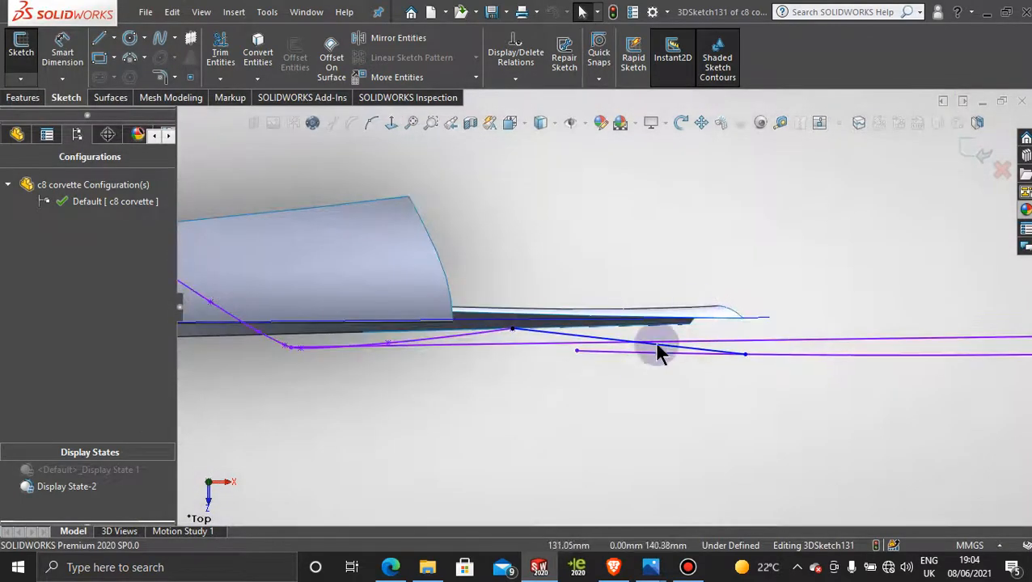
pyautogui.click(625, 348)
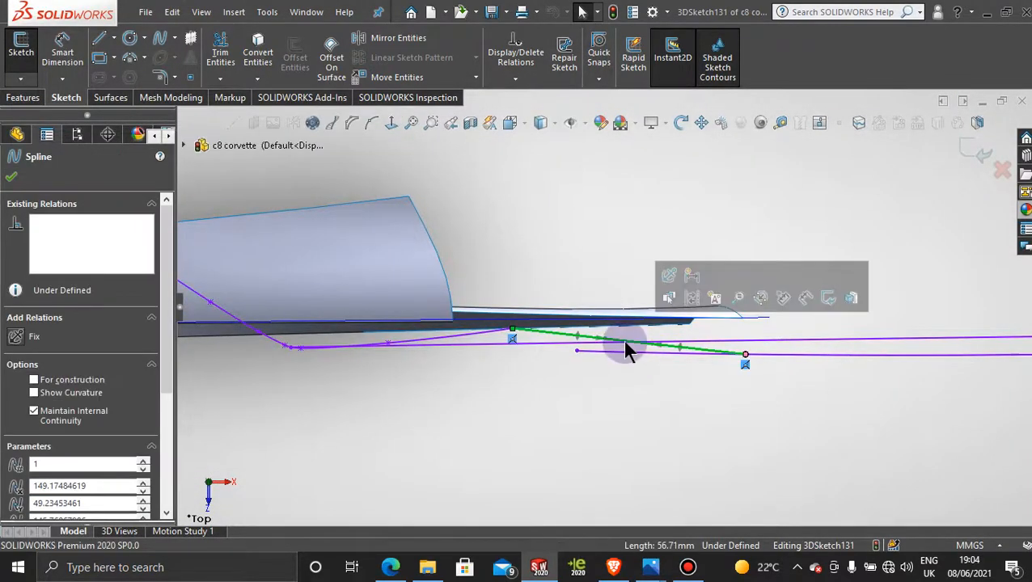
pyautogui.click(614, 341)
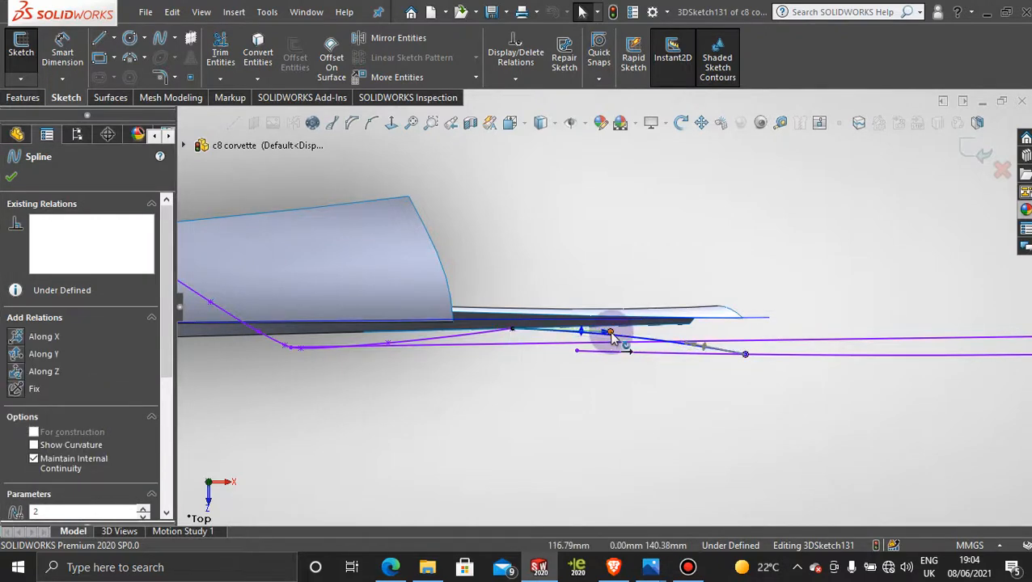
pyautogui.moveTo(612, 341)
pyautogui.mouseDown(button='middle')
pyautogui.moveTo(660, 380)
pyautogui.moveTo(635, 364)
pyautogui.moveTo(638, 220)
pyautogui.moveTo(652, 279)
pyautogui.moveTo(620, 329)
pyautogui.moveTo(638, 380)
pyautogui.moveTo(645, 361)
pyautogui.moveTo(670, 350)
pyautogui.mouseUp(button='middle')
pyautogui.click(967, 153)
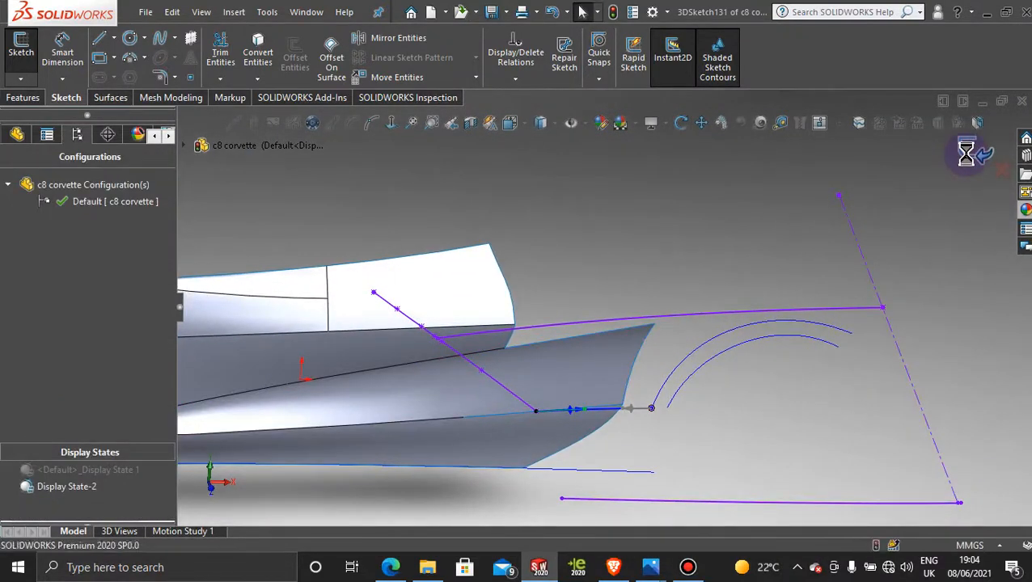
pyautogui.click(745, 384)
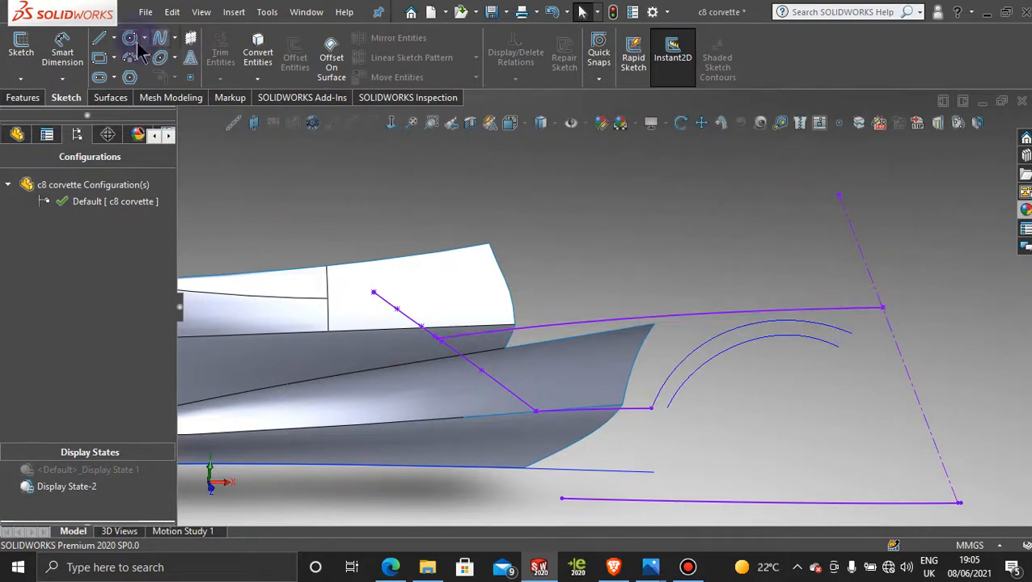
# - Draw a two-point 3D sketch spline joining the outer wheel arch curve's rear end to the rear end of the upper body-side spline
pyautogui.click(20, 79)
pyautogui.click(34, 114)
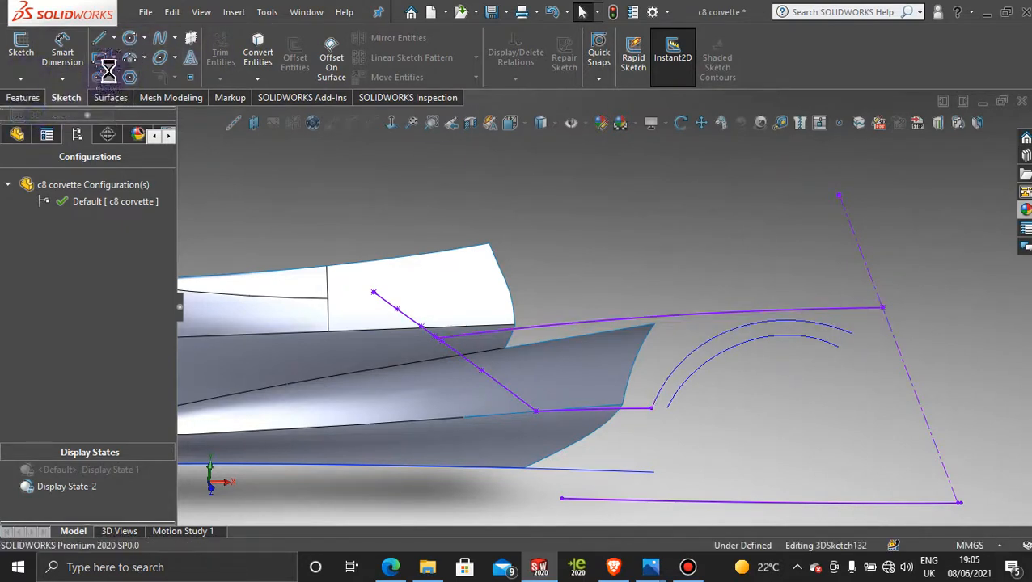
pyautogui.click(159, 42)
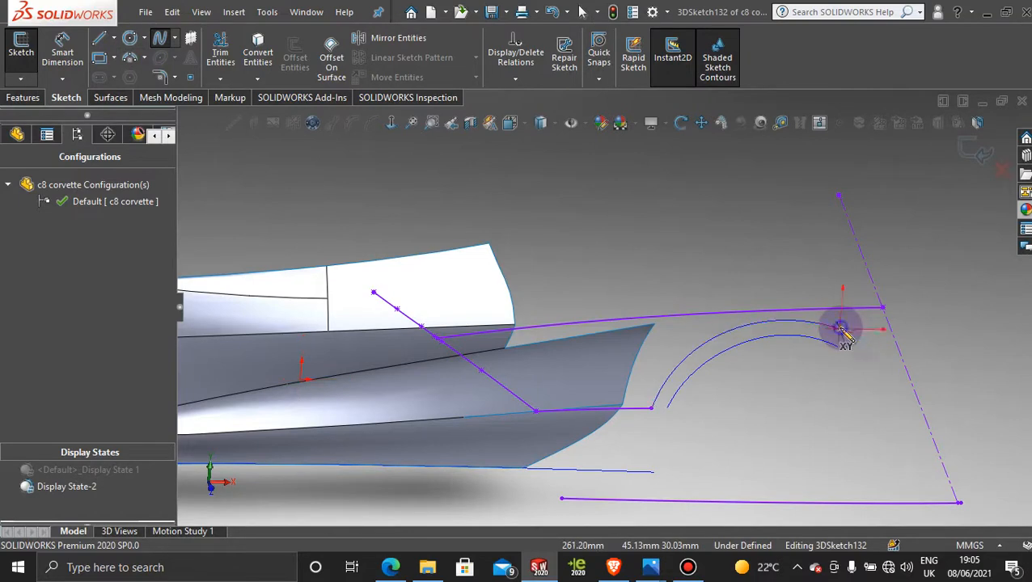
pyautogui.click(841, 330)
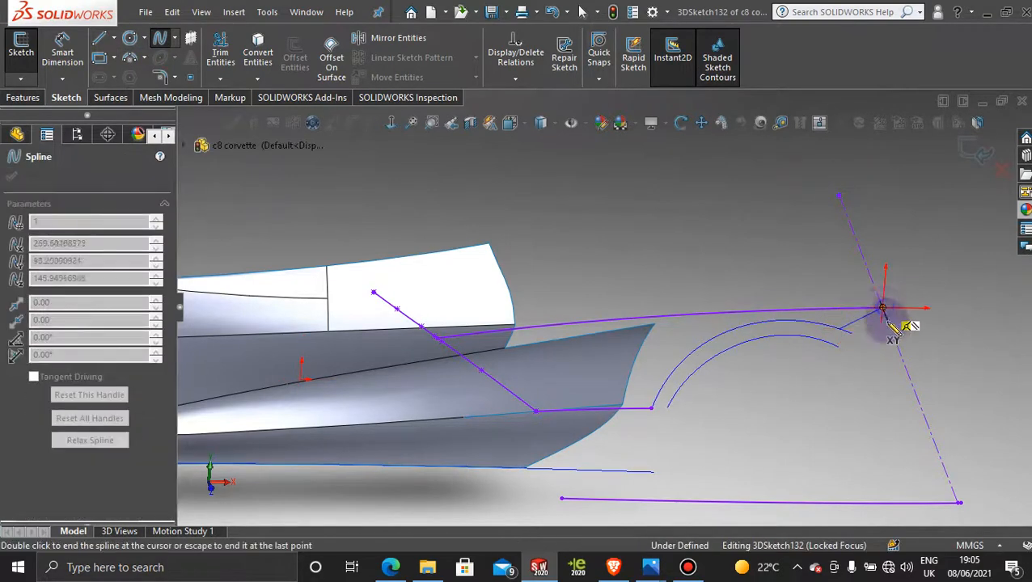
pyautogui.doubleClick(882, 308)
pyautogui.scroll(-4, 870, 350)
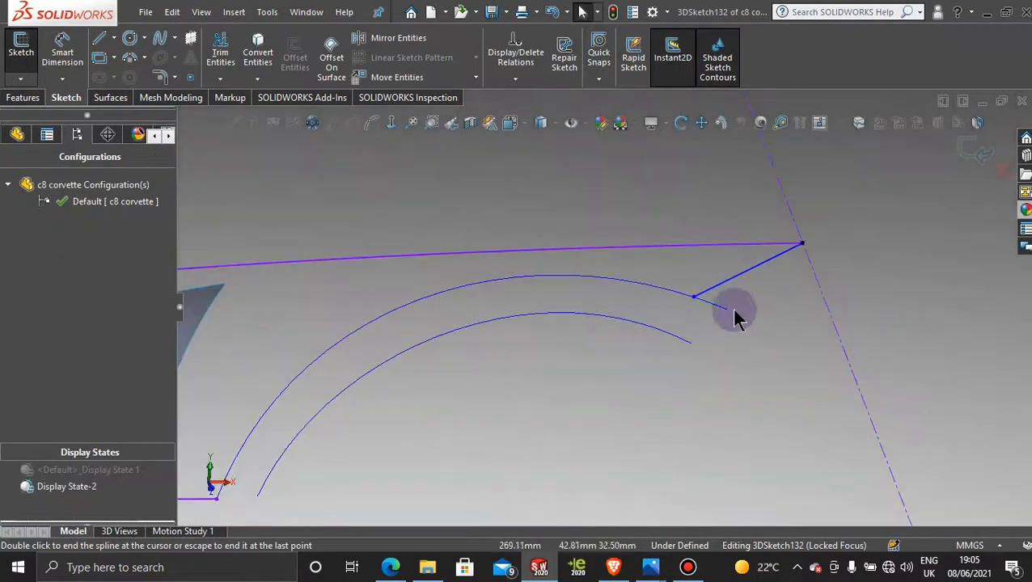
pyautogui.moveTo(693, 297); pyautogui.dragTo(759, 316)
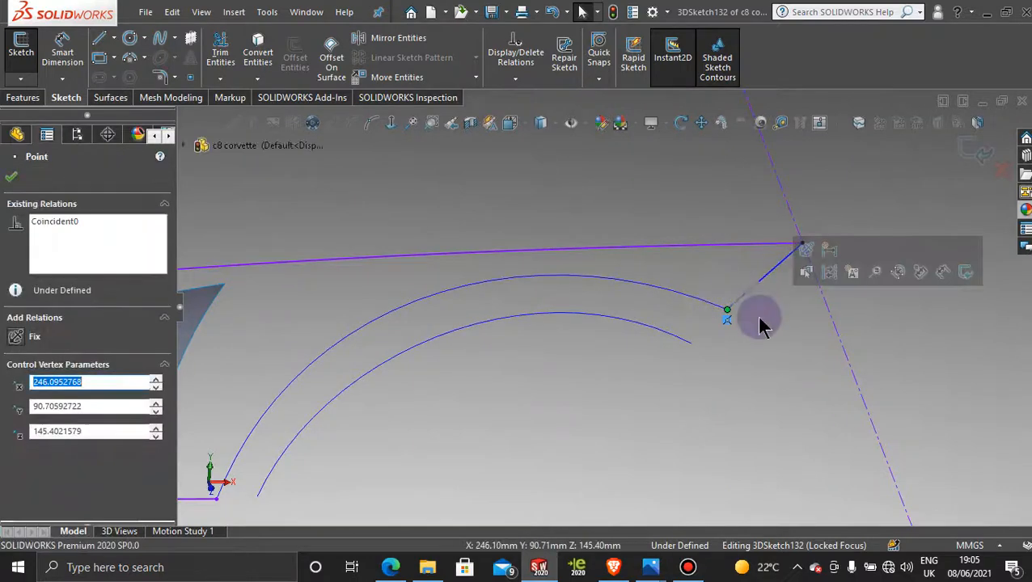
pyautogui.click(12, 177)
# - Inspect the junction between the crease spline and the front end of the upper body-side spline
pyautogui.scroll(2, 629, 267)
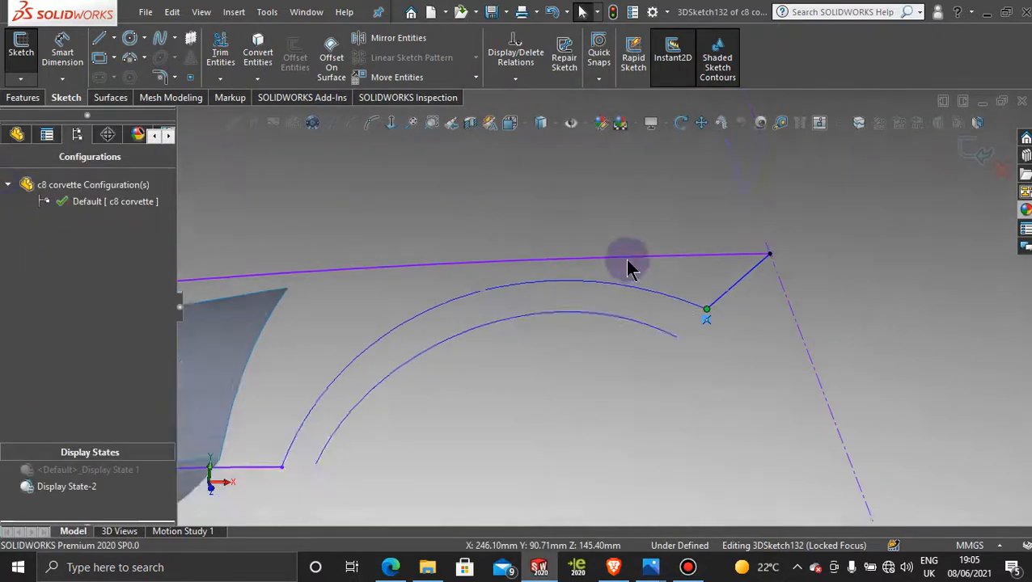
pyautogui.scroll(4, 623, 272)
pyautogui.scroll(-3, 461, 300)
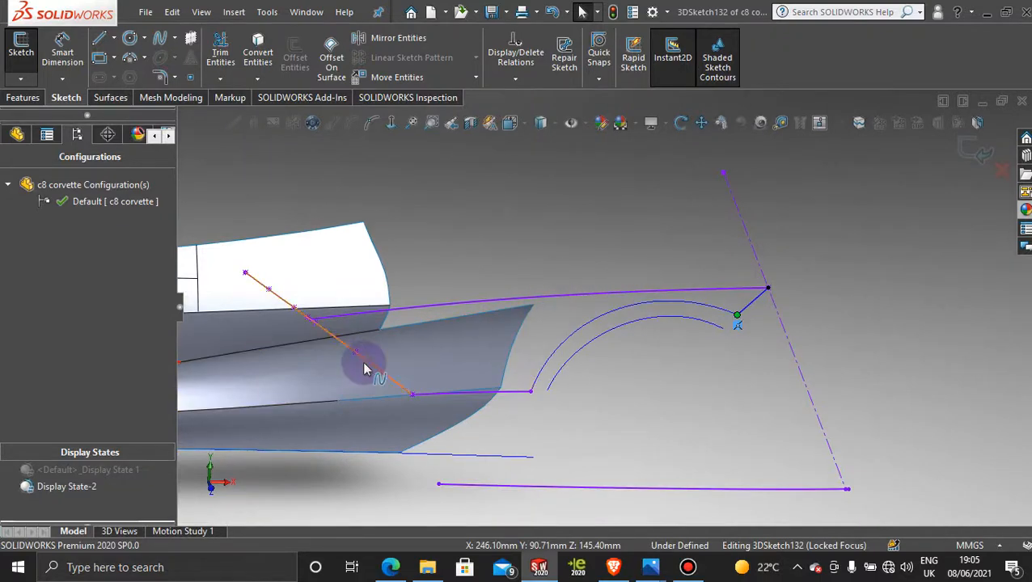
pyautogui.scroll(-3, 336, 341)
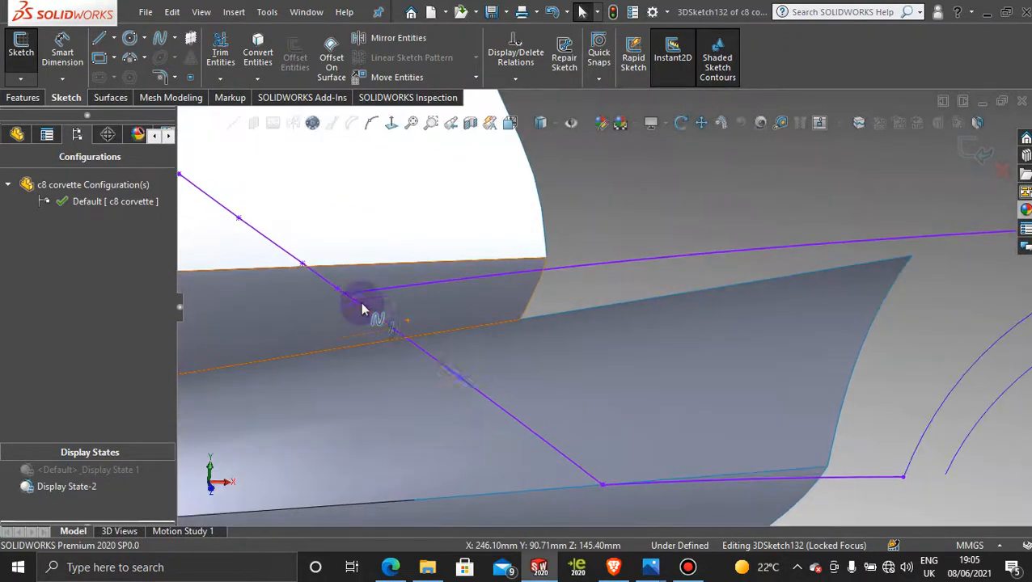
pyautogui.scroll(5, 679, 344)
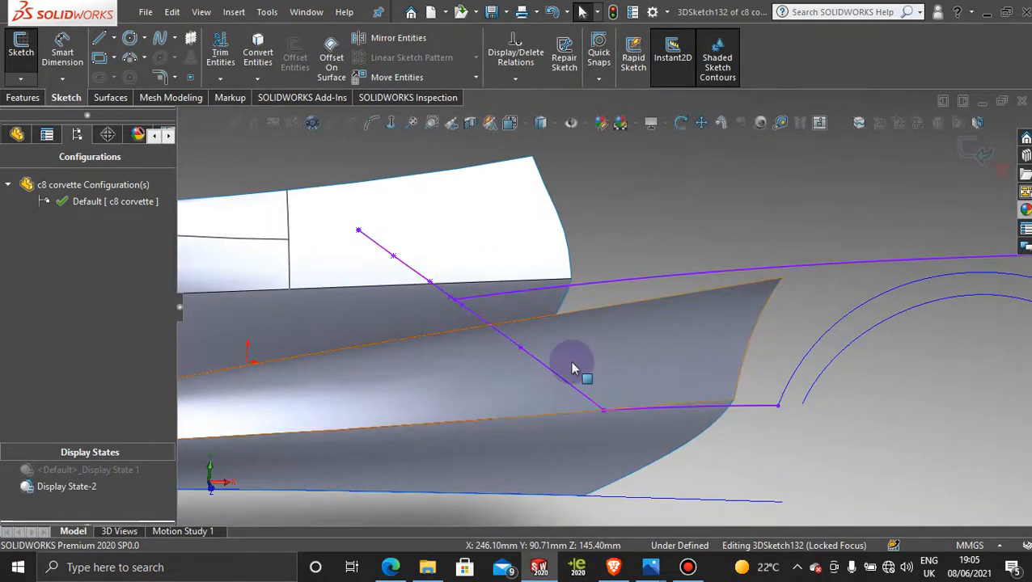
# - Sketch a multi-point spline tracing the diagonal curve from the upper side curve down to the lower curve's start, and exit the 3D sketch
pyautogui.scroll(3, 782, 315)
pyautogui.scroll(-2, 820, 302)
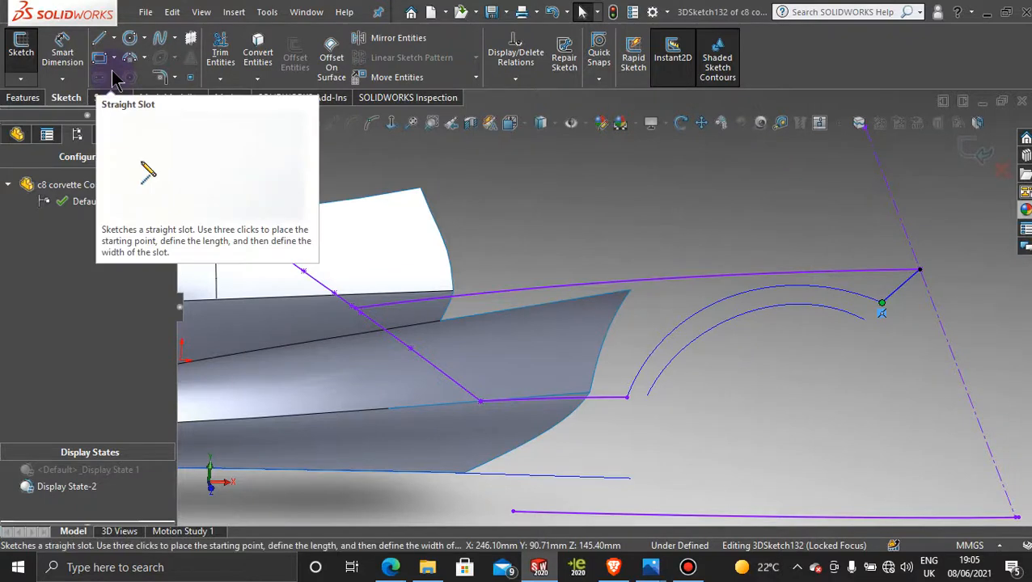
pyautogui.click(162, 44)
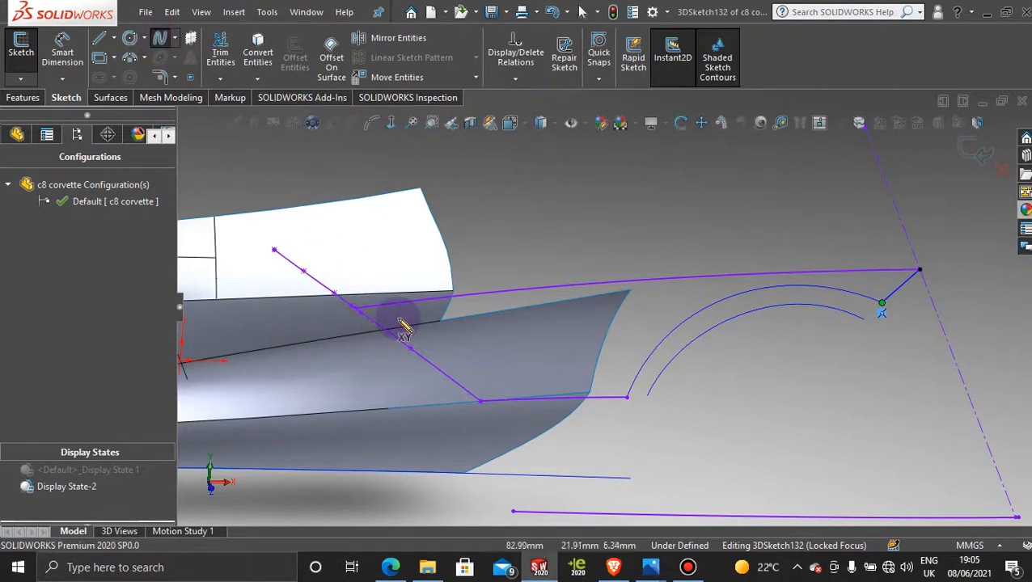
pyautogui.scroll(-4, 391, 317)
pyautogui.scroll(-3, 391, 311)
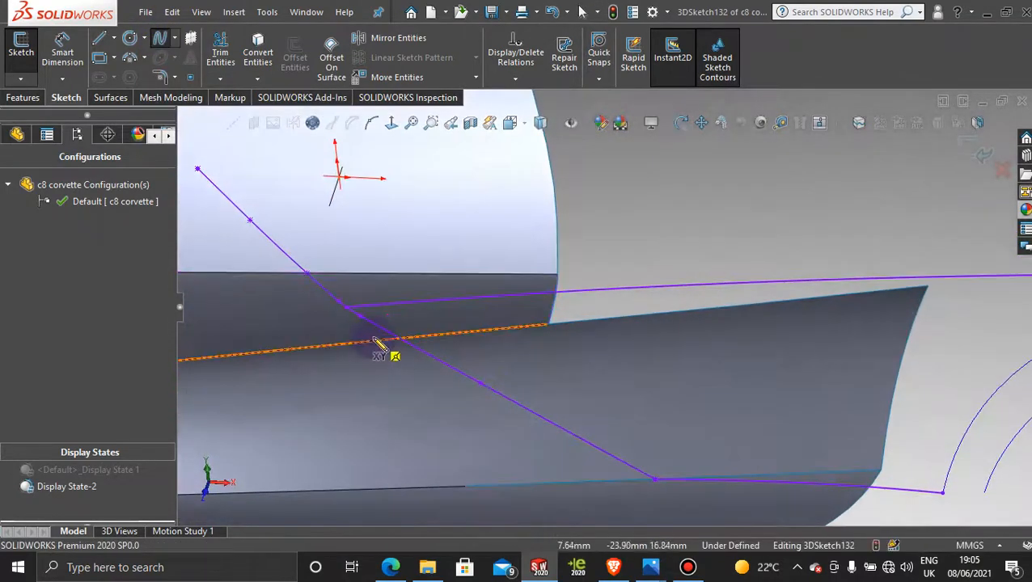
pyautogui.scroll(-3, 380, 347)
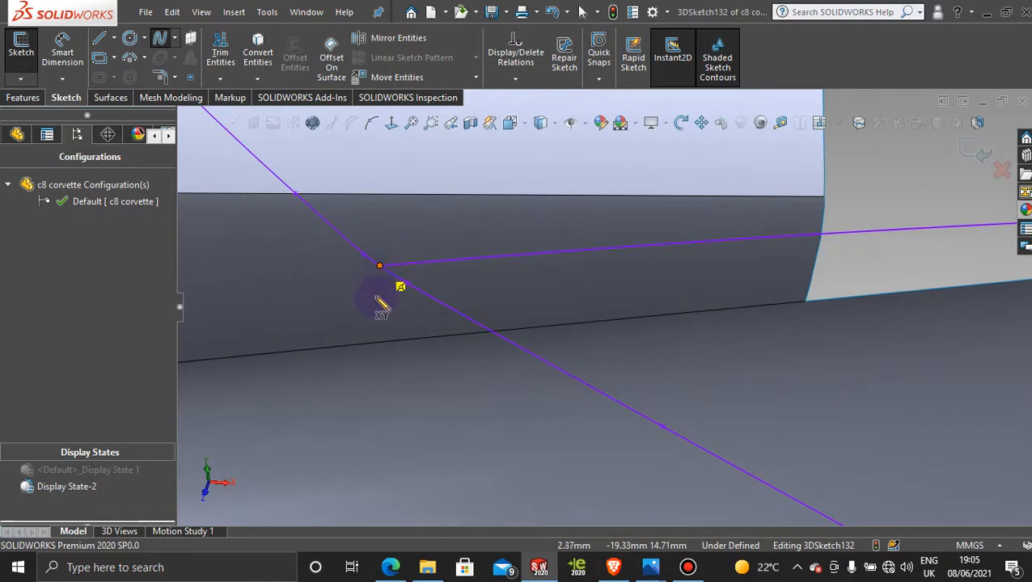
pyautogui.click(376, 301)
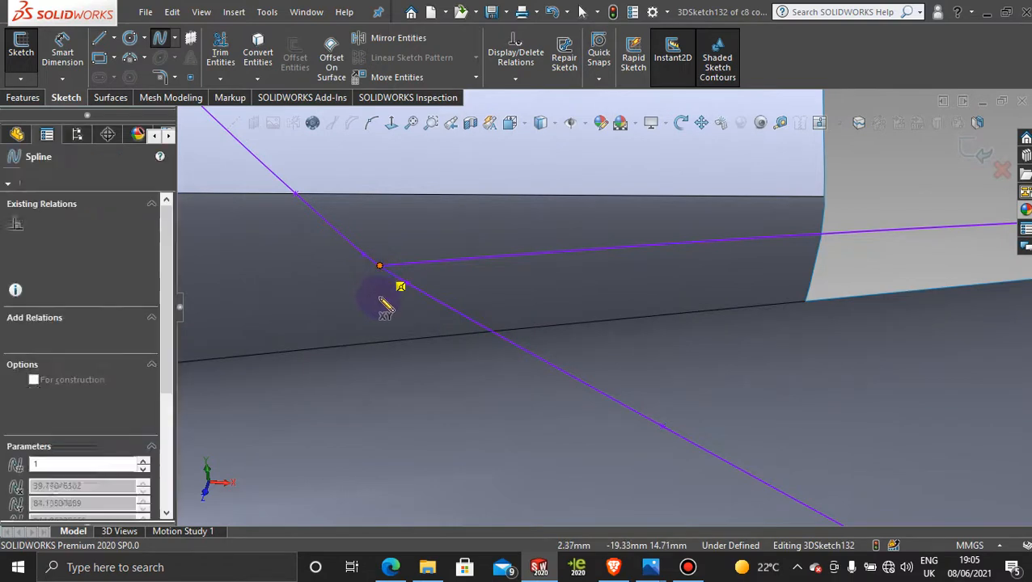
pyautogui.click(456, 311)
pyautogui.click(510, 341)
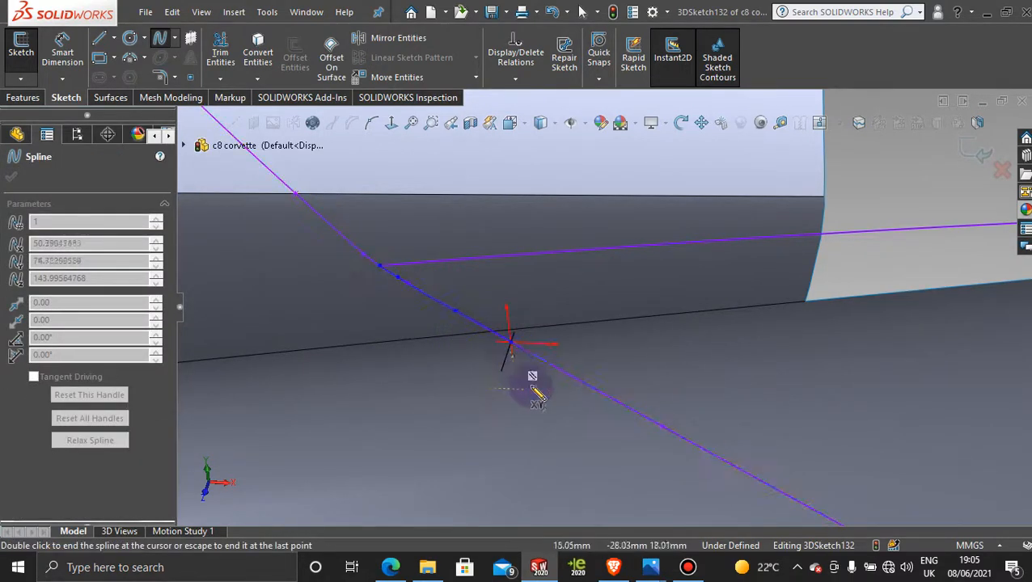
pyautogui.click(573, 376)
pyautogui.scroll(2, 589, 409)
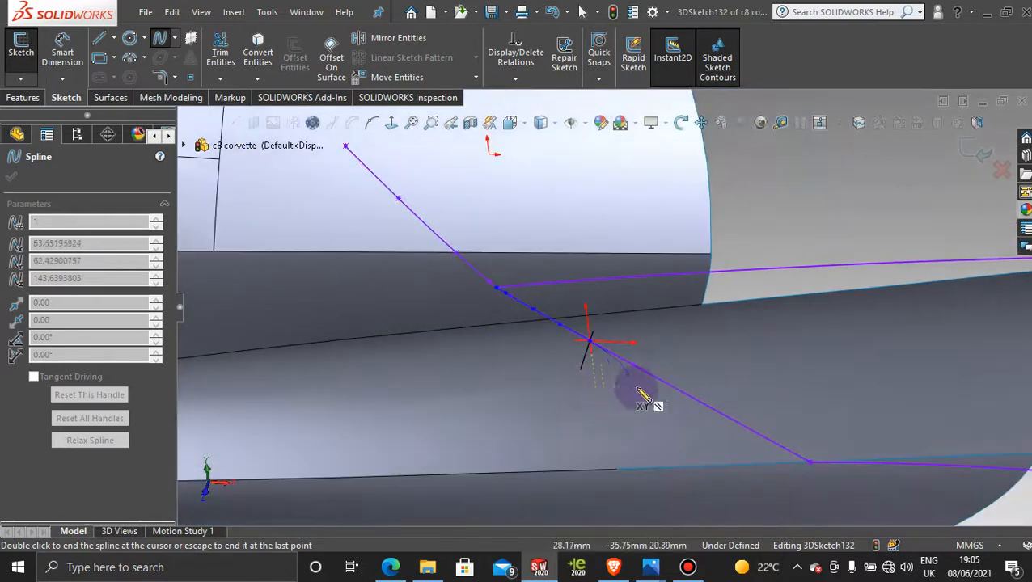
pyautogui.scroll(-2, 643, 394)
pyautogui.click(626, 346)
pyautogui.click(664, 368)
pyautogui.click(738, 408)
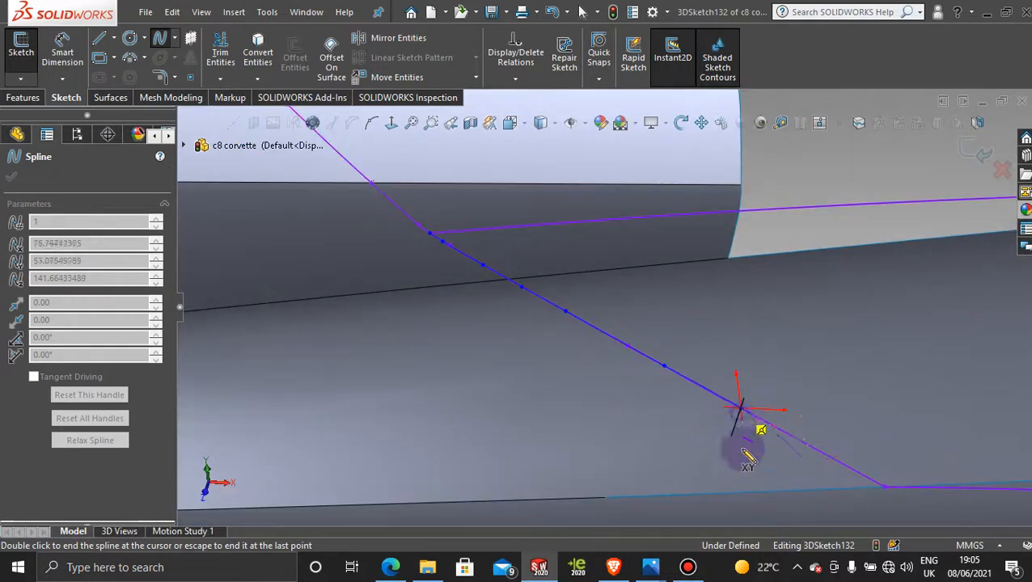
pyautogui.click(831, 461)
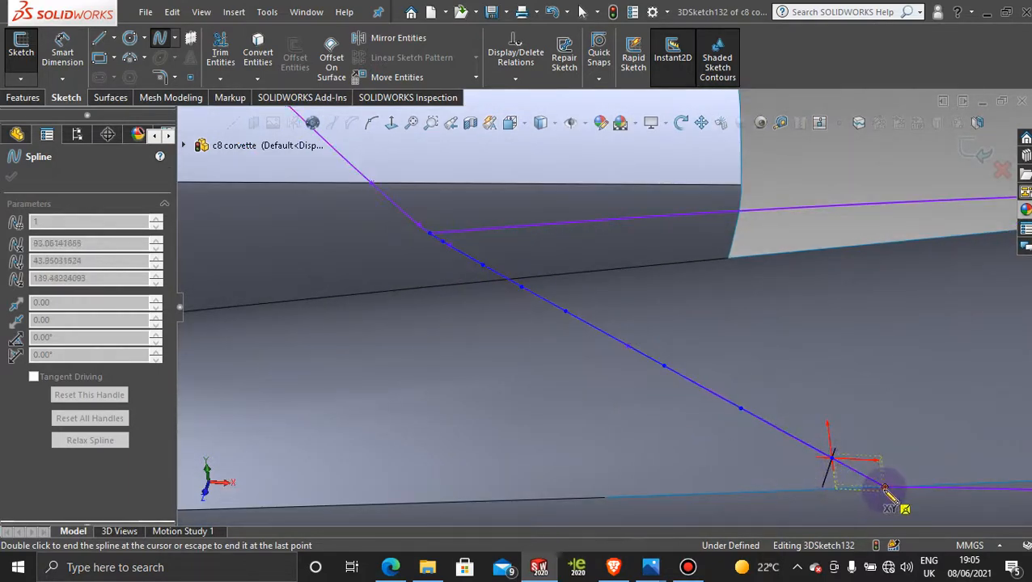
pyautogui.press('Escape')
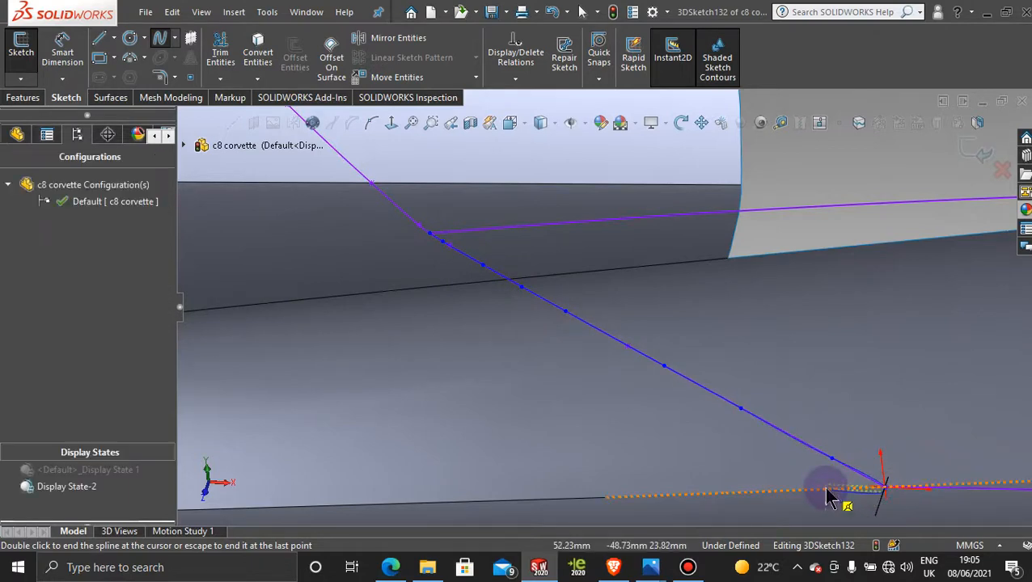
pyautogui.scroll(6, 806, 438)
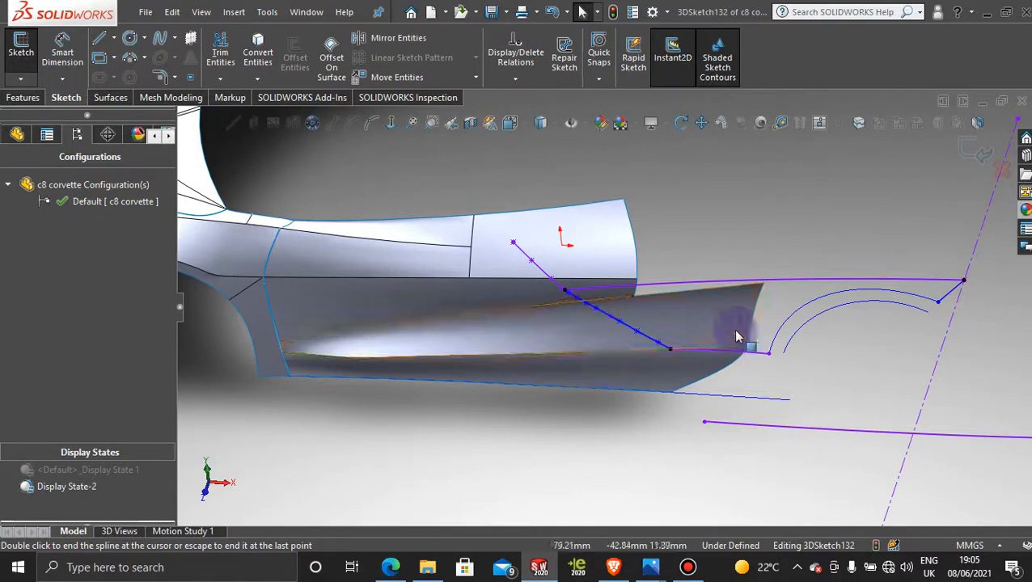
pyautogui.scroll(-3, 818, 322)
pyautogui.scroll(-2, 814, 299)
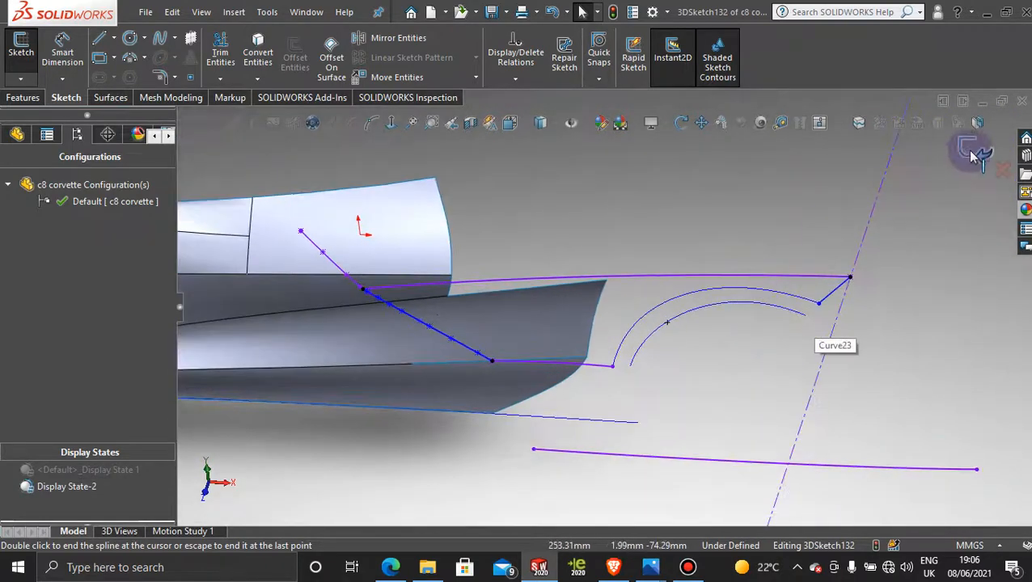
pyautogui.click(979, 147)
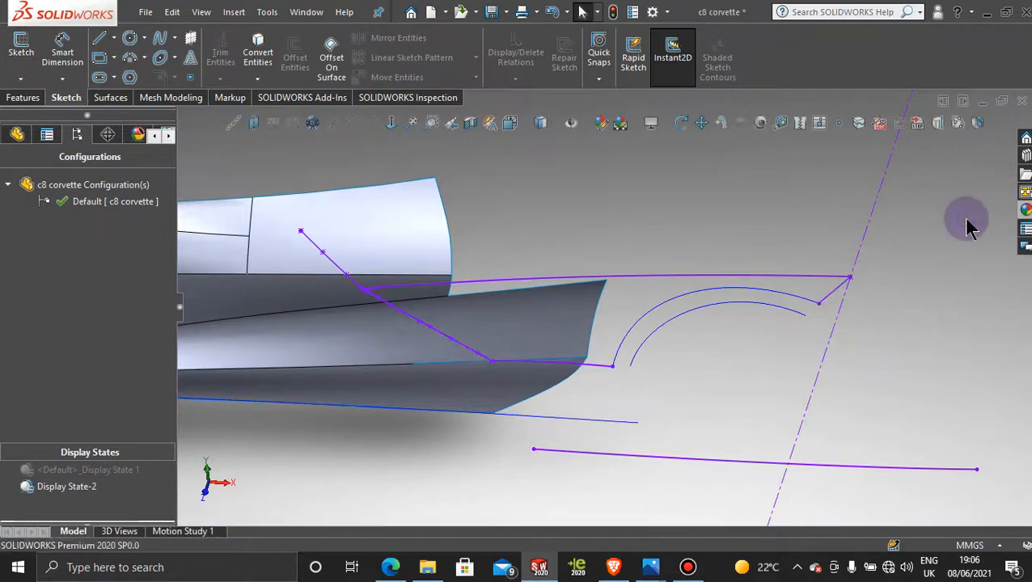
# - Create a boundary surface between the inner and outer rear wheel-arch curves, Curve23 and Curve24
pyautogui.click(113, 98)
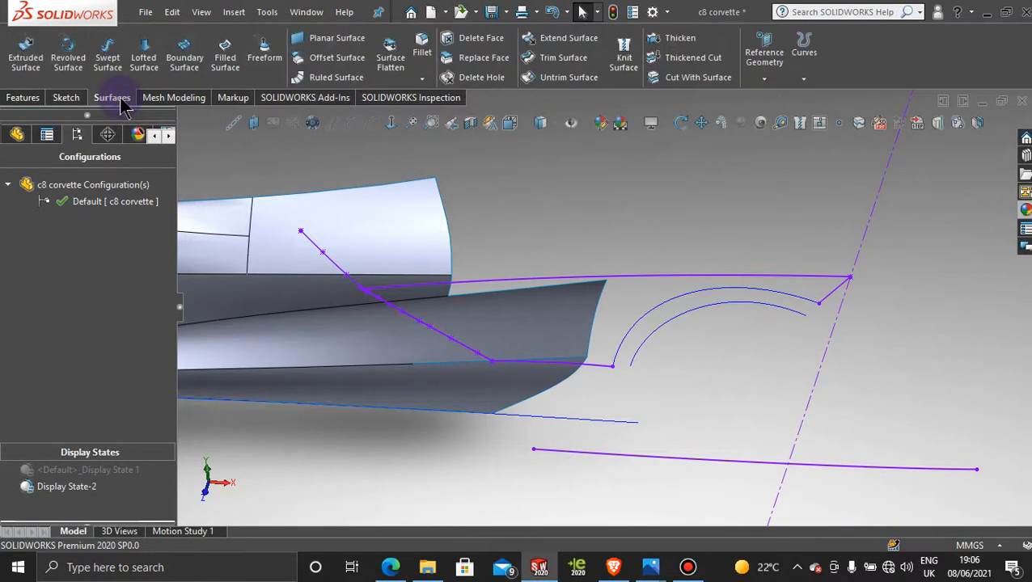
pyautogui.click(184, 50)
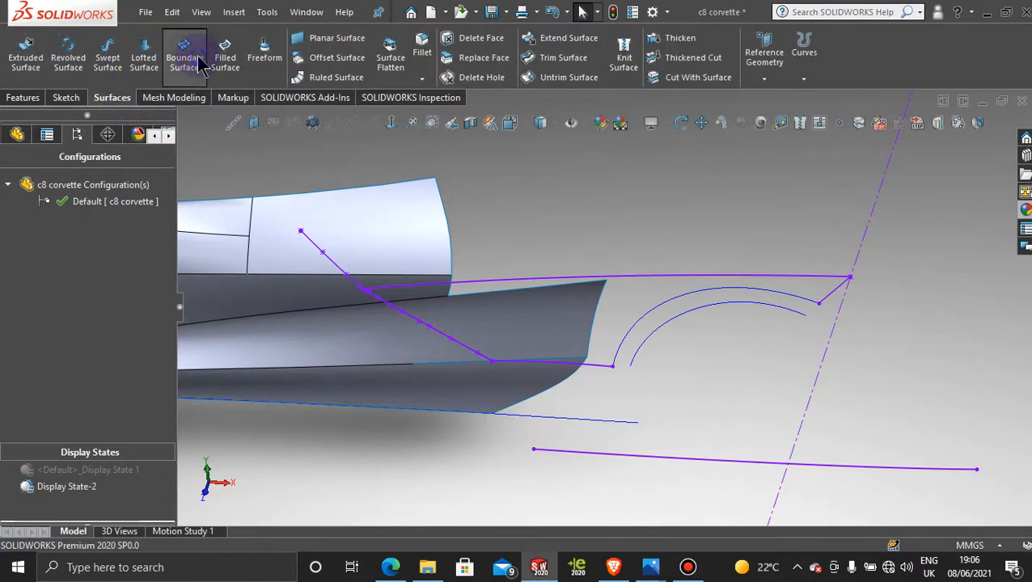
pyautogui.click(703, 311)
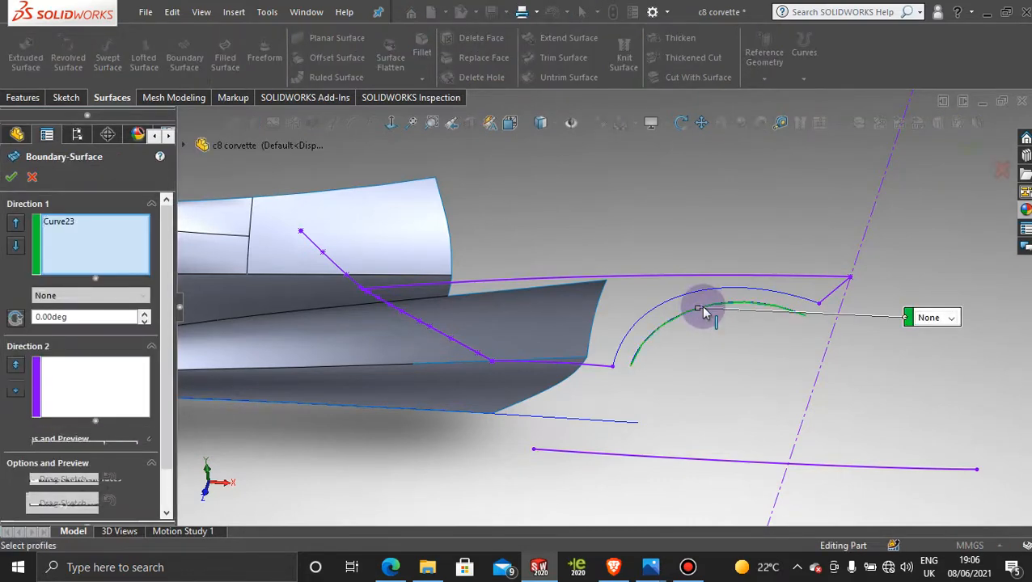
pyautogui.click(692, 299)
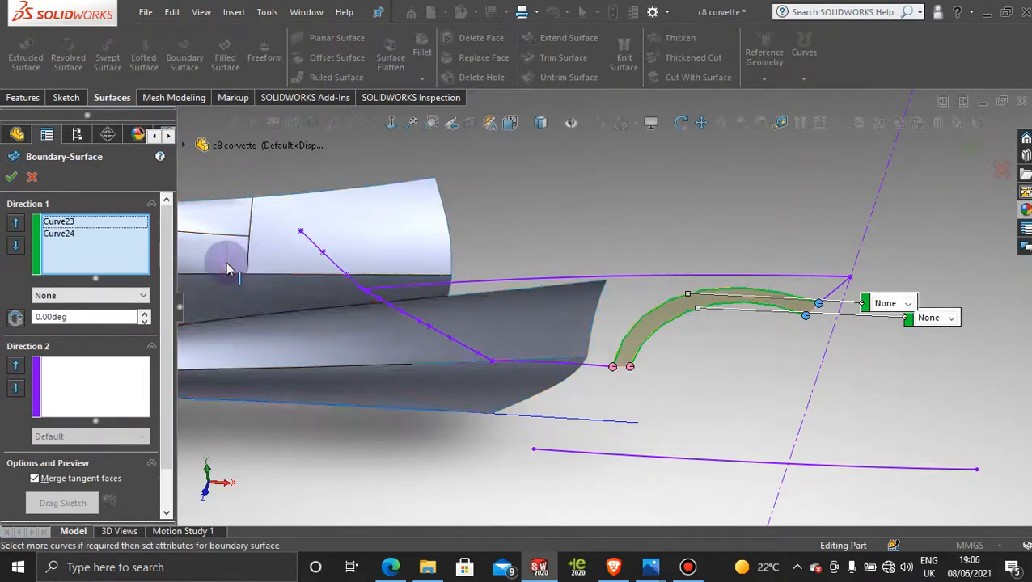
pyautogui.click(12, 179)
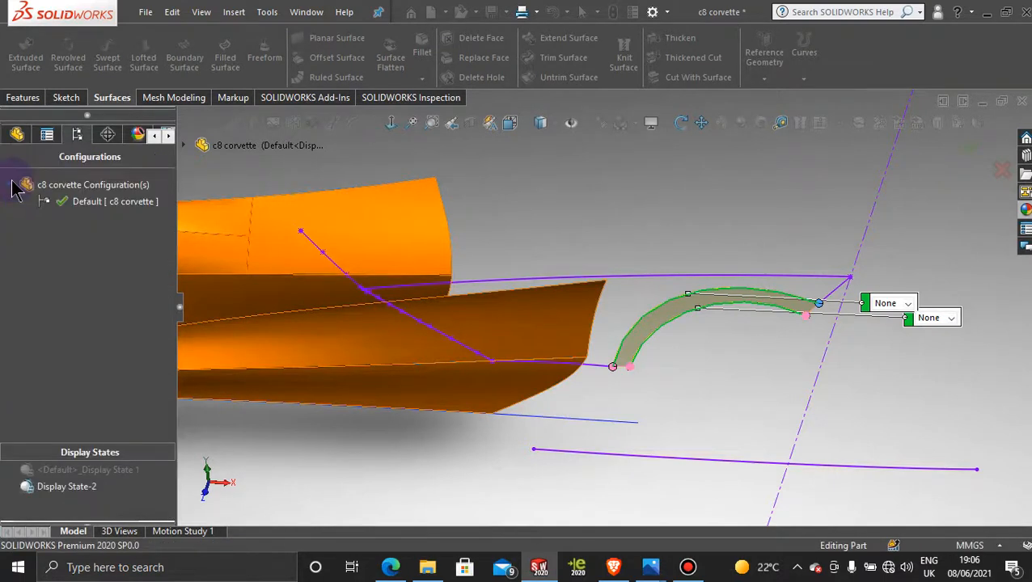
pyautogui.click(566, 174)
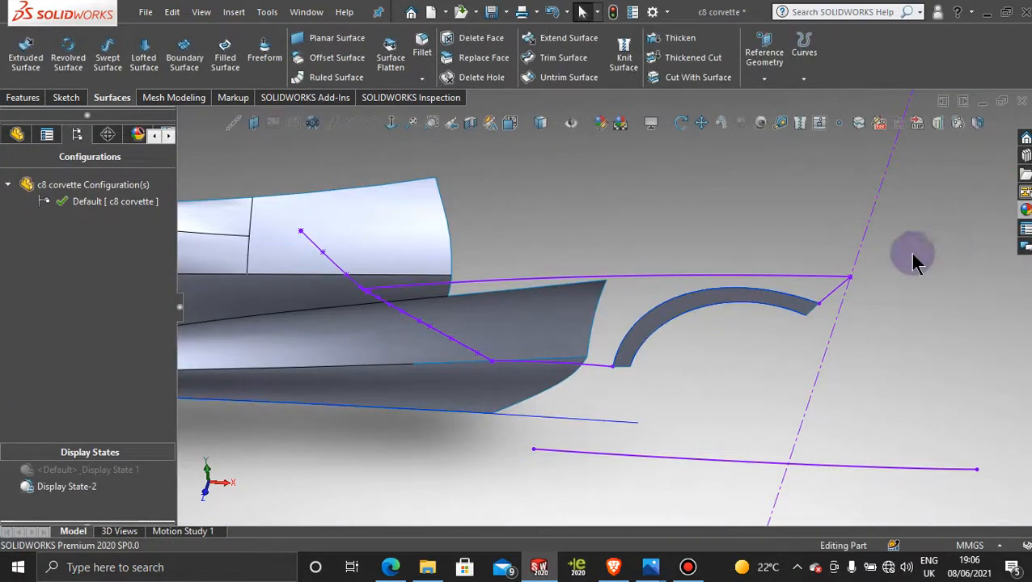
# - Hide the outer and inner wheel-arch curves that outline the arch surface
pyautogui.rightClick(740, 289)
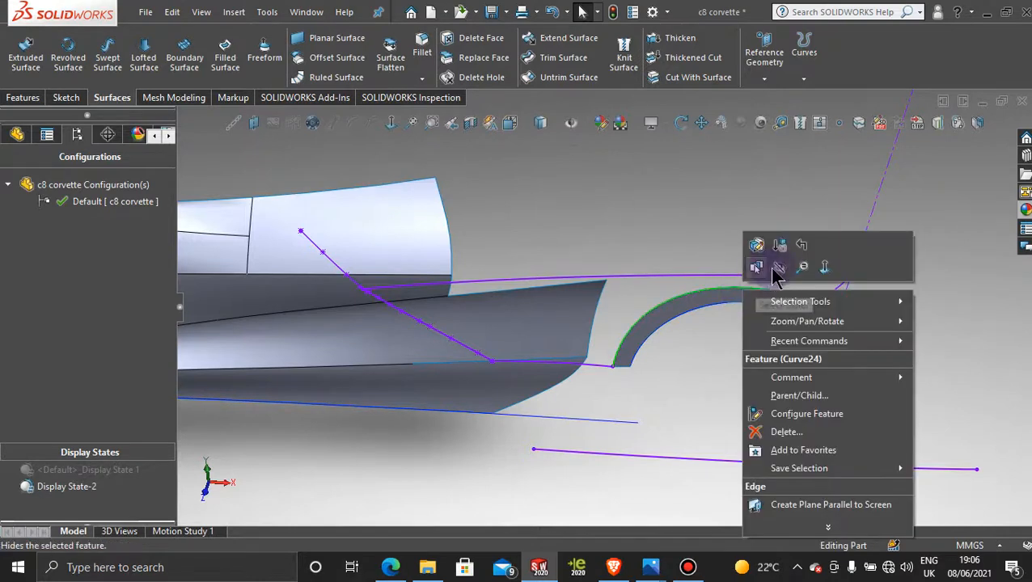
pyautogui.click(776, 270)
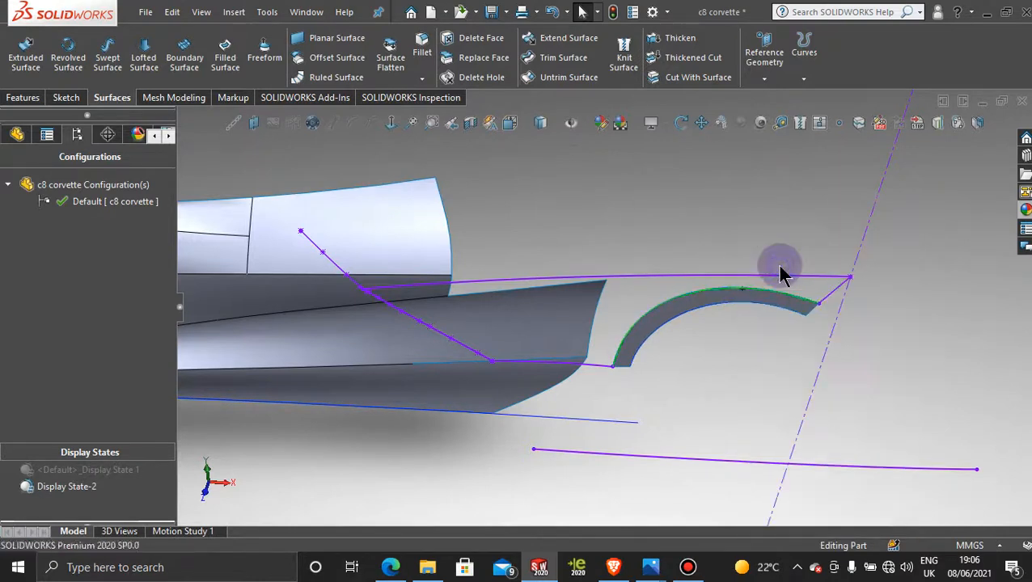
pyautogui.rightClick(774, 314)
pyautogui.click(821, 286)
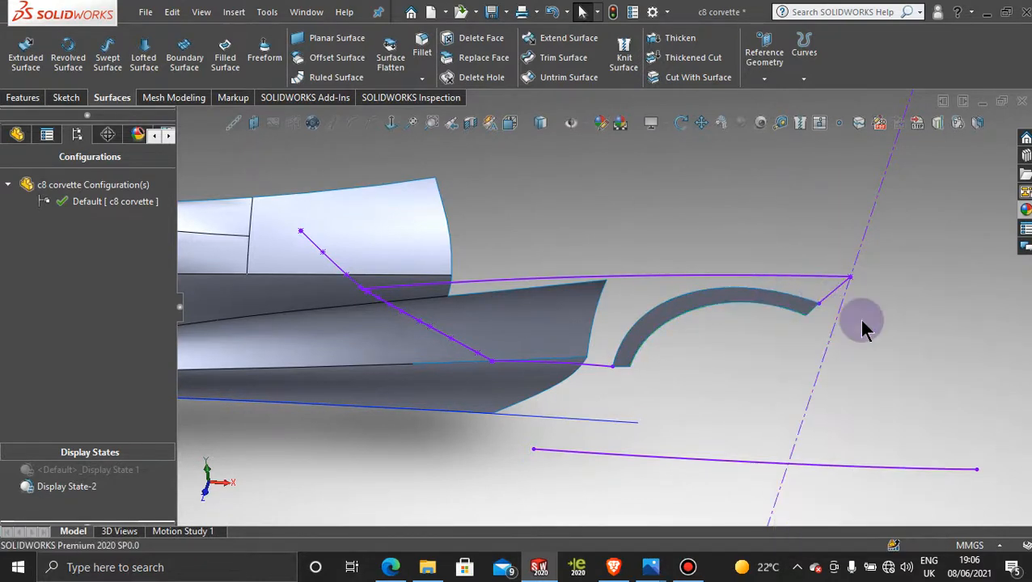
# - Fill the rear side panel with a surface bounded by 3DSketch132, 3DSketch130, 3DSketch131 and the arch's outer edge, with Contact edge settings
pyautogui.scroll(-2, 685, 297)
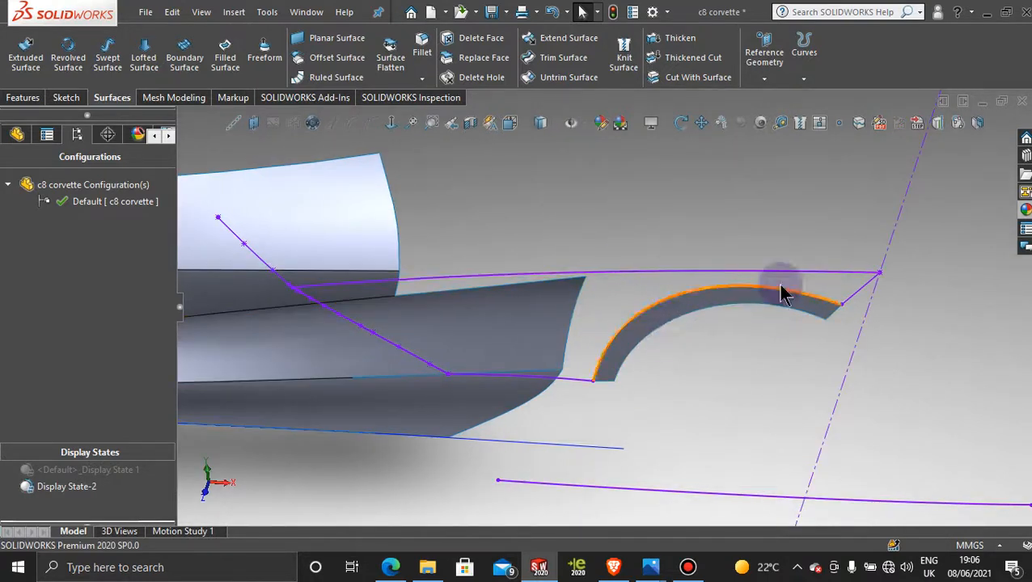
pyautogui.click(223, 55)
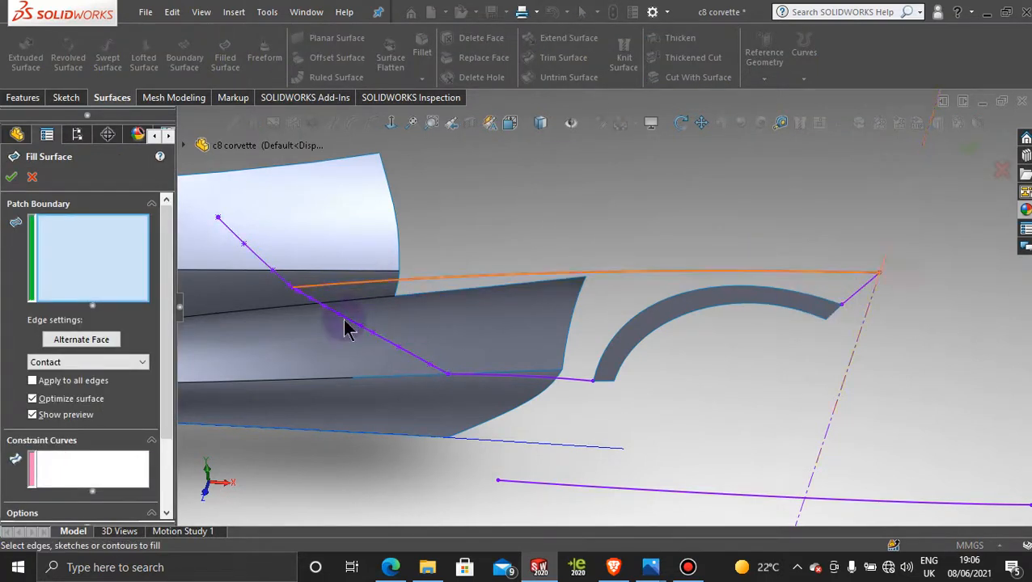
pyautogui.click(862, 299)
pyautogui.click(833, 275)
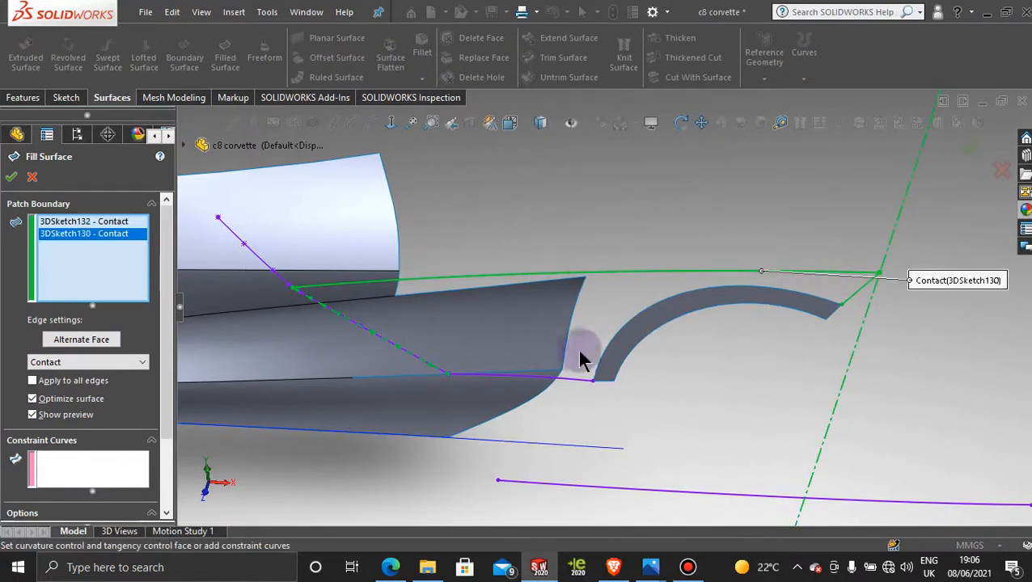
pyautogui.click(572, 382)
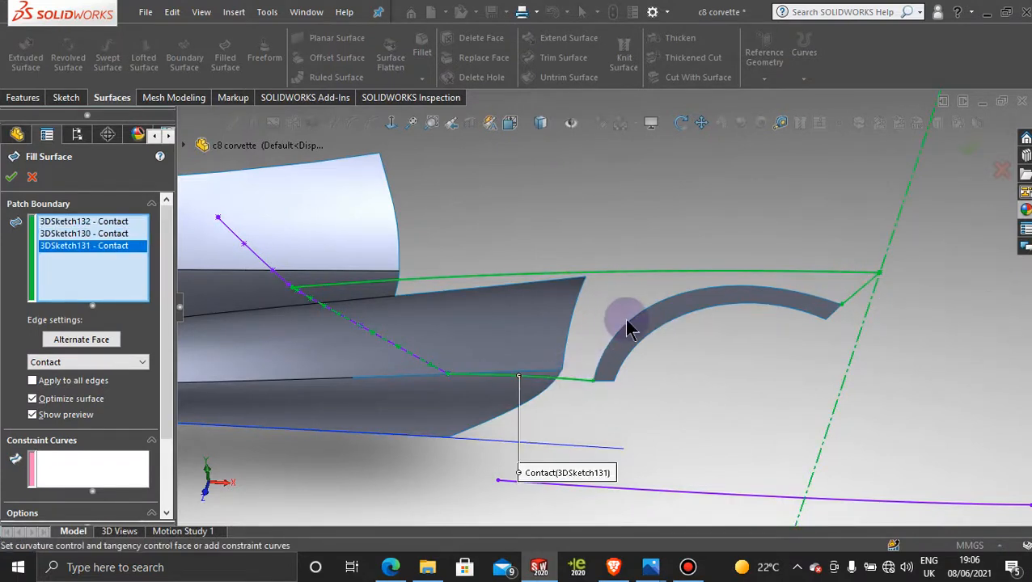
pyautogui.click(630, 328)
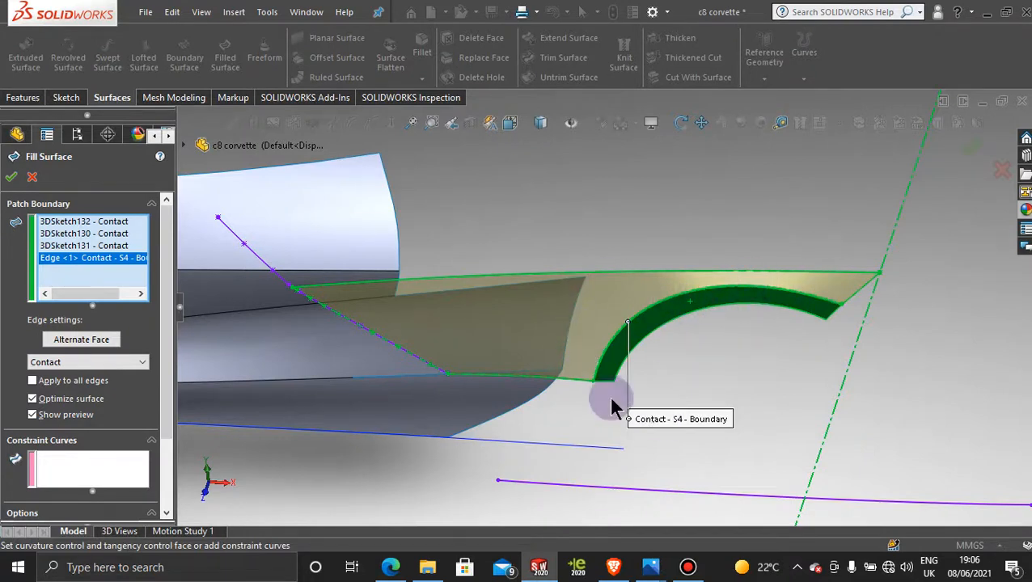
pyautogui.click(11, 178)
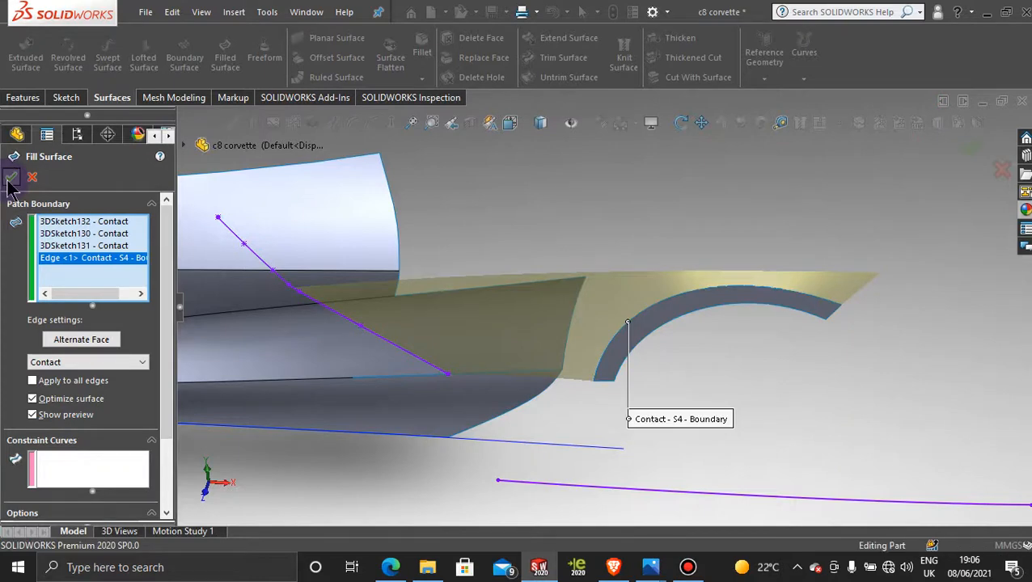
# - Examine the filled rear side panel and its junction with the door-side surfaces from several angles
pyautogui.scroll(2, 738, 379)
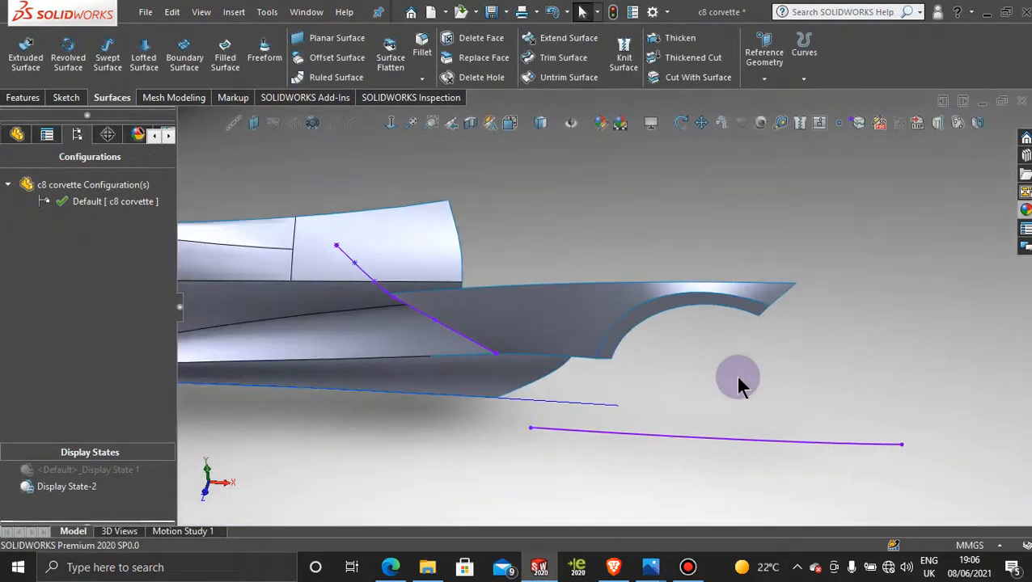
pyautogui.moveTo(707, 334); pyautogui.dragTo(630, 299, button='middle')
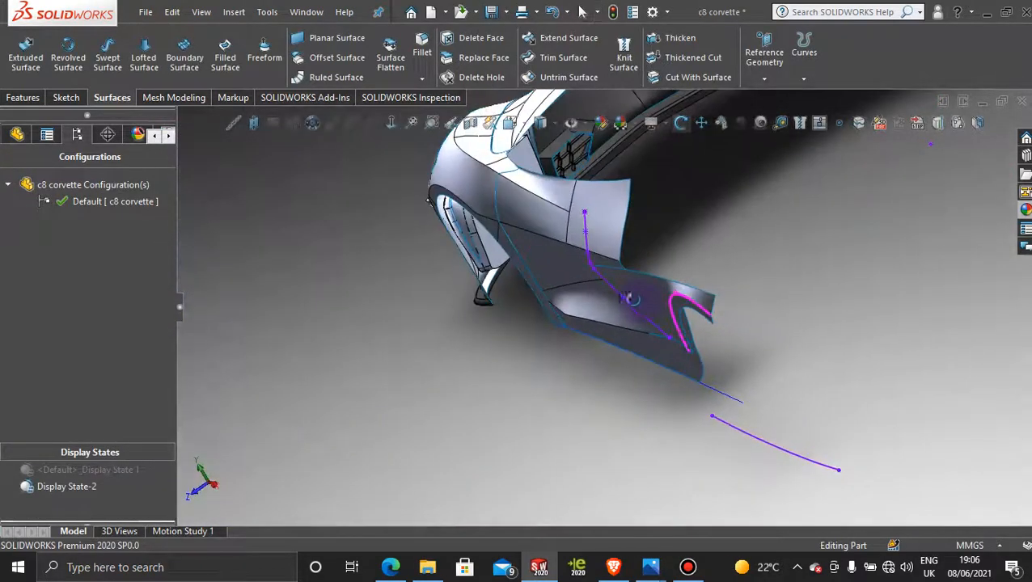
pyautogui.scroll(-6, 630, 299)
pyautogui.doubleClick(632, 348)
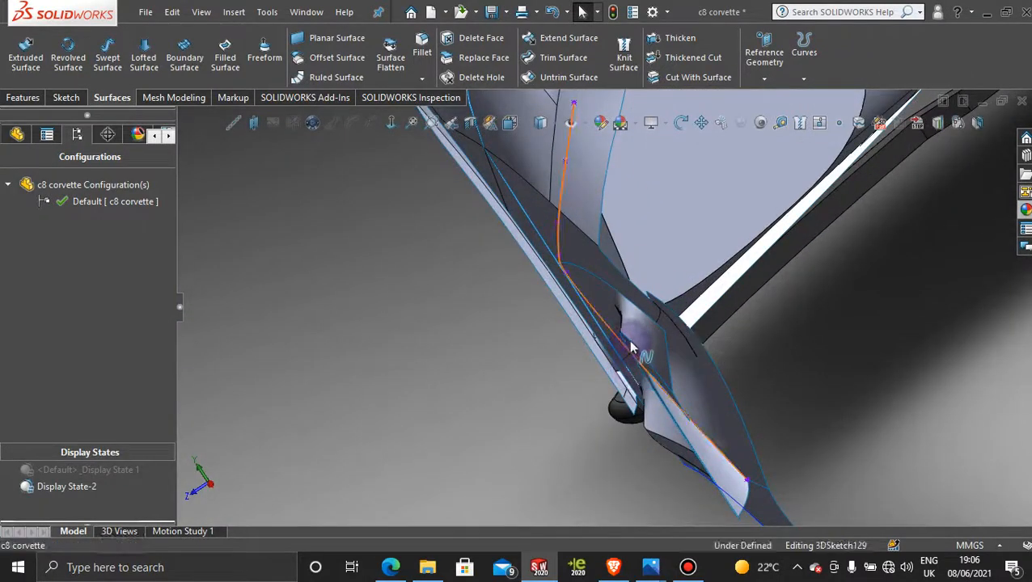
pyautogui.moveTo(638, 326)
pyautogui.mouseDown(button='middle')
pyautogui.moveTo(627, 337)
pyautogui.moveTo(655, 341)
pyautogui.moveTo(630, 355)
pyautogui.moveTo(652, 354)
pyautogui.moveTo(612, 312)
pyautogui.moveTo(711, 274)
pyautogui.moveTo(762, 270)
pyautogui.moveTo(822, 283)
pyautogui.moveTo(755, 286)
pyautogui.mouseUp(button='middle')
pyautogui.scroll(5, 635, 336)
pyautogui.scroll(-6, 637, 336)
pyautogui.scroll(4, 751, 286)
pyautogui.scroll(-1, 611, 277)
pyautogui.scroll(3, 602, 303)
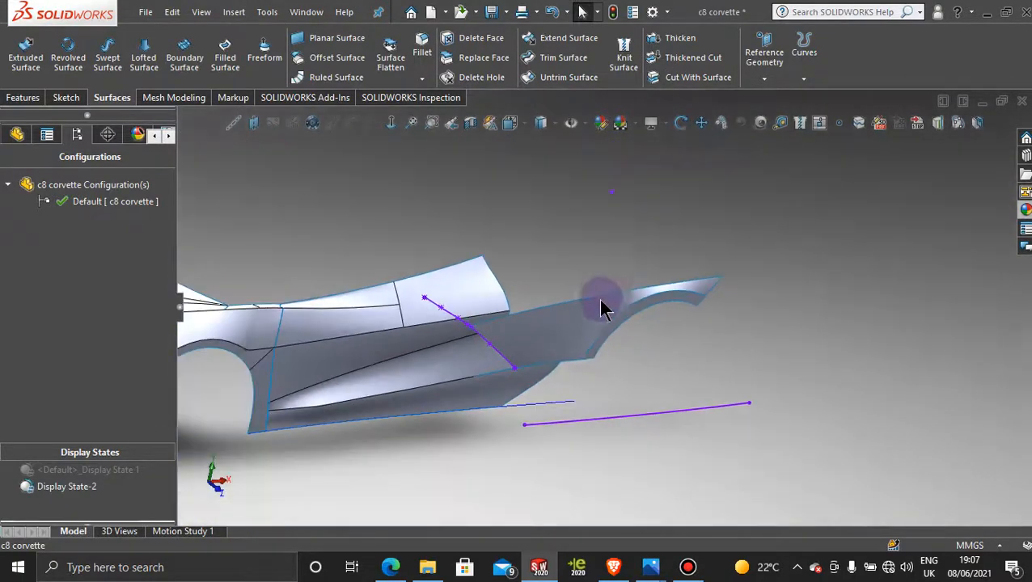
pyautogui.scroll(-2, 582, 343)
pyautogui.moveTo(647, 368); pyautogui.dragTo(546, 364, button='middle')
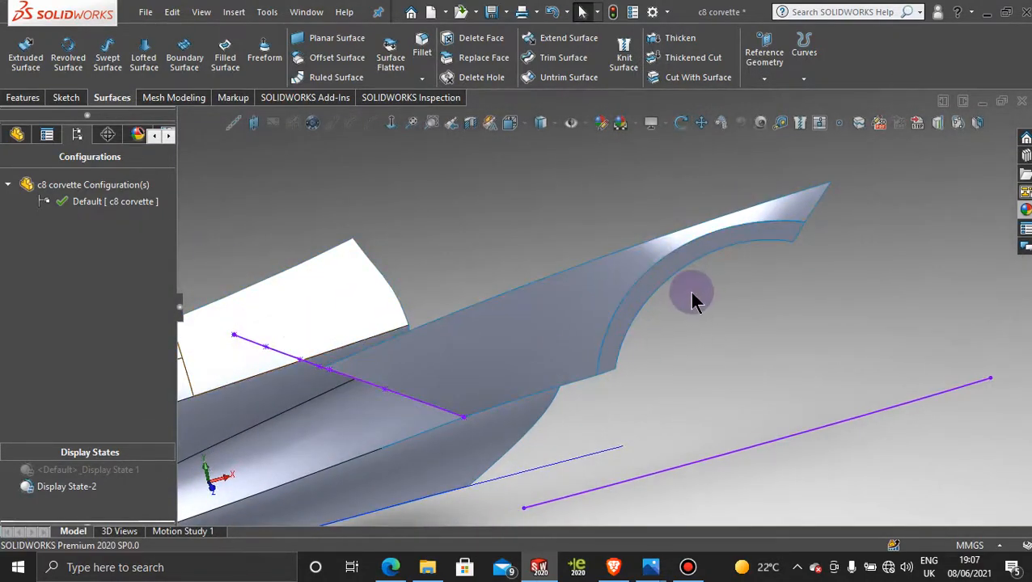
pyautogui.moveTo(690, 299); pyautogui.dragTo(518, 283, button='middle')
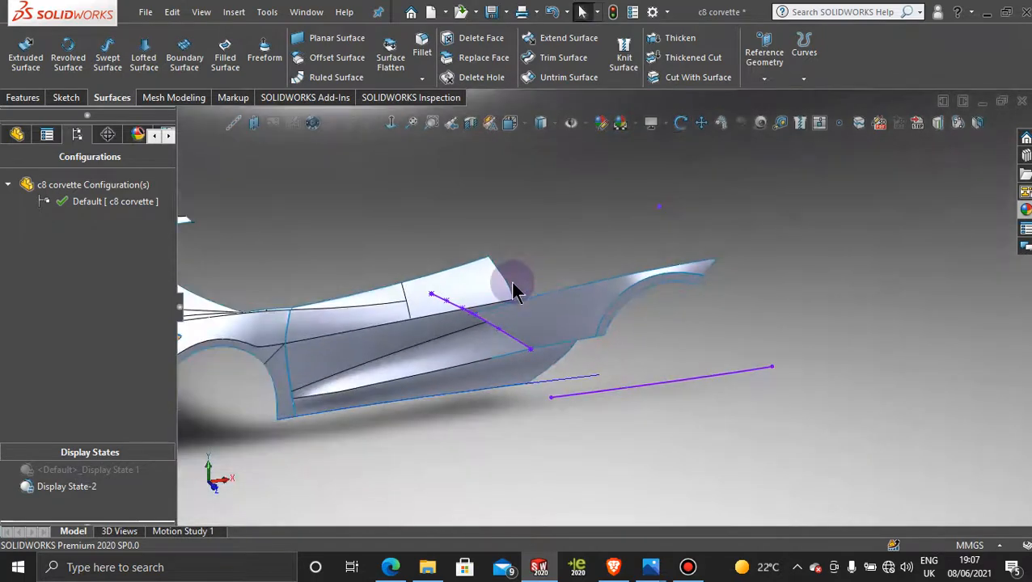
# - Switch to Photos and study the body side and rear haunch in 2020-Chevrolet-Corvette-rear-three-quarter.jpg, returning to the SOLIDWORKS model
pyautogui.moveTo(657, 571)
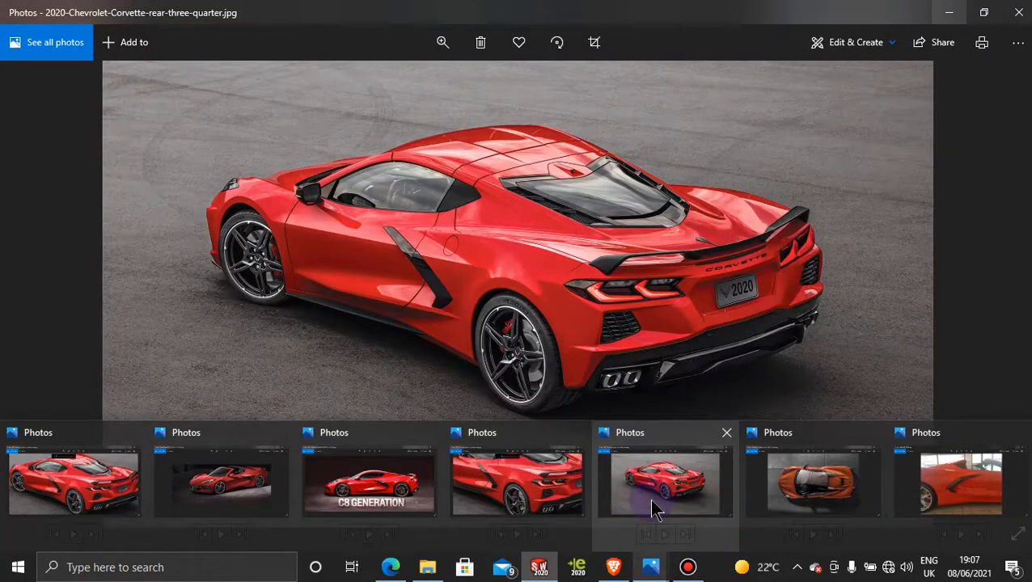
pyautogui.click(655, 509)
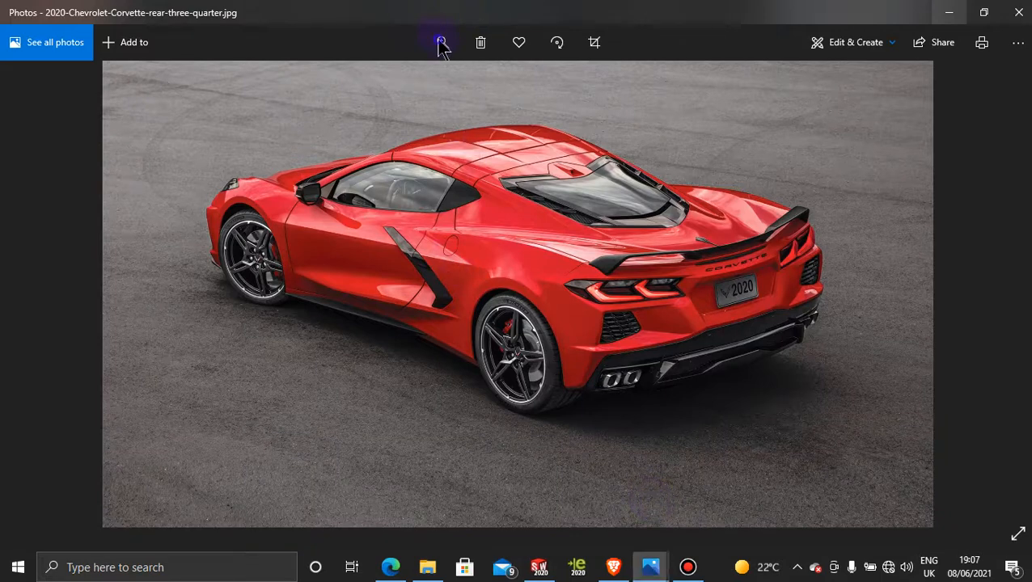
pyautogui.click(685, 575)
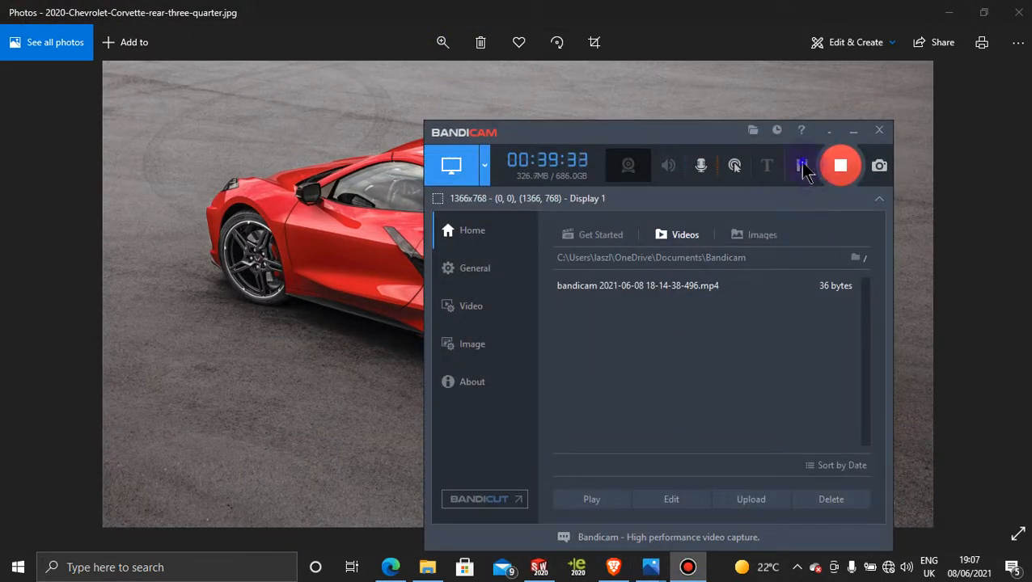
pyautogui.click(852, 132)
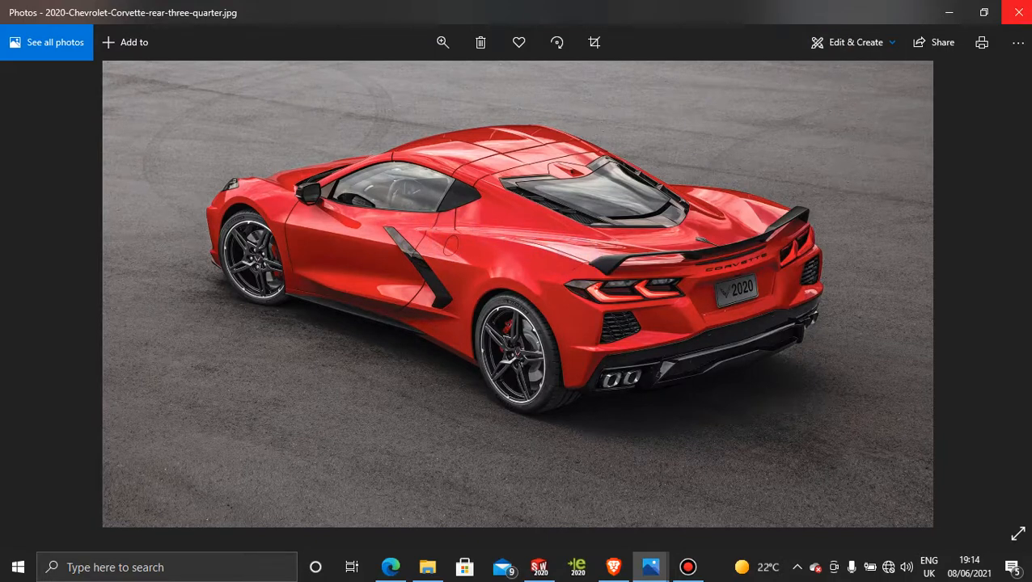
pyautogui.click(951, 14)
pyautogui.scroll(-4, 537, 305)
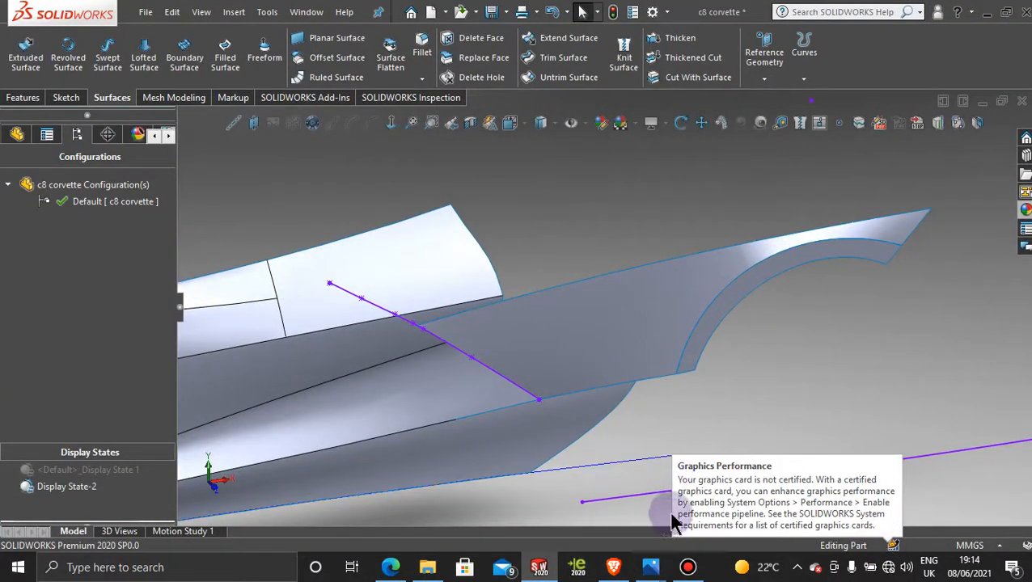
pyautogui.moveTo(661, 572)
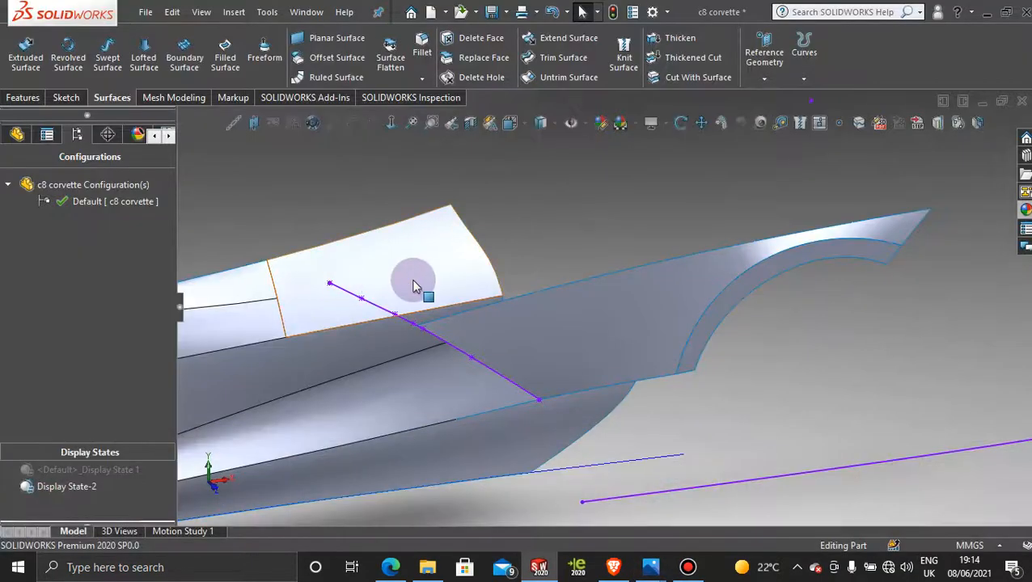
# - In a new 3D sketch from the front view, place a point on the upper side surface at about X 31, Y 102, Z 125 mm
pyautogui.scroll(5, 510, 277)
pyautogui.press('space')
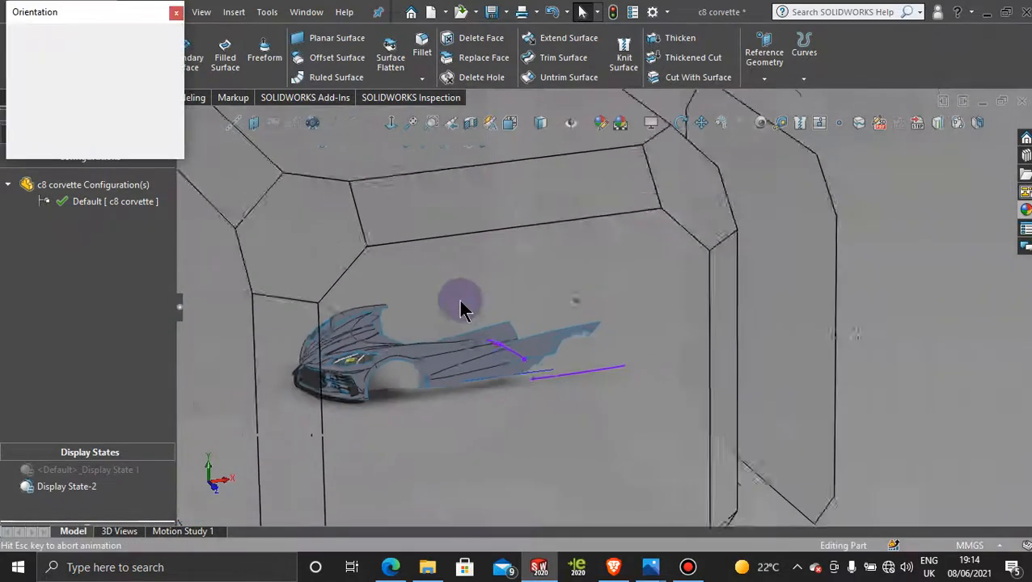
pyautogui.click(475, 333)
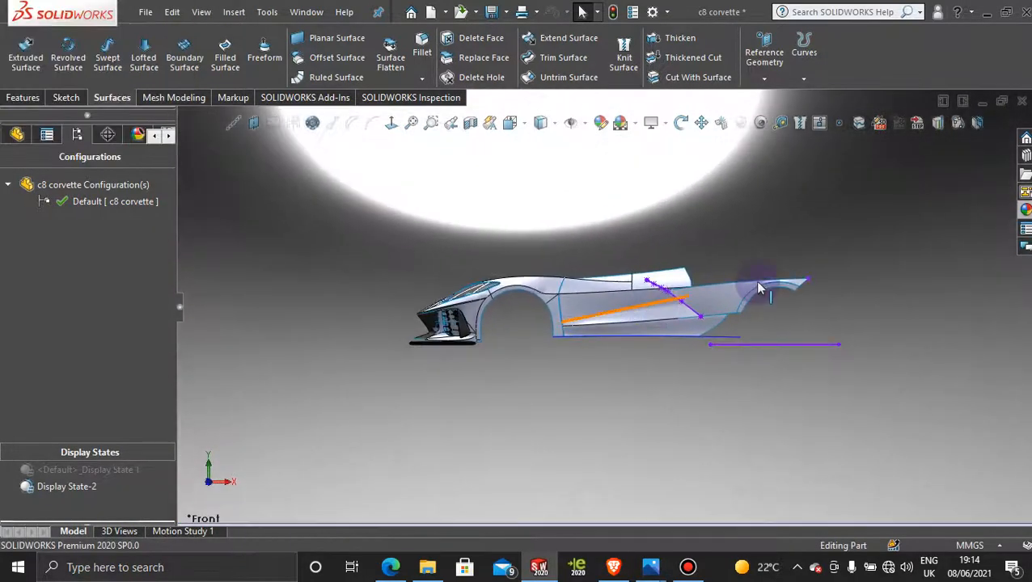
pyautogui.scroll(-5, 588, 338)
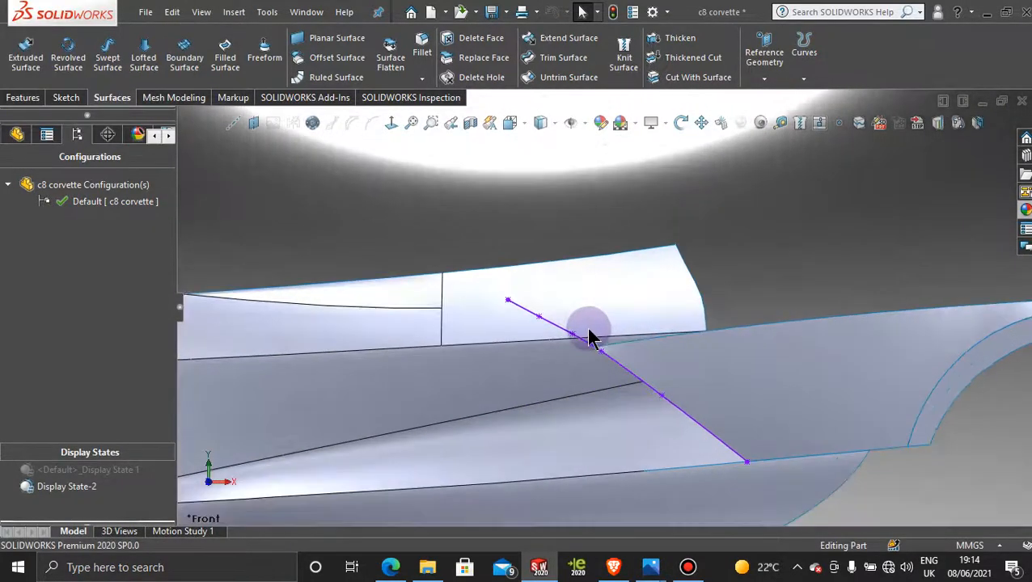
pyautogui.click(68, 97)
pyautogui.click(20, 79)
pyautogui.click(40, 113)
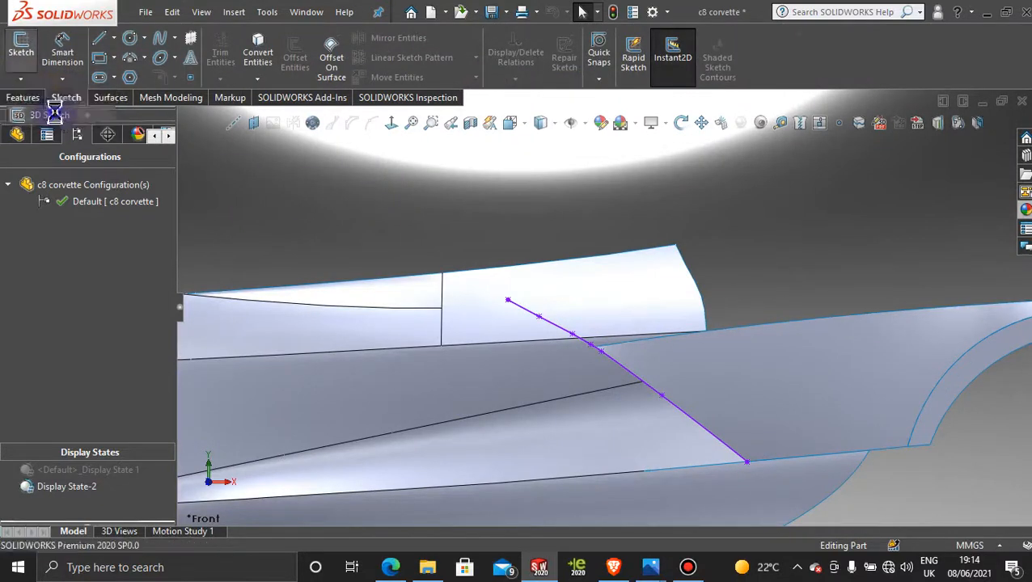
pyautogui.click(191, 78)
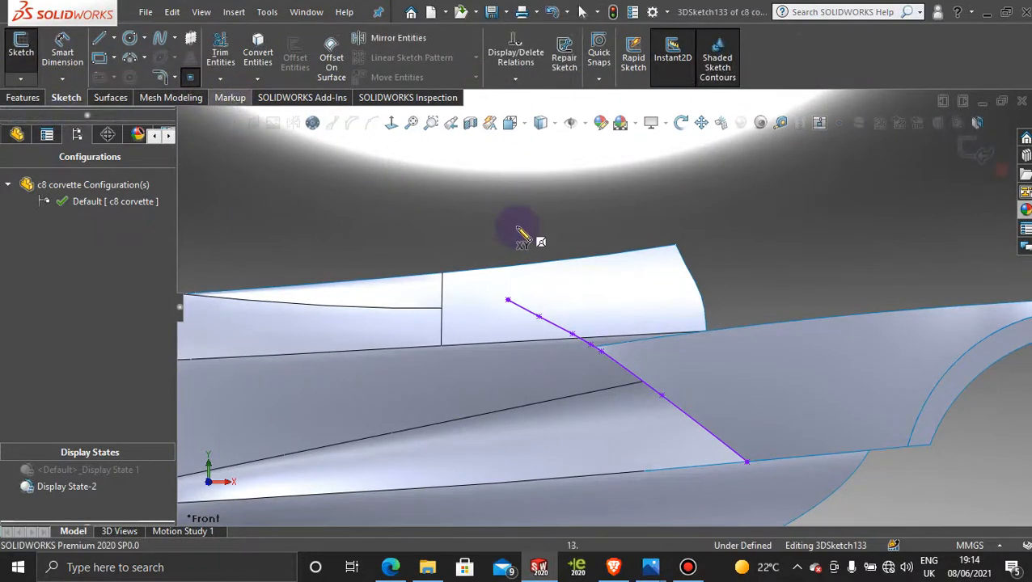
pyautogui.click(509, 300)
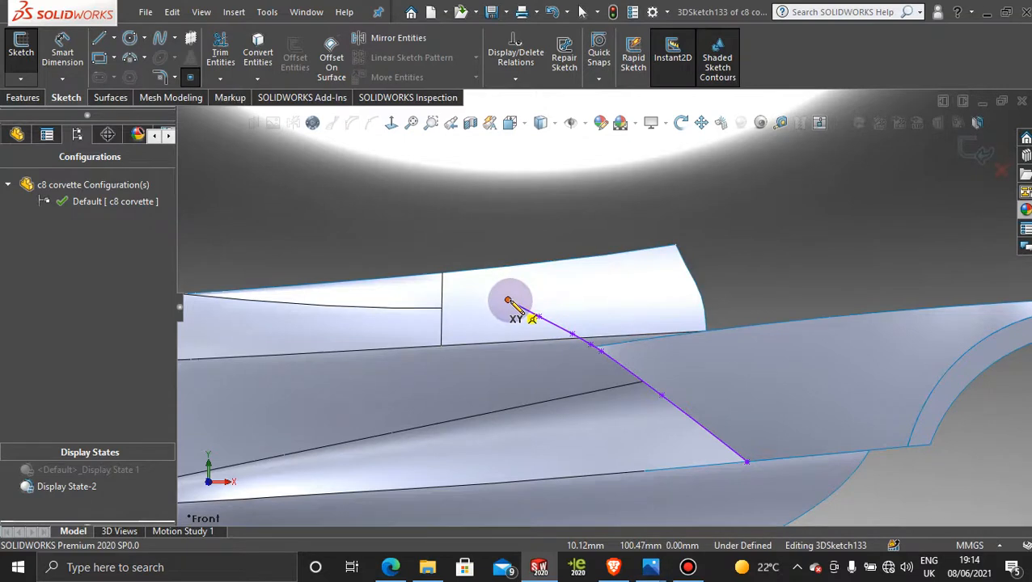
pyautogui.click(570, 298)
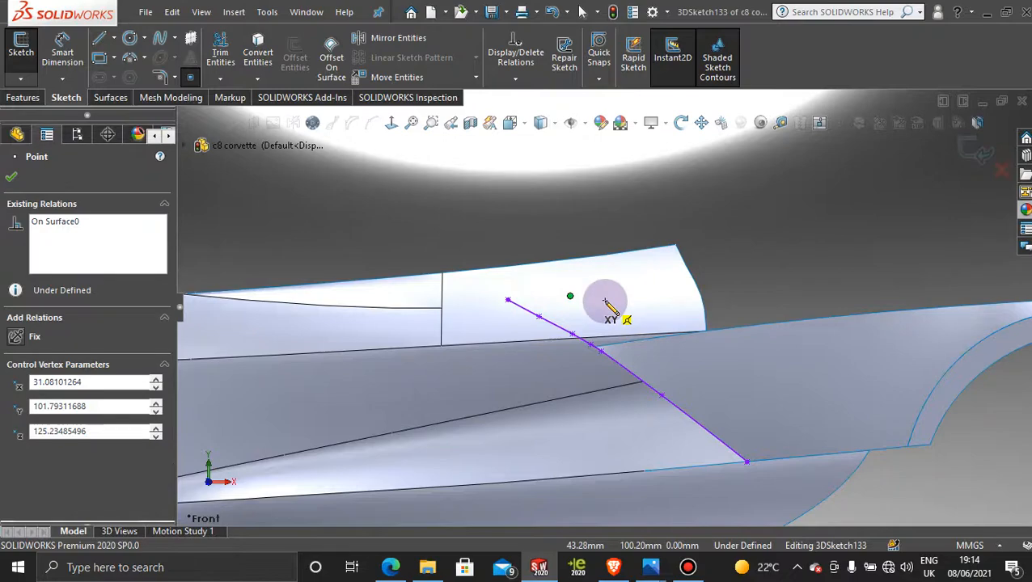
pyautogui.press('Escape')
# - Compare the upper rear side area of the model with the side and rear three-quarter reference photos
pyautogui.scroll(2, 603, 298)
pyautogui.moveTo(603, 298); pyautogui.dragTo(594, 502, button='middle')
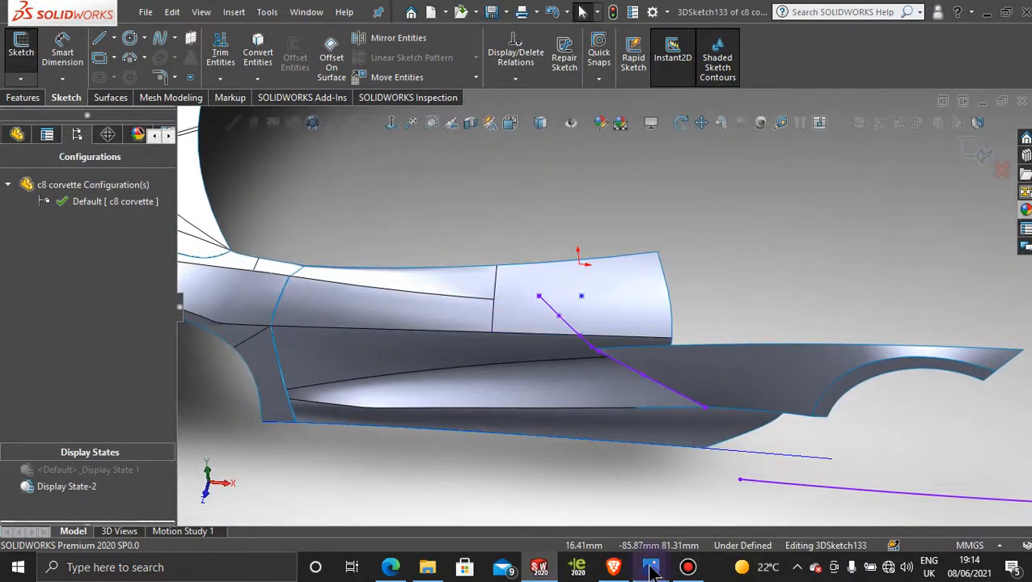
pyautogui.moveTo(663, 497)
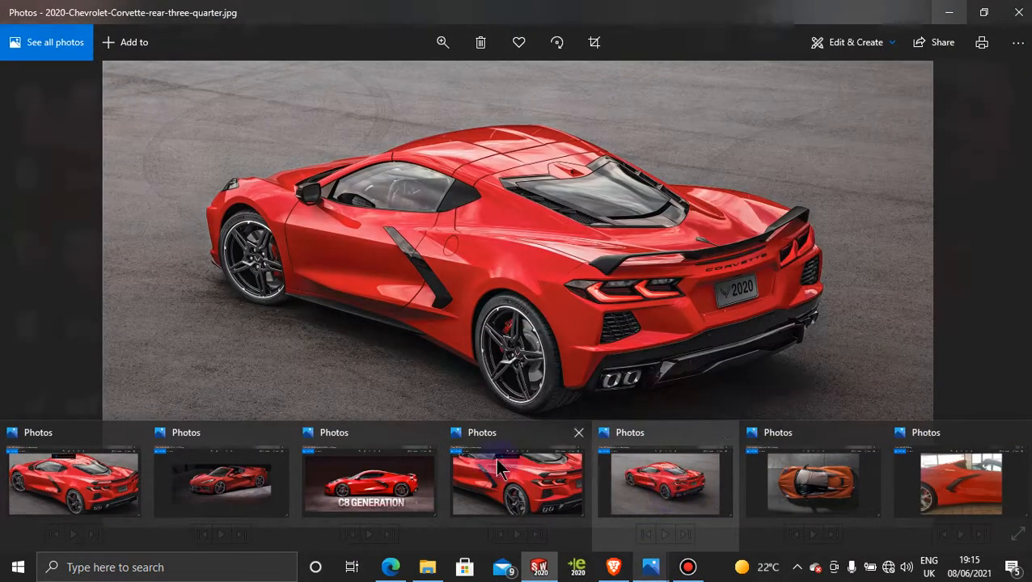
pyautogui.moveTo(370, 489)
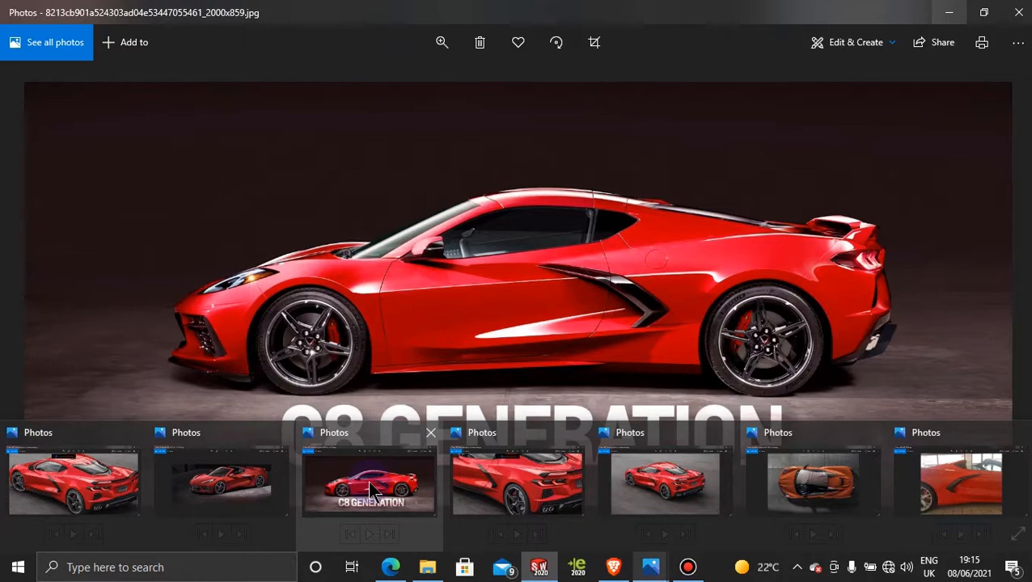
pyautogui.moveTo(131, 494)
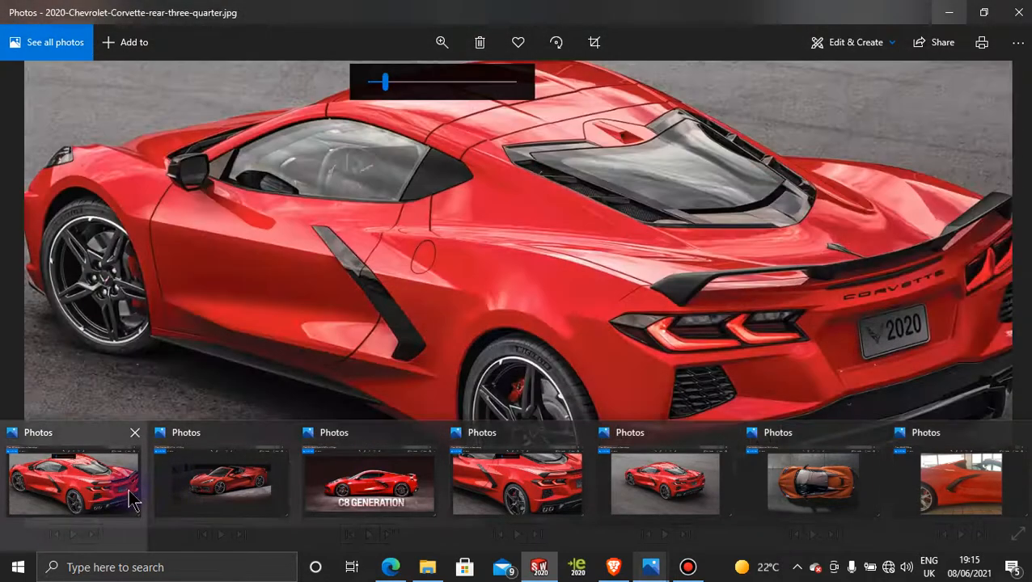
pyautogui.moveTo(225, 495)
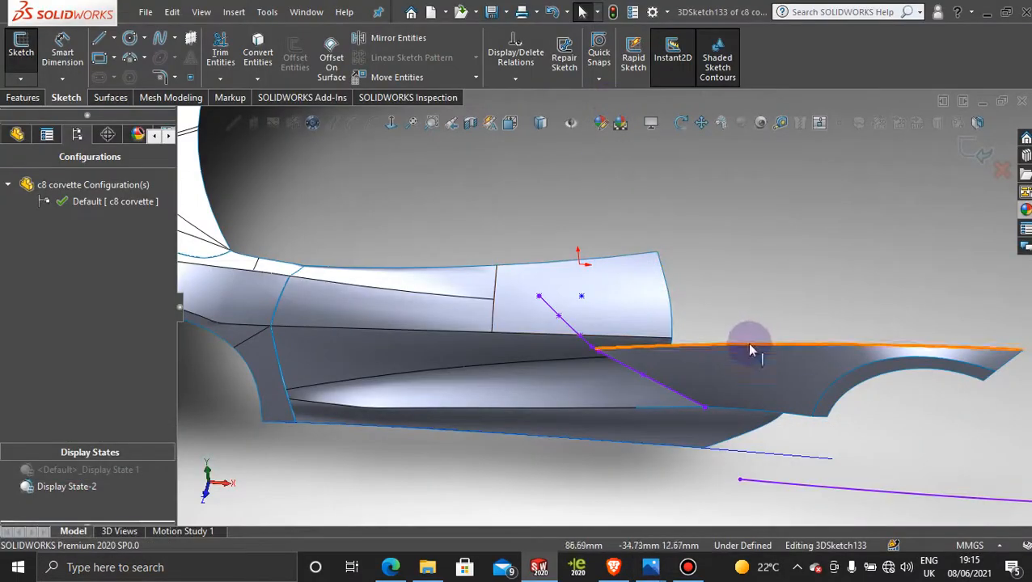
# - Draw a two-point spline from the new surface point rearward to the upper edge of the rear side panel
pyautogui.click(161, 42)
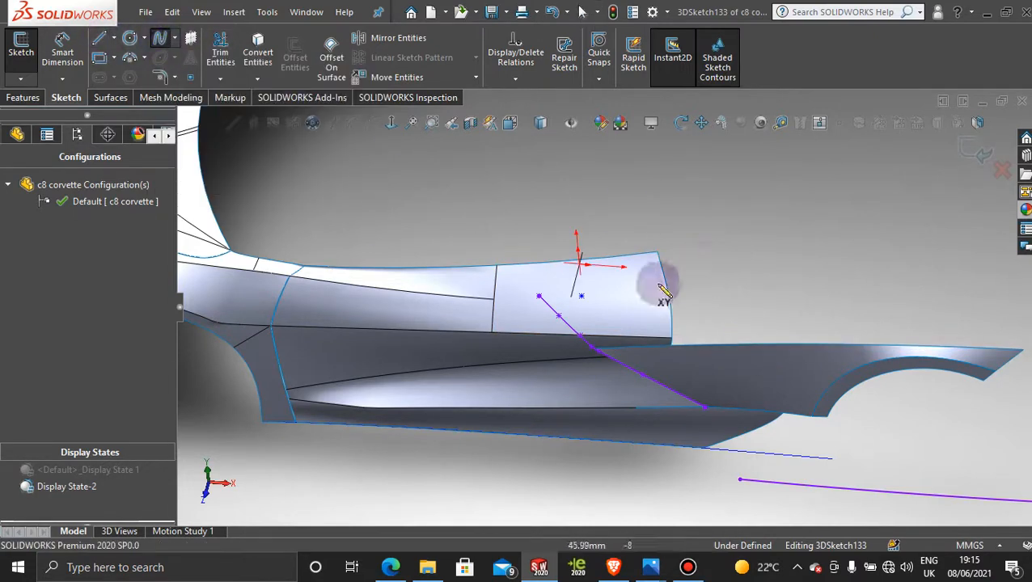
pyautogui.click(580, 298)
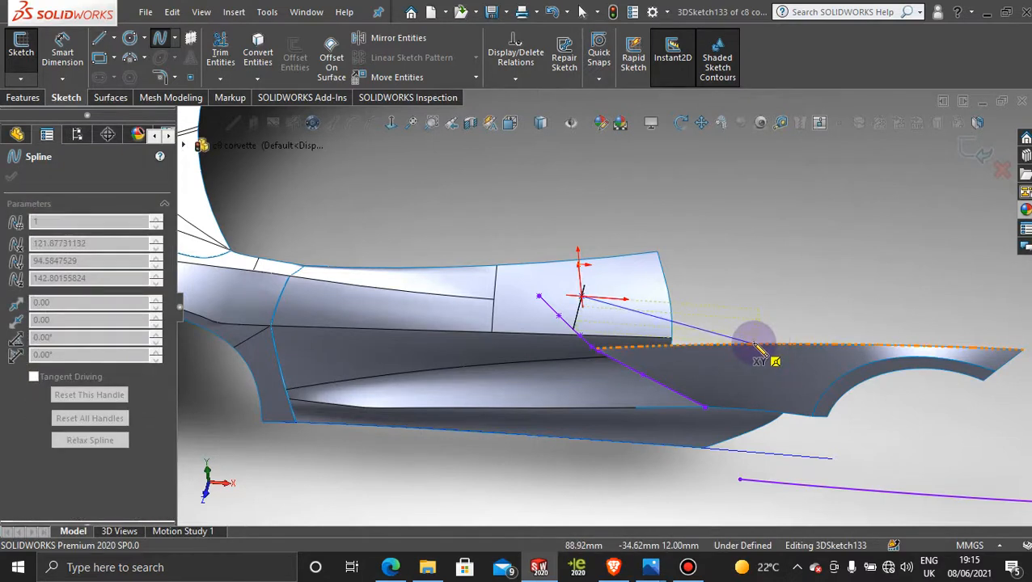
pyautogui.click(754, 346)
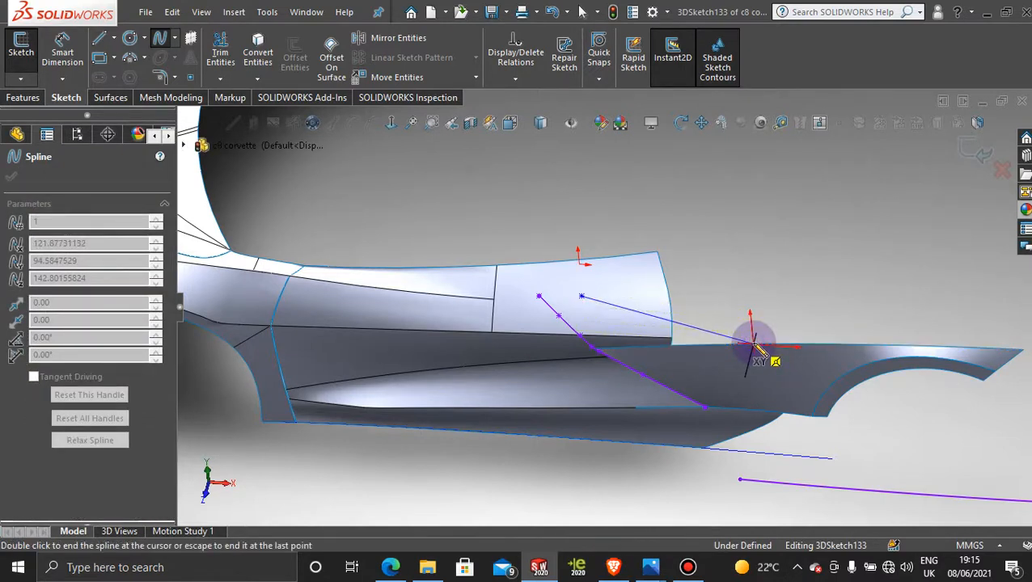
pyautogui.press('Escape')
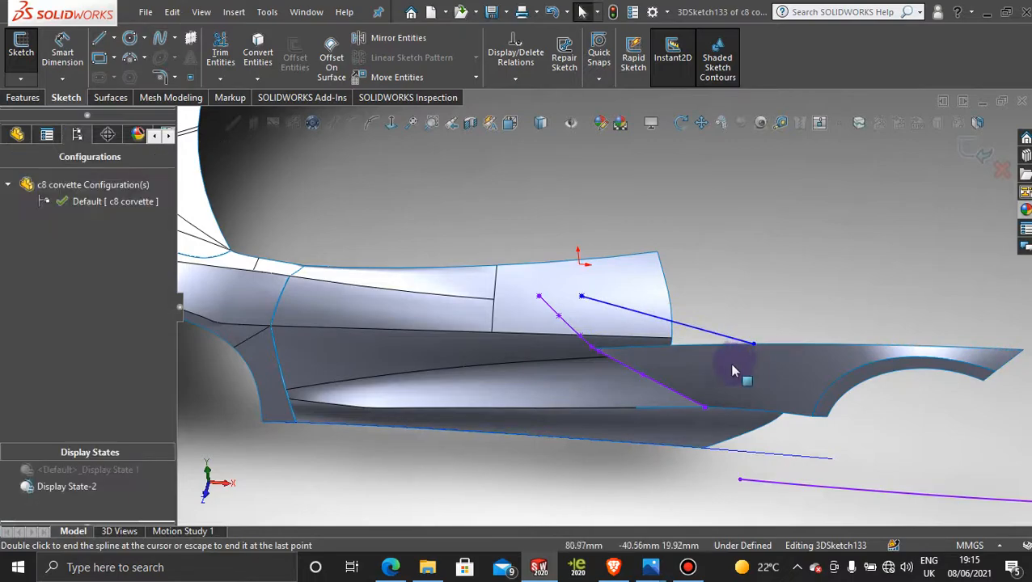
# - Draw a second short spline from the same surface point forward to the upper end of the diagonal curve
pyautogui.moveTo(711, 365); pyautogui.dragTo(661, 349, button='middle')
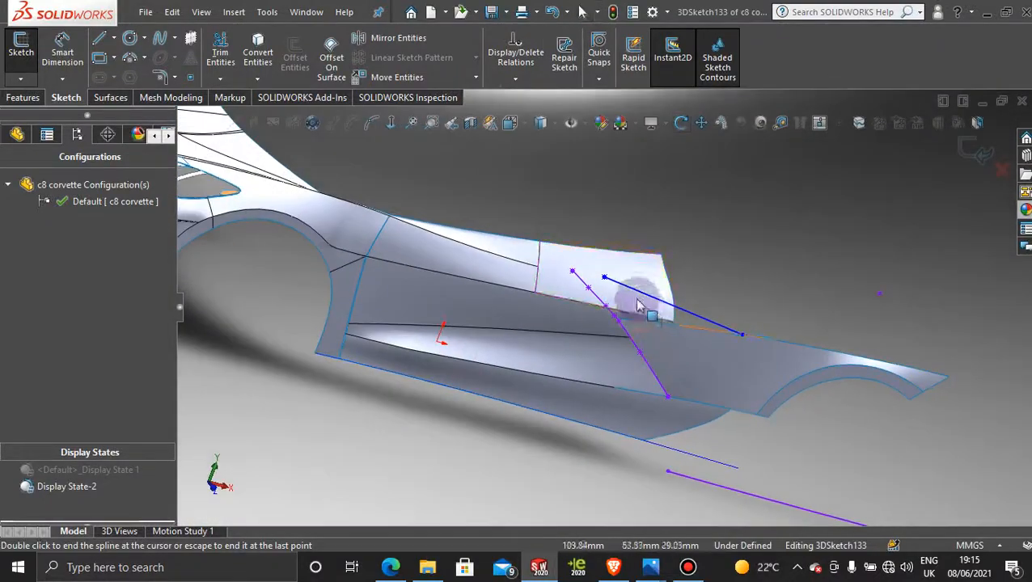
pyautogui.scroll(-4, 615, 274)
pyautogui.click(158, 40)
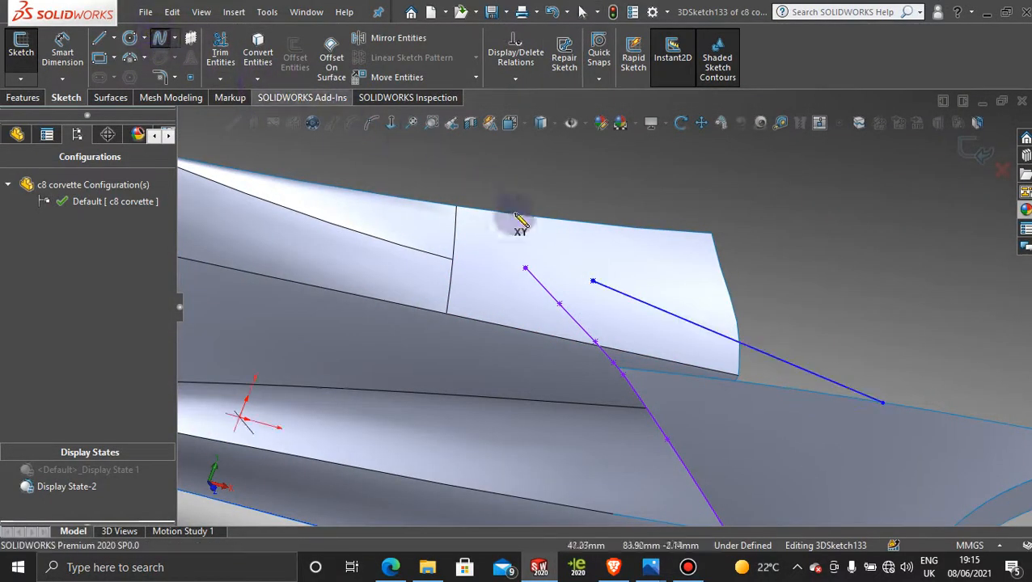
pyautogui.click(594, 283)
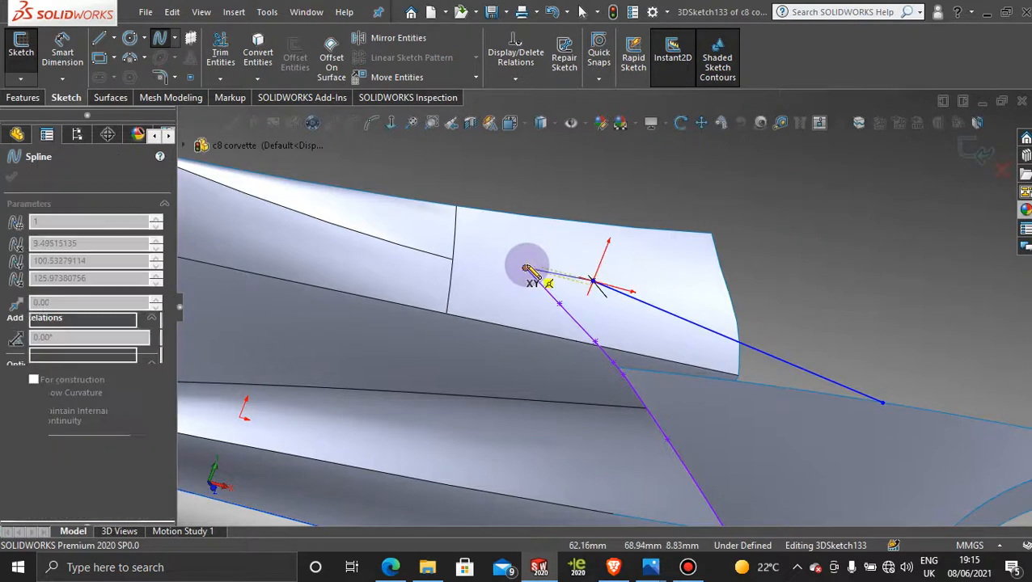
pyautogui.click(526, 269)
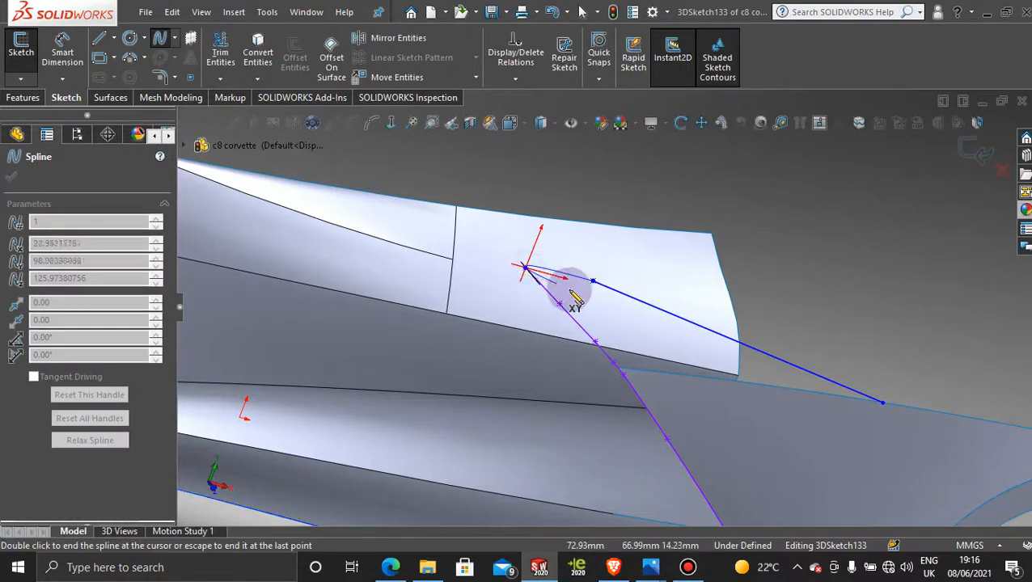
pyautogui.press('Escape')
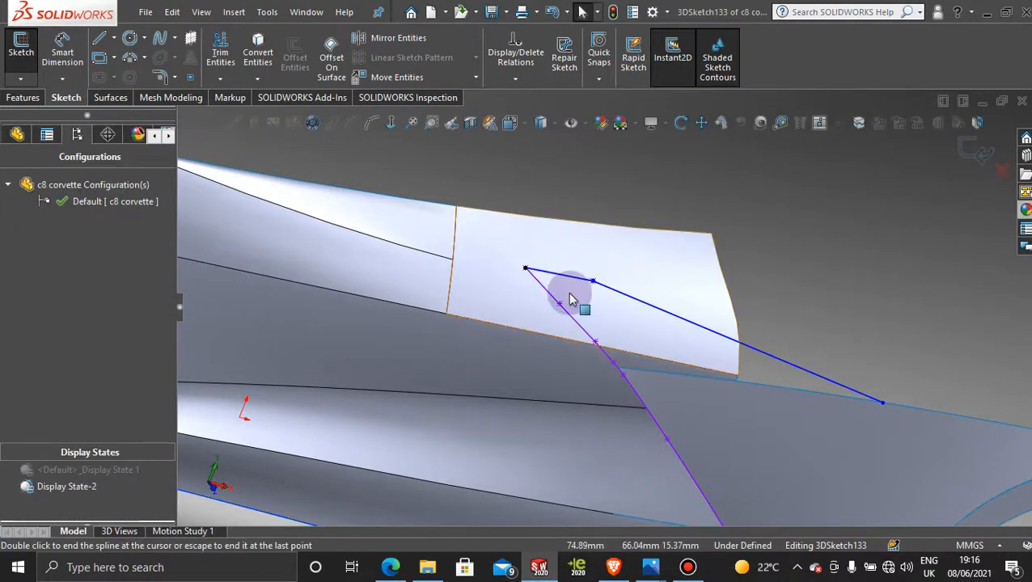
pyautogui.moveTo(576, 296); pyautogui.dragTo(514, 285, button='middle')
pyautogui.scroll(6, 584, 309)
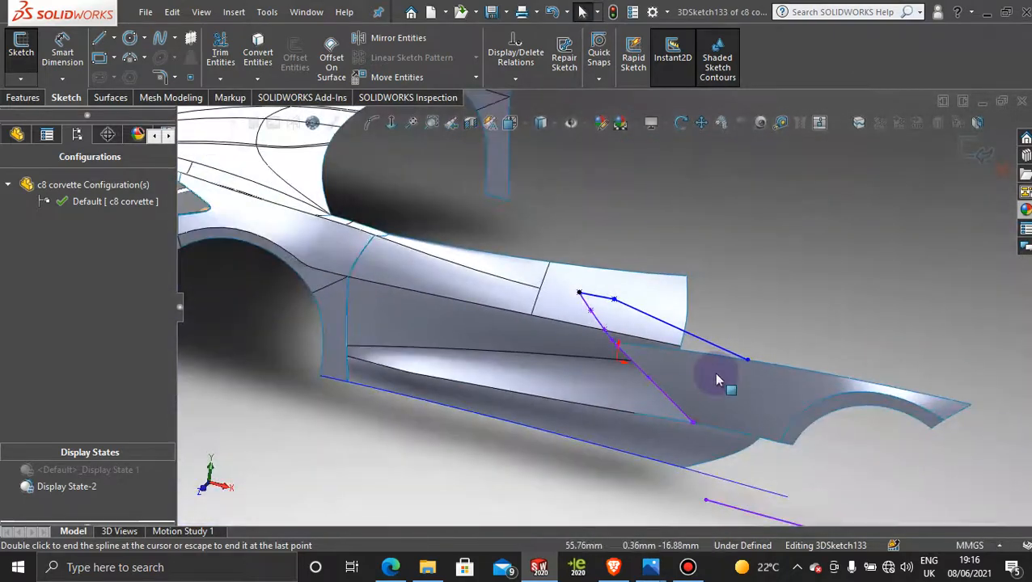
pyautogui.moveTo(654, 361); pyautogui.dragTo(684, 346, button='middle')
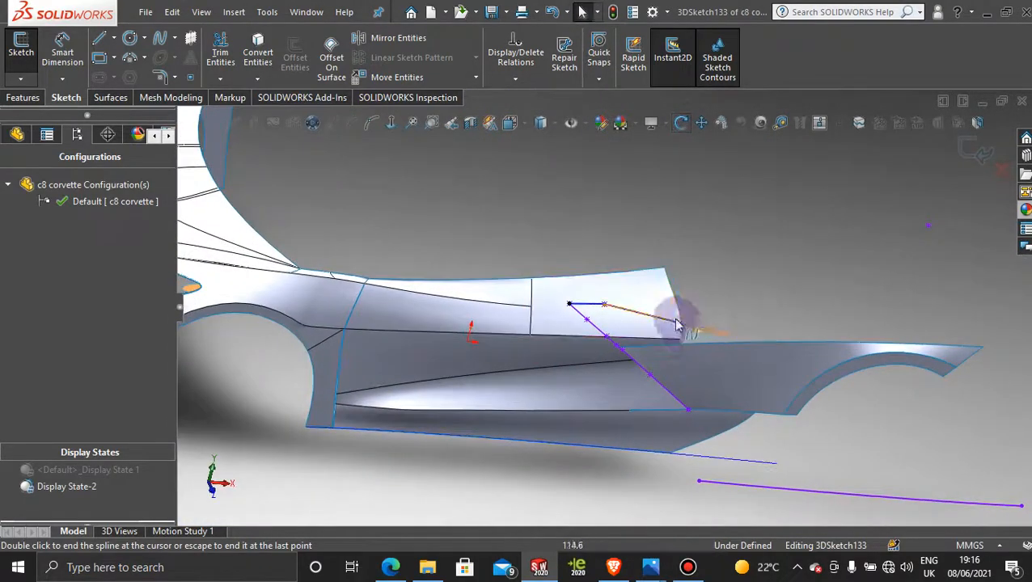
pyautogui.scroll(-3, 668, 322)
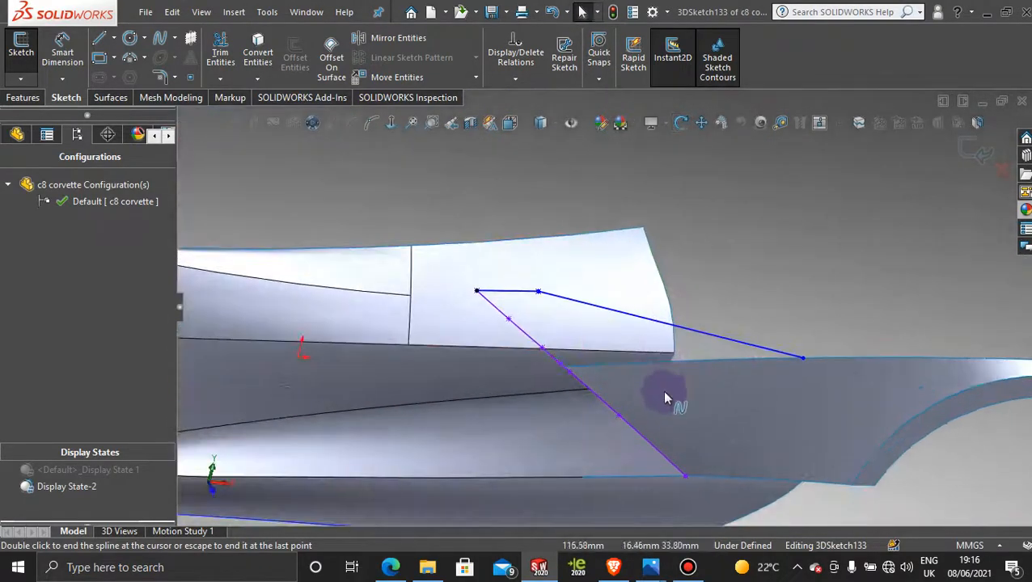
pyautogui.doubleClick(566, 374)
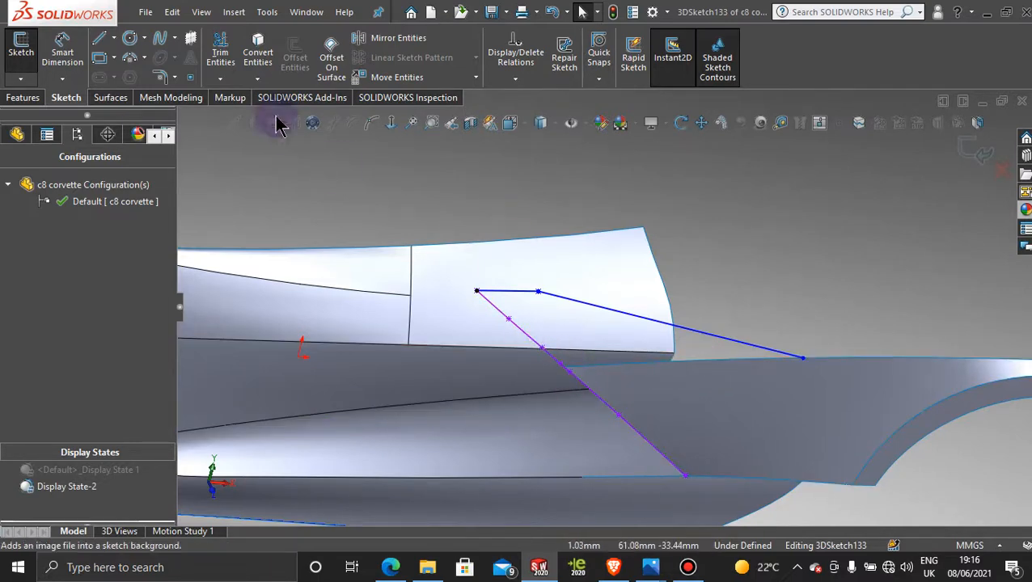
pyautogui.click(166, 47)
pyautogui.scroll(-5, 624, 372)
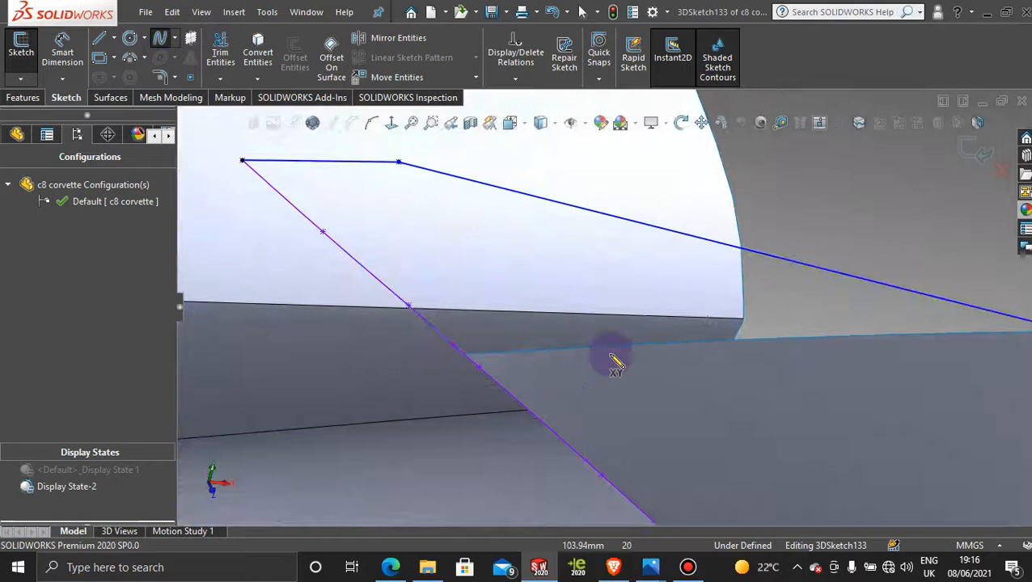
pyautogui.click(469, 356)
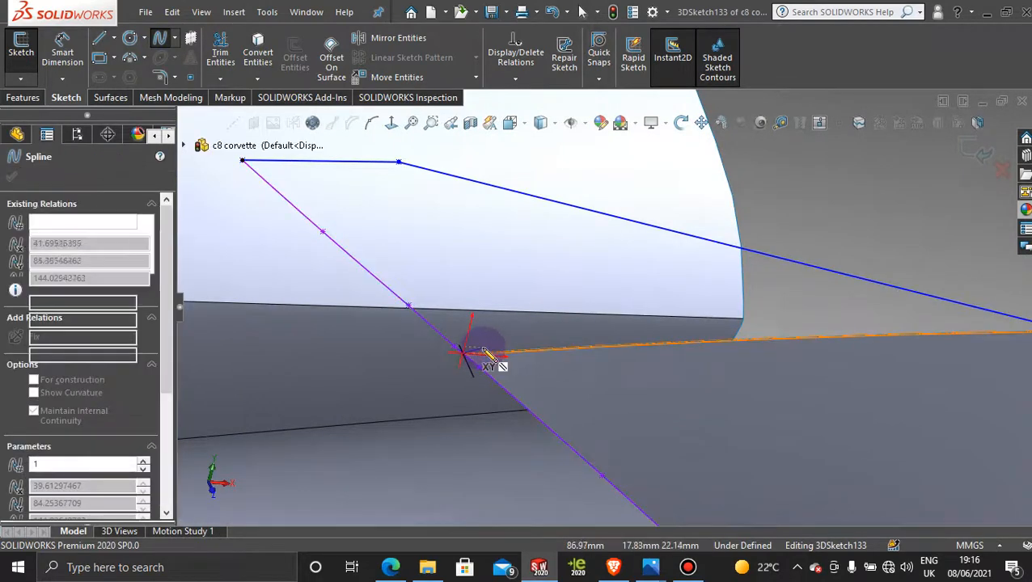
pyautogui.press('Escape')
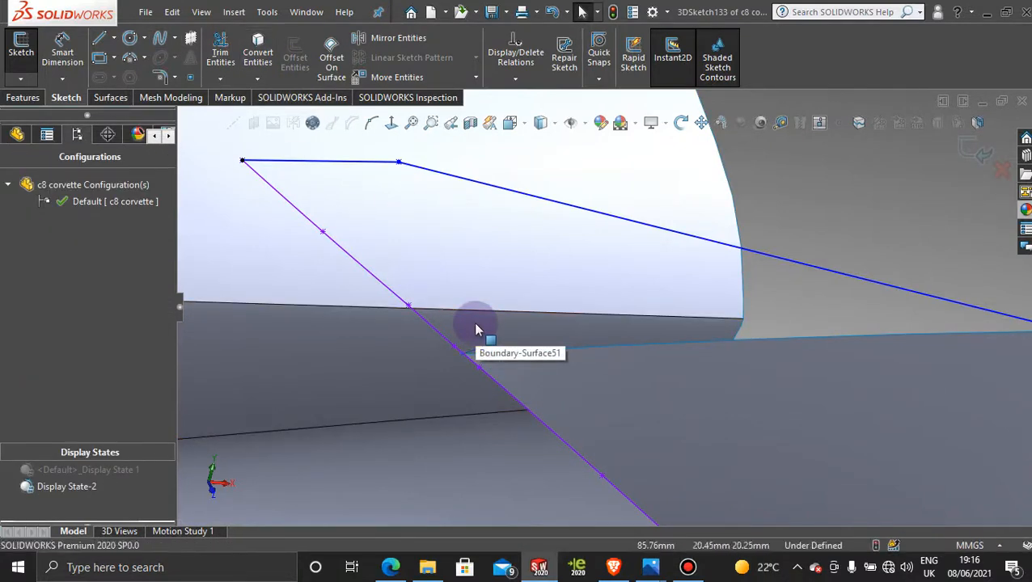
# - Draw a five-point spline along the diagonal curve from the front end of the rear side panel's upper edge to the diagonal's upper end
pyautogui.click(160, 40)
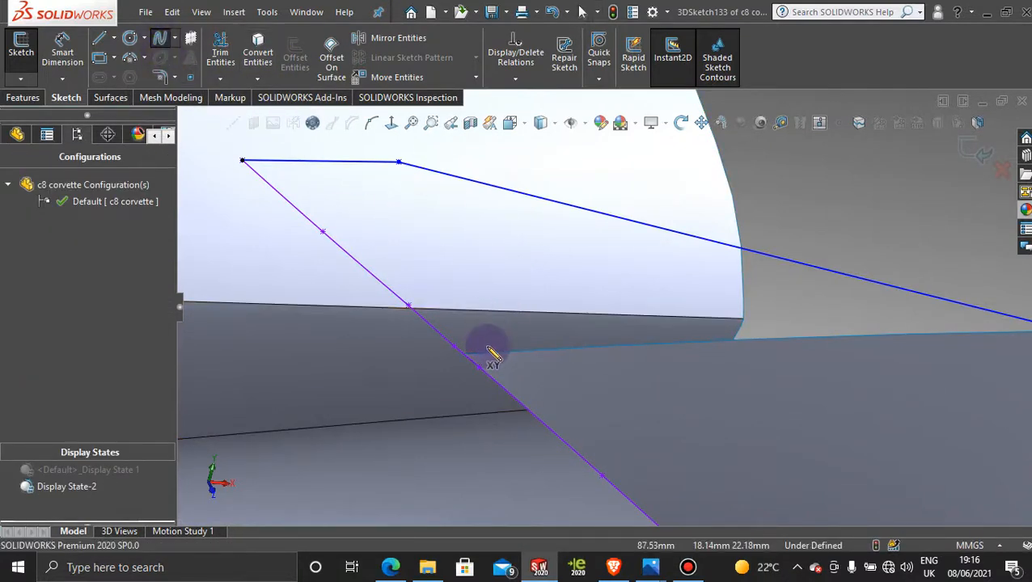
pyautogui.click(463, 354)
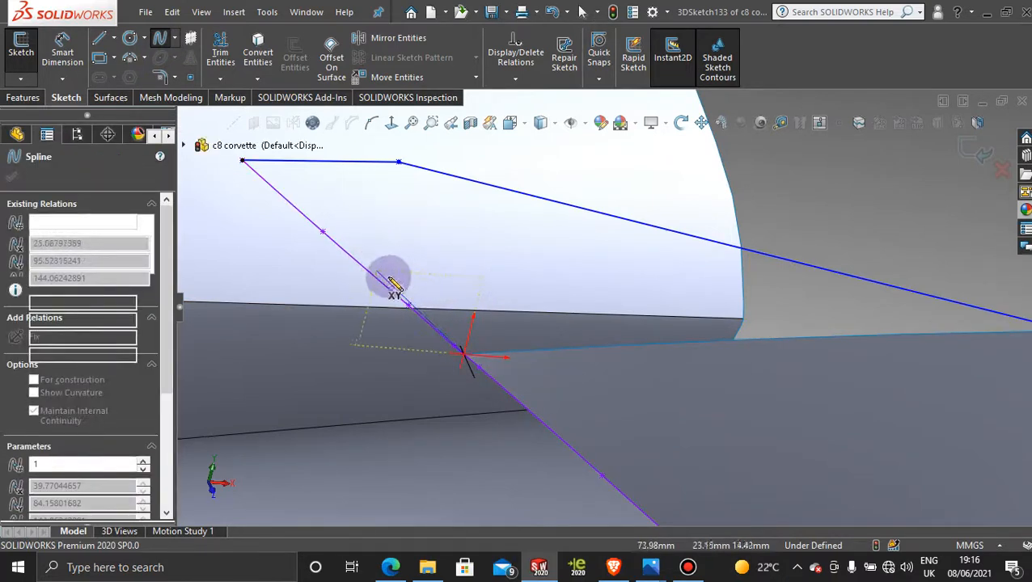
pyautogui.click(410, 306)
pyautogui.click(434, 328)
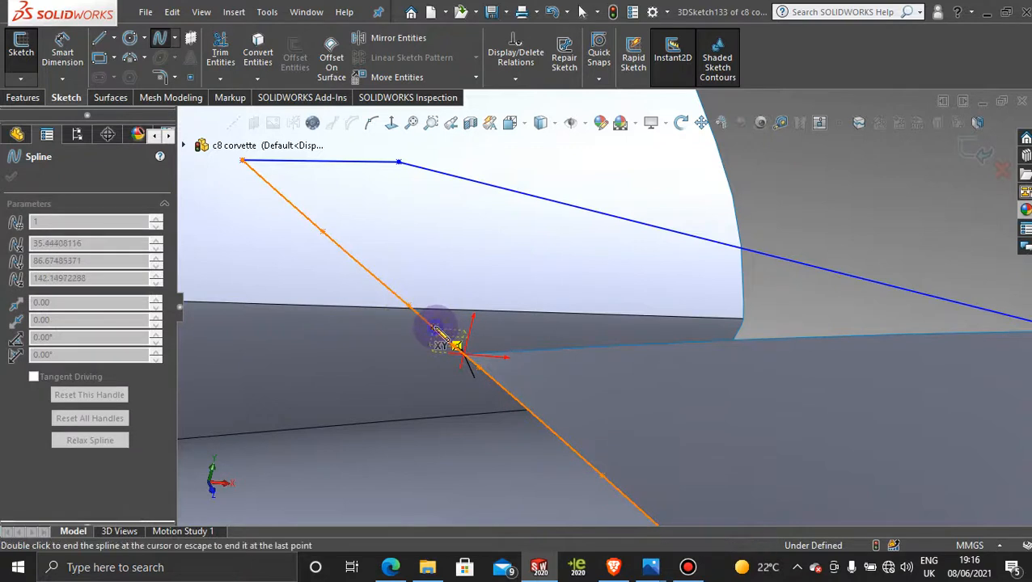
pyautogui.click(365, 268)
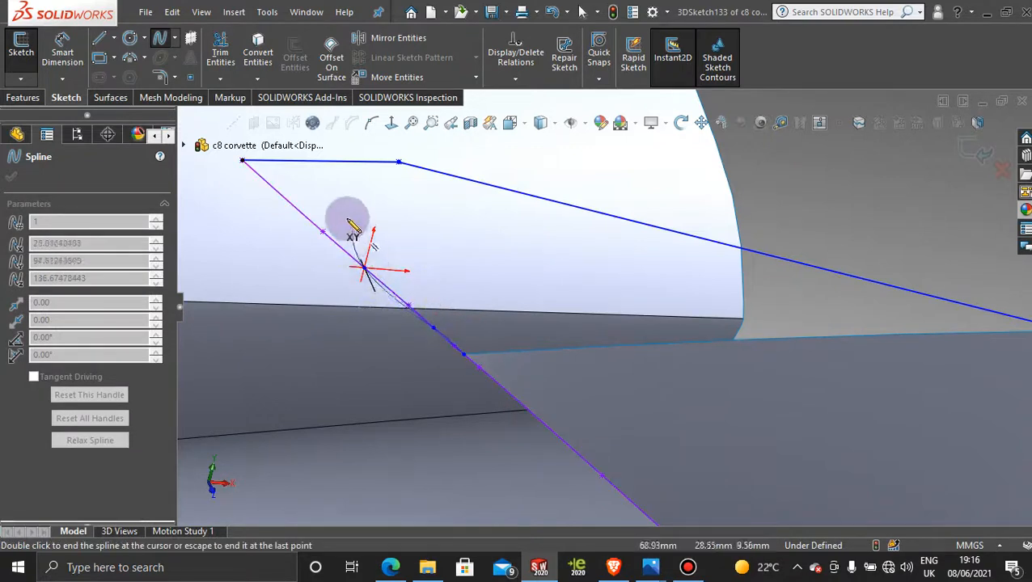
pyautogui.click(300, 207)
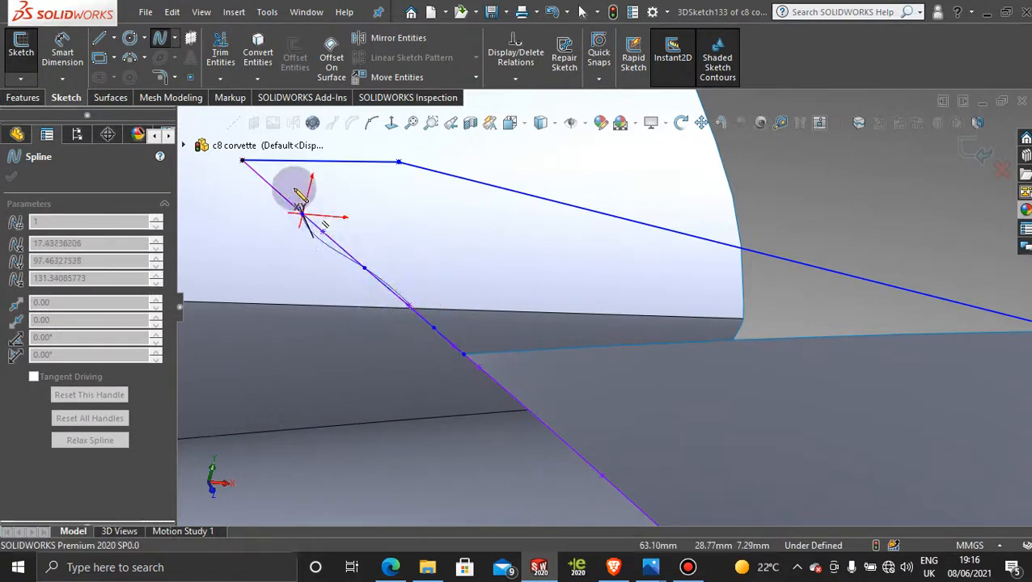
pyautogui.click(243, 161)
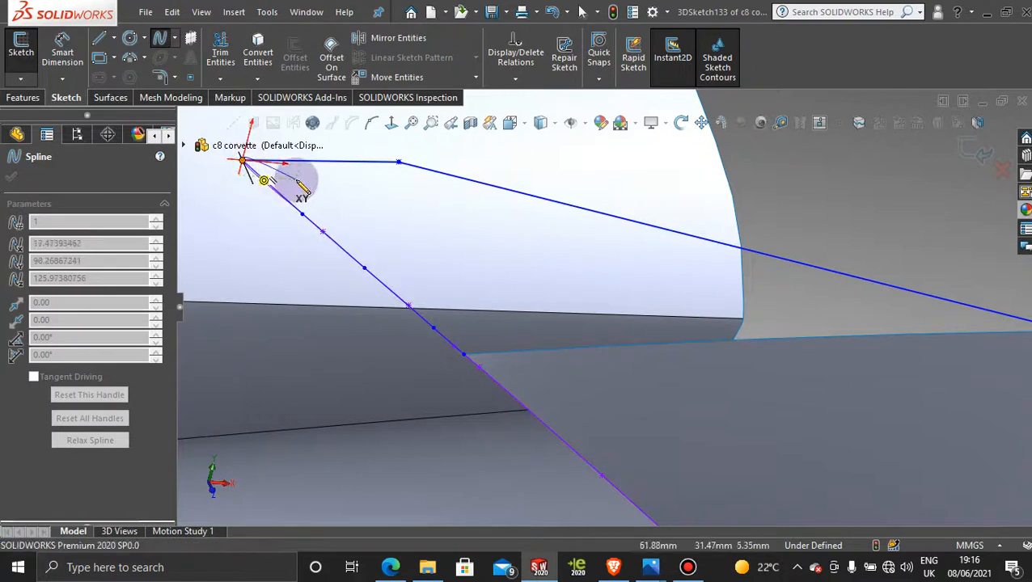
pyautogui.press('Escape')
pyautogui.scroll(3, 655, 343)
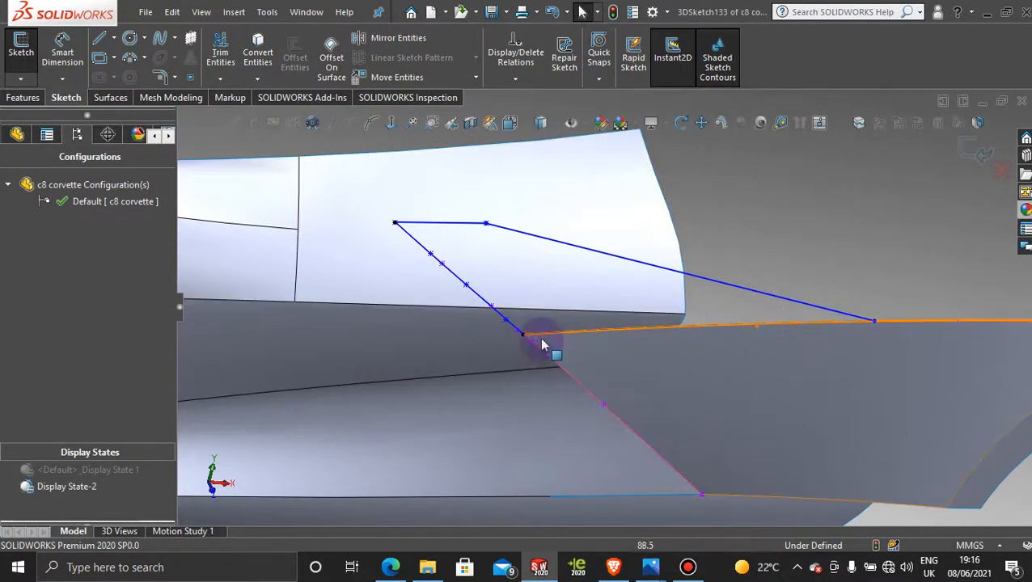
# - Finish the 3D sketch and hide the older sketch containing the full diagonal curve
pyautogui.click(977, 152)
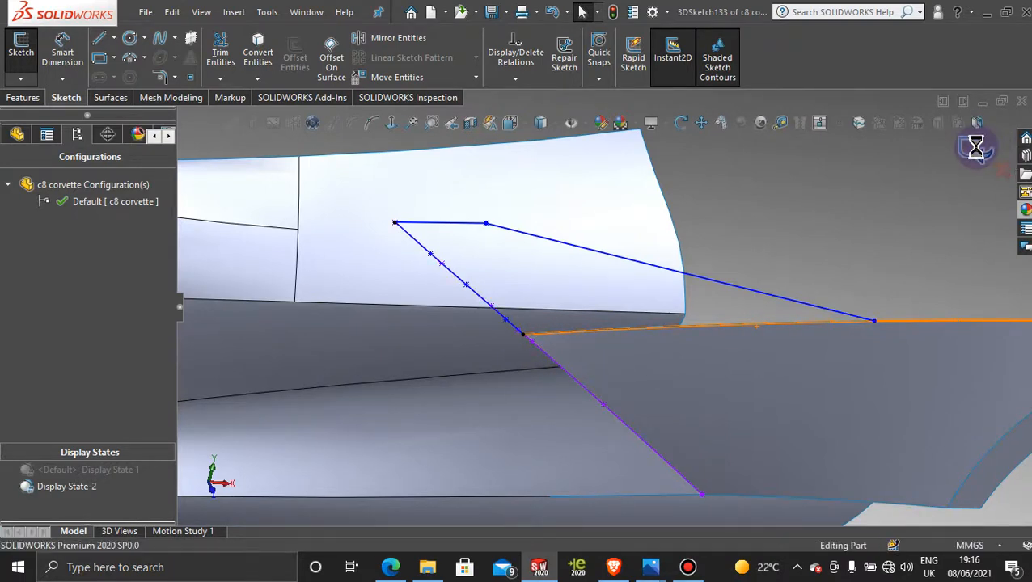
pyautogui.rightClick(571, 383)
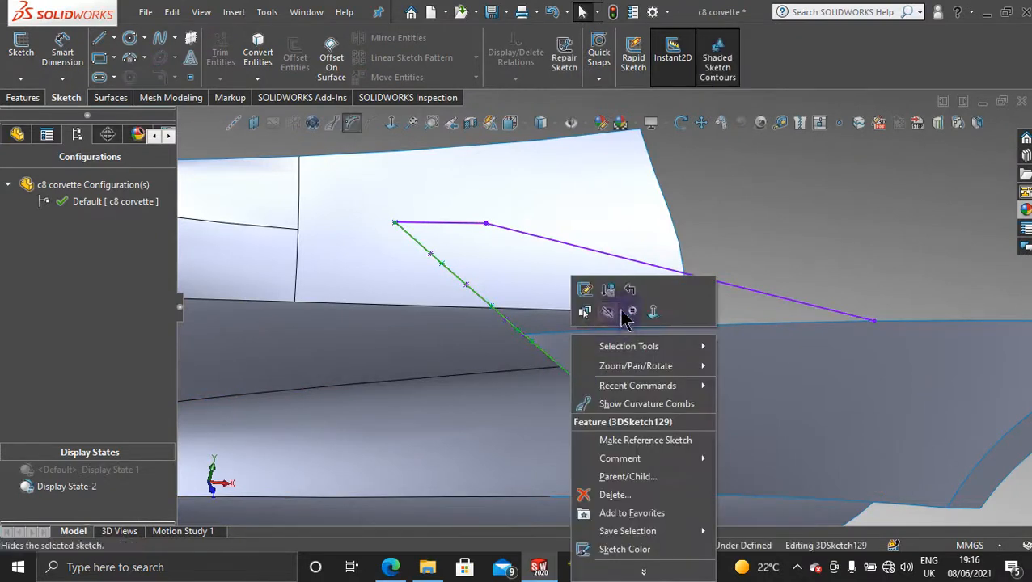
pyautogui.click(608, 312)
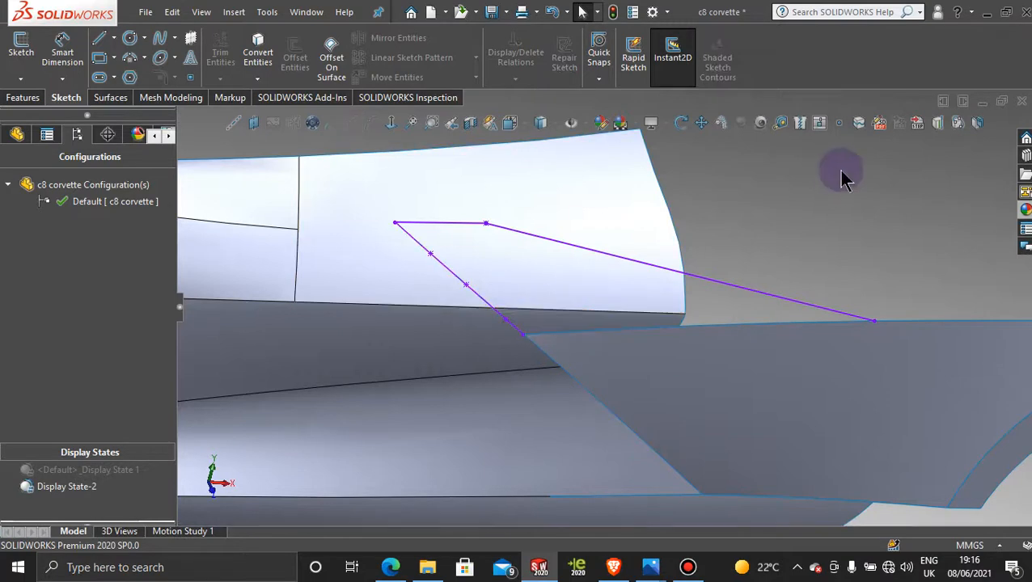
# - Create a Filled Surface bounded by the new 3D sketch and the upper edge of the rear side panel, using Contact edge settings
pyautogui.press('z')
pyautogui.press('z')
pyautogui.press('z')
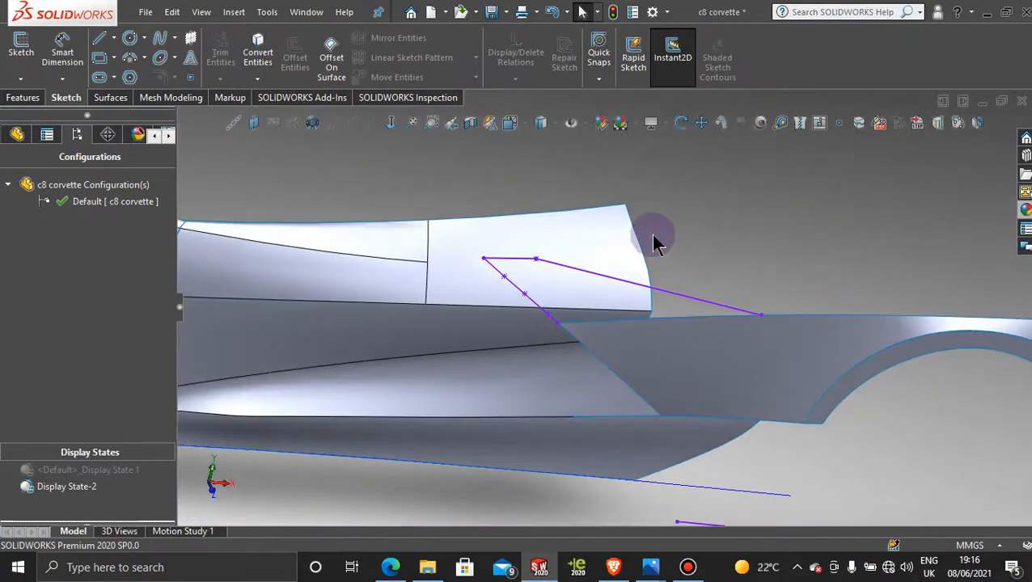
pyautogui.scroll(-1, 651, 231)
pyautogui.click(113, 97)
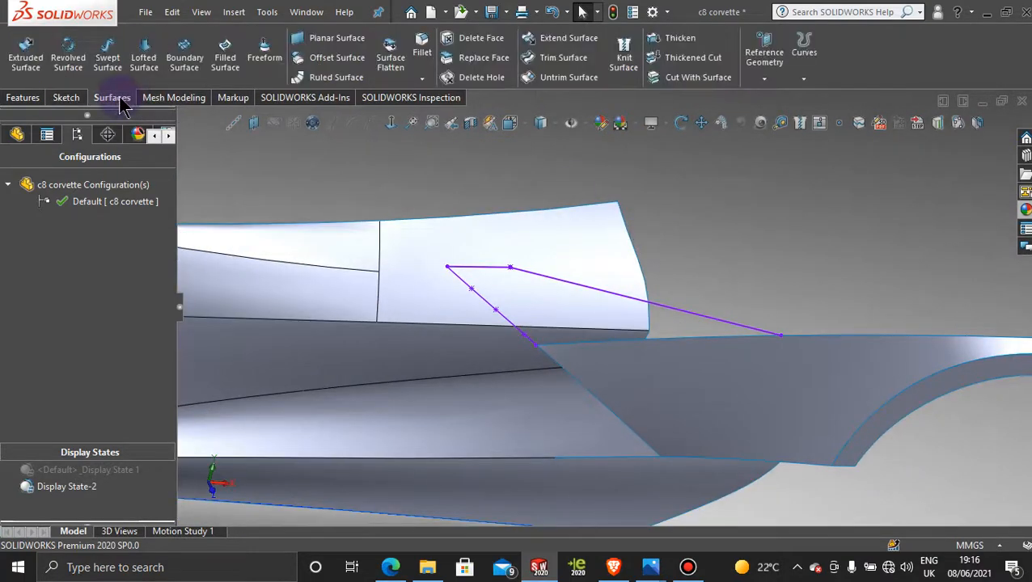
pyautogui.click(225, 55)
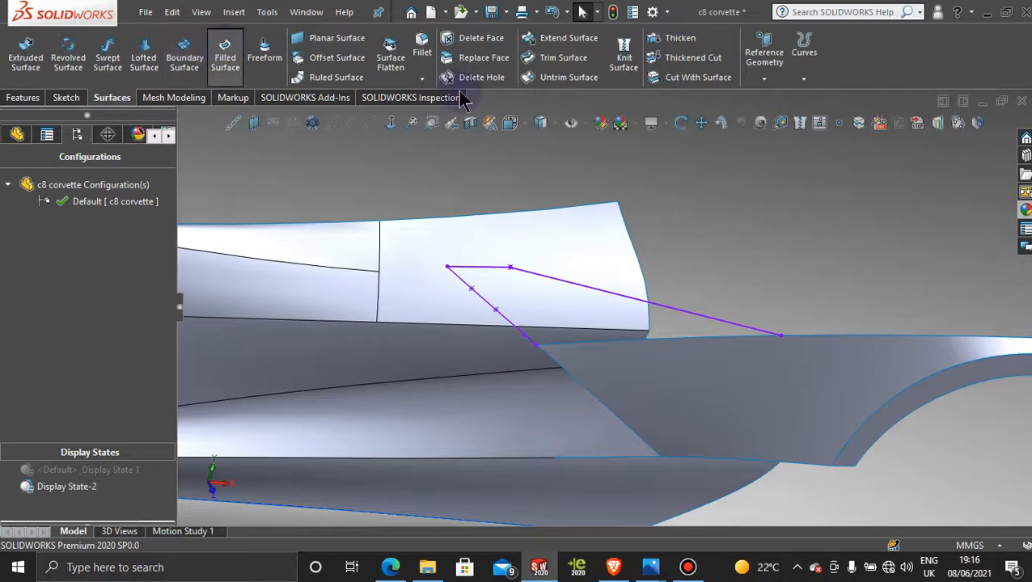
pyautogui.click(693, 318)
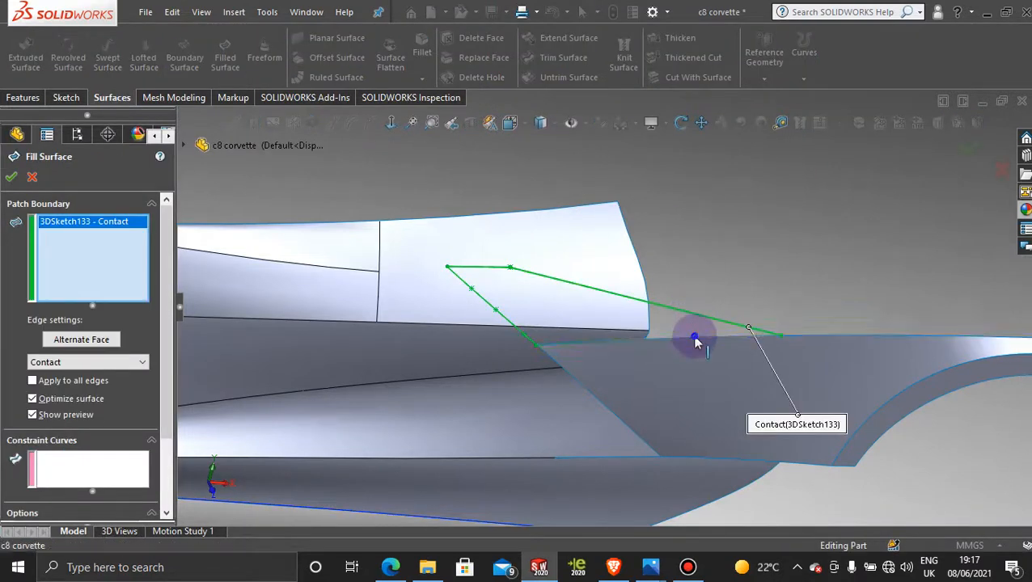
pyautogui.click(694, 339)
pyautogui.scroll(3, 761, 277)
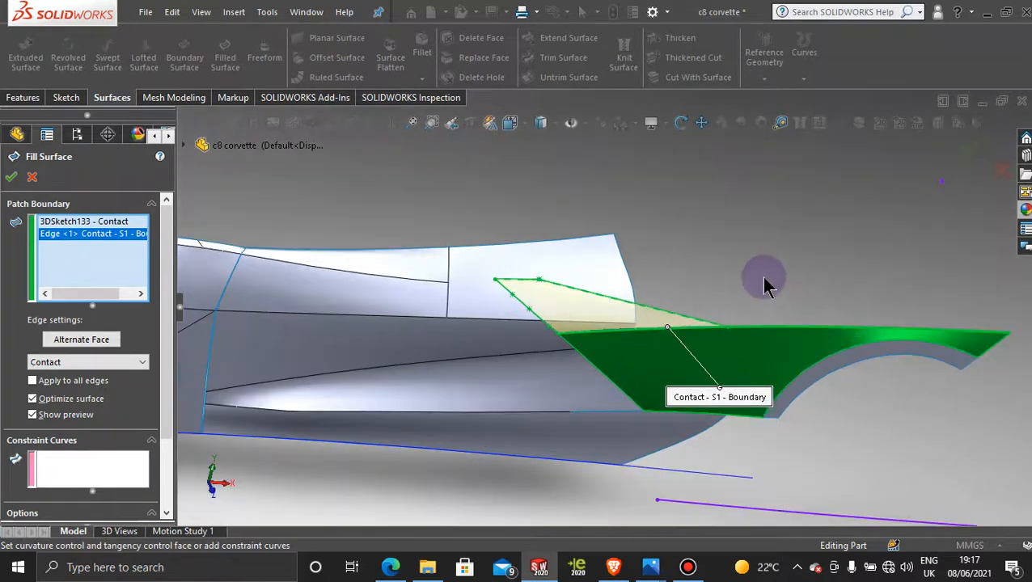
pyautogui.moveTo(699, 255); pyautogui.dragTo(661, 271, button='middle')
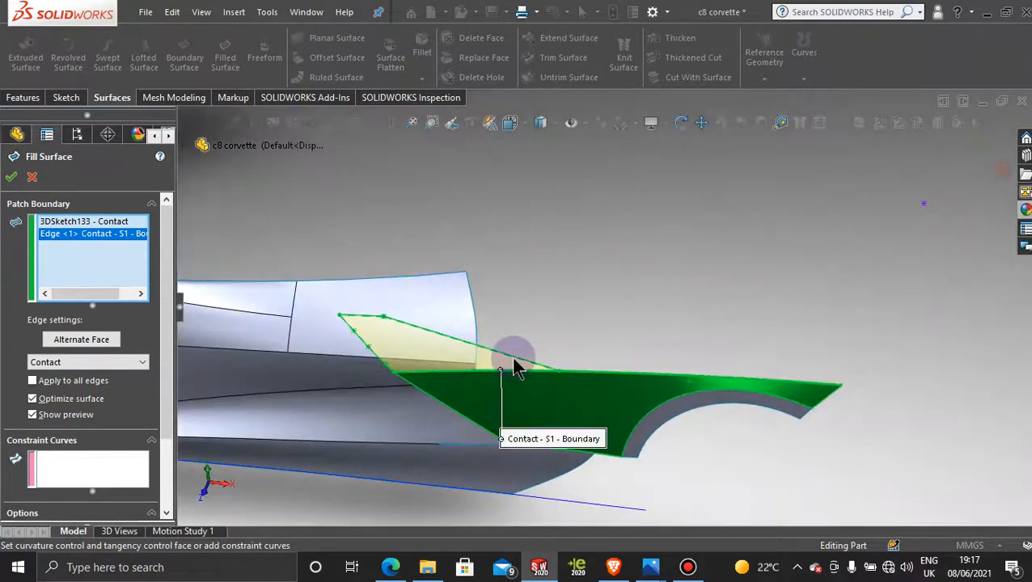
pyautogui.click(10, 176)
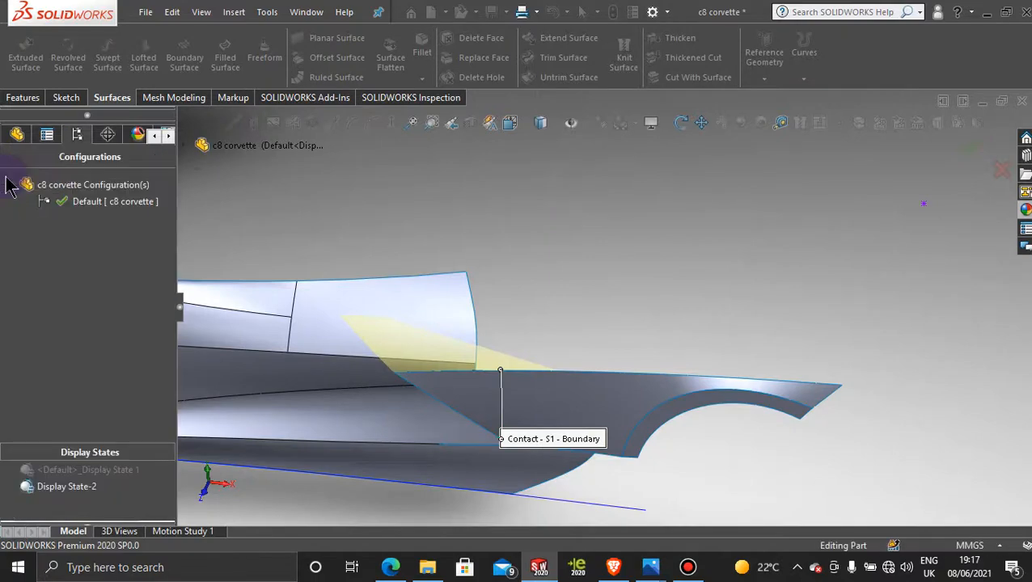
# - Switch to Display State 1 to show the reference images and planes around the body
pyautogui.moveTo(534, 301); pyautogui.dragTo(479, 299, button='middle')
pyautogui.scroll(-3, 591, 335)
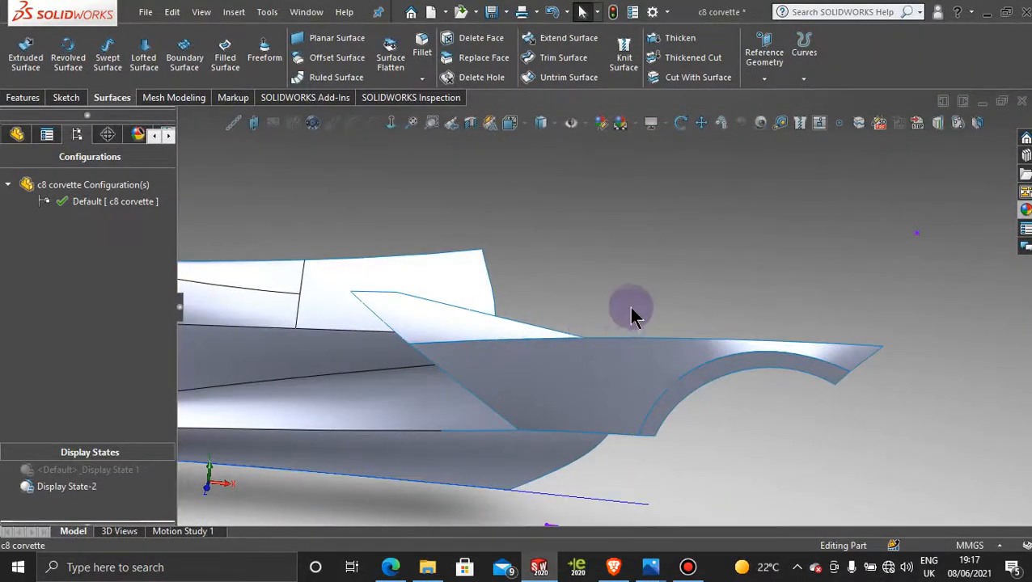
pyautogui.scroll(3, 632, 314)
pyautogui.scroll(-3, 632, 315)
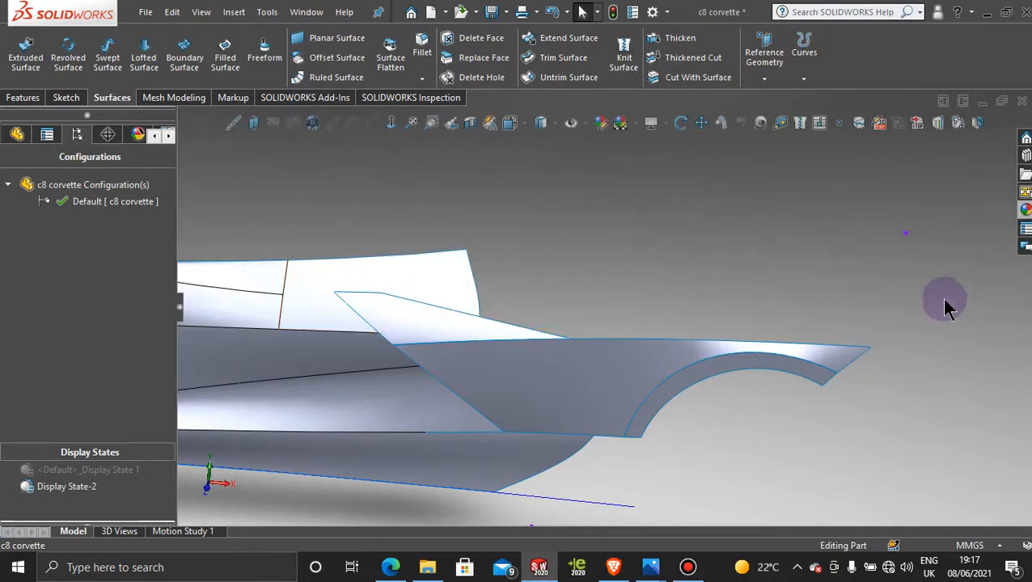
pyautogui.scroll(3, 752, 290)
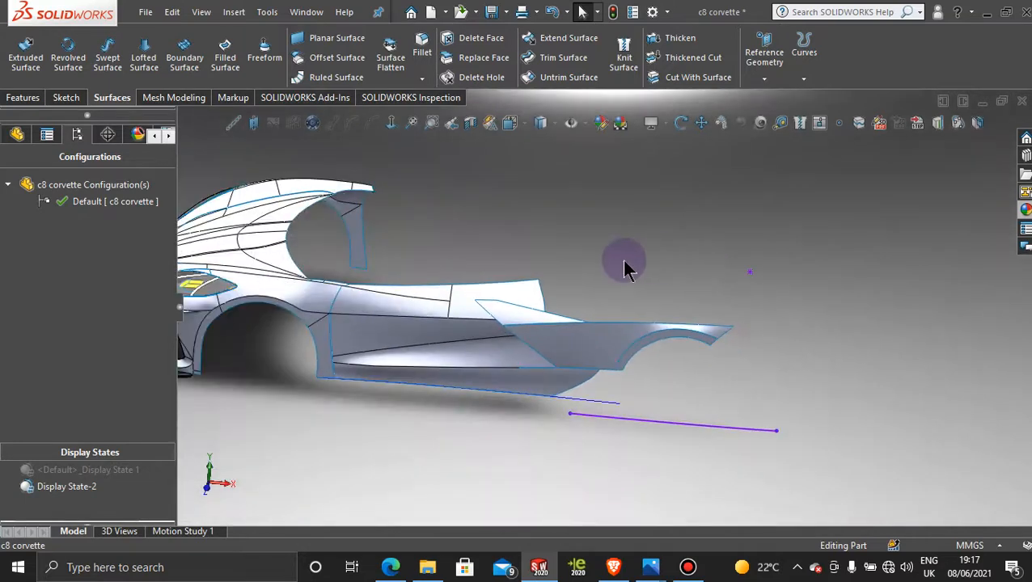
pyautogui.moveTo(624, 266); pyautogui.dragTo(723, 342, button='middle')
pyautogui.scroll(3, 702, 344)
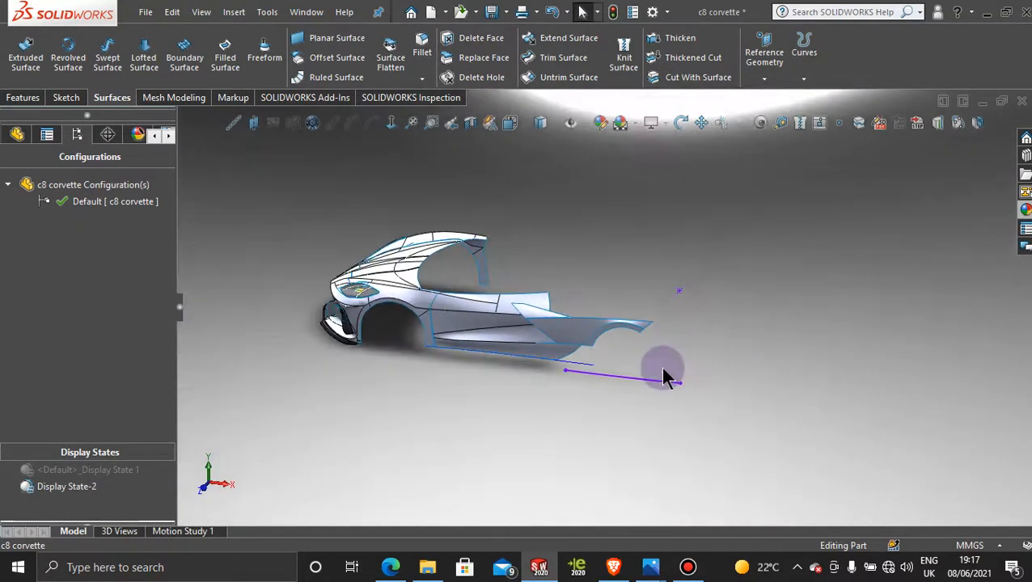
pyautogui.click(63, 471)
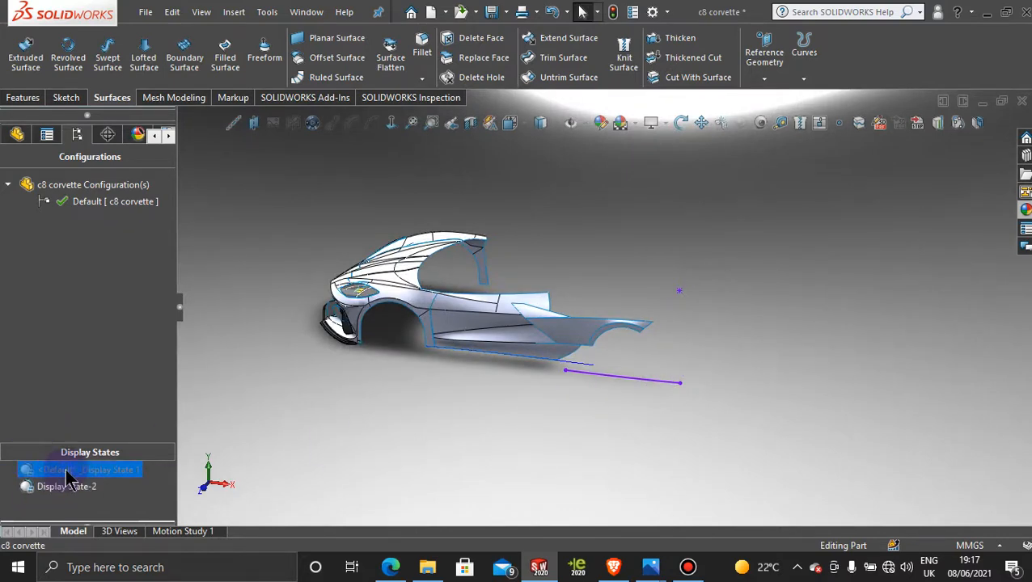
pyautogui.click(688, 567)
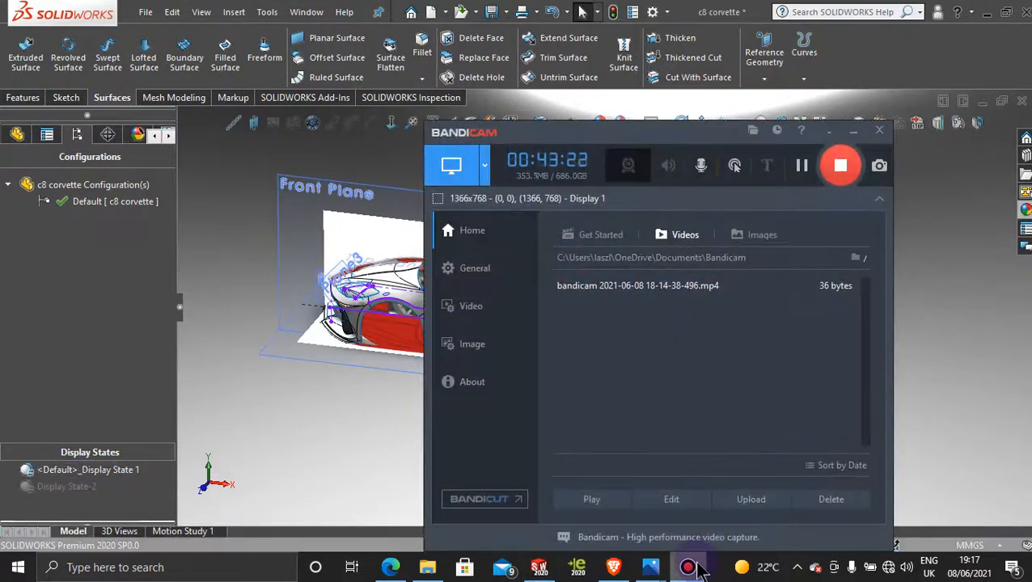
pyautogui.click(689, 566)
pyautogui.click(699, 568)
pyautogui.click(693, 568)
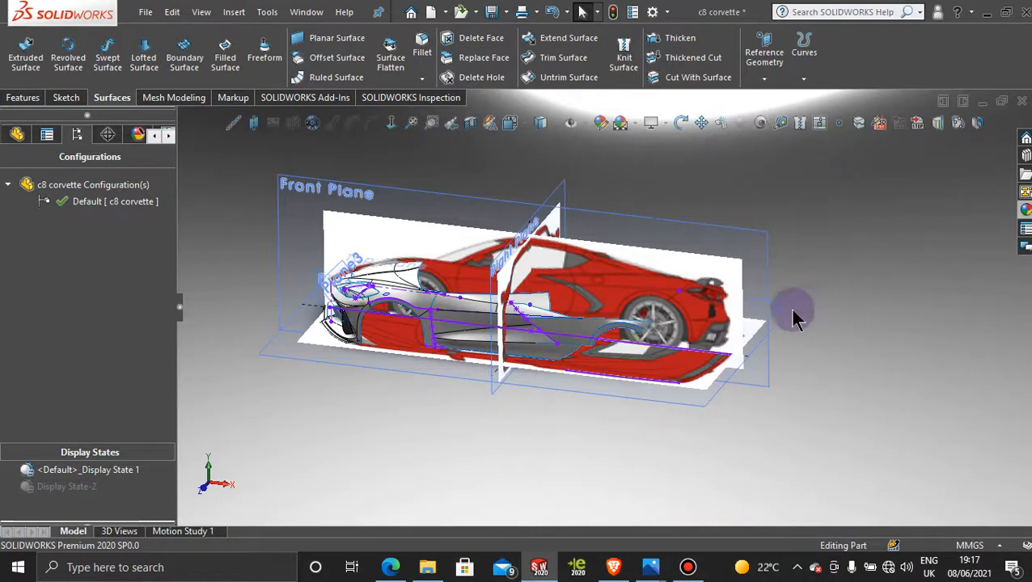
pyautogui.click(688, 569)
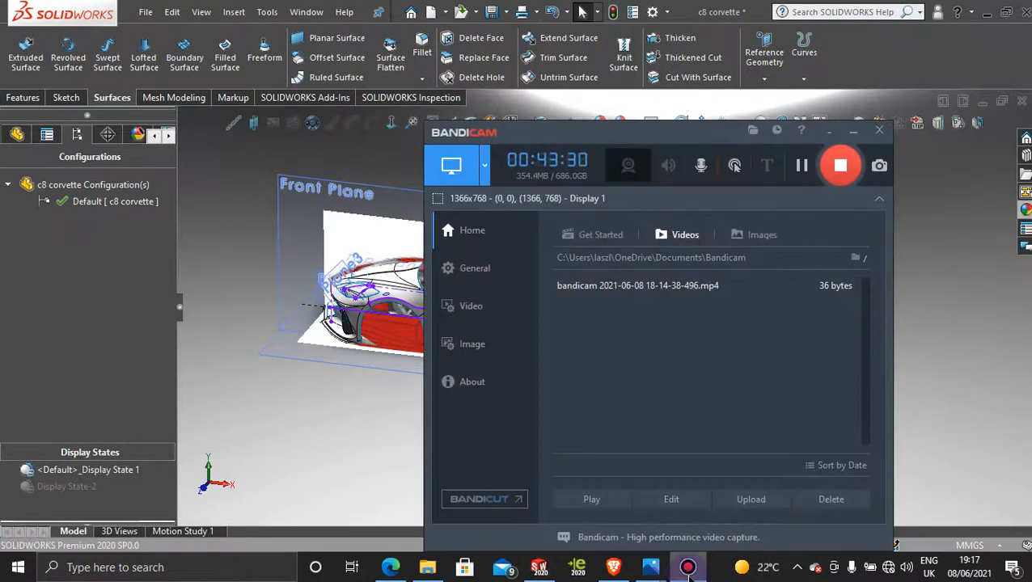
pyautogui.moveTo(703, 139); pyautogui.dragTo(702, 117)
pyautogui.click(849, 107)
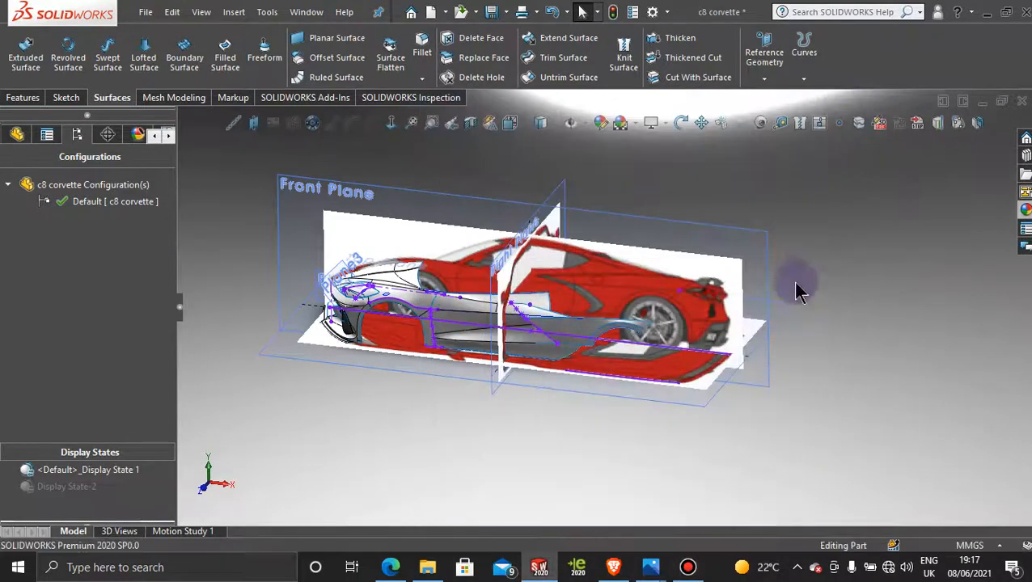
# - Start a sketch on the Front Plane and convert the slanted rear edge of the rear side panel into a sketch line
pyautogui.click(764, 246)
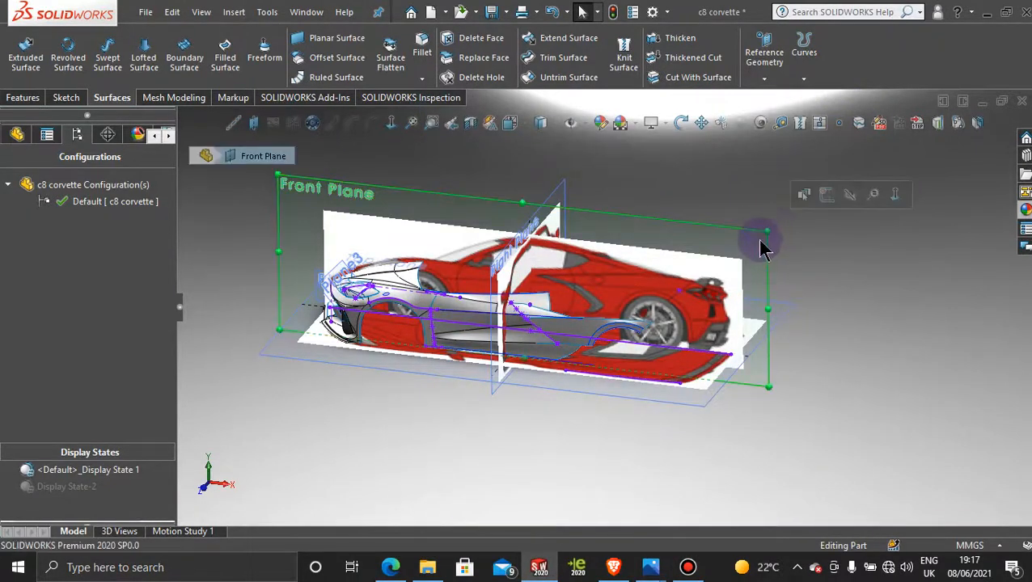
pyautogui.click(825, 198)
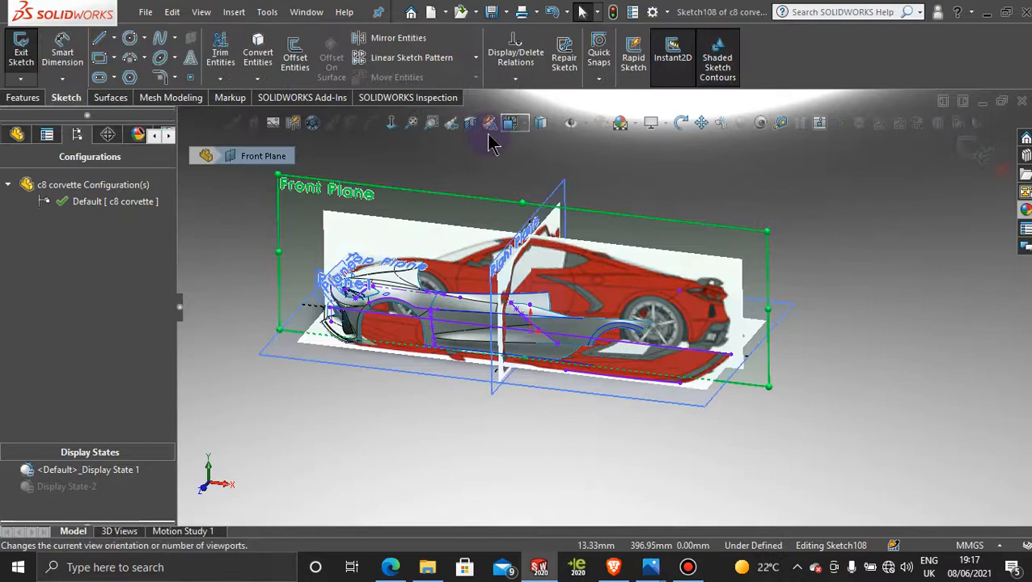
pyautogui.click(396, 125)
pyautogui.scroll(-5, 742, 421)
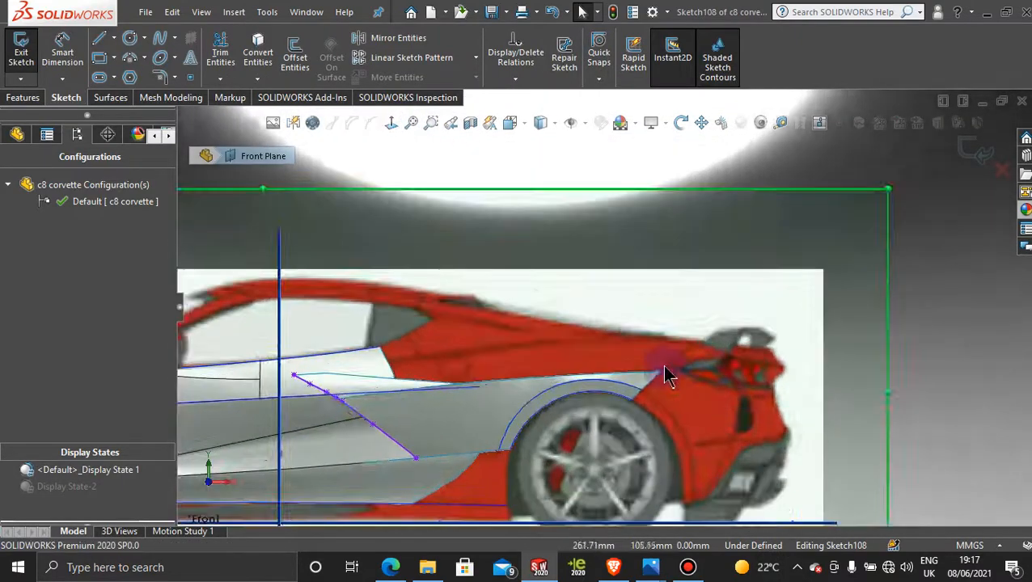
pyautogui.scroll(-1, 683, 378)
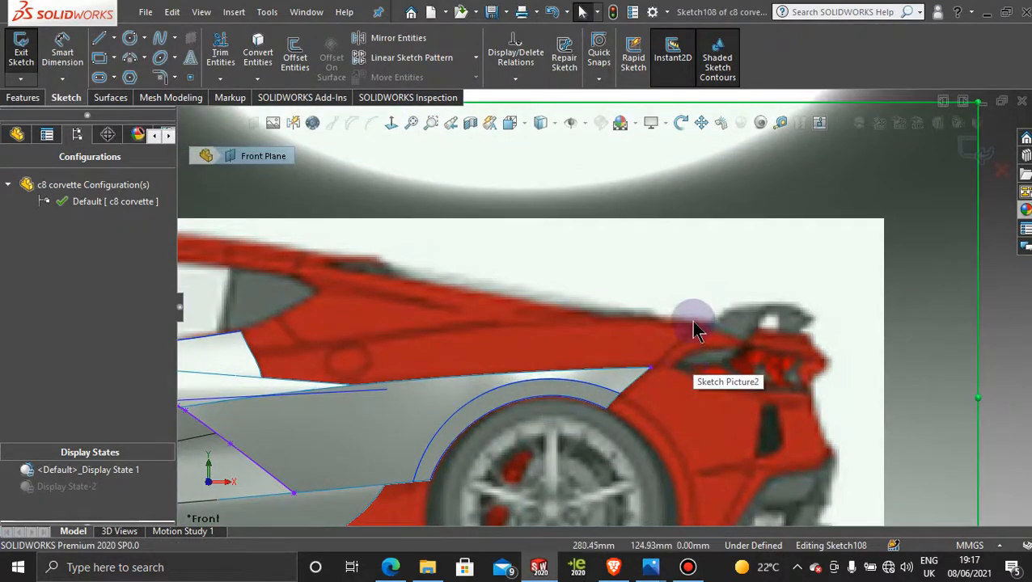
pyautogui.click(191, 77)
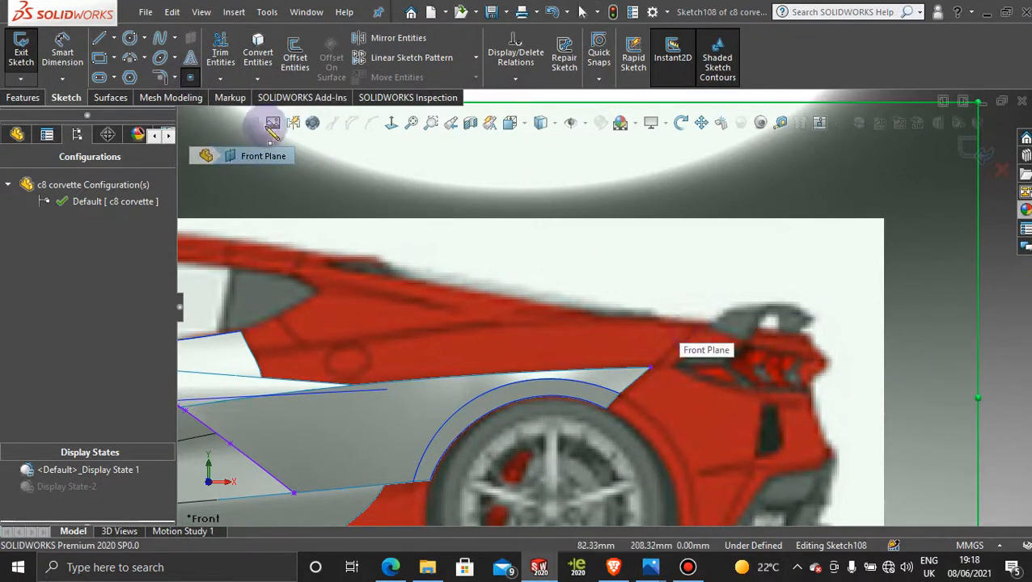
pyautogui.click(637, 379)
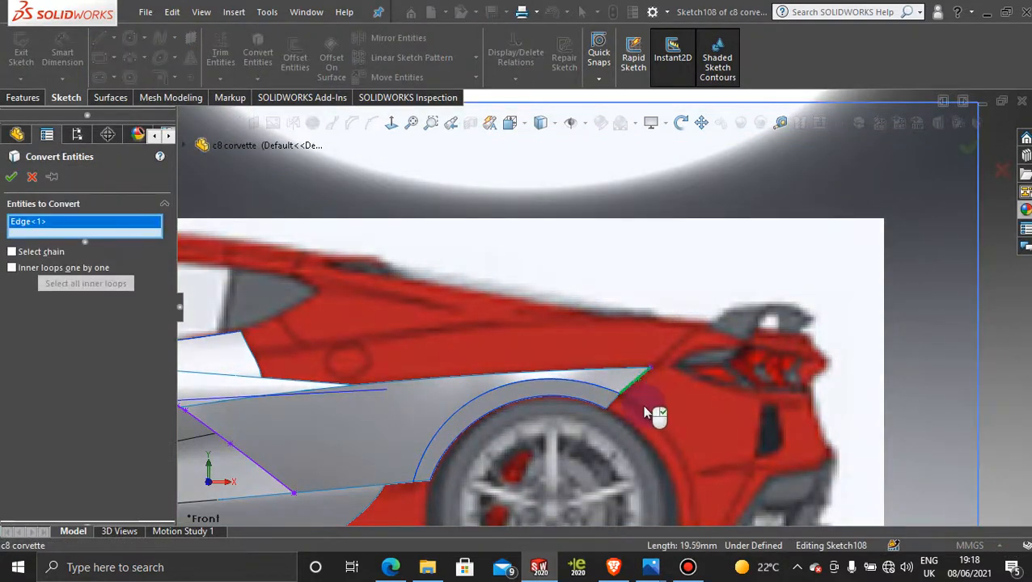
pyautogui.click(11, 176)
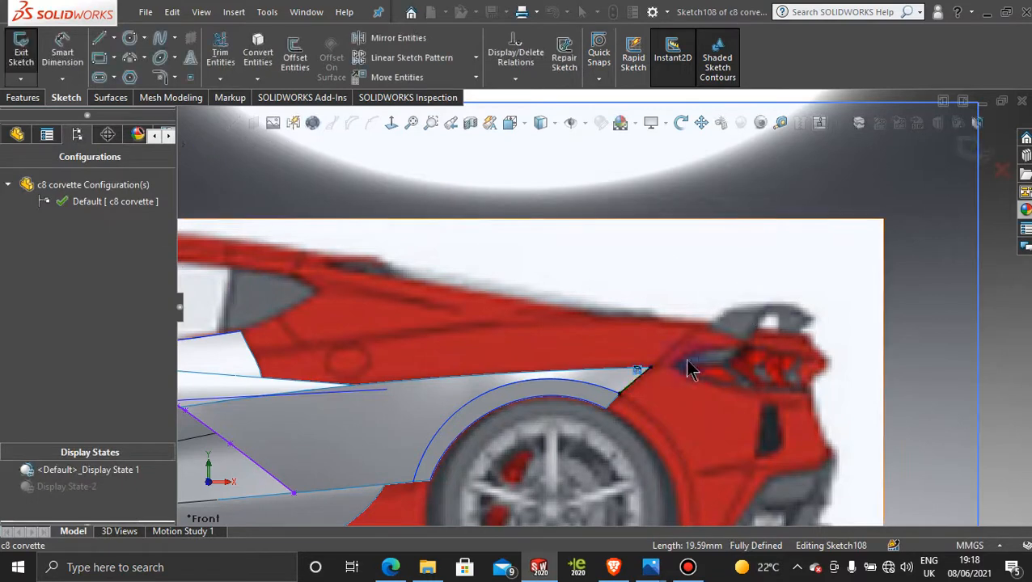
# - Extend the upper end of the converted line diagonally up to the front of the rear spoiler
pyautogui.click(648, 369)
pyautogui.moveTo(705, 333); pyautogui.dragTo(717, 309)
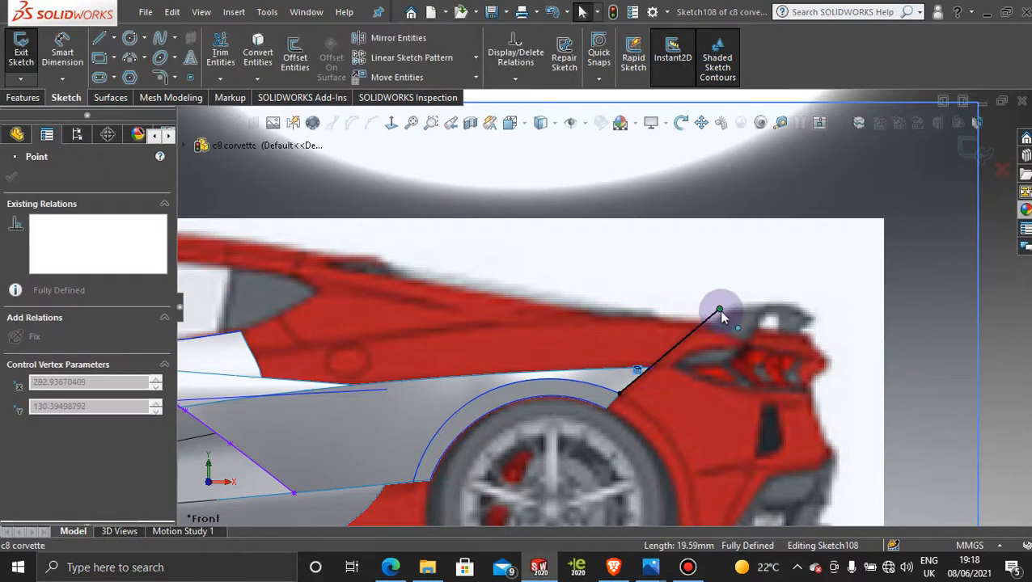
pyautogui.click(10, 177)
pyautogui.scroll(-2, 699, 344)
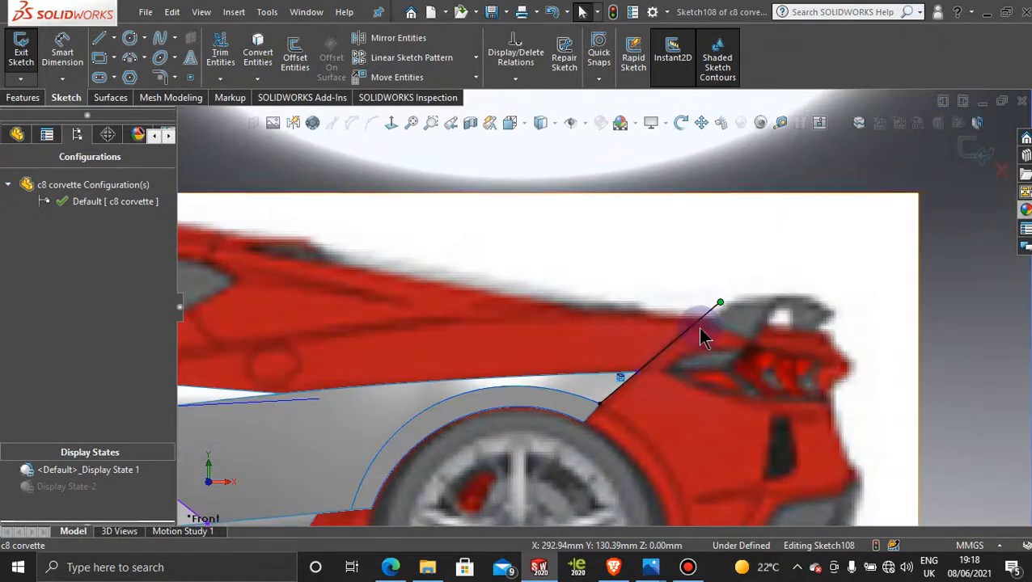
# - Place a sketch point on the extended line where it meets the rear deck contour in the side-view picture
pyautogui.click(190, 76)
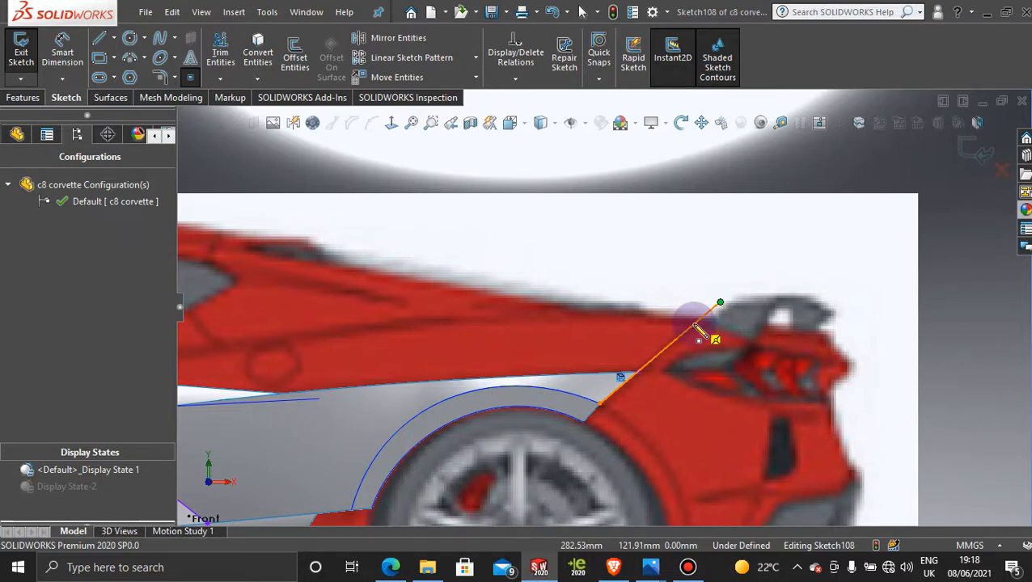
pyautogui.click(692, 334)
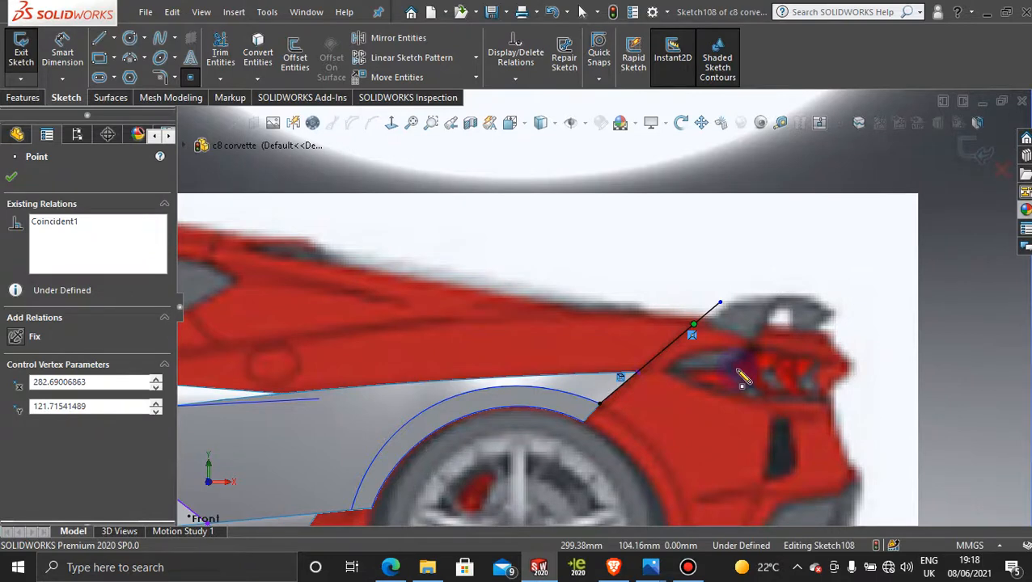
pyautogui.press('Escape')
pyautogui.scroll(2, 734, 368)
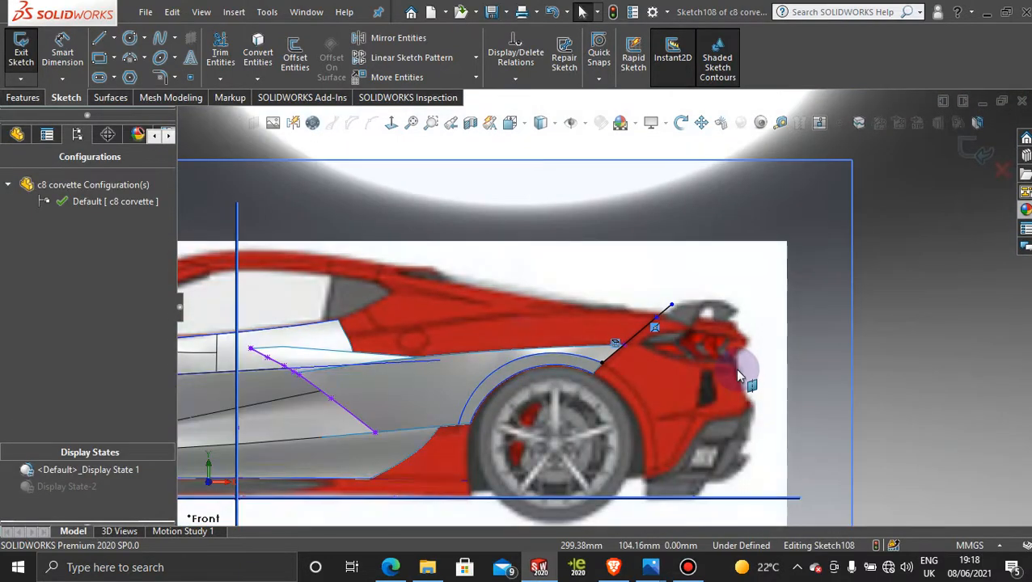
# - Trim away the extended diagonal line so only the point on the rear deck contour is left, and finish the sketch
pyautogui.click(221, 52)
pyautogui.scroll(-3, 676, 347)
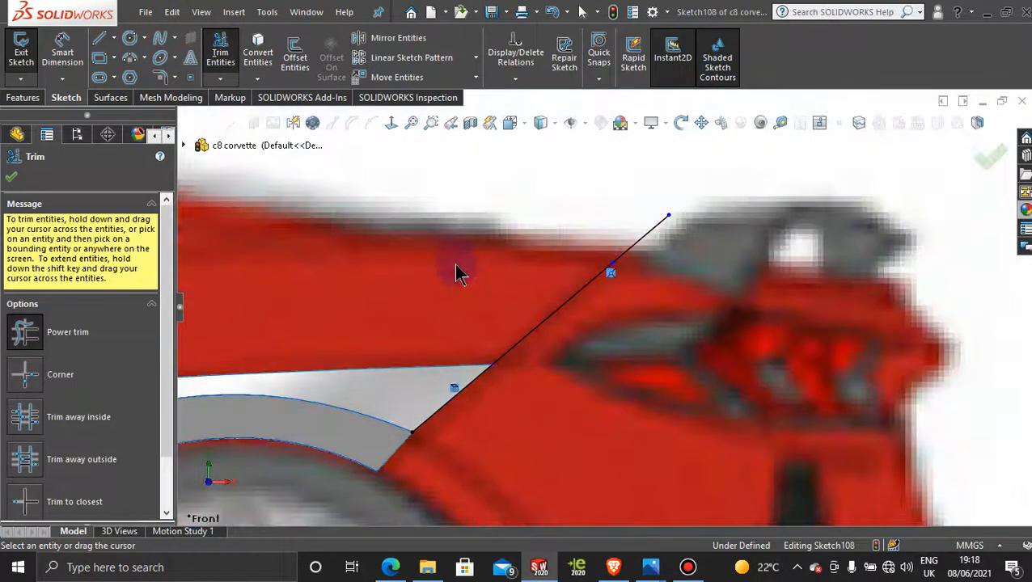
pyautogui.moveTo(574, 354); pyautogui.dragTo(581, 358)
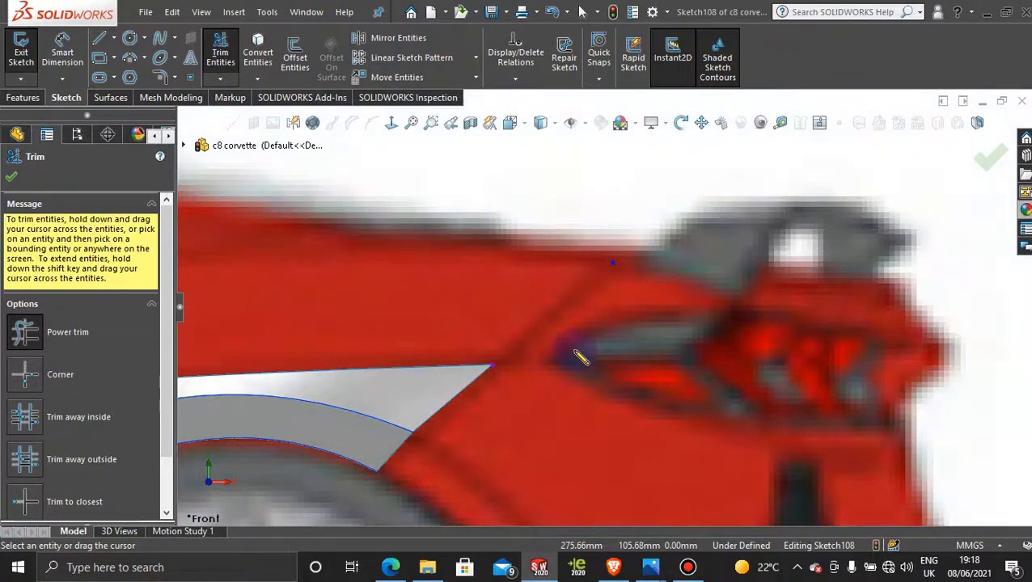
pyautogui.click(23, 181)
pyautogui.scroll(2, 449, 230)
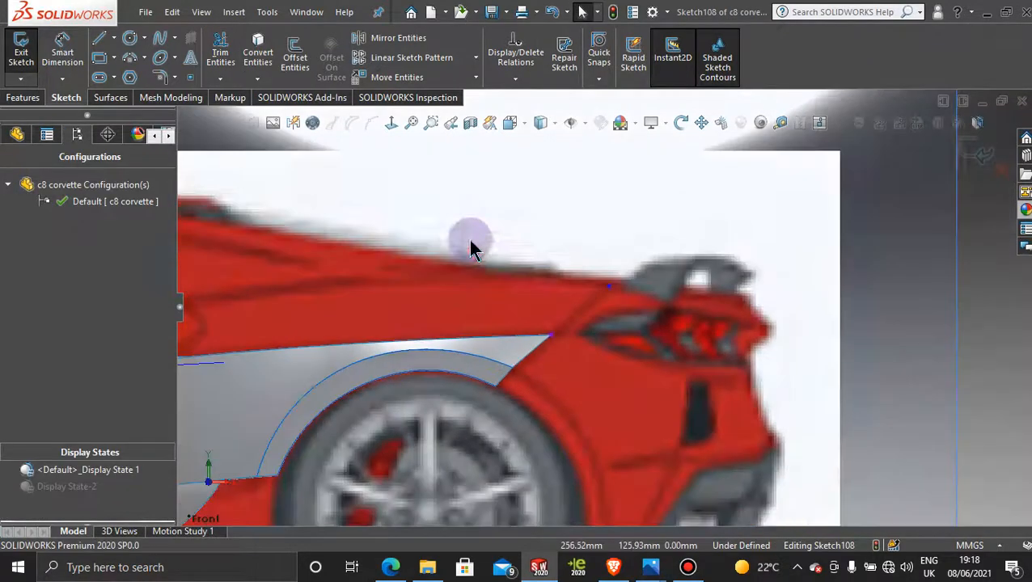
pyautogui.scroll(4, 574, 307)
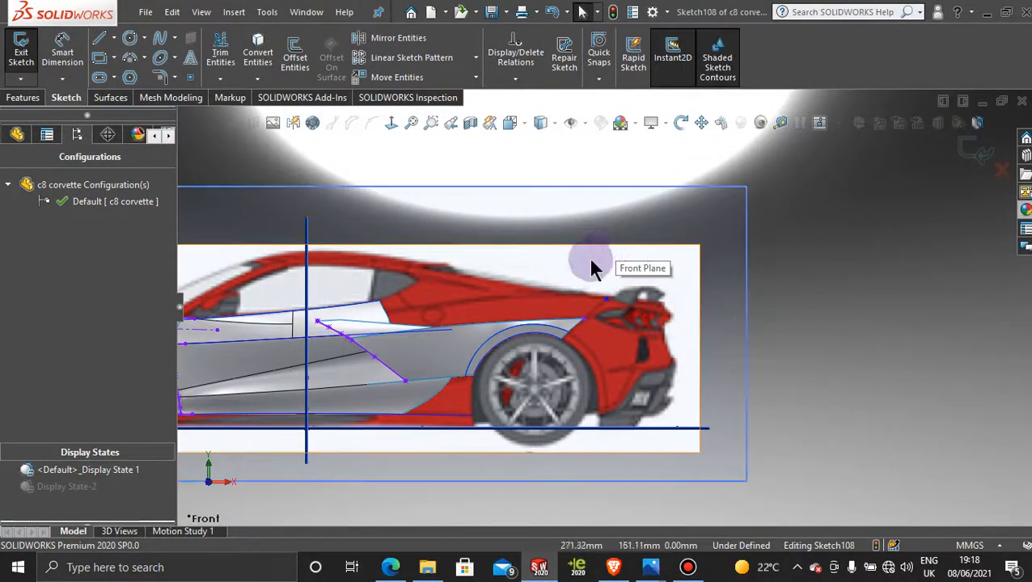
pyautogui.scroll(2, 588, 257)
pyautogui.moveTo(565, 255); pyautogui.dragTo(505, 325, button='middle')
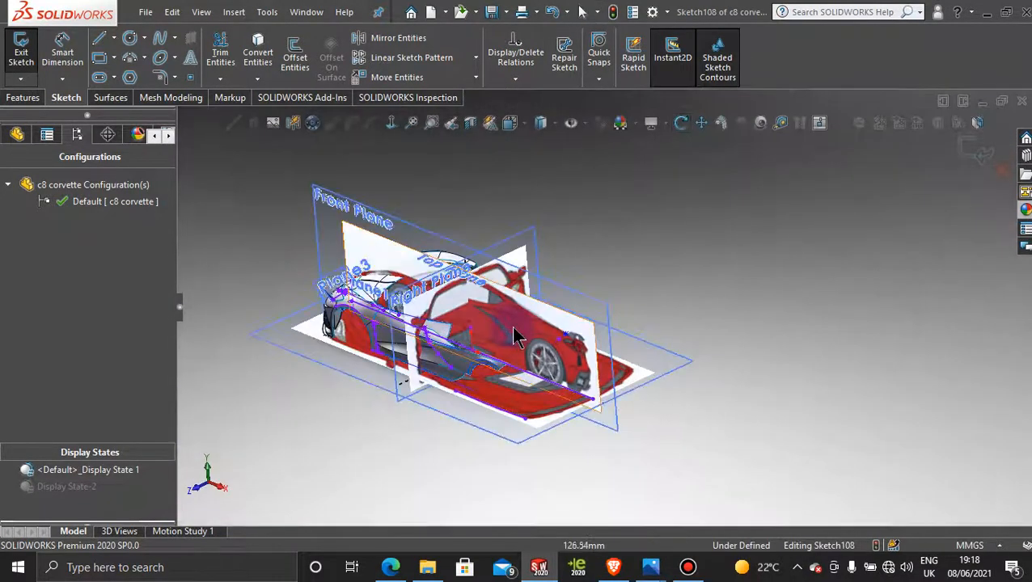
pyautogui.scroll(-3, 513, 334)
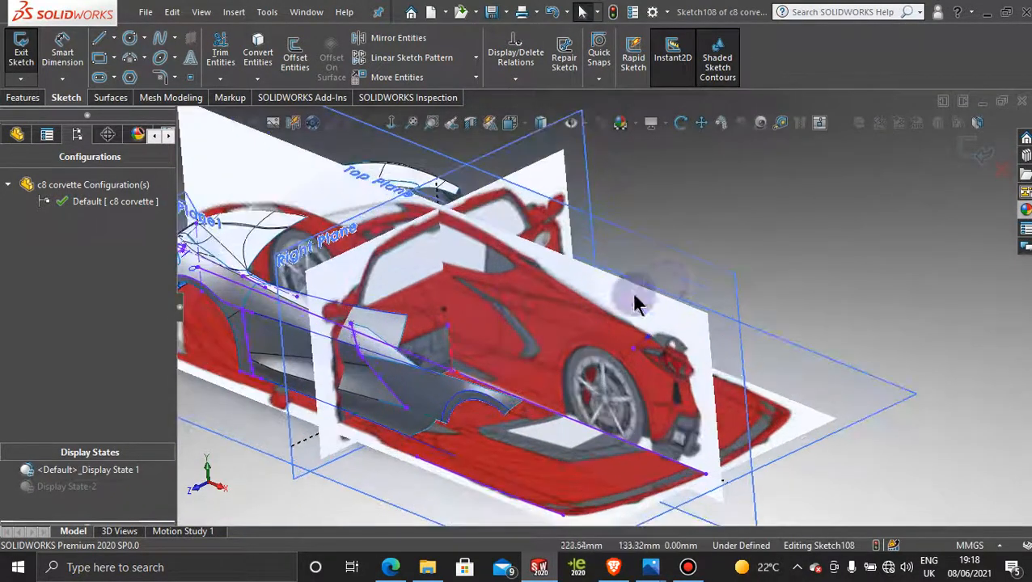
pyautogui.click(973, 150)
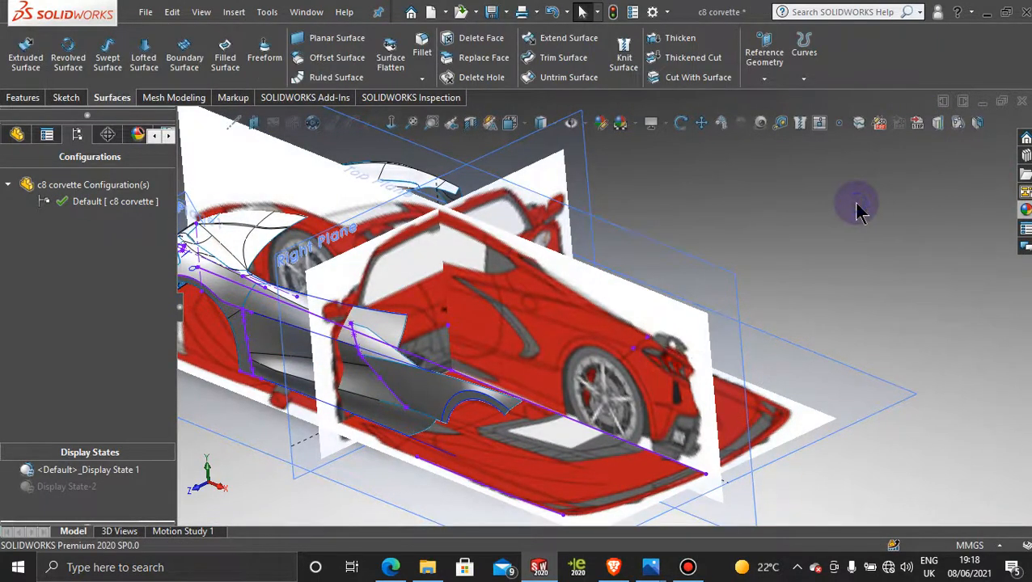
# - Start a 3D sketch and draw a centerline about 619 mm long from the rear deck point outward along Z in the YZ plane
pyautogui.click(66, 97)
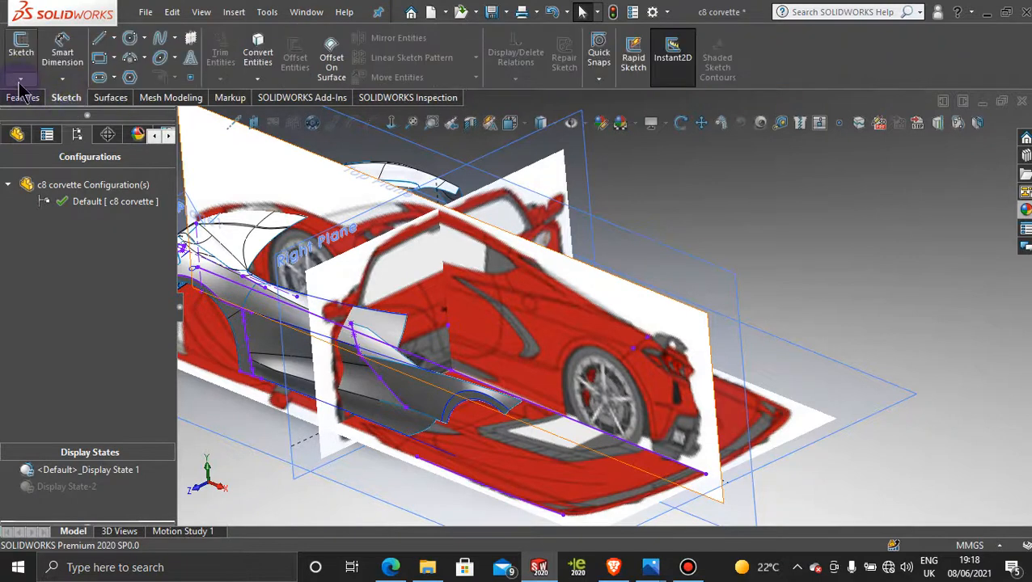
pyautogui.click(21, 78)
pyautogui.click(49, 108)
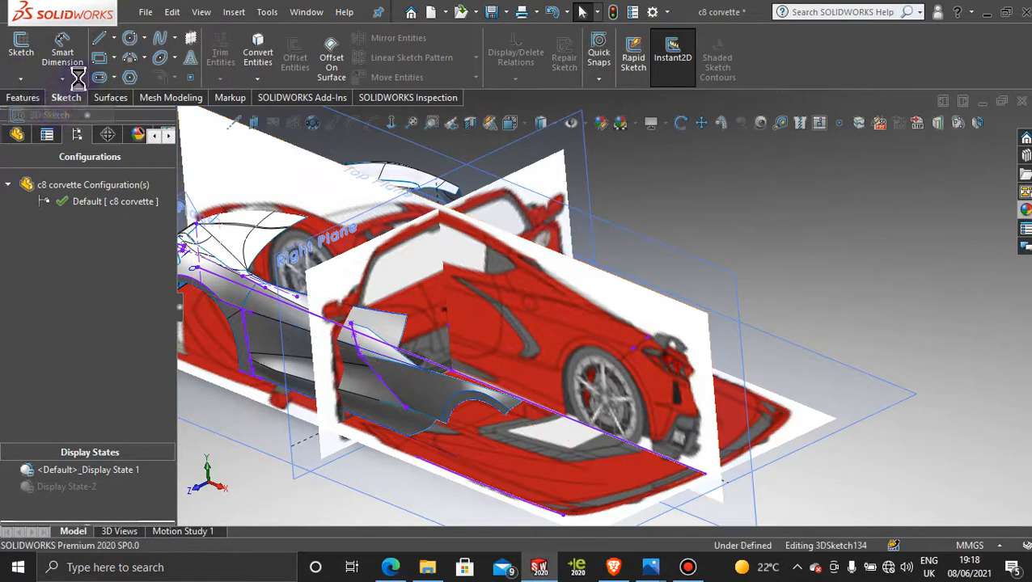
pyautogui.click(116, 39)
pyautogui.click(138, 74)
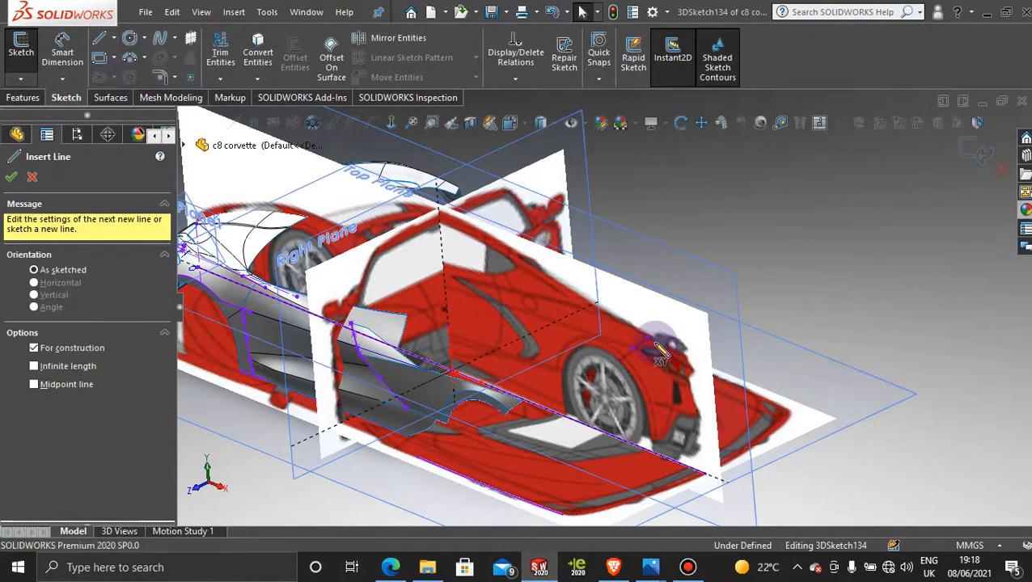
pyautogui.click(640, 331)
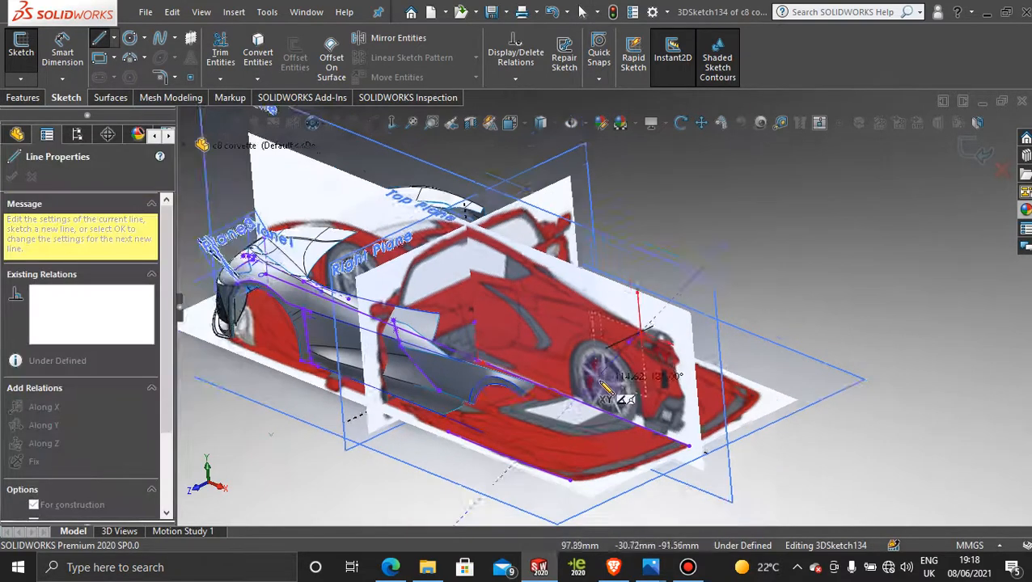
pyautogui.scroll(4, 606, 392)
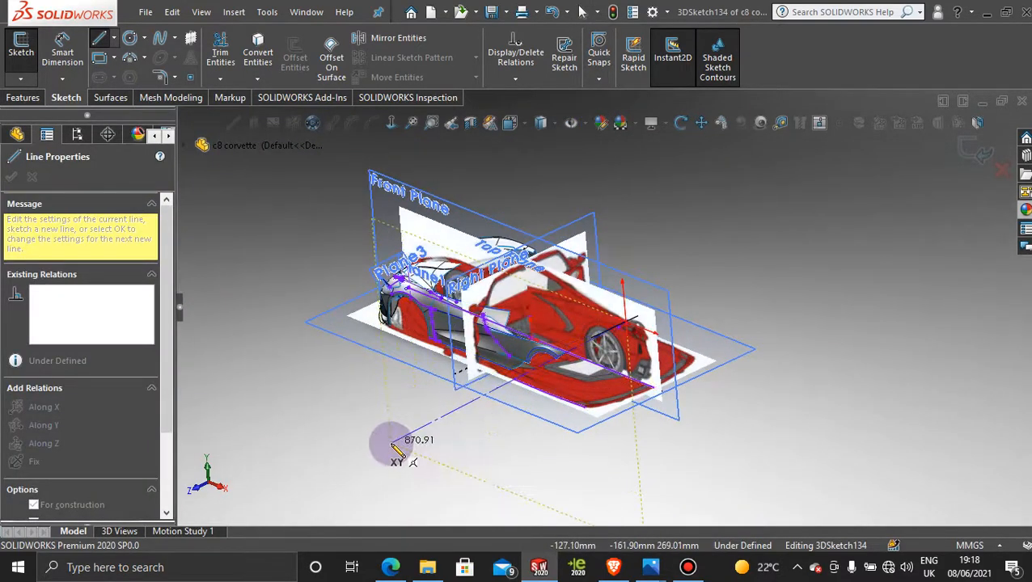
pyautogui.press('Tab')
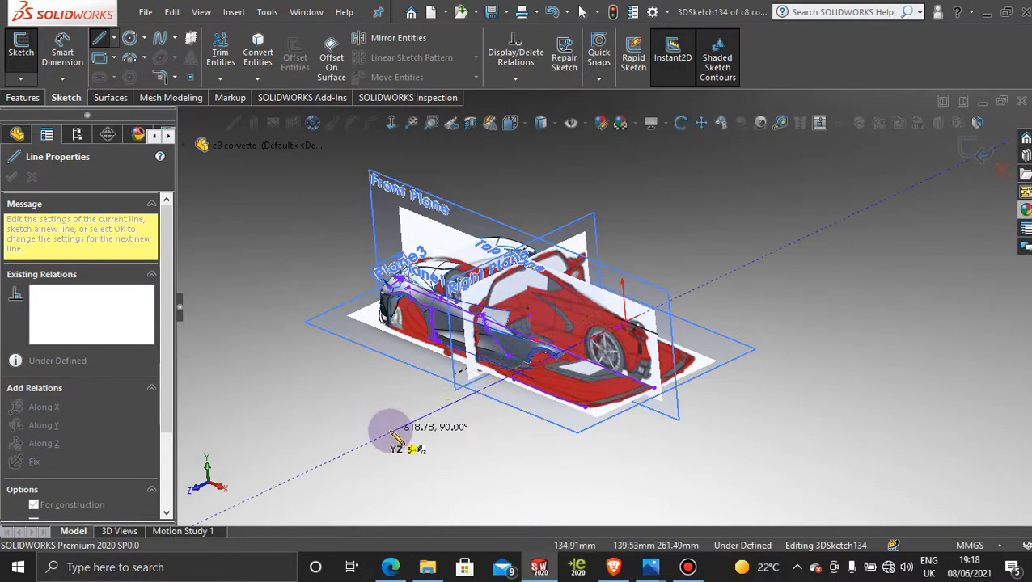
pyautogui.click(391, 435)
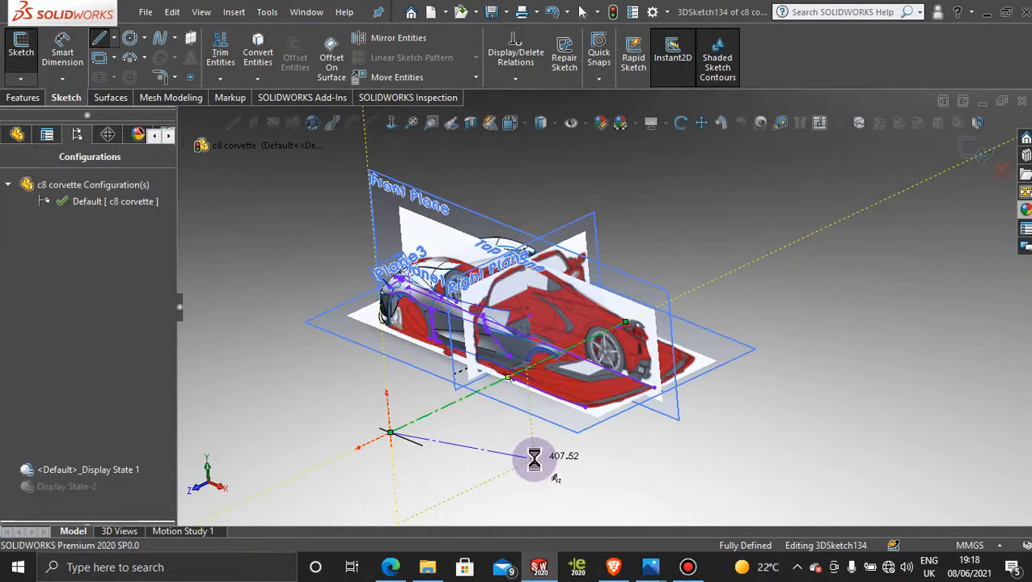
# - Examine the centerline and its start point against the side-view reference picture, at an angle and normal to the Front Plane
pyautogui.scroll(2, 535, 465)
pyautogui.moveTo(535, 467); pyautogui.dragTo(574, 427, button='middle')
pyautogui.scroll(-4, 587, 341)
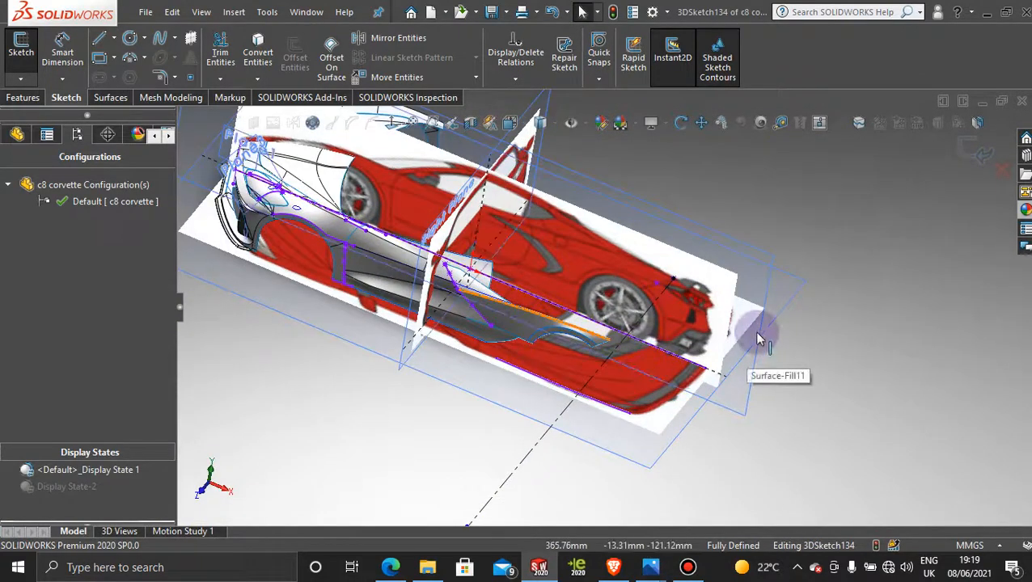
pyautogui.scroll(-2, 760, 340)
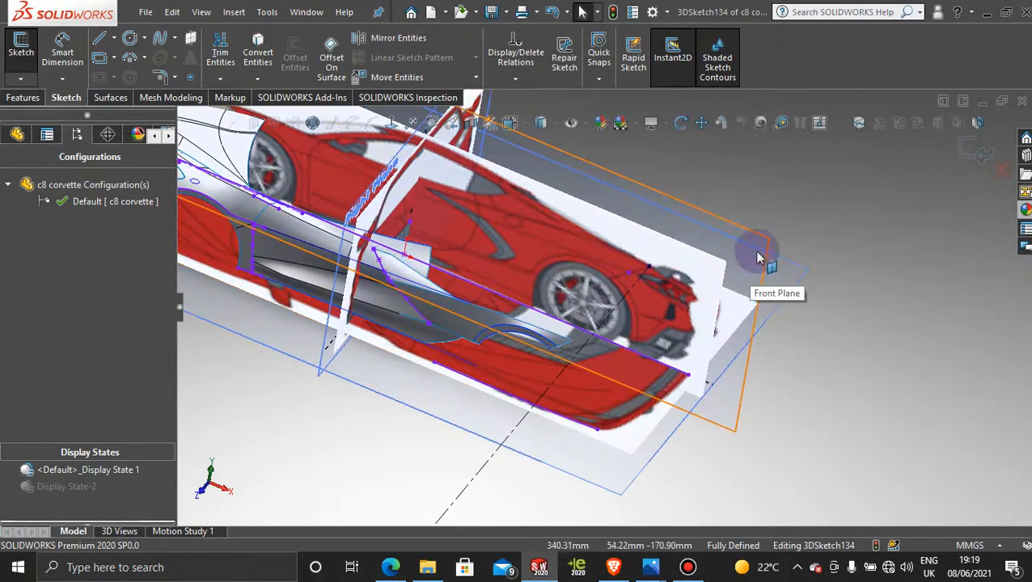
pyautogui.scroll(2, 816, 233)
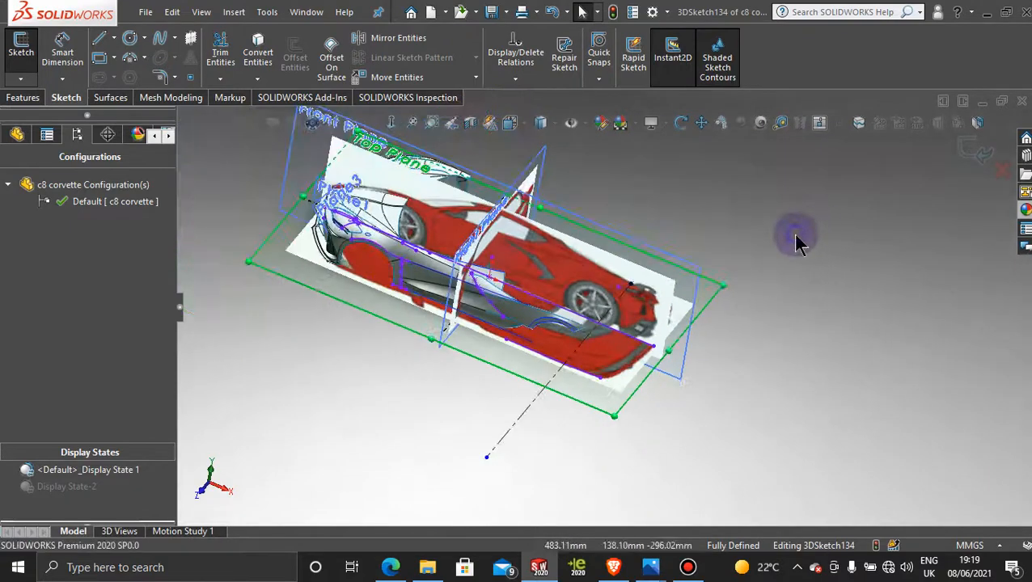
pyautogui.click(679, 261)
pyautogui.click(391, 123)
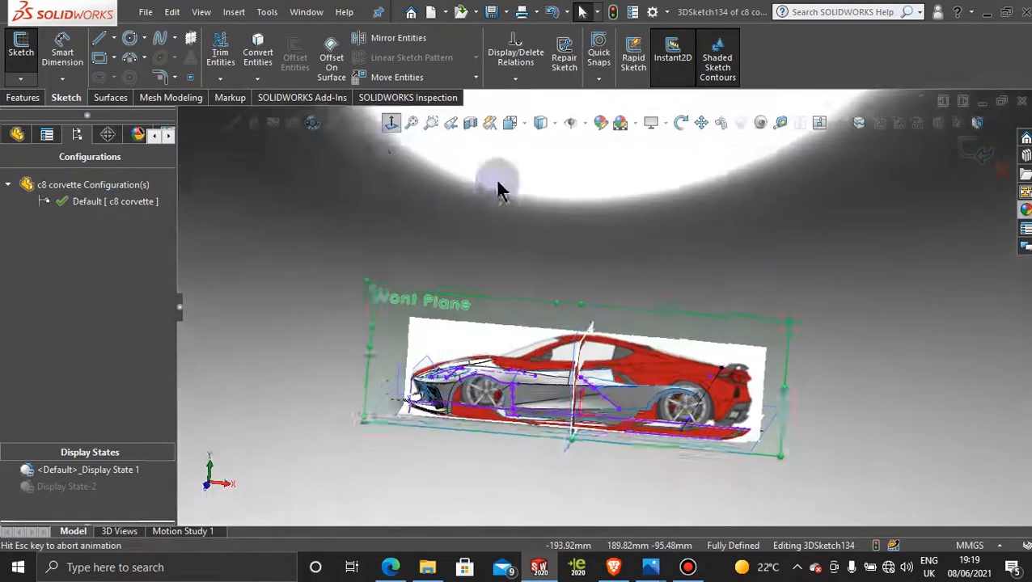
pyautogui.scroll(-3, 752, 397)
pyautogui.scroll(2, 732, 421)
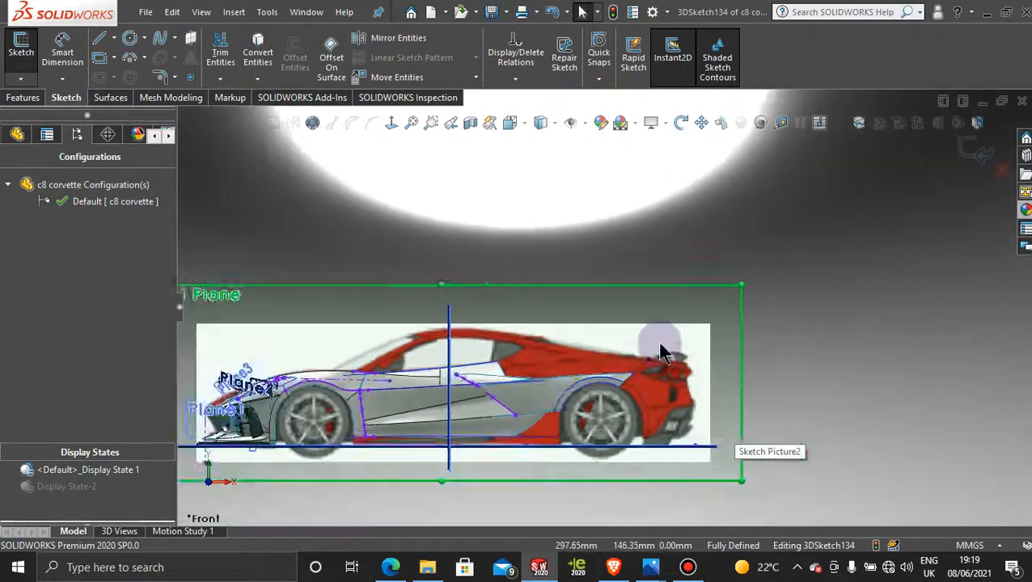
pyautogui.scroll(3, 662, 354)
pyautogui.moveTo(662, 354); pyautogui.dragTo(623, 343, button='middle')
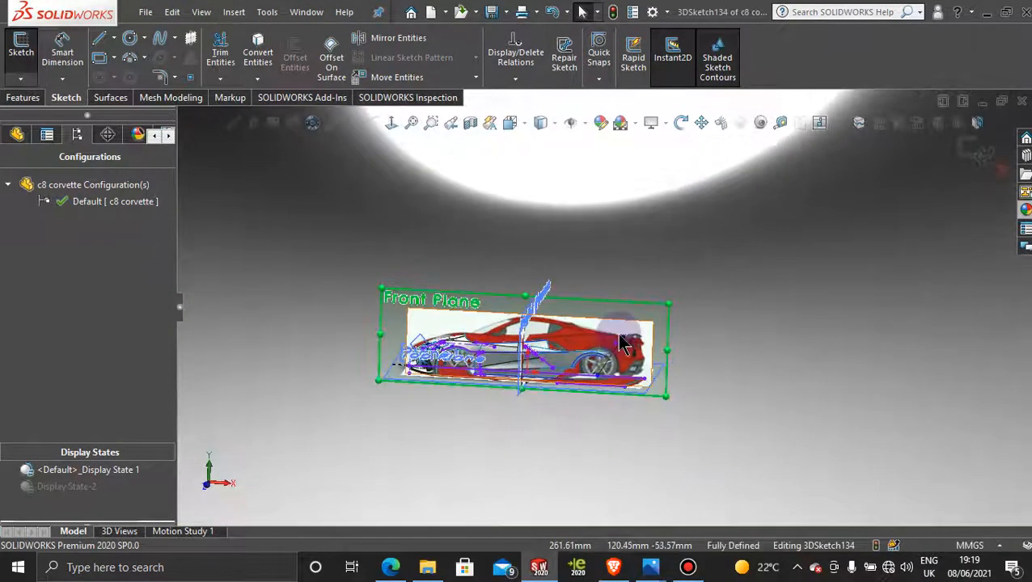
pyautogui.press('space')
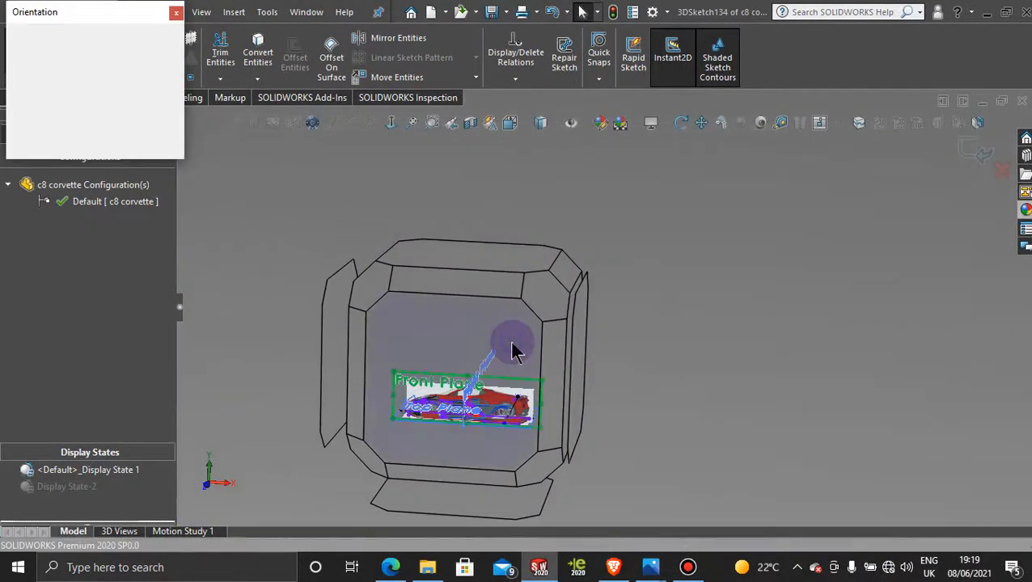
pyautogui.press('Escape')
pyautogui.scroll(-7, 734, 419)
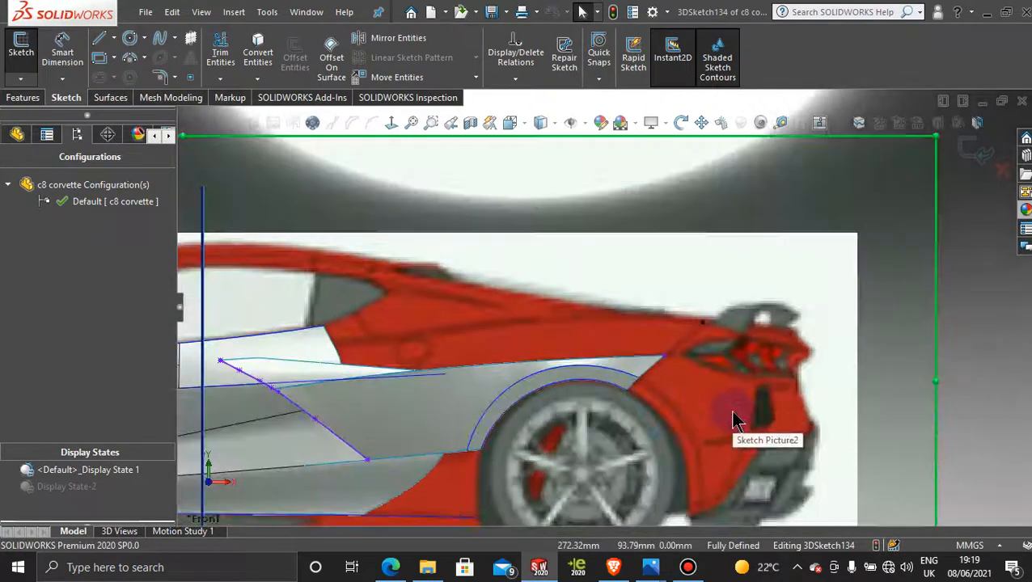
pyautogui.click(707, 318)
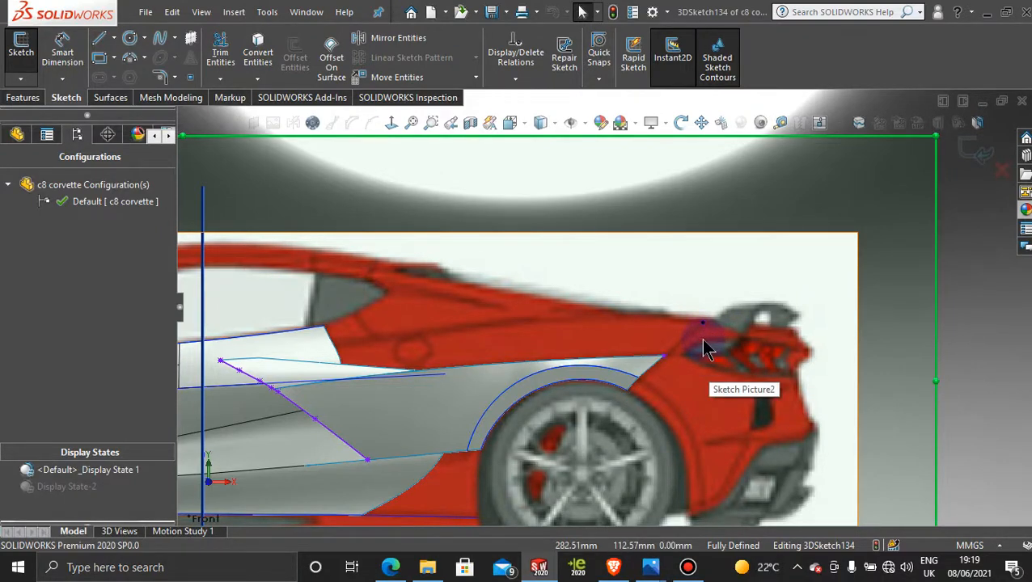
# - Check the centerline against the rear corner in the top-view reference picture and finish the 3D sketch
pyautogui.scroll(5, 705, 346)
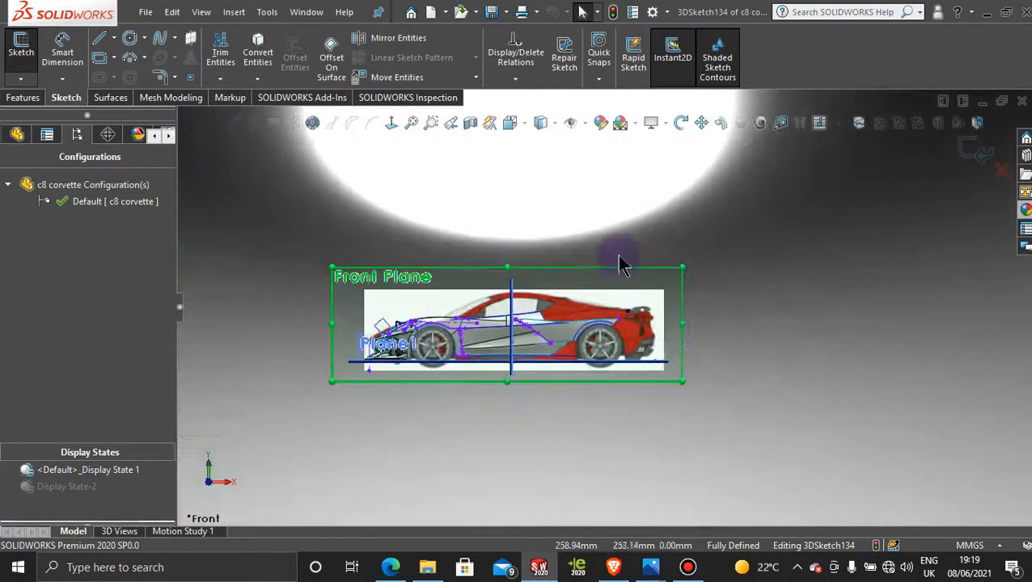
pyautogui.moveTo(618, 263); pyautogui.dragTo(587, 421, button='middle')
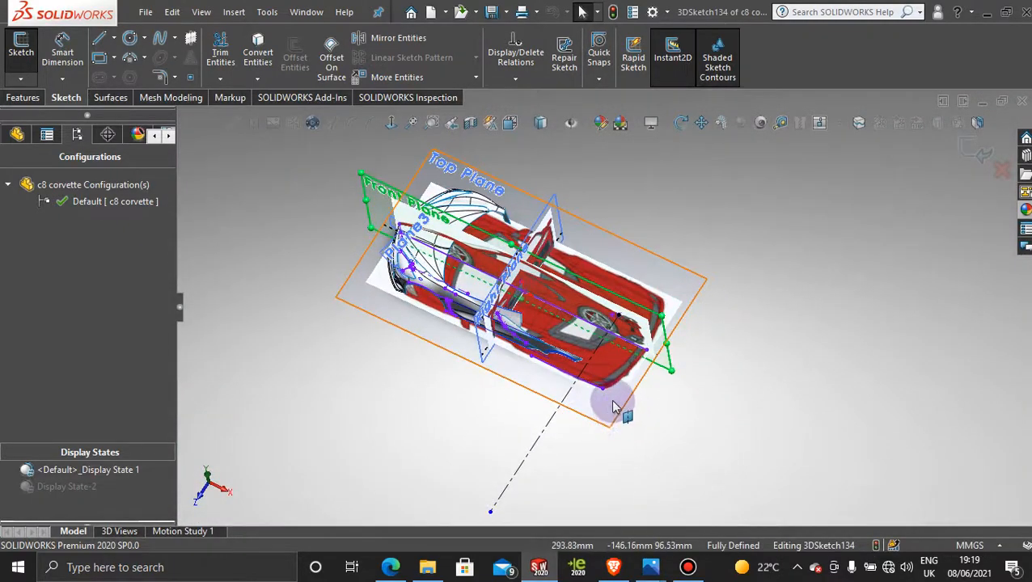
pyautogui.click(613, 410)
pyautogui.click(388, 131)
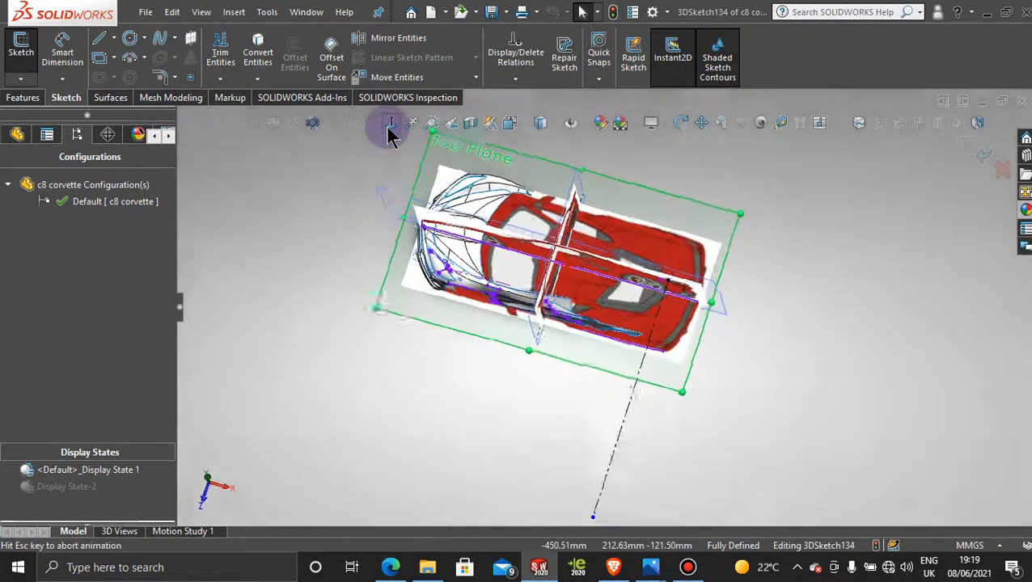
pyautogui.scroll(-8, 712, 269)
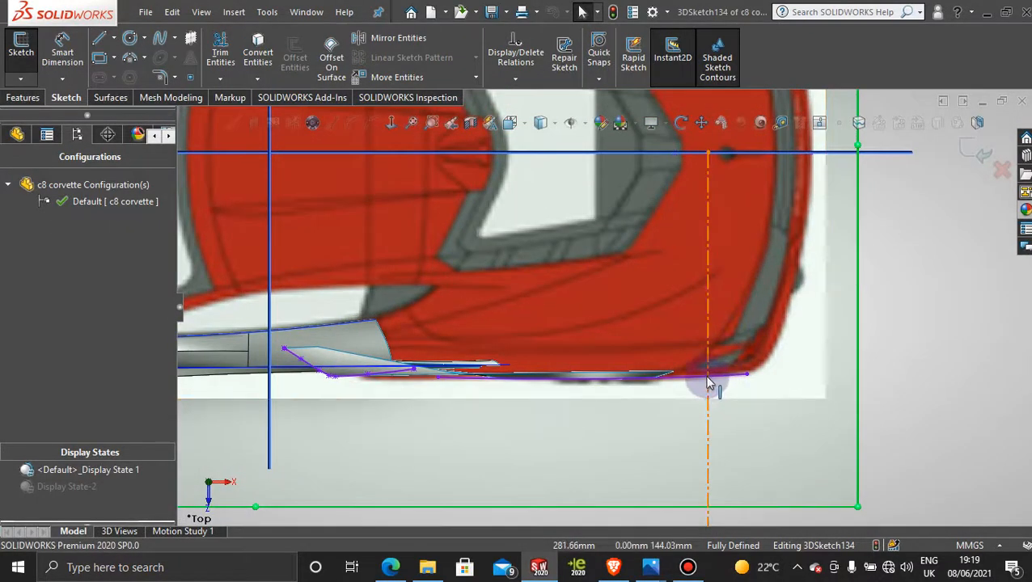
pyautogui.scroll(-2, 707, 364)
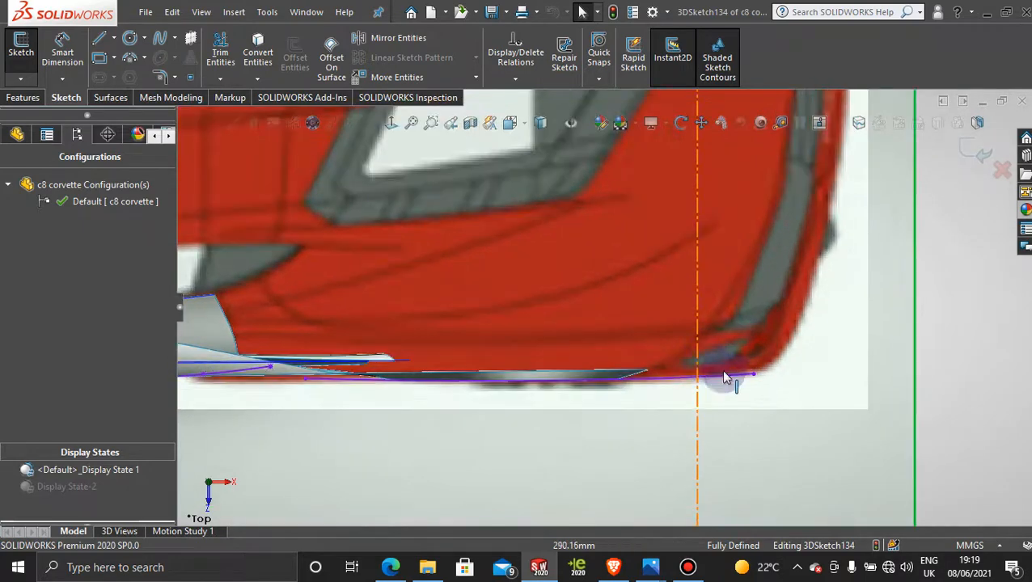
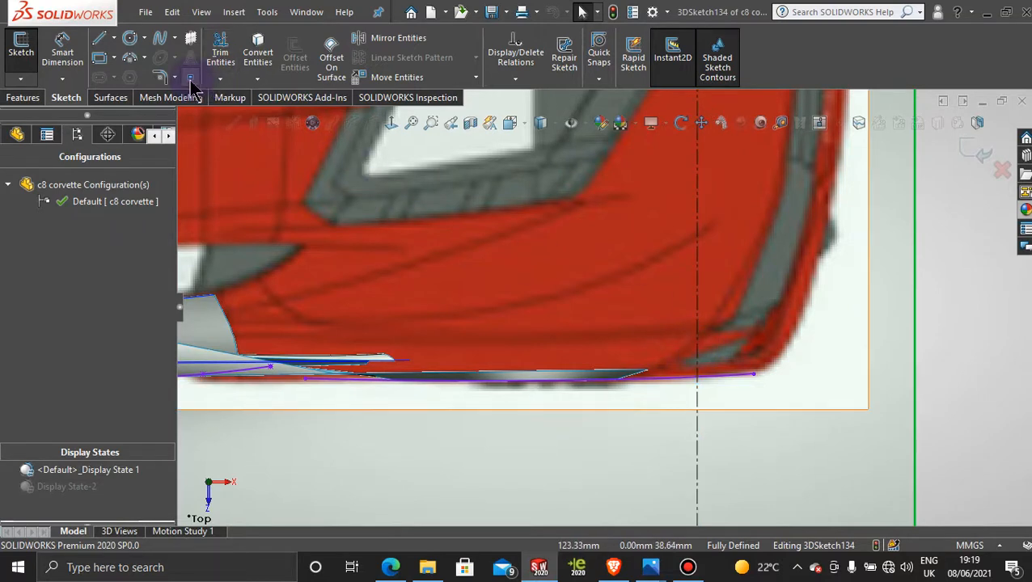
pyautogui.click(976, 151)
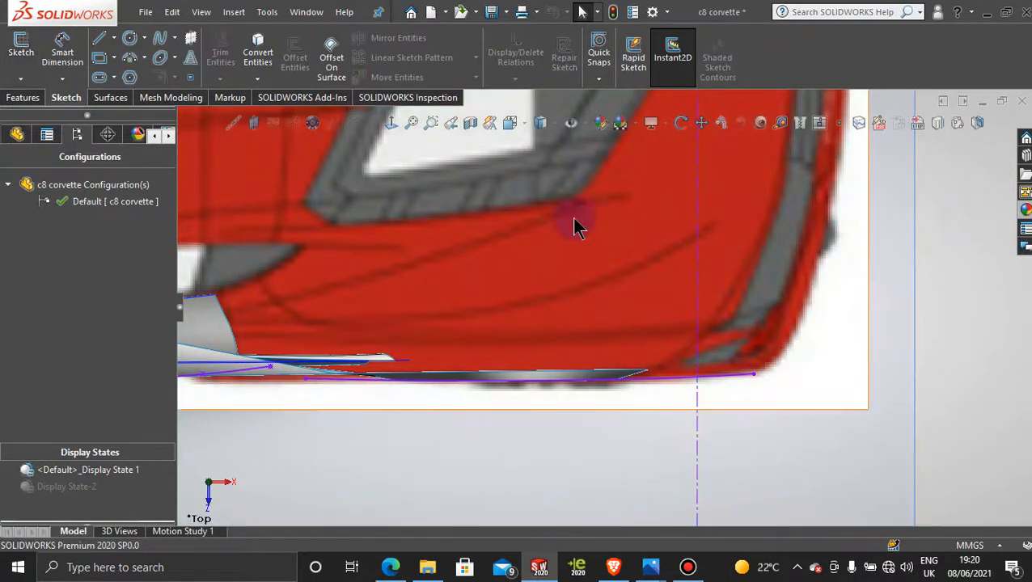
# - In a new 3D sketch, place a point on the centerline at the rear corner of the top-view picture, at about Z 134 mm
pyautogui.click(20, 78)
pyautogui.click(44, 111)
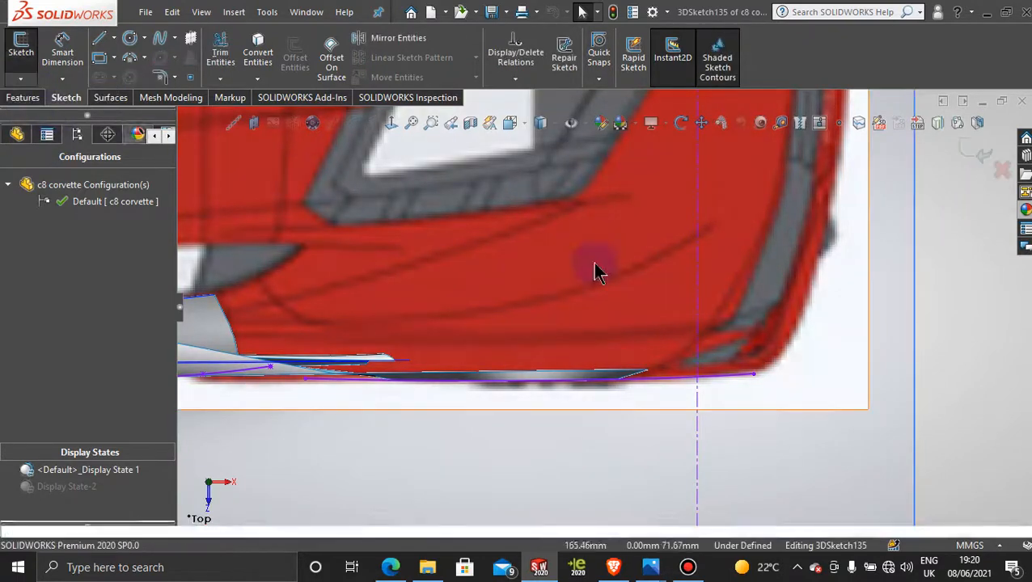
pyautogui.click(189, 79)
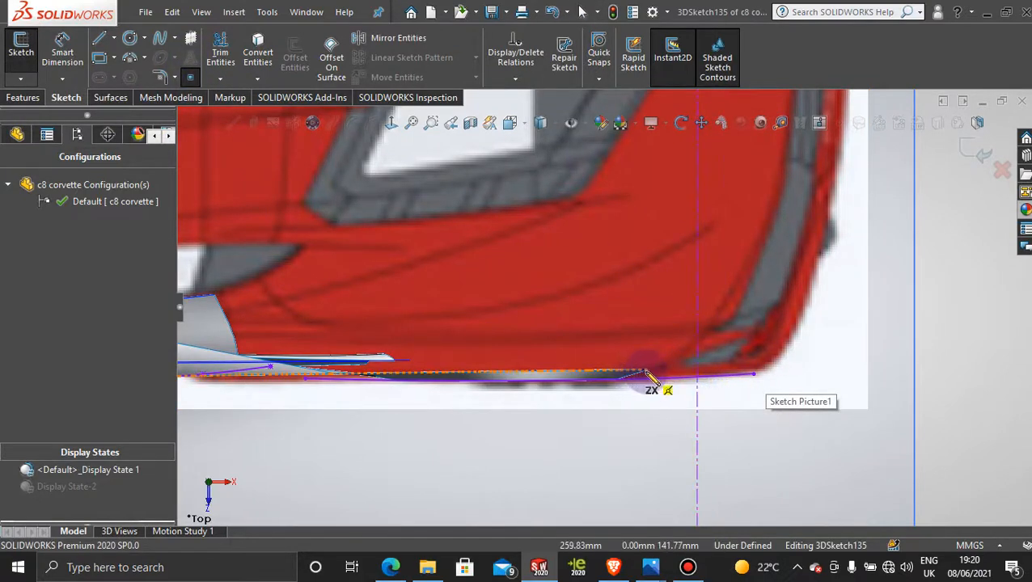
pyautogui.click(696, 355)
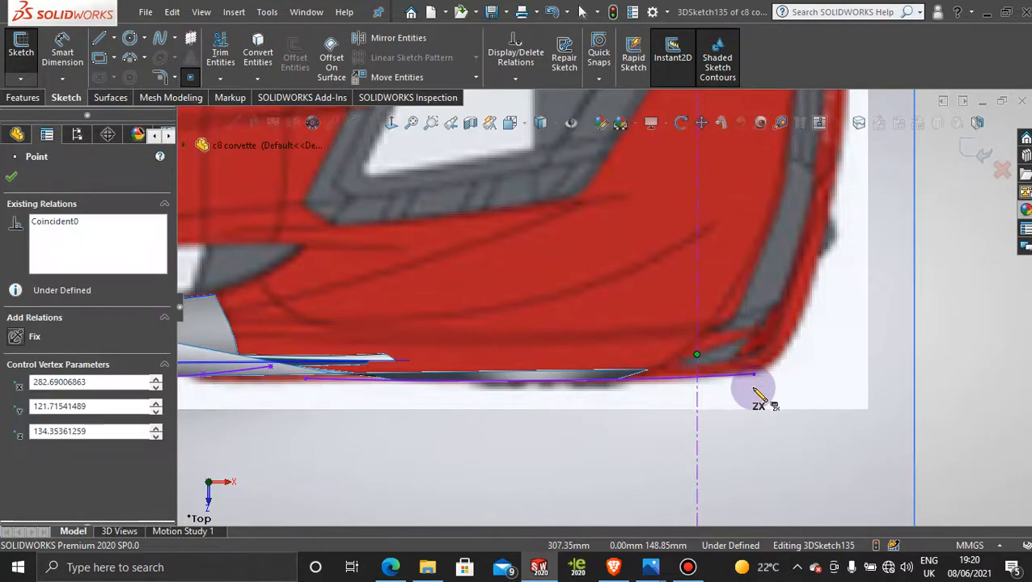
pyautogui.press('Escape')
# - Draw a two-point spline about 253 mm long from the centerline point to the upper front corner area of the side panel
pyautogui.scroll(2, 651, 408)
pyautogui.moveTo(633, 400)
pyautogui.mouseDown(button='middle')
pyautogui.moveTo(620, 375)
pyautogui.moveTo(622, 340)
pyautogui.moveTo(666, 477)
pyautogui.moveTo(570, 445)
pyautogui.moveTo(544, 408)
pyautogui.moveTo(537, 362)
pyautogui.moveTo(638, 438)
pyautogui.moveTo(531, 421)
pyautogui.mouseUp(button='middle')
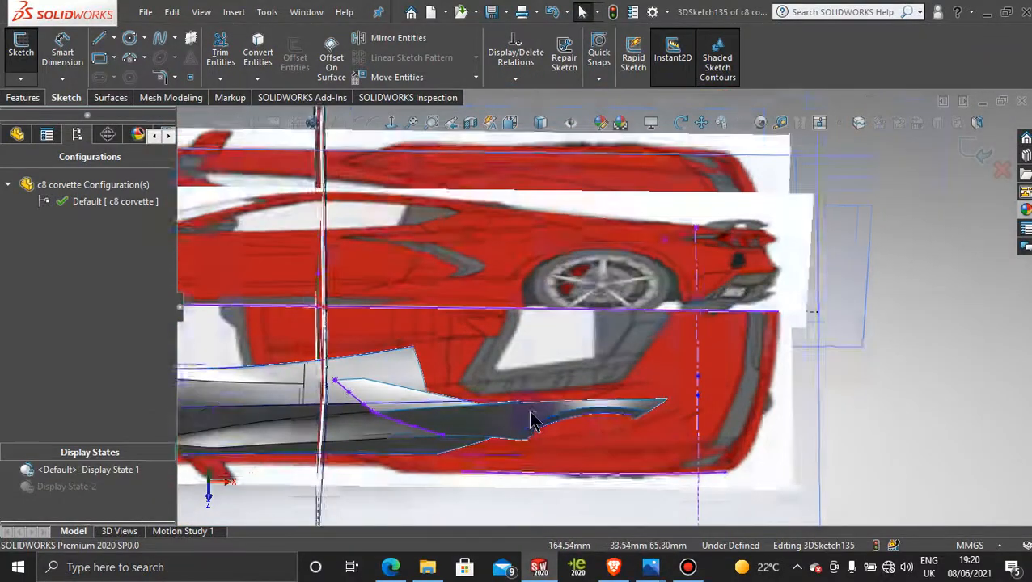
pyautogui.scroll(-1, 531, 412)
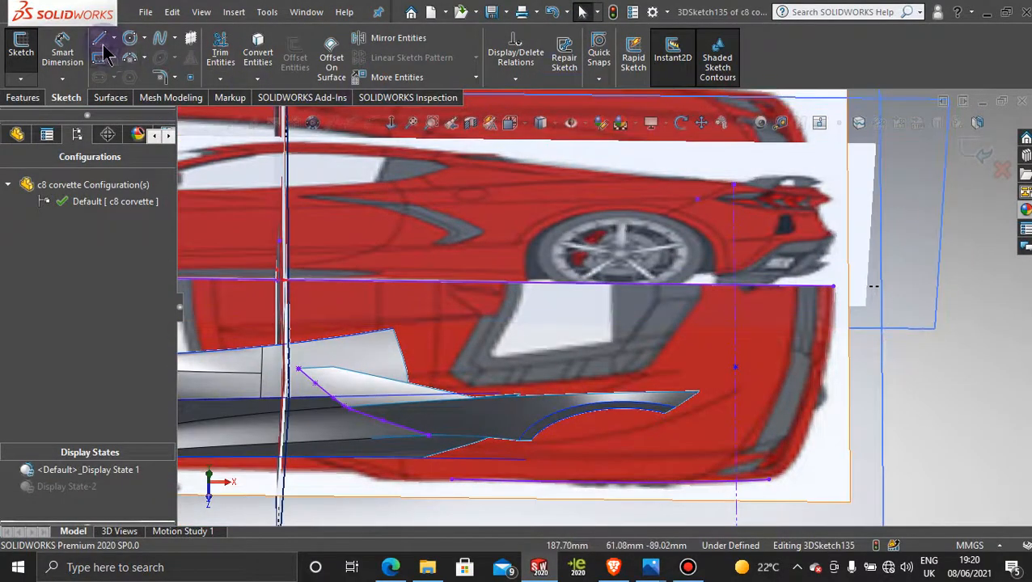
pyautogui.click(159, 38)
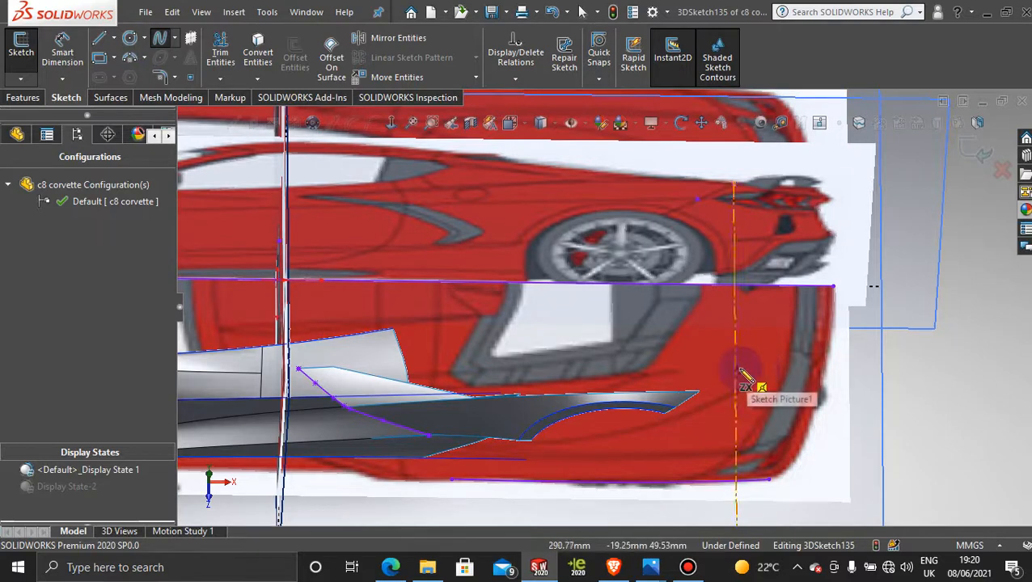
pyautogui.click(735, 369)
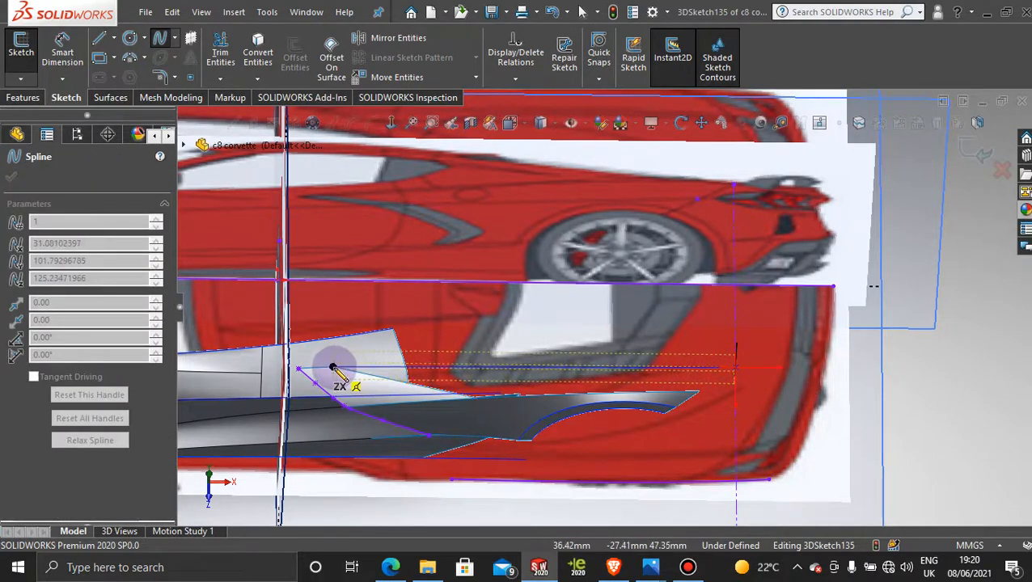
pyautogui.click(333, 369)
pyautogui.press('Escape')
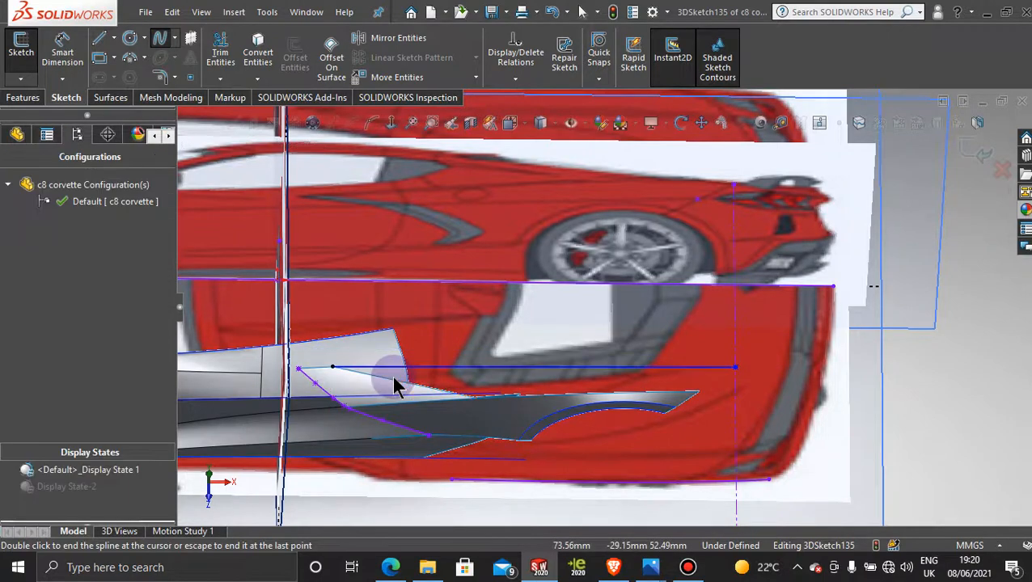
# - Adjust the spline's front tangent handle normal to the Top Plane so the curve follows the body side in the top-view picture
pyautogui.scroll(4, 560, 424)
pyautogui.moveTo(563, 394); pyautogui.dragTo(537, 412, button='middle')
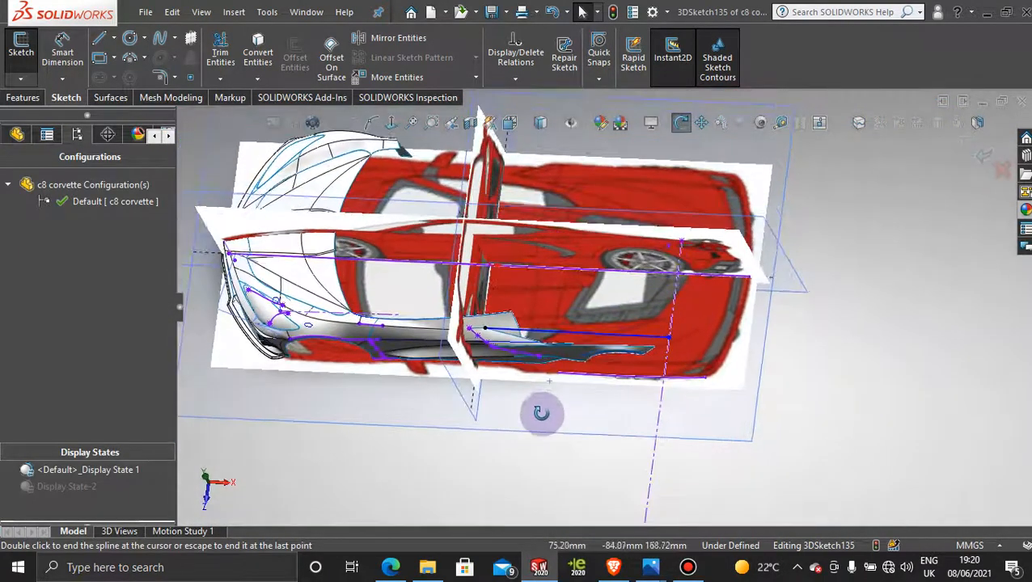
pyautogui.click(737, 409)
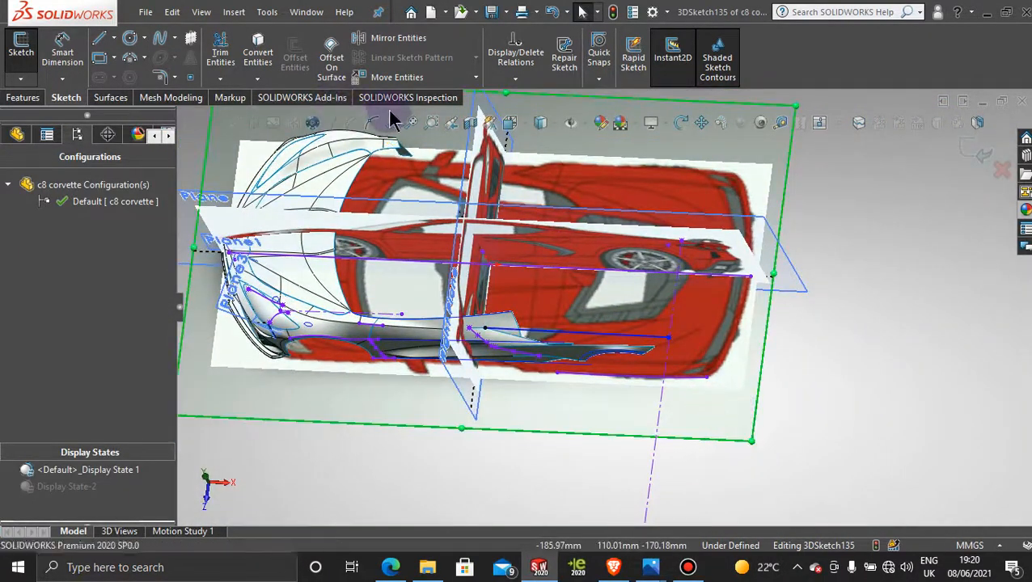
pyautogui.click(391, 123)
pyautogui.scroll(-2, 651, 254)
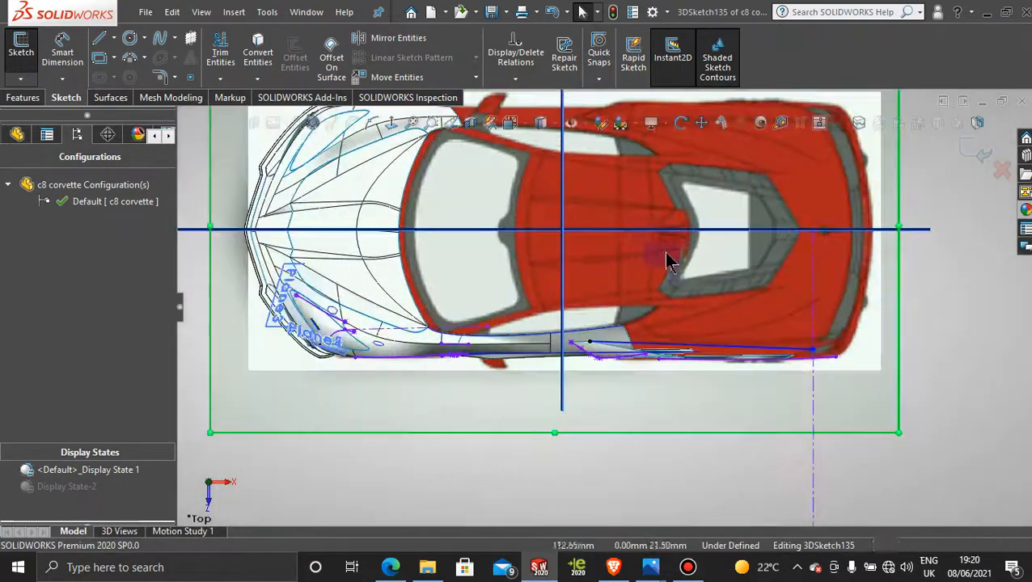
pyautogui.scroll(-2, 712, 285)
pyautogui.scroll(-1, 744, 349)
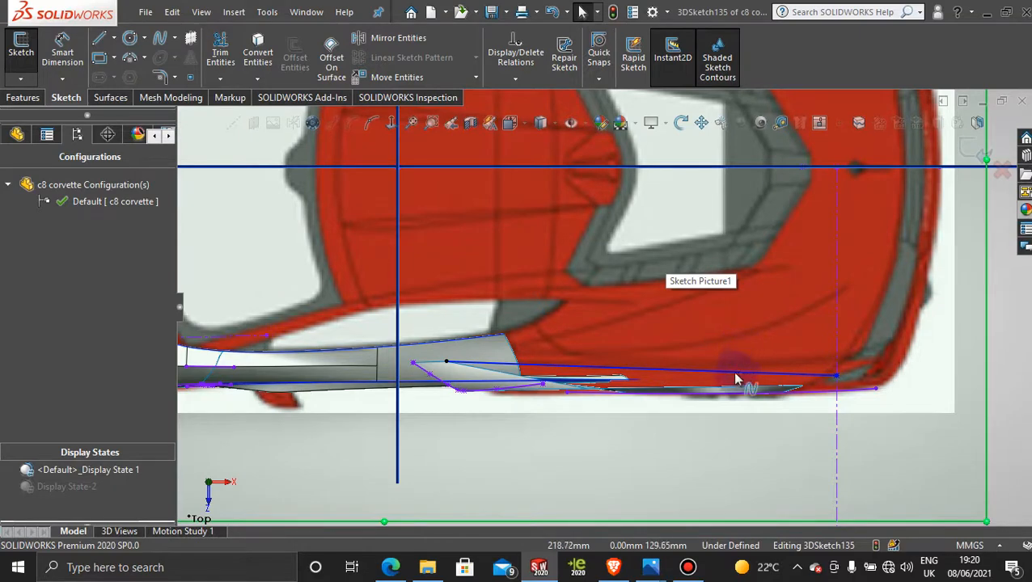
pyautogui.click(726, 380)
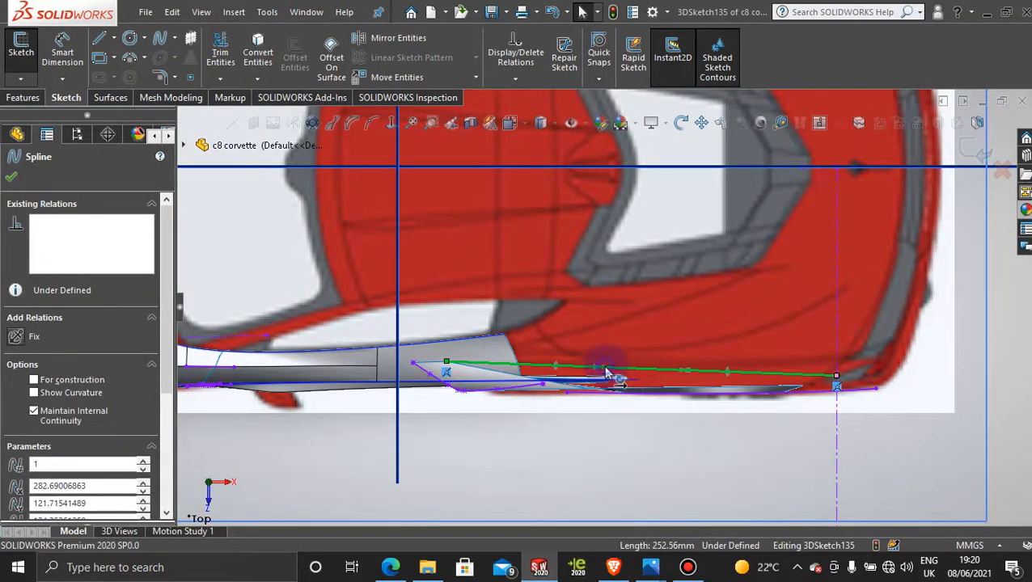
pyautogui.moveTo(605, 368); pyautogui.dragTo(603, 376)
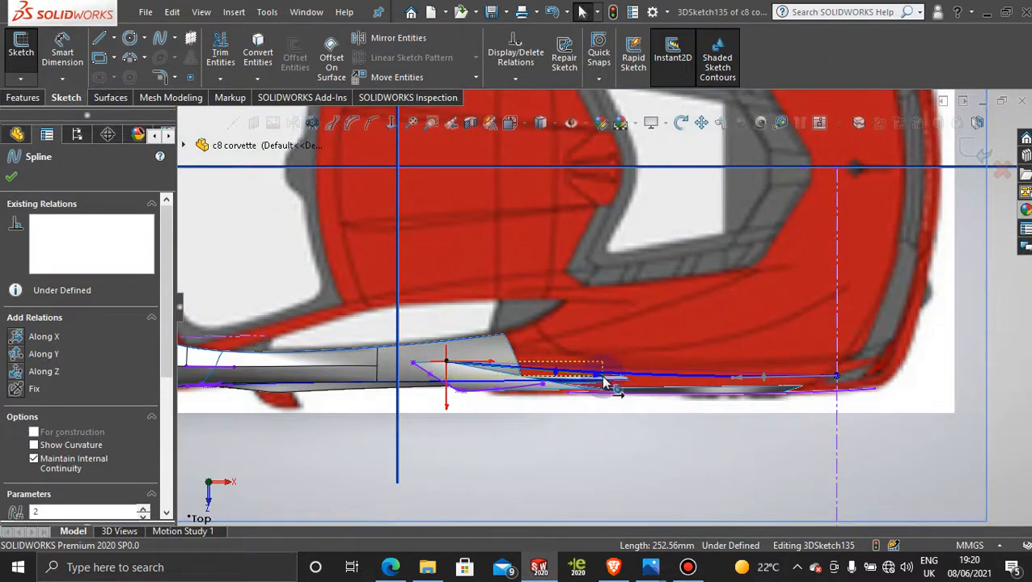
pyautogui.moveTo(603, 378); pyautogui.dragTo(603, 371)
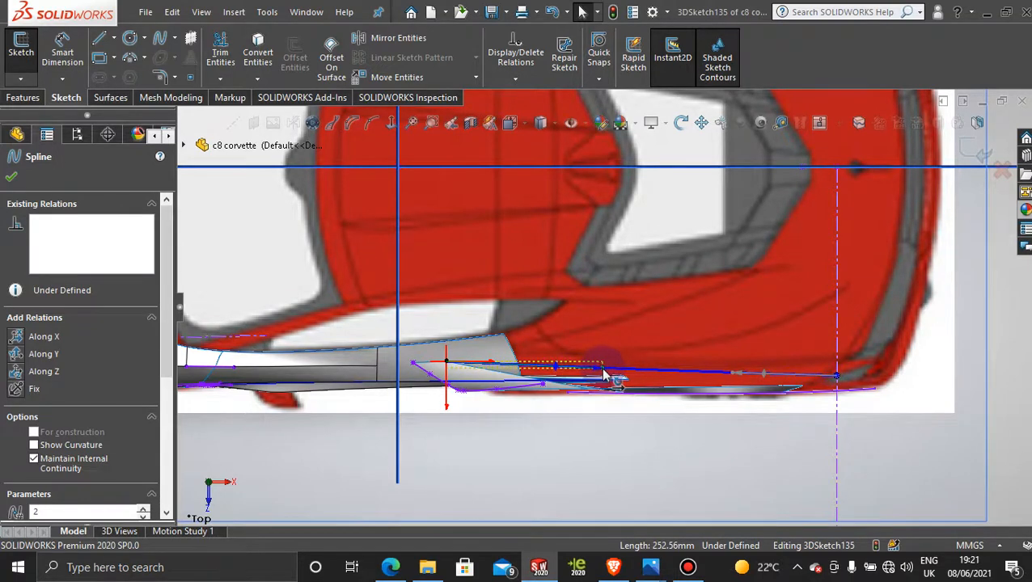
# - In the front view, bow the spline upward with both tangent handles to follow the rear haunch in the side-view picture, and finish the sketch
pyautogui.press('space')
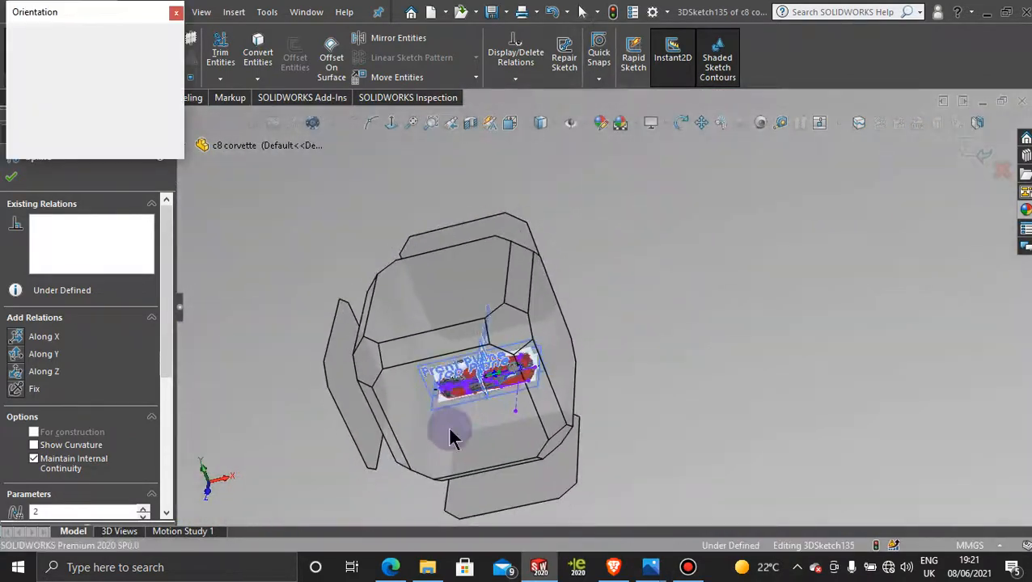
pyautogui.click(465, 421)
pyautogui.scroll(-8, 629, 404)
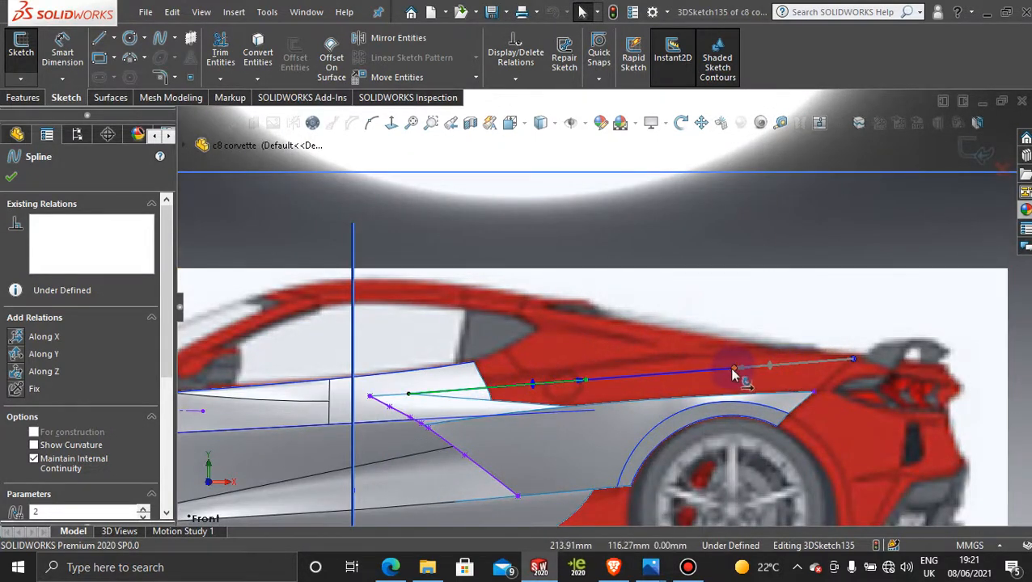
pyautogui.moveTo(727, 366); pyautogui.dragTo(697, 344)
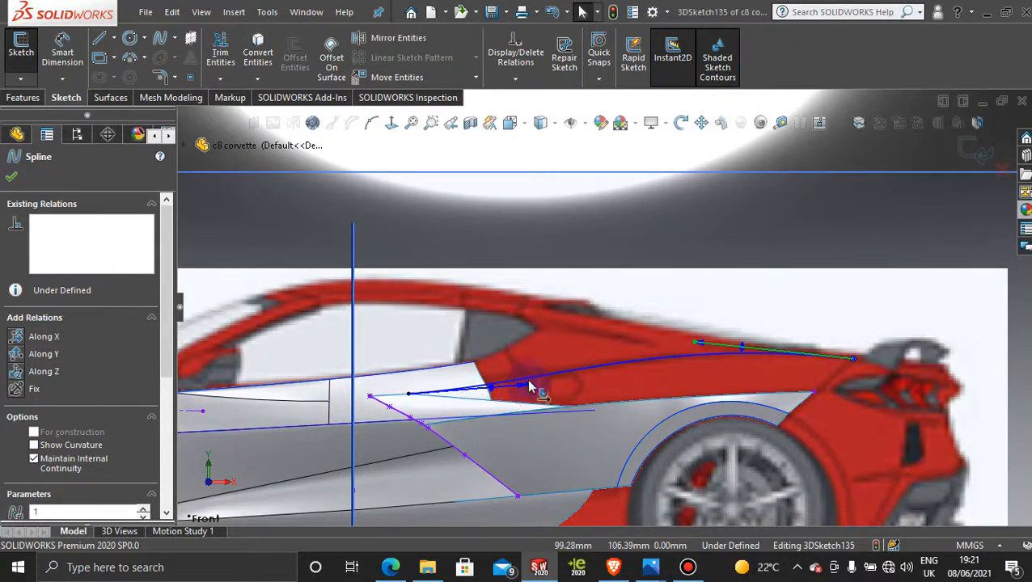
pyautogui.moveTo(530, 388); pyautogui.dragTo(518, 378)
pyautogui.moveTo(699, 351); pyautogui.dragTo(700, 351)
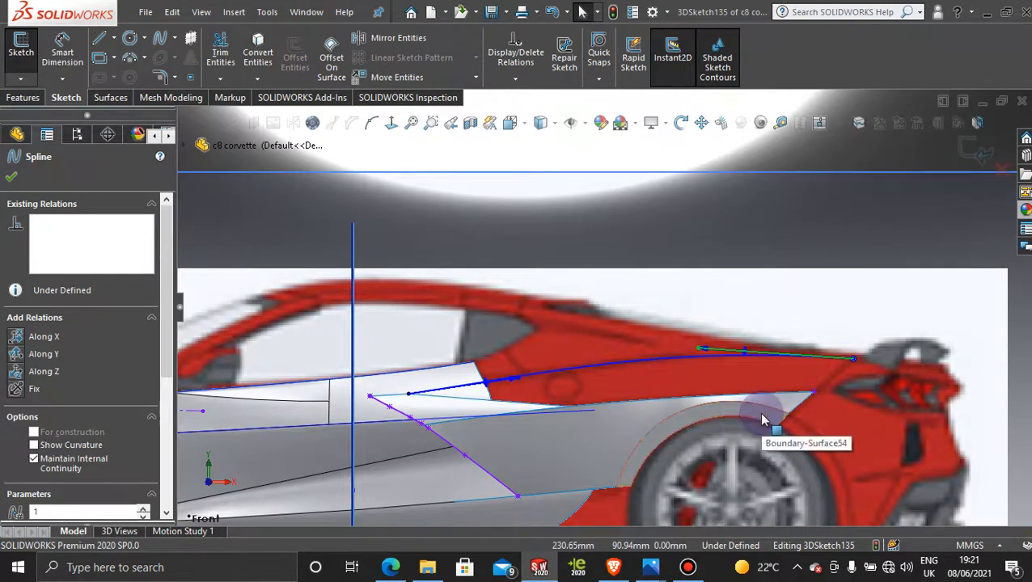
pyautogui.scroll(3, 760, 414)
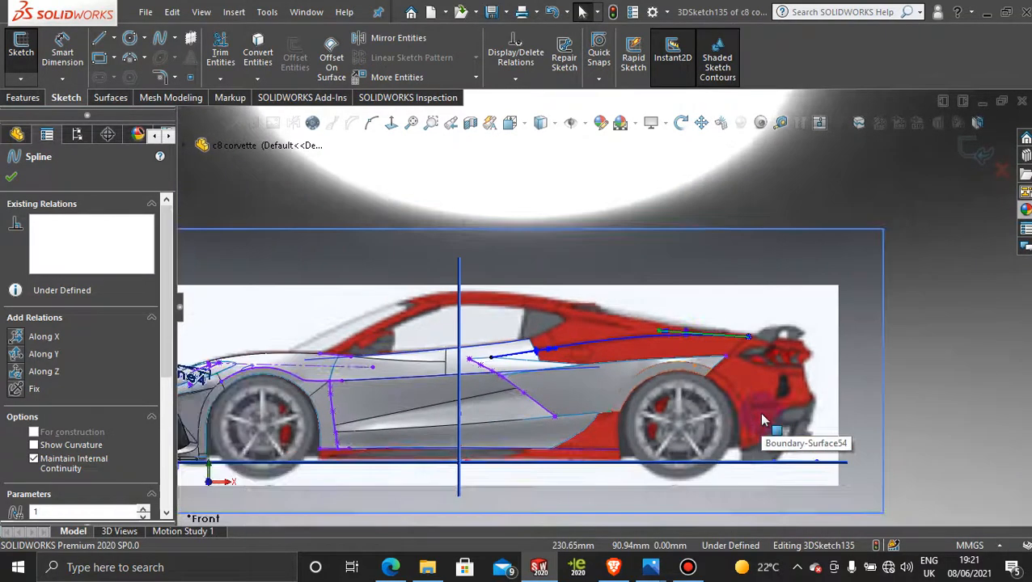
pyautogui.click(973, 154)
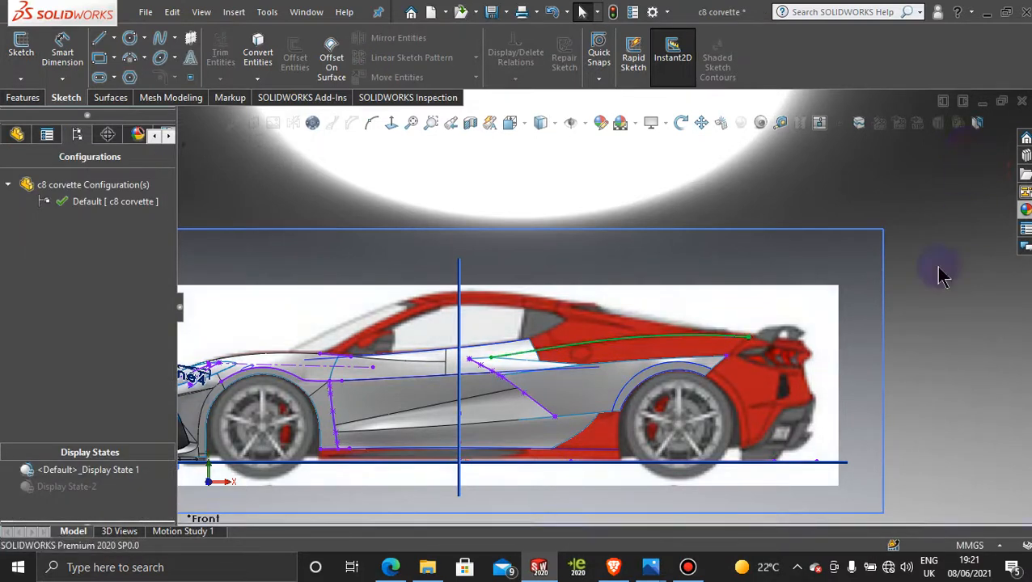
# - Switch the model to Display State-2 to work without the reference pictures
pyautogui.click(68, 487)
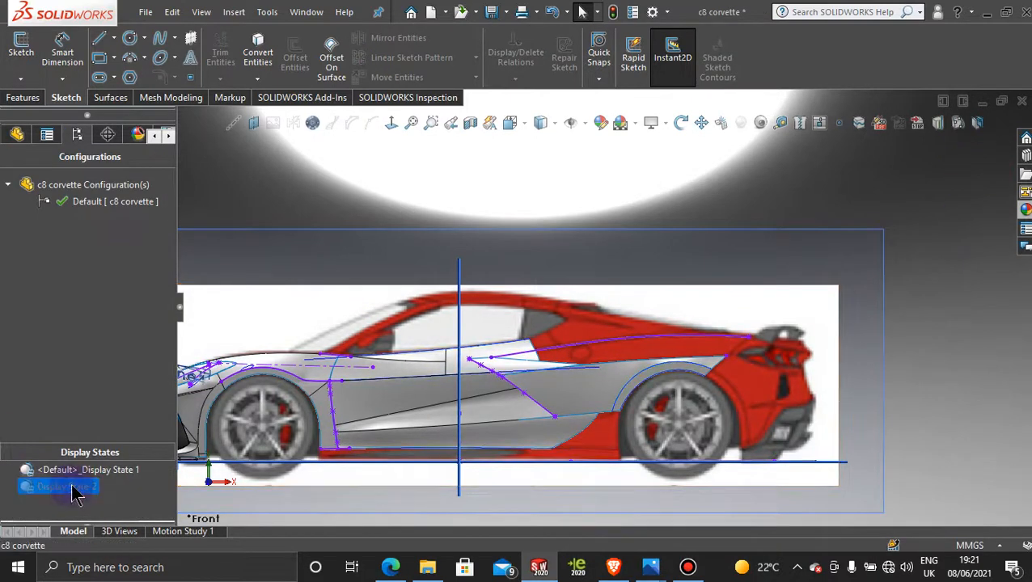
pyautogui.doubleClick(69, 487)
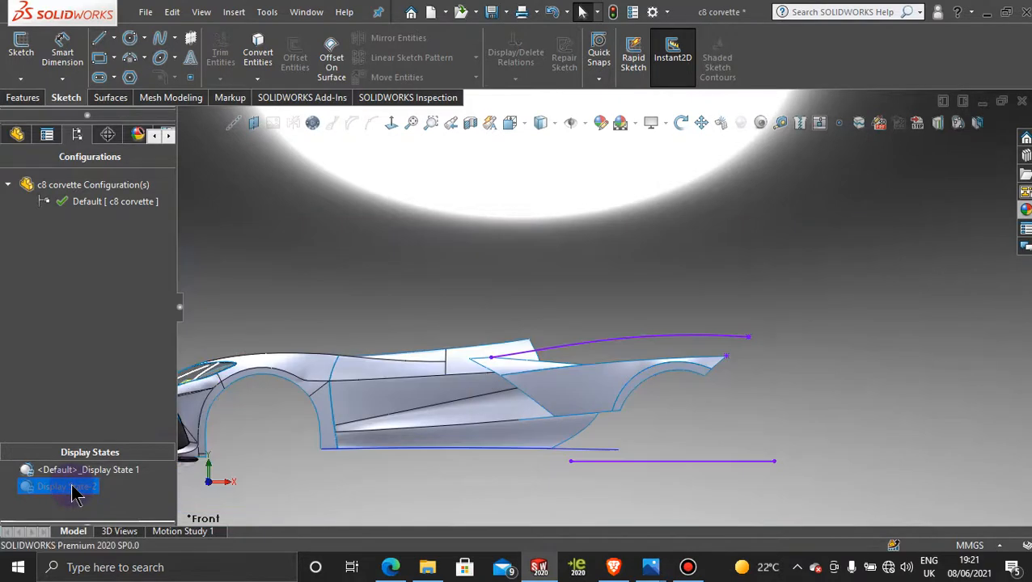
pyautogui.scroll(-1, 604, 355)
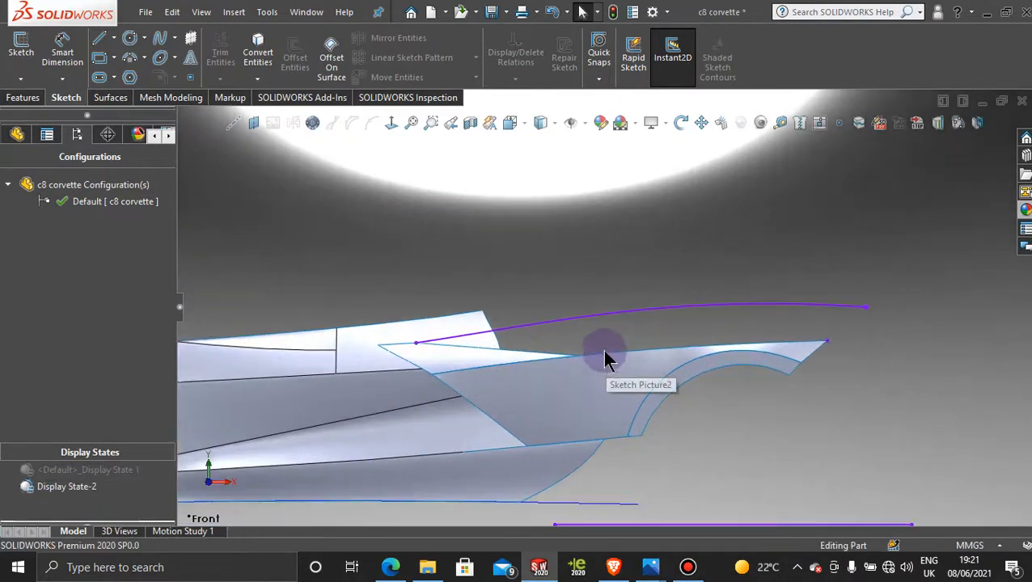
# - Knit the rear side panel surface above the wheel arch and the narrow triangular surface above it into one surface
pyautogui.click(108, 97)
pyautogui.click(622, 59)
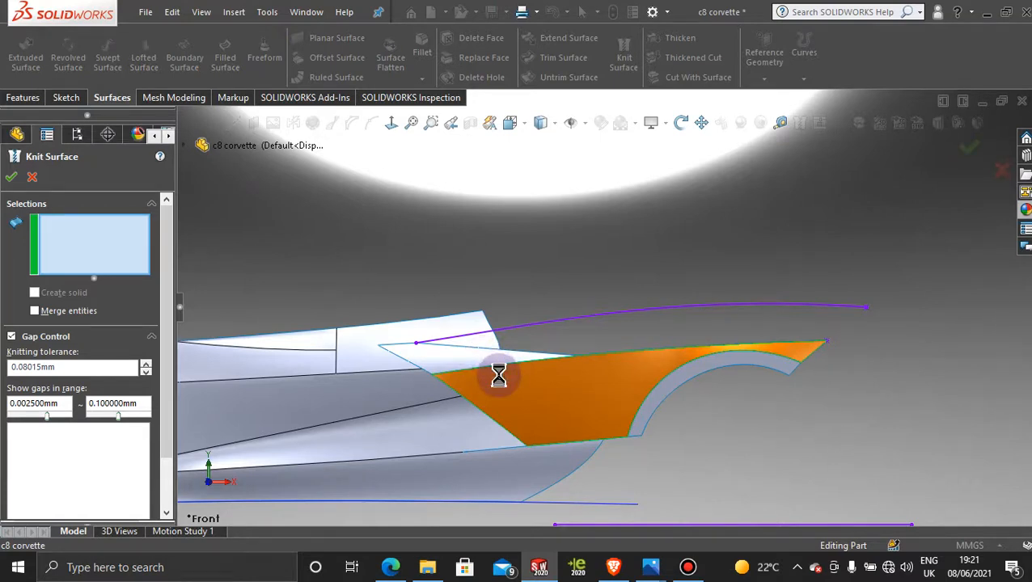
pyautogui.click(500, 380)
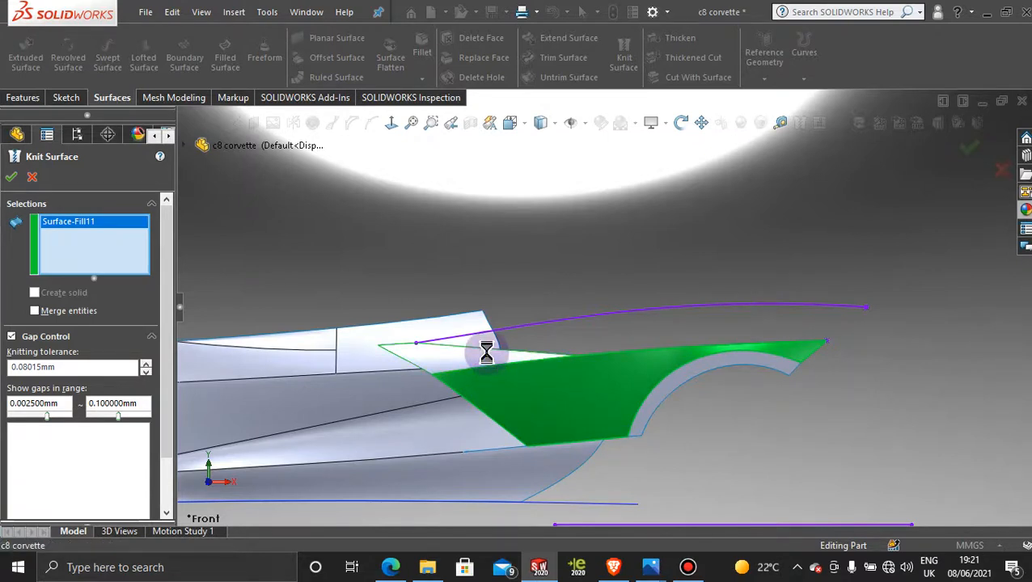
pyautogui.click(484, 357)
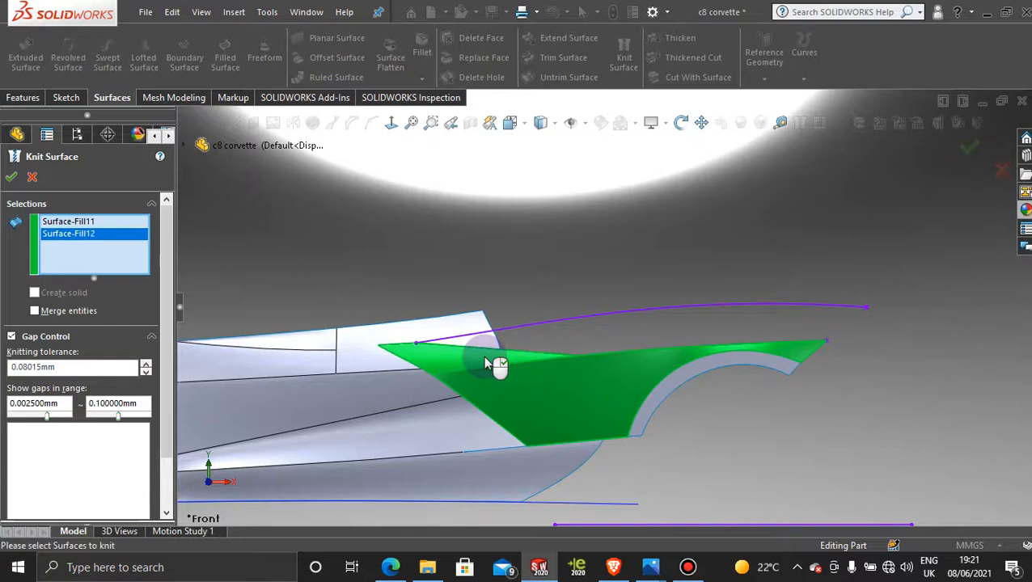
pyautogui.click(12, 178)
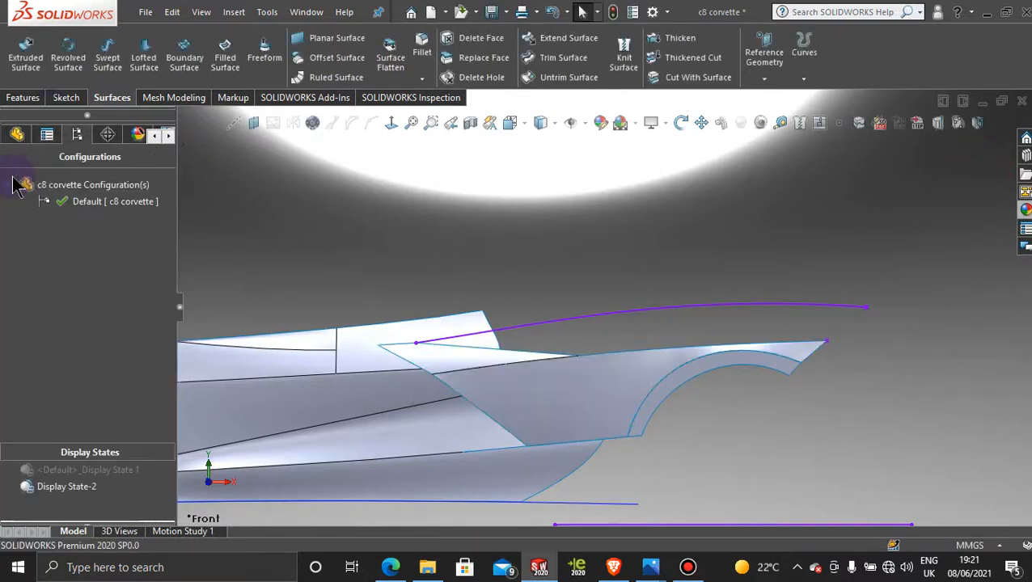
# - Draw a two-point spline in a new 3D sketch between the side panel's rear upper corner and the haunch spline's rear end
pyautogui.click(67, 97)
pyautogui.click(22, 80)
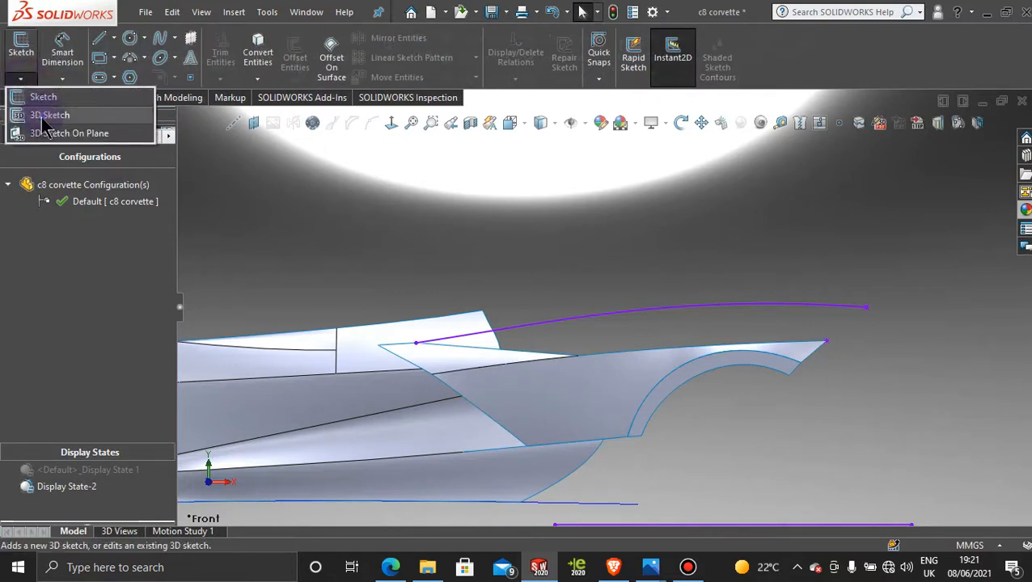
pyautogui.click(40, 110)
pyautogui.click(160, 39)
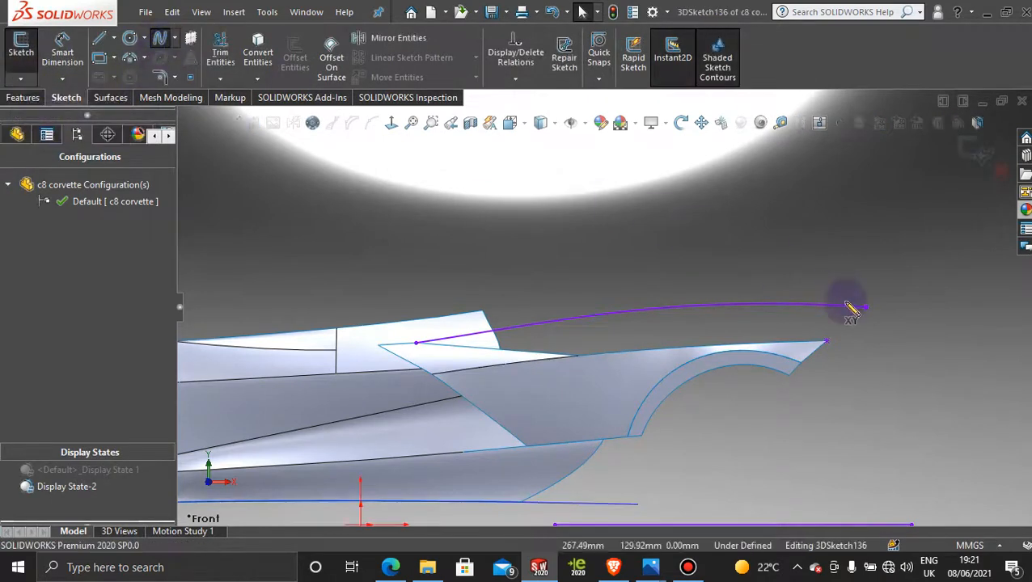
pyautogui.click(826, 340)
pyautogui.click(866, 307)
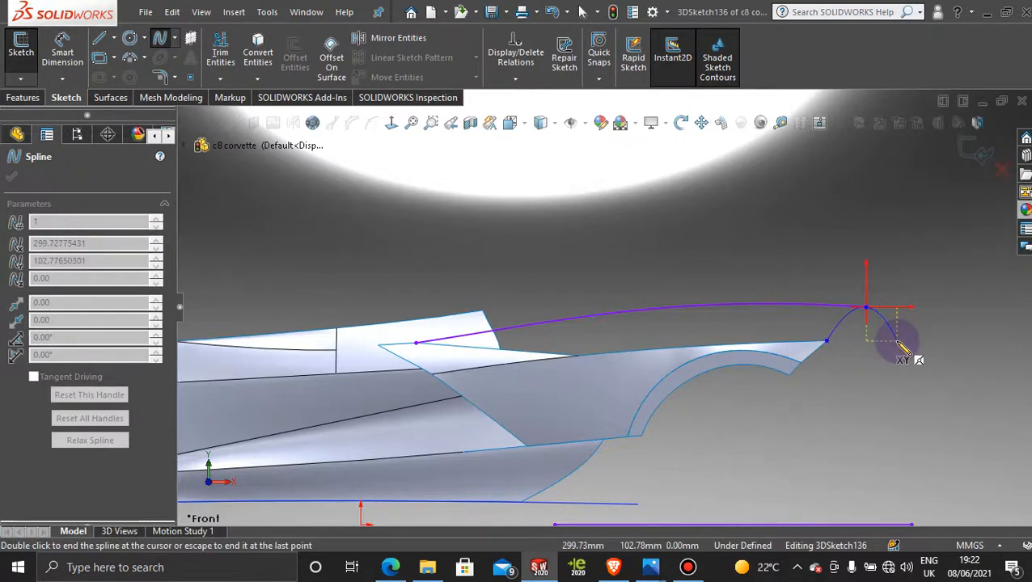
pyautogui.press('Escape')
pyautogui.scroll(-2, 600, 331)
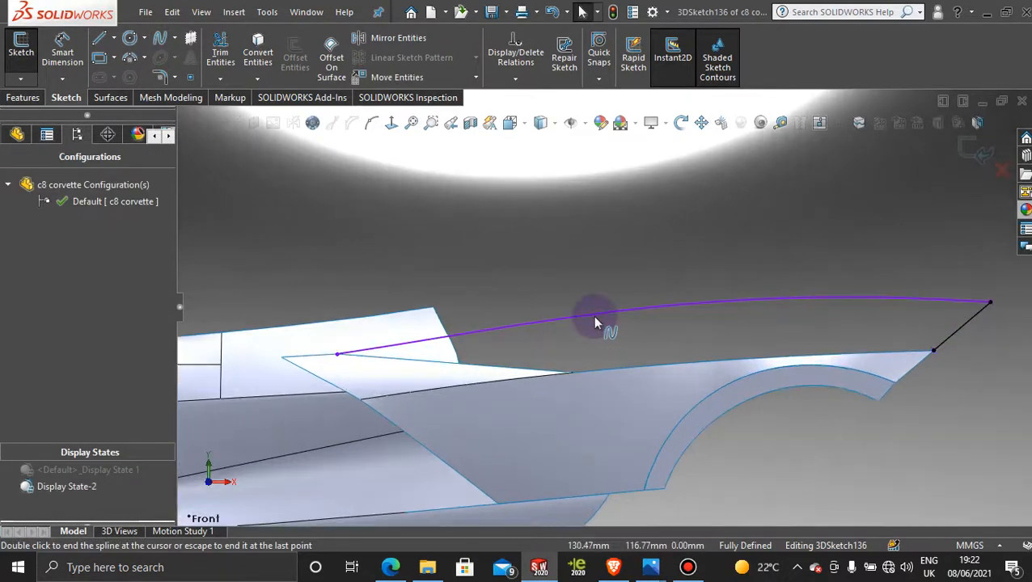
# - Set up a boundary surface between the panel's two upper edges, grouped as one open profile, and the haunch spline
pyautogui.click(111, 97)
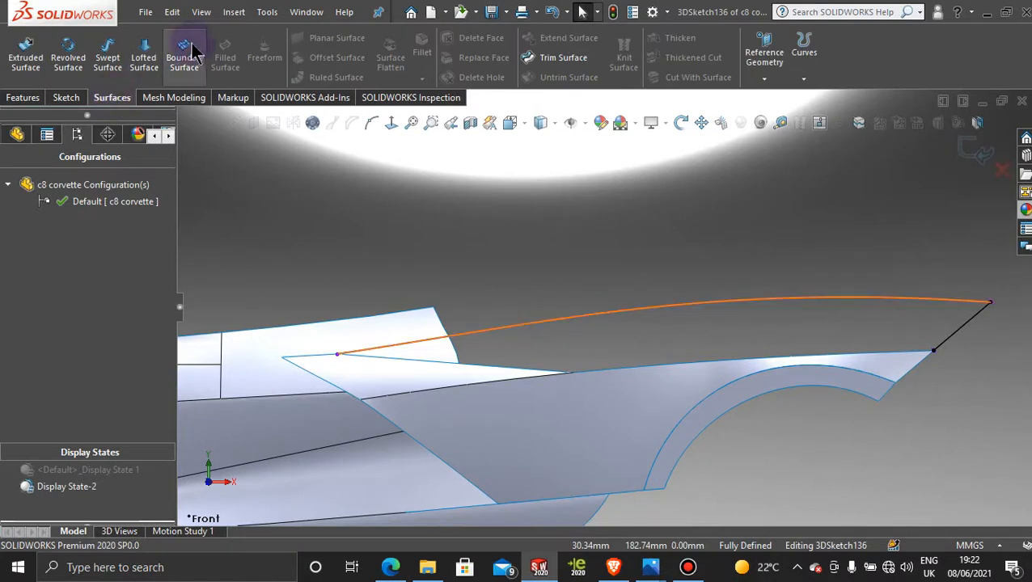
pyautogui.click(188, 50)
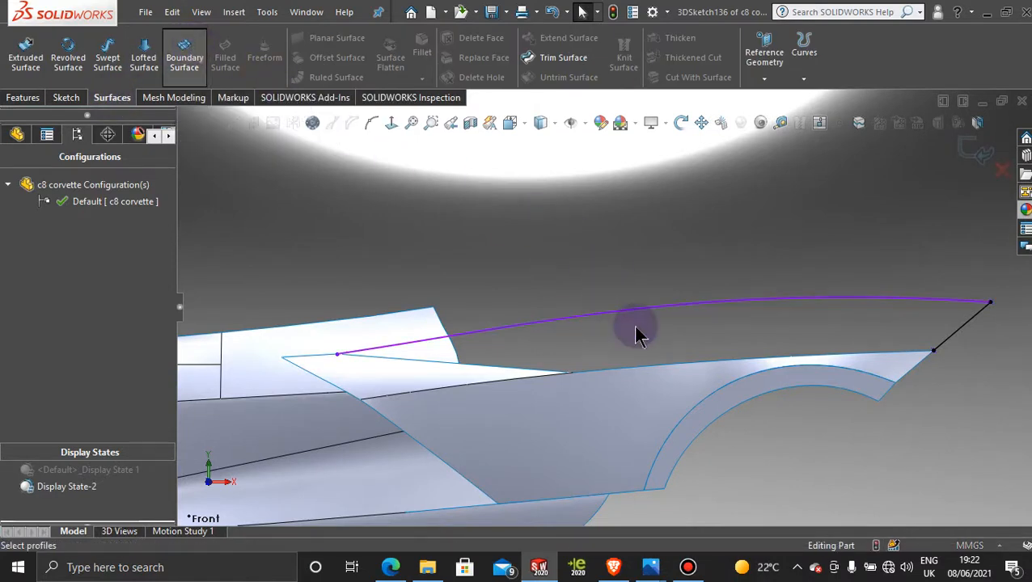
pyautogui.rightClick(656, 264)
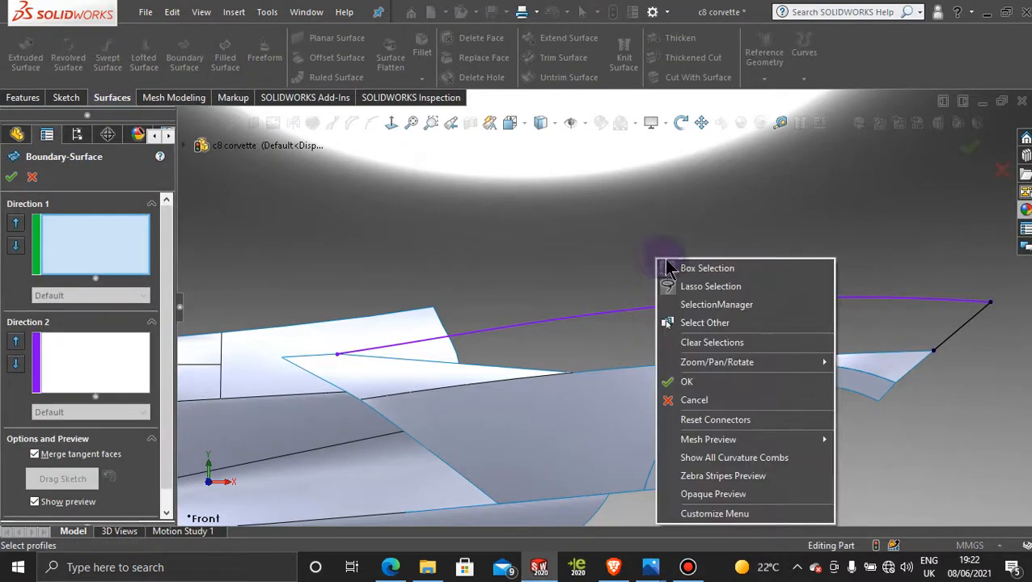
pyautogui.click(716, 309)
pyautogui.click(650, 369)
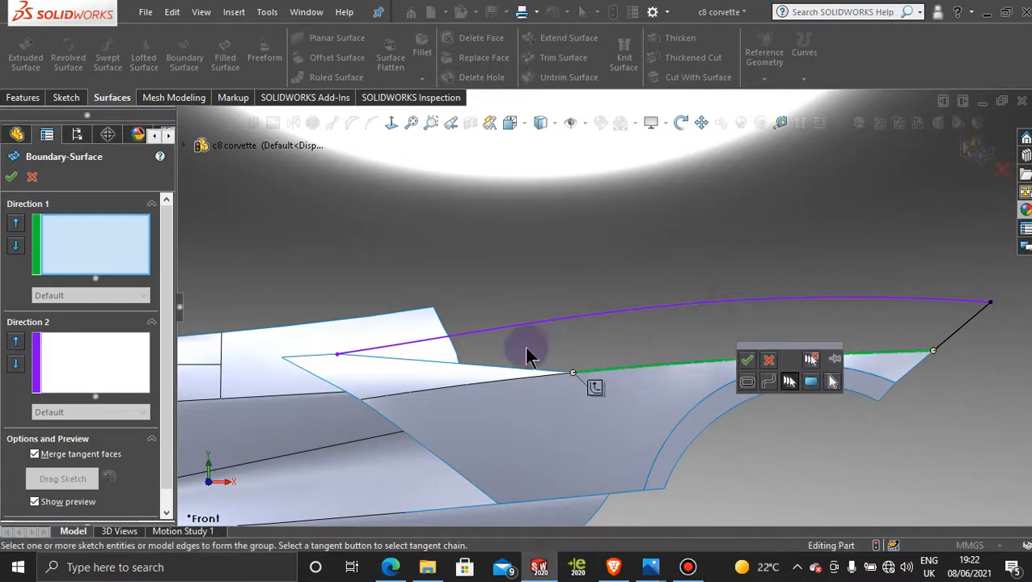
pyautogui.click(510, 369)
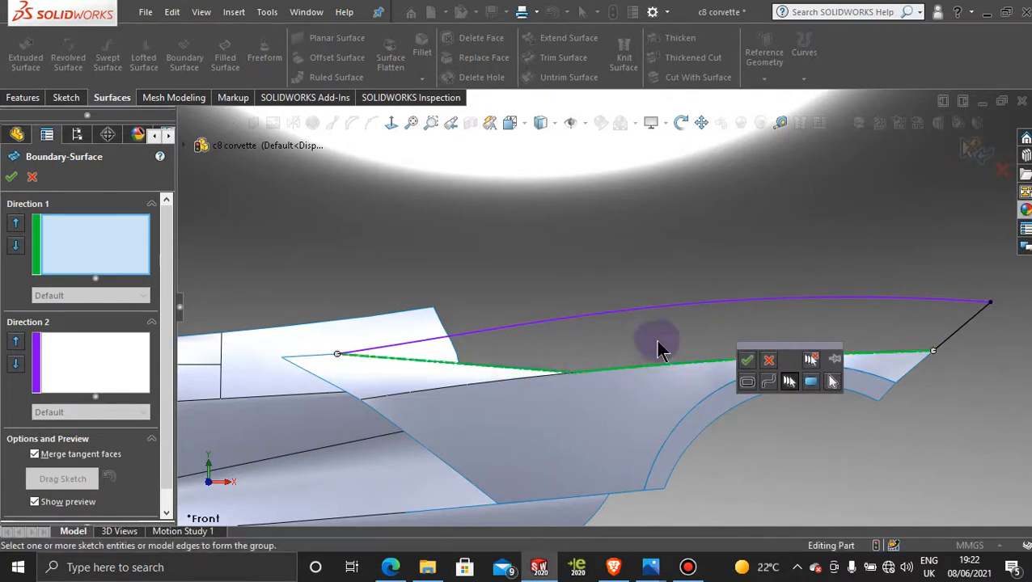
pyautogui.click(747, 360)
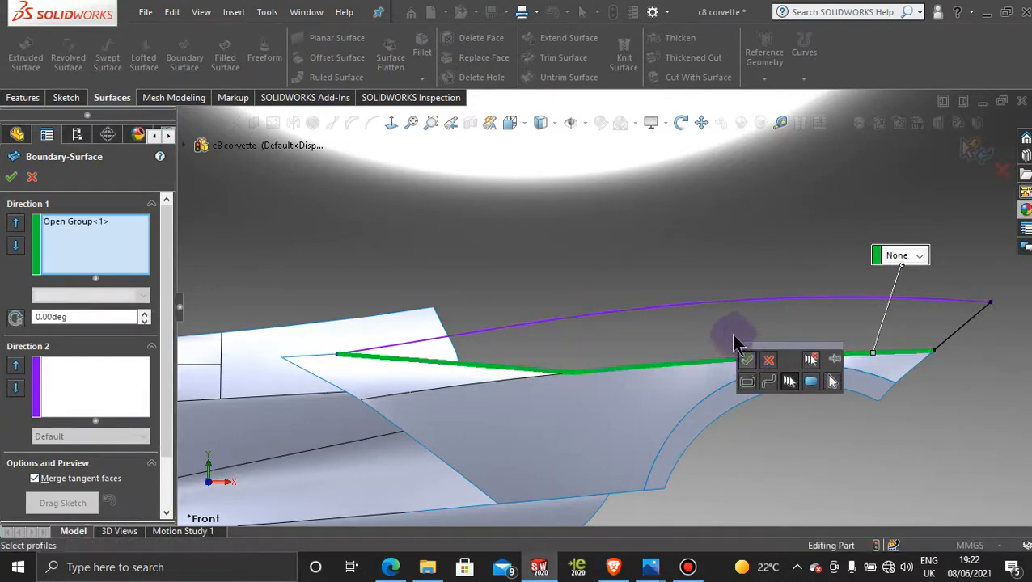
pyautogui.click(718, 303)
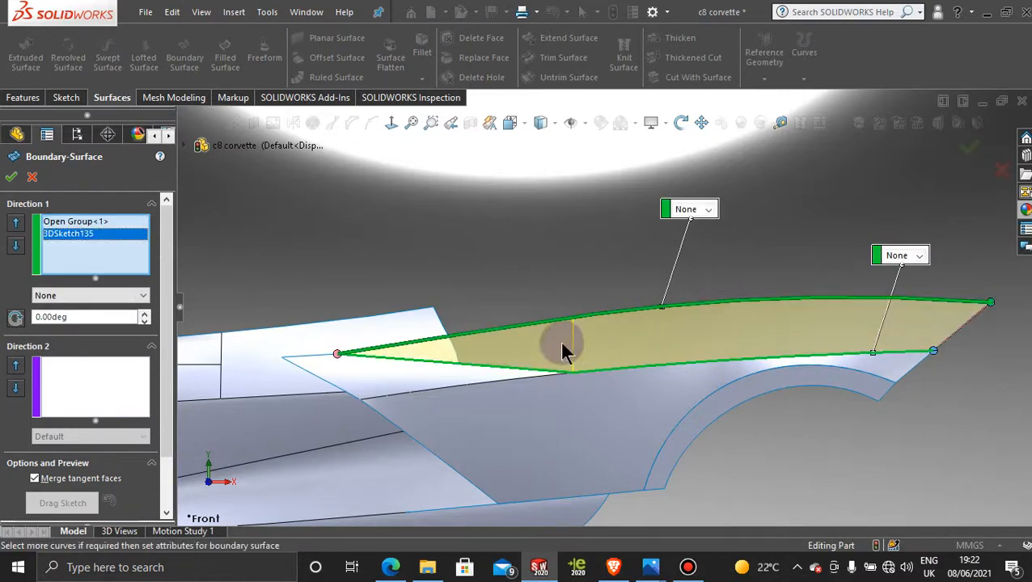
# - Make the boundary surface Tangency To Face along the grouped panel edges and create it
pyautogui.moveTo(578, 225); pyautogui.dragTo(649, 314, button='middle')
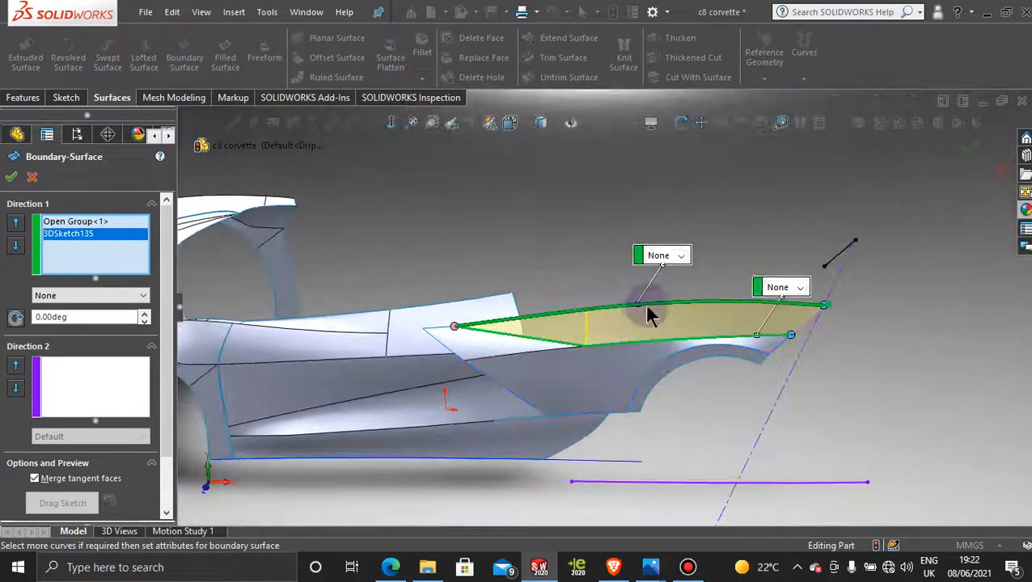
pyautogui.scroll(-2, 649, 313)
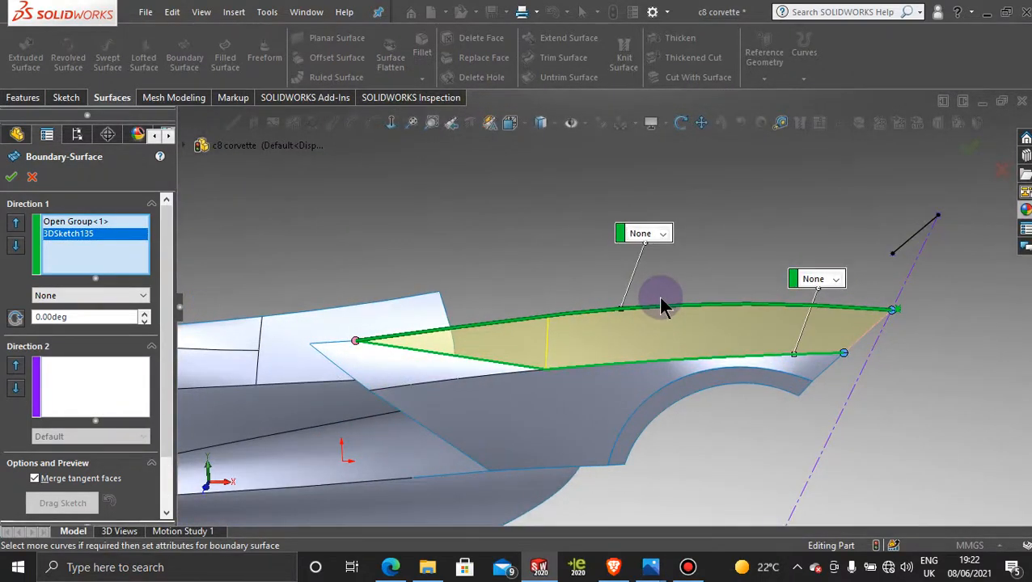
pyautogui.click(837, 280)
pyautogui.click(839, 308)
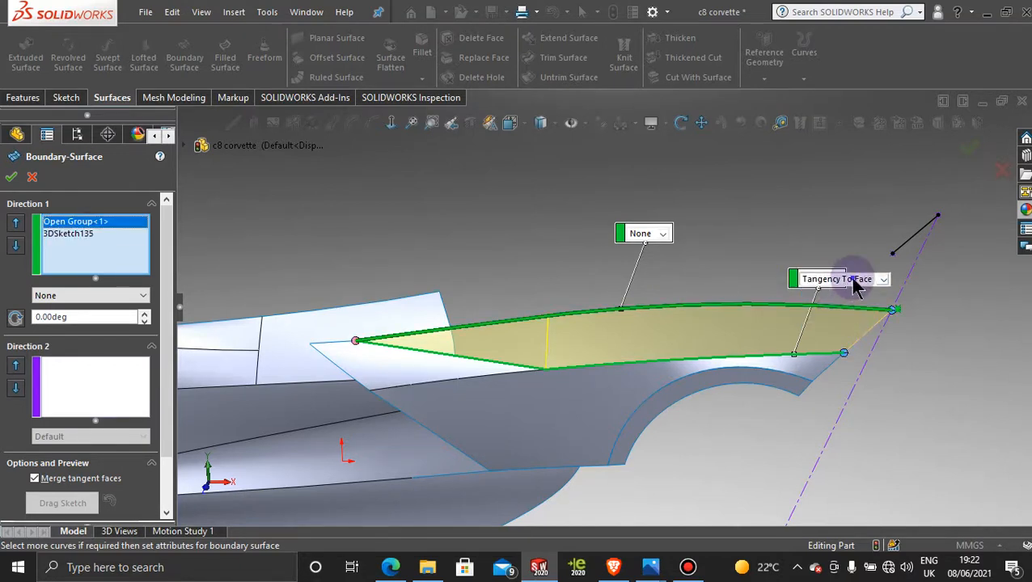
pyautogui.click(849, 279)
pyautogui.click(853, 303)
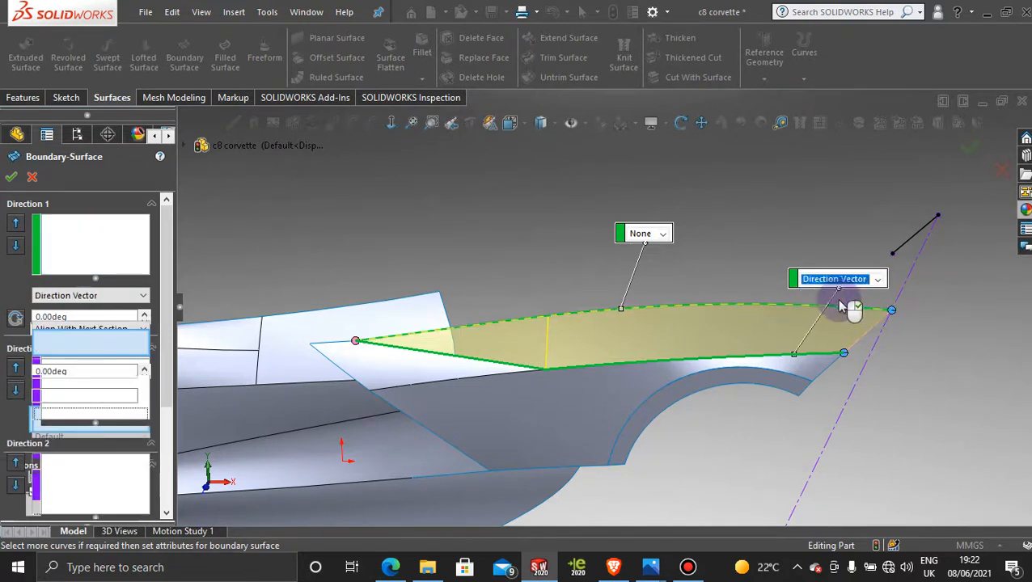
pyautogui.click(627, 220)
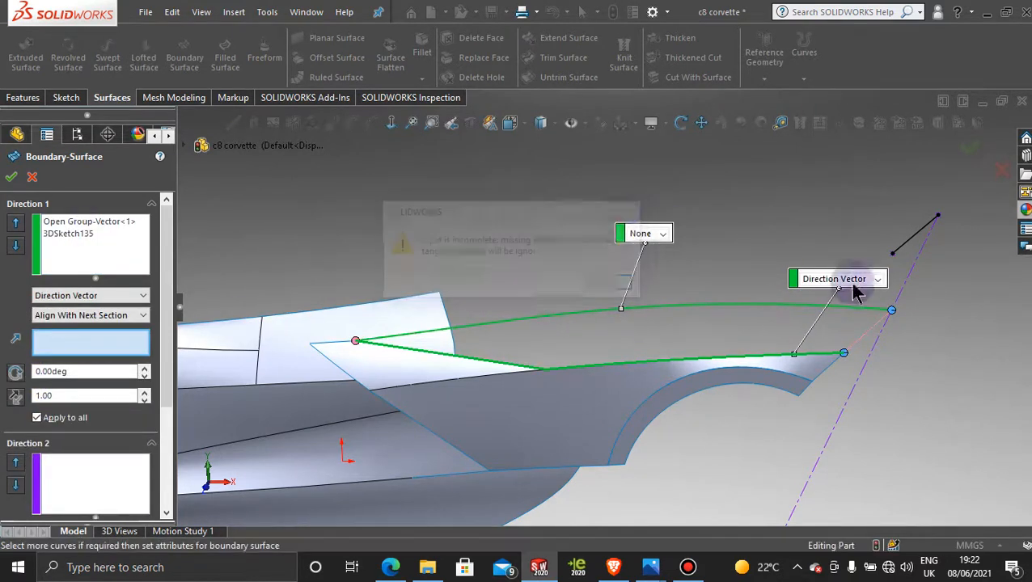
pyautogui.click(875, 283)
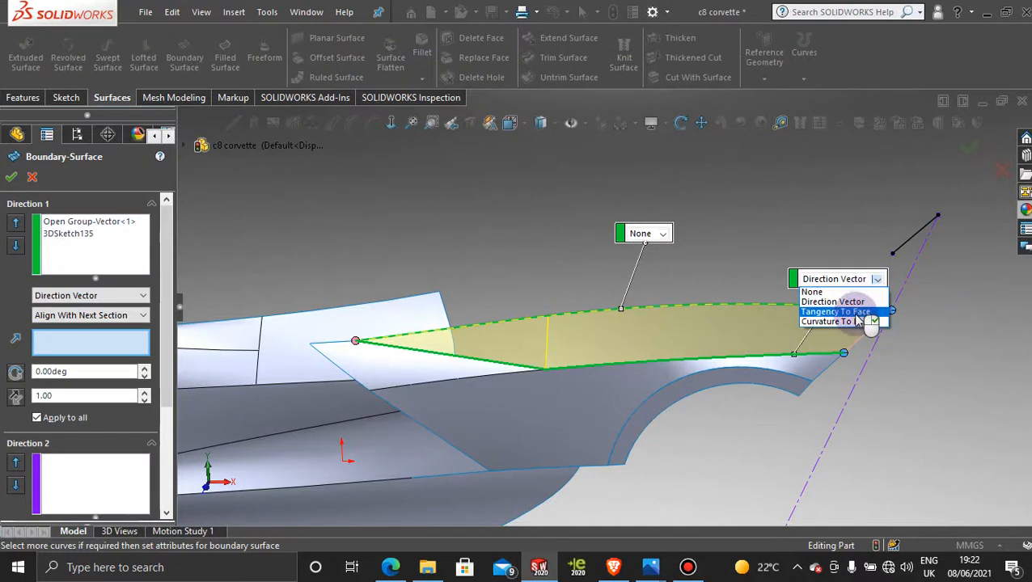
pyautogui.click(855, 312)
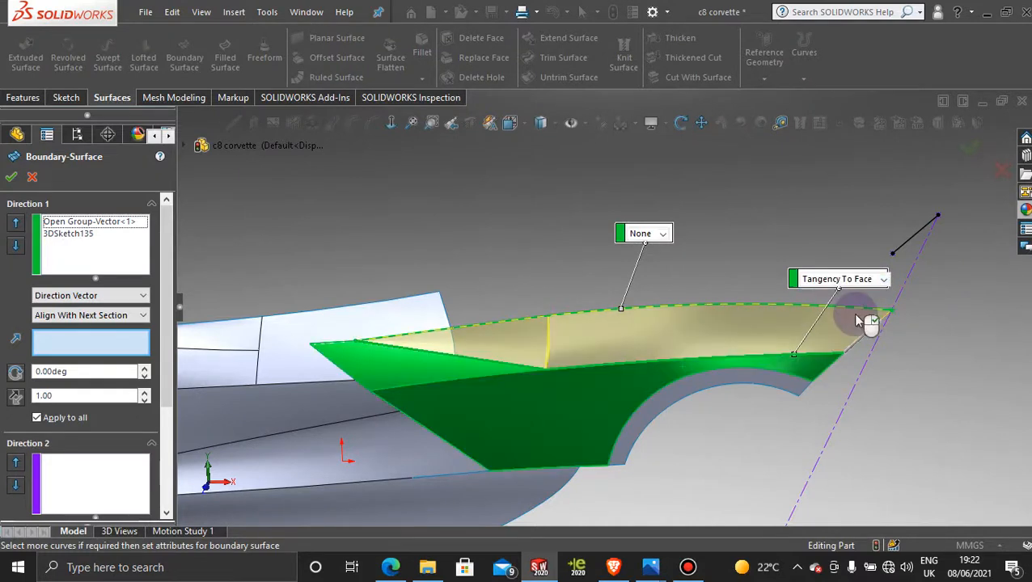
pyautogui.click(11, 179)
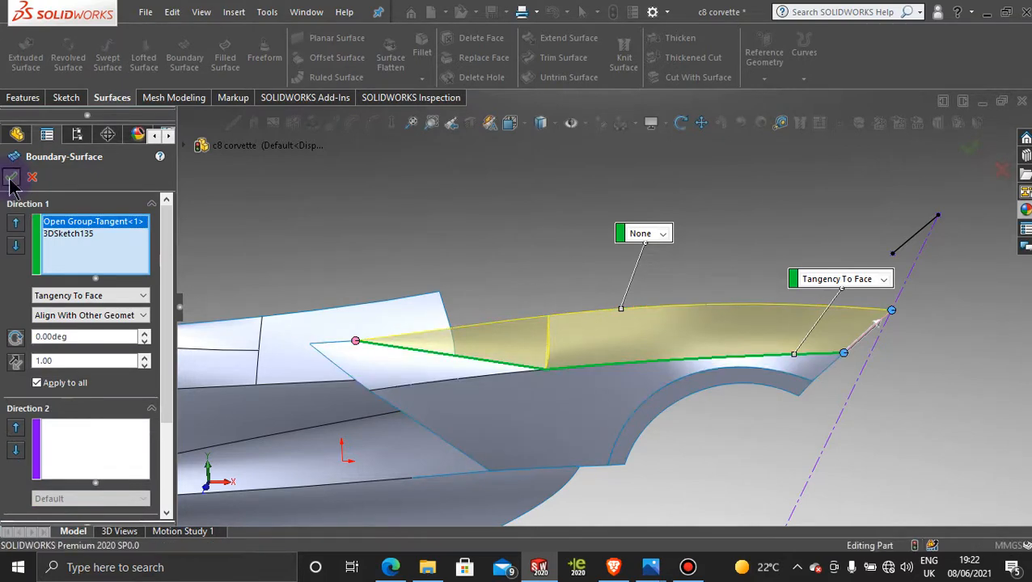
# - Examine the boundary surface's shape and its transition into the side panel and wheel arch from several angles
pyautogui.moveTo(865, 296); pyautogui.dragTo(424, 251, button='middle')
pyautogui.scroll(-7, 666, 332)
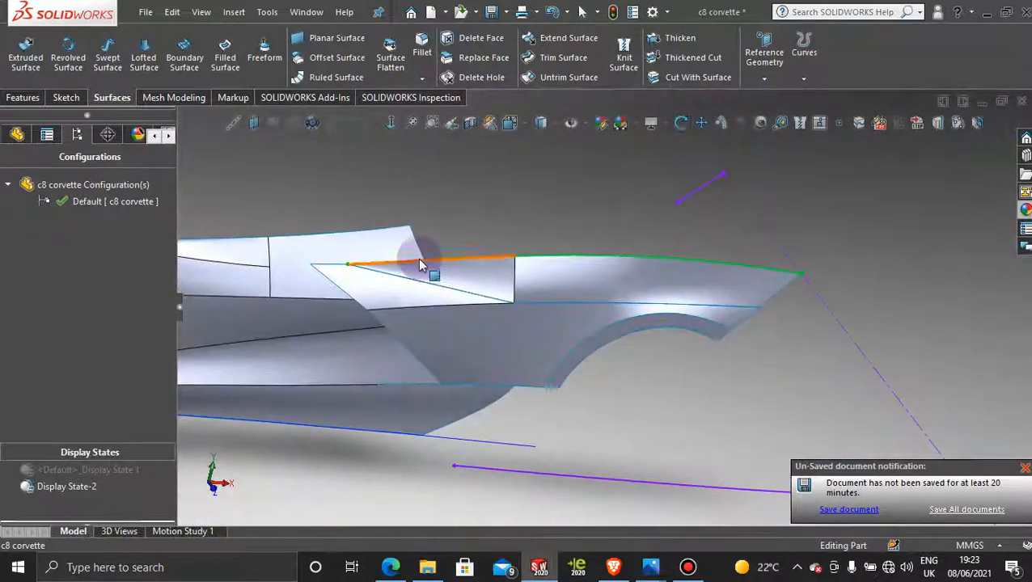
pyautogui.scroll(1, 604, 311)
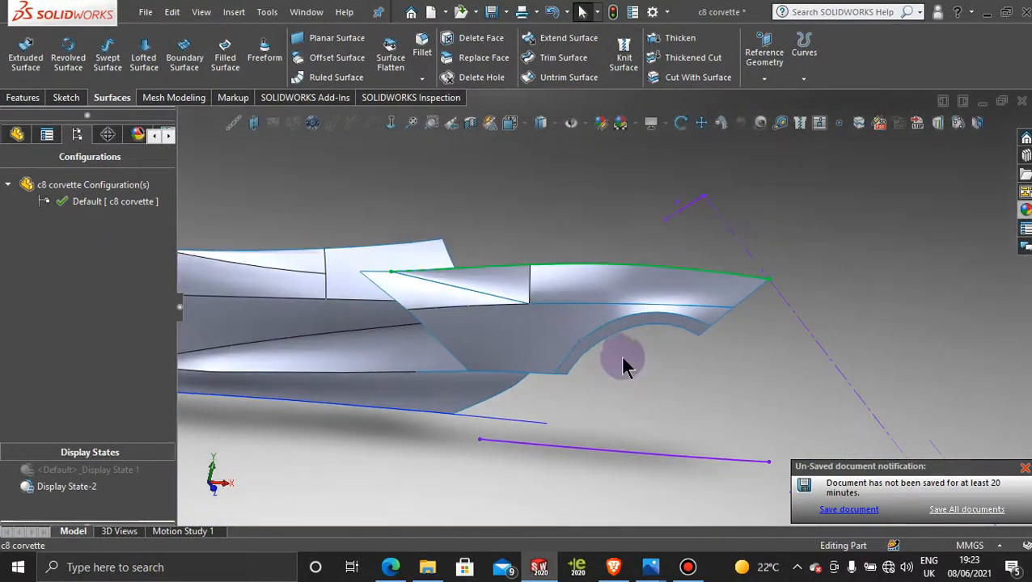
pyautogui.scroll(-2, 510, 293)
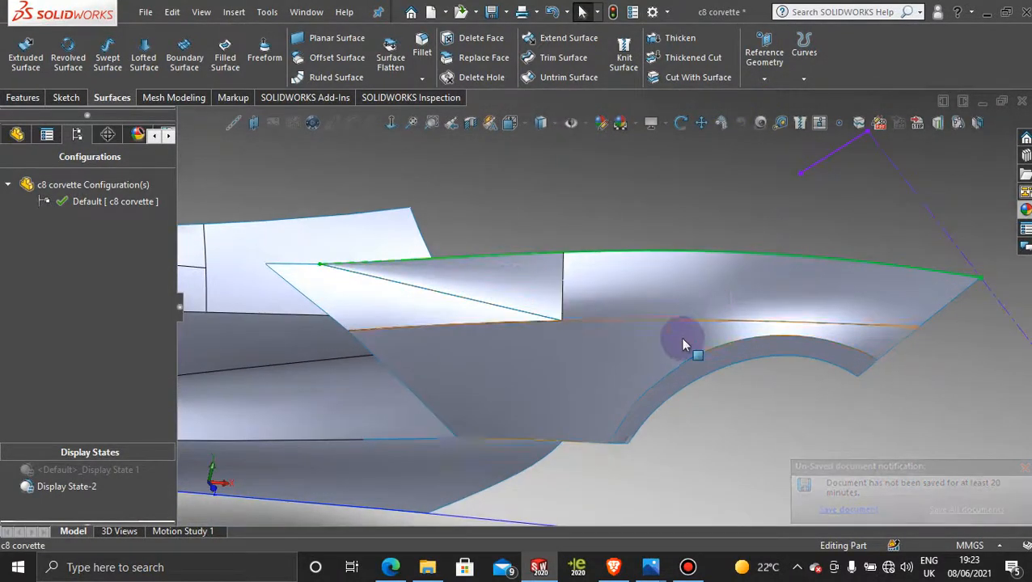
pyautogui.scroll(2, 683, 345)
pyautogui.moveTo(674, 356); pyautogui.dragTo(652, 368, button='middle')
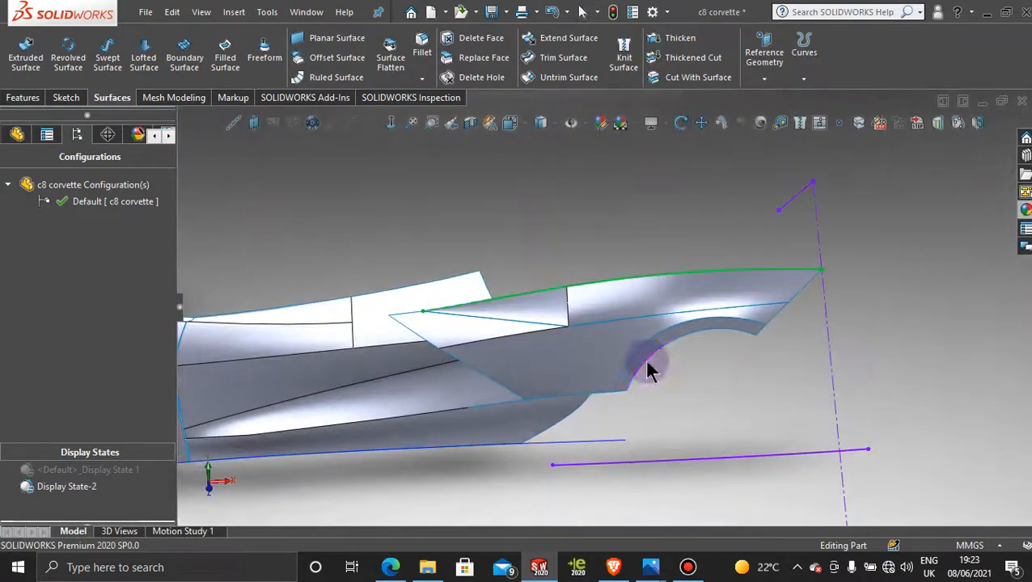
pyautogui.scroll(2, 796, 354)
pyautogui.scroll(-2, 570, 329)
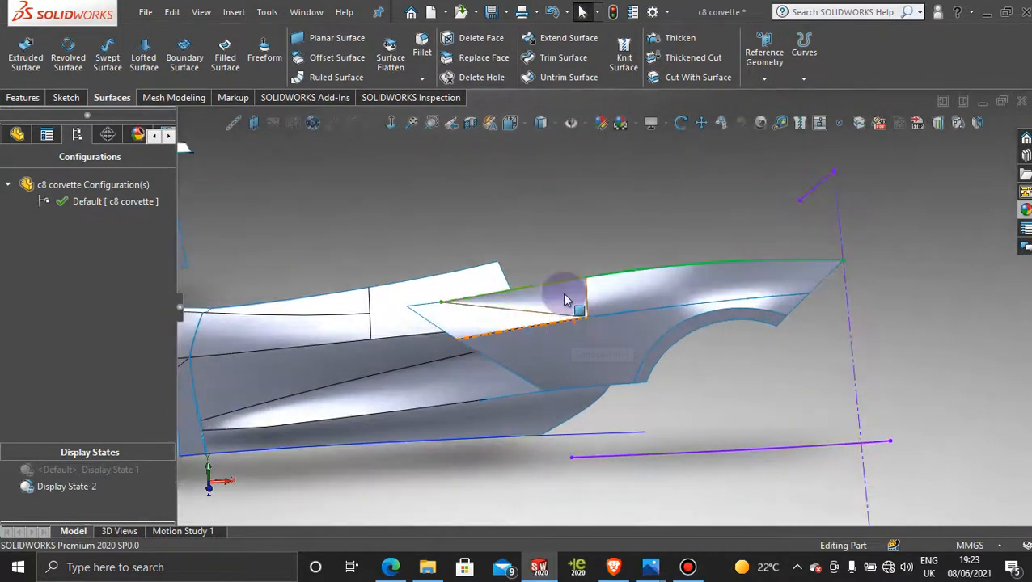
pyautogui.click(686, 567)
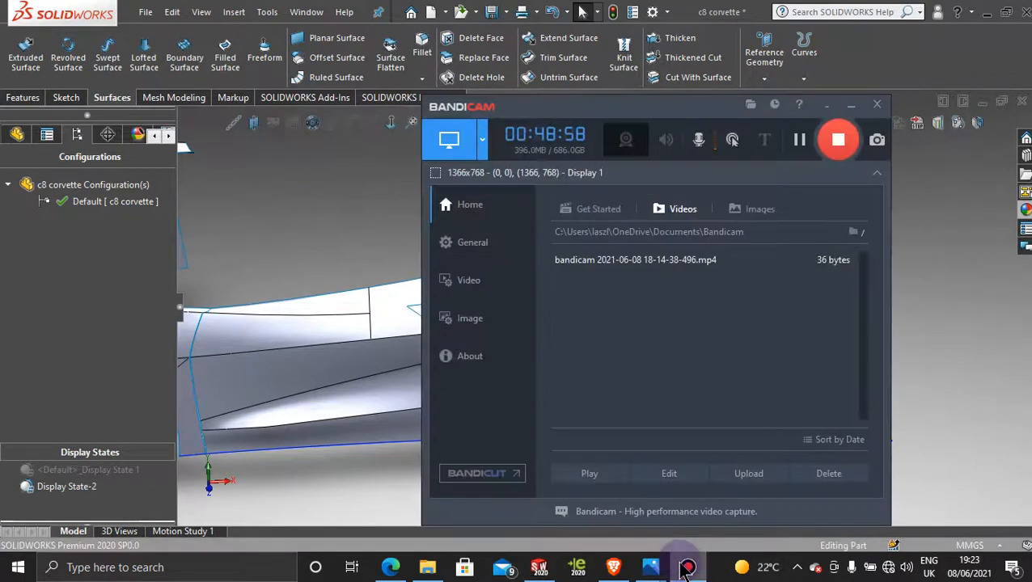
pyautogui.click(685, 568)
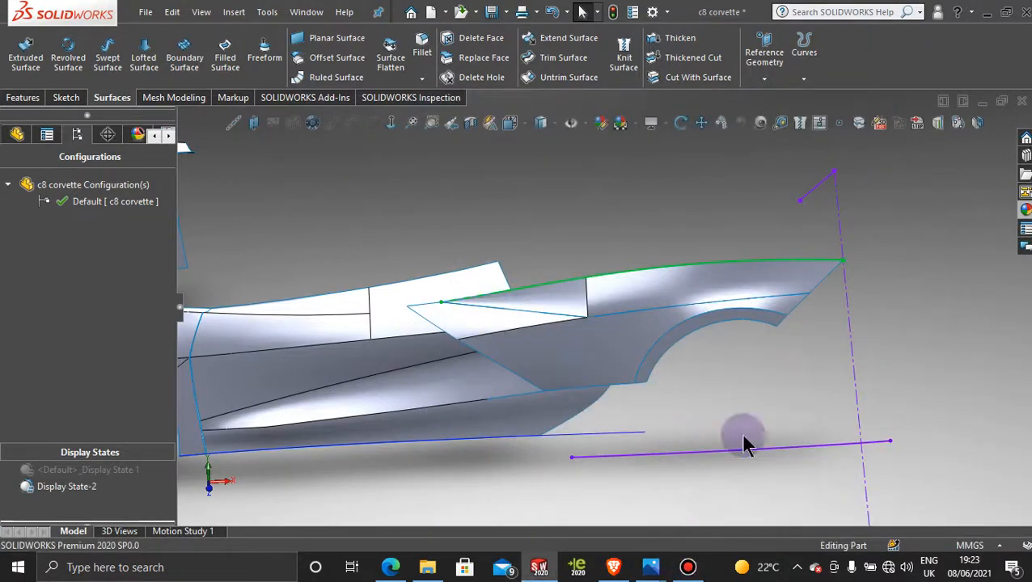
# - Delete the boundary surface between the side panel and the haunch spline
pyautogui.scroll(-2, 656, 309)
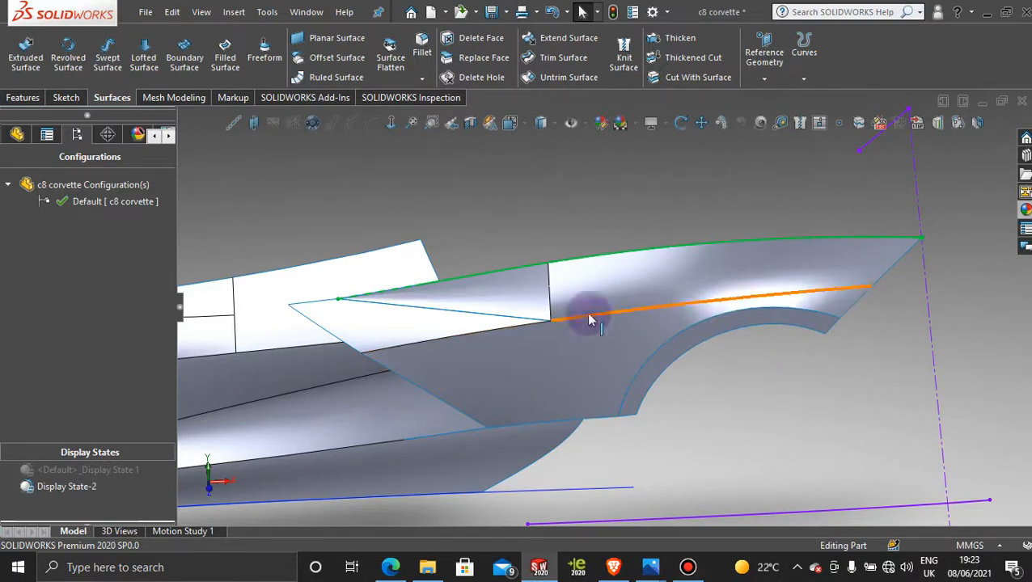
pyautogui.rightClick(691, 280)
pyautogui.click(758, 446)
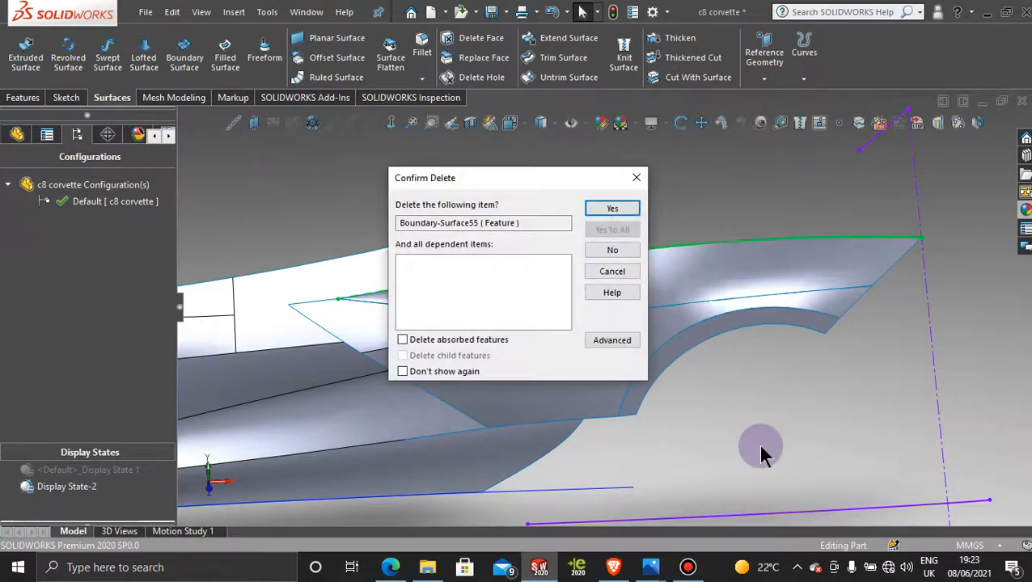
pyautogui.click(613, 209)
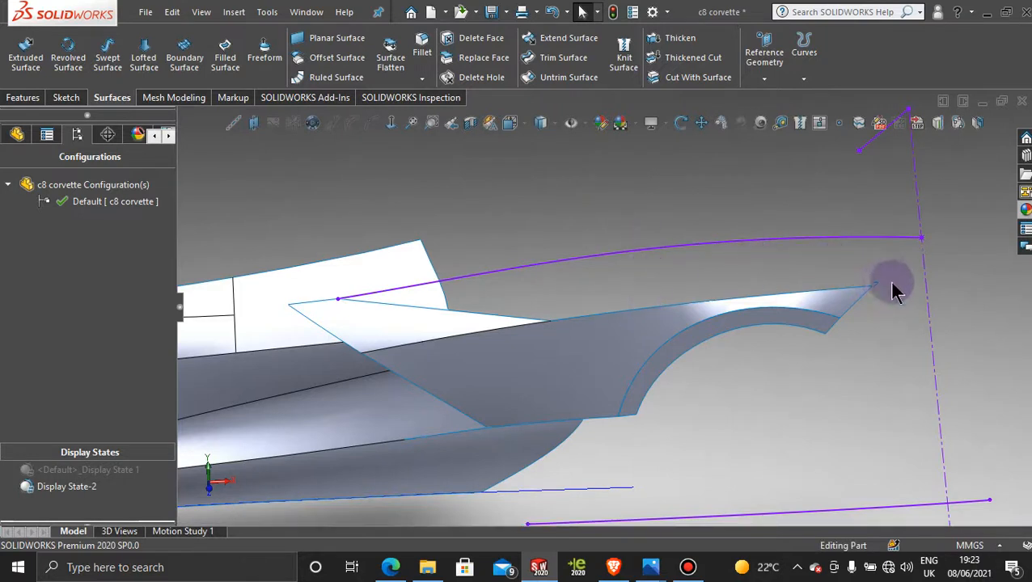
# - In a new 3D sketch, connect the haunch spline's rear end to the side panel's rear upper corner with a spline
pyautogui.click(66, 97)
pyautogui.click(23, 80)
pyautogui.click(50, 114)
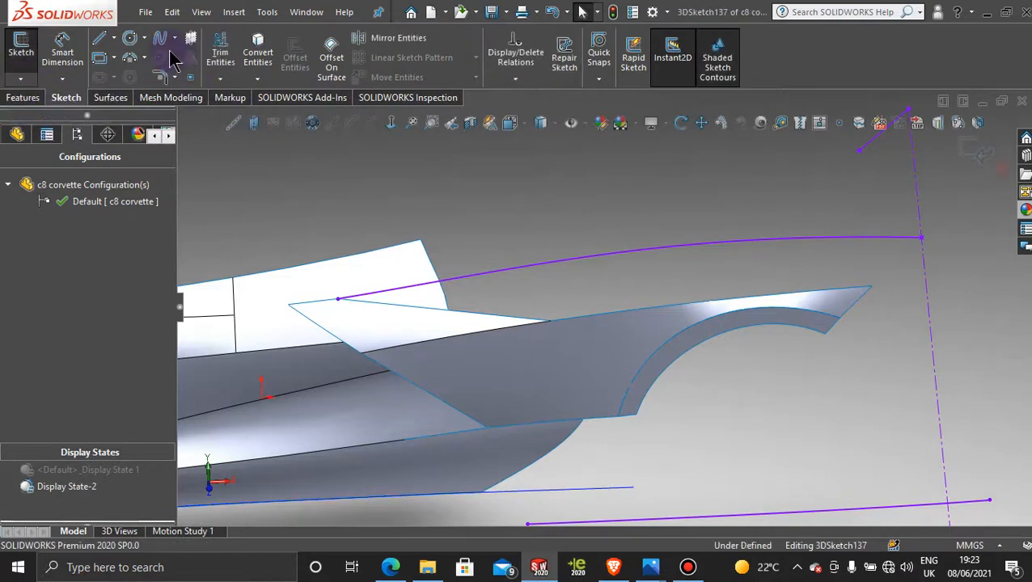
pyautogui.click(159, 38)
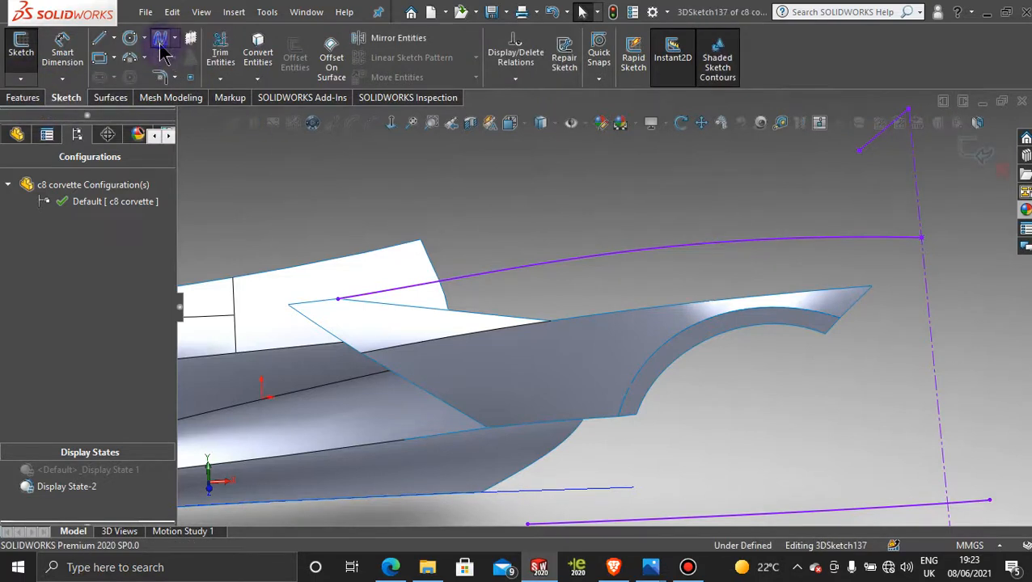
pyautogui.click(922, 239)
pyautogui.click(864, 289)
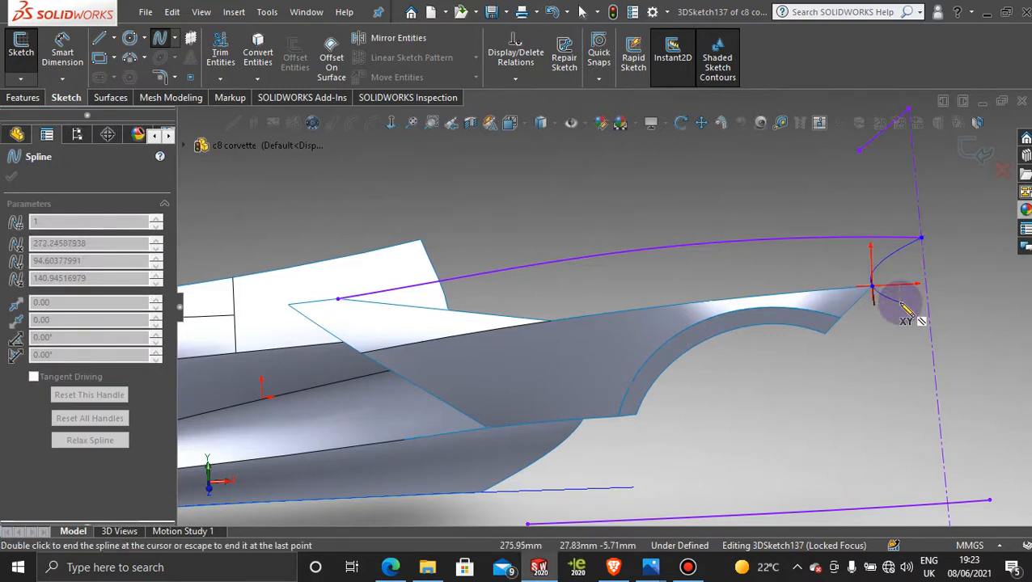
pyautogui.press('Escape')
pyautogui.click(976, 150)
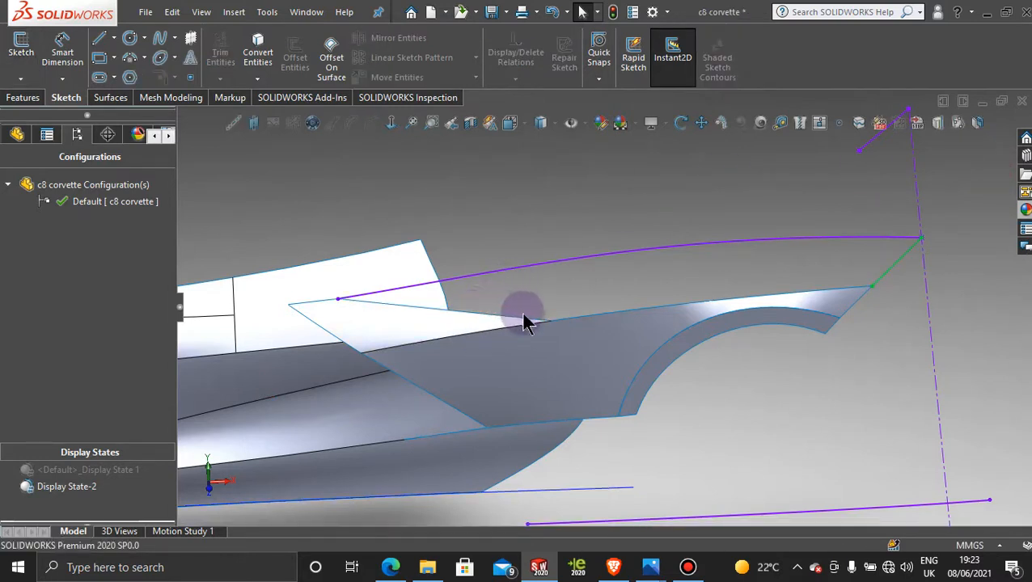
# - Start a filled surface bounded by the side panel's two upper edges, the haunch spline and the rear connecting spline
pyautogui.click(109, 97)
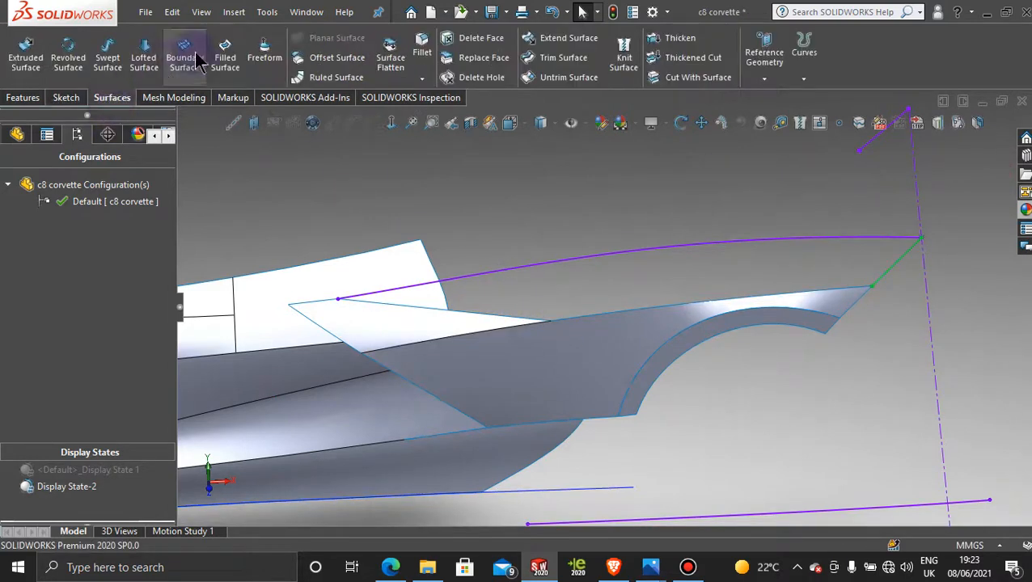
pyautogui.click(225, 58)
pyautogui.click(495, 322)
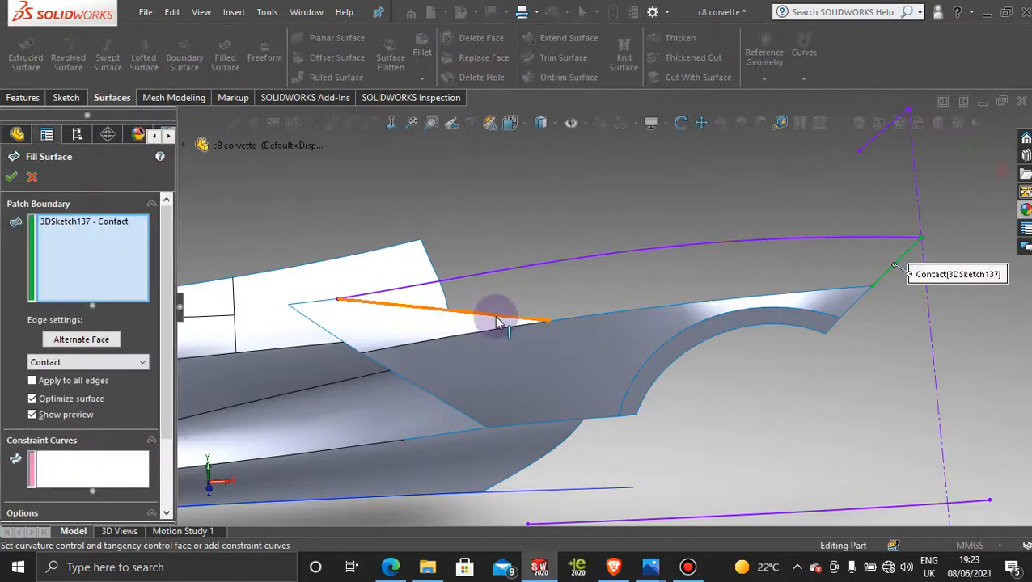
pyautogui.click(495, 322)
pyautogui.click(612, 322)
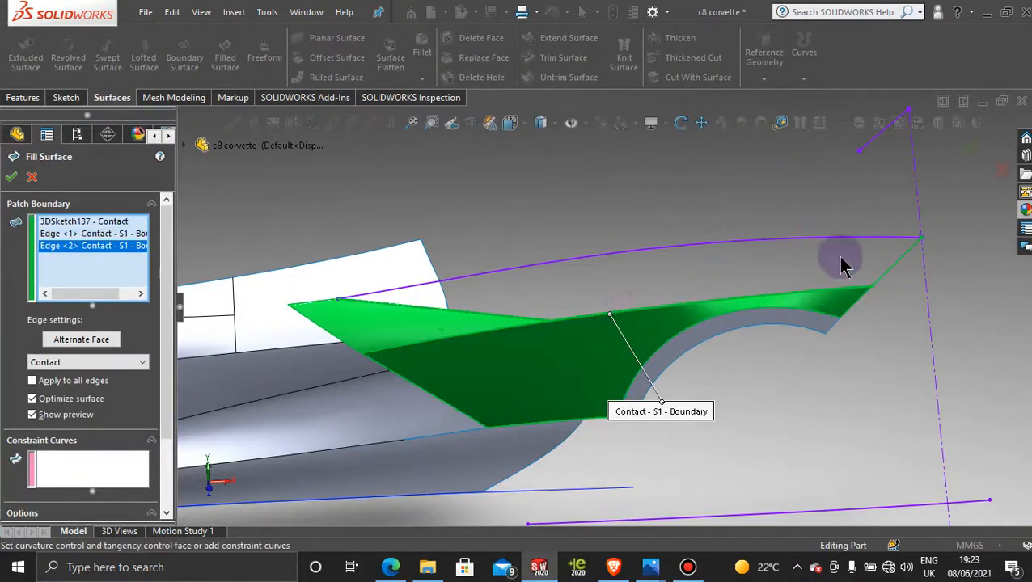
pyautogui.click(887, 279)
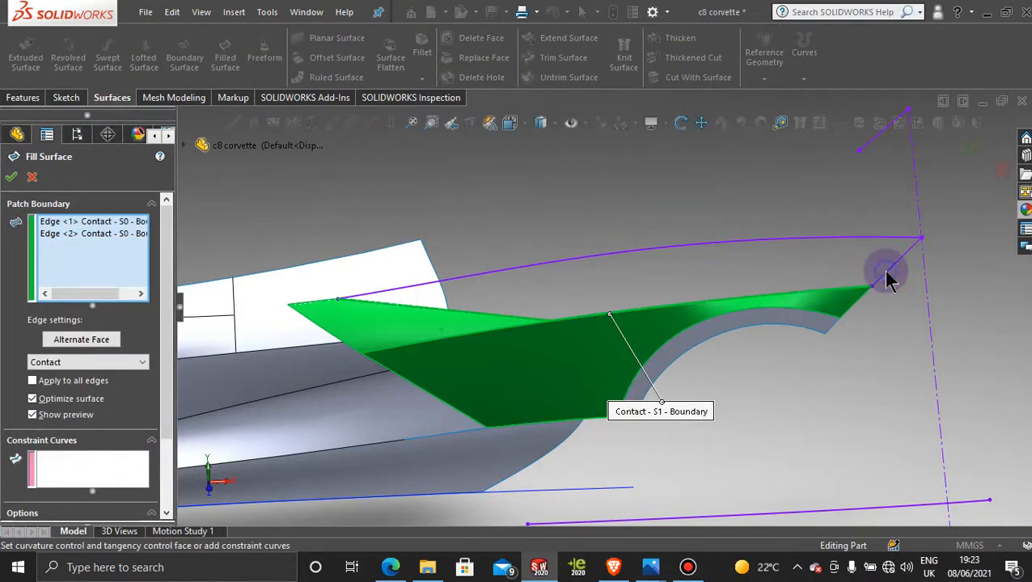
pyautogui.click(849, 240)
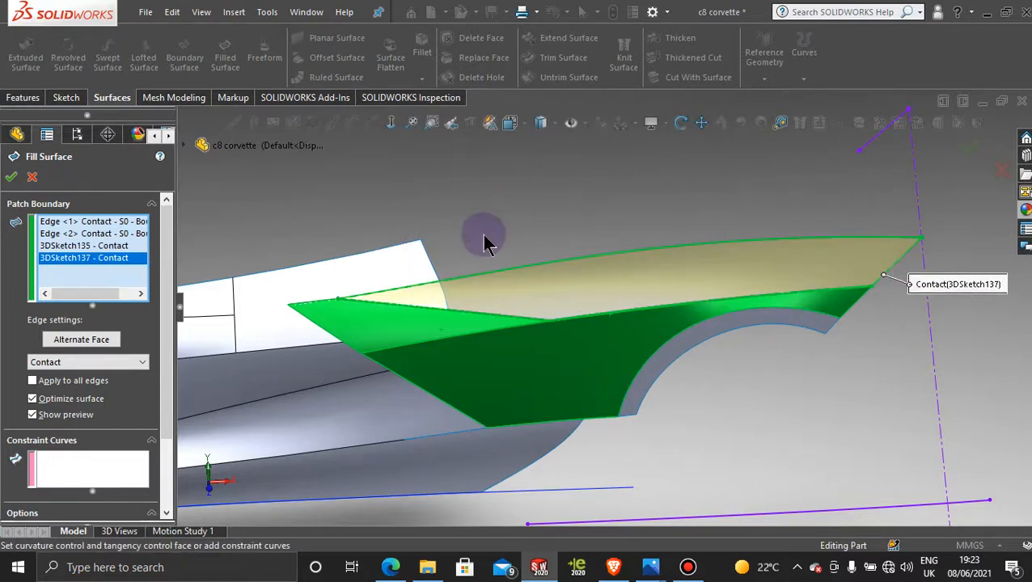
# - Set the fill's edge condition to Tangent along the side panel's long upper edge above the wheel arch
pyautogui.click(116, 221)
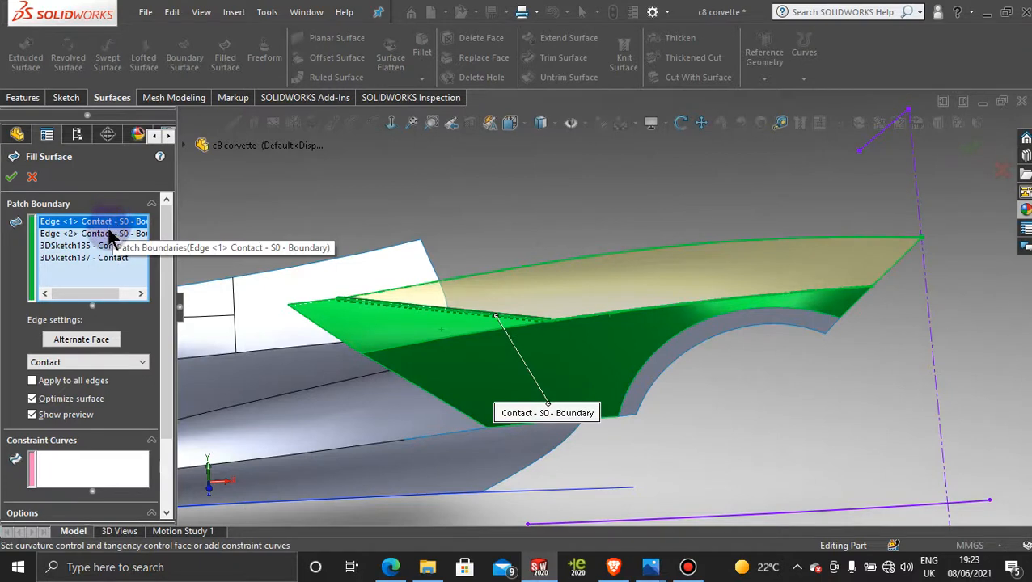
pyautogui.click(108, 232)
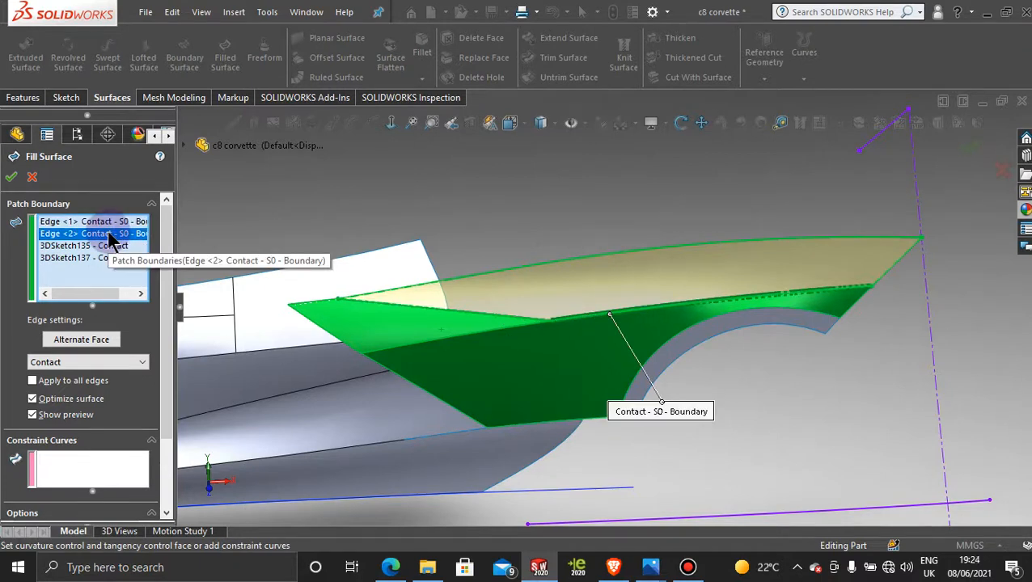
pyautogui.click(110, 362)
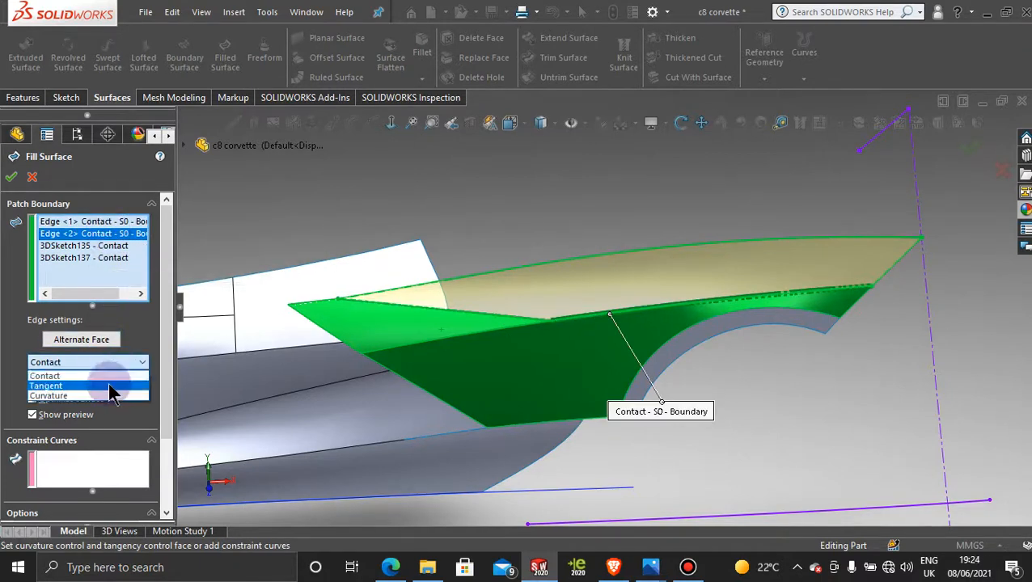
pyautogui.click(109, 386)
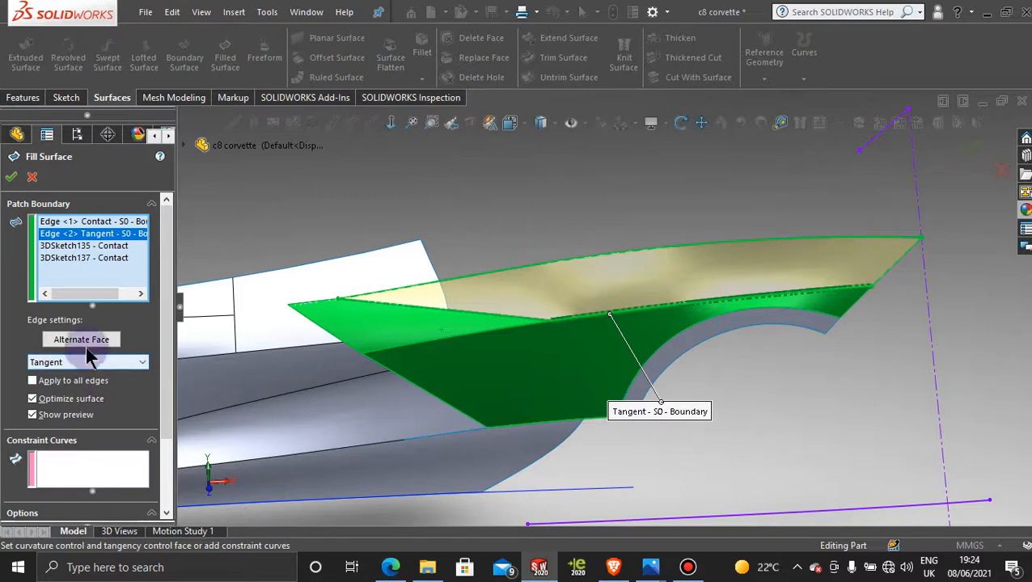
# - Try Tangent on the short front panel edge, return it to Contact, and create the filled surface
pyautogui.click(124, 246)
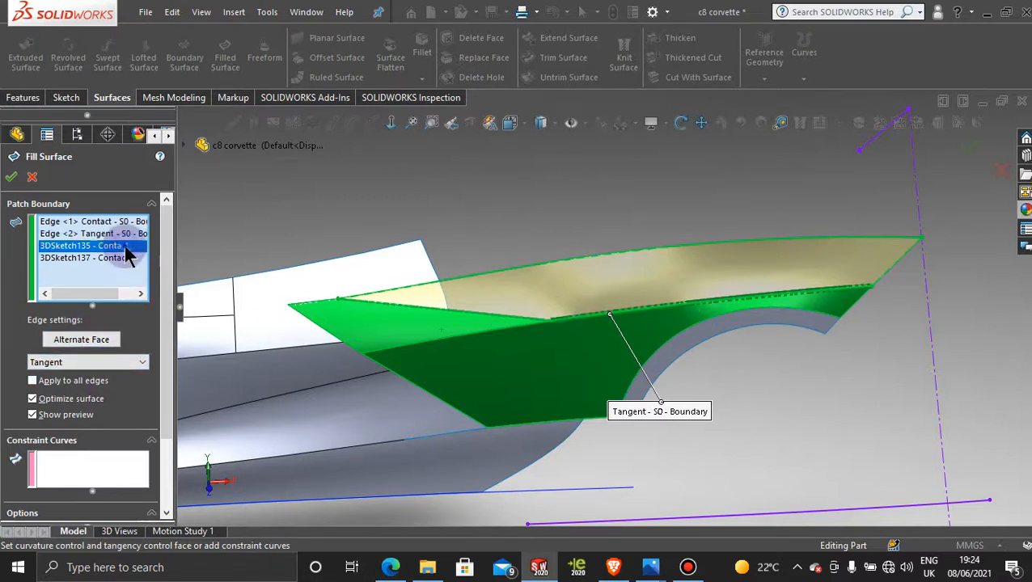
pyautogui.click(117, 258)
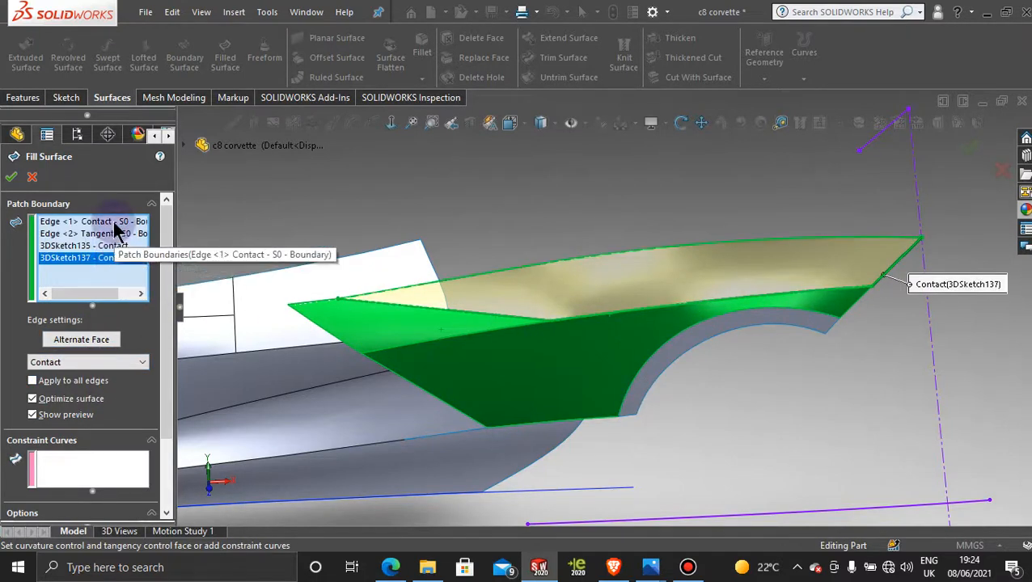
pyautogui.click(113, 221)
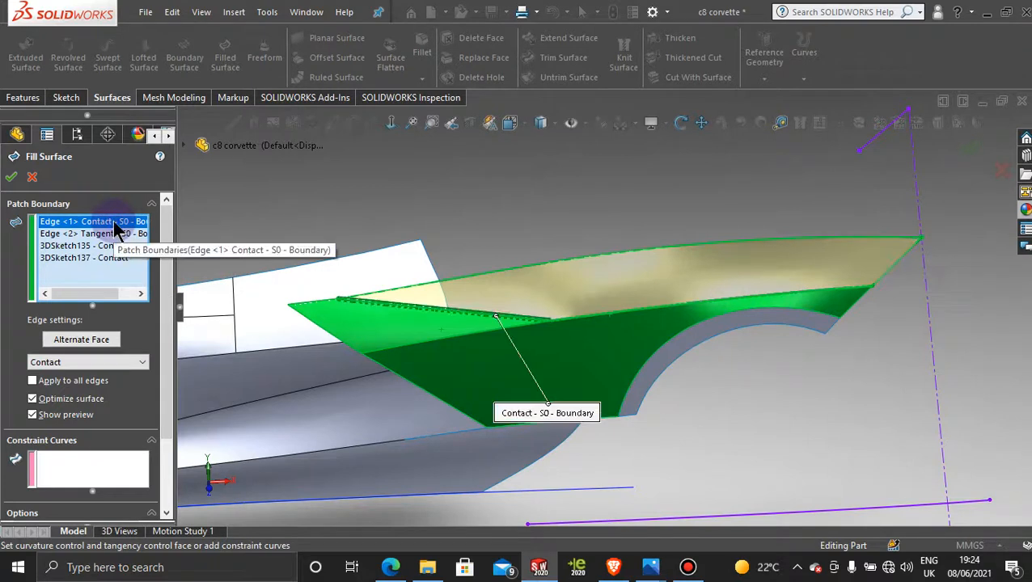
pyautogui.click(95, 368)
pyautogui.click(87, 388)
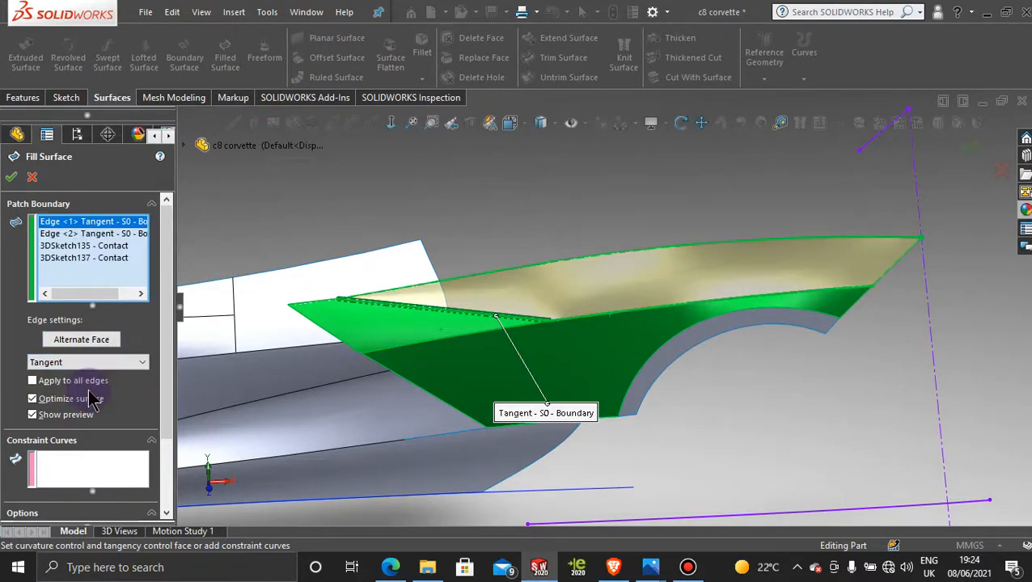
pyautogui.click(99, 363)
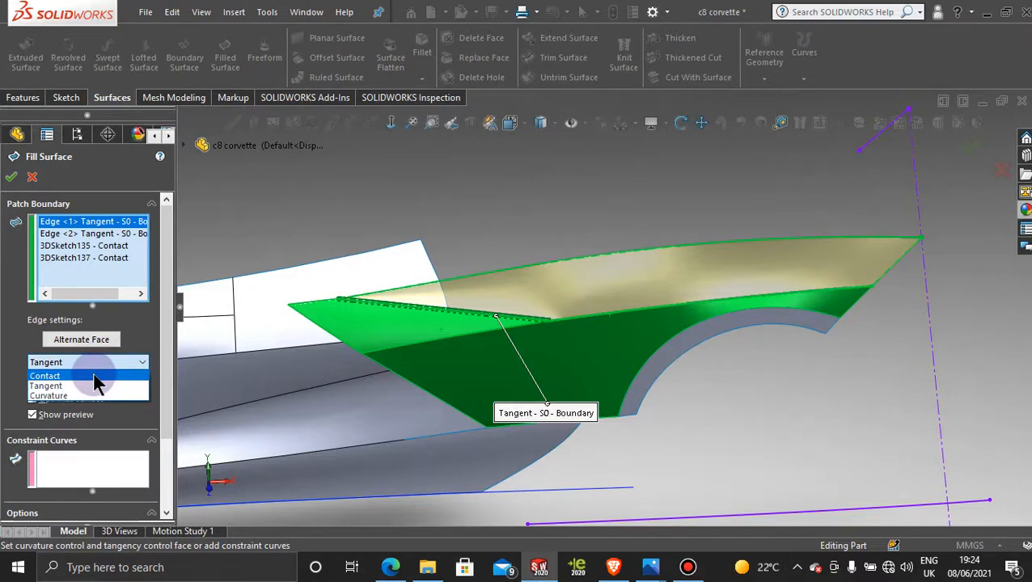
pyautogui.click(92, 376)
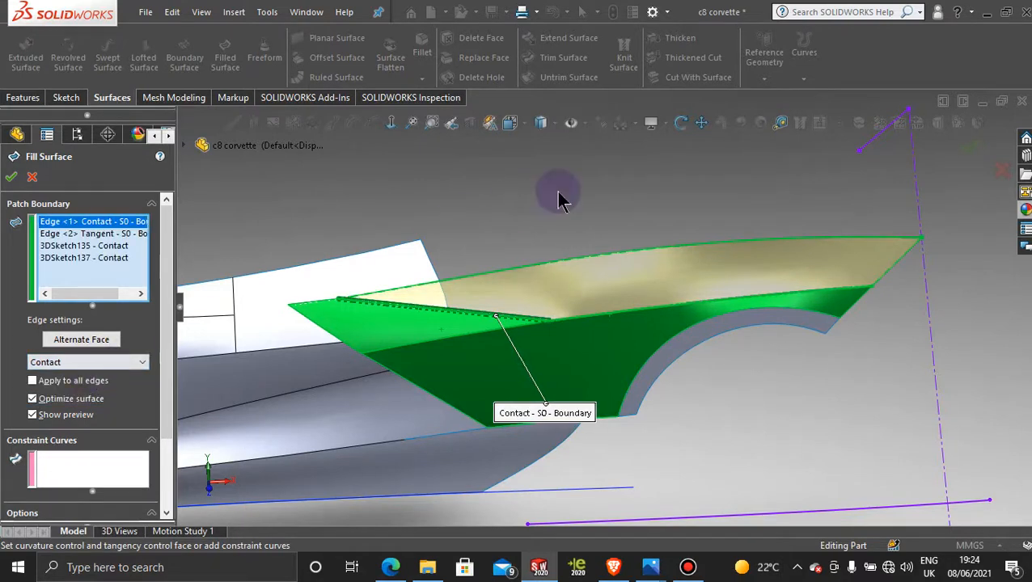
pyautogui.click(11, 176)
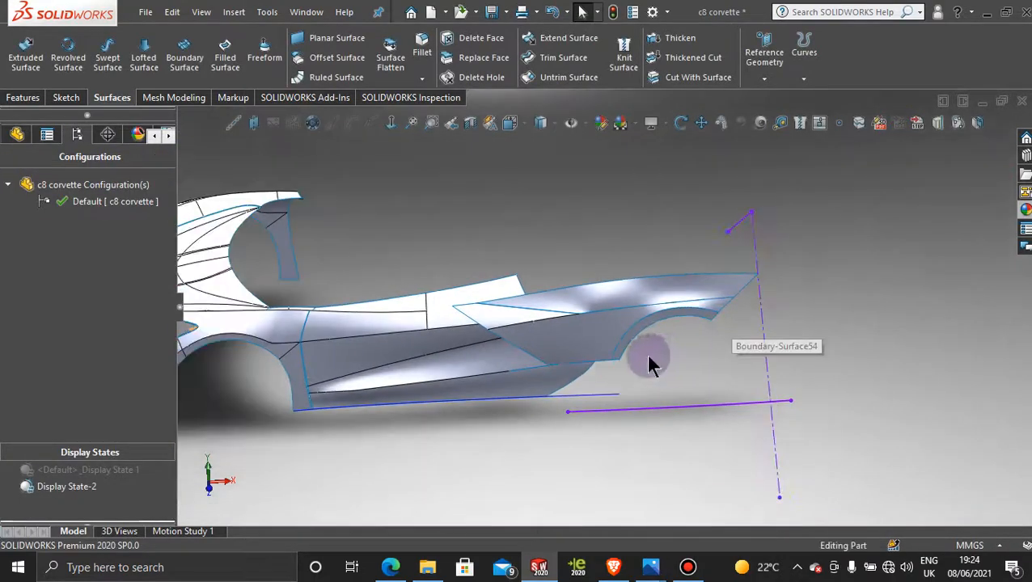
# - Delete the filled surface between the side panel and the haunch spline
pyautogui.moveTo(649, 356); pyautogui.dragTo(703, 352, button='middle')
pyautogui.rightClick(661, 292)
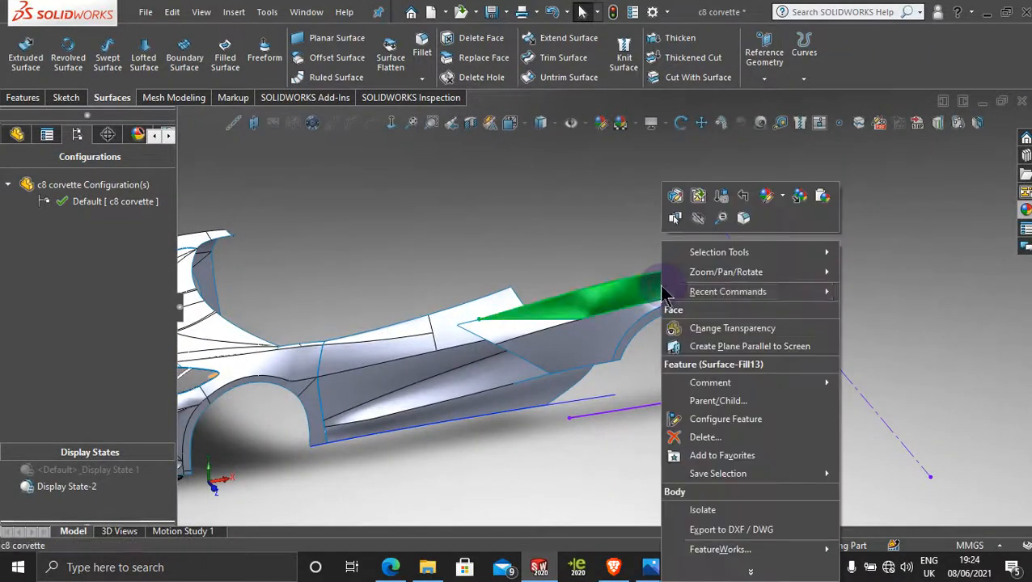
pyautogui.click(722, 432)
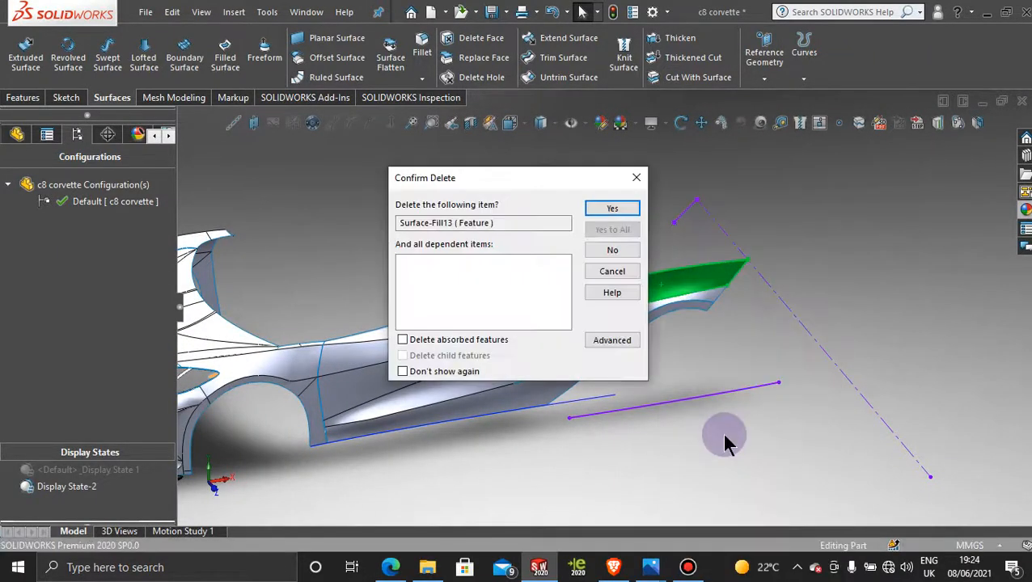
pyautogui.click(612, 208)
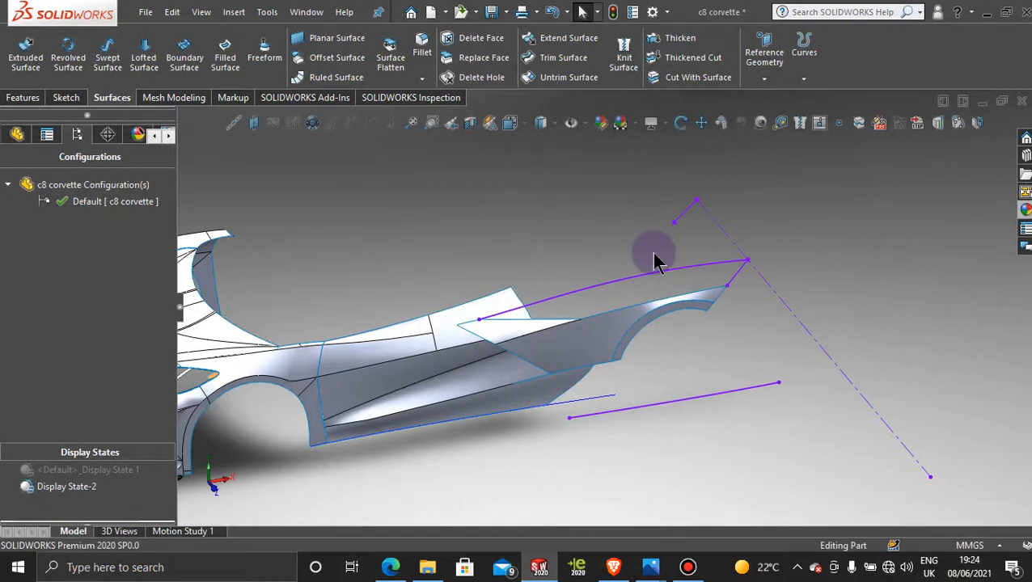
# - Try to loft a surface using the haunch spline, the rear connecting spline and the side panel's two upper edges as profiles
pyautogui.scroll(-2, 657, 260)
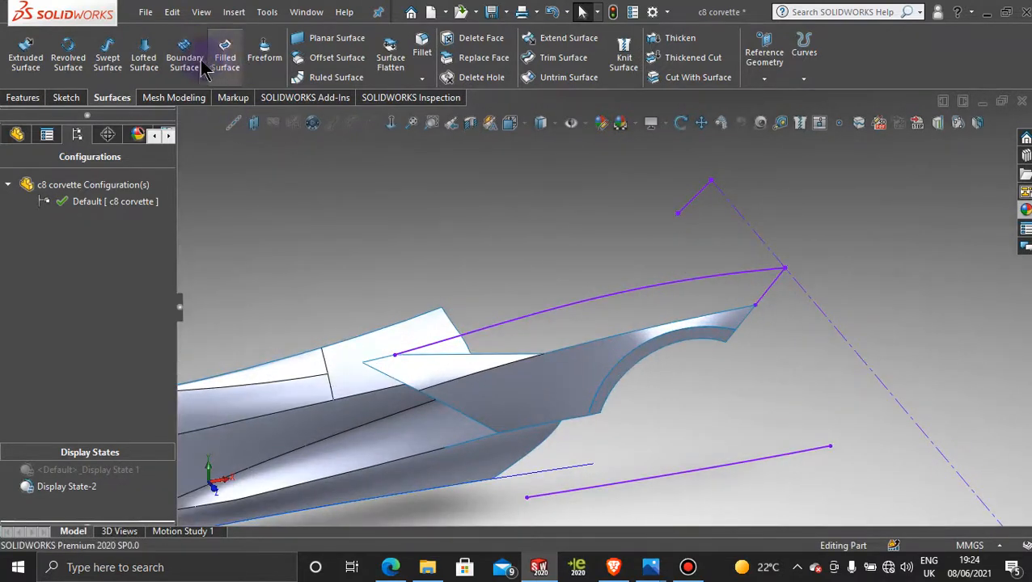
pyautogui.click(147, 55)
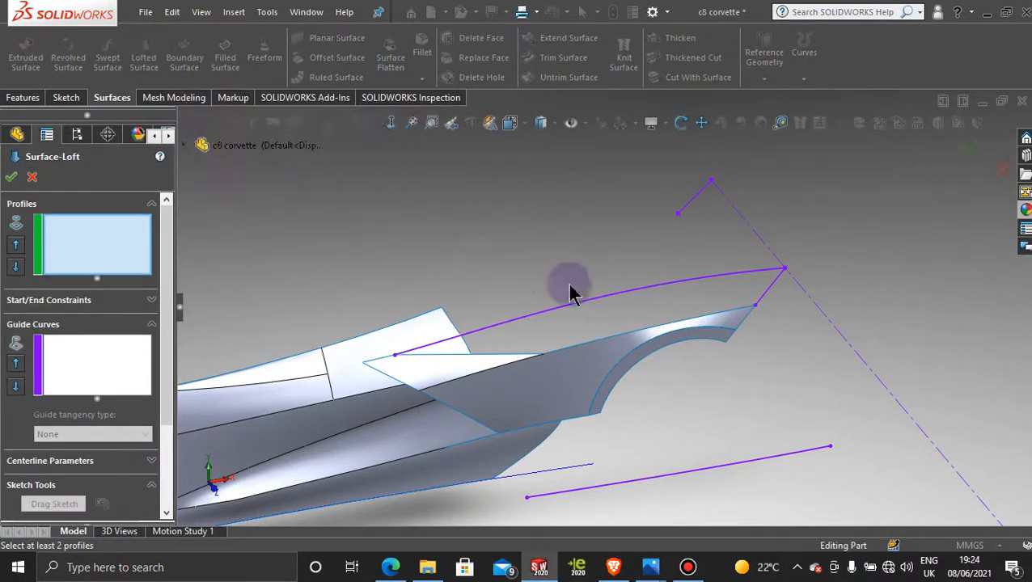
pyautogui.click(586, 308)
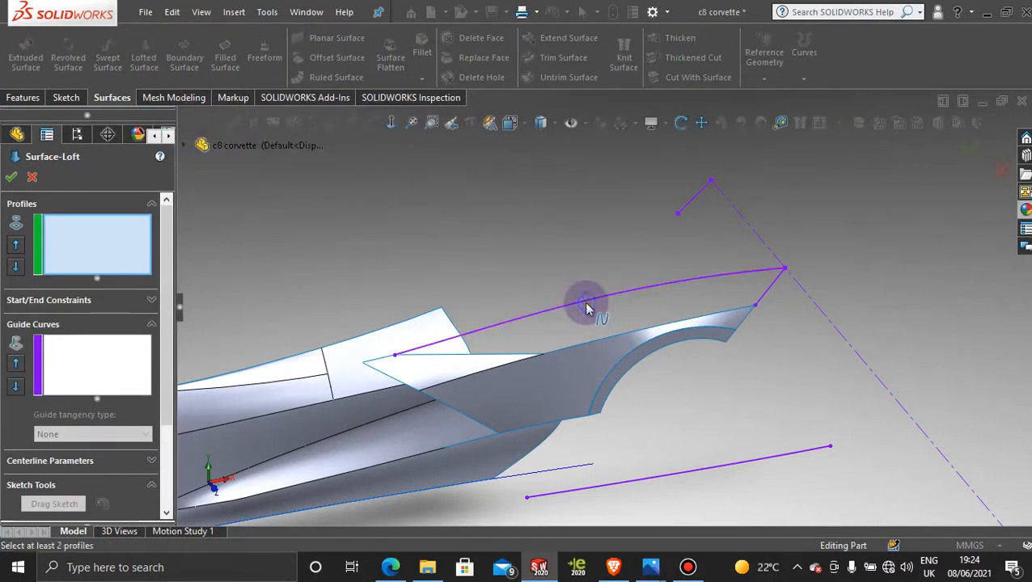
pyautogui.click(765, 299)
pyautogui.click(641, 334)
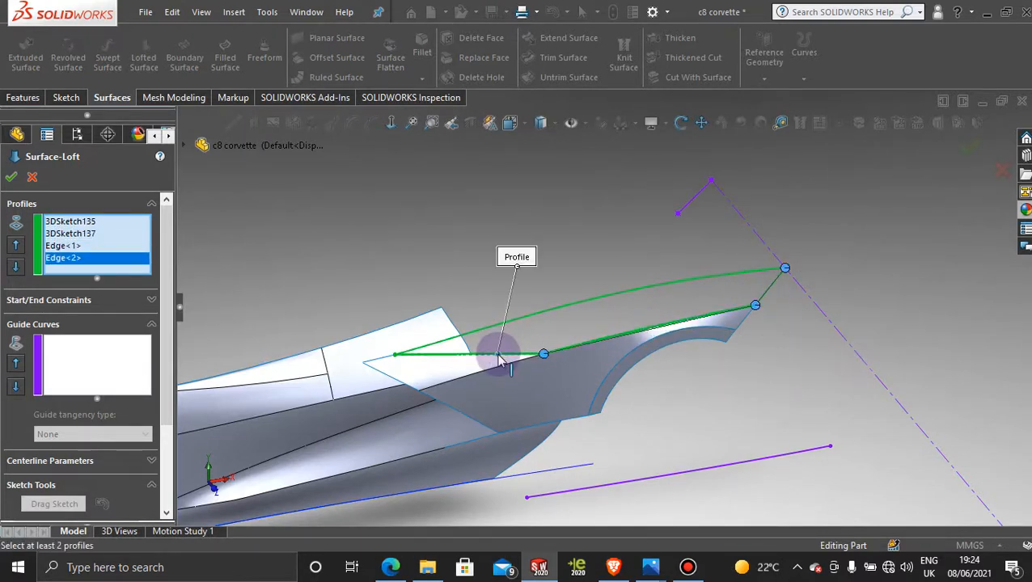
pyautogui.click(10, 180)
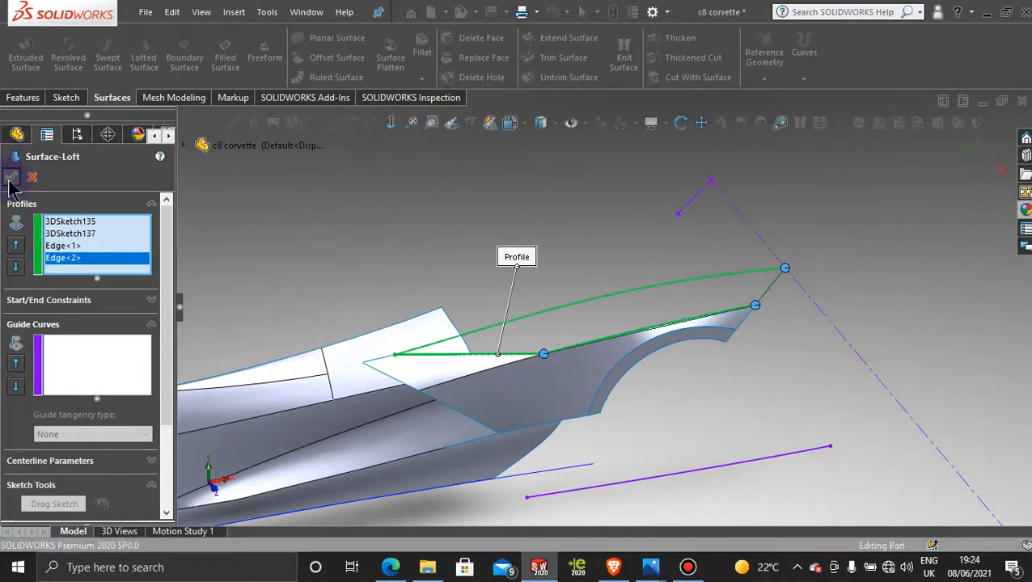
pyautogui.click(33, 178)
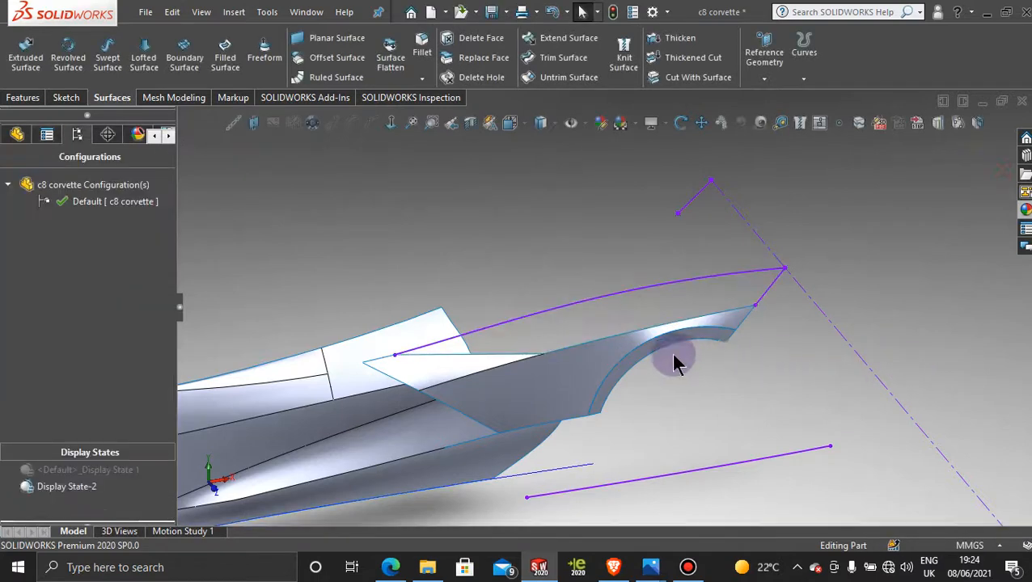
# - Create a filled surface with Contact on all boundaries from the side panel's two upper edges, the haunch spline and the rear connecting spline
pyautogui.moveTo(673, 361); pyautogui.dragTo(585, 361, button='middle')
pyautogui.scroll(-3, 585, 345)
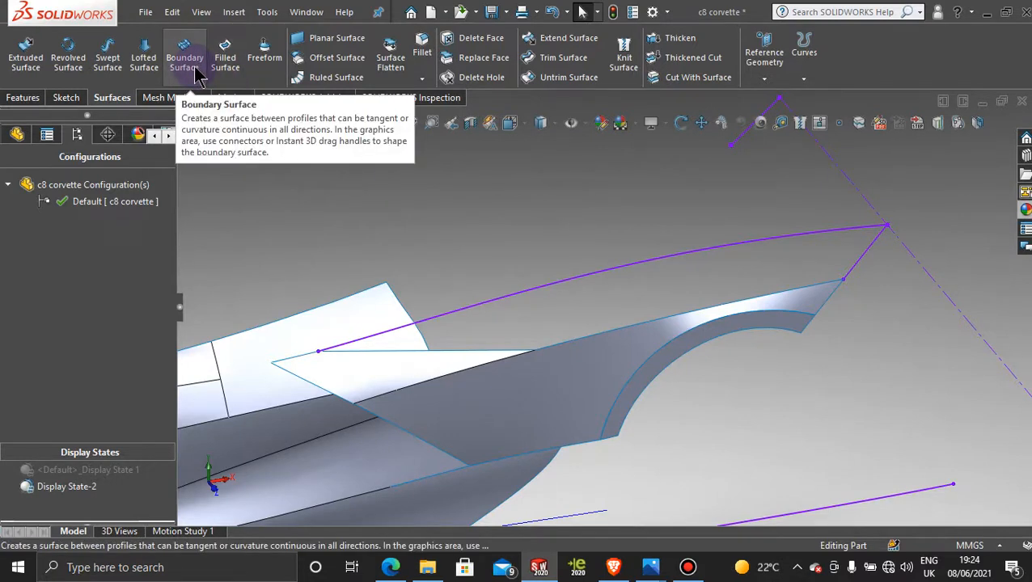
pyautogui.click(225, 57)
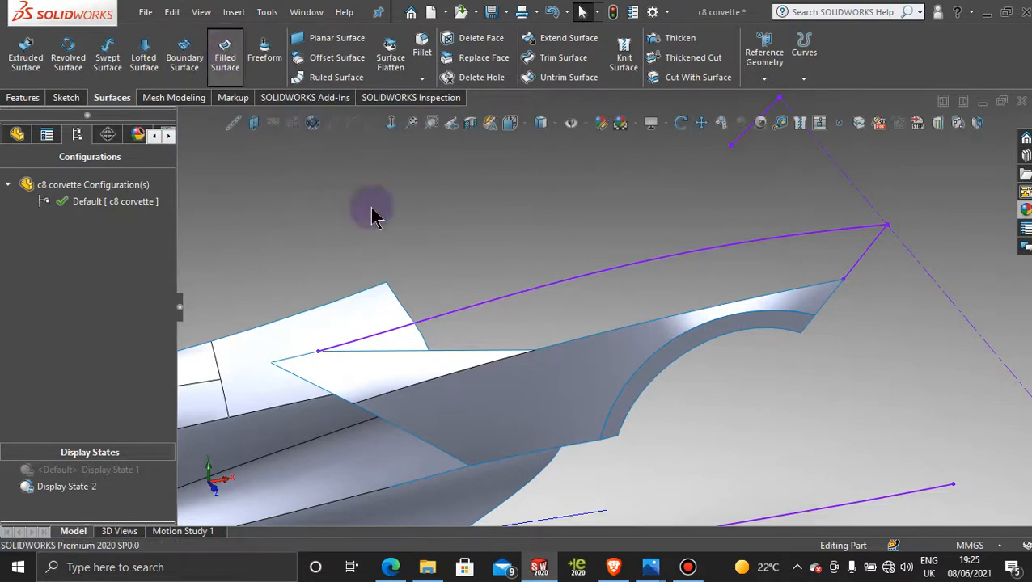
pyautogui.click(581, 346)
pyautogui.scroll(-1, 581, 351)
pyautogui.scroll(-2, 483, 343)
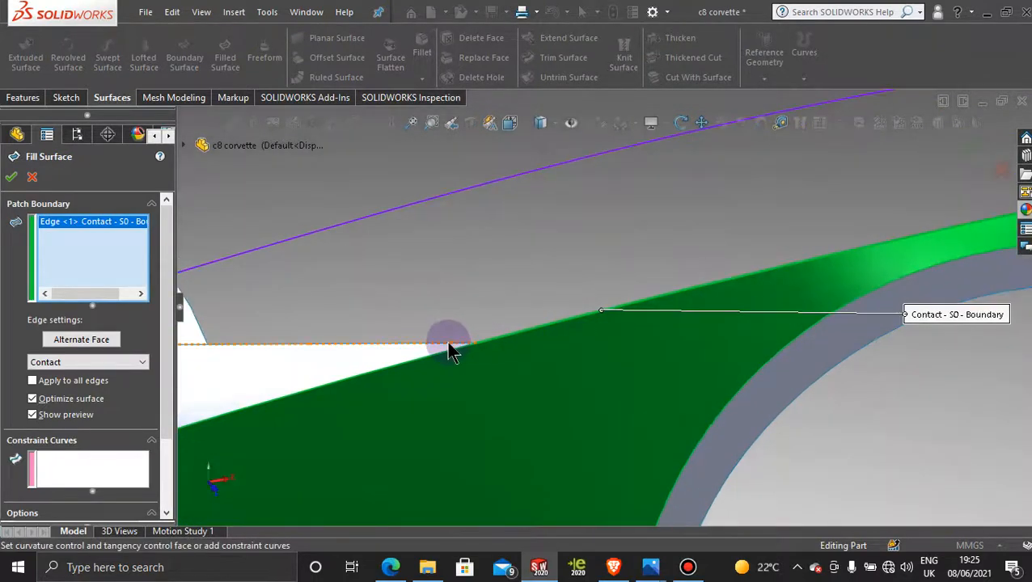
pyautogui.click(450, 344)
pyautogui.click(468, 193)
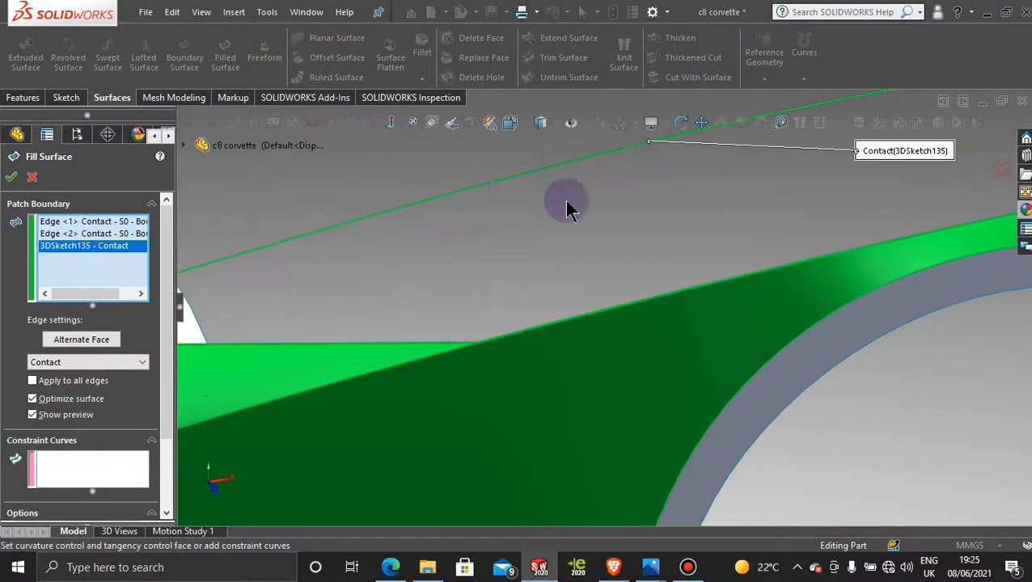
pyautogui.scroll(3, 871, 214)
pyautogui.click(938, 216)
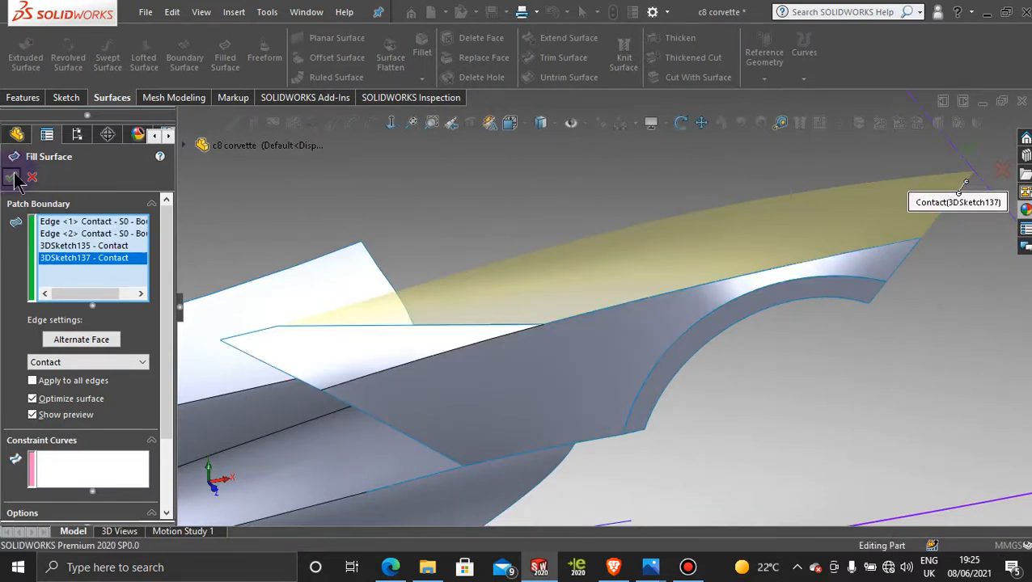
# - Examine the new haunch surface's transition into the side panel from several angles, including in shaded display without edges
pyautogui.moveTo(700, 293); pyautogui.dragTo(738, 360, button='middle')
pyautogui.scroll(-3, 738, 360)
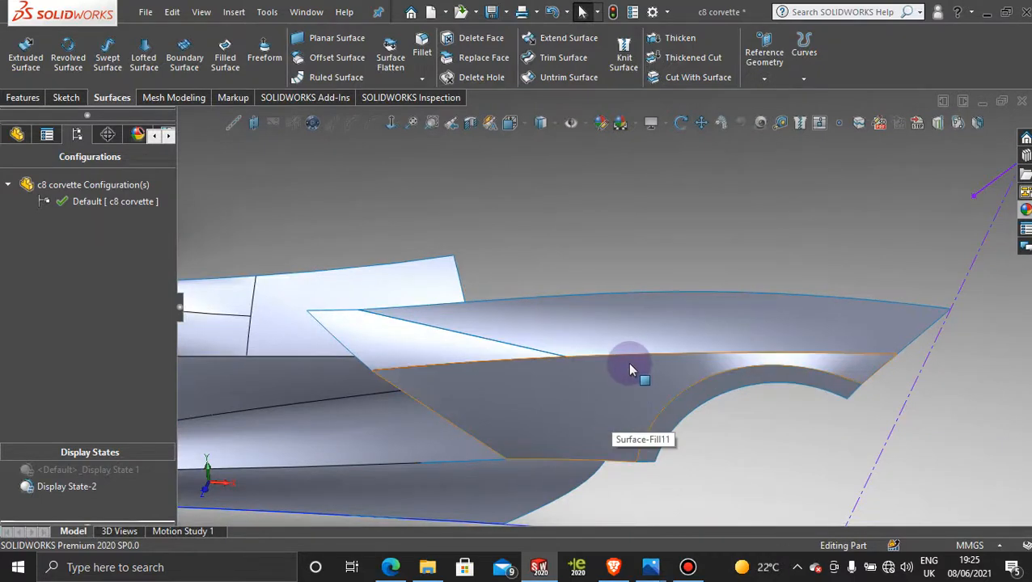
pyautogui.scroll(5, 733, 396)
pyautogui.moveTo(705, 394); pyautogui.dragTo(581, 337, button='middle')
pyautogui.scroll(-5, 477, 309)
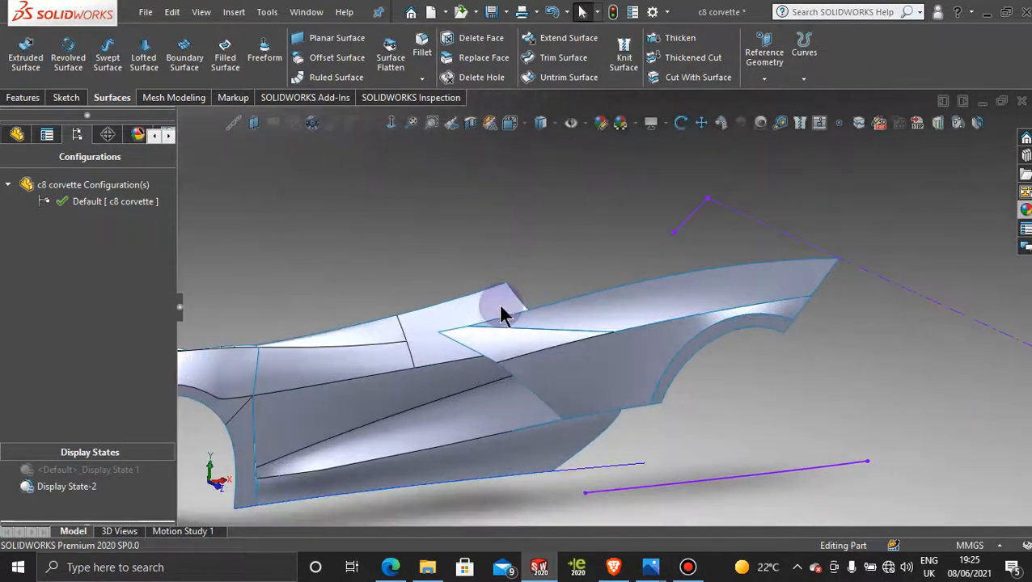
pyautogui.moveTo(503, 339); pyautogui.dragTo(540, 196, button='middle')
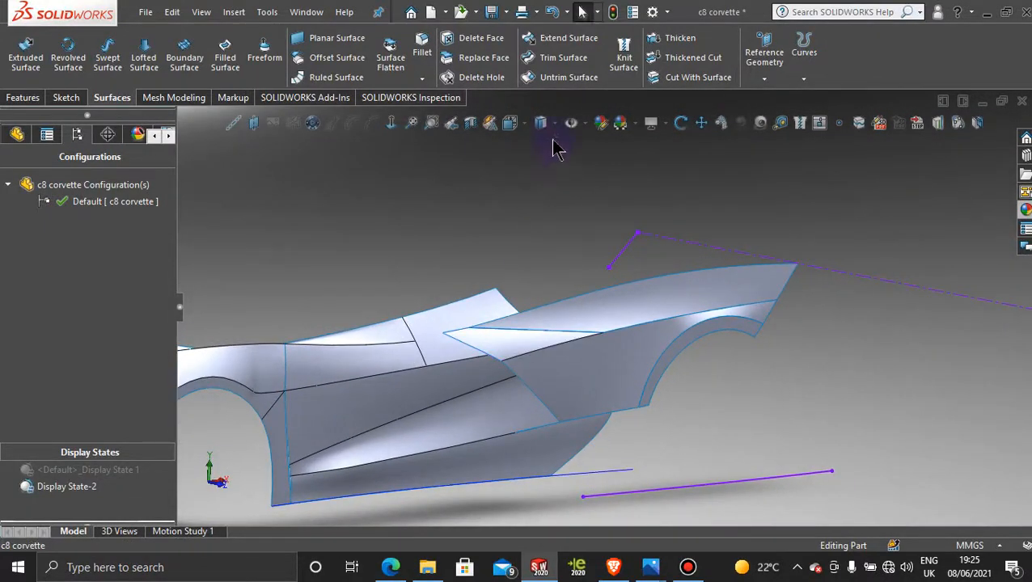
pyautogui.click(543, 173)
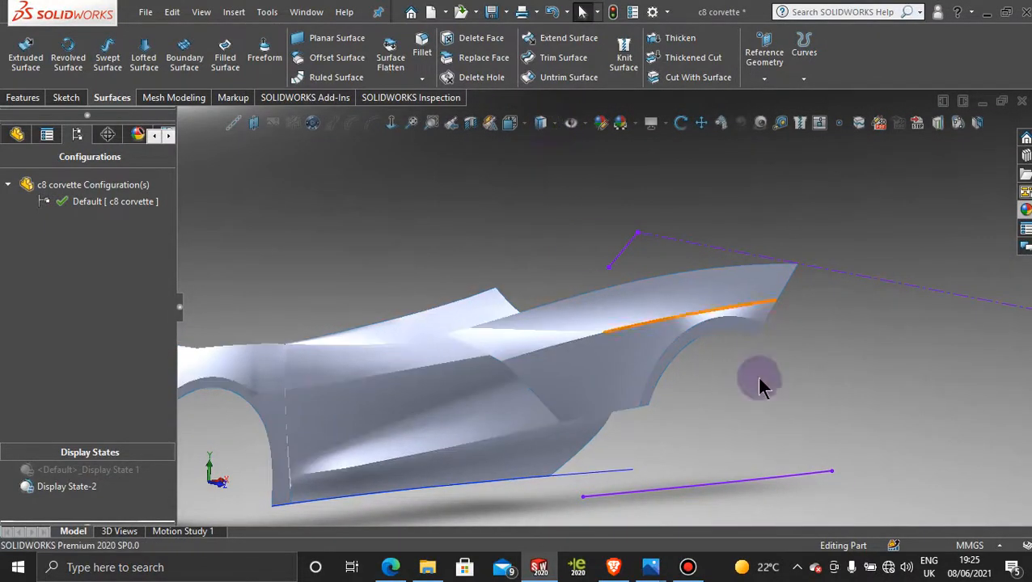
pyautogui.moveTo(760, 387)
pyautogui.mouseDown(button='middle')
pyautogui.moveTo(637, 362)
pyautogui.moveTo(687, 426)
pyautogui.moveTo(635, 355)
pyautogui.moveTo(648, 354)
pyautogui.mouseUp(button='middle')
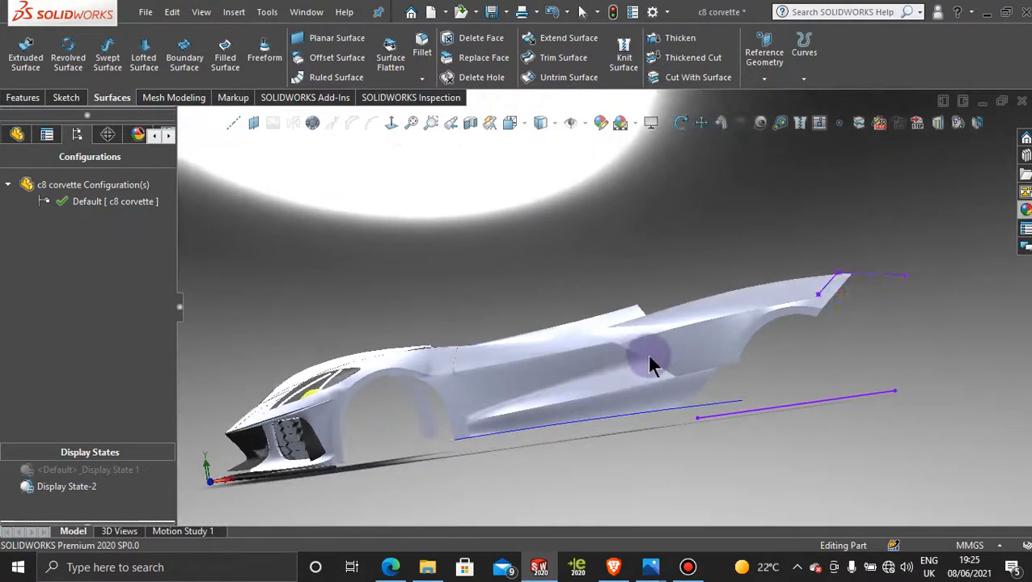
# - Examine the complete body side from the front fender to the rear haunch at several distances and angles
pyautogui.scroll(-2, 650, 359)
pyautogui.scroll(5, 668, 363)
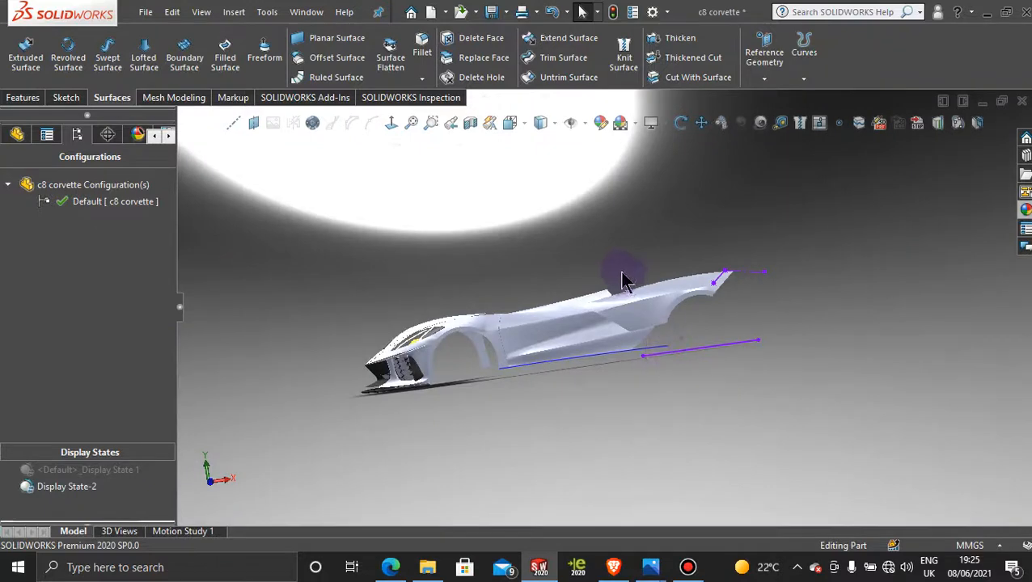
pyautogui.scroll(-2, 624, 279)
pyautogui.scroll(-3, 728, 323)
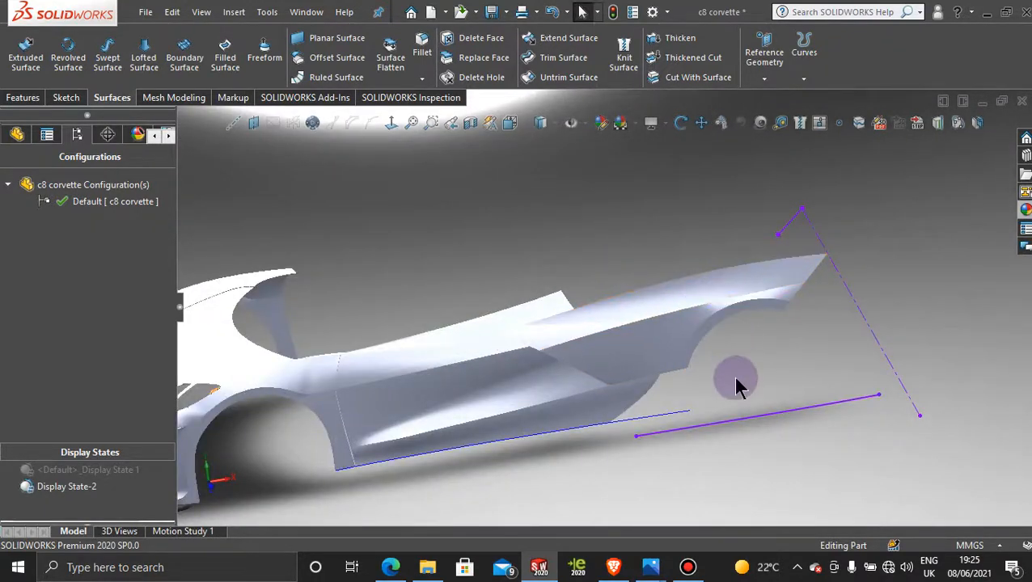
pyautogui.scroll(3, 686, 334)
pyautogui.scroll(-3, 684, 329)
pyautogui.scroll(3, 613, 315)
pyautogui.scroll(-3, 564, 291)
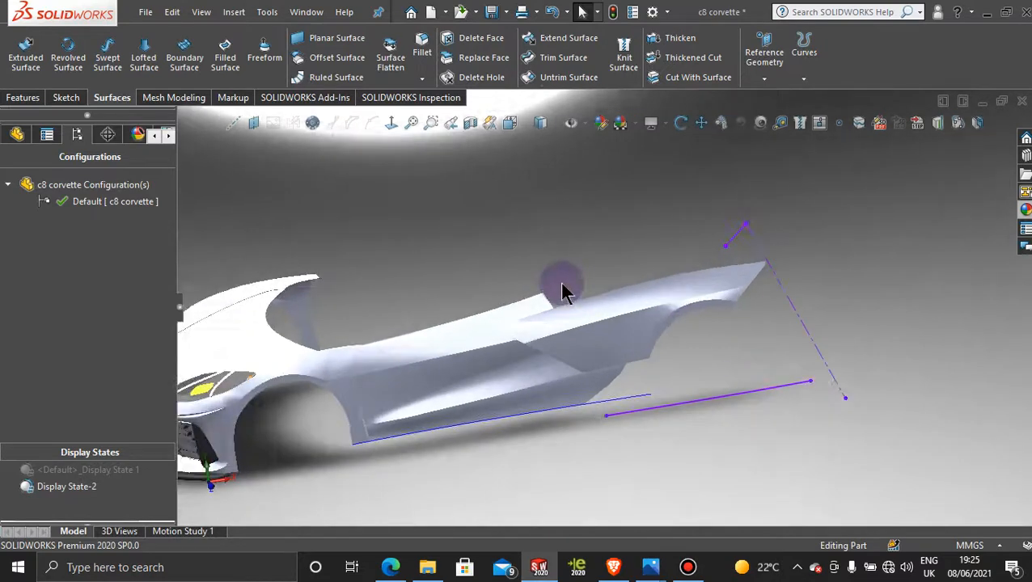
pyautogui.scroll(3, 564, 292)
pyautogui.scroll(-2, 524, 281)
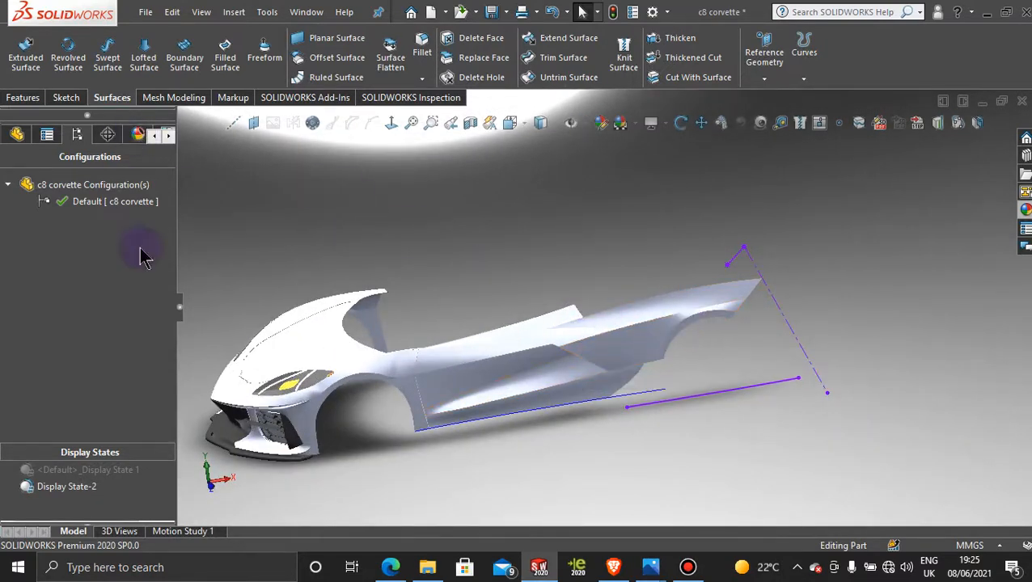
# - Activate Display State 1 with the reference images and apply a transparent appearance to the whole c8 corvette part
pyautogui.click(102, 475)
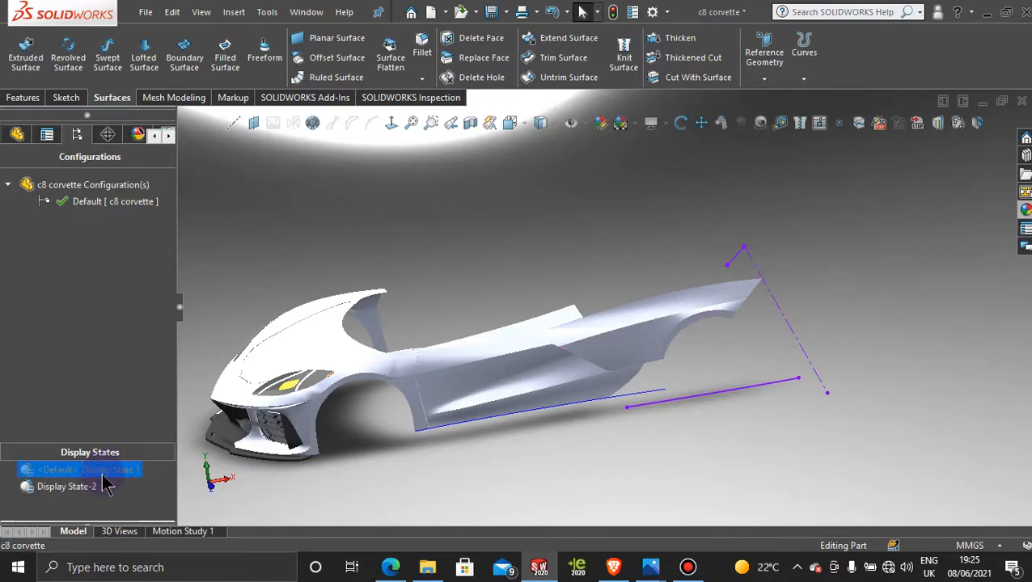
pyautogui.doubleClick(105, 474)
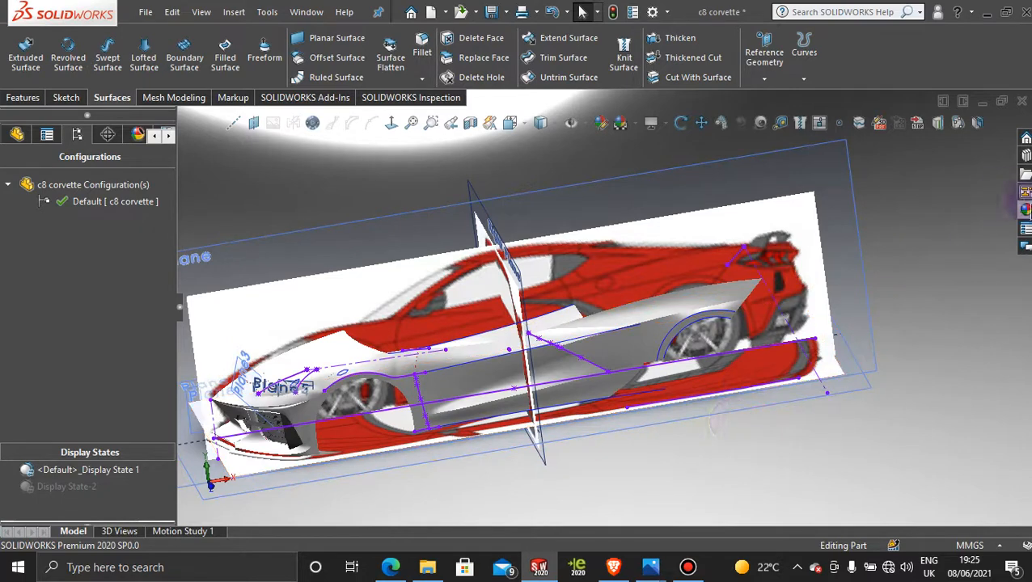
pyautogui.click(1025, 209)
pyautogui.moveTo(988, 376); pyautogui.dragTo(639, 343)
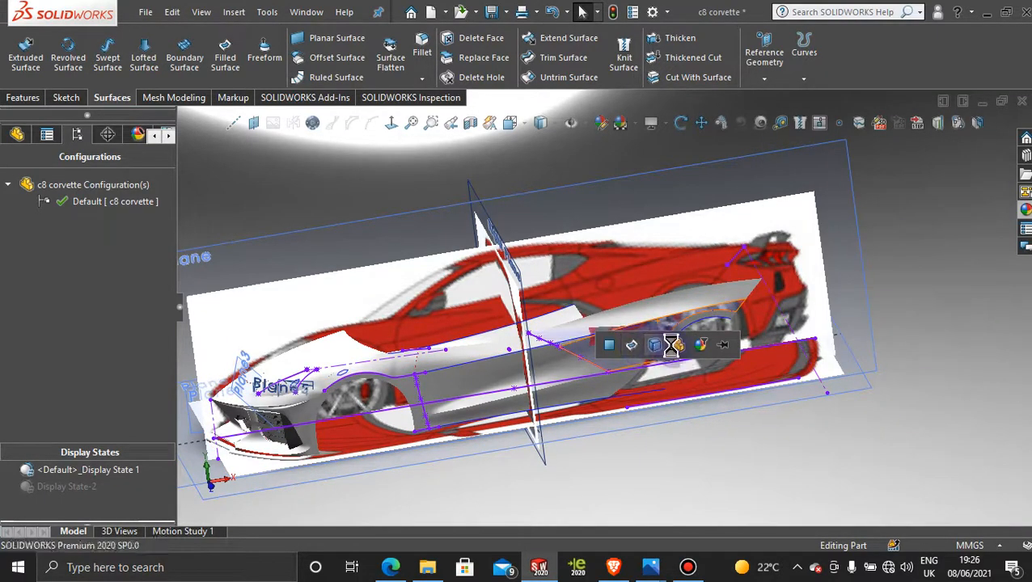
pyautogui.click(677, 346)
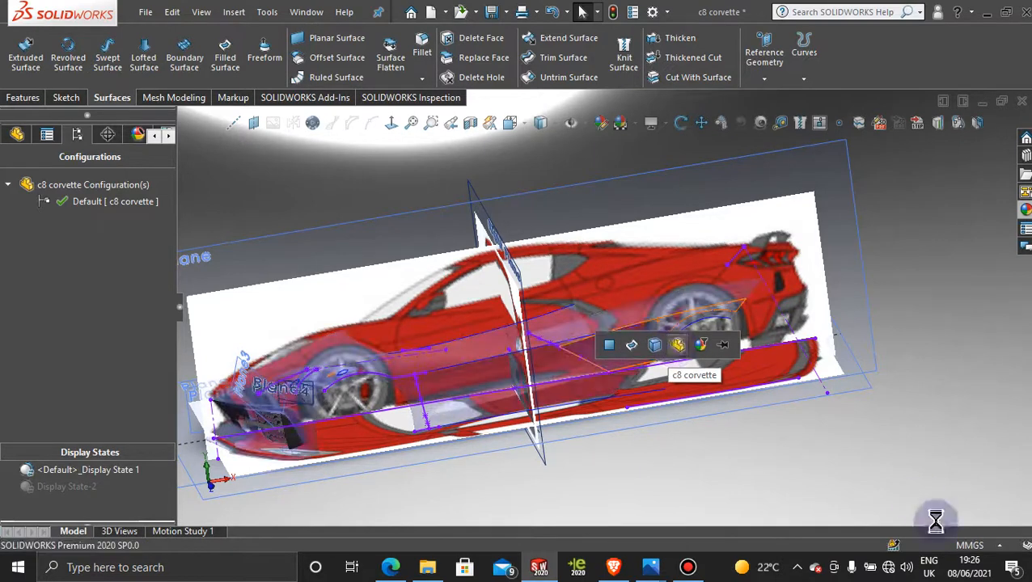
# - Start a new sketch on the Front Plane and orient the view normal to it
pyautogui.scroll(4, 868, 448)
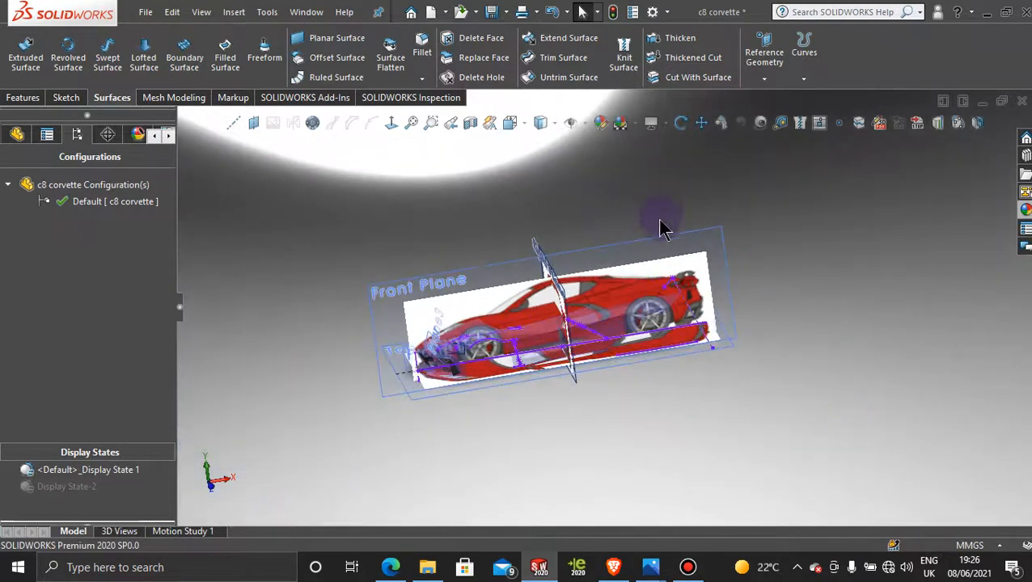
pyautogui.click(652, 244)
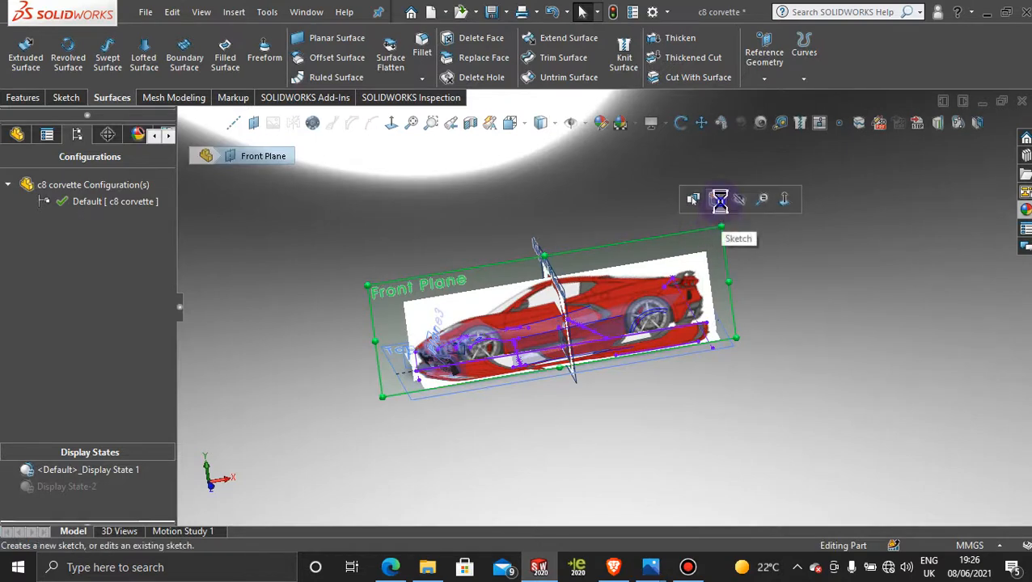
pyautogui.click(720, 200)
pyautogui.click(391, 122)
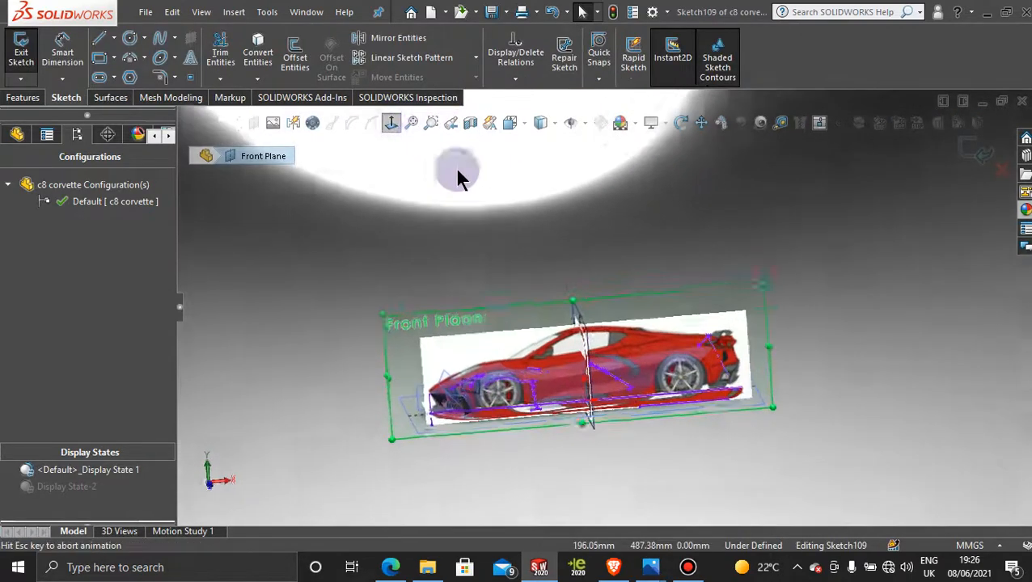
pyautogui.click(688, 567)
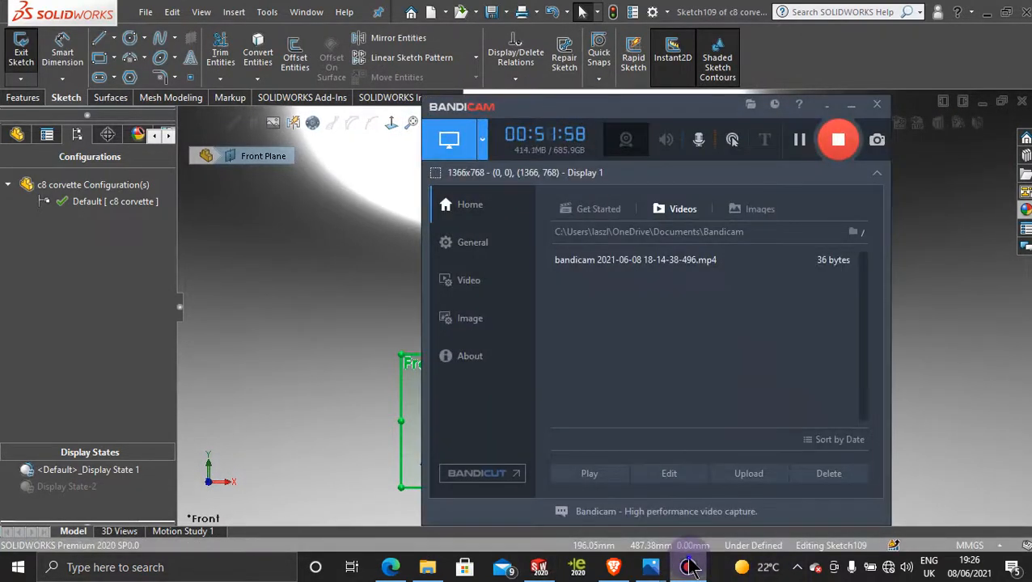
pyautogui.click(688, 567)
# - Sketch an open spline about 134 mm long along the side intake's inner outline, from the recess's lower corner to slightly past its front tip
pyautogui.scroll(-5, 633, 376)
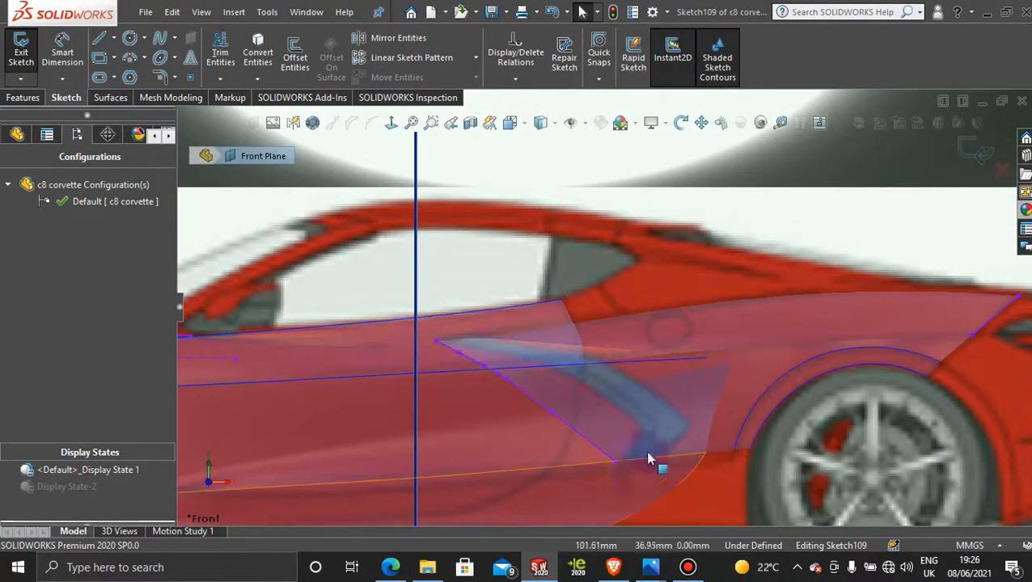
pyautogui.click(159, 41)
pyautogui.scroll(-3, 611, 479)
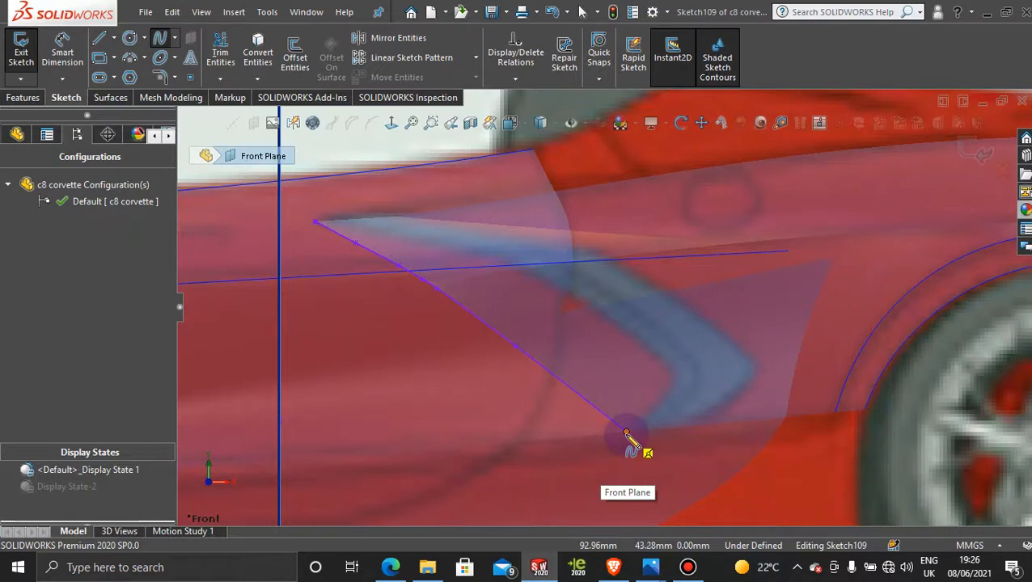
pyautogui.click(628, 433)
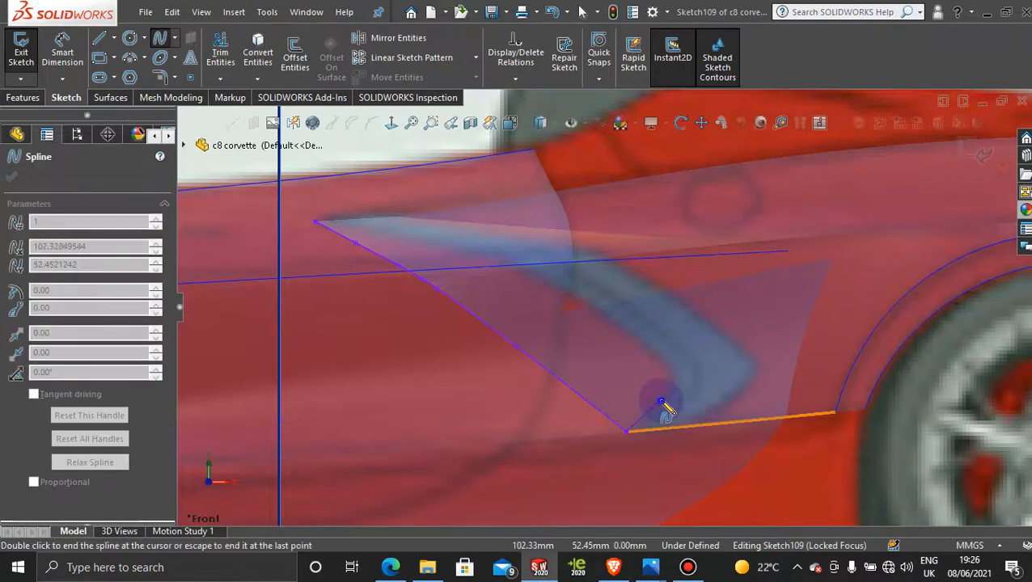
pyautogui.click(661, 401)
pyautogui.click(671, 368)
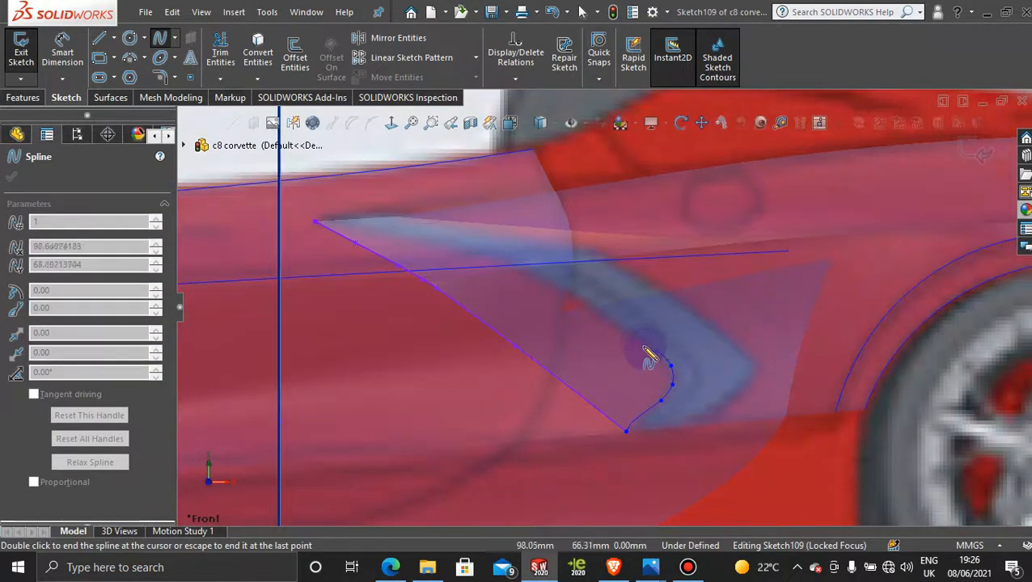
pyautogui.click(642, 343)
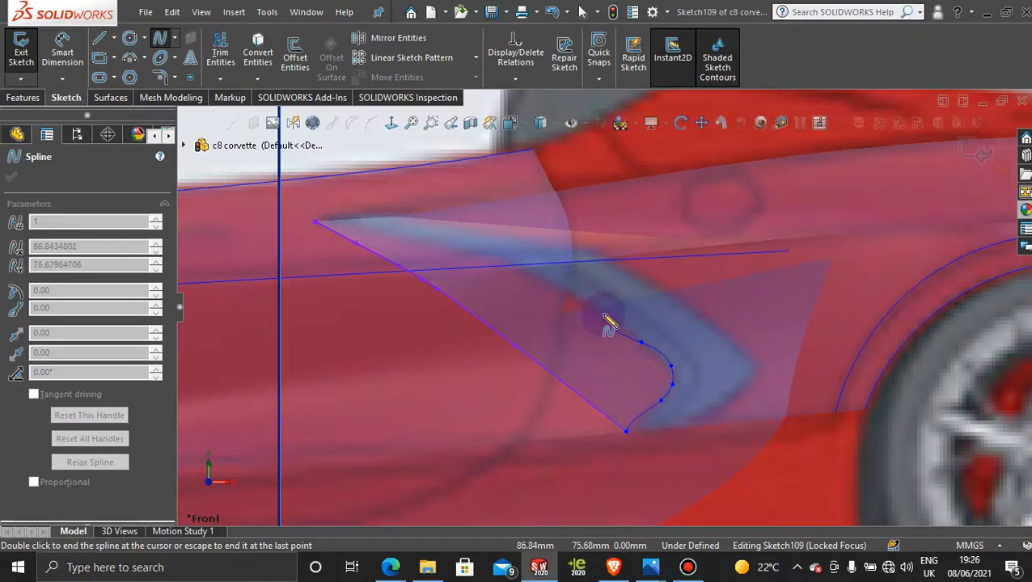
pyautogui.click(603, 314)
pyautogui.click(537, 277)
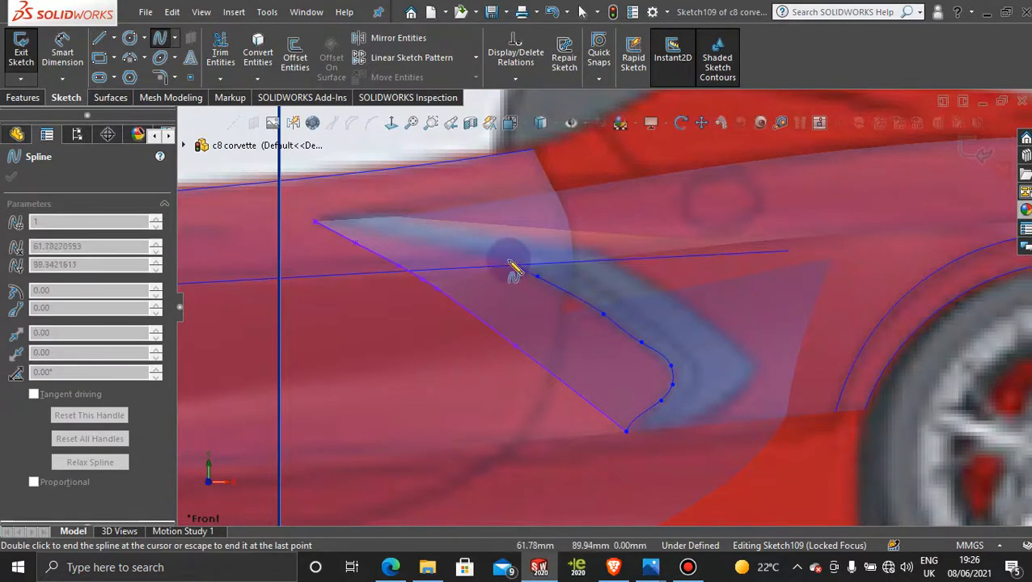
pyautogui.click(506, 260)
pyautogui.click(432, 244)
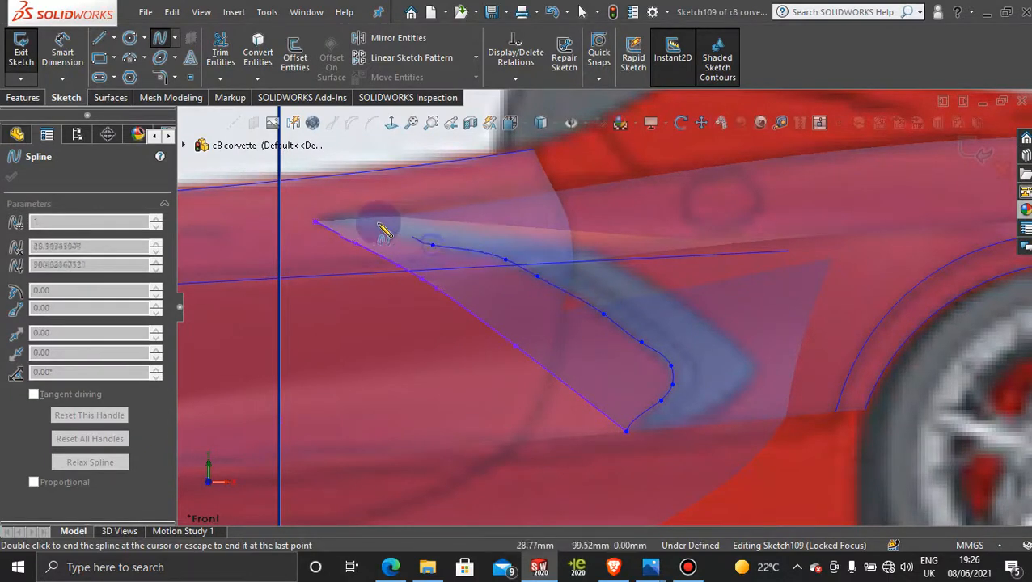
pyautogui.click(365, 230)
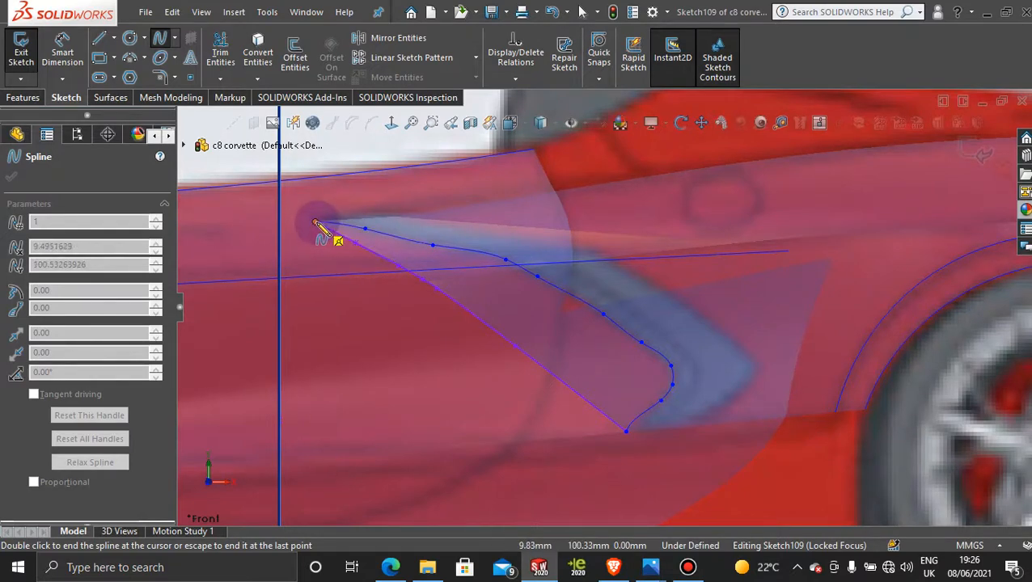
pyautogui.click(316, 222)
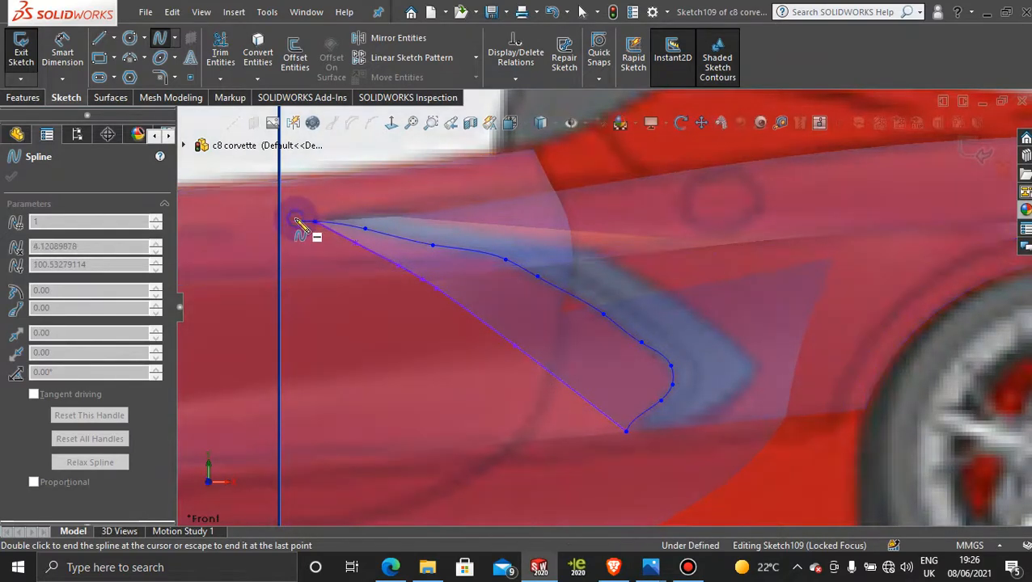
pyautogui.click(296, 221)
pyautogui.press('Escape')
pyautogui.scroll(2, 326, 246)
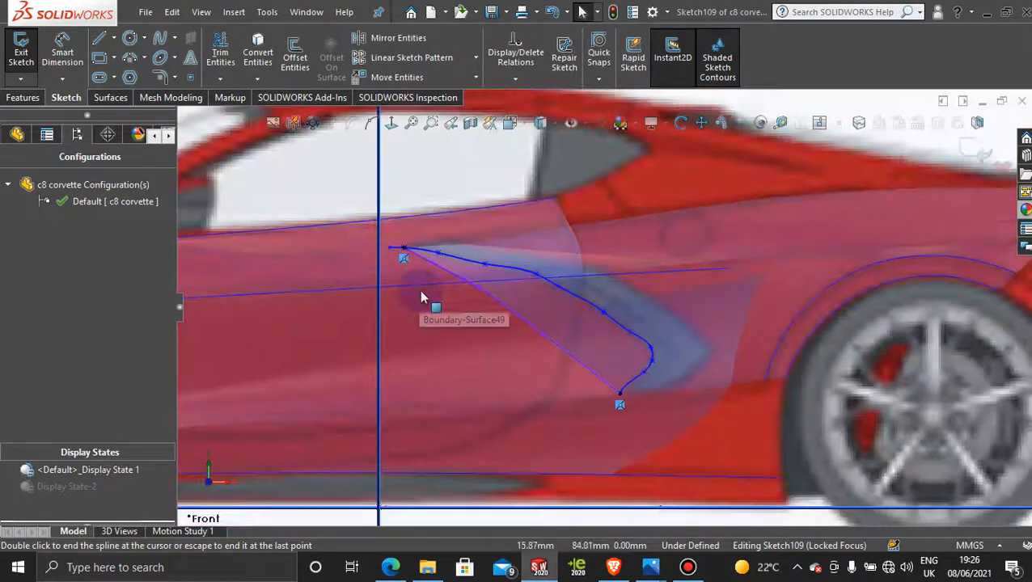
# - Show the intake spline's control polygon and reshape the lower rear bend to follow the intake outline in the reference image
pyautogui.scroll(-2, 422, 295)
pyautogui.click(669, 306)
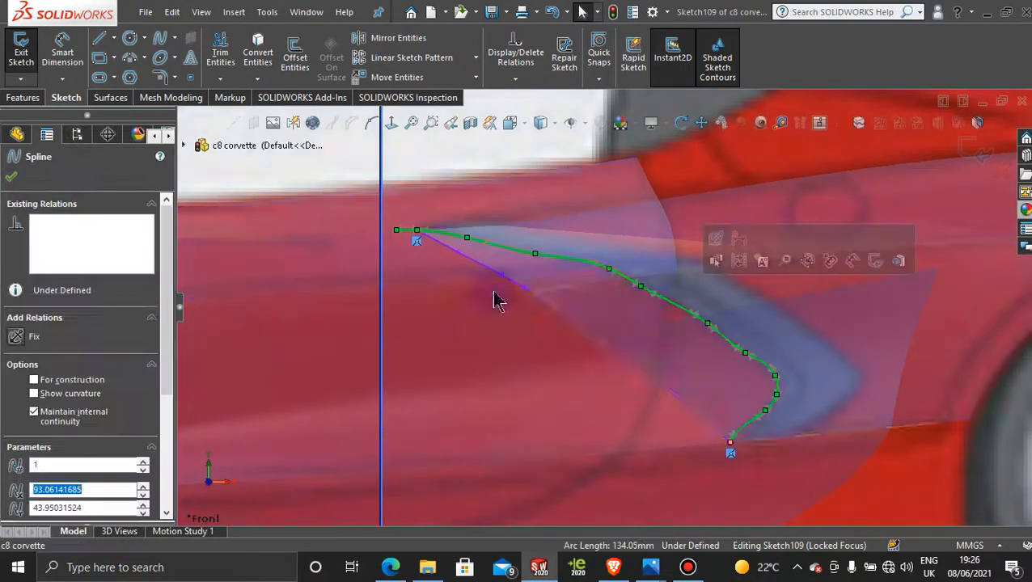
pyautogui.click(351, 122)
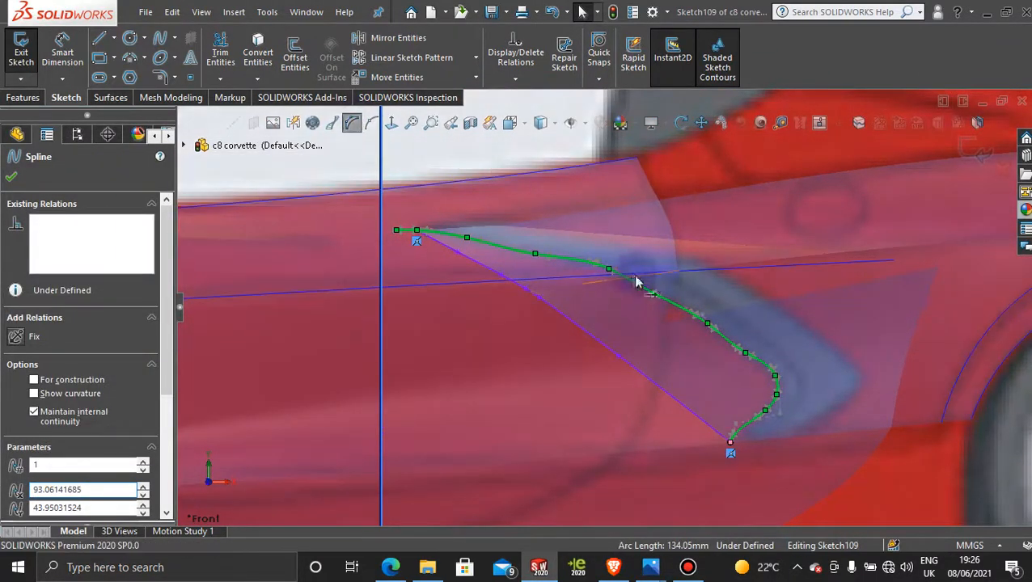
pyautogui.click(711, 320)
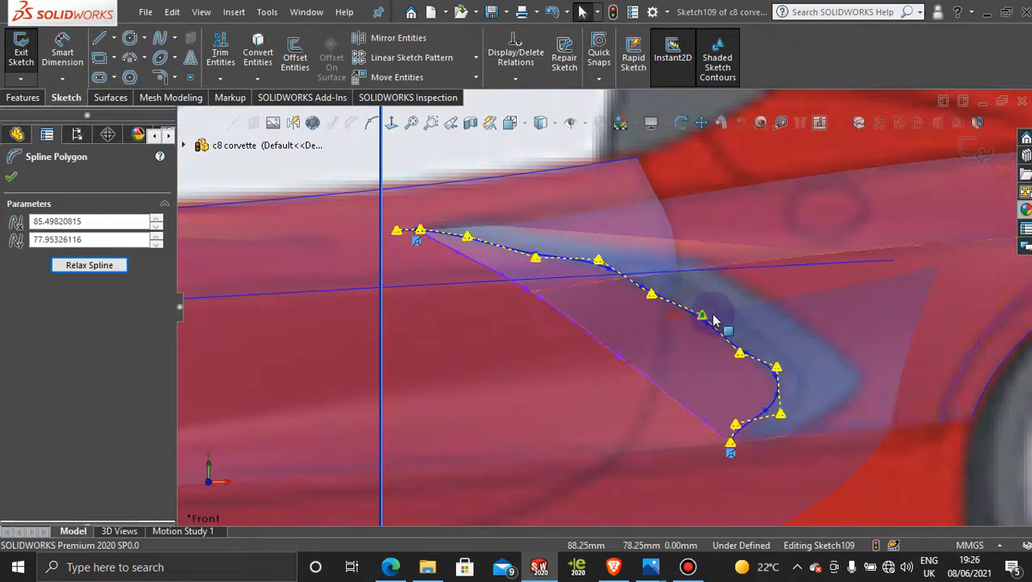
pyautogui.moveTo(735, 423); pyautogui.dragTo(776, 375)
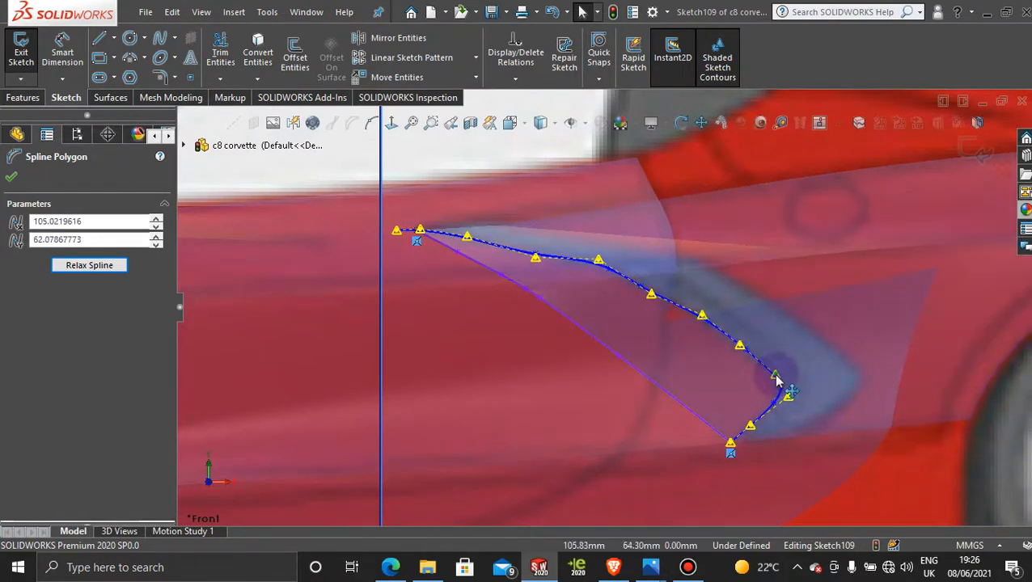
pyautogui.moveTo(745, 443); pyautogui.dragTo(757, 431)
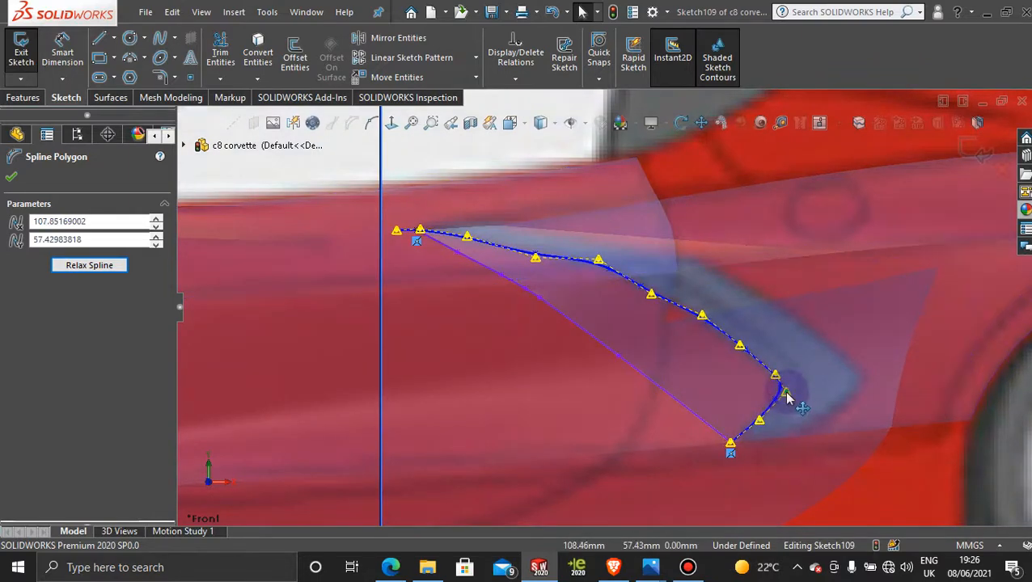
pyautogui.moveTo(786, 393); pyautogui.dragTo(784, 392)
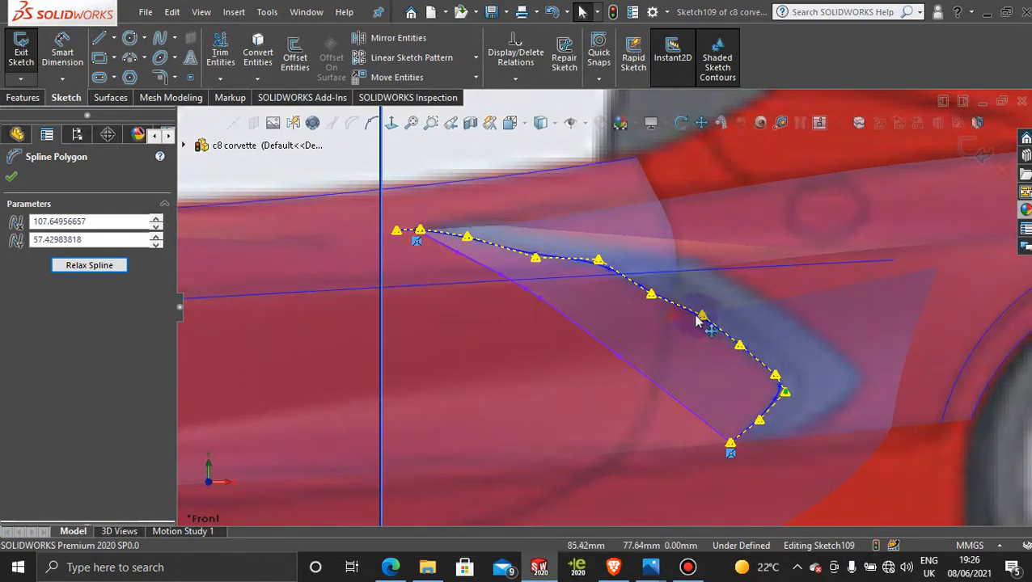
# - Adjust the control polygon points along the spline's upper run to form a smooth arc from the front tip towards the rear bend
pyautogui.moveTo(655, 302); pyautogui.dragTo(676, 307)
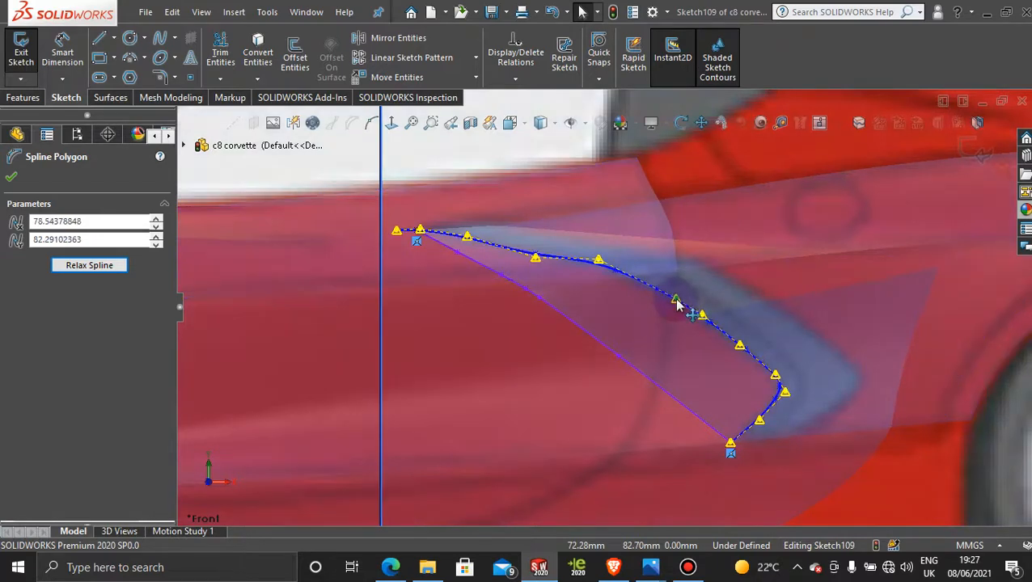
pyautogui.click(599, 263)
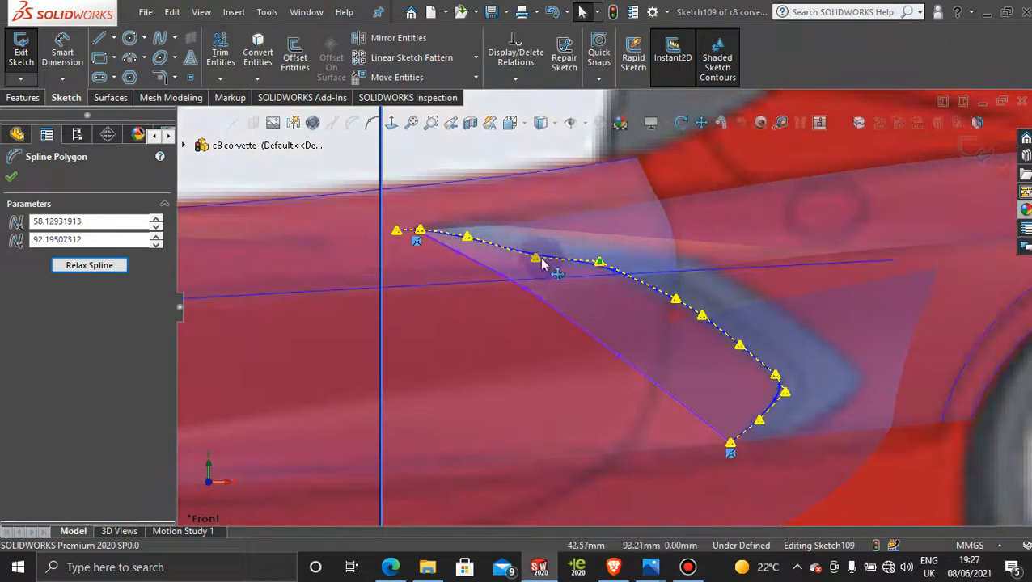
pyautogui.moveTo(532, 253); pyautogui.dragTo(536, 248)
pyautogui.moveTo(599, 262); pyautogui.dragTo(622, 267)
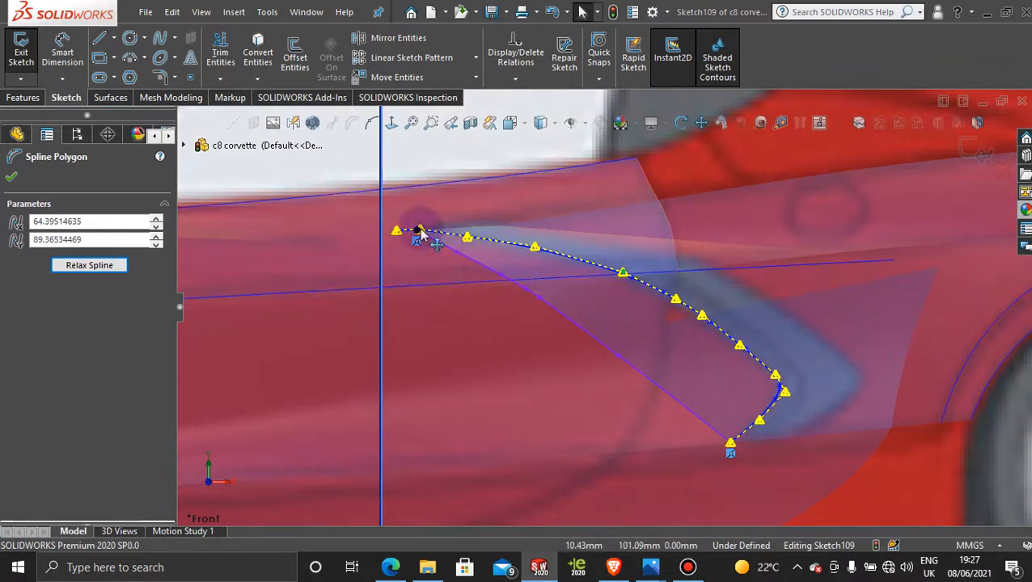
pyautogui.moveTo(470, 243); pyautogui.dragTo(477, 241)
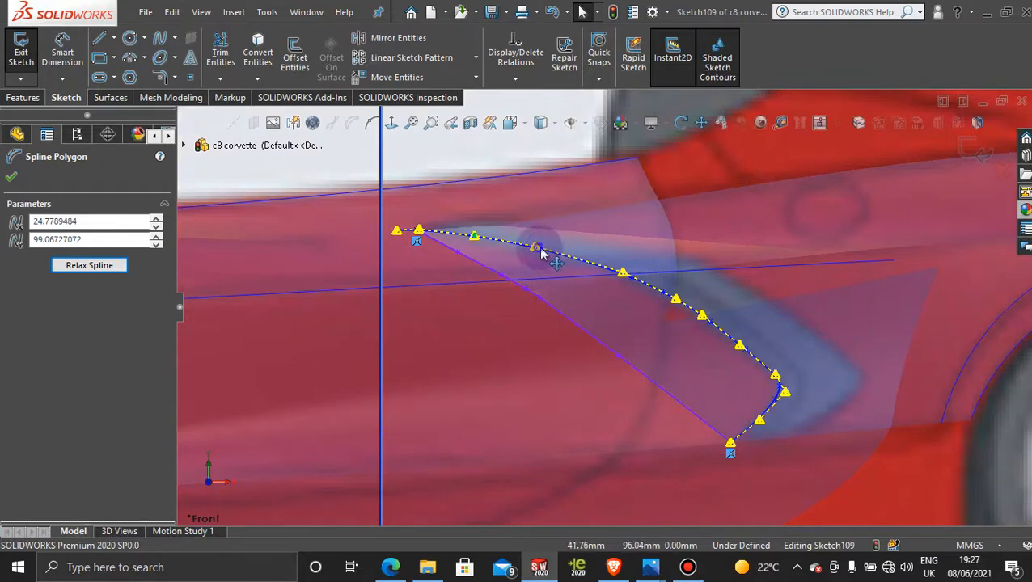
pyautogui.moveTo(542, 253); pyautogui.dragTo(550, 257)
pyautogui.scroll(3, 549, 255)
pyautogui.scroll(-2, 574, 283)
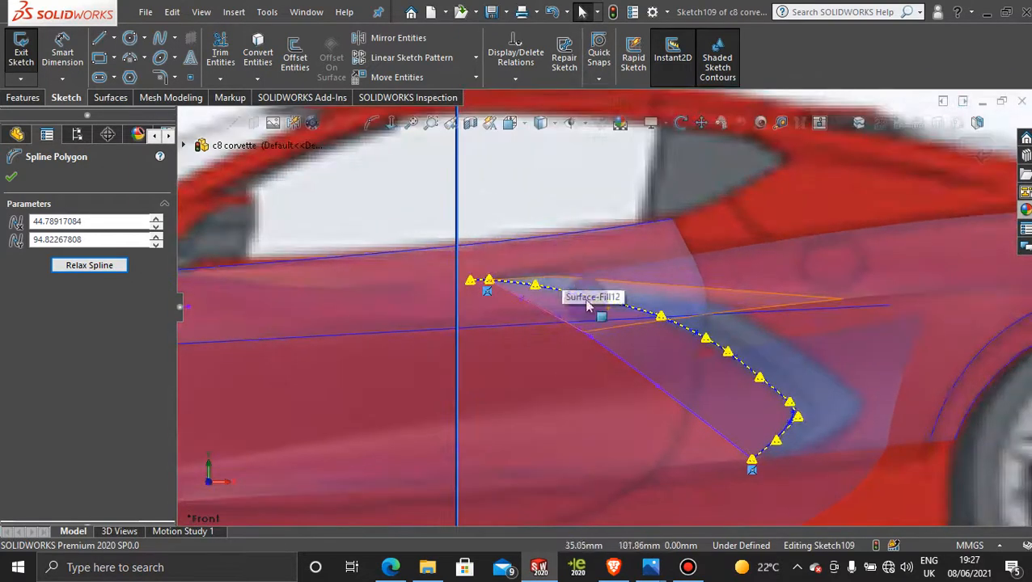
pyautogui.scroll(-1, 503, 292)
pyautogui.moveTo(523, 276); pyautogui.dragTo(530, 279)
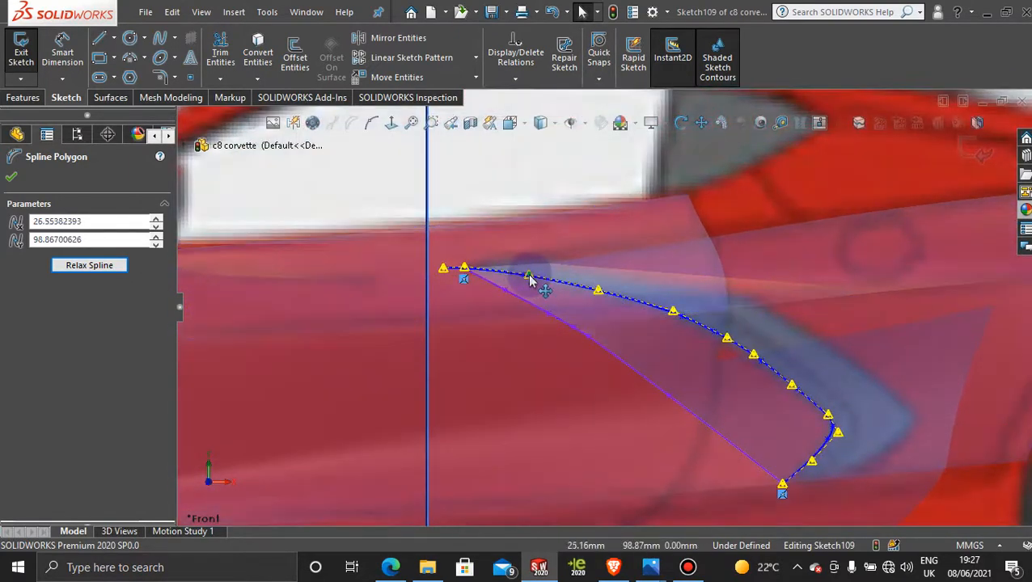
pyautogui.scroll(2, 725, 339)
pyautogui.scroll(-3, 774, 421)
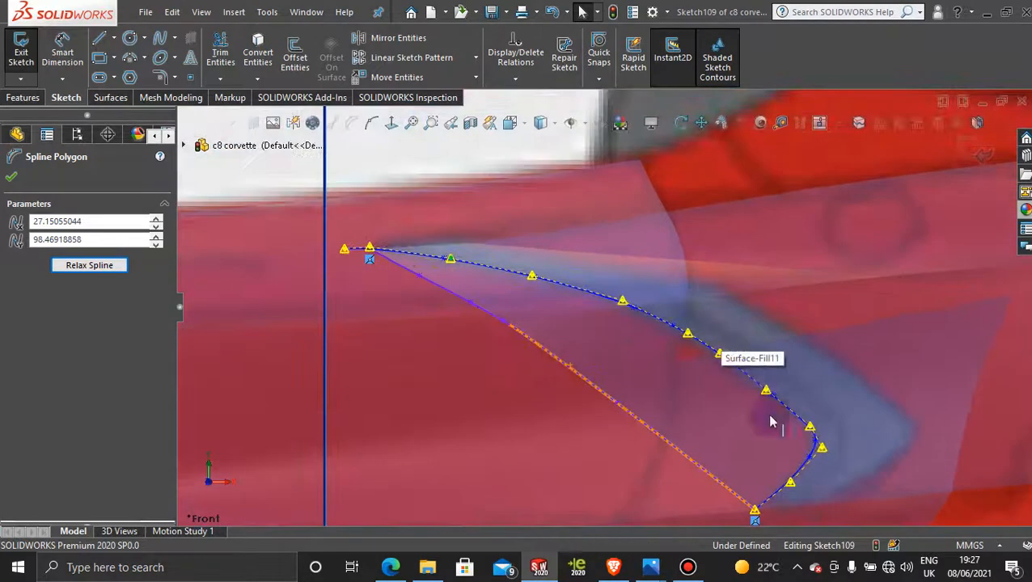
# - Fine-tune the intake spline's control polygon points at the lower rear bend and along the upper run, and close the sketch
pyautogui.click(792, 482)
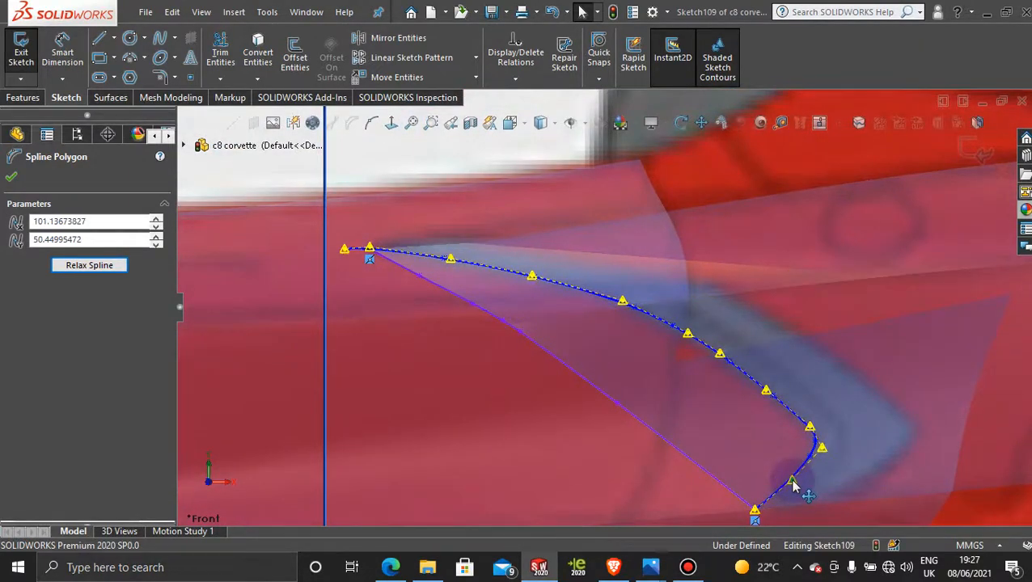
pyautogui.moveTo(793, 484); pyautogui.dragTo(812, 435)
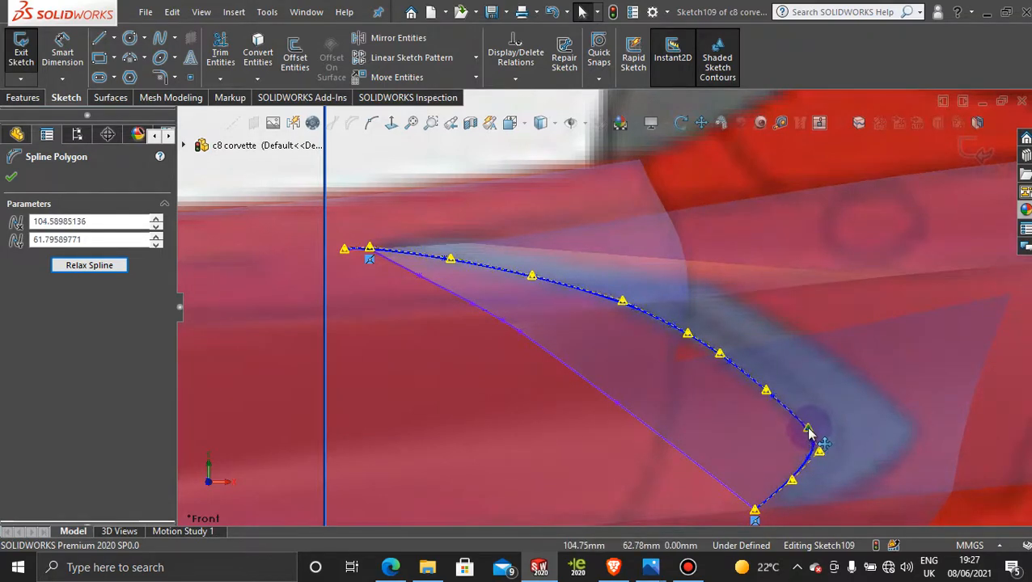
pyautogui.moveTo(720, 355); pyautogui.dragTo(722, 361)
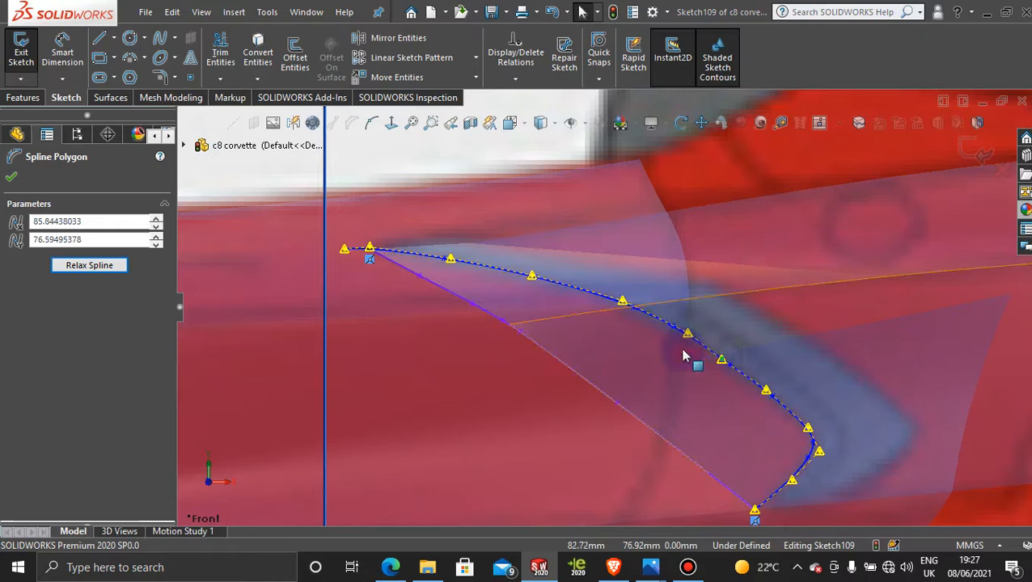
pyautogui.click(622, 304)
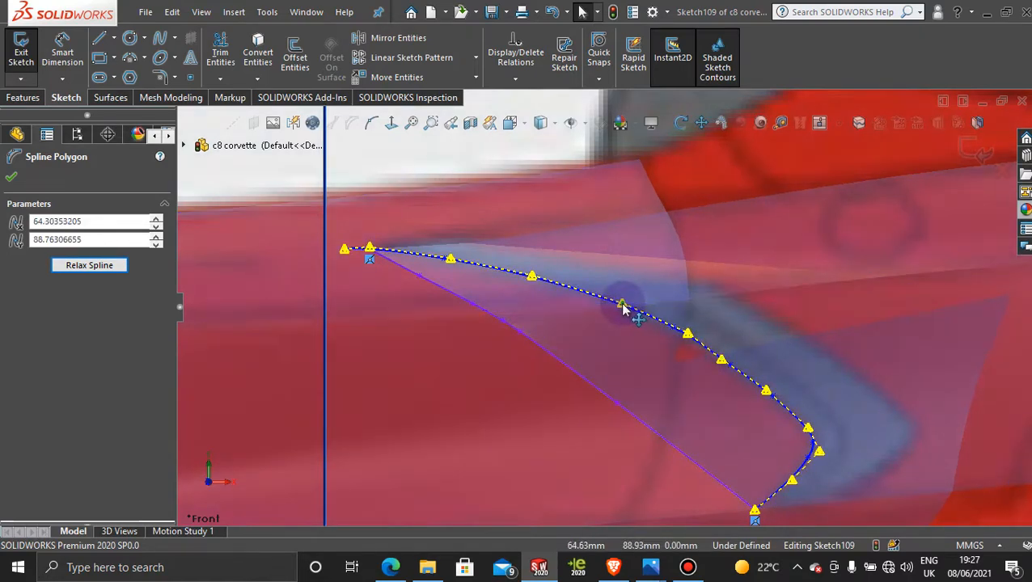
pyautogui.moveTo(621, 308)
pyautogui.mouseDown()
pyautogui.moveTo(691, 345)
pyautogui.moveTo(623, 321)
pyautogui.moveTo(621, 304)
pyautogui.mouseUp()
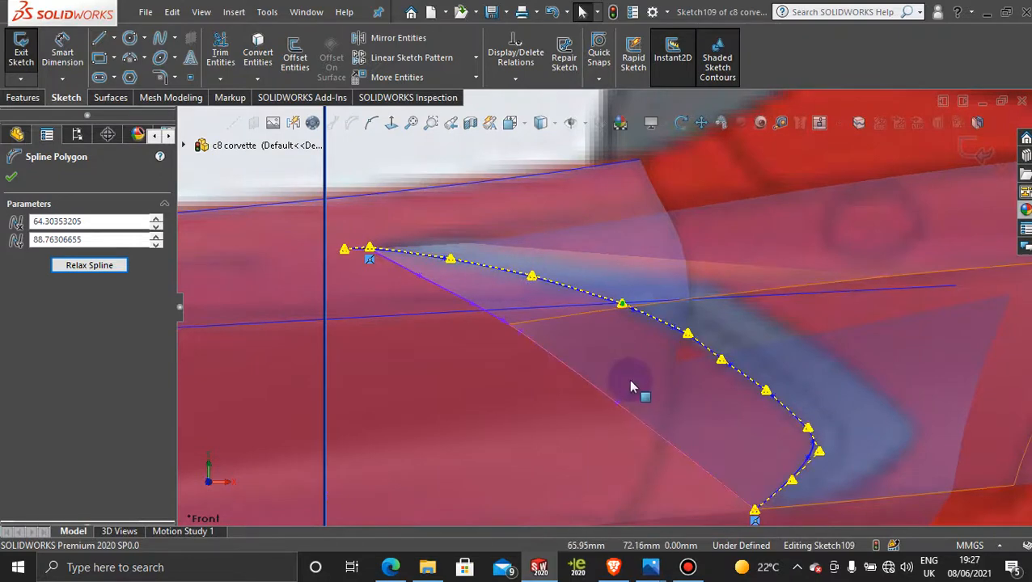
pyautogui.scroll(4, 631, 384)
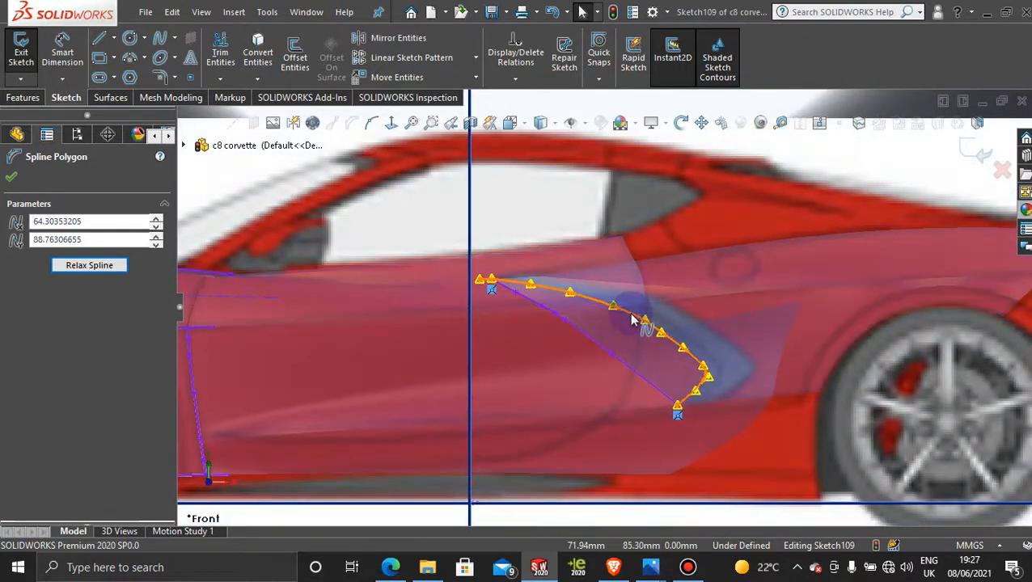
pyautogui.scroll(-2, 631, 319)
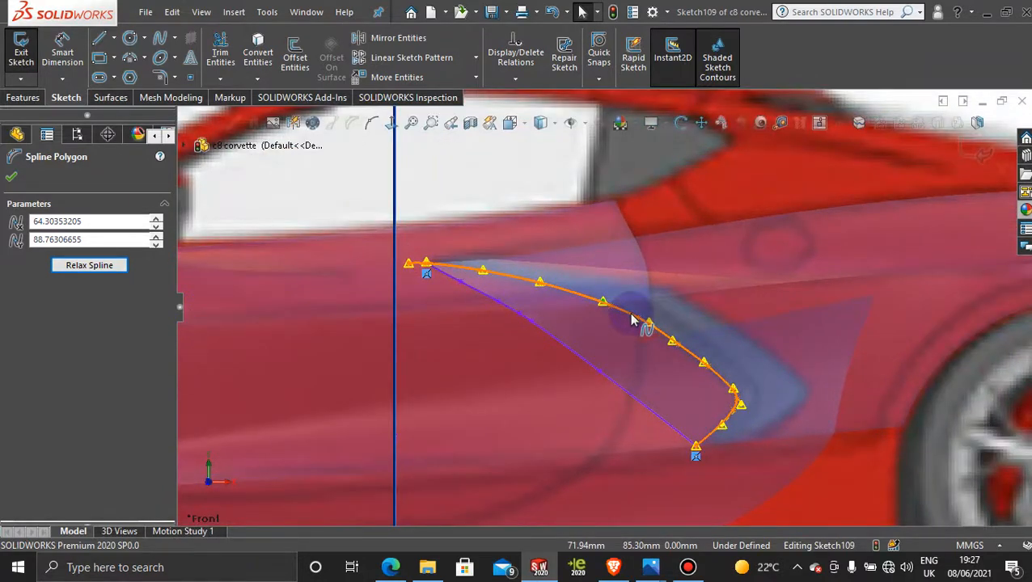
pyautogui.scroll(-5, 691, 417)
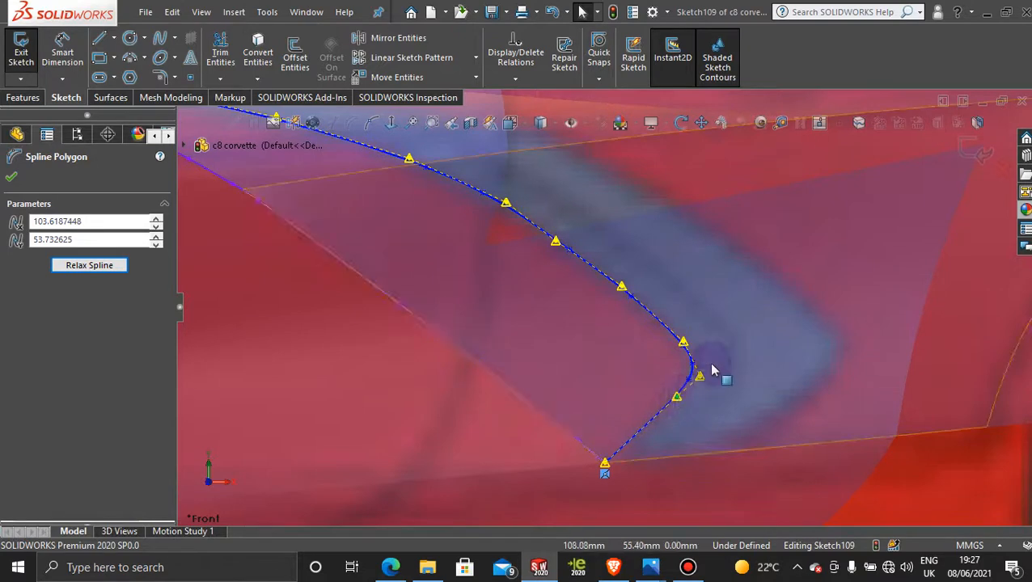
pyautogui.scroll(5, 705, 375)
pyautogui.scroll(-2, 598, 264)
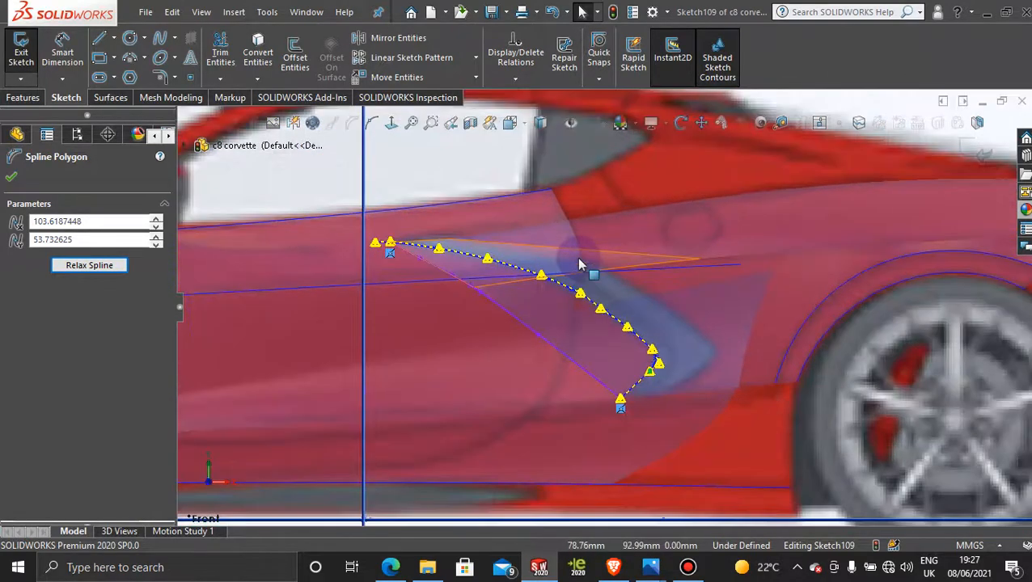
pyautogui.click(970, 150)
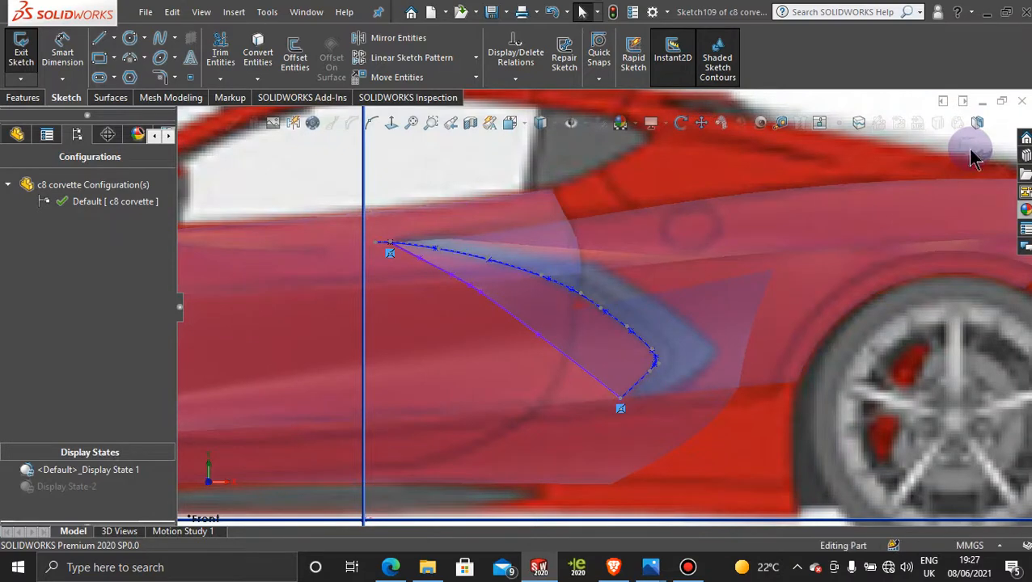
pyautogui.click(972, 156)
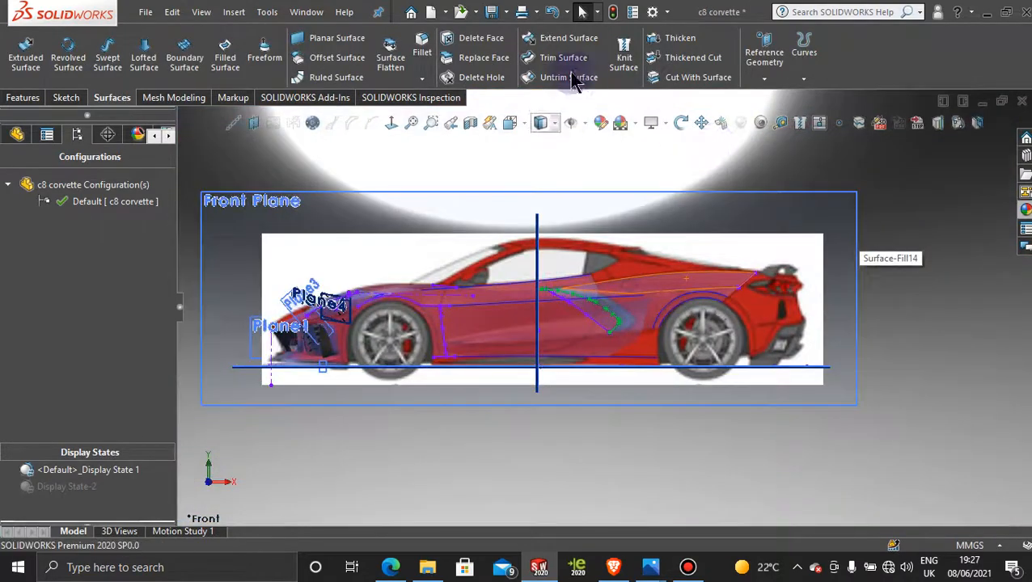
# - Trim the side surface with the intake spline sketch, removing the piece between the spline and the diagonal intake line
pyautogui.click(565, 59)
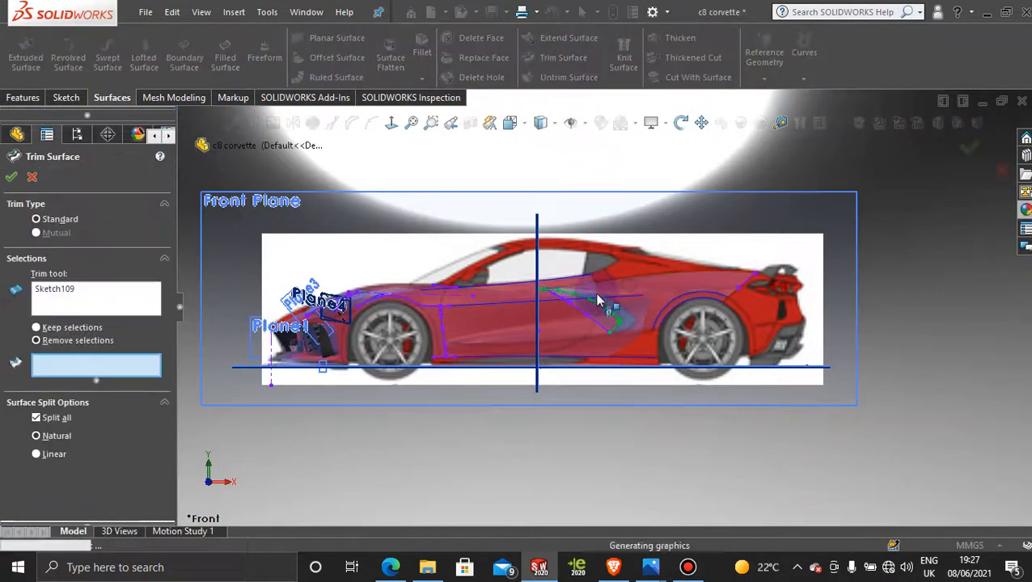
pyautogui.scroll(-5, 599, 323)
pyautogui.click(596, 331)
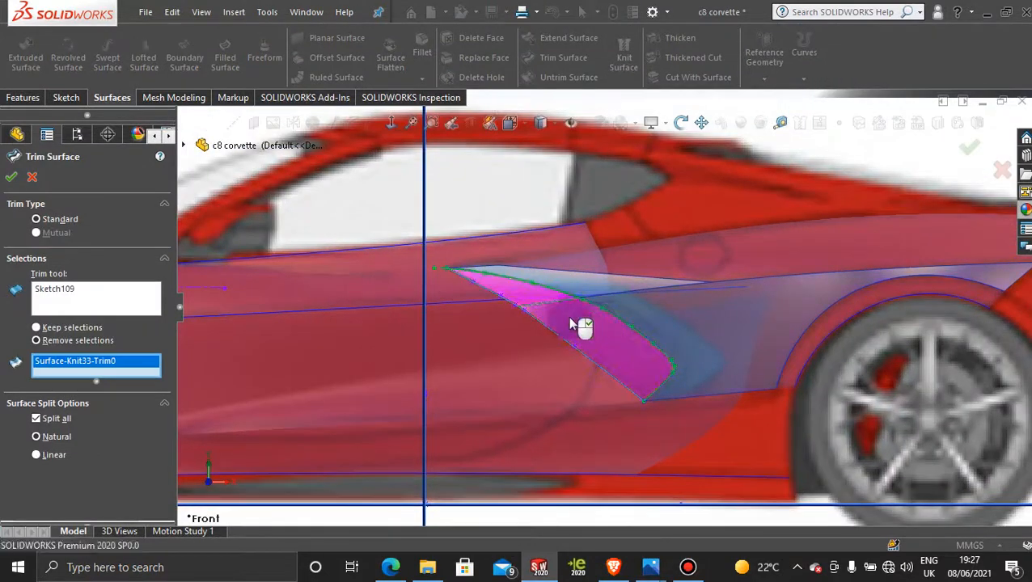
pyautogui.click(12, 178)
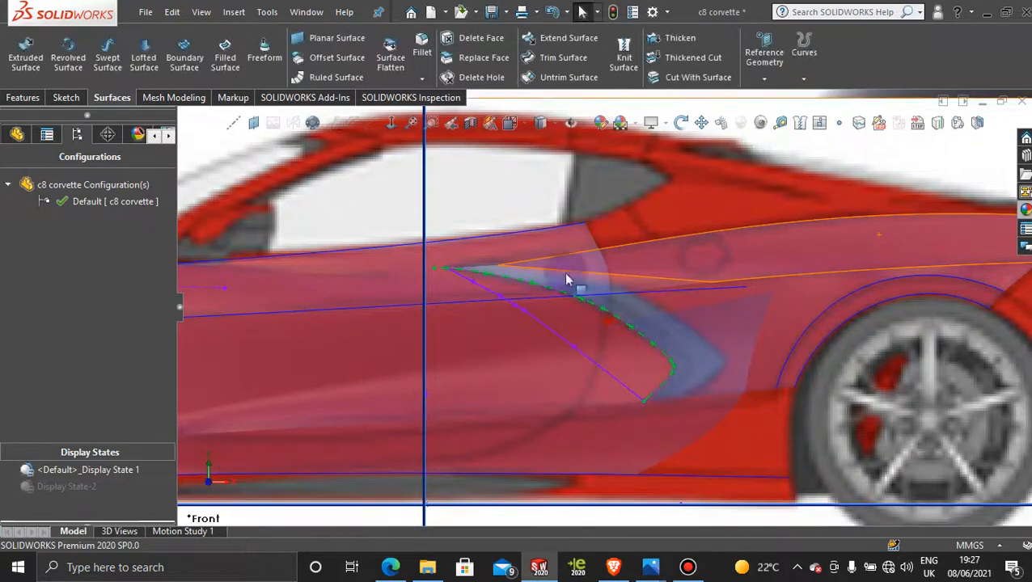
# - Remove the blue glass appearance from the model
pyautogui.scroll(3, 557, 323)
pyautogui.click(138, 134)
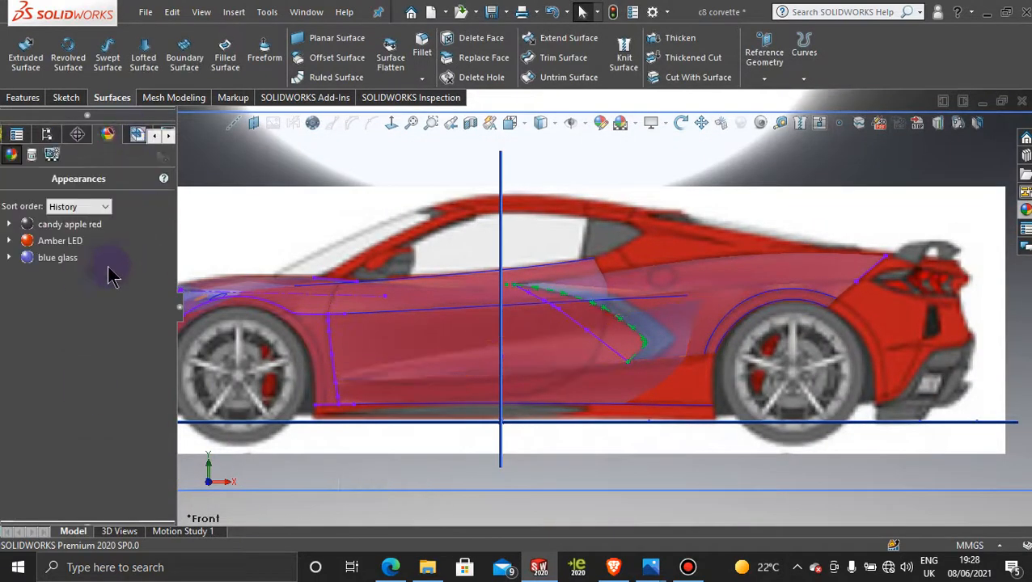
pyautogui.click(52, 258)
pyautogui.rightClick(53, 261)
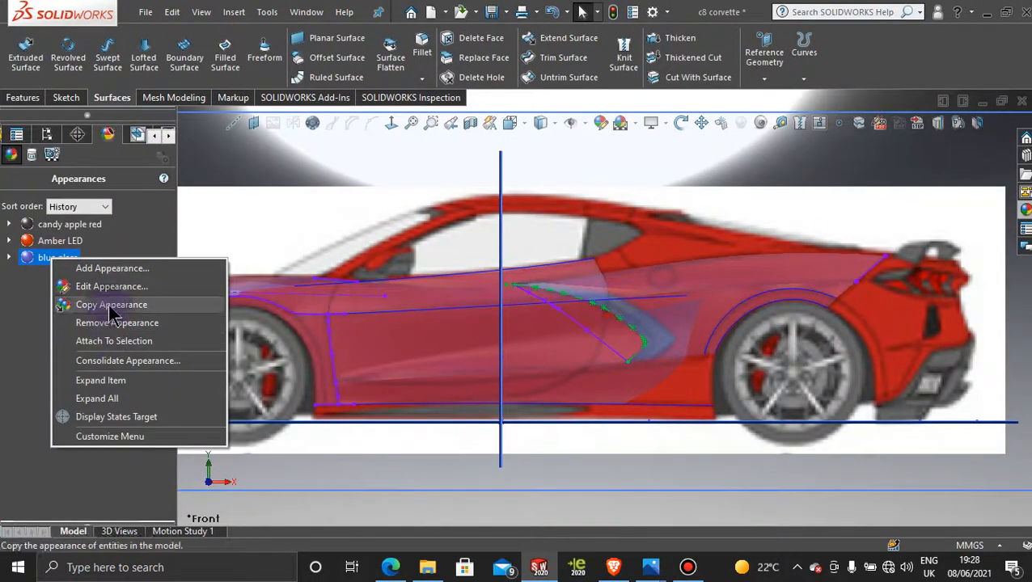
pyautogui.click(115, 324)
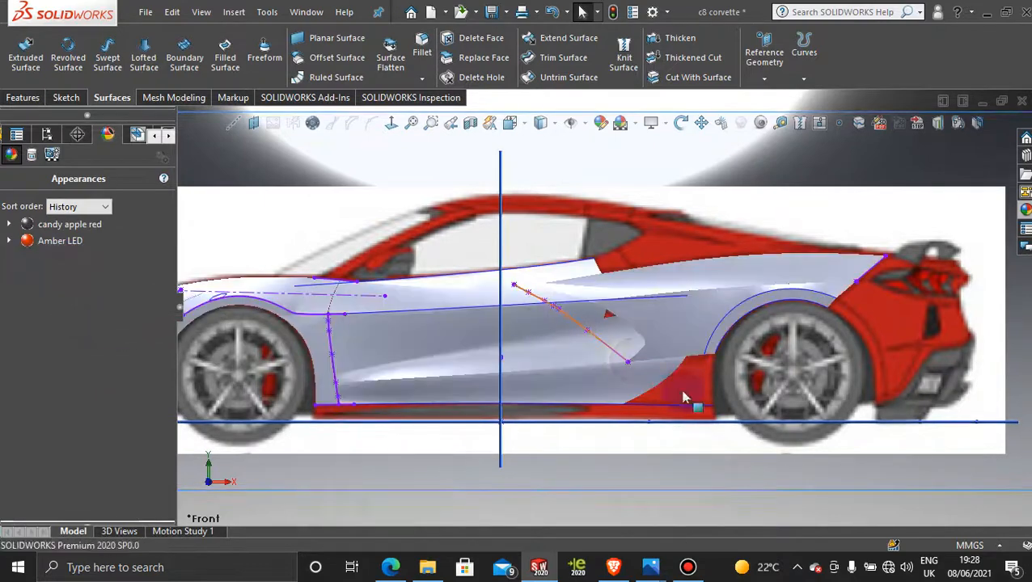
# - Hide the 3D sketch of the diagonal line running across the side intake
pyautogui.scroll(3, 687, 400)
pyautogui.moveTo(601, 348); pyautogui.dragTo(604, 371, button='middle')
pyautogui.scroll(-4, 629, 317)
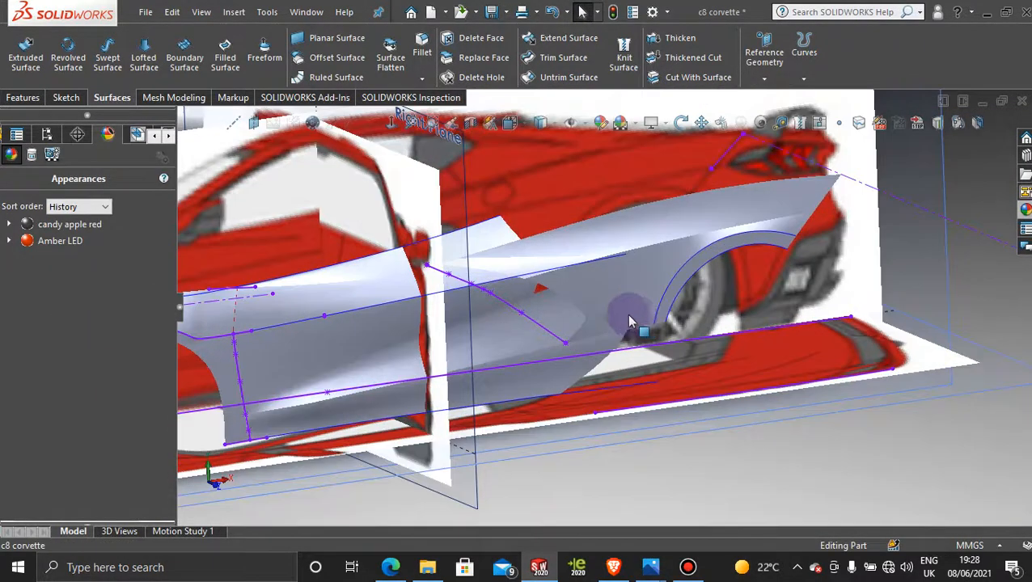
pyautogui.rightClick(533, 325)
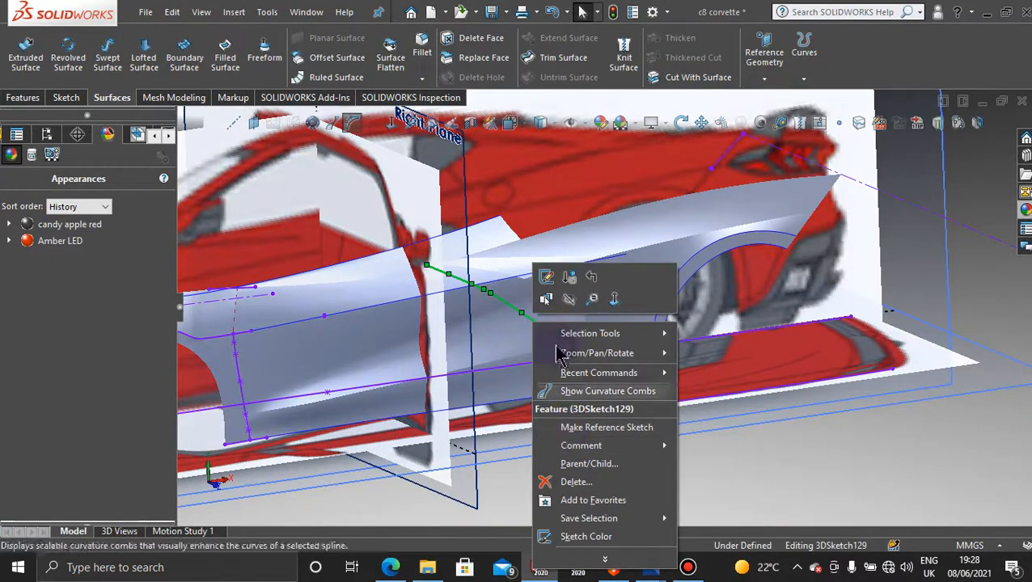
pyautogui.click(569, 299)
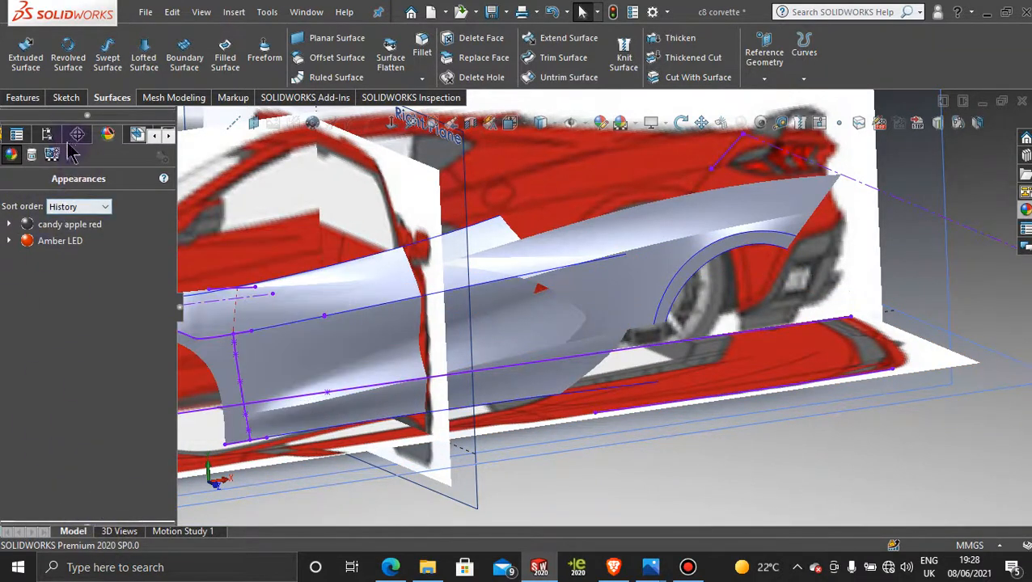
# - Activate Display State-2 to show the body without the reference images
pyautogui.click(37, 137)
pyautogui.click(78, 490)
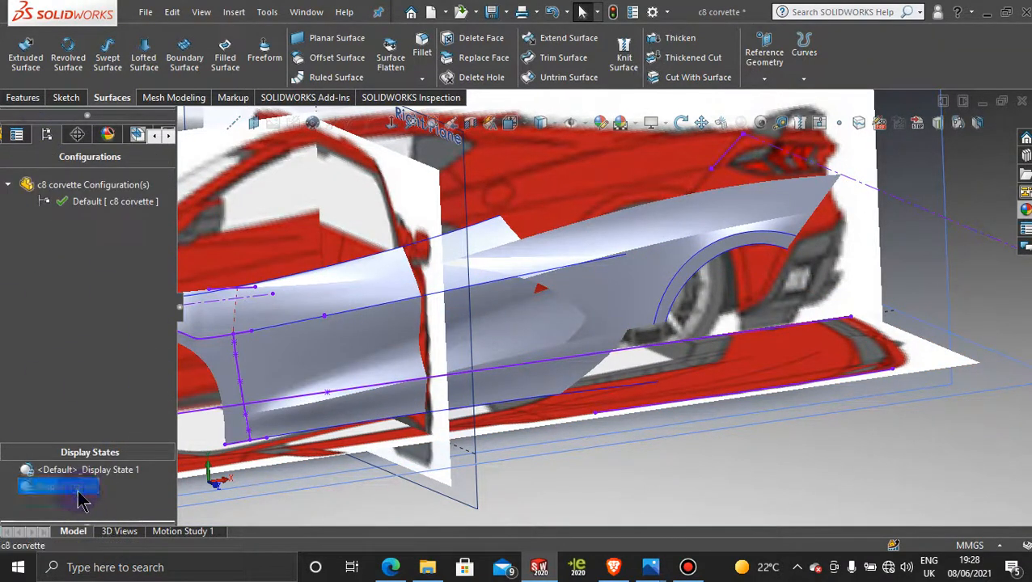
pyautogui.doubleClick(79, 491)
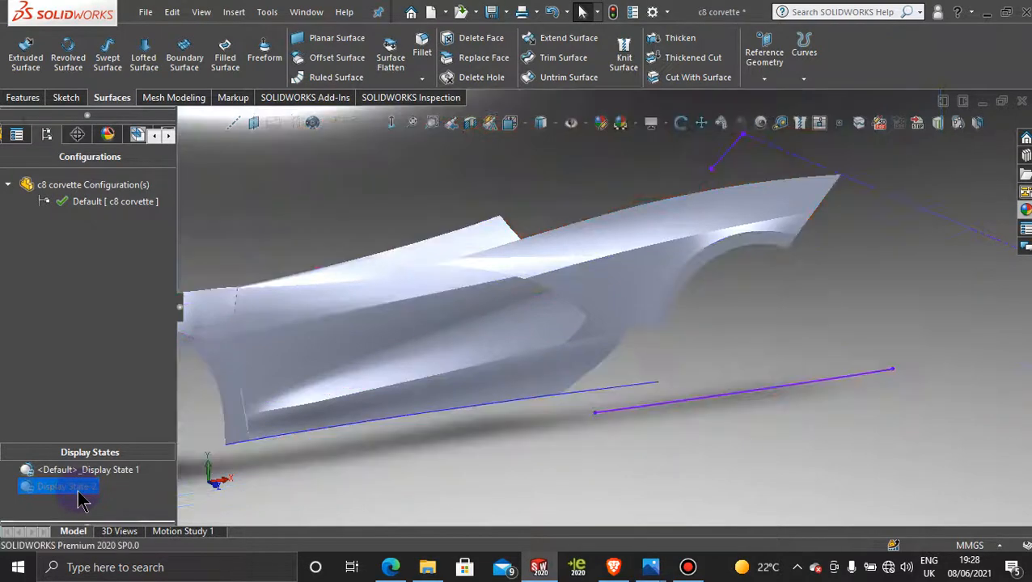
pyautogui.scroll(1, 647, 309)
pyautogui.scroll(3, 647, 308)
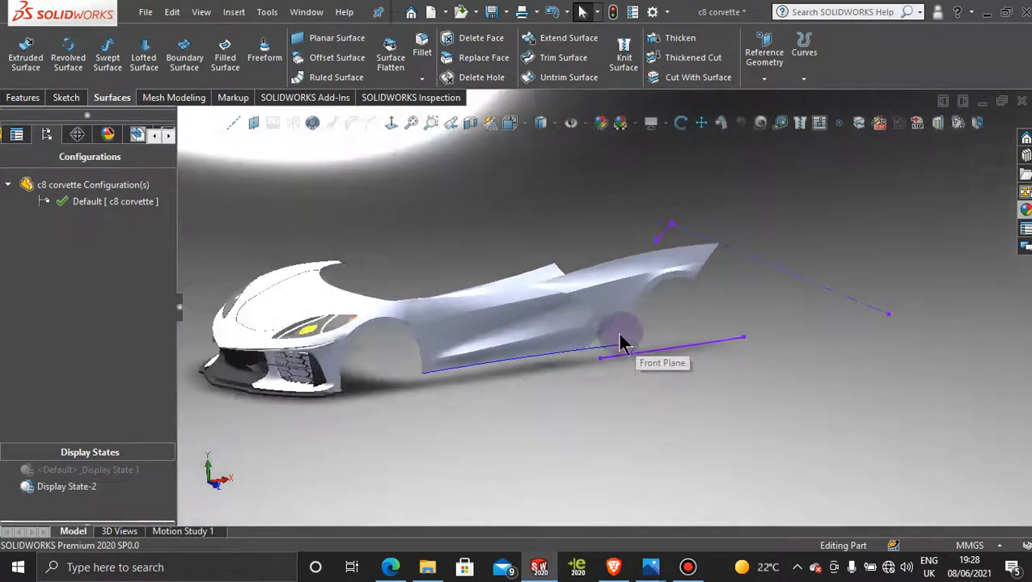
# - Mirror the rear side panel, haunch, wheel arch lip and door side surface bodies about the Front Plane
pyautogui.moveTo(622, 340); pyautogui.dragTo(529, 314, button='middle')
pyautogui.scroll(3, 605, 308)
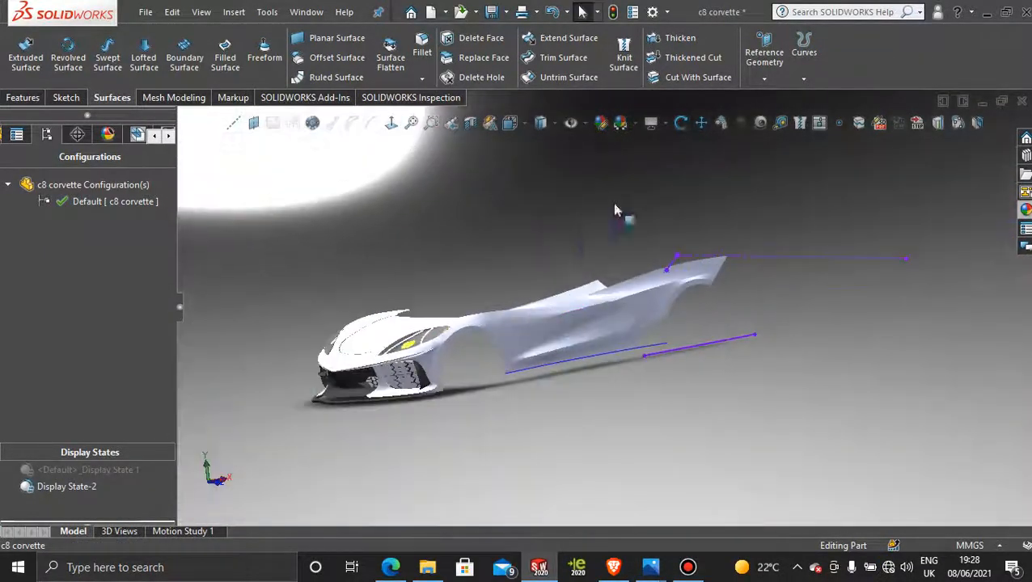
pyautogui.scroll(-3, 554, 295)
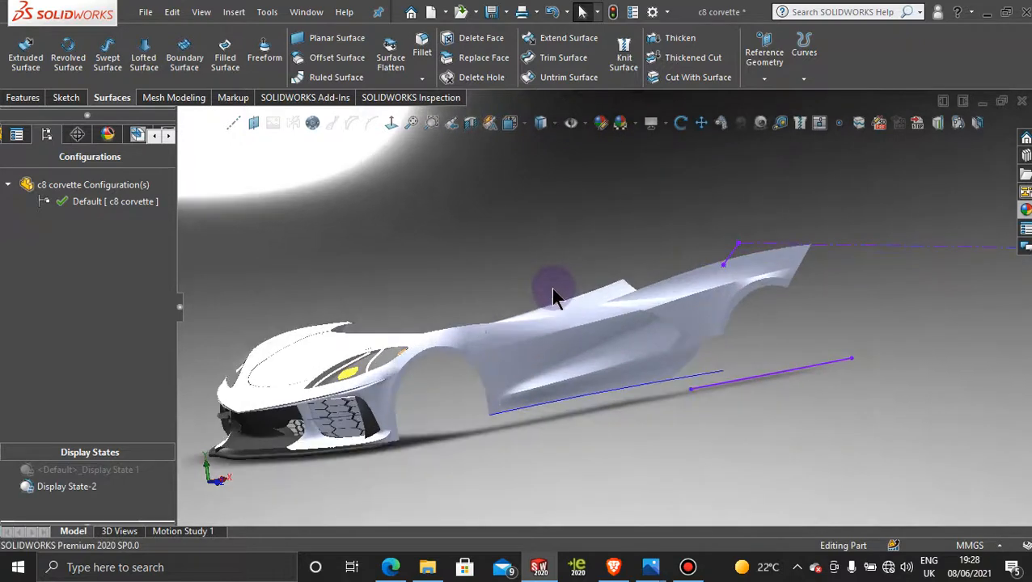
pyautogui.moveTo(554, 295); pyautogui.dragTo(574, 306, button='middle')
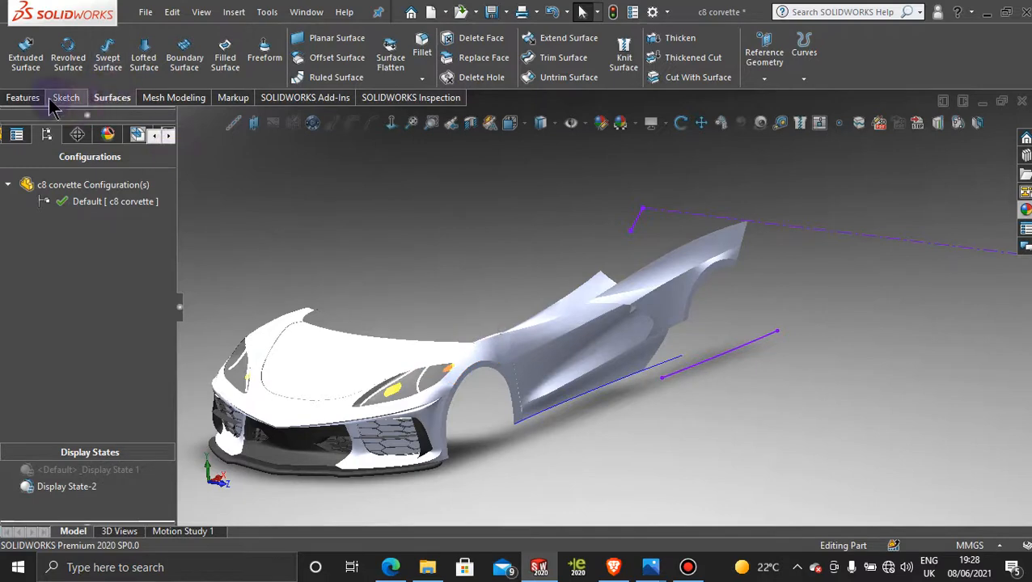
pyautogui.click(24, 100)
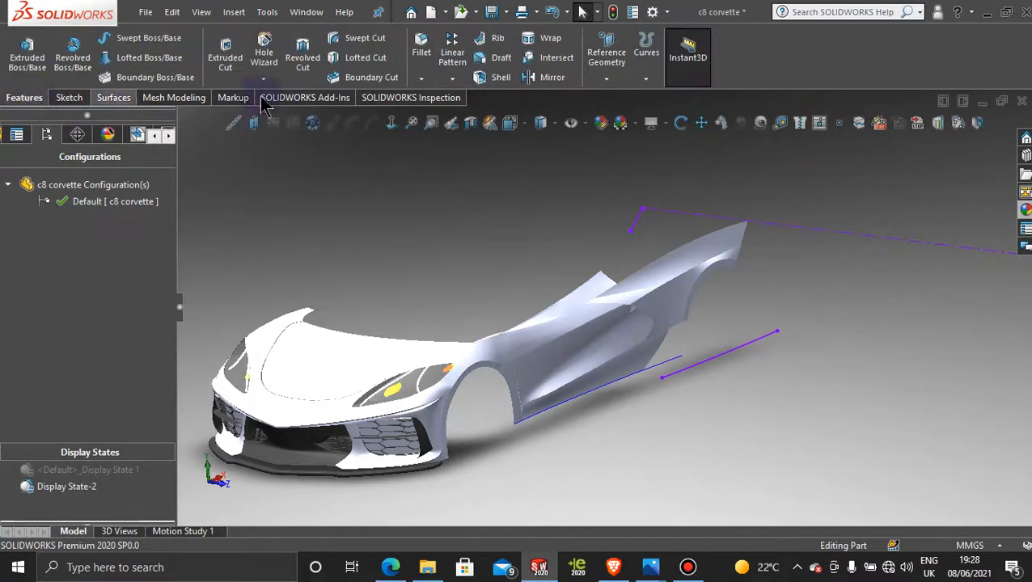
pyautogui.click(553, 78)
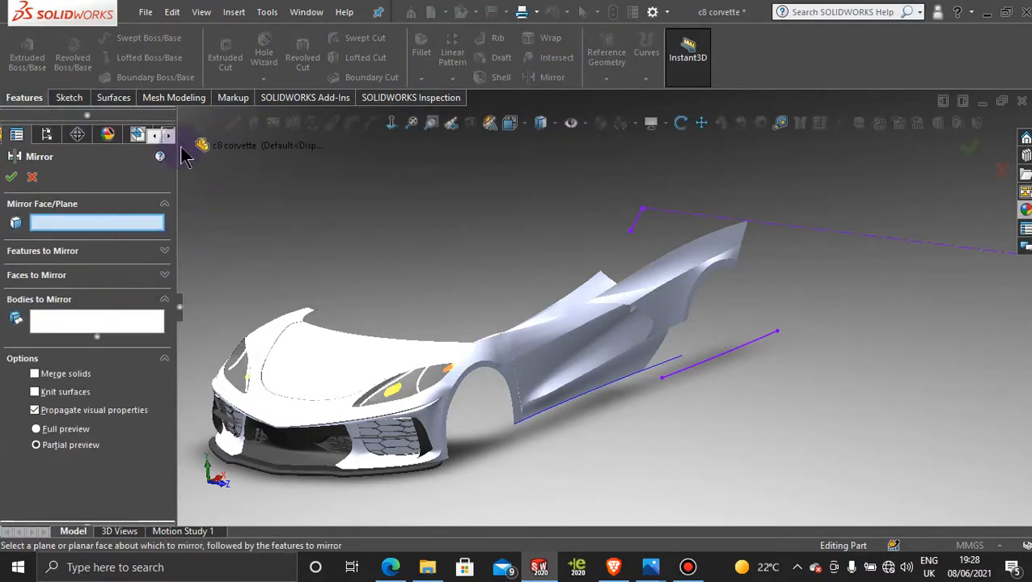
pyautogui.click(203, 146)
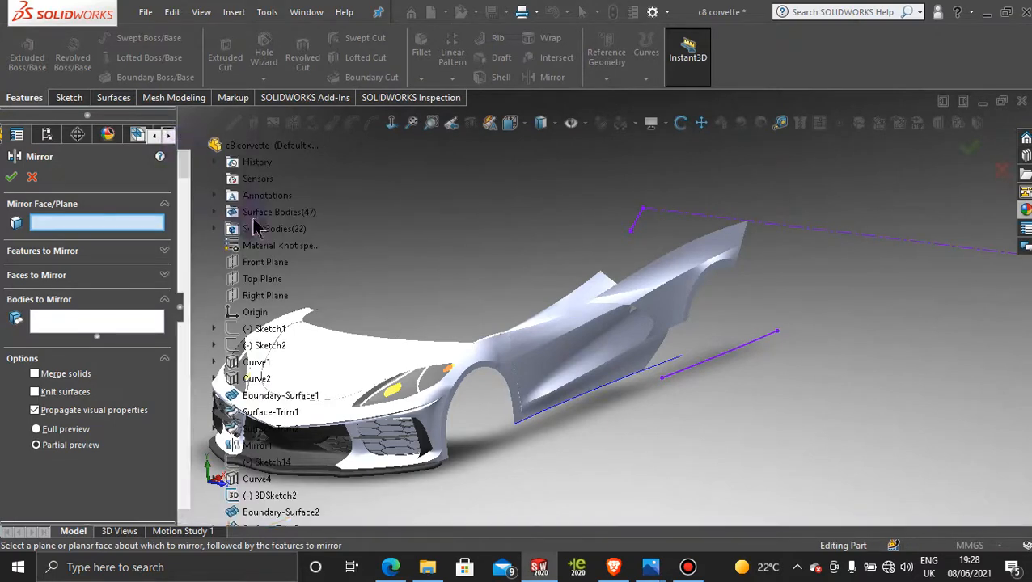
pyautogui.click(270, 267)
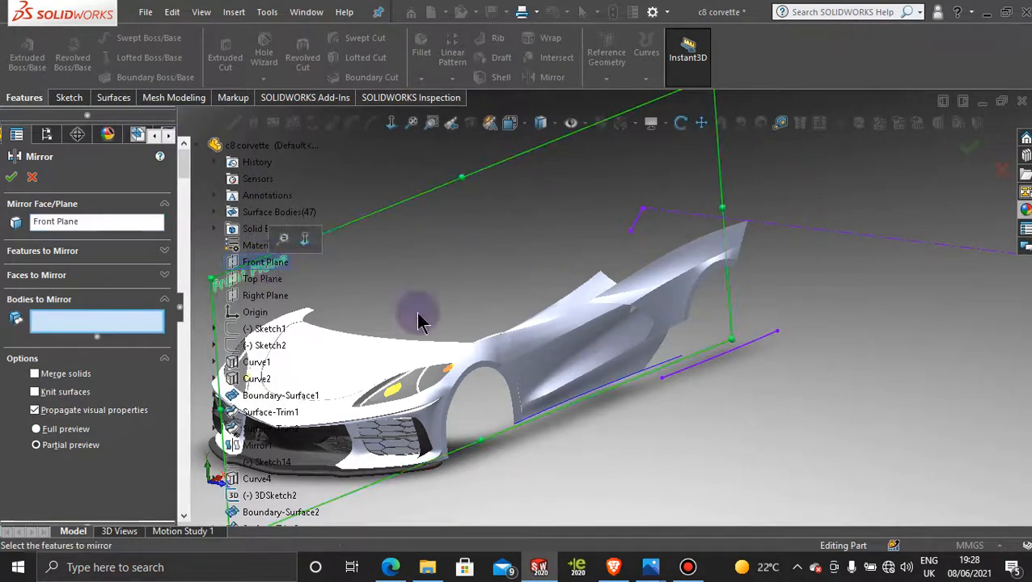
pyautogui.click(678, 305)
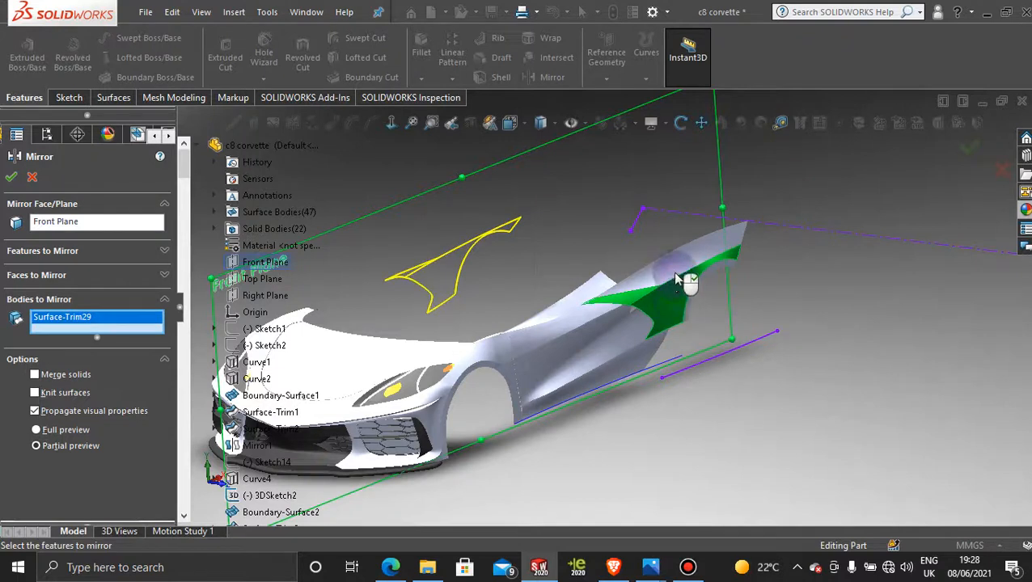
pyautogui.click(678, 272)
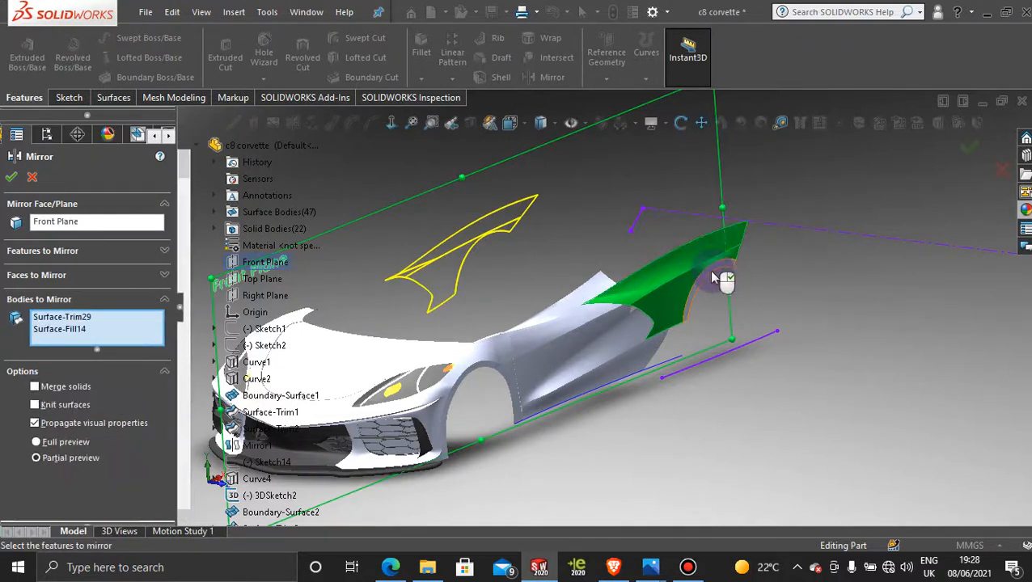
pyautogui.click(711, 276)
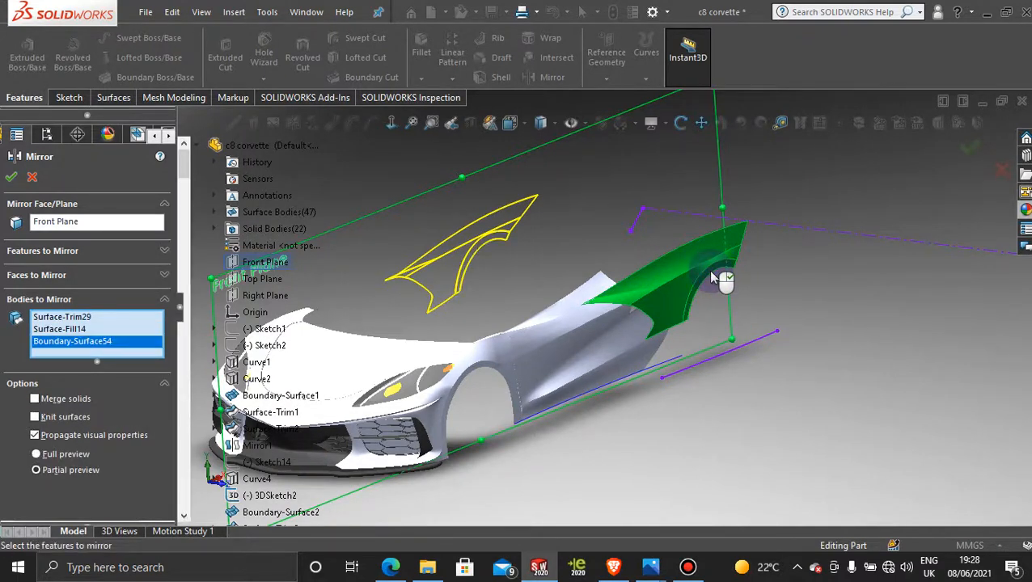
pyautogui.click(594, 328)
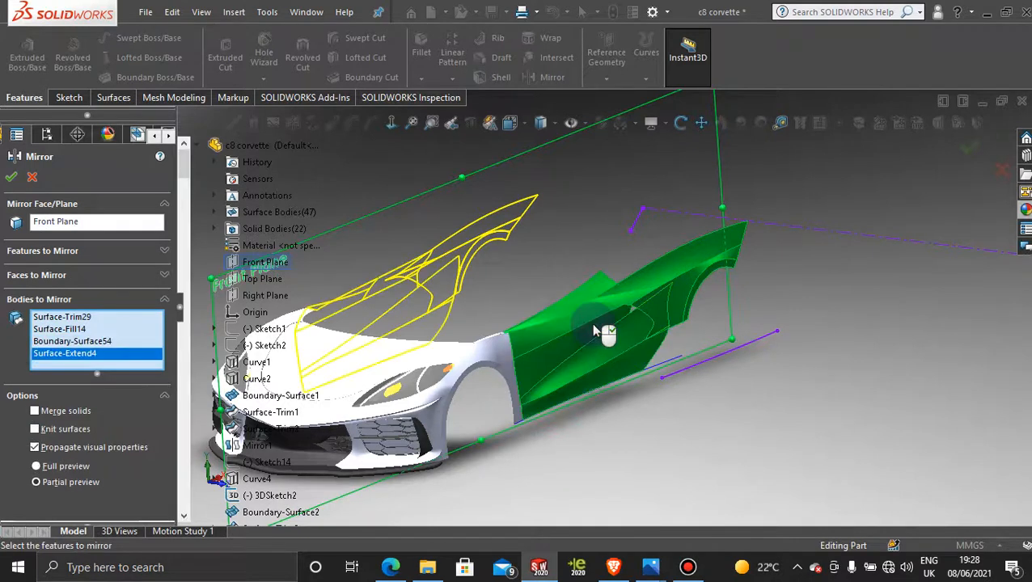
pyautogui.click(11, 178)
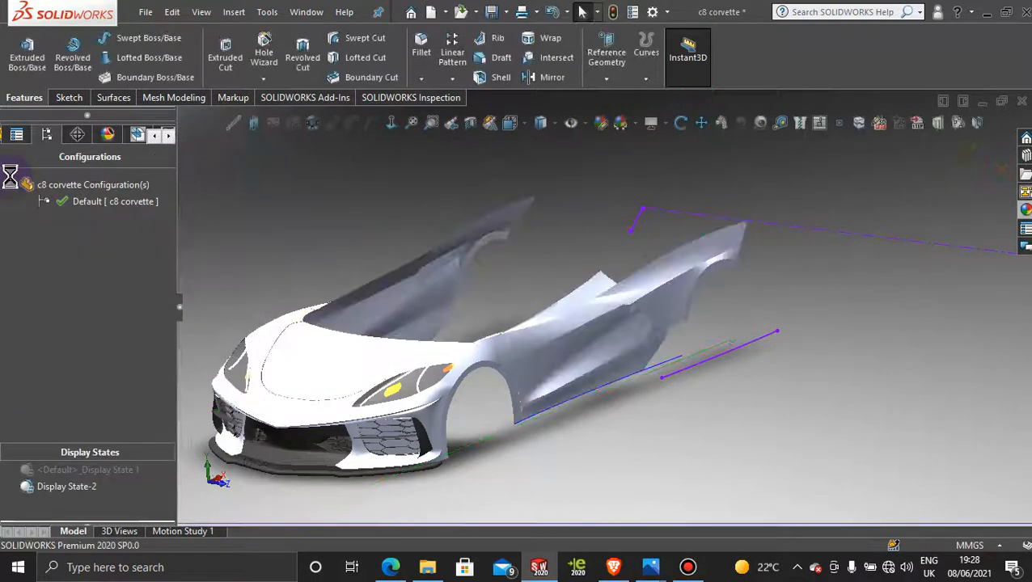
pyautogui.moveTo(812, 362); pyautogui.dragTo(723, 375, button='middle')
pyautogui.scroll(-2, 582, 323)
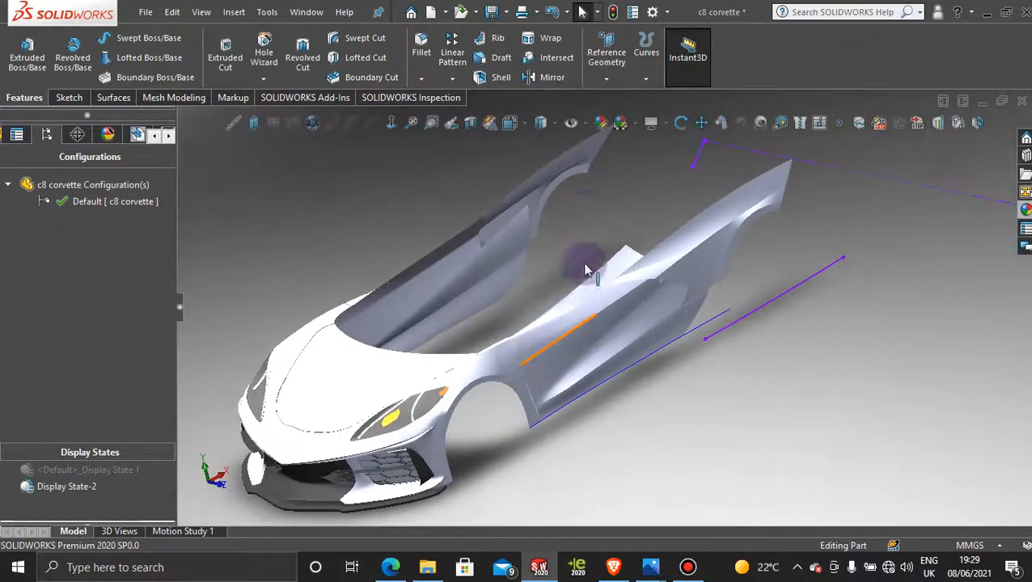
pyautogui.scroll(2, 583, 211)
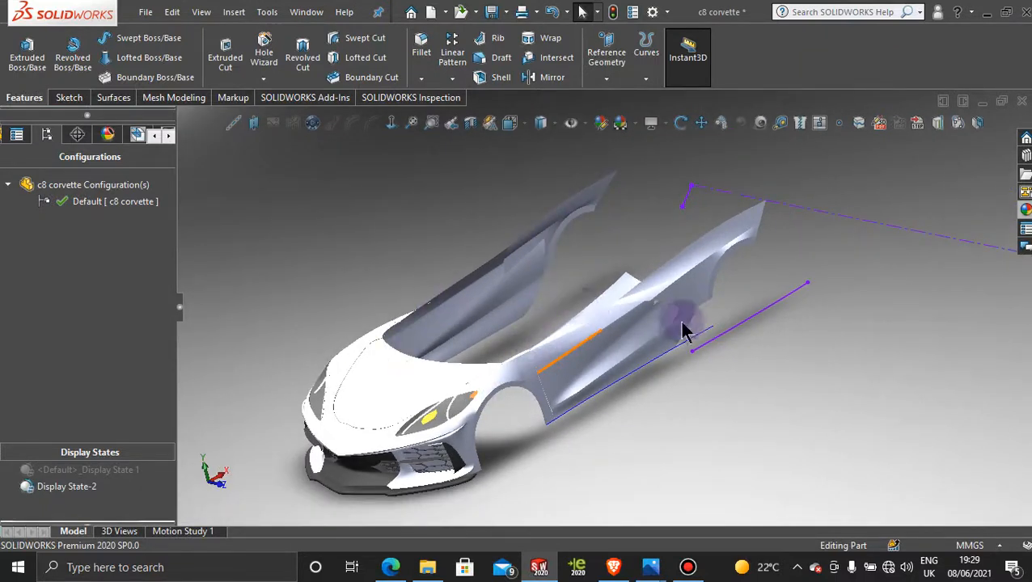
pyautogui.click(689, 567)
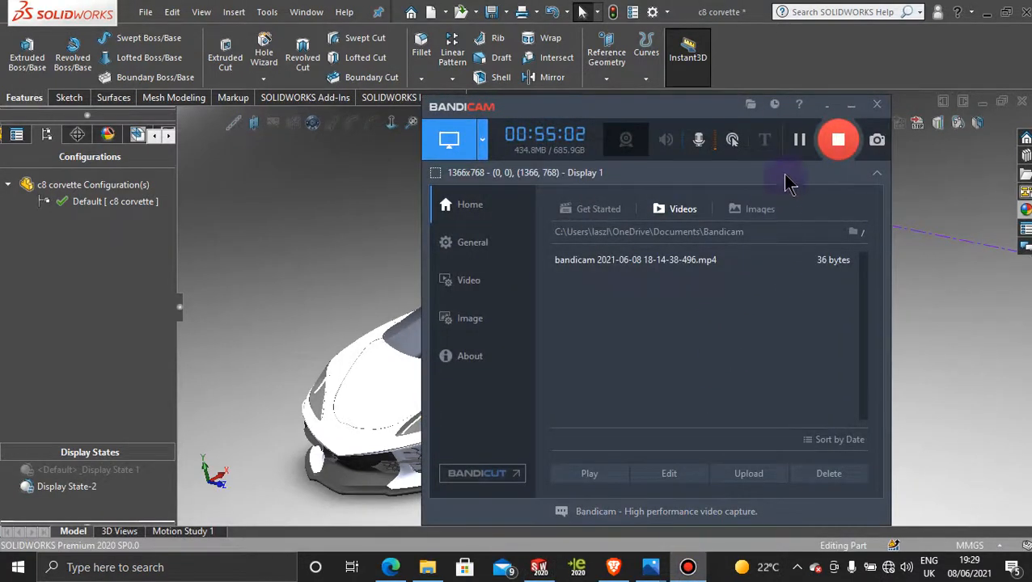